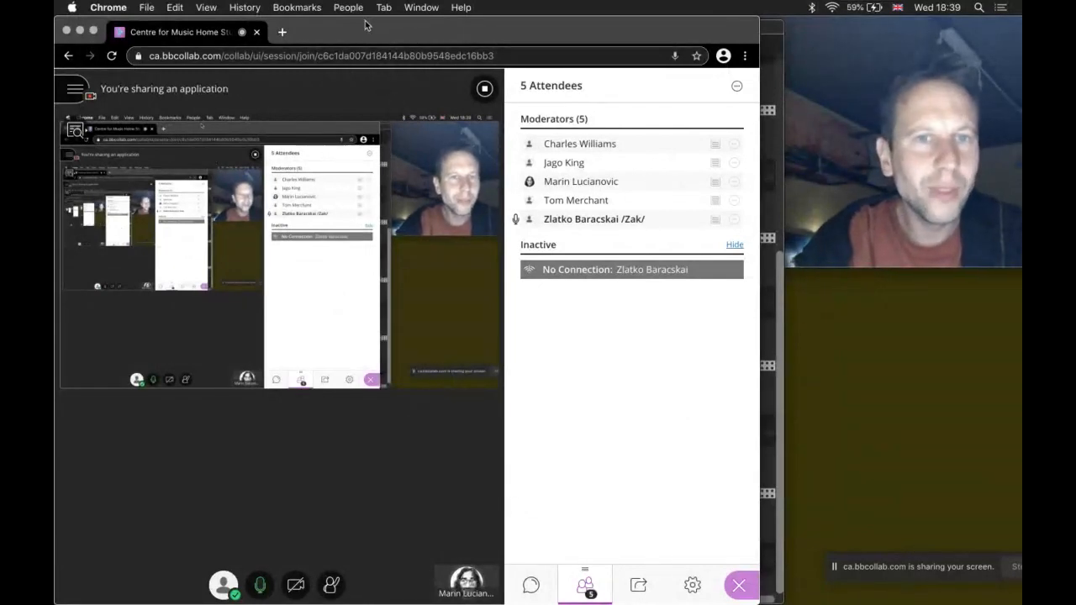
Step: Switch to Finder, search This Mac for "graffle" and launch OmniGraffle from the results
{"action": "key", "text": "super+Tab"}
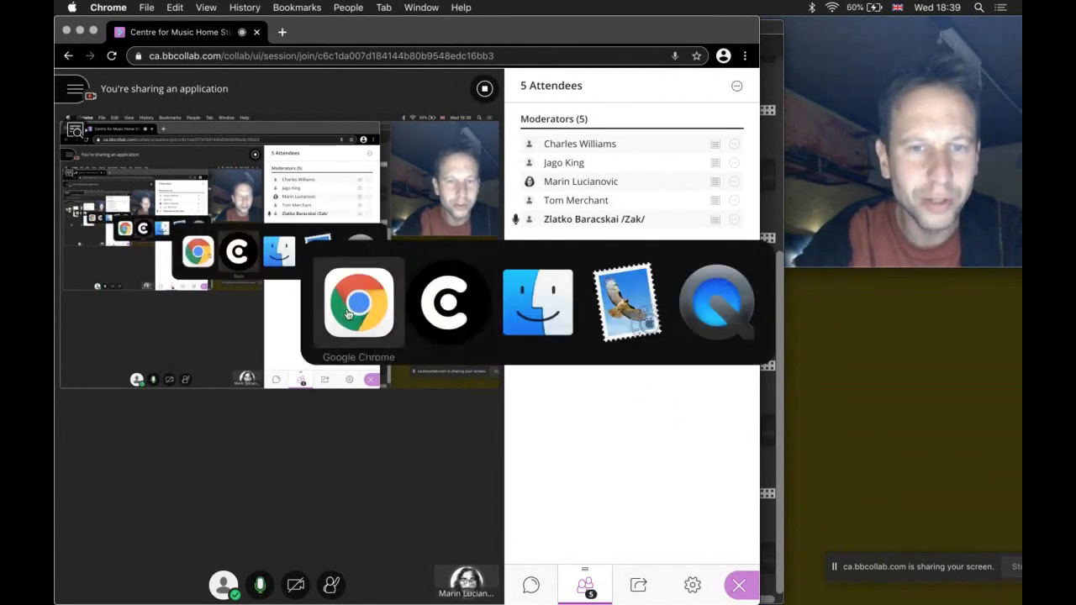
{"action": "left_click", "coordinate": [524, 308]}
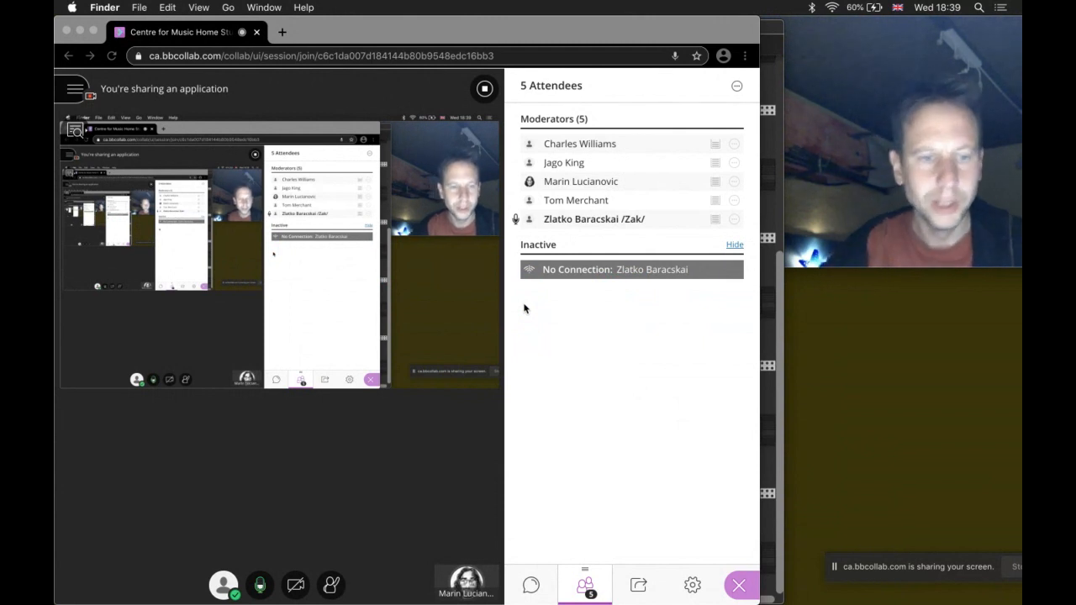
{"action": "mouse_move", "coordinate": [55, 542]}
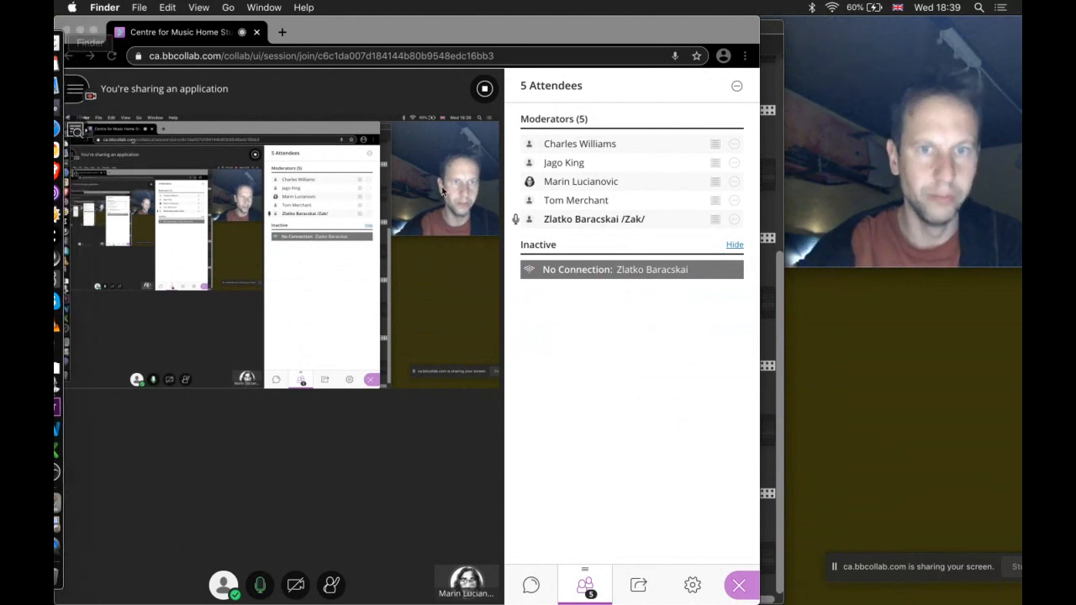
{"action": "left_click", "coordinate": [69, 42]}
{"action": "left_click", "coordinate": [667, 120]}
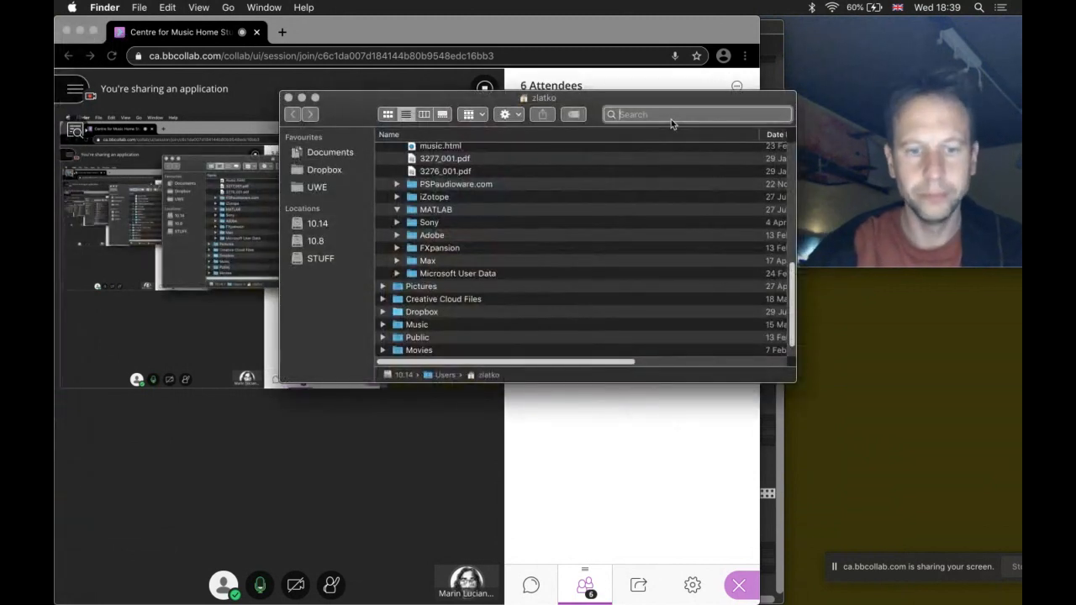
{"action": "type", "text": "graffle"}
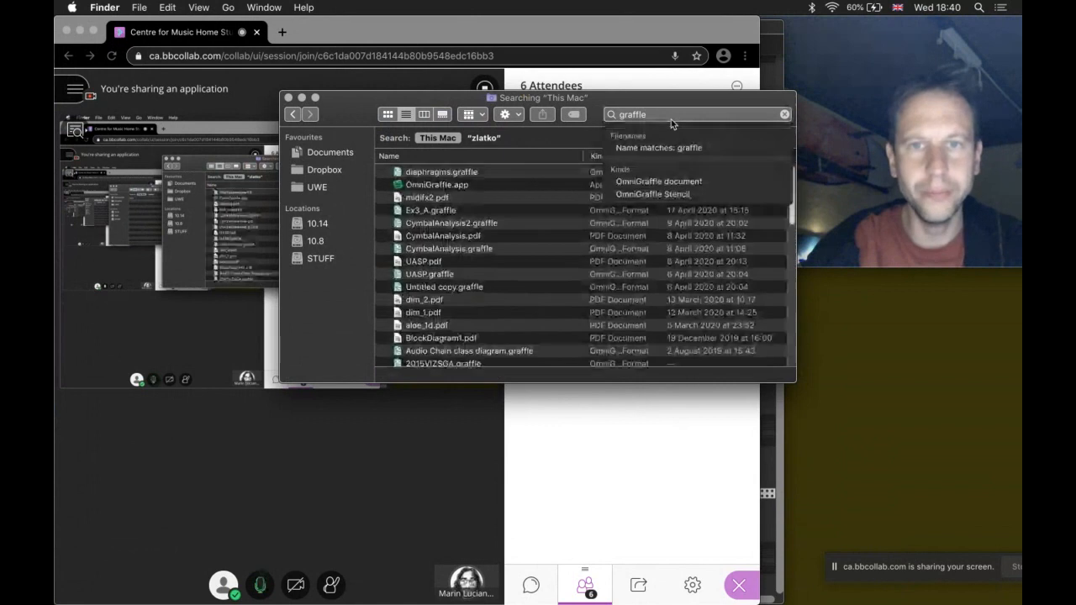
{"action": "double_click", "coordinate": [454, 187]}
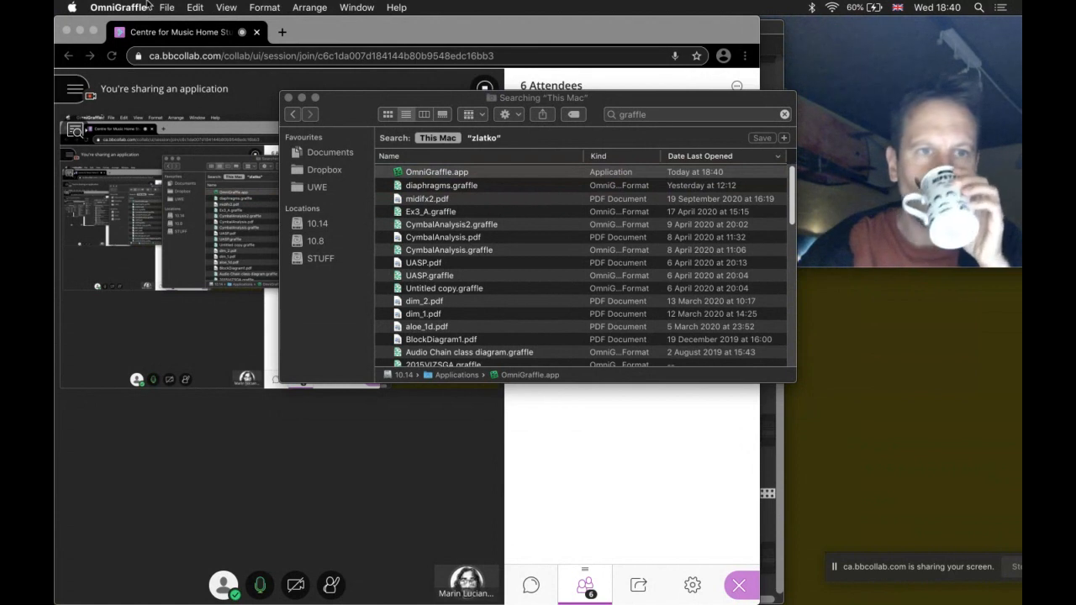
{"action": "left_click", "coordinate": [166, 7]}
{"action": "mouse_move", "coordinate": [190, 38]}
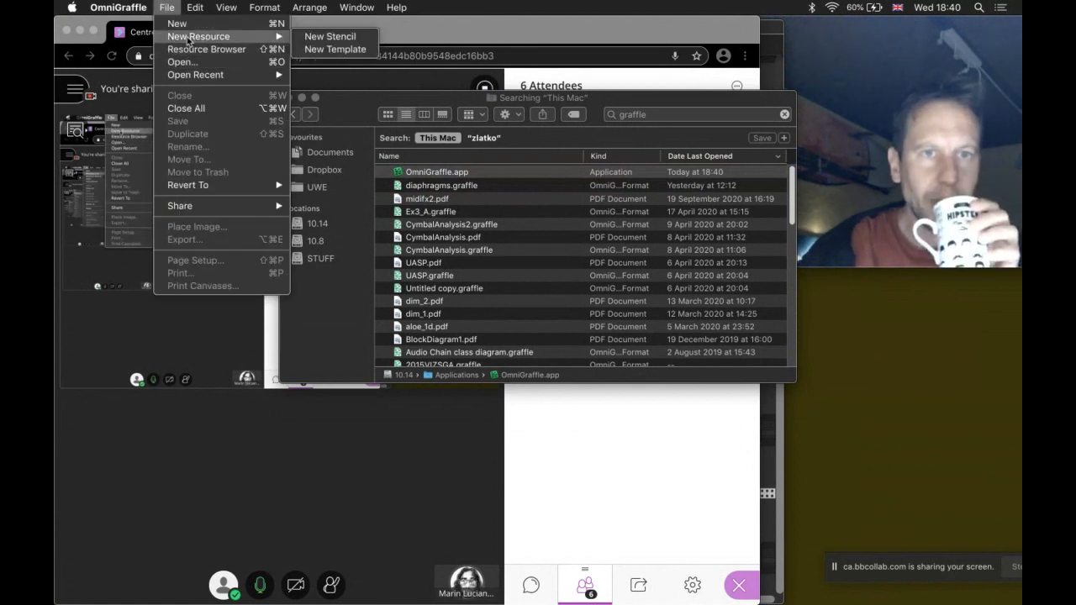
{"action": "mouse_move", "coordinate": [184, 75]}
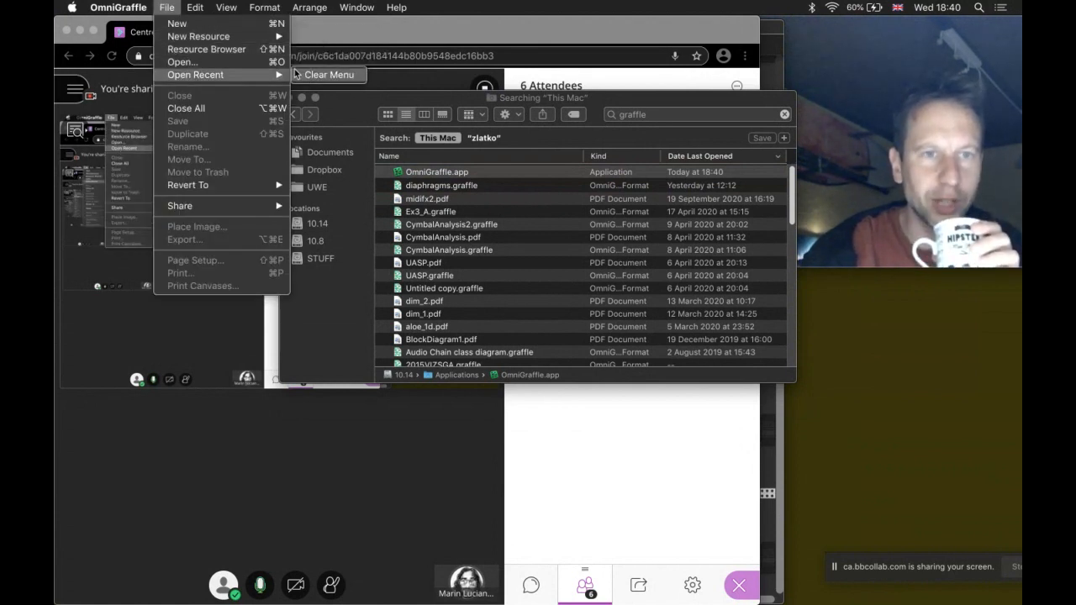
{"action": "left_click", "coordinate": [366, 117]}
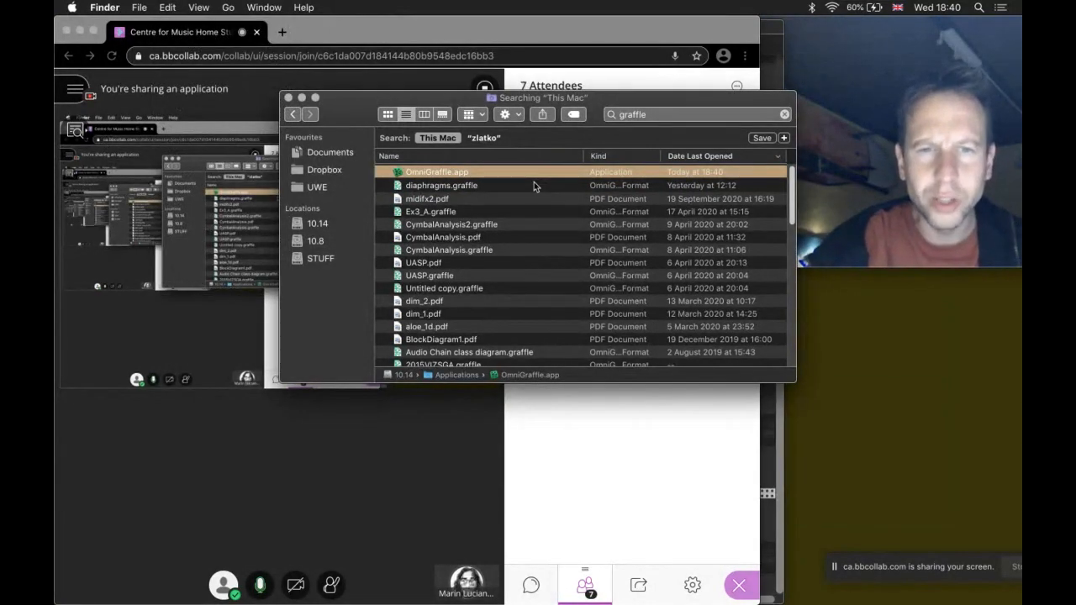
Step: Open Ex3_A.graffle from the Finder search results, view its signal-flow diagrams, and close the document
{"action": "left_click", "coordinate": [709, 158]}
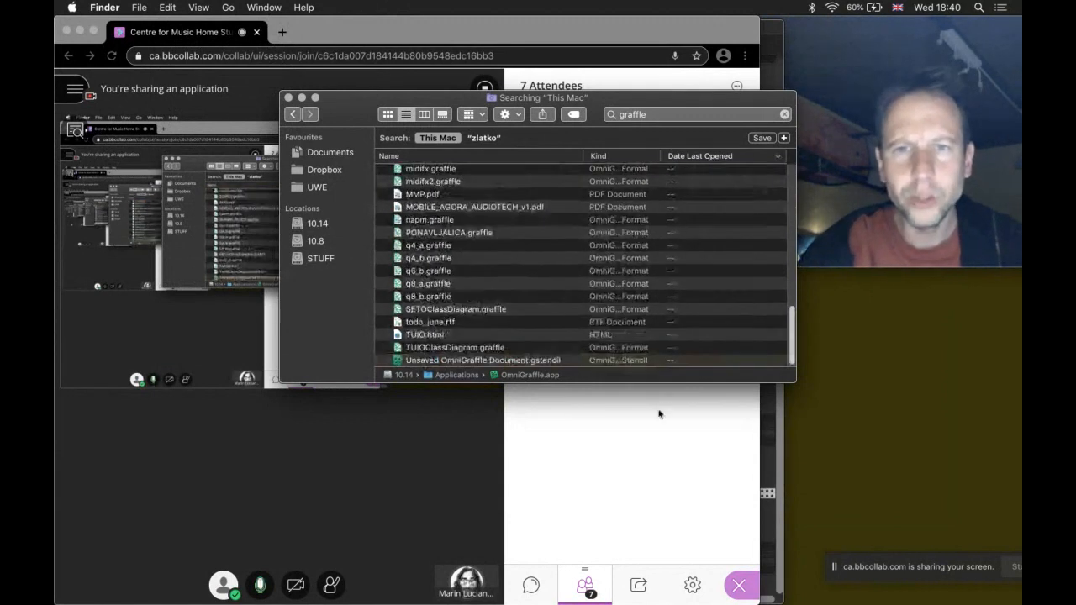
{"action": "left_click", "coordinate": [709, 158]}
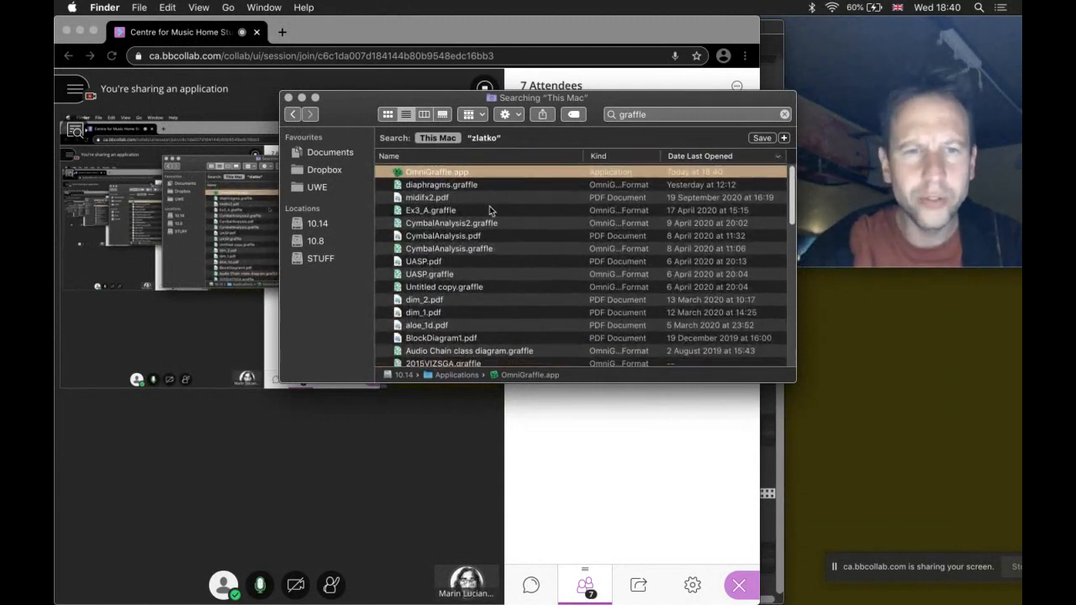
{"action": "left_click_drag", "start_coordinate": [447, 214], "coordinate": [447, 214]}
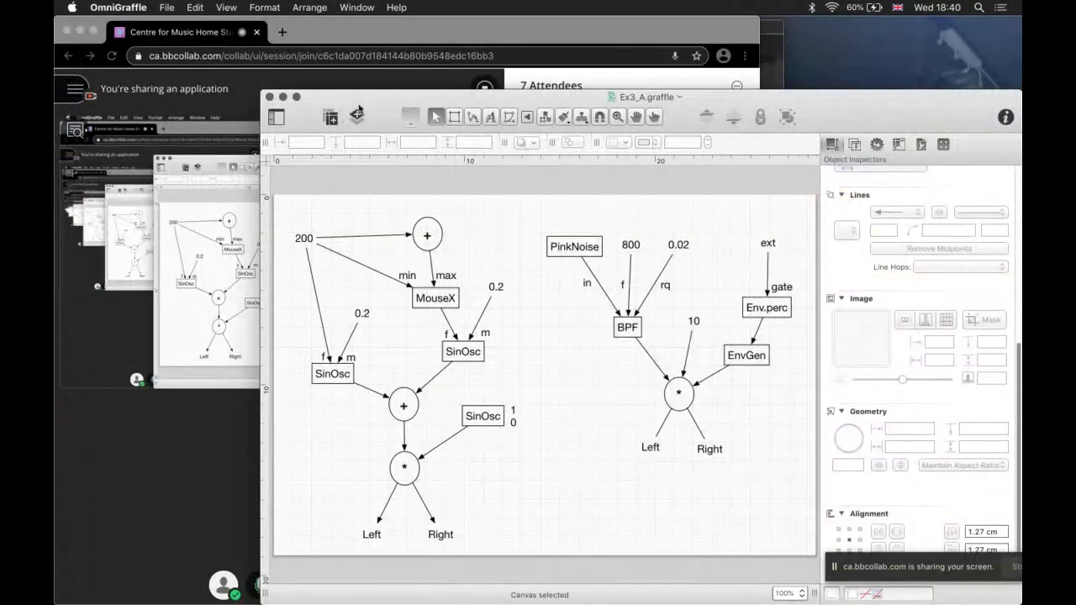
{"action": "left_click_drag", "start_coordinate": [378, 98], "coordinate": [290, 54]}
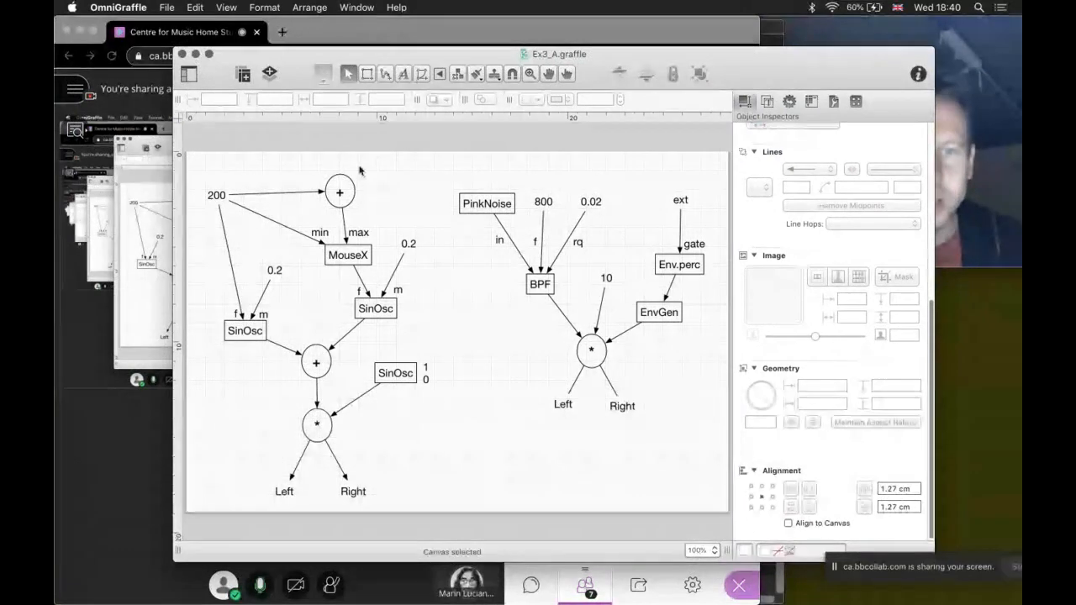
{"action": "left_click", "coordinate": [182, 54]}
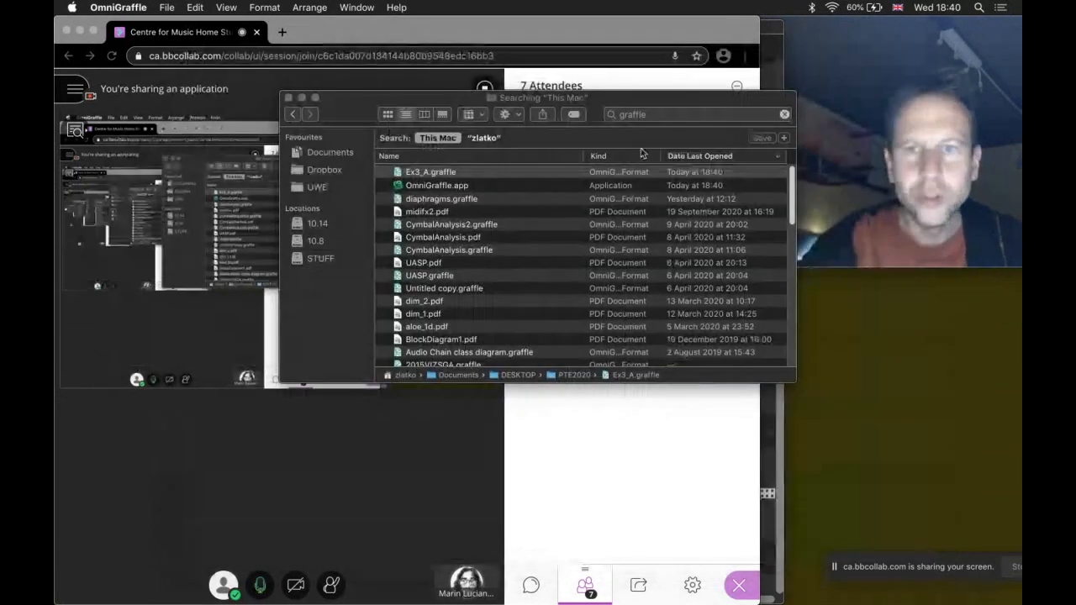
Step: Move the Finder window aside, return to the Collaborate session in Chrome and capture a screenshot of the moderators list
{"action": "left_click_drag", "start_coordinate": [553, 98], "coordinate": [460, 47]}
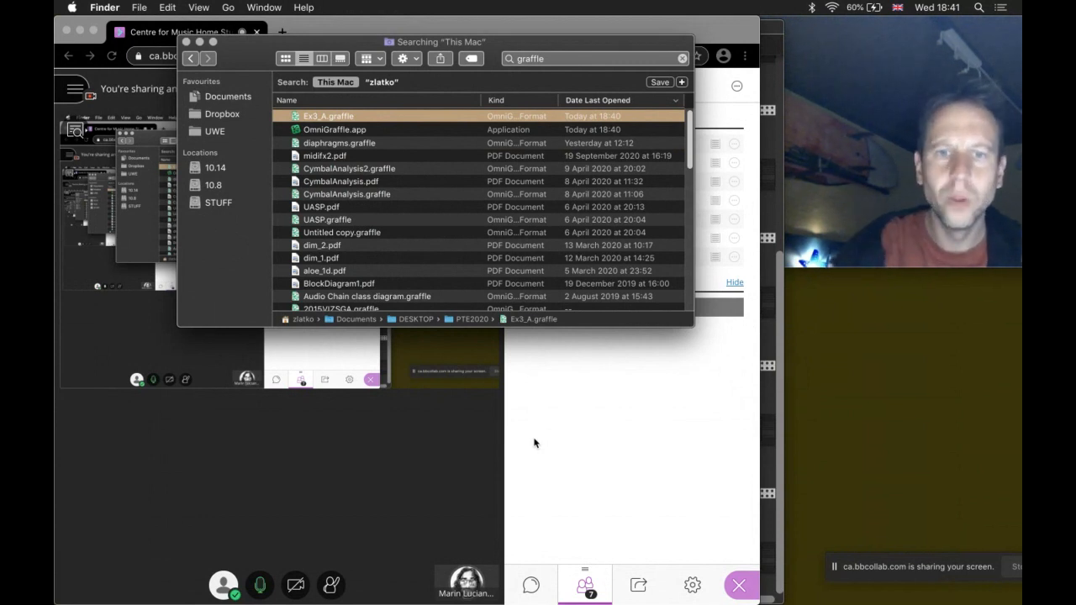
{"action": "left_click", "coordinate": [534, 443]}
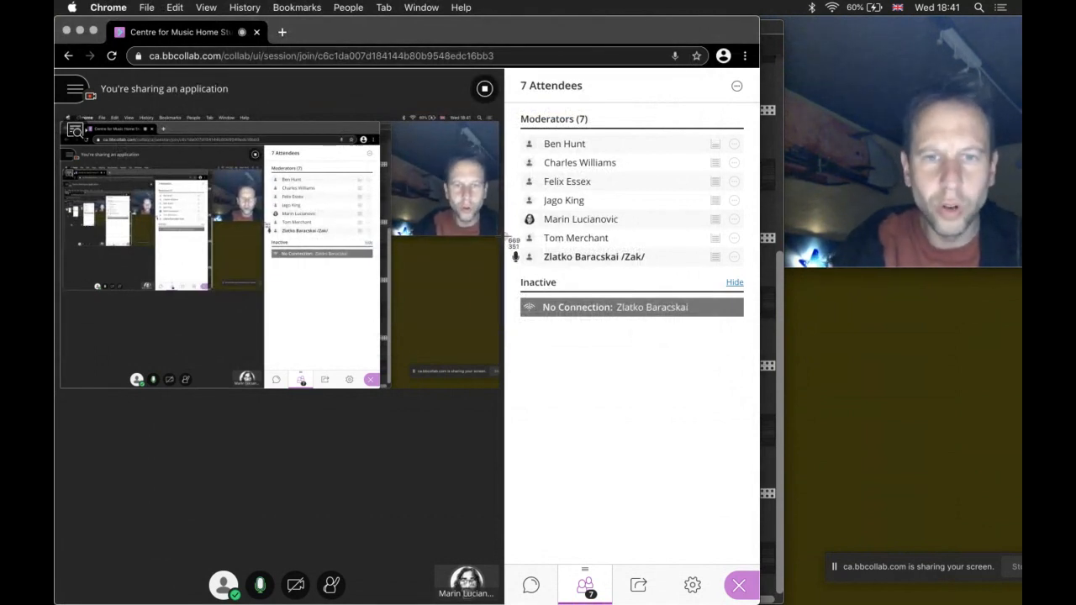
{"action": "key", "text": "super+shift+4"}
{"action": "left_click_drag", "start_coordinate": [513, 256], "coordinate": [660, 128]}
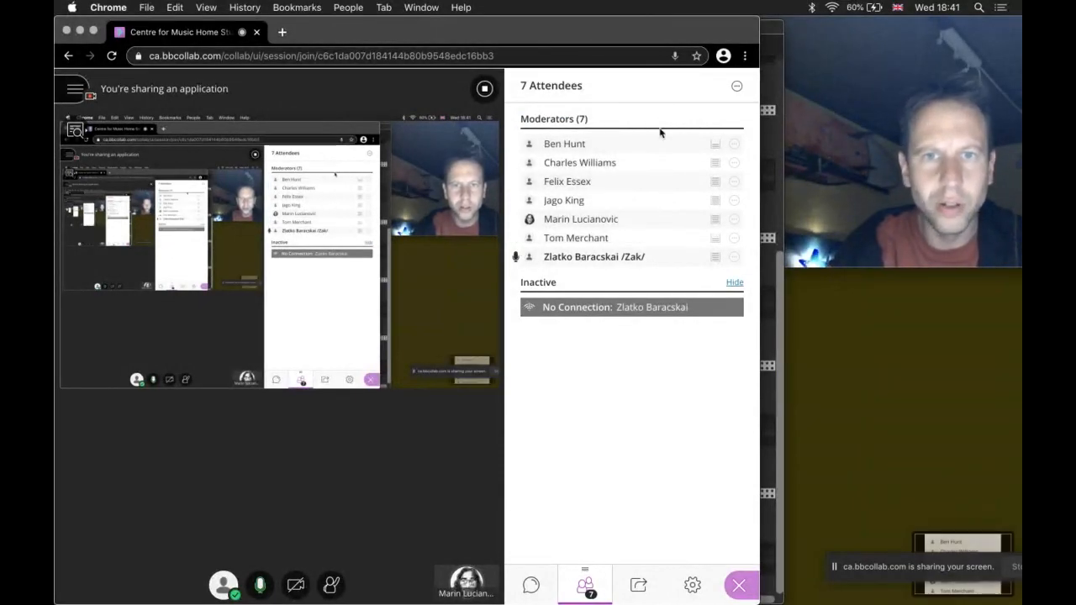
Step: Check the session's Everyone chat and its attendee list, leaving the chat open
{"action": "left_click", "coordinate": [530, 582]}
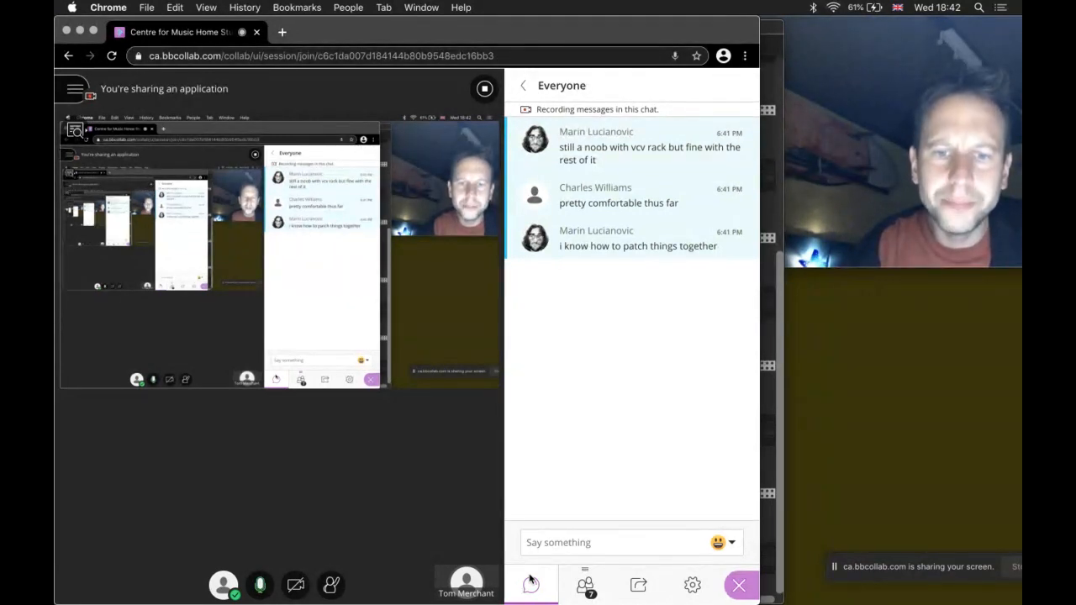
{"action": "left_click", "coordinate": [584, 584]}
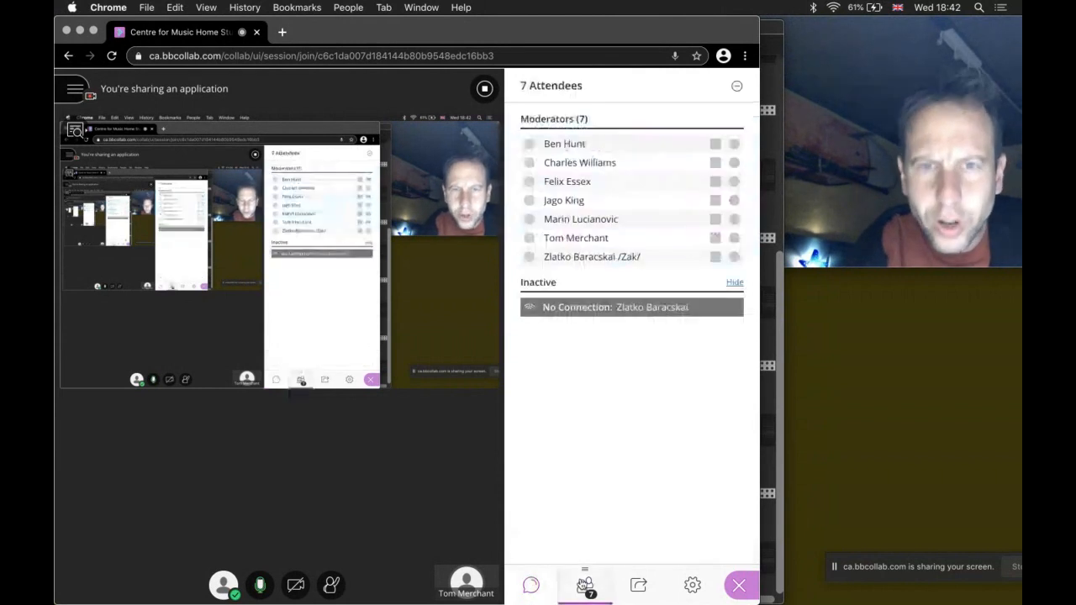
{"action": "left_click", "coordinate": [531, 585]}
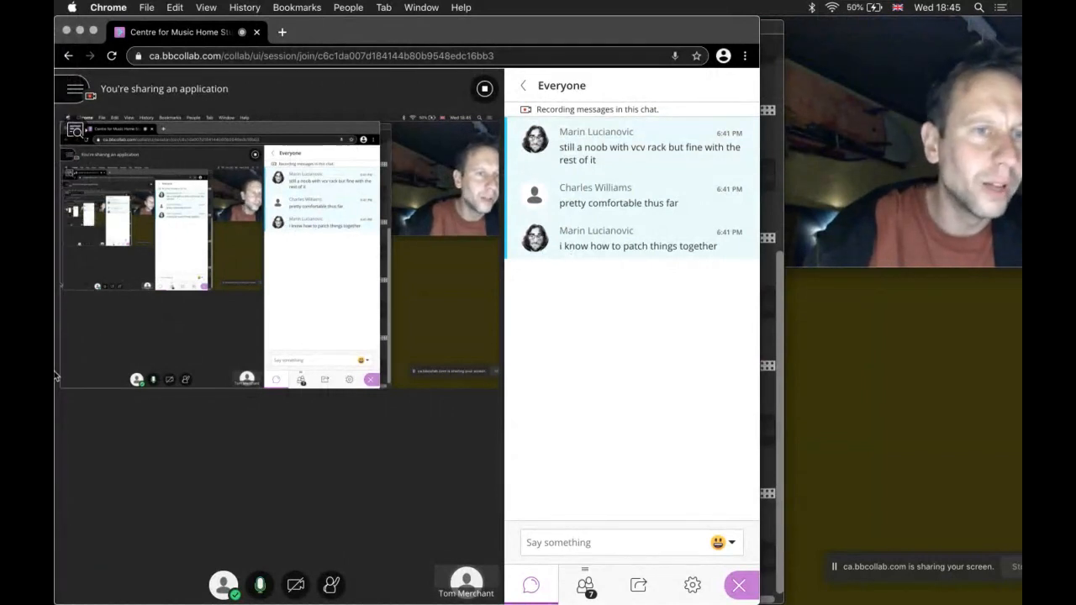
Step: Switch to VCV Rack and frame the AUDIO-8 module at a larger size with empty rack space beside it
{"action": "mouse_move", "coordinate": [56, 197]}
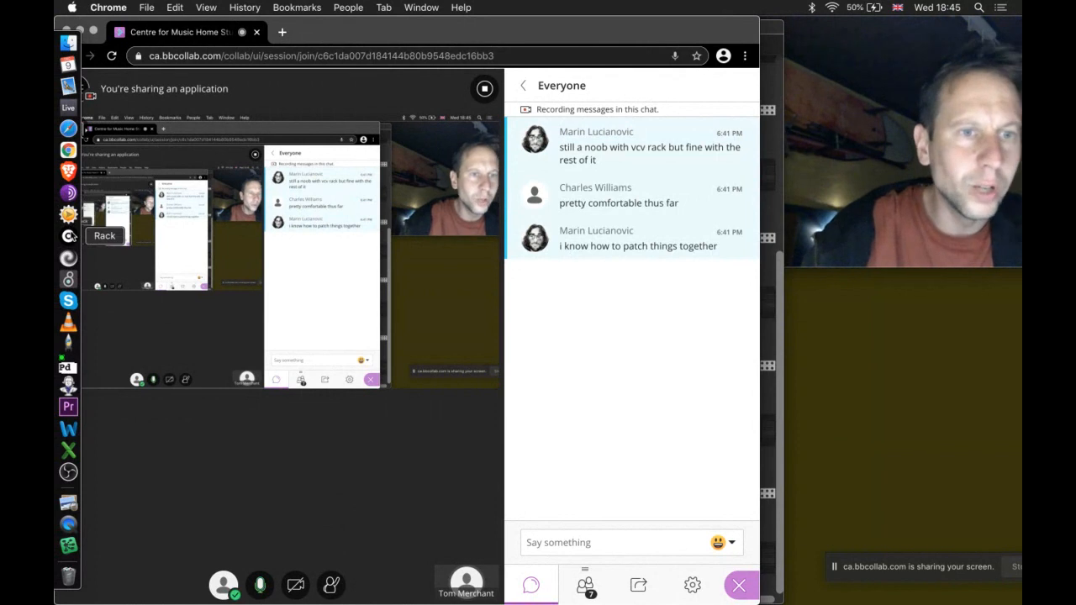
{"action": "left_click", "coordinate": [69, 234]}
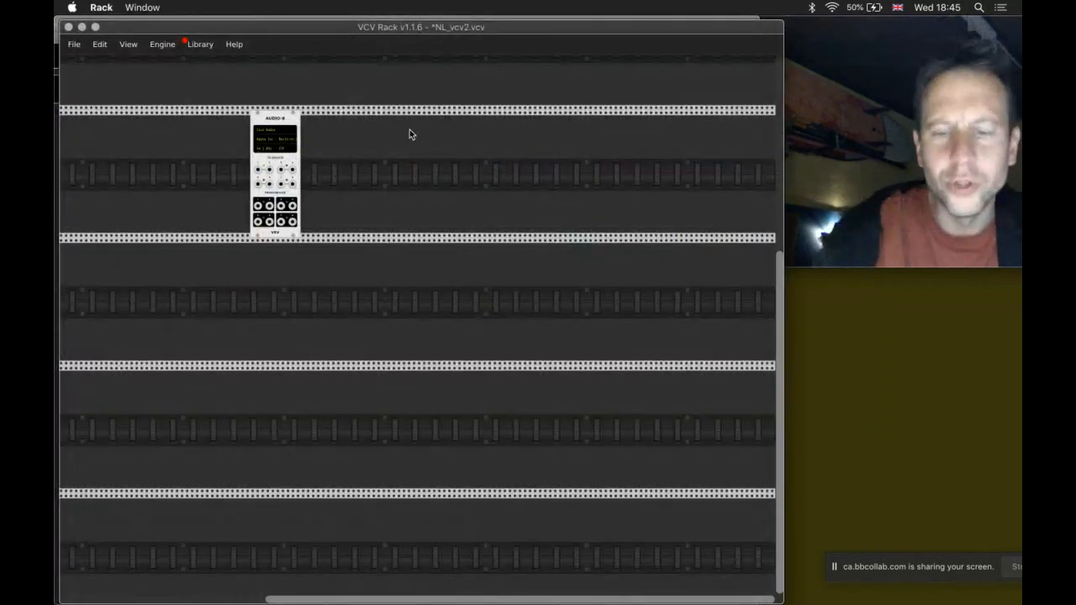
{"action": "scroll", "coordinate": [410, 129], "scroll_direction": "up", "scroll_amount": 5}
{"action": "scroll", "coordinate": [409, 133], "scroll_direction": "left", "scroll_amount": 5}
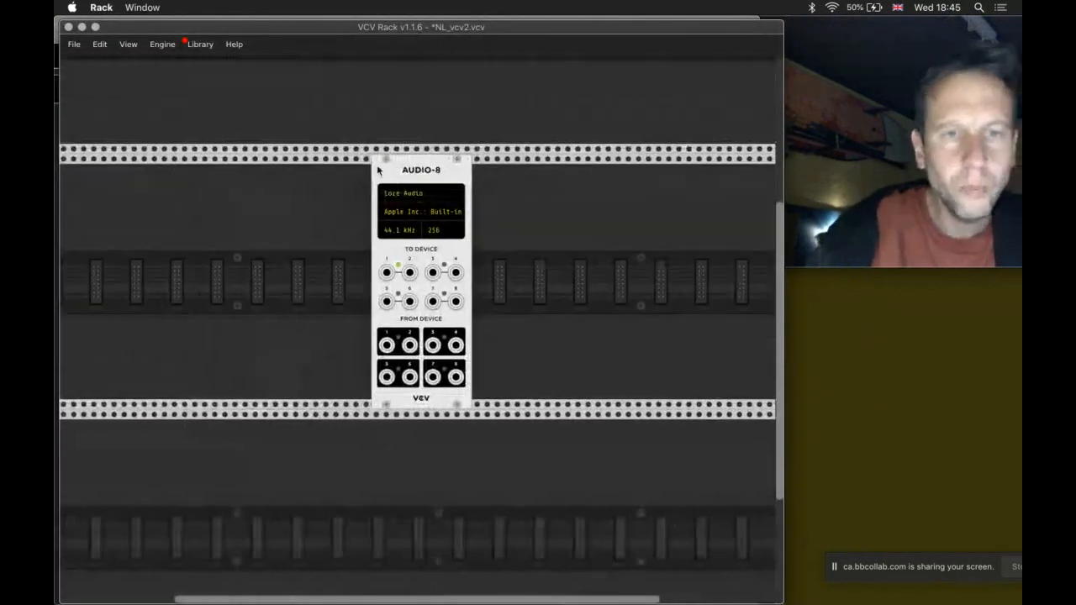
{"action": "scroll", "coordinate": [425, 174], "scroll_direction": "left", "scroll_amount": 4}
{"action": "scroll", "coordinate": [425, 174], "scroll_direction": "up", "scroll_amount": 2}
{"action": "scroll", "coordinate": [425, 174], "scroll_direction": "left", "scroll_amount": 2}
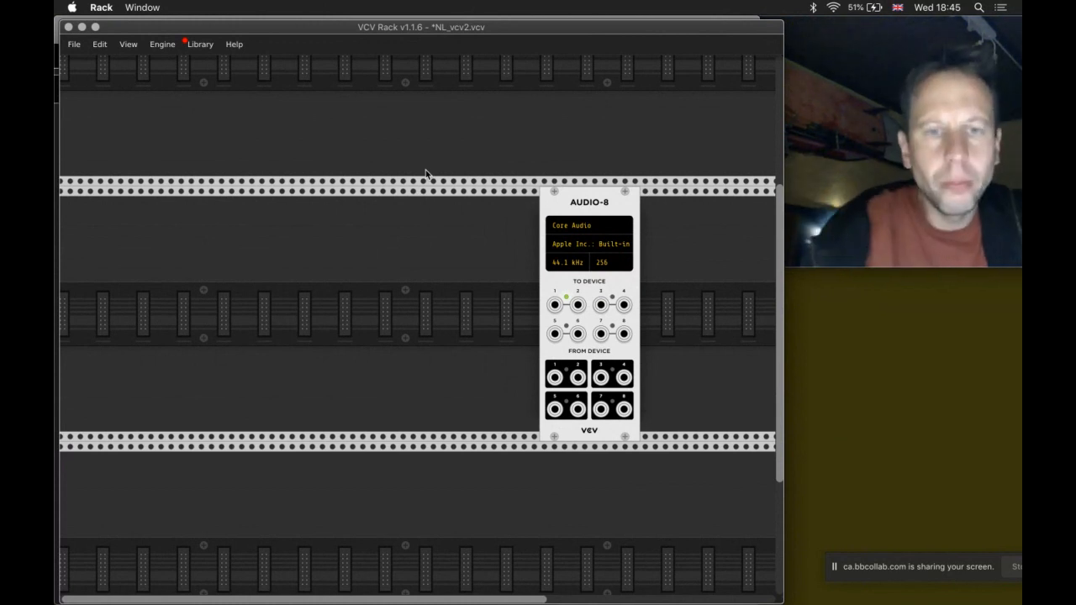
Step: Check the session chat in Chrome for new messages and return to VCV Rack
{"action": "key", "text": "super+Tab"}
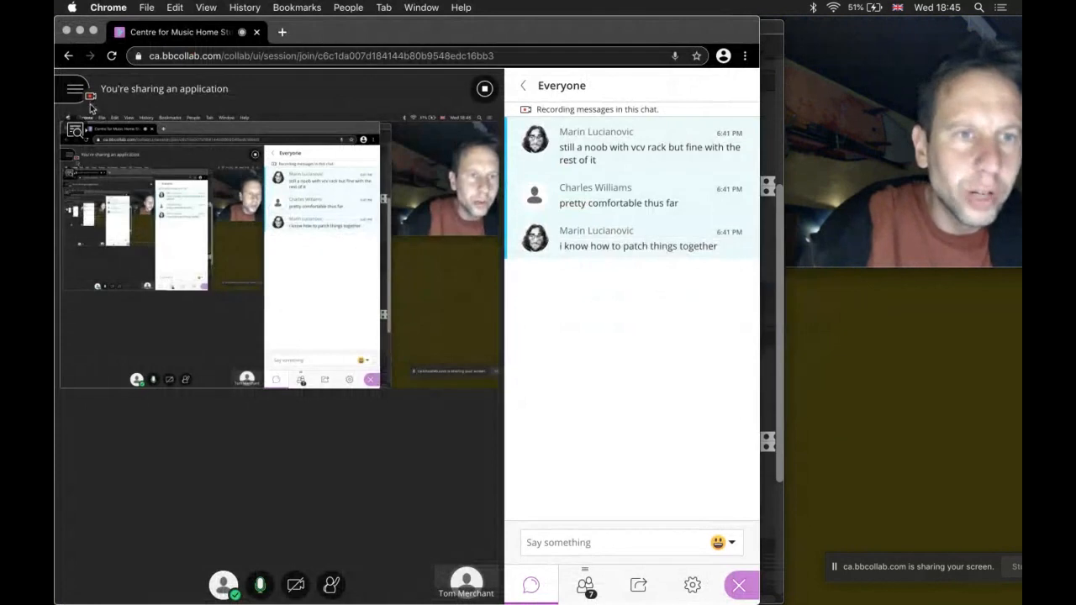
{"action": "key", "text": "super+Tab"}
{"action": "left_click", "coordinate": [417, 316]}
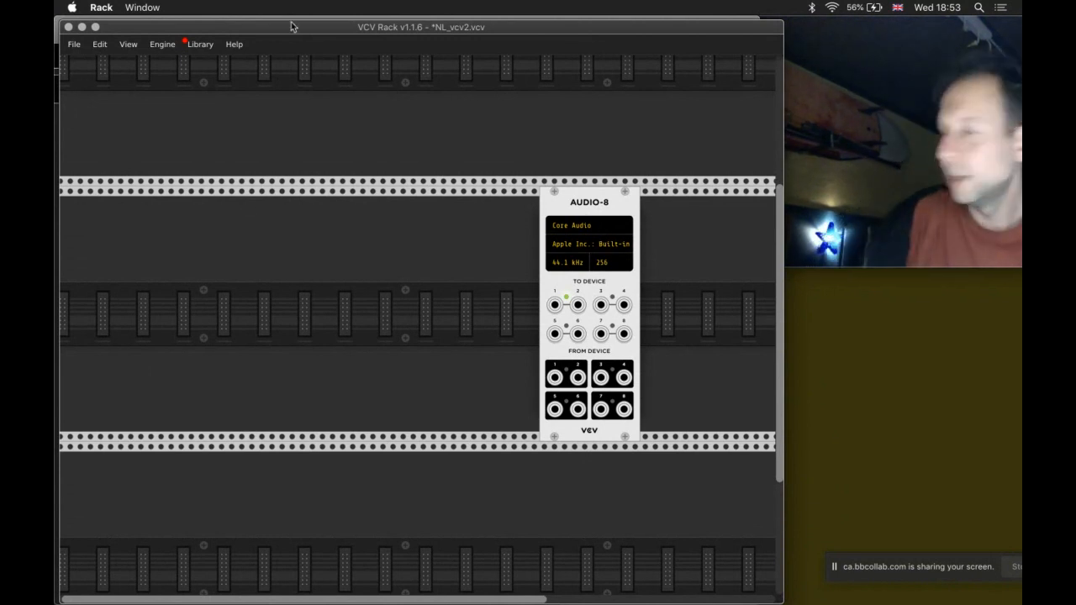
{"action": "key", "text": "super+Tab"}
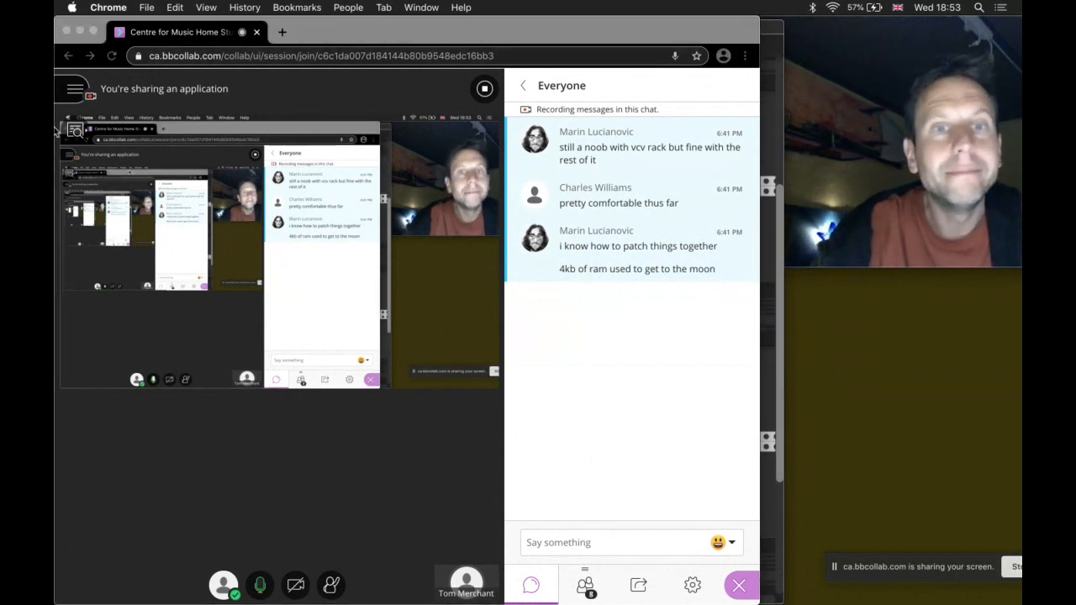
{"action": "key", "text": "super+Tab"}
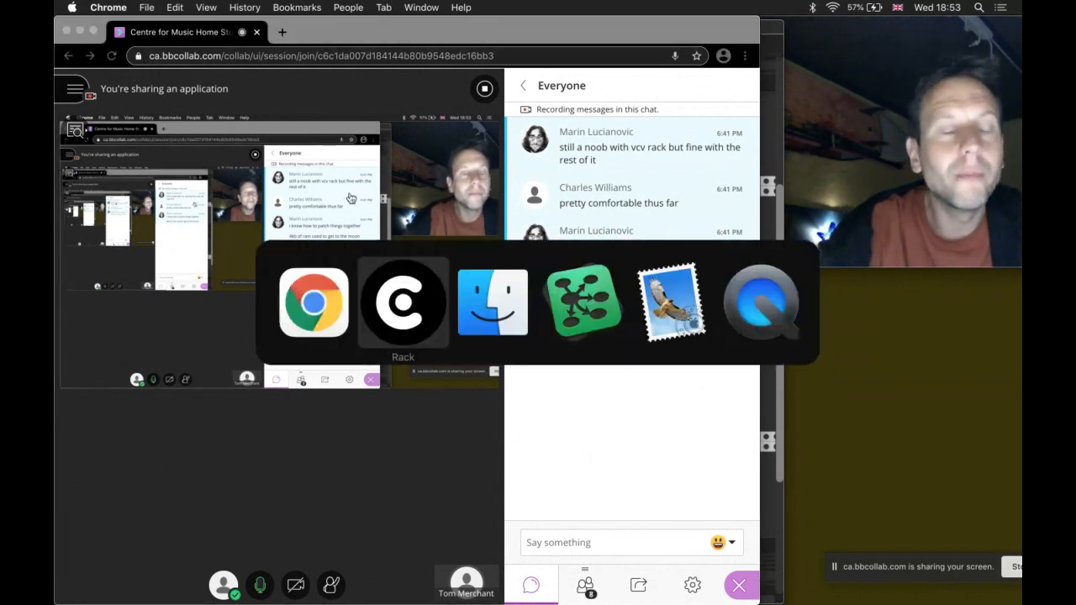
{"action": "left_click", "coordinate": [407, 305]}
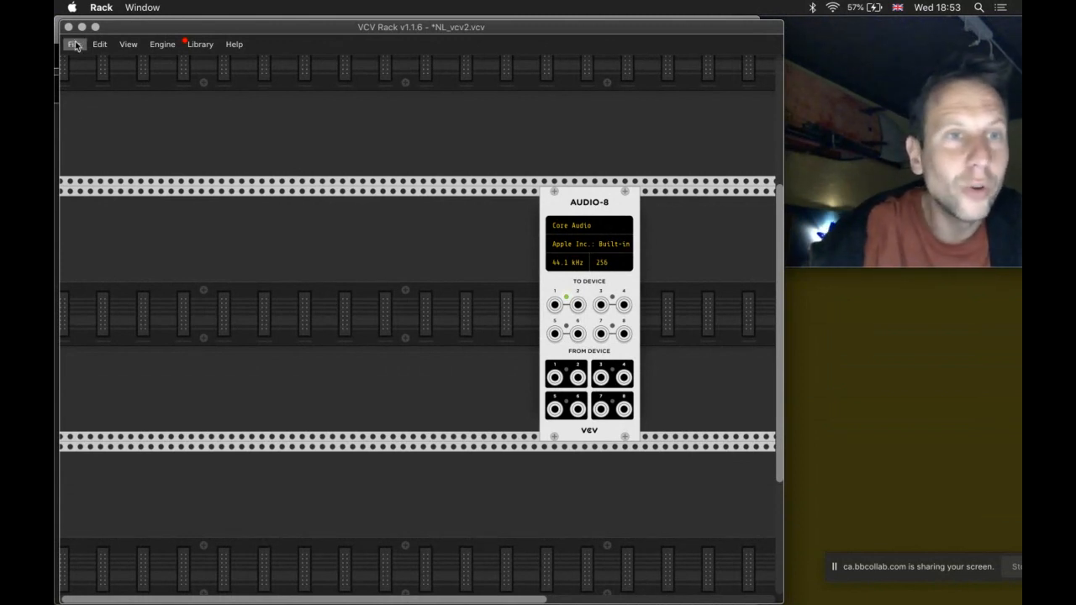
Step: Search the module browser for "matrix" and add the Count Modula Matrix Mixer to the rack beside AUDIO-8
{"action": "right_click", "coordinate": [337, 269]}
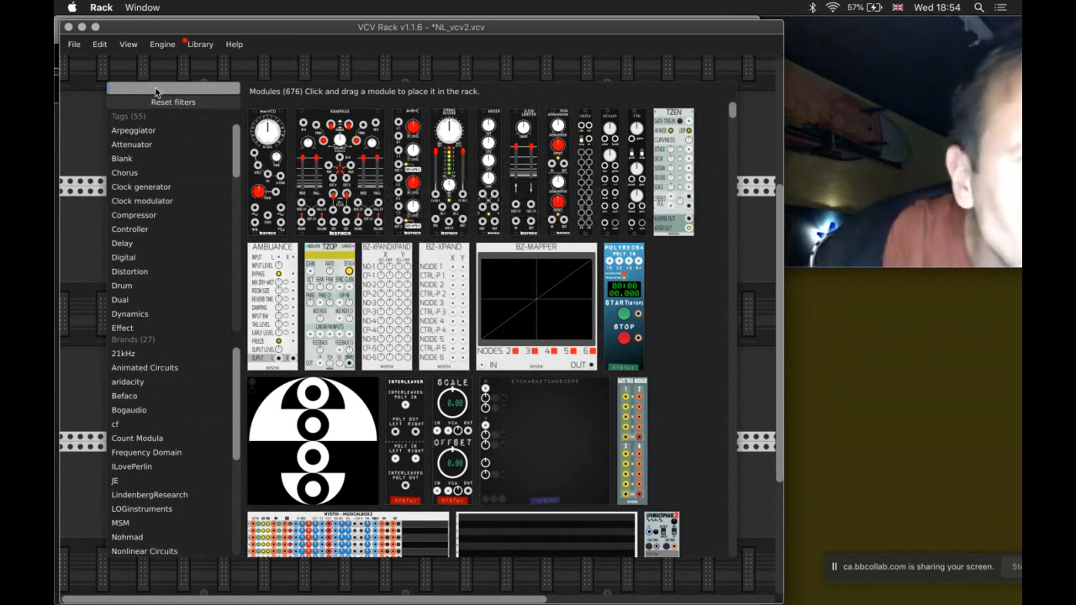
{"action": "type", "text": "matrix"}
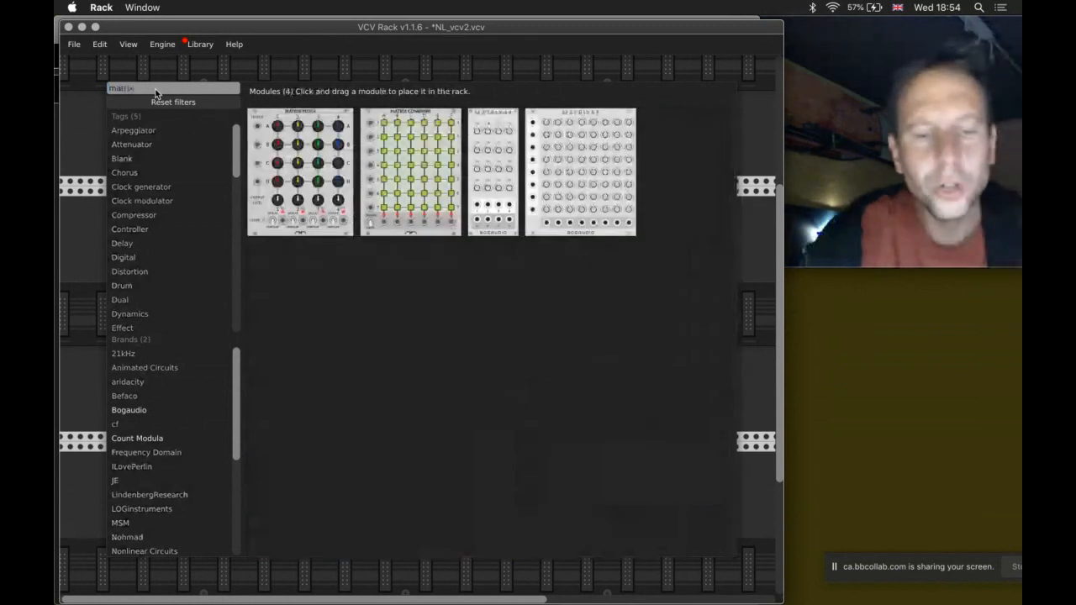
{"action": "left_click", "coordinate": [309, 157]}
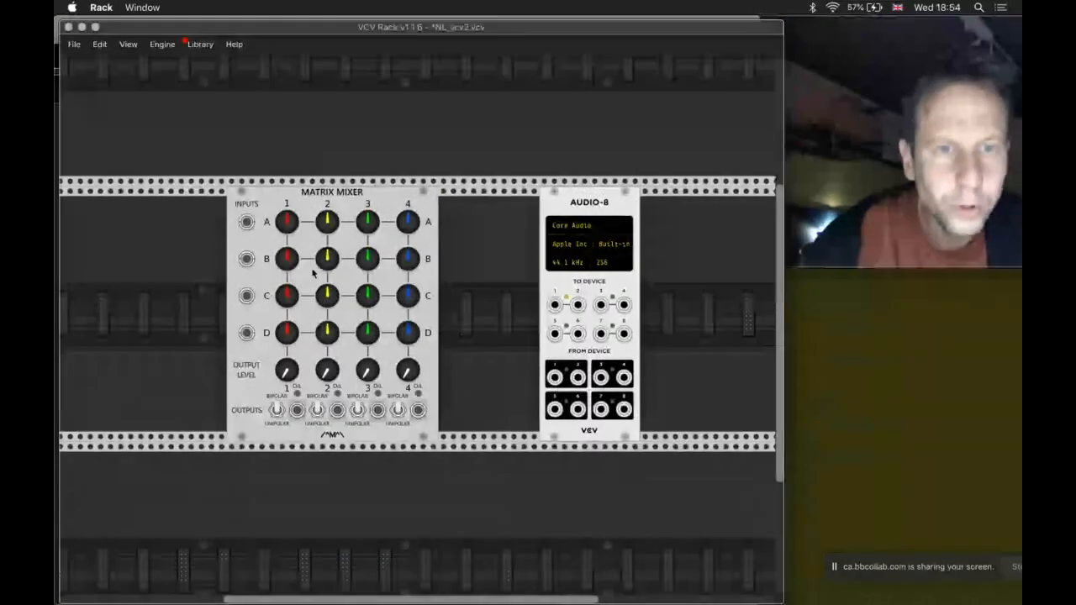
Step: Check which brand makes the Matrix Mixer module, and open the VCV Library website through Rack's plugin management
{"action": "right_click", "coordinate": [344, 199]}
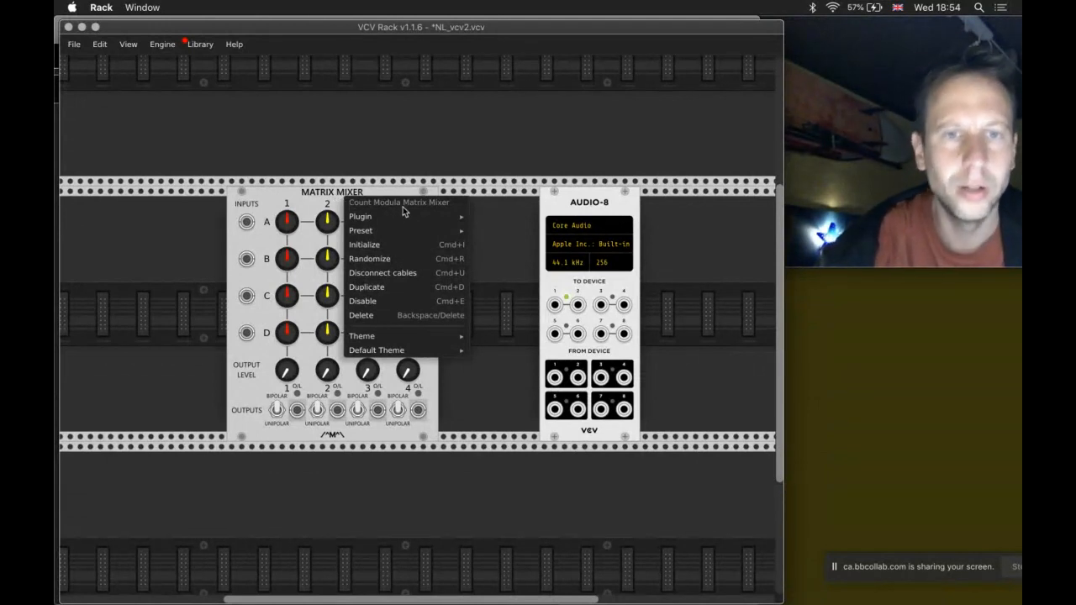
{"action": "left_click", "coordinate": [324, 194]}
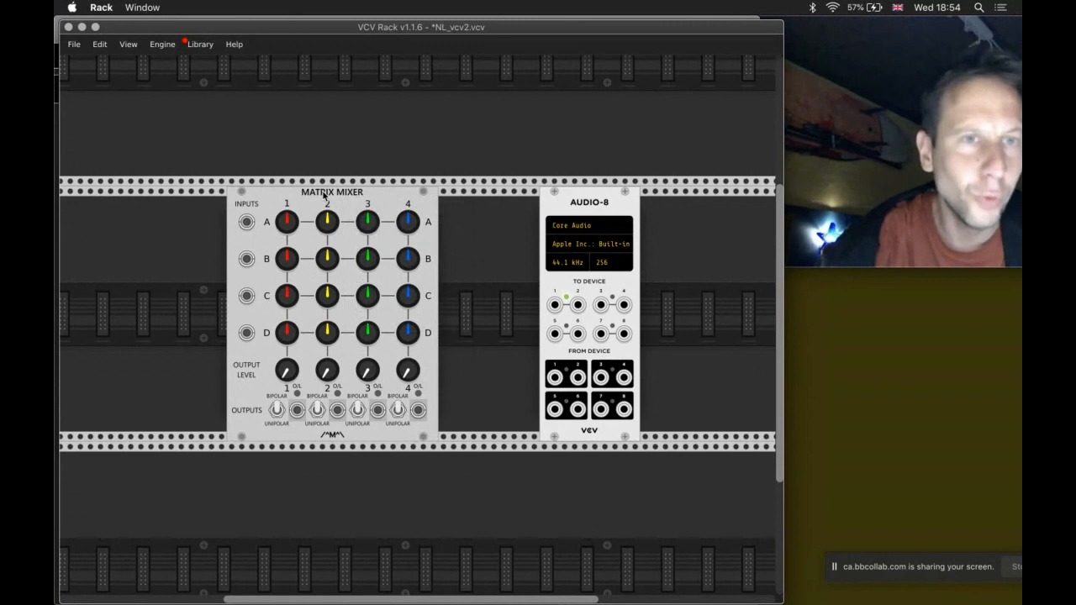
{"action": "left_click", "coordinate": [195, 44]}
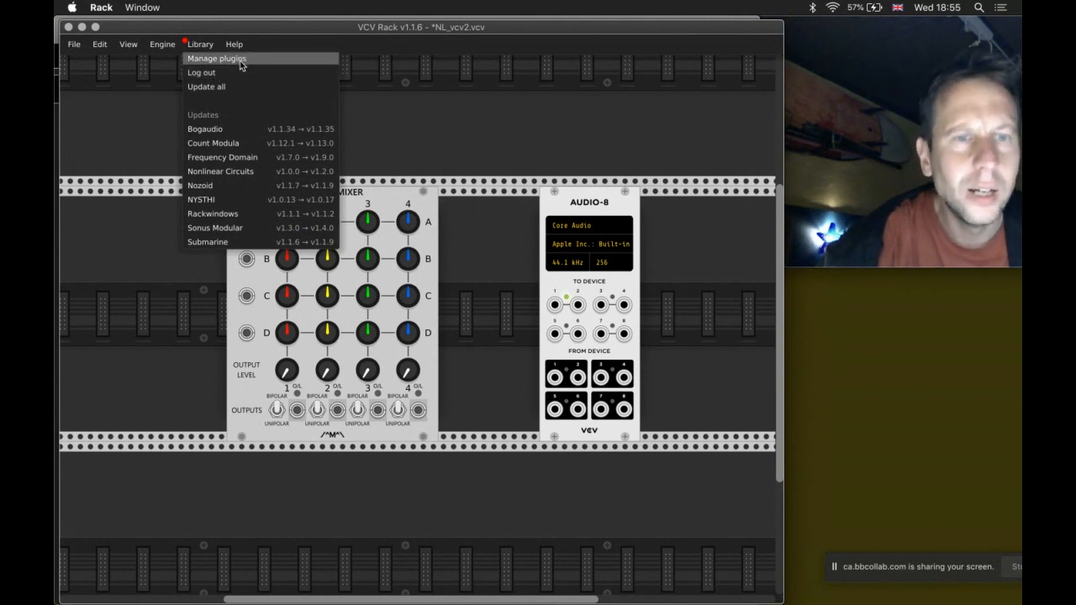
{"action": "left_click", "coordinate": [241, 65]}
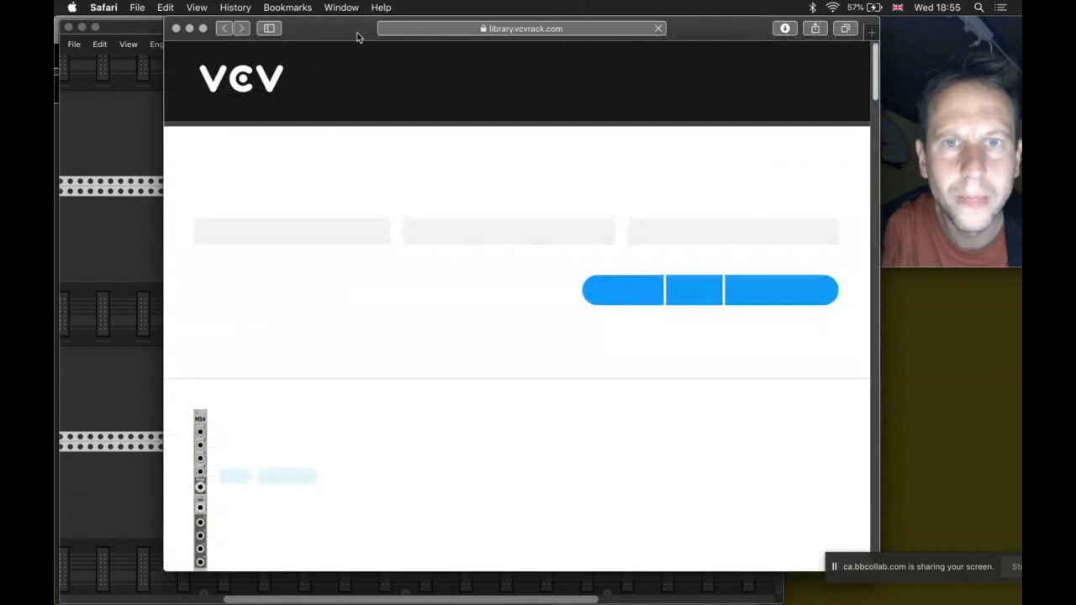
Step: Search the VCV Library for "count modula" and look through the modules on the first page of results
{"action": "left_click", "coordinate": [276, 230]}
{"action": "type", "text": "count modula"}
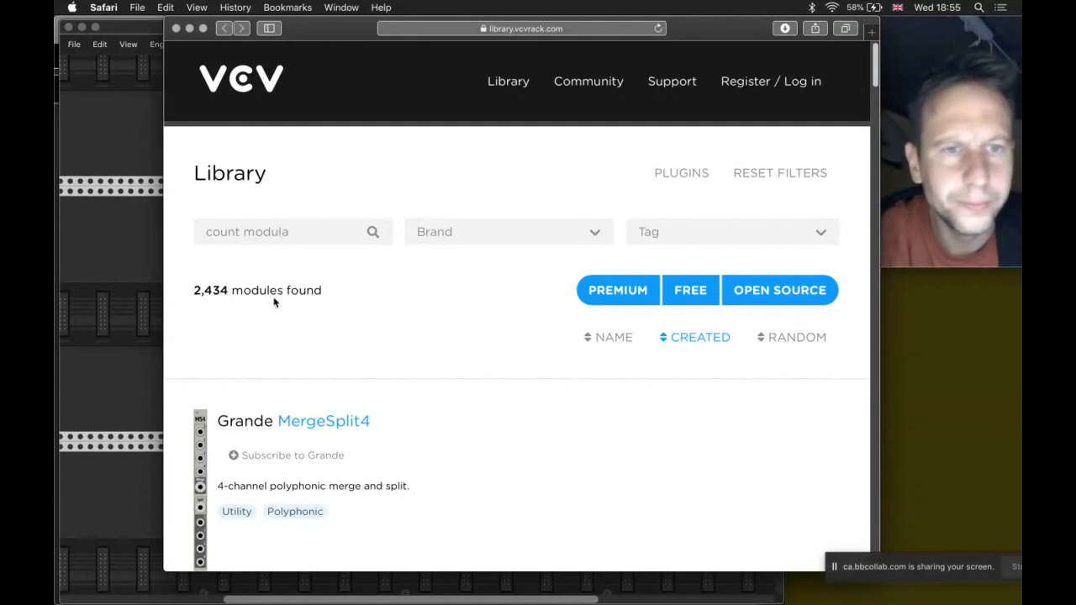
{"action": "left_click", "coordinate": [372, 233]}
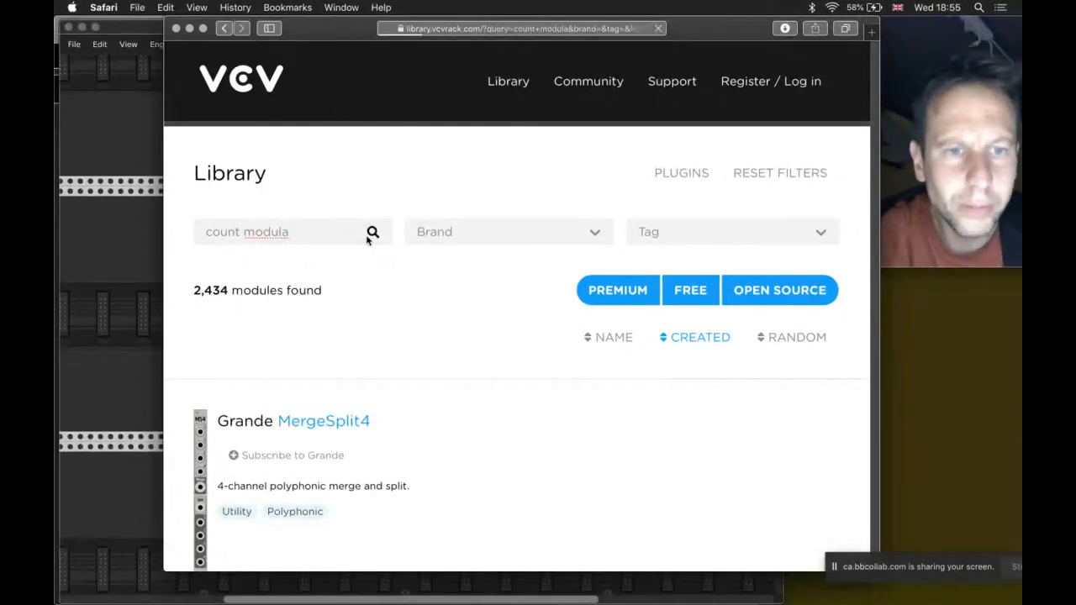
{"action": "scroll", "coordinate": [373, 310], "scroll_direction": "down", "scroll_amount": 3}
{"action": "scroll", "coordinate": [372, 310], "scroll_direction": "down", "scroll_amount": 15}
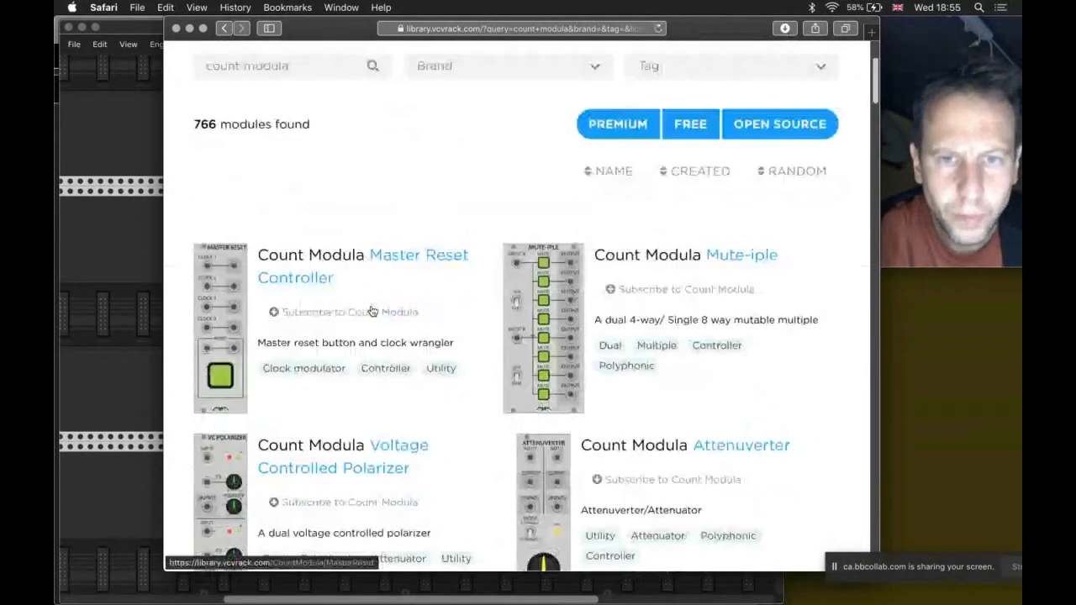
{"action": "scroll", "coordinate": [373, 311], "scroll_direction": "down", "scroll_amount": 20}
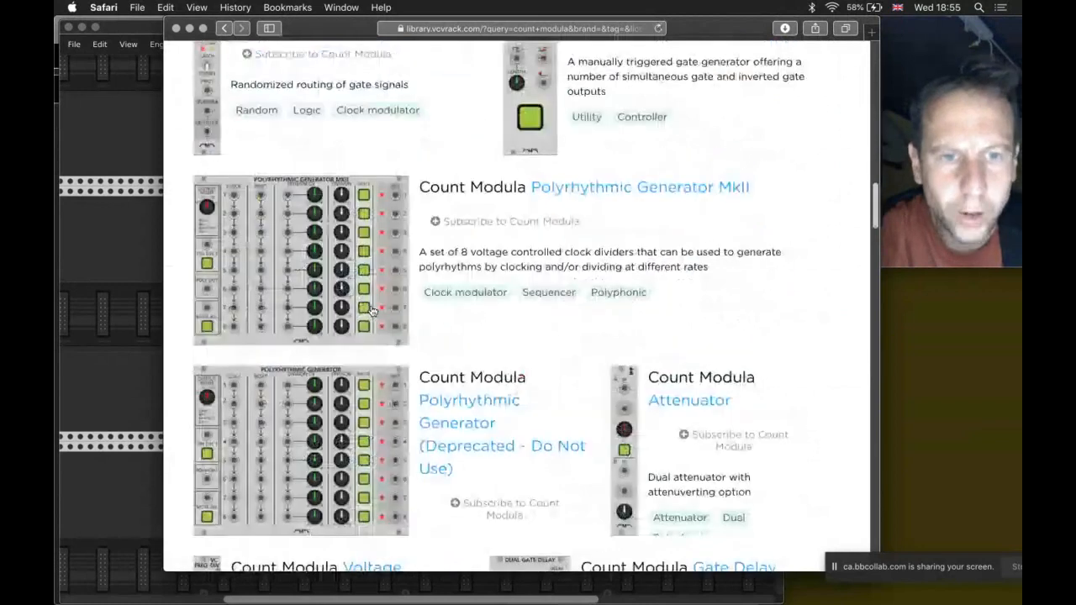
{"action": "scroll", "coordinate": [372, 311], "scroll_direction": "down", "scroll_amount": 20}
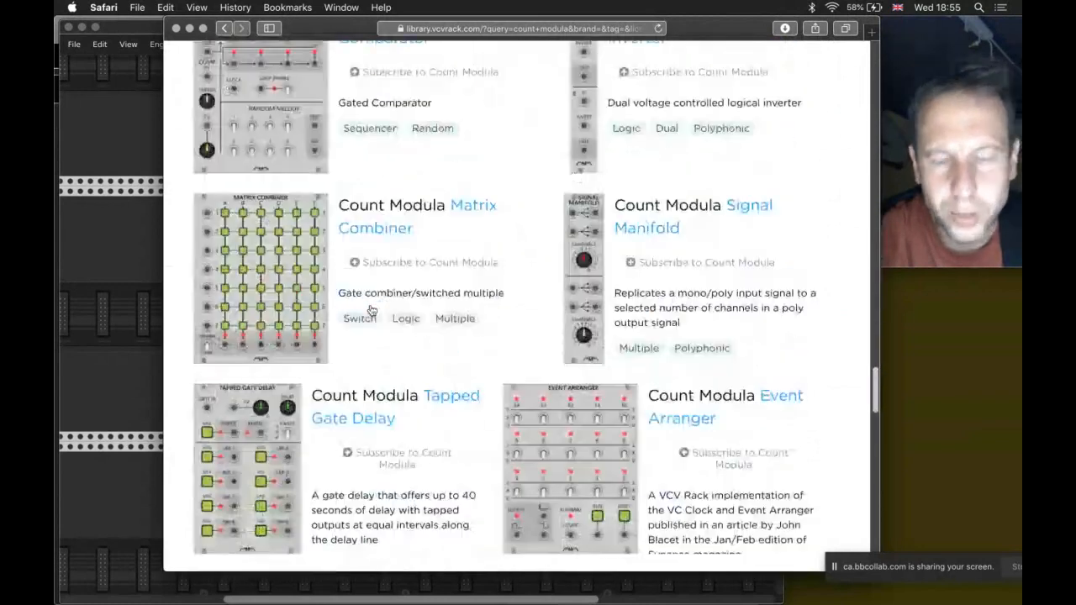
{"action": "scroll", "coordinate": [372, 311], "scroll_direction": "down", "scroll_amount": 10}
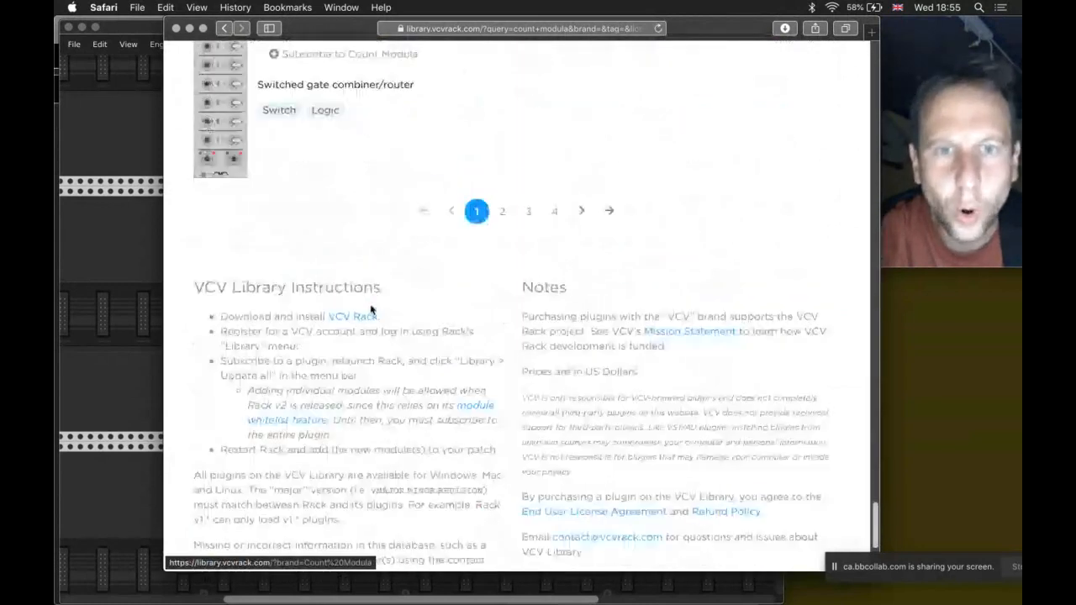
{"action": "scroll", "coordinate": [451, 334], "scroll_direction": "up", "scroll_amount": 3}
Step: Open page 2 of the Count Modula results and examine the modules down to the end of the page
{"action": "left_click", "coordinate": [503, 340]}
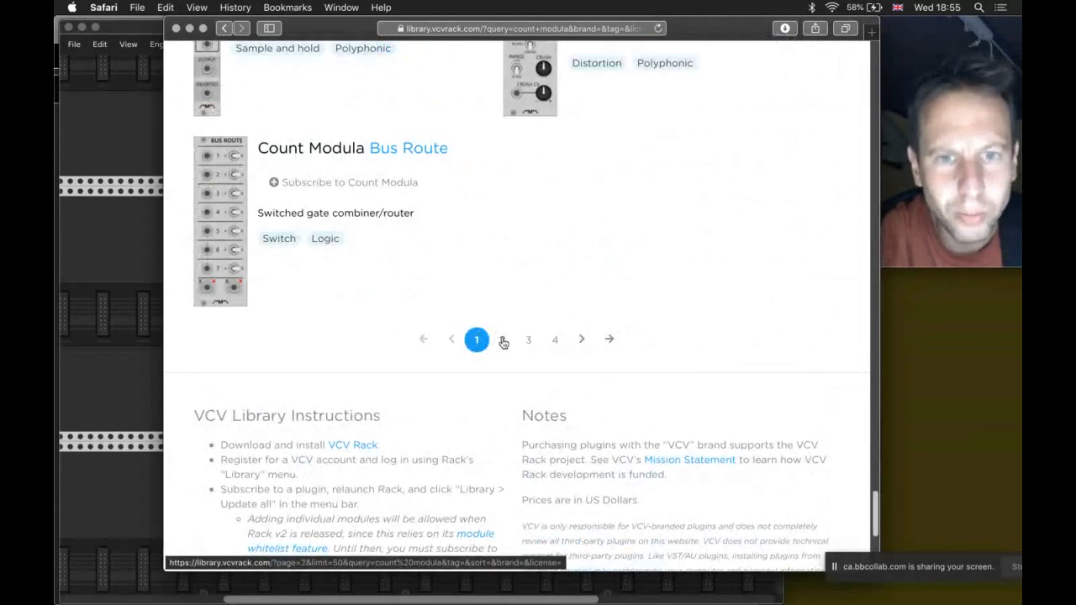
{"action": "scroll", "coordinate": [502, 341], "scroll_direction": "down", "scroll_amount": 12}
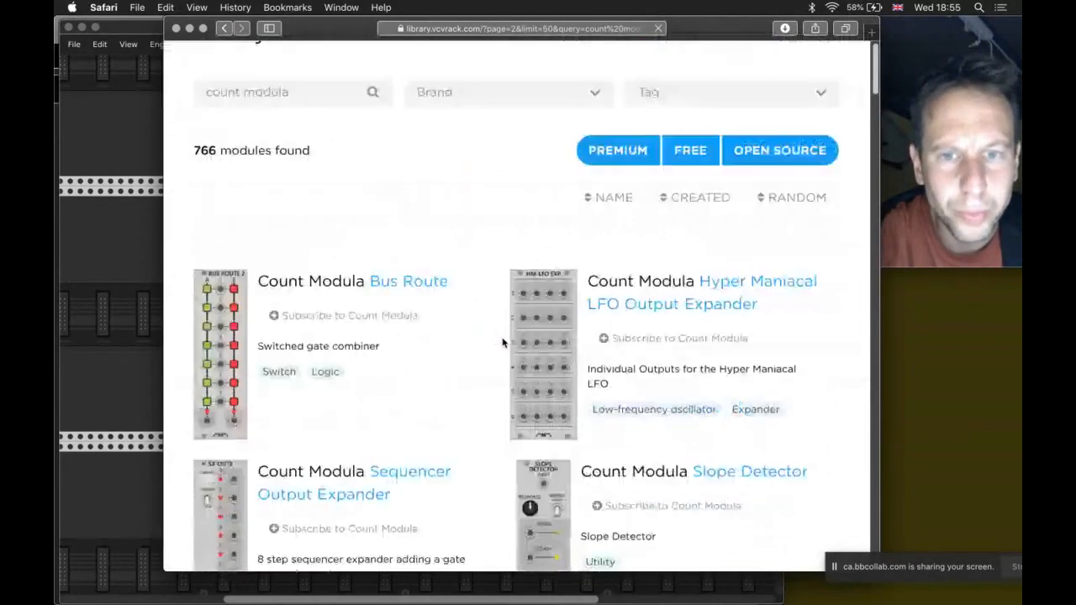
{"action": "scroll", "coordinate": [503, 342], "scroll_direction": "up", "scroll_amount": 4}
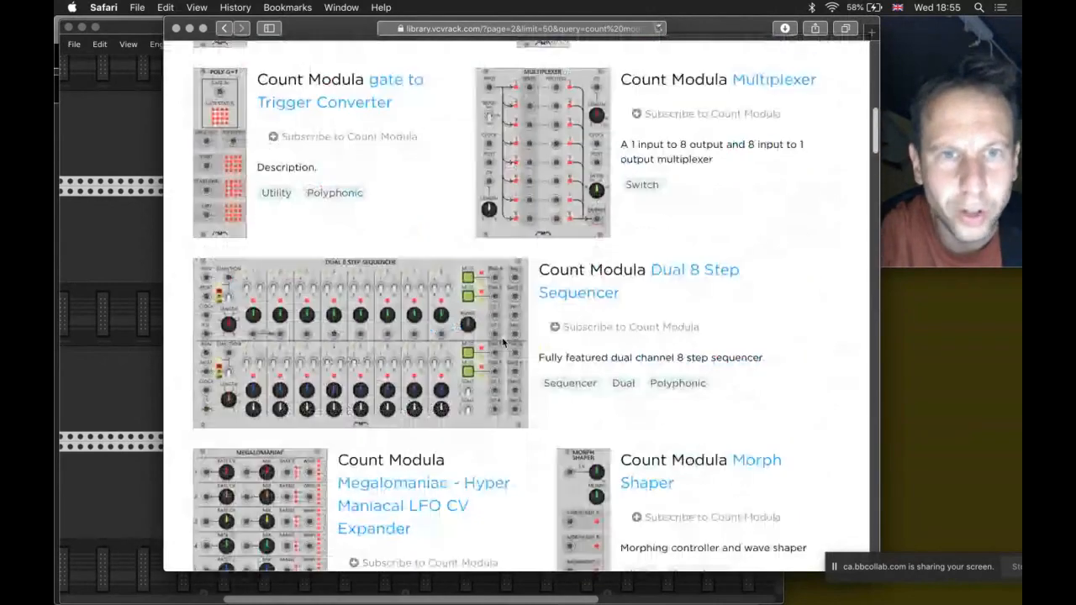
{"action": "scroll", "coordinate": [502, 341], "scroll_direction": "down", "scroll_amount": 4}
{"action": "scroll", "coordinate": [502, 341], "scroll_direction": "down", "scroll_amount": 15}
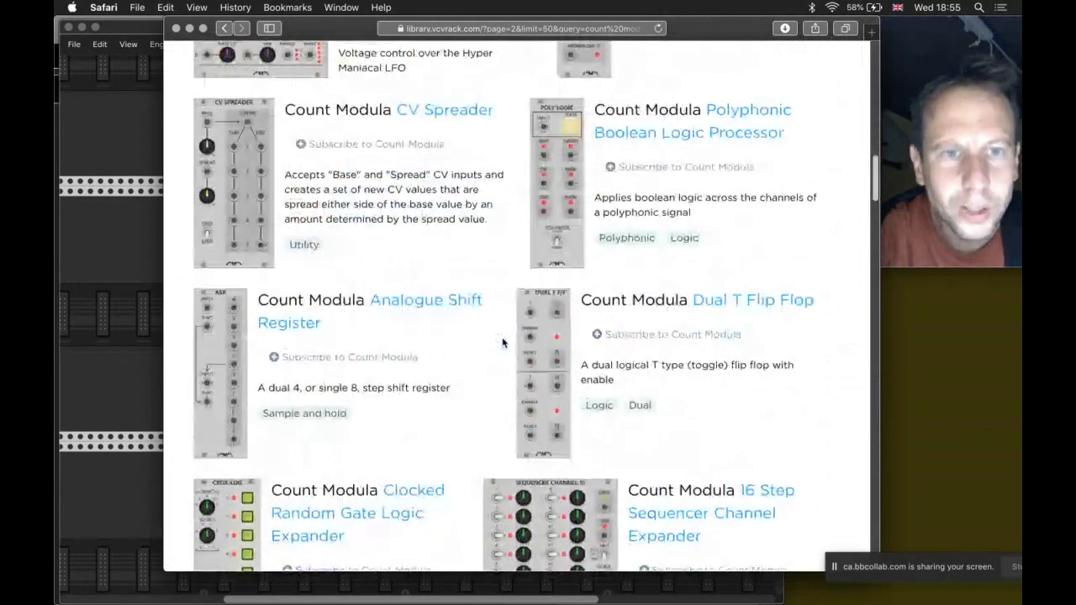
{"action": "scroll", "coordinate": [502, 342], "scroll_direction": "down", "scroll_amount": 10}
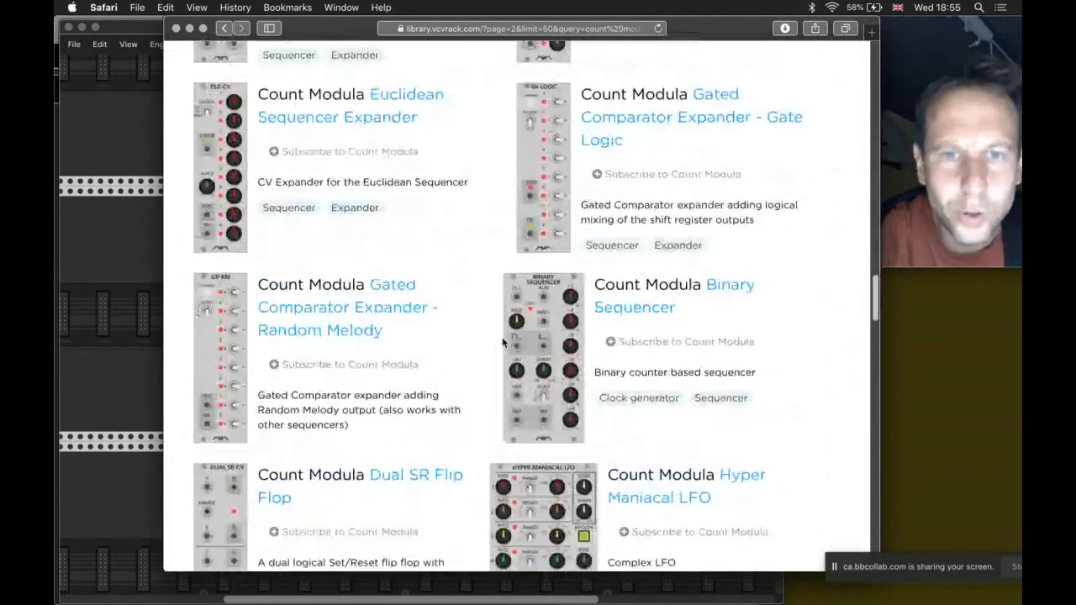
{"action": "scroll", "coordinate": [502, 342], "scroll_direction": "down", "scroll_amount": 15}
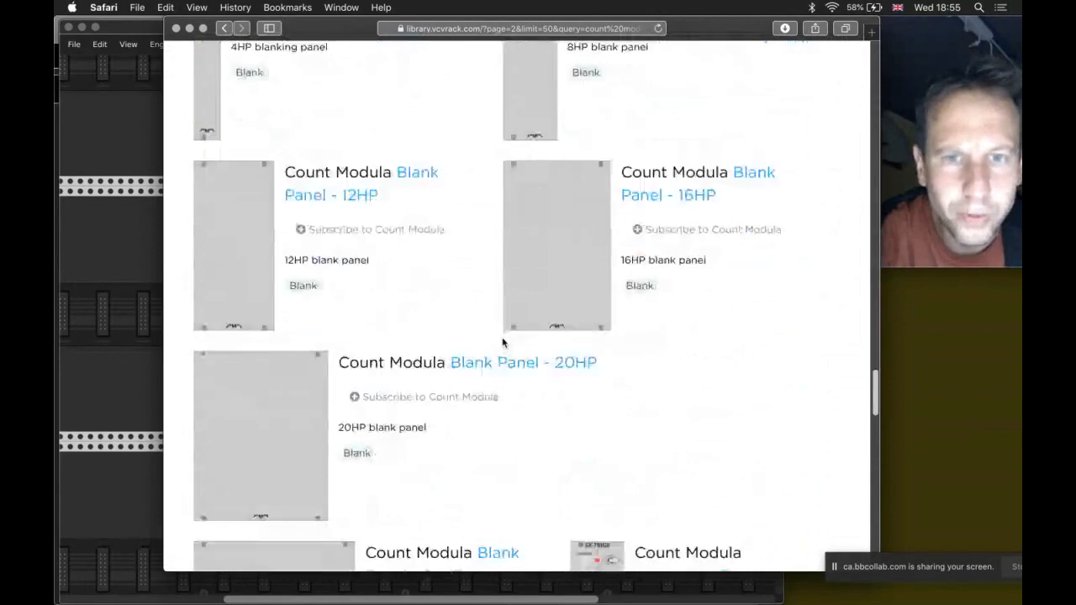
{"action": "scroll", "coordinate": [502, 342], "scroll_direction": "up", "scroll_amount": 2}
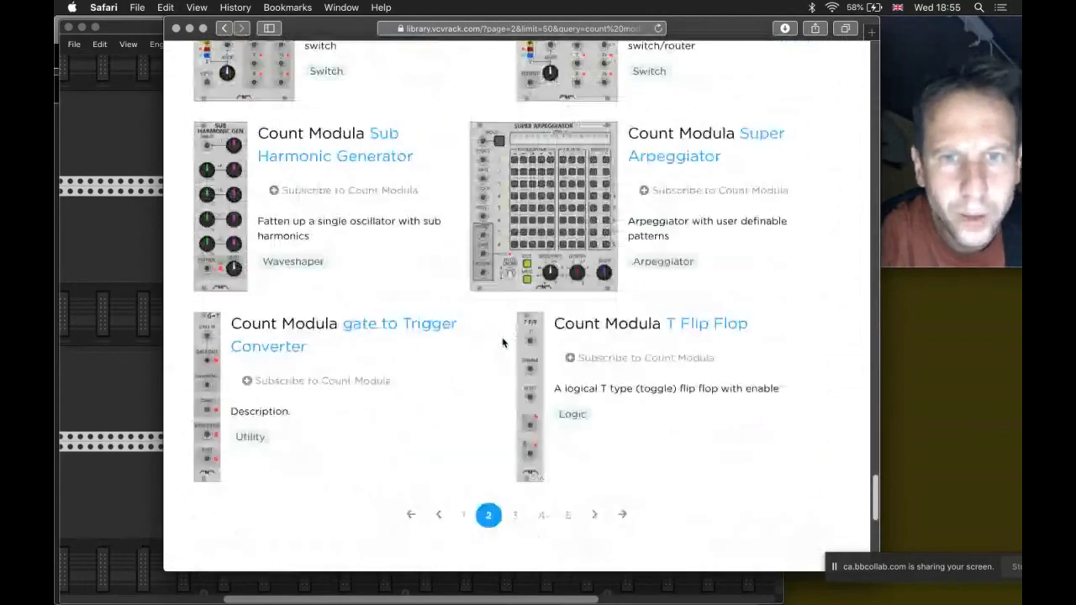
{"action": "scroll", "coordinate": [503, 342], "scroll_direction": "down", "scroll_amount": 1}
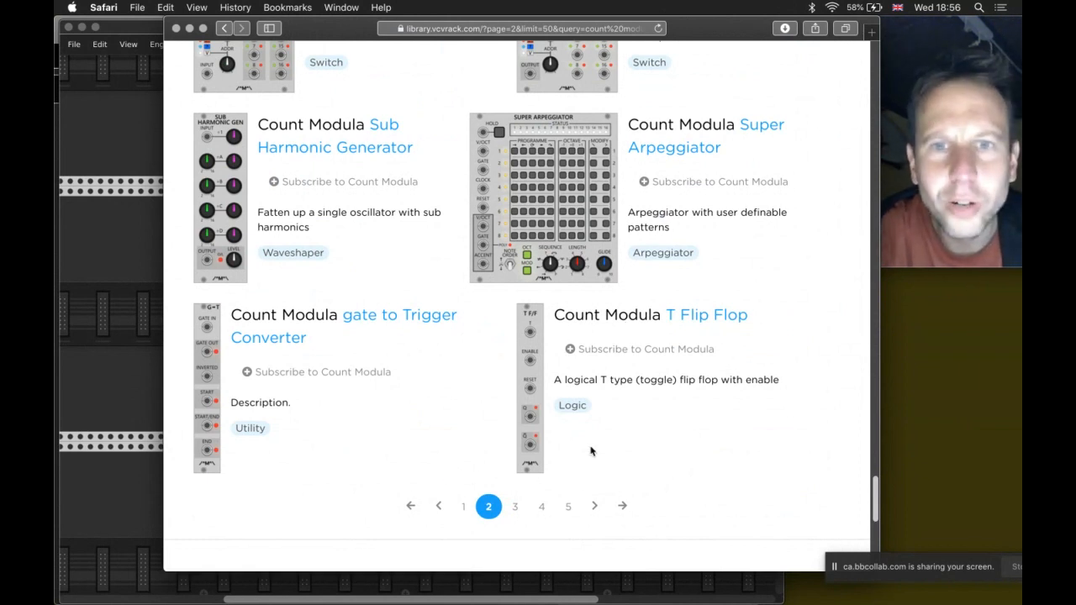
Step: Switch to Mail, start a new message with the signature removed, write "flip-flop" in the body and move the message window aside
{"action": "key", "text": "super+Tab"}
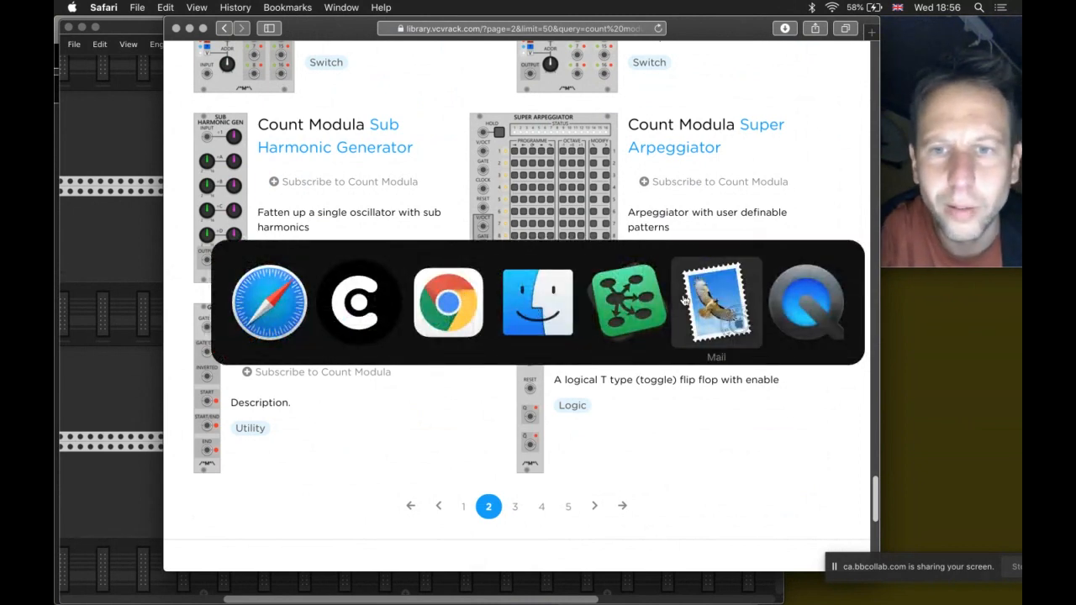
{"action": "left_click", "coordinate": [709, 300]}
{"action": "key", "text": "super+n"}
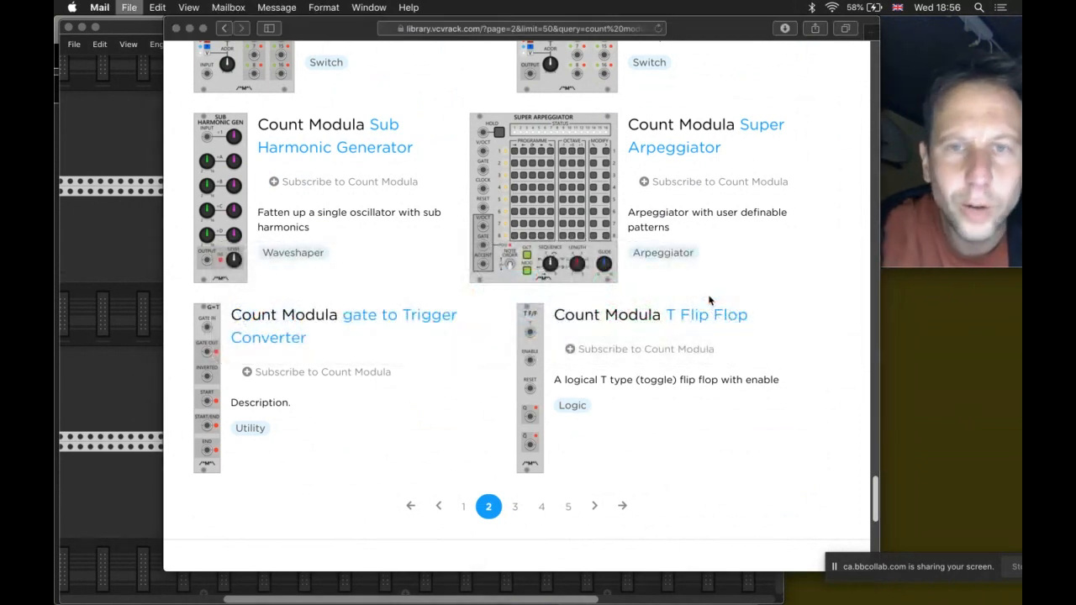
{"action": "left_click", "coordinate": [314, 238]}
{"action": "key", "text": "super+a"}
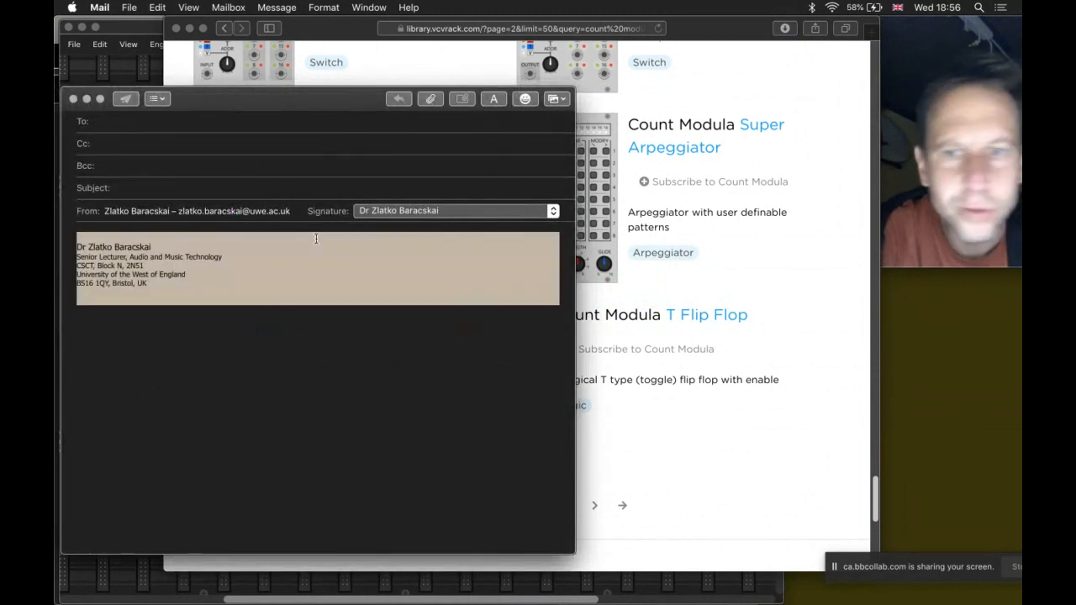
{"action": "key", "text": "BackSpace"}
{"action": "type", "text": "flip"}
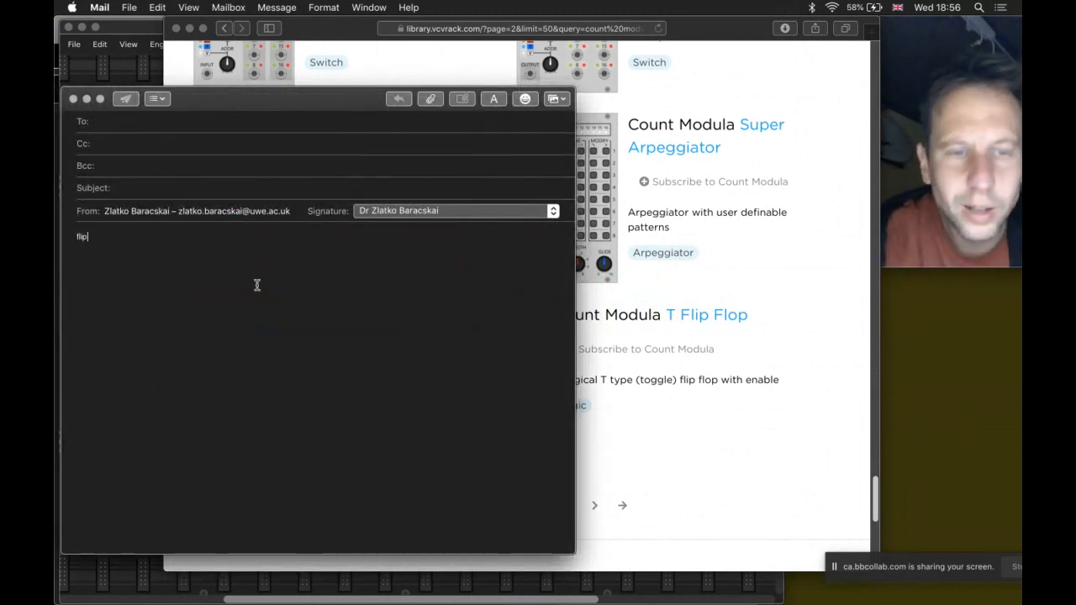
{"action": "type", "text": "-flop"}
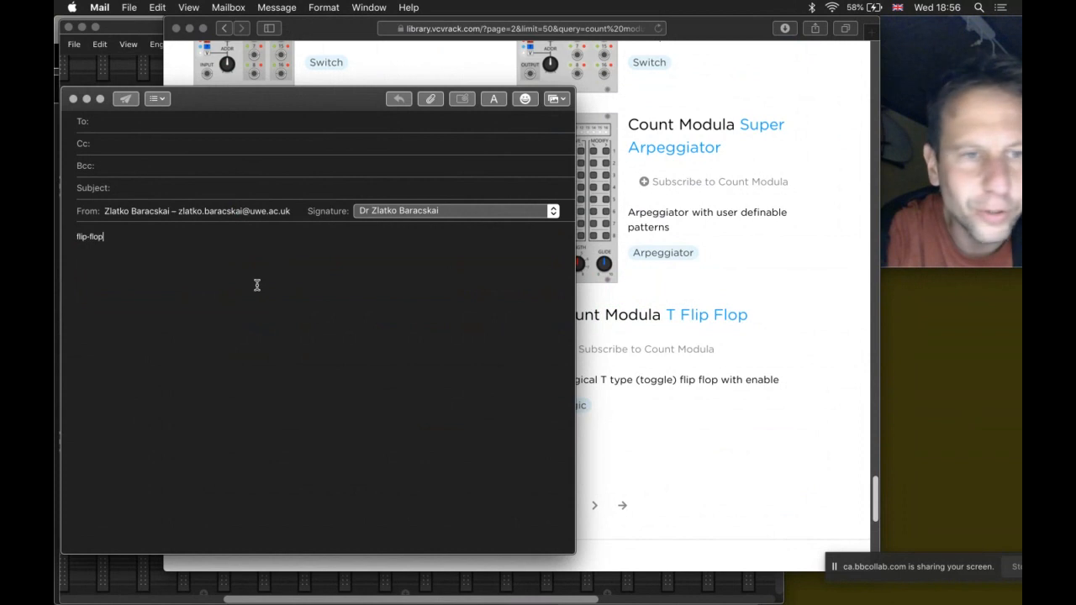
{"action": "left_click_drag", "start_coordinate": [229, 108], "coordinate": [482, 404]}
Step: Return to Safari, open page 3 of the results and examine the Matrix Mixer, sequencer, Mixer and other brands' module entries
{"action": "left_click", "coordinate": [359, 30]}
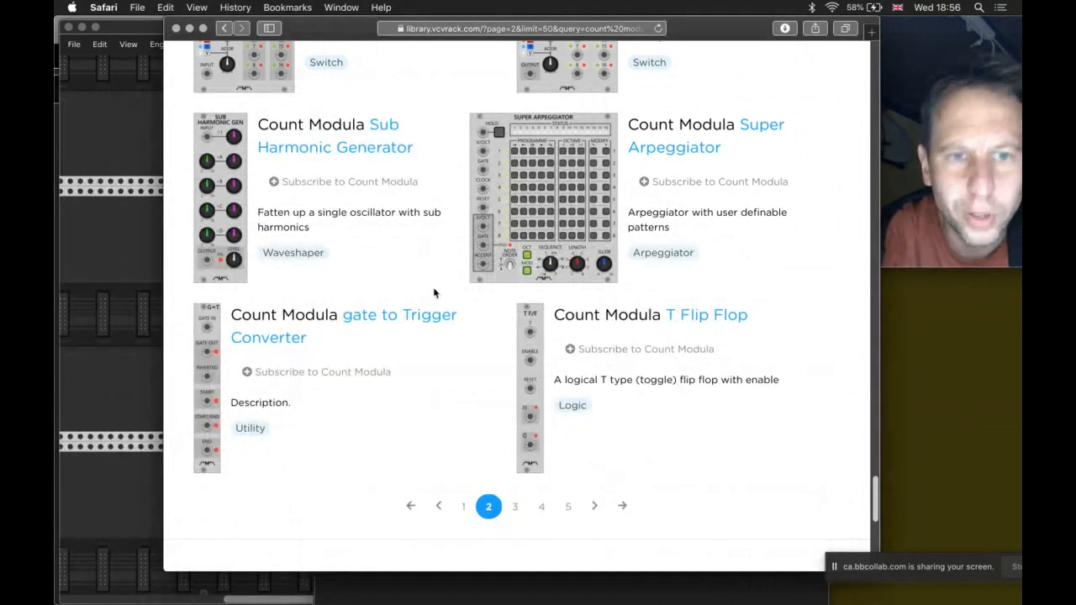
{"action": "left_click", "coordinate": [516, 508]}
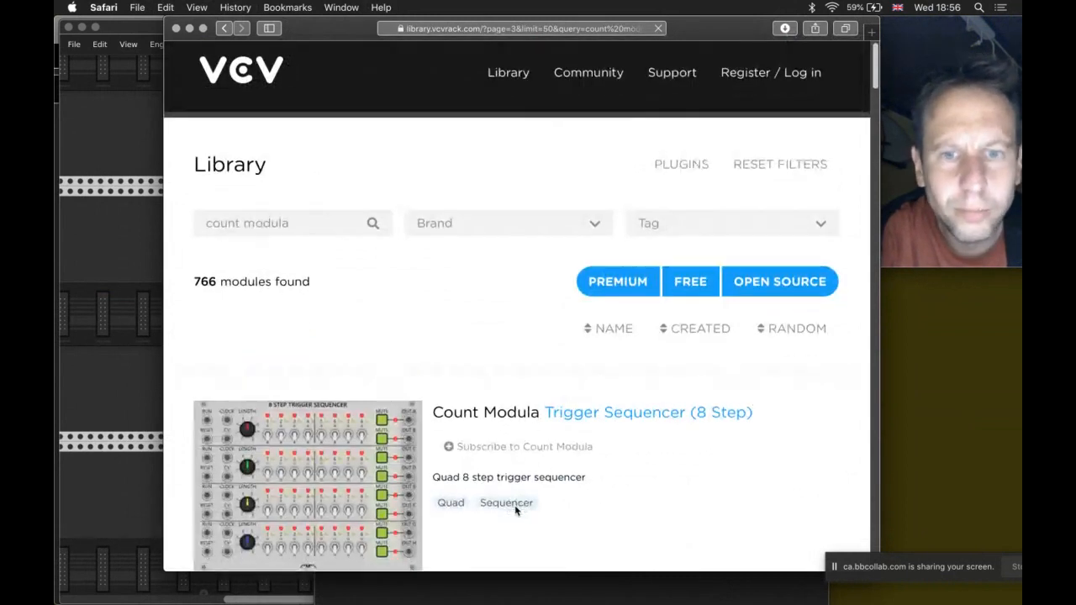
{"action": "scroll", "coordinate": [516, 508], "scroll_direction": "down", "scroll_amount": 10}
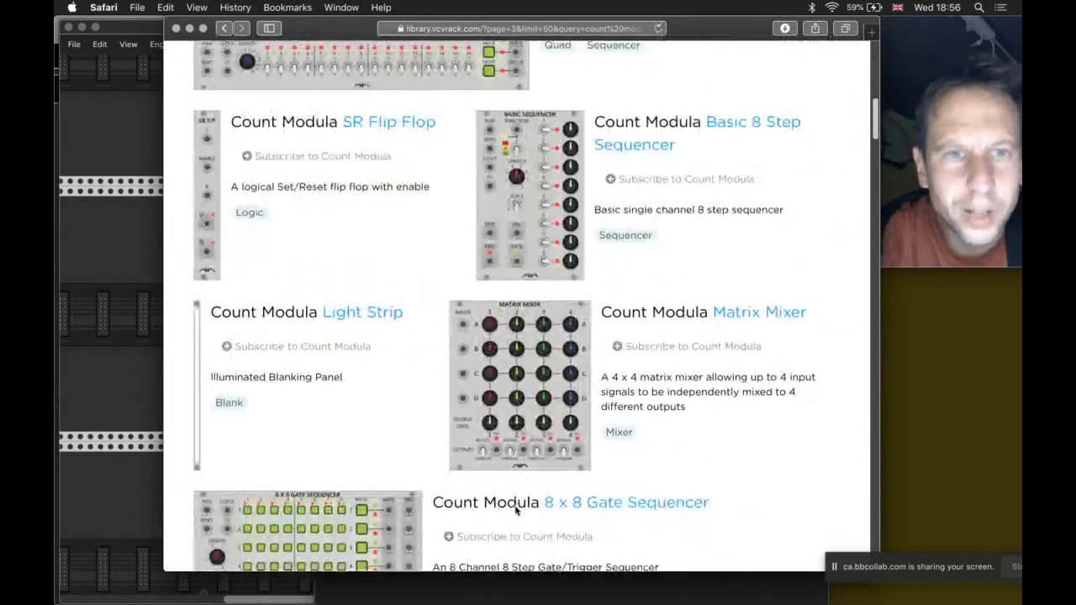
{"action": "scroll", "coordinate": [516, 509], "scroll_direction": "down", "scroll_amount": 5}
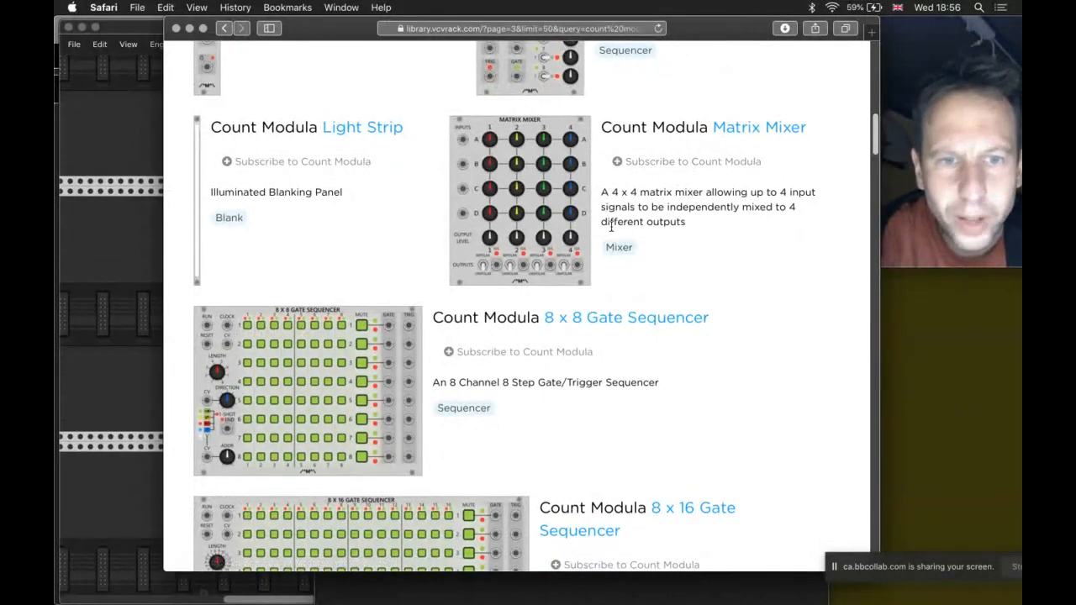
{"action": "scroll", "coordinate": [560, 361], "scroll_direction": "down", "scroll_amount": 10}
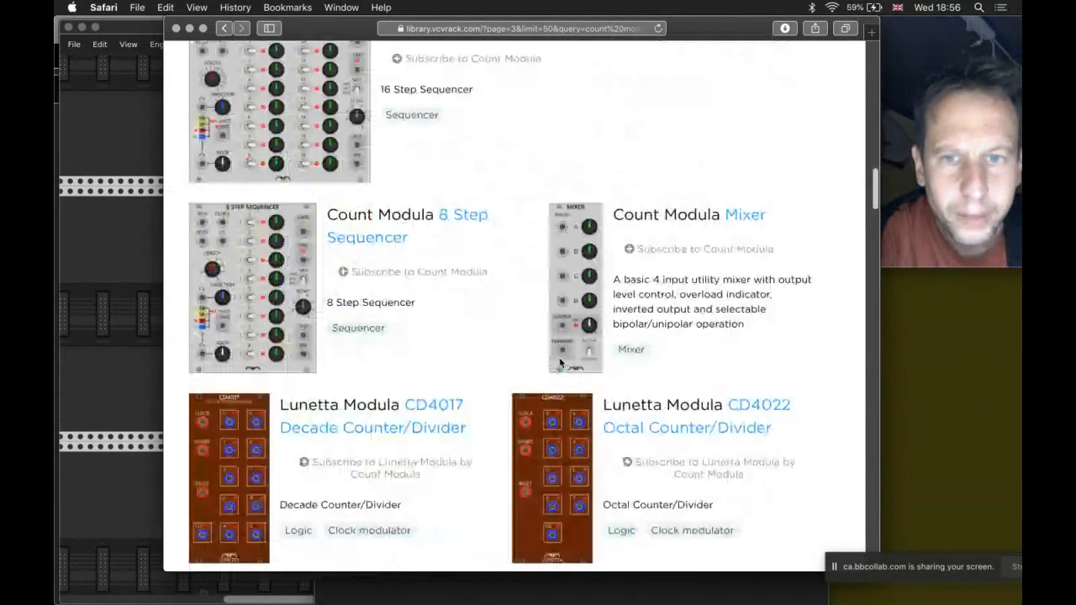
{"action": "scroll", "coordinate": [560, 362], "scroll_direction": "up", "scroll_amount": 2}
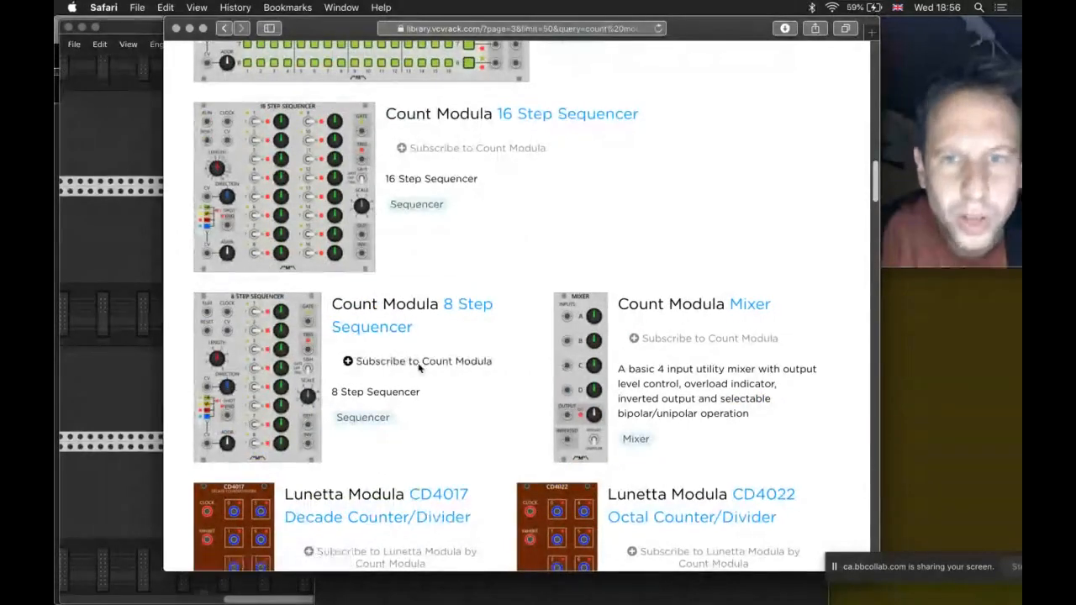
{"action": "scroll", "coordinate": [418, 367], "scroll_direction": "down", "scroll_amount": 2}
{"action": "scroll", "coordinate": [672, 341], "scroll_direction": "down", "scroll_amount": 5}
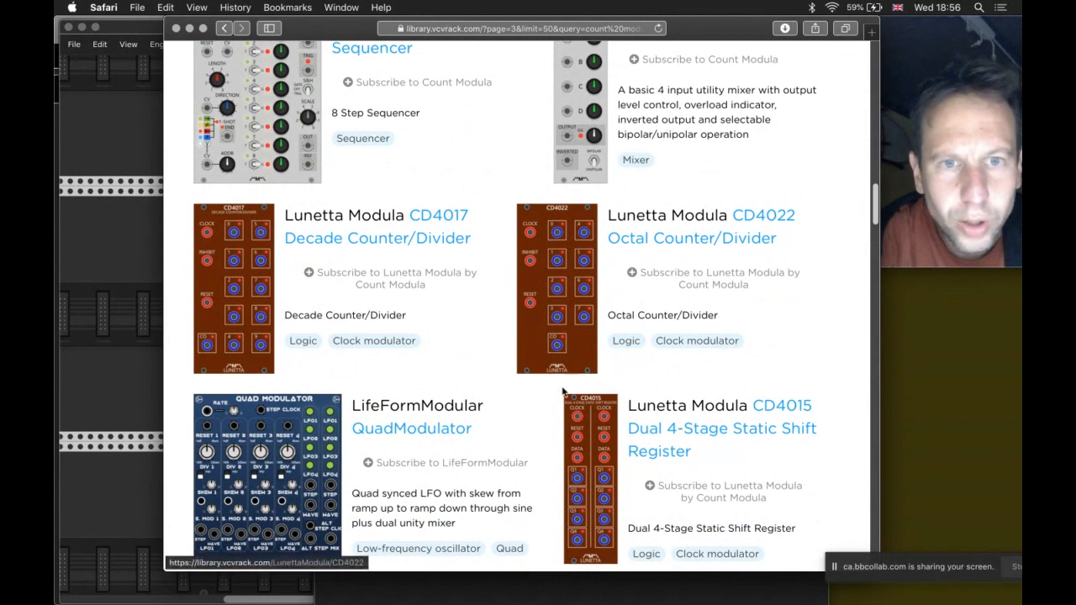
{"action": "scroll", "coordinate": [515, 443], "scroll_direction": "down", "scroll_amount": 2}
{"action": "scroll", "coordinate": [514, 443], "scroll_direction": "down", "scroll_amount": 1}
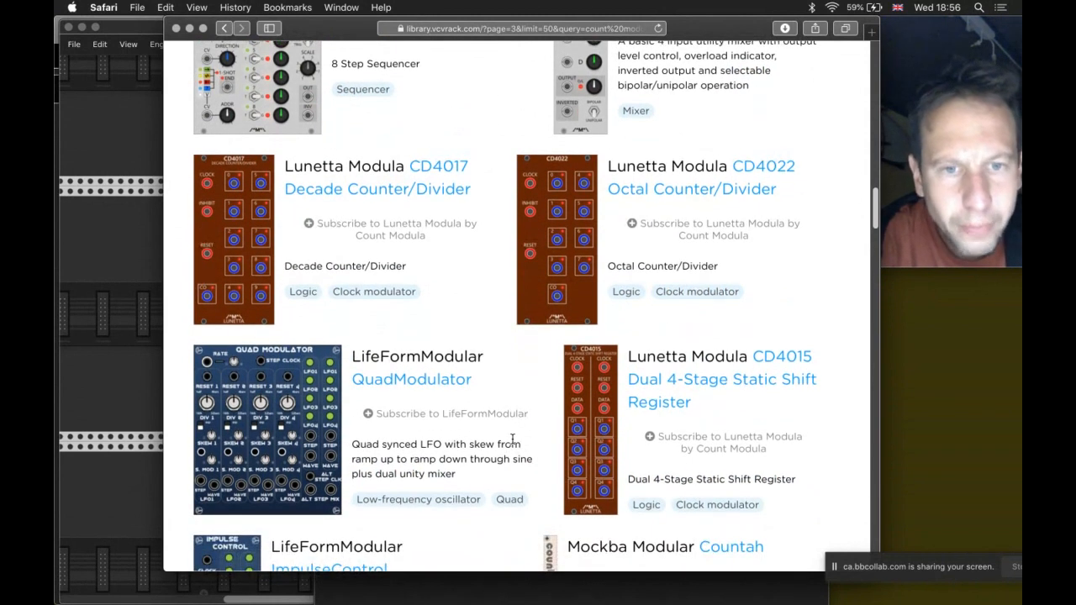
{"action": "scroll", "coordinate": [512, 441], "scroll_direction": "down", "scroll_amount": 3}
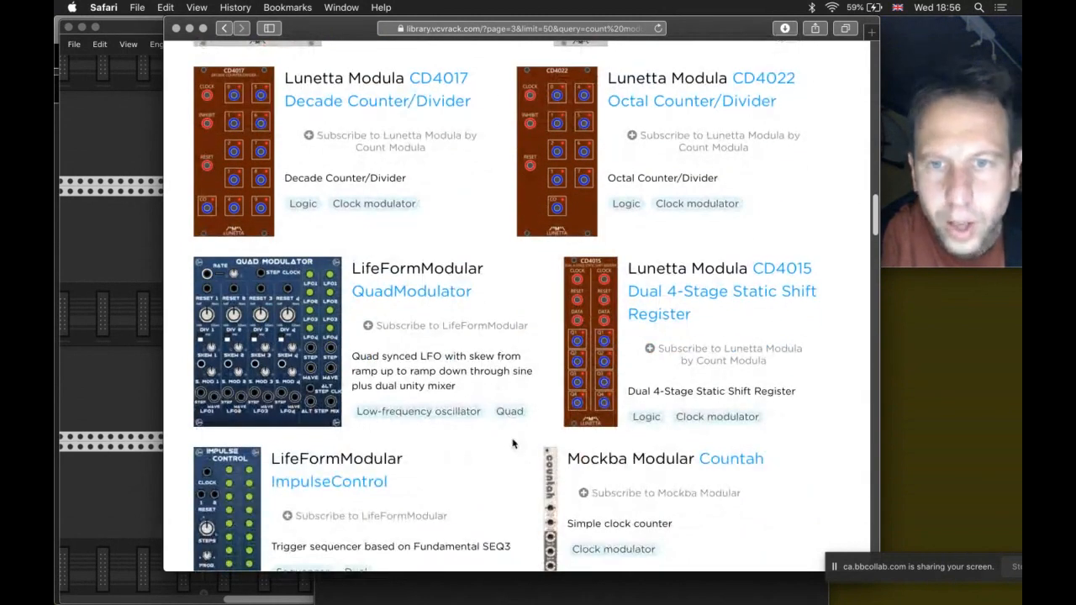
{"action": "scroll", "coordinate": [512, 442], "scroll_direction": "down", "scroll_amount": 5}
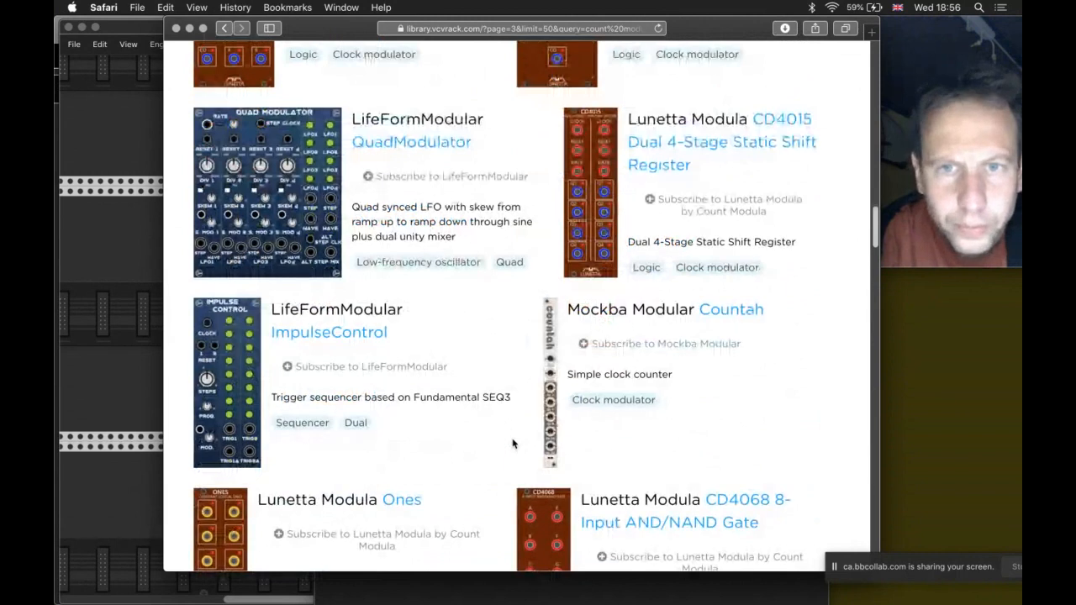
Step: Try to subscribe to Count Modula from the Trigger Sequencer (8 Step) entry of the library results
{"action": "scroll", "coordinate": [513, 443], "scroll_direction": "up", "scroll_amount": 15}
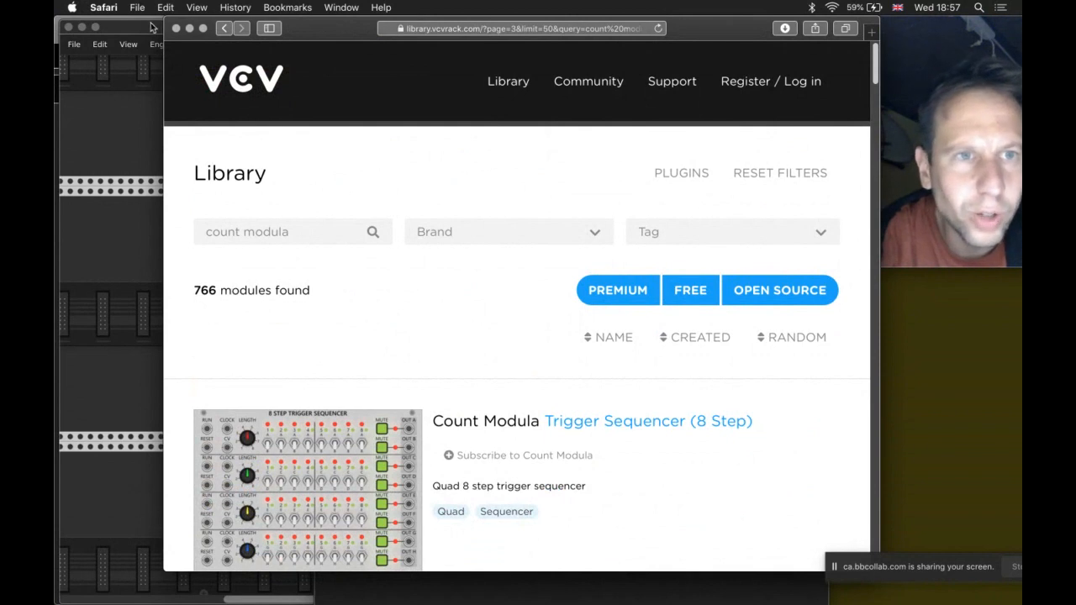
{"action": "left_click", "coordinate": [524, 456]}
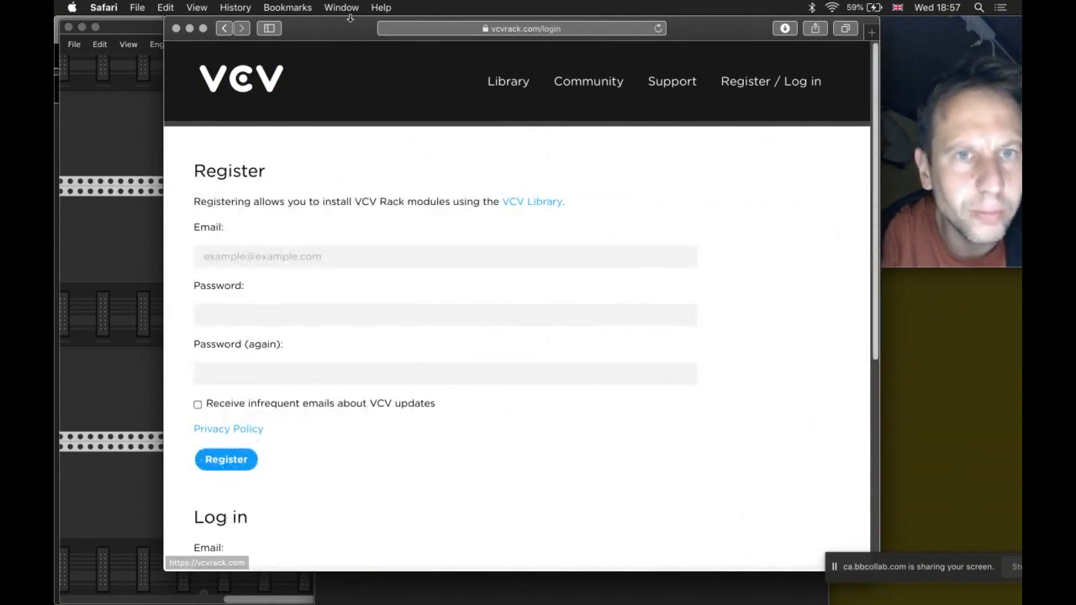
Step: Close the browser window with the VCV registration page and move the mail draft down out of the way of the rack
{"action": "left_click_drag", "start_coordinate": [340, 28], "coordinate": [420, 44]}
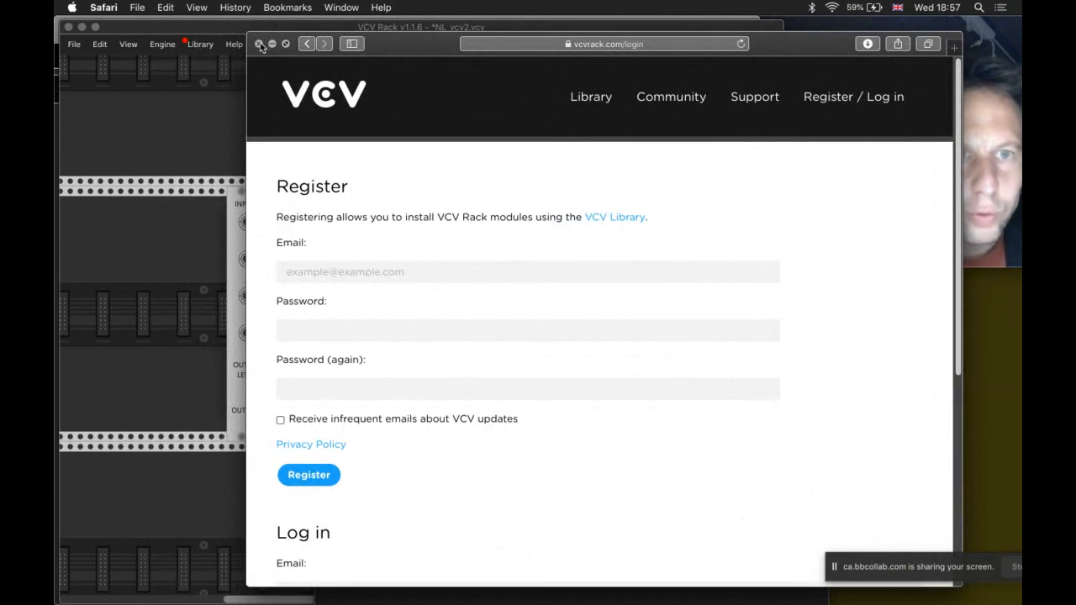
{"action": "left_click", "coordinate": [259, 44]}
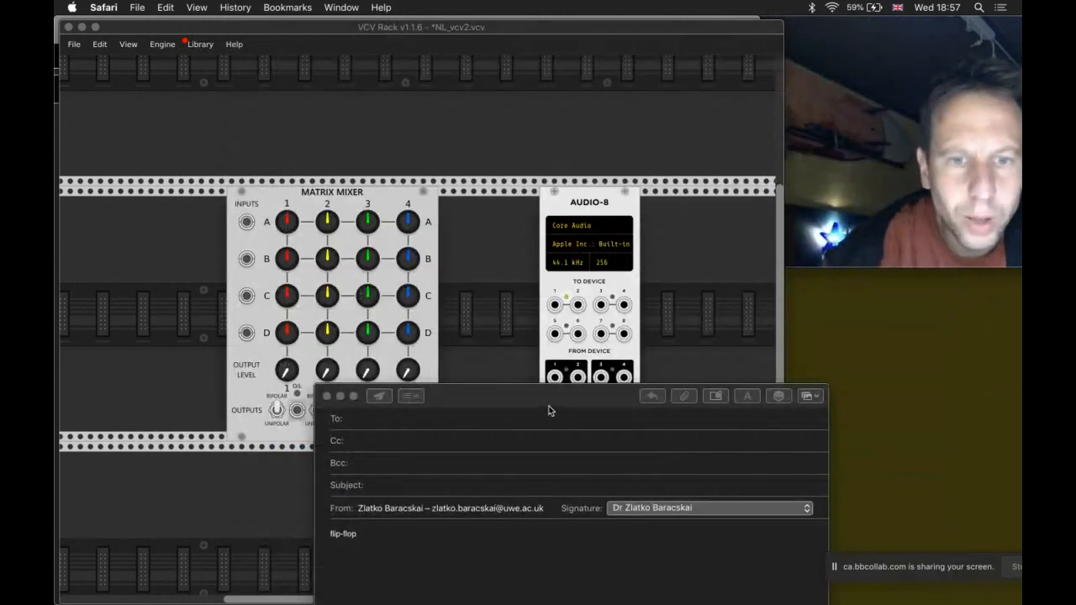
{"action": "left_click_drag", "start_coordinate": [548, 410], "coordinate": [668, 582]}
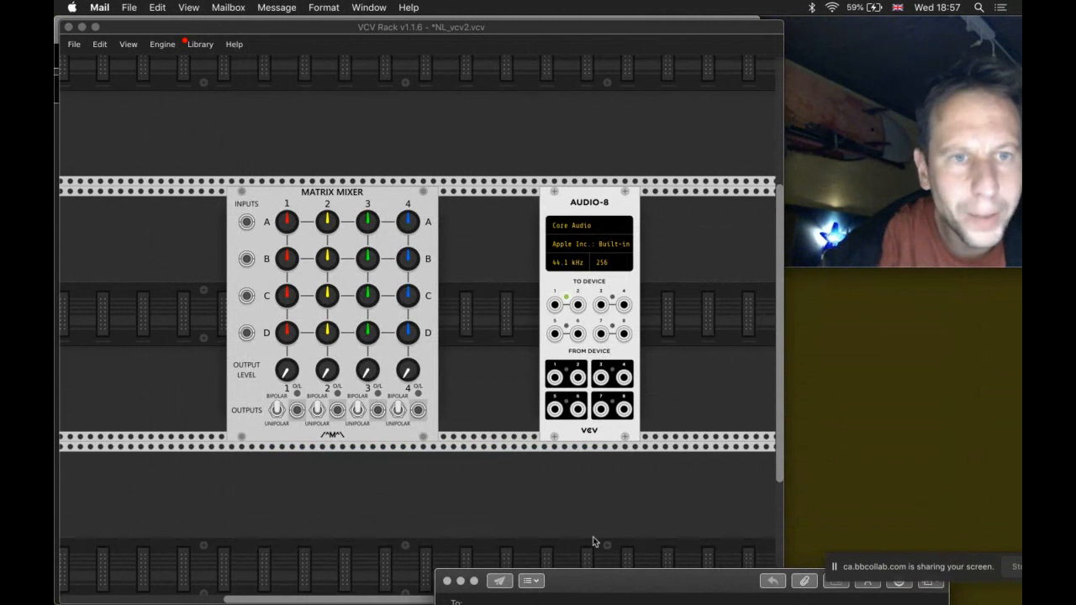
Step: Move the Matrix Mixer closer to the AUDIO-8 module in the same rack row, leaving empty rack space above visible
{"action": "left_click", "coordinate": [332, 192]}
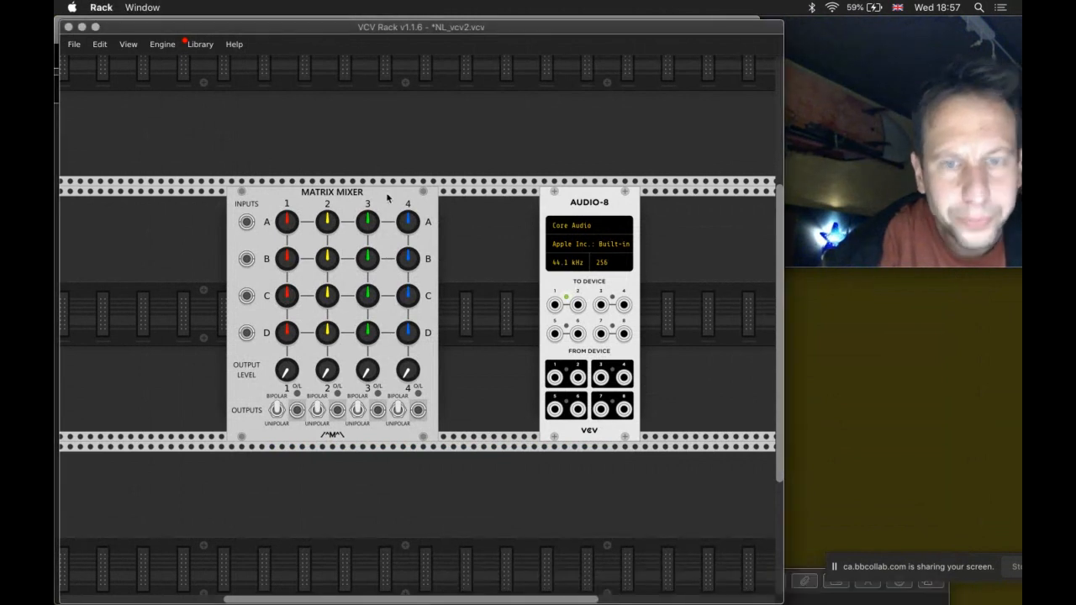
{"action": "left_click_drag", "start_coordinate": [343, 188], "coordinate": [382, 194]}
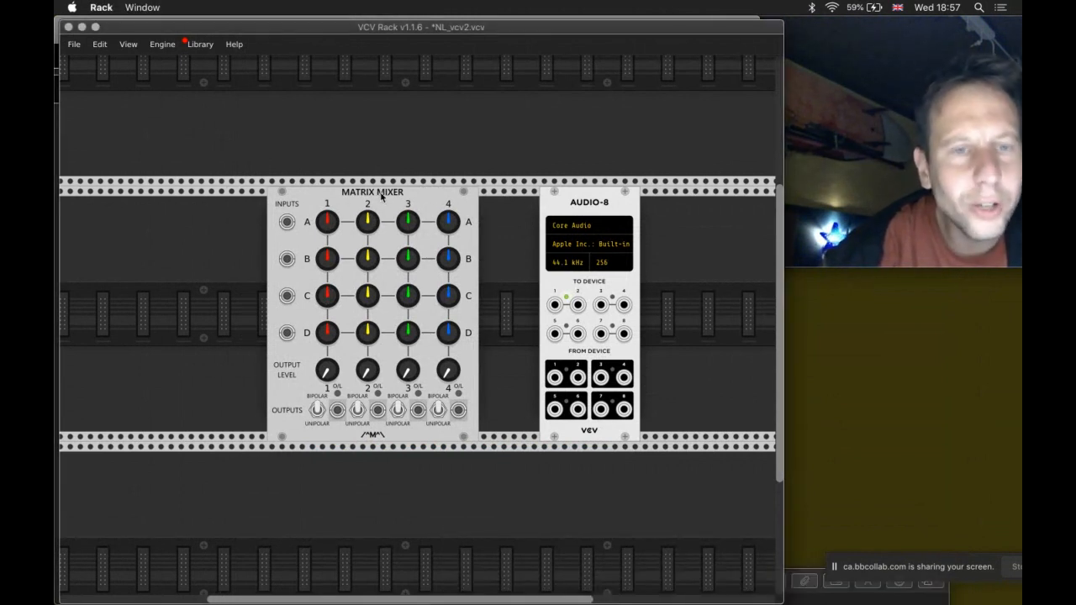
{"action": "scroll", "coordinate": [381, 195], "scroll_direction": "up", "scroll_amount": 5}
{"action": "scroll", "coordinate": [382, 194], "scroll_direction": "left", "scroll_amount": 2}
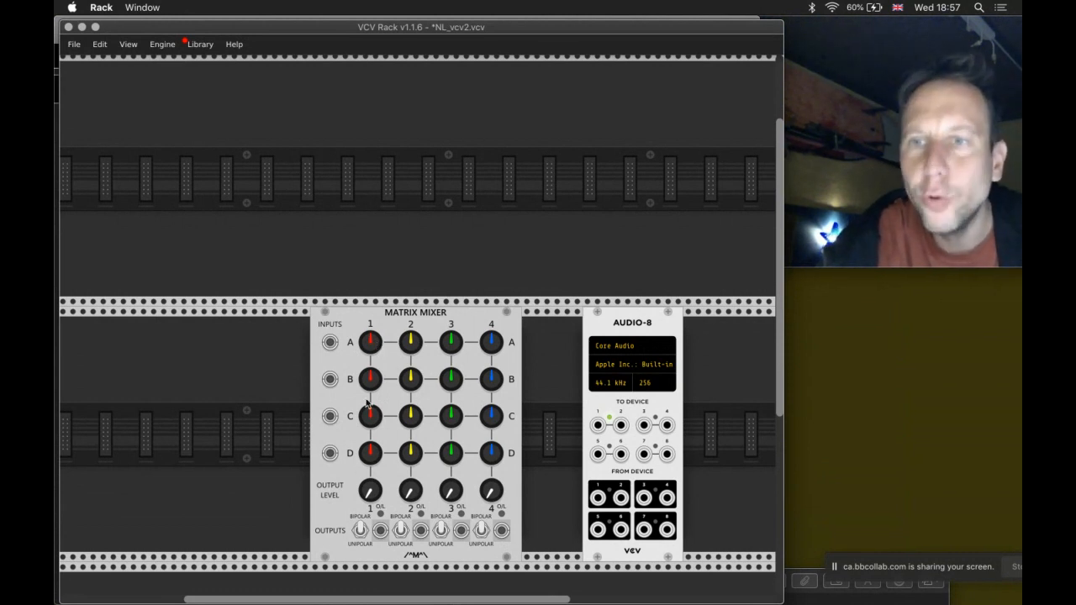
Step: Open the module browser from the empty row above the Matrix Mixer and search for "oscillator"
{"action": "right_click", "coordinate": [284, 128]}
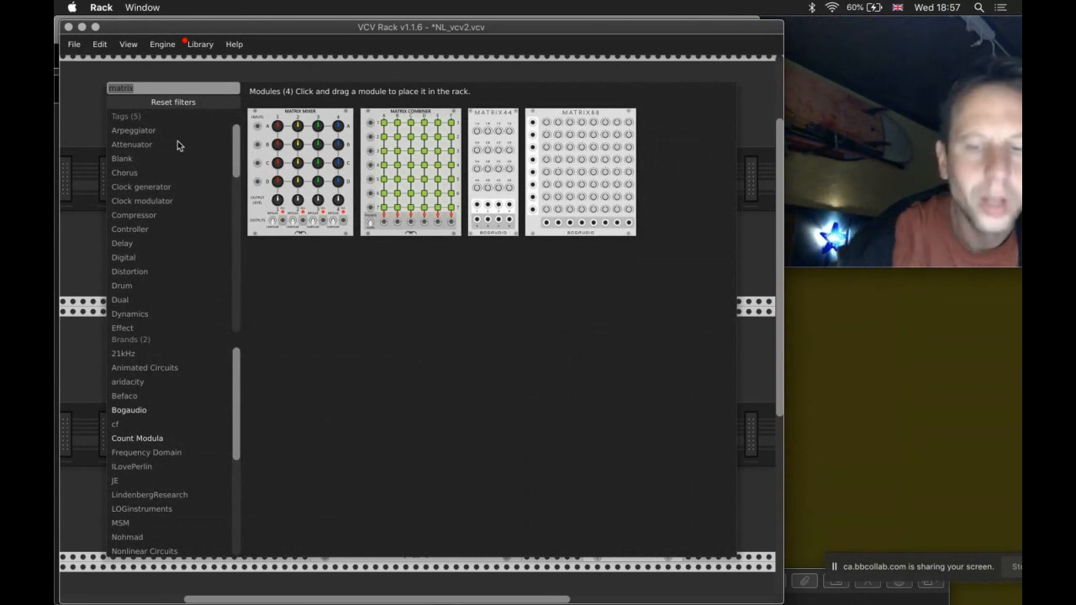
{"action": "type", "text": "oscillan"}
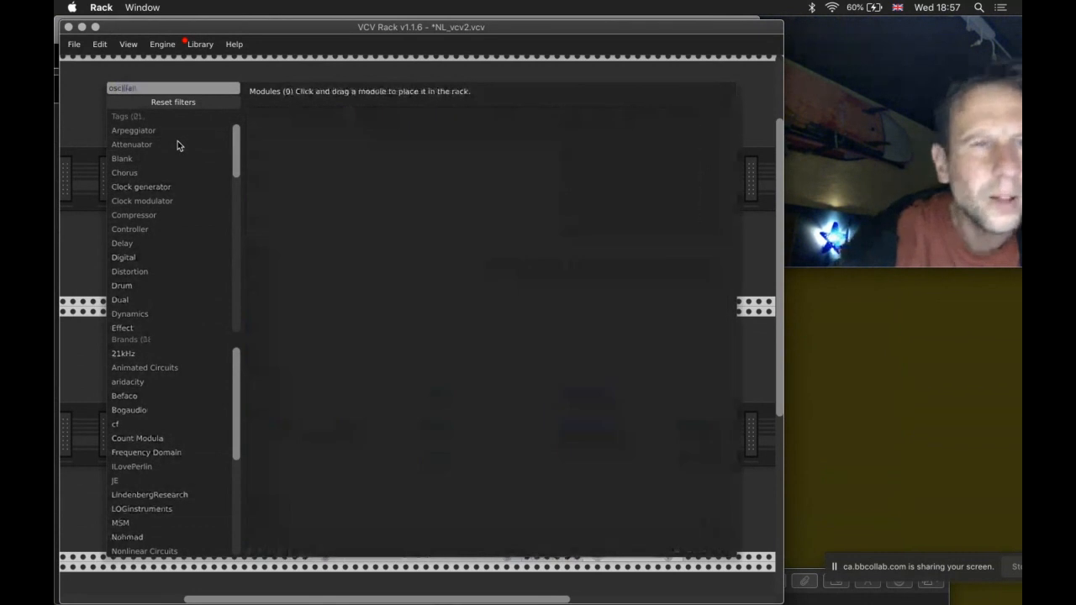
{"action": "key", "text": "BackSpace"}
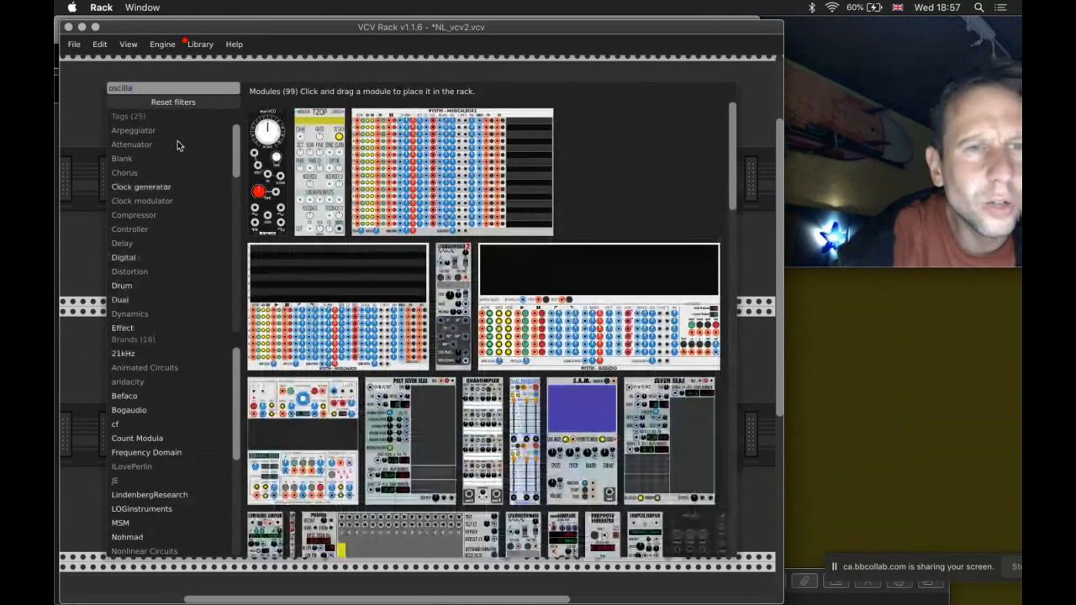
{"action": "type", "text": "tor"}
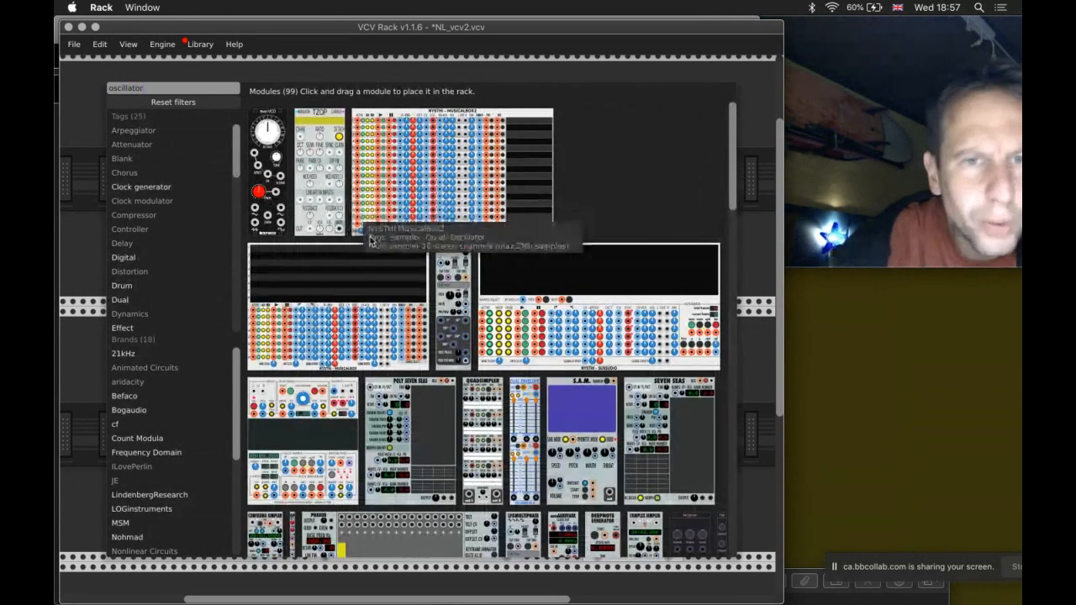
Step: Look through the oscillator modules and add nozoid's JONG VCO to the rack row above the Matrix Mixer
{"action": "scroll", "coordinate": [395, 293], "scroll_direction": "down", "scroll_amount": 5}
{"action": "scroll", "coordinate": [395, 292], "scroll_direction": "down", "scroll_amount": 1}
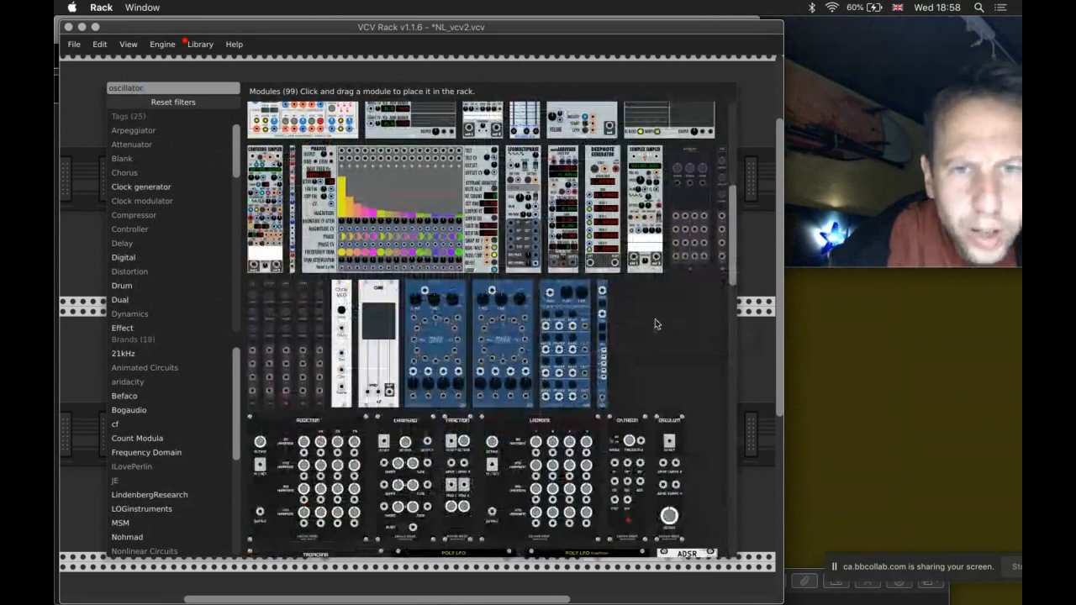
{"action": "scroll", "coordinate": [724, 322], "scroll_direction": "down", "scroll_amount": 1}
{"action": "scroll", "coordinate": [725, 327], "scroll_direction": "down", "scroll_amount": 6}
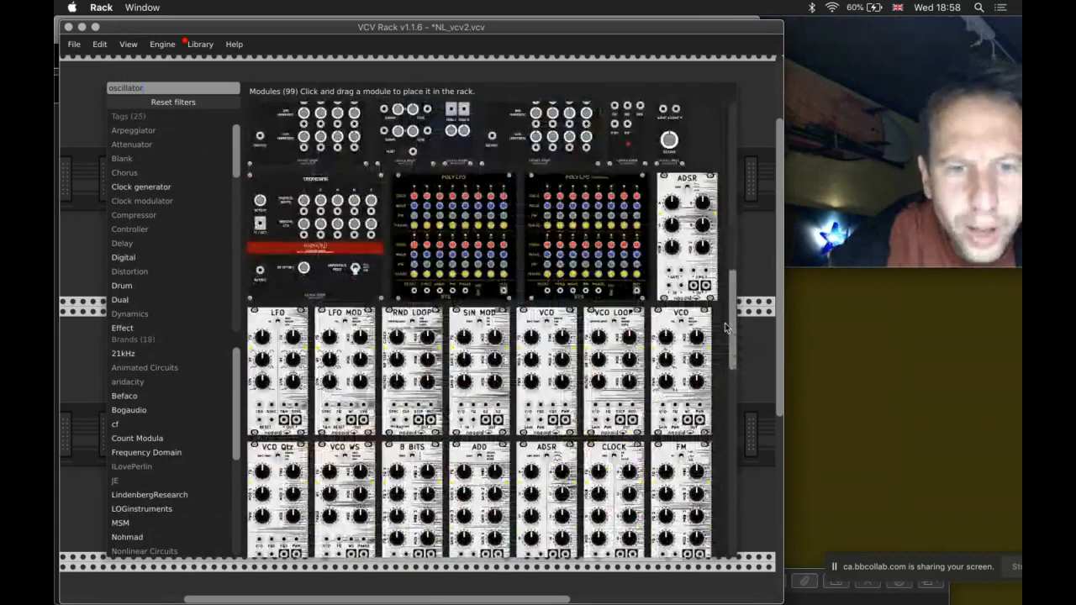
{"action": "scroll", "coordinate": [725, 326], "scroll_direction": "down", "scroll_amount": 10}
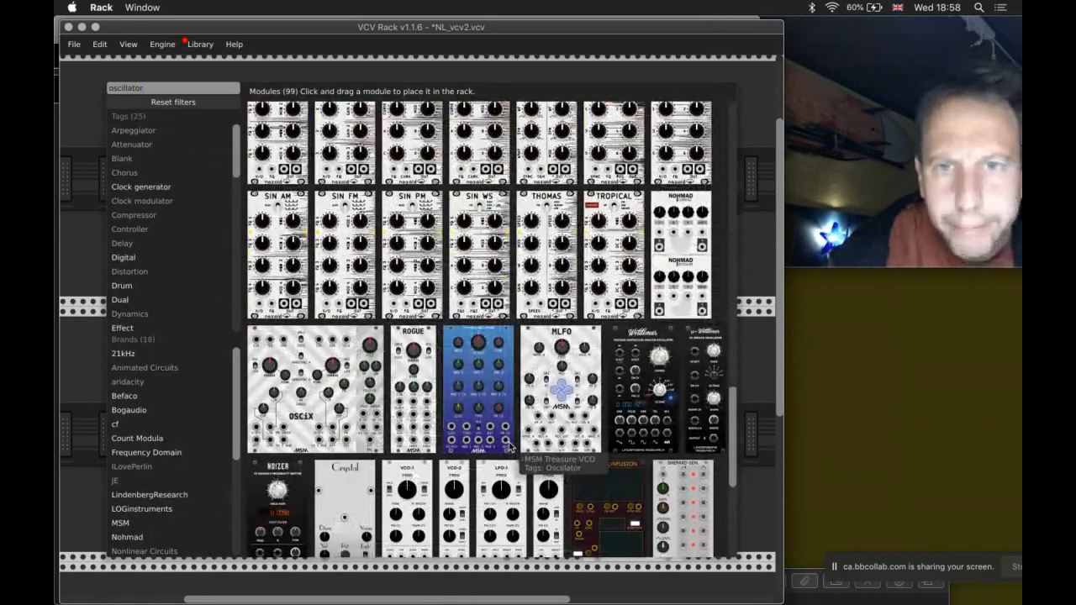
{"action": "scroll", "coordinate": [508, 446], "scroll_direction": "up", "scroll_amount": 1}
{"action": "scroll", "coordinate": [509, 445], "scroll_direction": "up", "scroll_amount": 1}
{"action": "scroll", "coordinate": [508, 445], "scroll_direction": "down", "scroll_amount": 7}
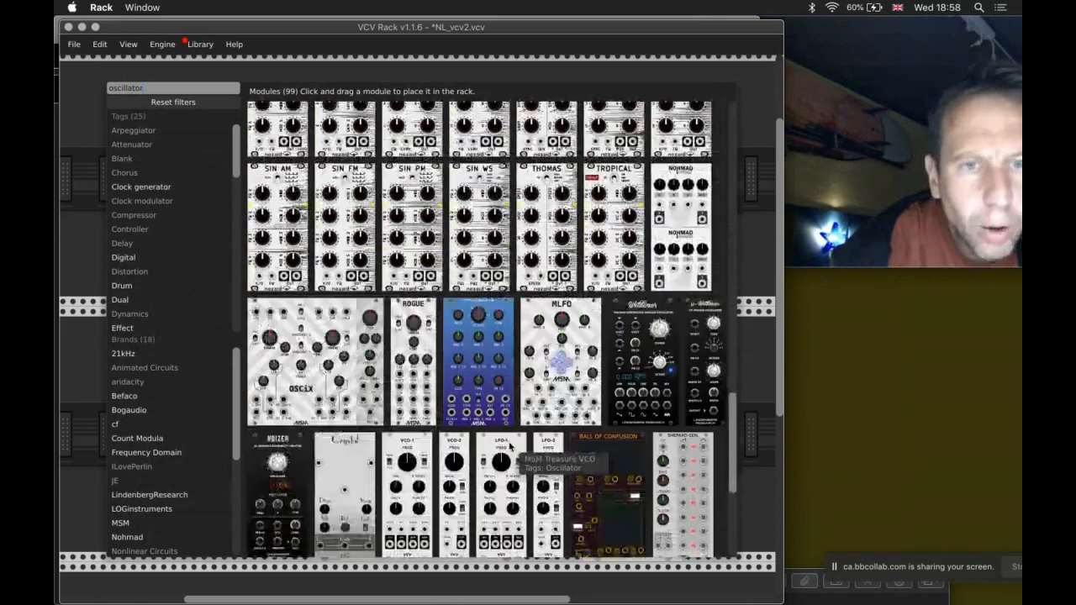
{"action": "scroll", "coordinate": [508, 445], "scroll_direction": "down", "scroll_amount": 4}
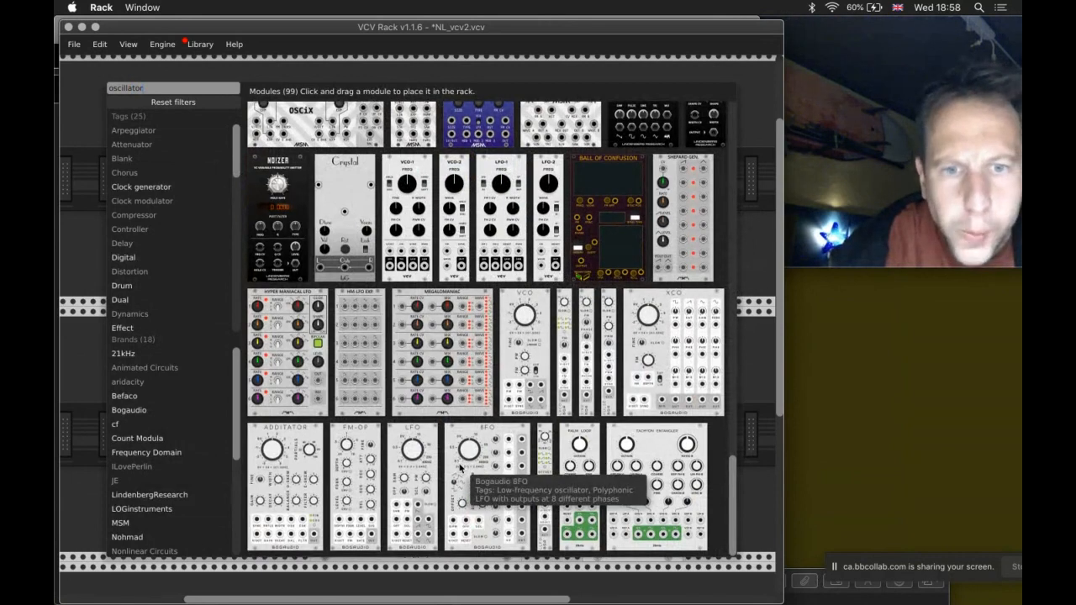
{"action": "scroll", "coordinate": [670, 292], "scroll_direction": "up", "scroll_amount": 5}
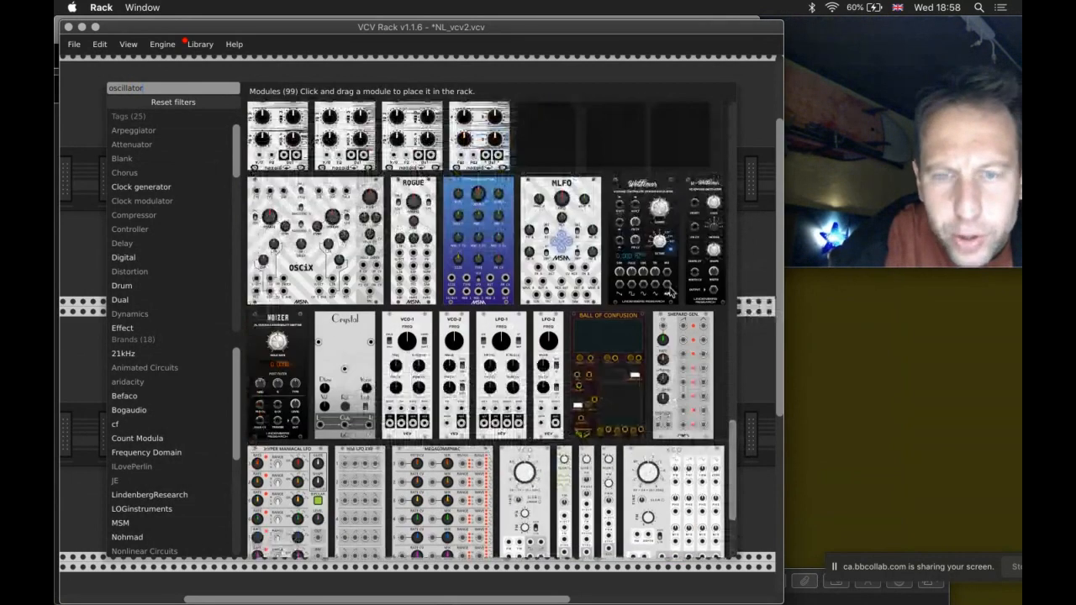
{"action": "scroll", "coordinate": [591, 271], "scroll_direction": "up", "scroll_amount": 3}
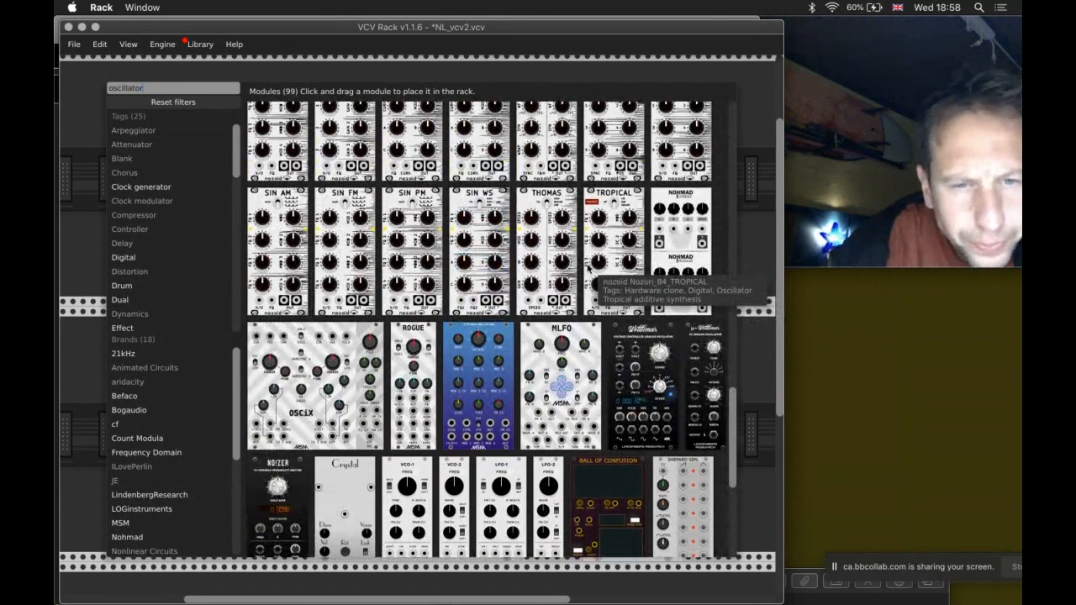
{"action": "scroll", "coordinate": [588, 269], "scroll_direction": "up", "scroll_amount": 2}
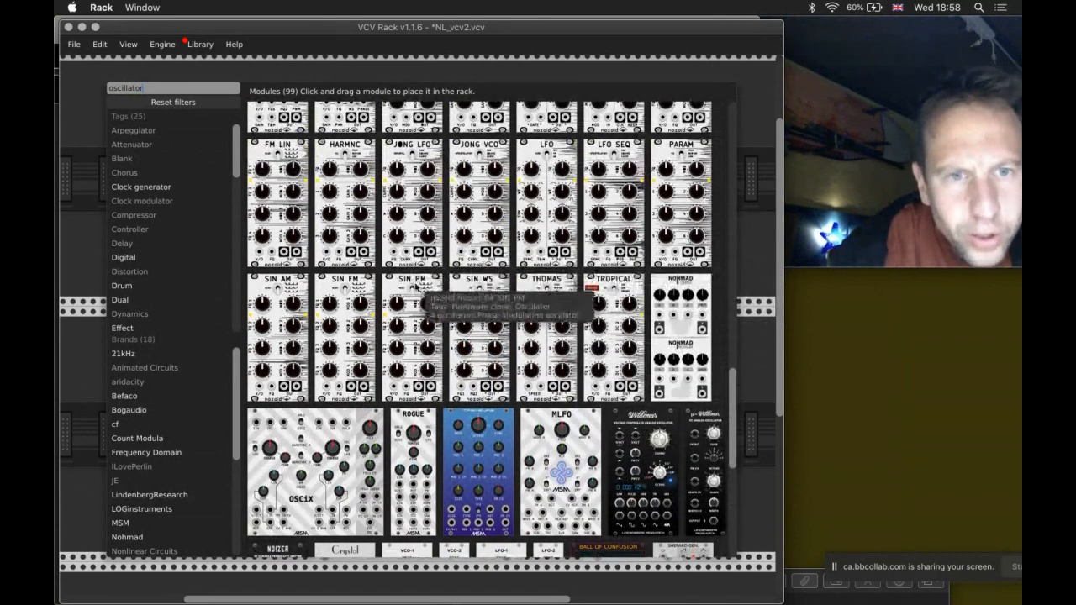
{"action": "scroll", "coordinate": [425, 239], "scroll_direction": "up", "scroll_amount": 1}
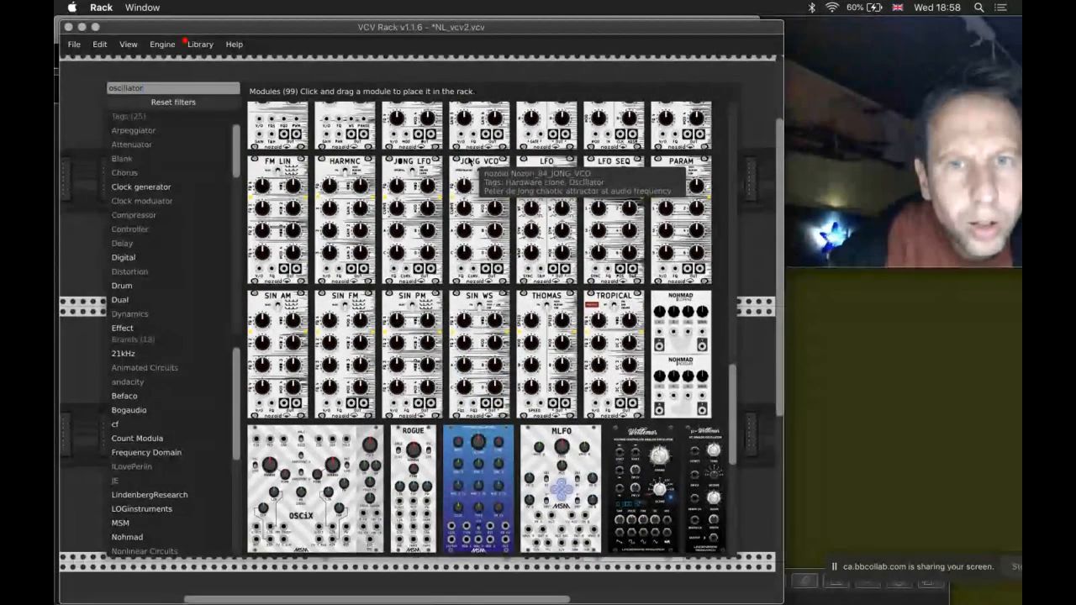
{"action": "left_click_drag", "start_coordinate": [475, 165], "coordinate": [420, 211]}
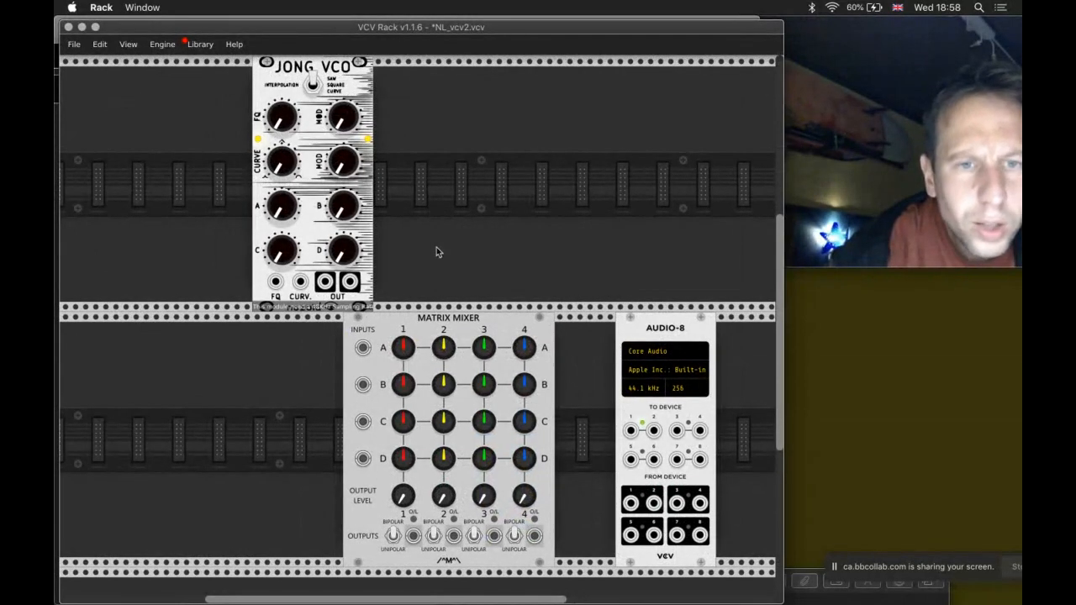
Step: Patch the JONG VCO's first output into Matrix Mixer input A and mixer output 4 into AUDIO-8 device input 1, shifting the VCO further left
{"action": "left_click_drag", "start_coordinate": [325, 282], "coordinate": [362, 348]}
{"action": "left_click_drag", "start_coordinate": [309, 69], "coordinate": [219, 73]}
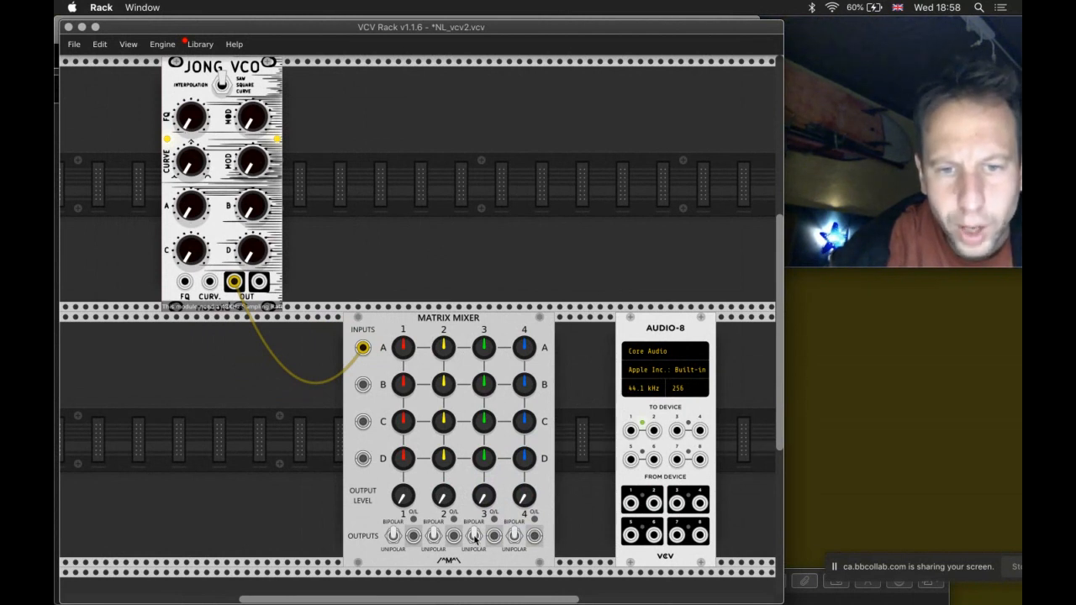
{"action": "left_click_drag", "start_coordinate": [534, 536], "coordinate": [637, 504]}
{"action": "left_click_drag", "start_coordinate": [535, 536], "coordinate": [630, 431]}
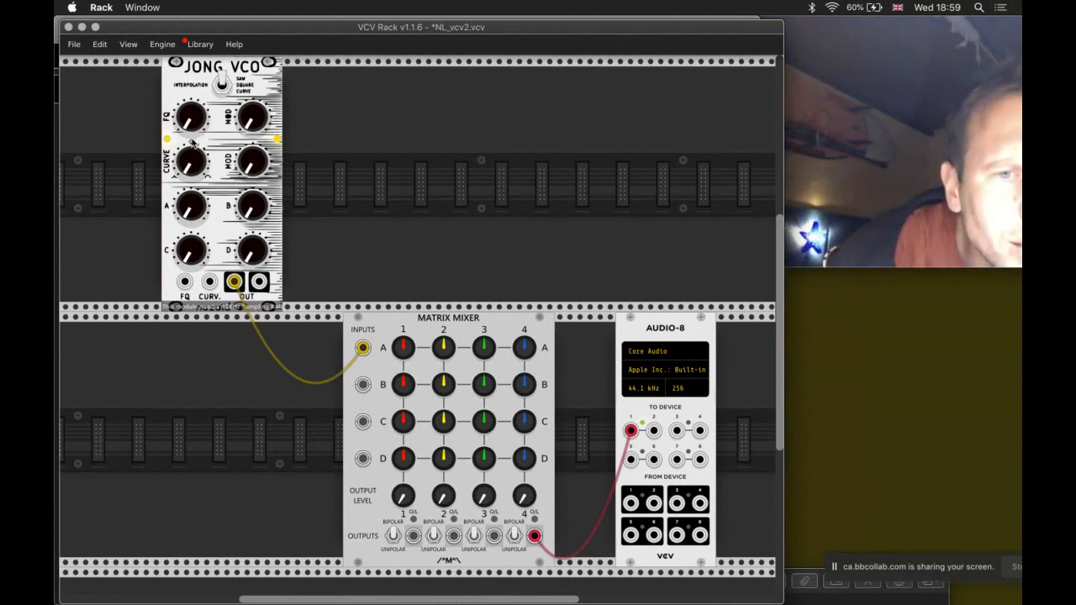
Step: Turn the JONG VCO's FQ knob up past the middle and its CURVE knob up to slightly below the middle
{"action": "left_click_drag", "start_coordinate": [200, 128], "coordinate": [200, 127]}
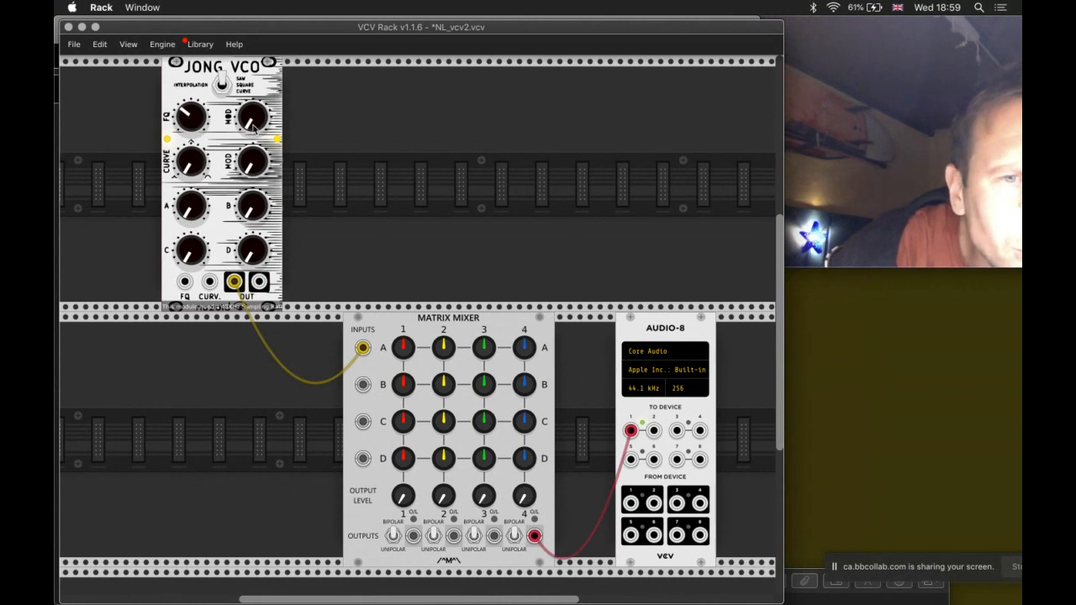
{"action": "left_click_drag", "start_coordinate": [197, 166], "coordinate": [197, 166]}
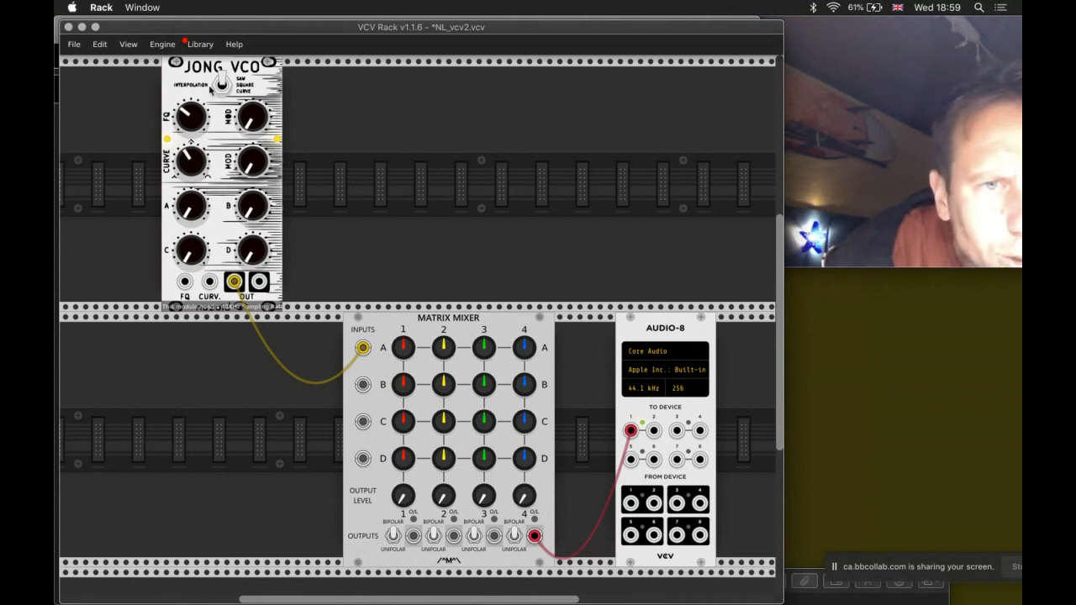
{"action": "left_click_drag", "start_coordinate": [199, 122], "coordinate": [199, 122]}
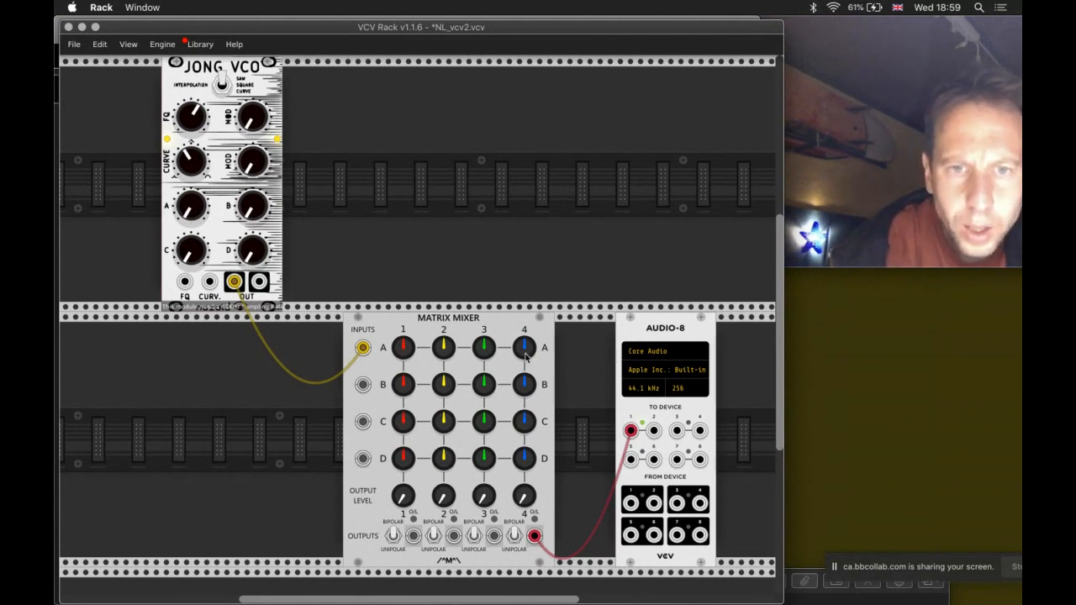
Step: Turn Matrix Mixer knob A4 fully up, and raise output level 4 briefly before returning it to zero
{"action": "left_click_drag", "start_coordinate": [526, 356], "coordinate": [545, 431]}
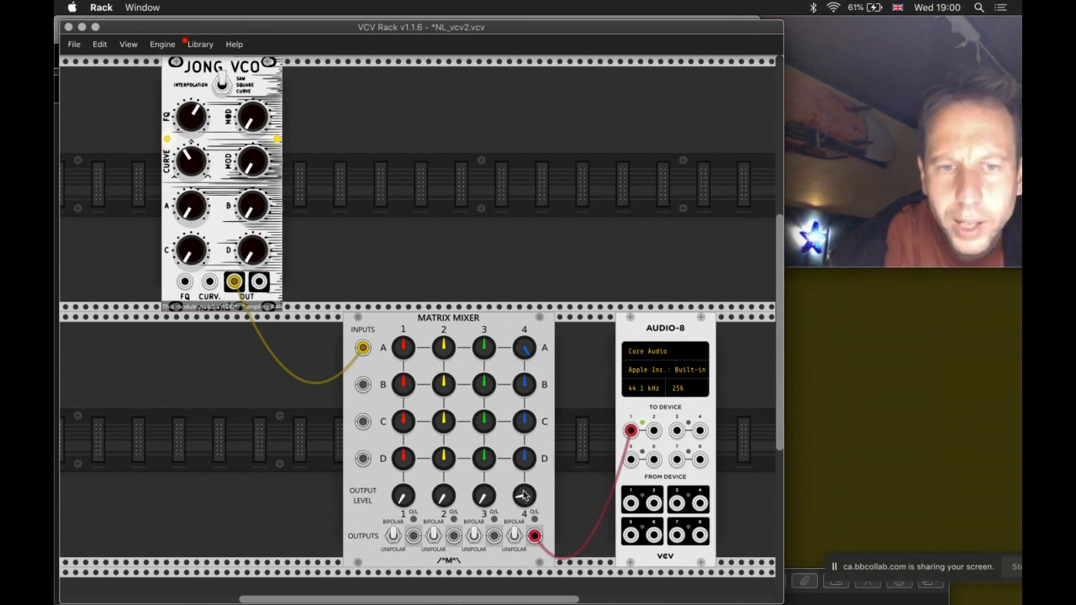
{"action": "left_click_drag", "start_coordinate": [527, 353], "coordinate": [527, 354]}
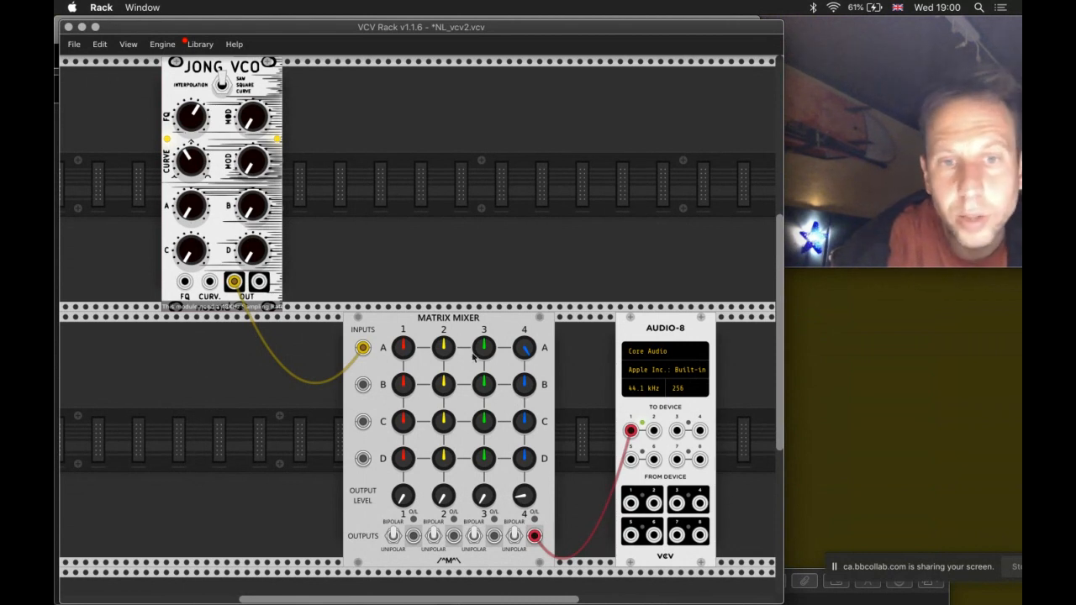
{"action": "left_click_drag", "start_coordinate": [526, 502], "coordinate": [526, 502]}
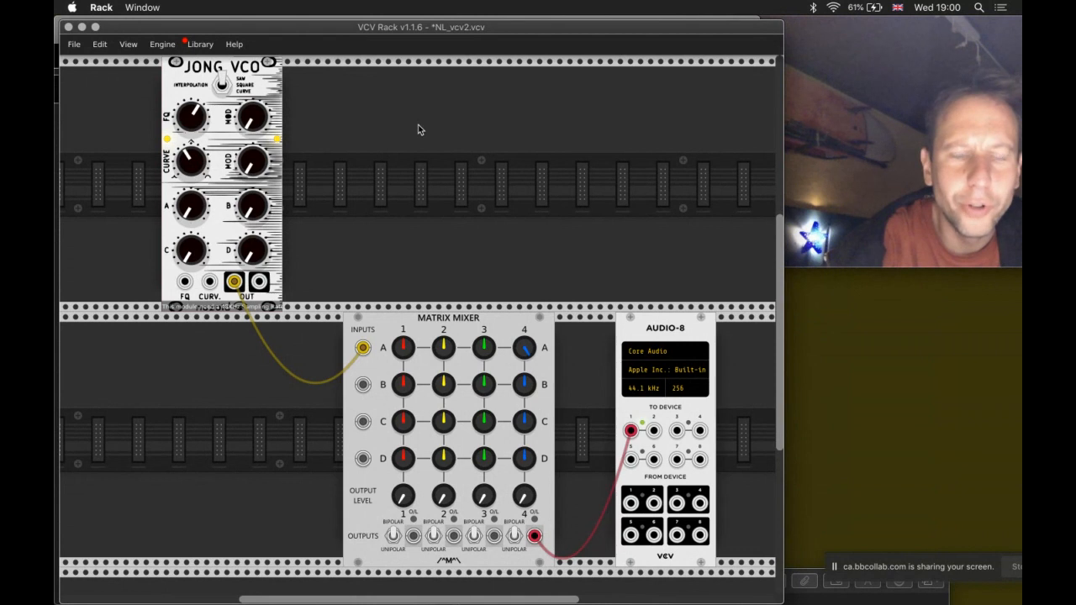
Step: Search the module browser for "filter" and add the LindenbergResearch Laika Diode-Ladder Filter to the row above the Matrix Mixer
{"action": "right_click", "coordinate": [395, 112]}
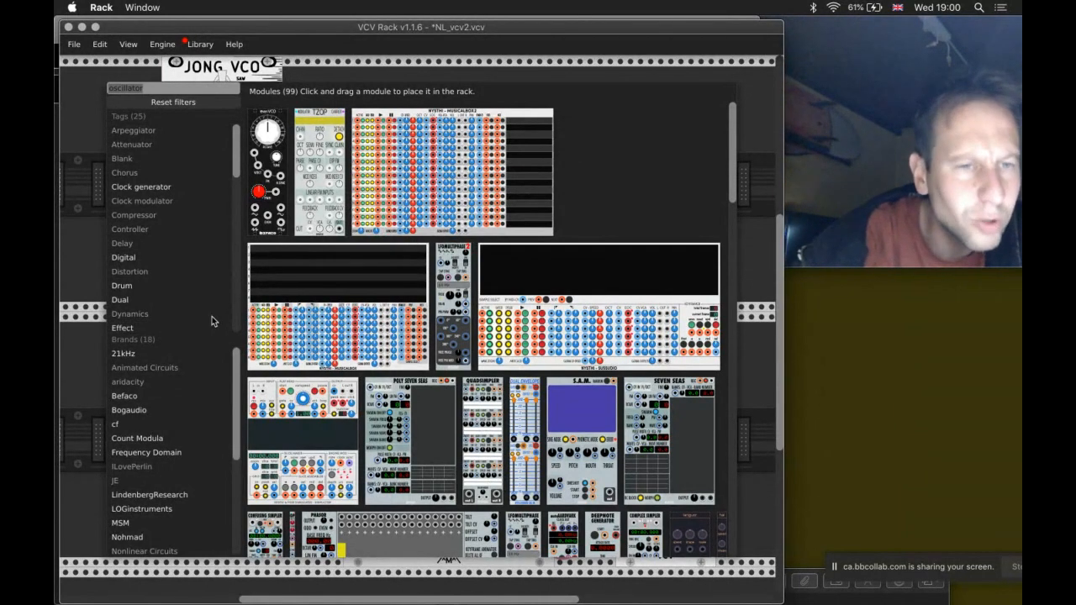
{"action": "scroll", "coordinate": [202, 344], "scroll_direction": "down", "scroll_amount": 3}
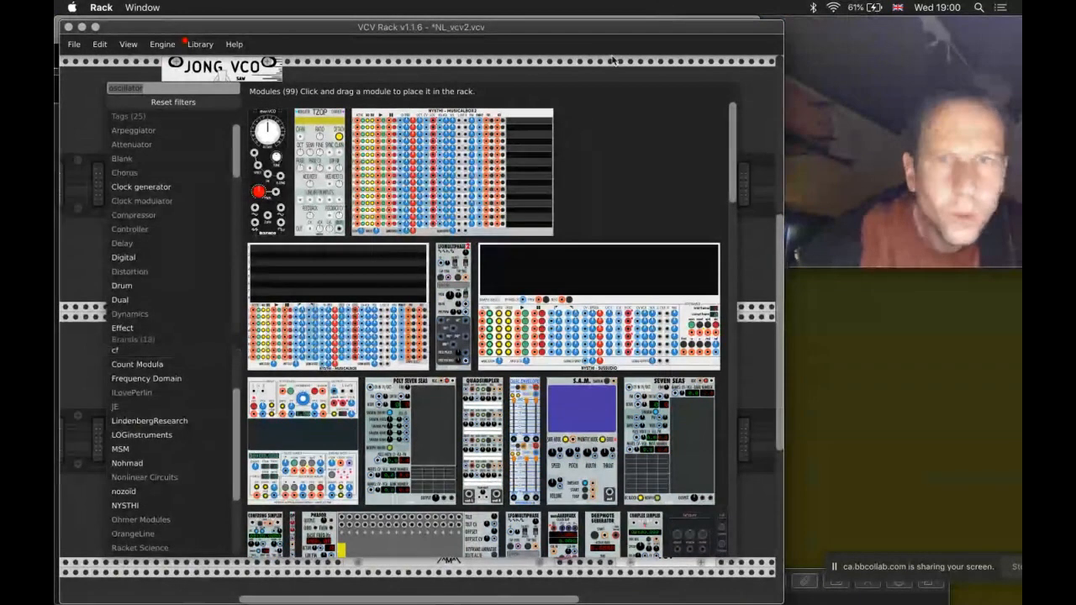
{"action": "left_click", "coordinate": [160, 103]}
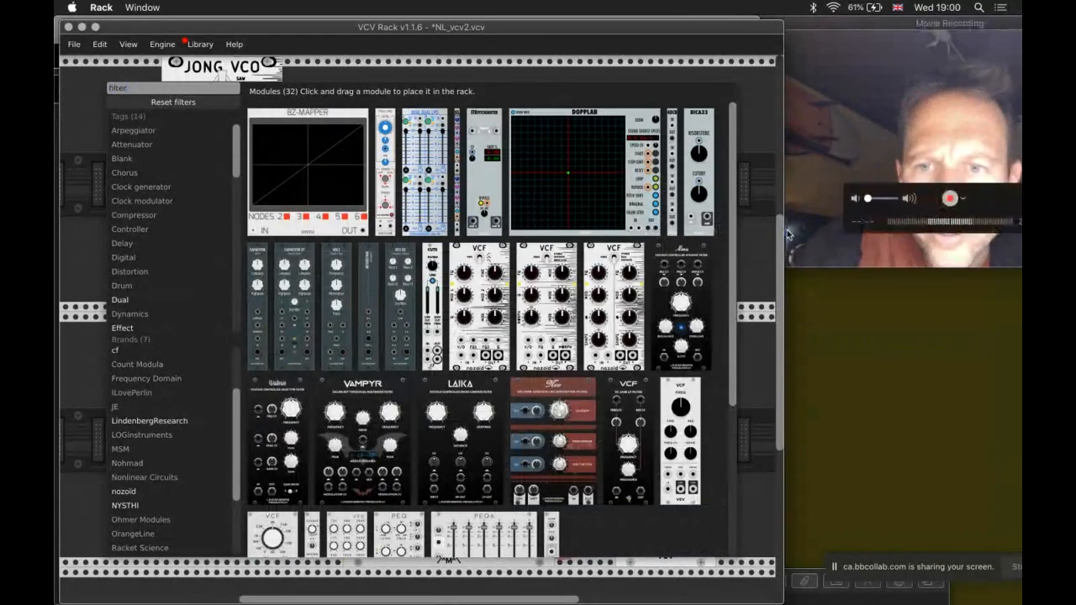
{"action": "left_click_drag", "start_coordinate": [783, 232], "coordinate": [791, 232]}
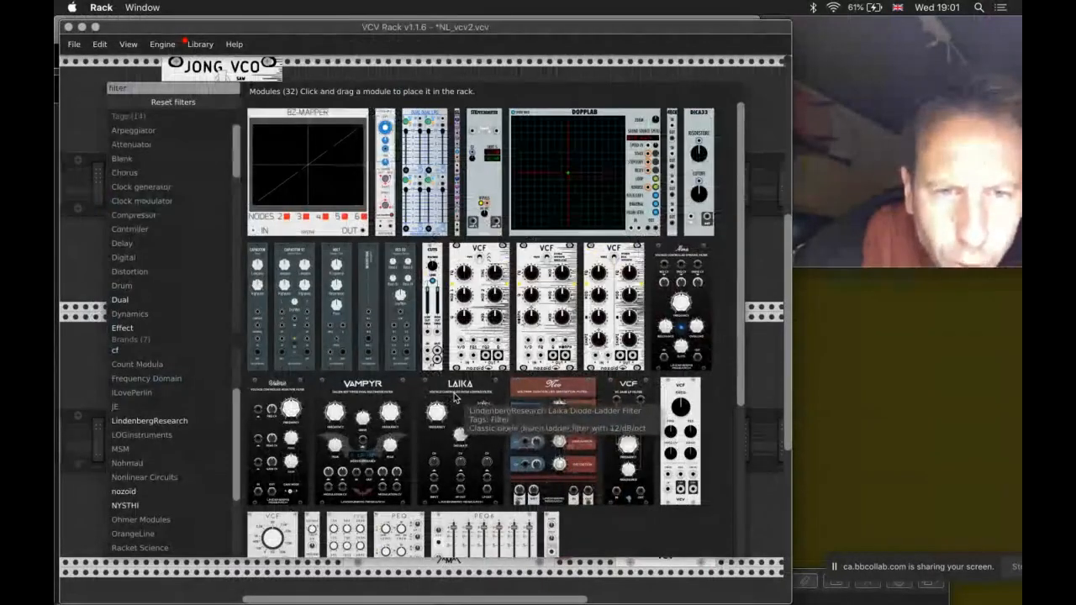
{"action": "left_click_drag", "start_coordinate": [455, 399], "coordinate": [424, 63]}
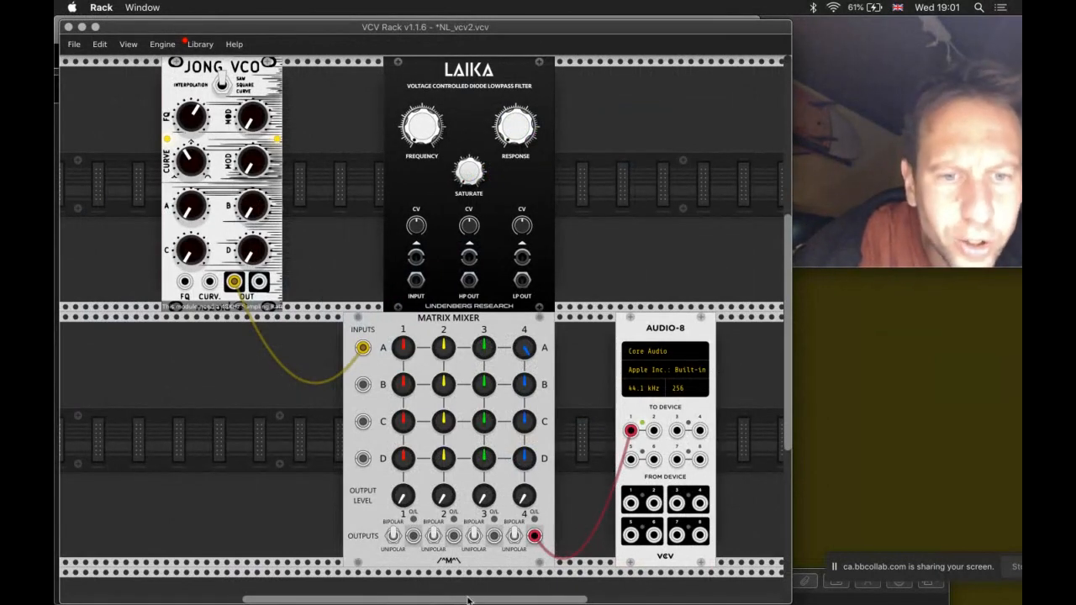
Step: Patch Matrix Mixer output 1 into the LAIKA filter's input
{"action": "left_click_drag", "start_coordinate": [413, 535], "coordinate": [416, 281]}
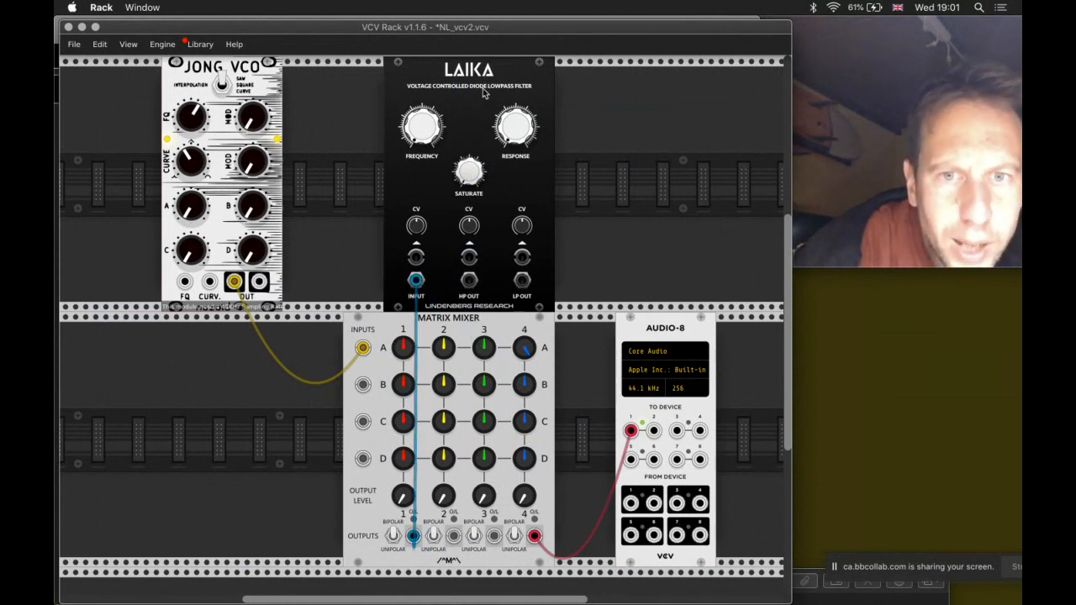
{"action": "scroll", "coordinate": [443, 409], "scroll_direction": "down", "scroll_amount": 3}
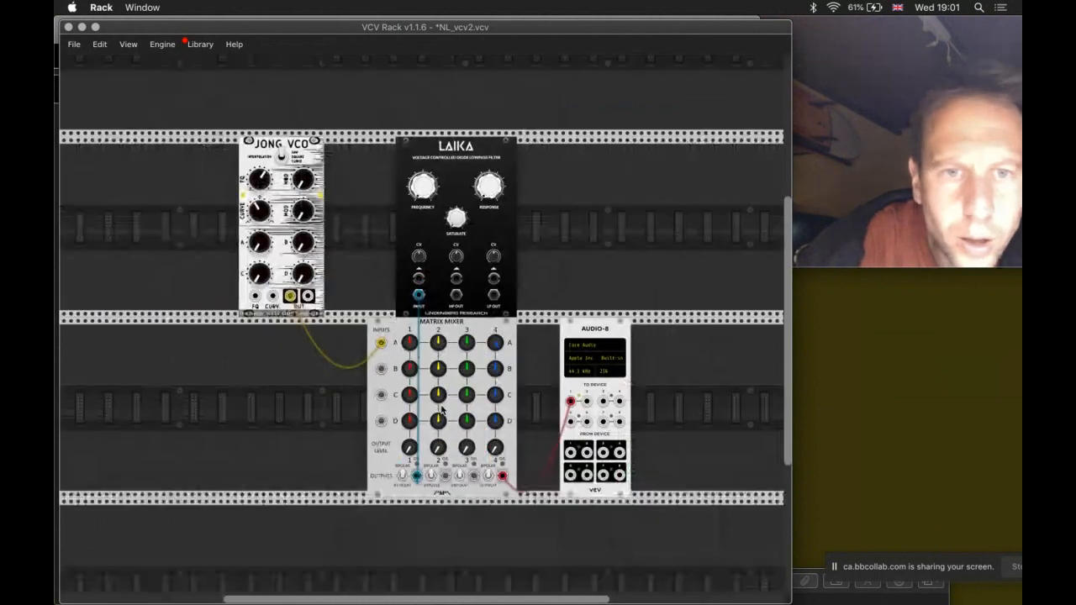
Step: Move the LAIKA filter to the row below the Matrix Mixer and patch its LP output into Matrix Mixer input B
{"action": "scroll", "coordinate": [444, 414], "scroll_direction": "down", "scroll_amount": 1}
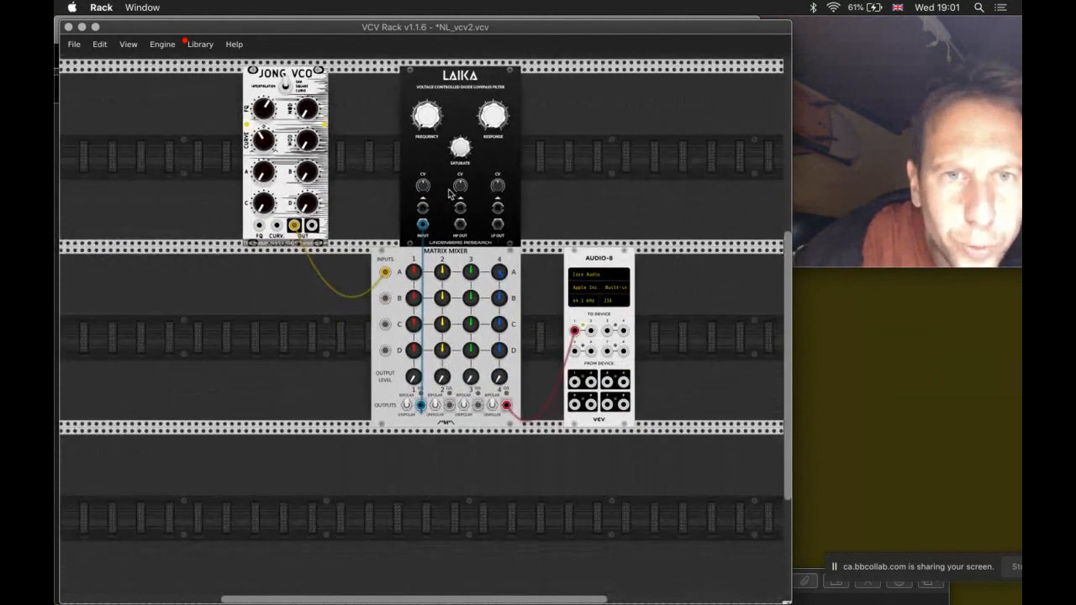
{"action": "left_click_drag", "start_coordinate": [493, 75], "coordinate": [547, 485]}
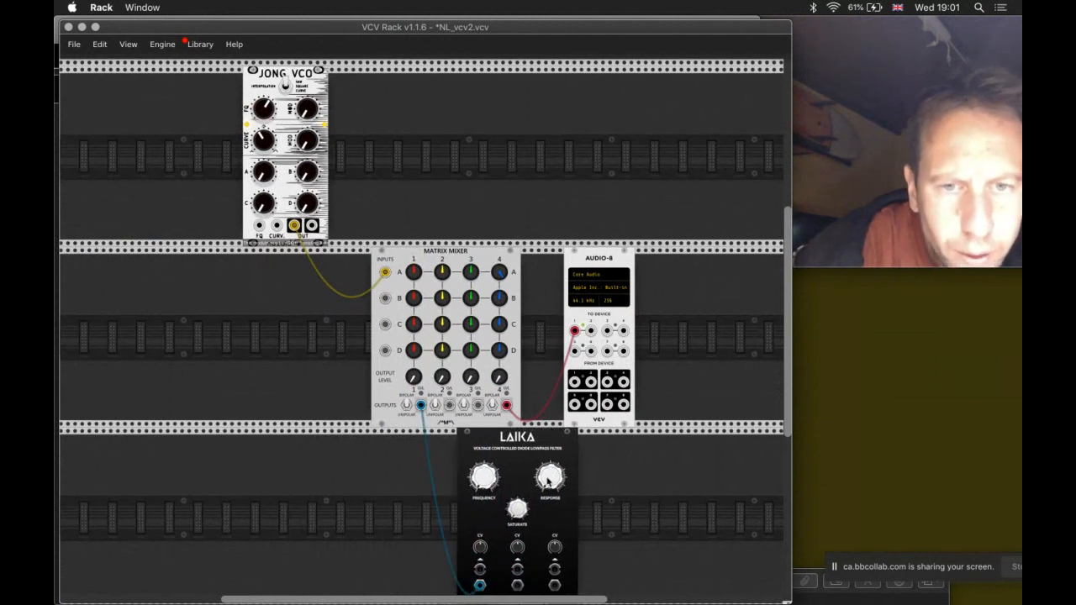
{"action": "scroll", "coordinate": [629, 449], "scroll_direction": "down", "scroll_amount": 2}
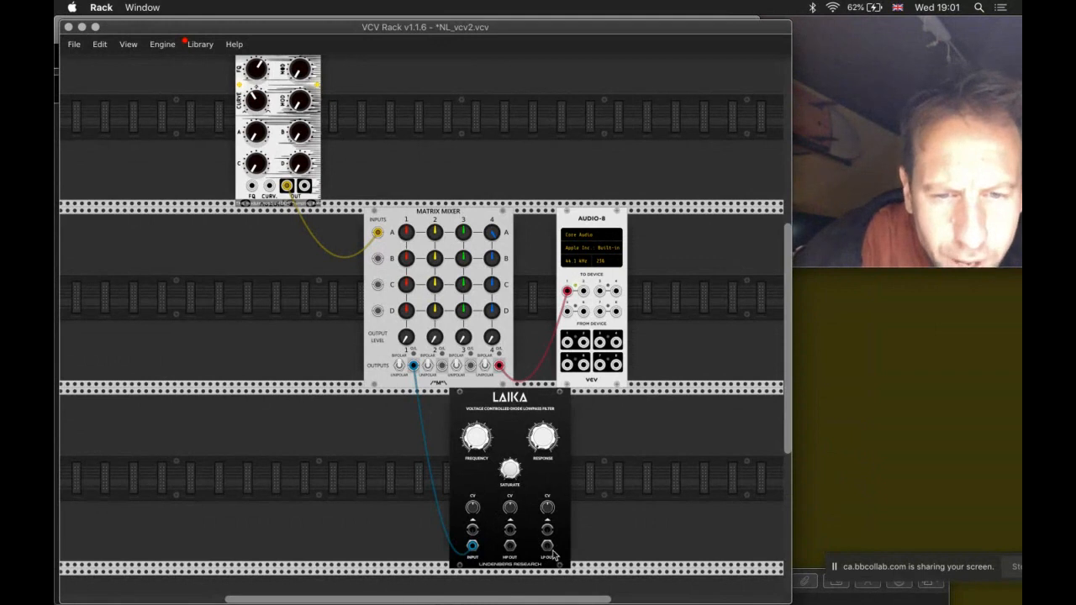
{"action": "left_click_drag", "start_coordinate": [547, 547], "coordinate": [378, 179]}
{"action": "scroll", "coordinate": [420, 336], "scroll_direction": "down", "scroll_amount": 2}
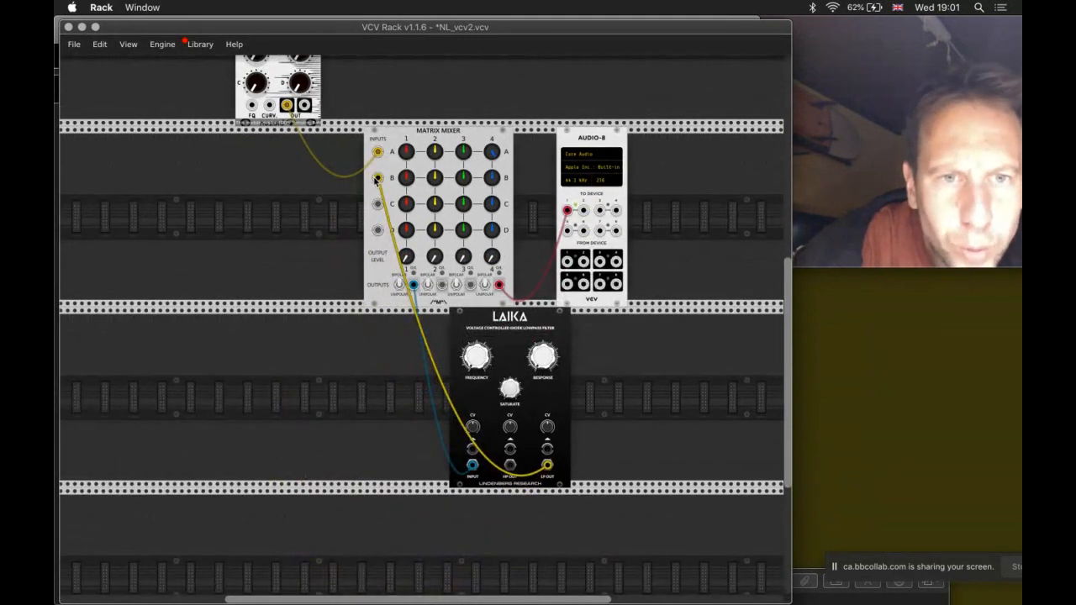
{"action": "scroll", "coordinate": [364, 437], "scroll_direction": "up", "scroll_amount": 1}
{"action": "scroll", "coordinate": [364, 437], "scroll_direction": "up", "scroll_amount": 1}
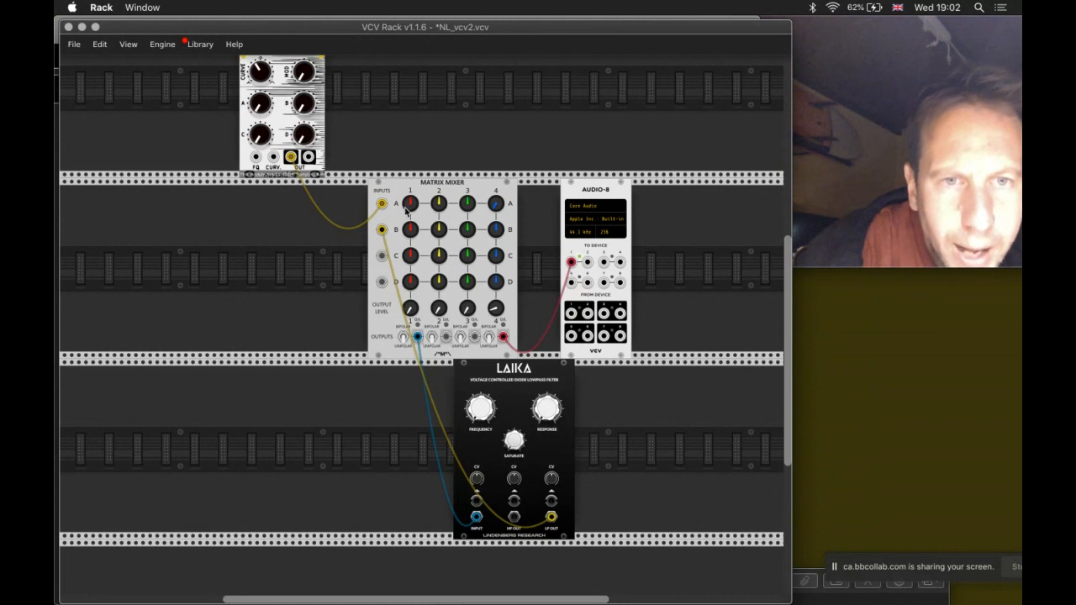
Step: Move the Matrix Mixer down beside the LAIKA filter, and return it to its place beside the AUDIO-8 module
{"action": "left_click_drag", "start_coordinate": [502, 273], "coordinate": [438, 453]}
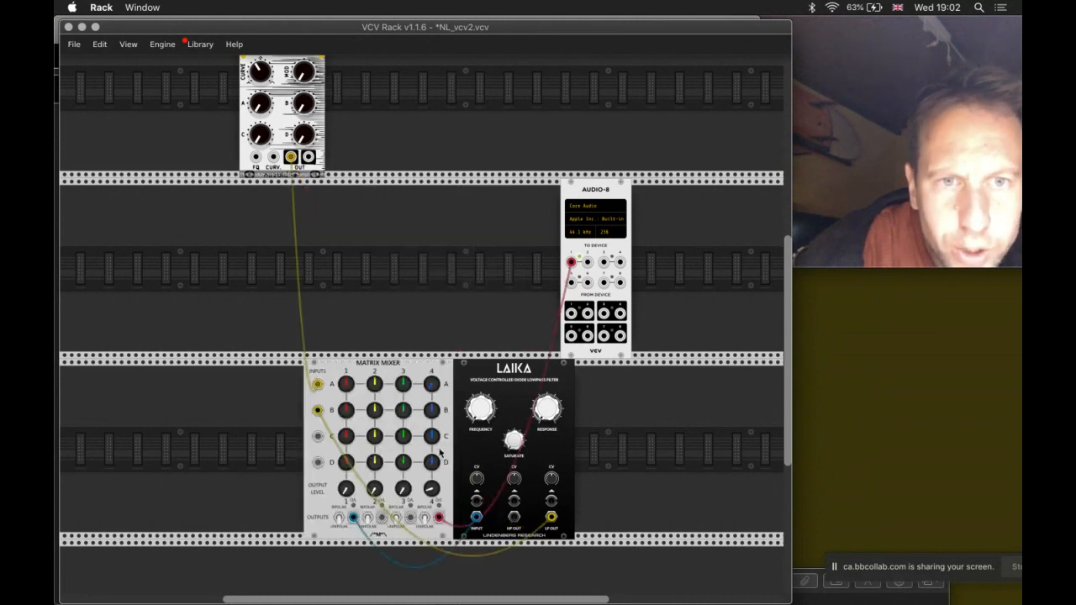
{"action": "left_click_drag", "start_coordinate": [395, 364], "coordinate": [458, 184]}
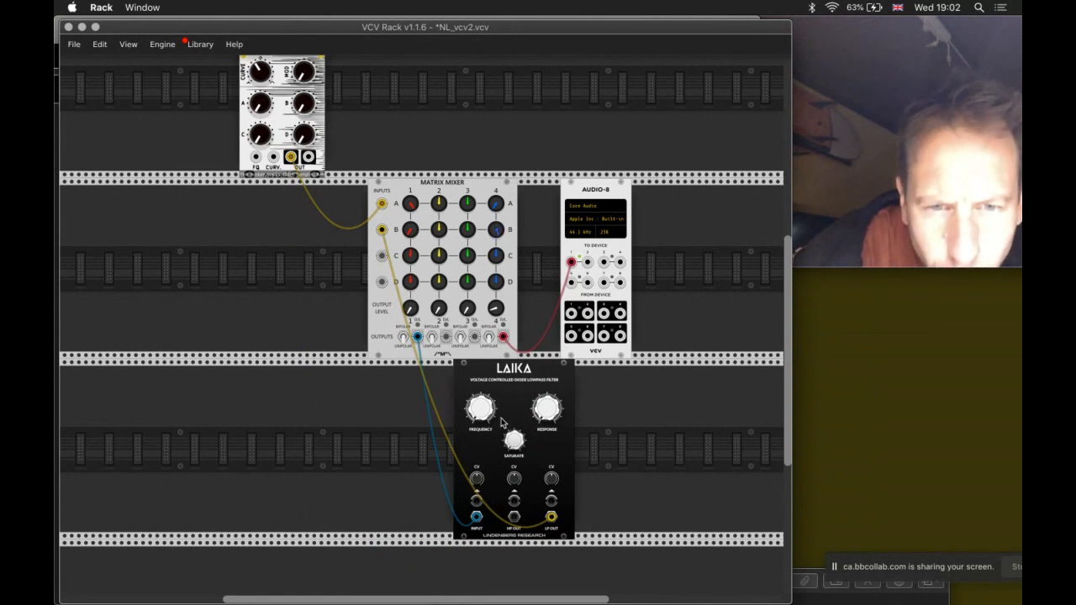
Step: Adjust the LAIKA filter's FREQUENCY and RESPONSE knobs, and undo an attempted move of its LP output cable
{"action": "left_click_drag", "start_coordinate": [480, 418], "coordinate": [479, 420]}
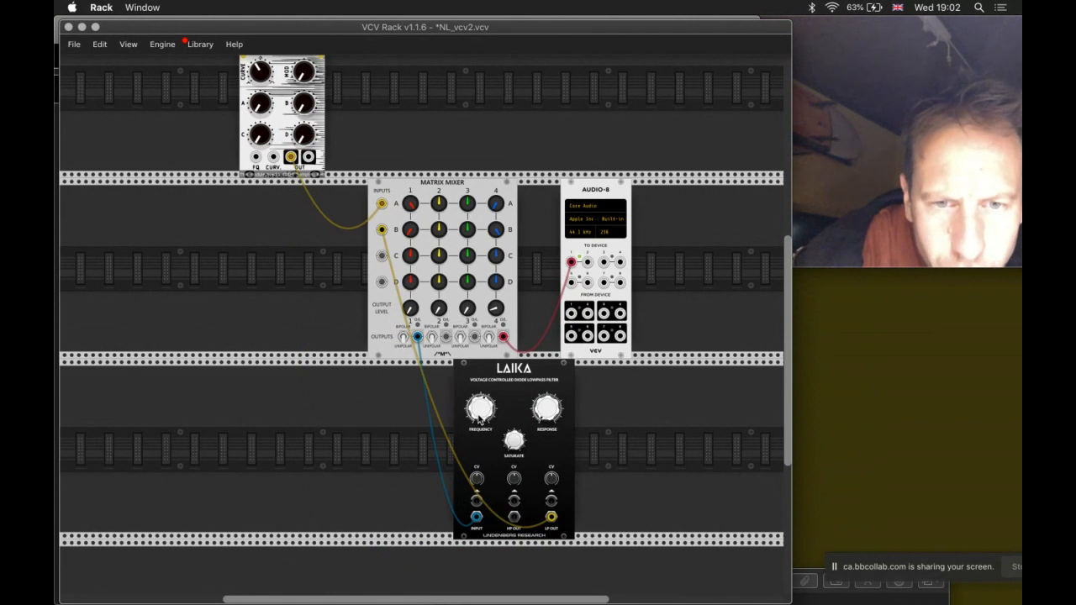
{"action": "left_click_drag", "start_coordinate": [553, 411], "coordinate": [553, 411]}
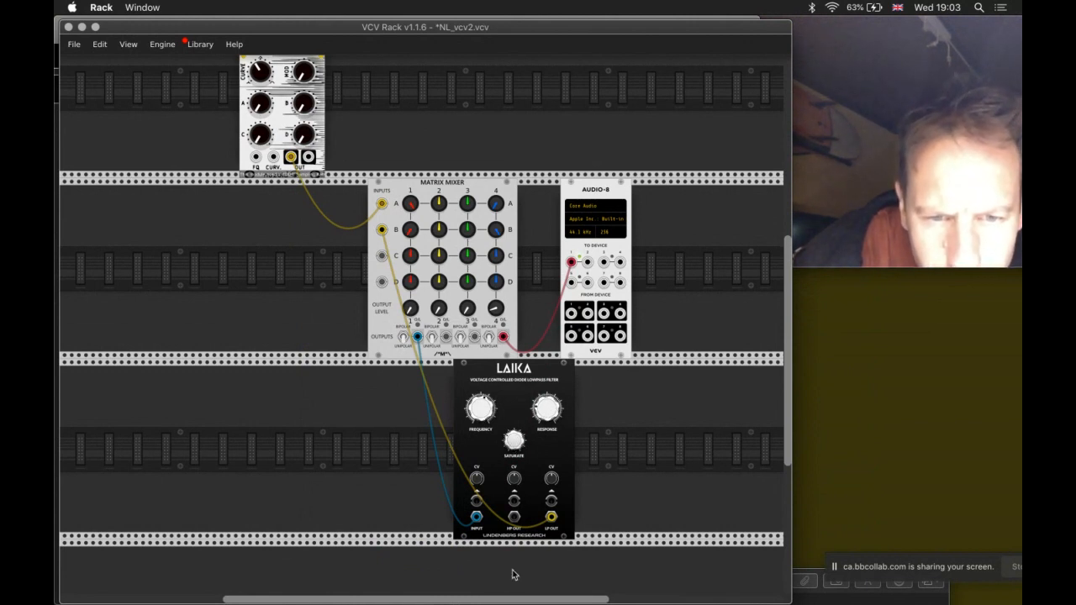
{"action": "left_click_drag", "start_coordinate": [551, 518], "coordinate": [519, 526]}
{"action": "key", "text": "super+z"}
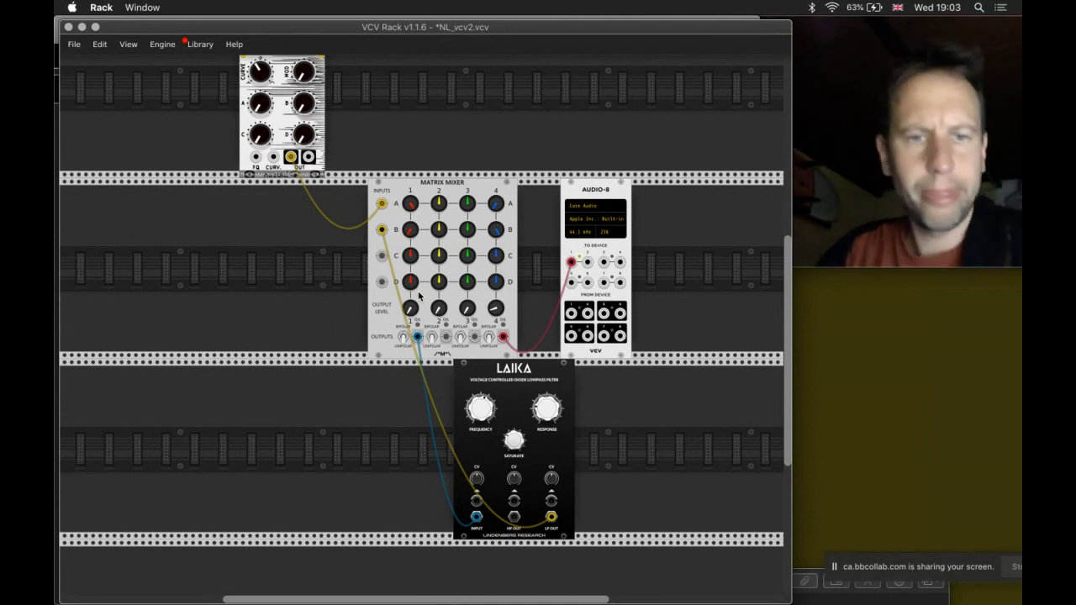
Step: Find the VCV brand's Scope without the "filter" search term and add it to the LAIKA filter's row
{"action": "right_click", "coordinate": [232, 403]}
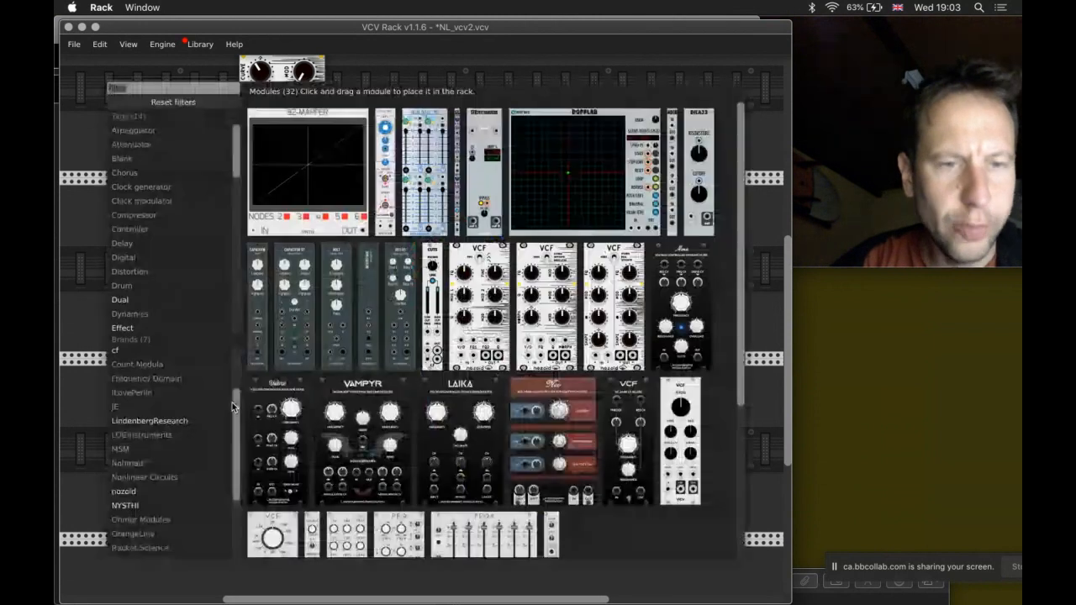
{"action": "scroll", "coordinate": [142, 481], "scroll_direction": "down", "scroll_amount": 3}
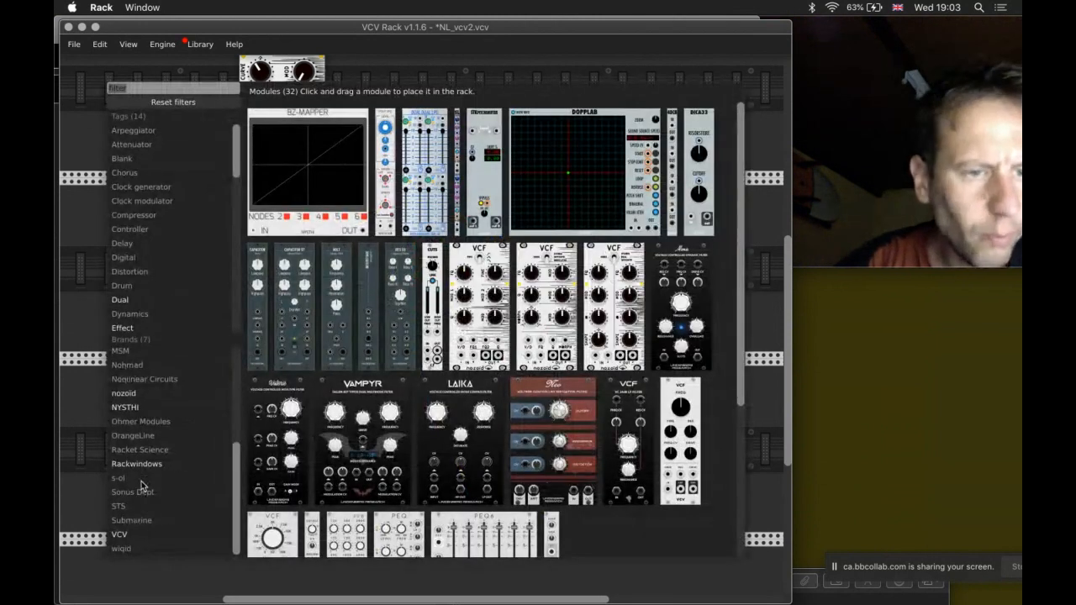
{"action": "left_click", "coordinate": [135, 535]}
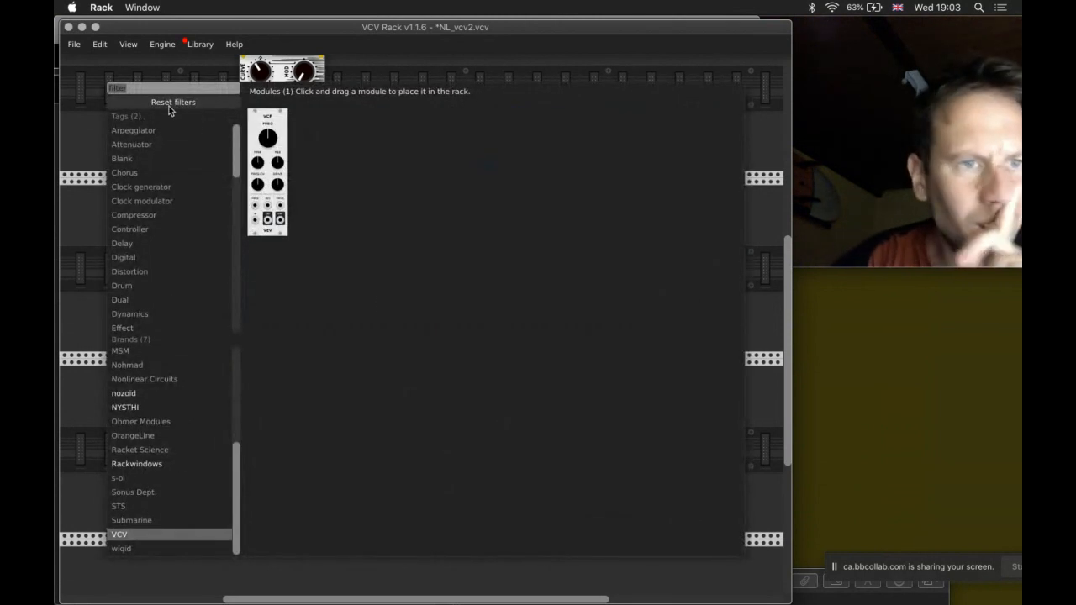
{"action": "key", "text": "BackSpace"}
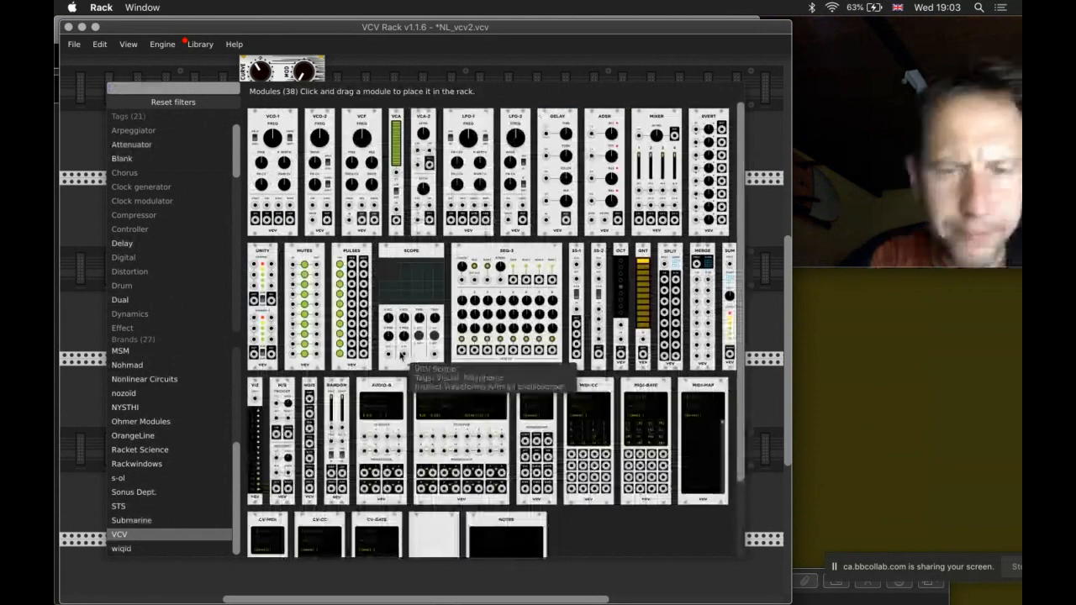
{"action": "left_click_drag", "start_coordinate": [418, 265], "coordinate": [320, 367]}
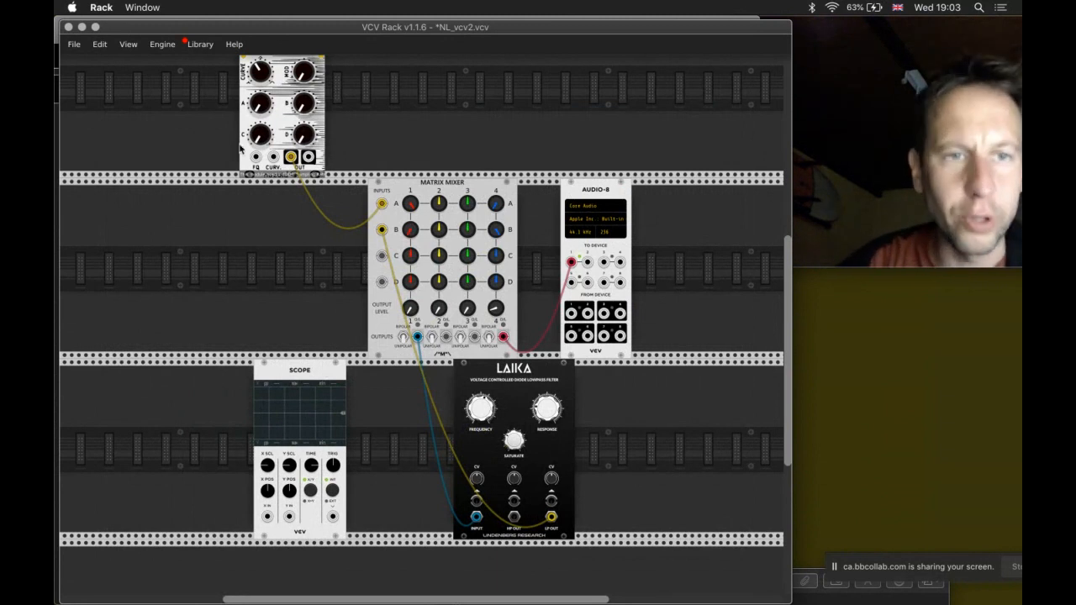
Step: Try the JONG VCO output on the Scope's X input, and replace that cable with one from Matrix Mixer output 1
{"action": "left_click_drag", "start_coordinate": [290, 159], "coordinate": [266, 516]}
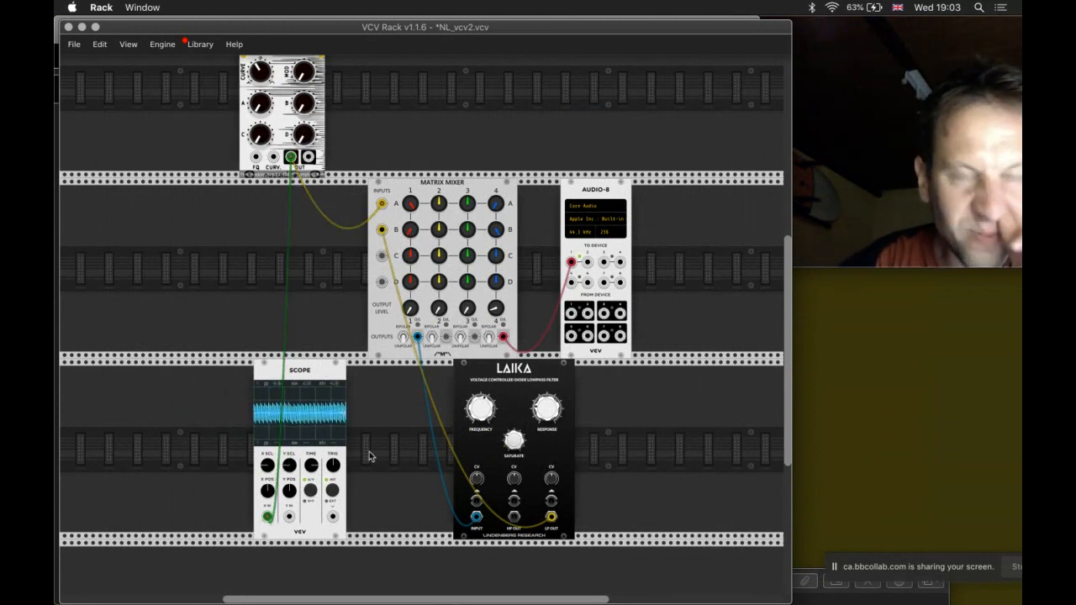
{"action": "scroll", "coordinate": [389, 425], "scroll_direction": "down", "scroll_amount": 2}
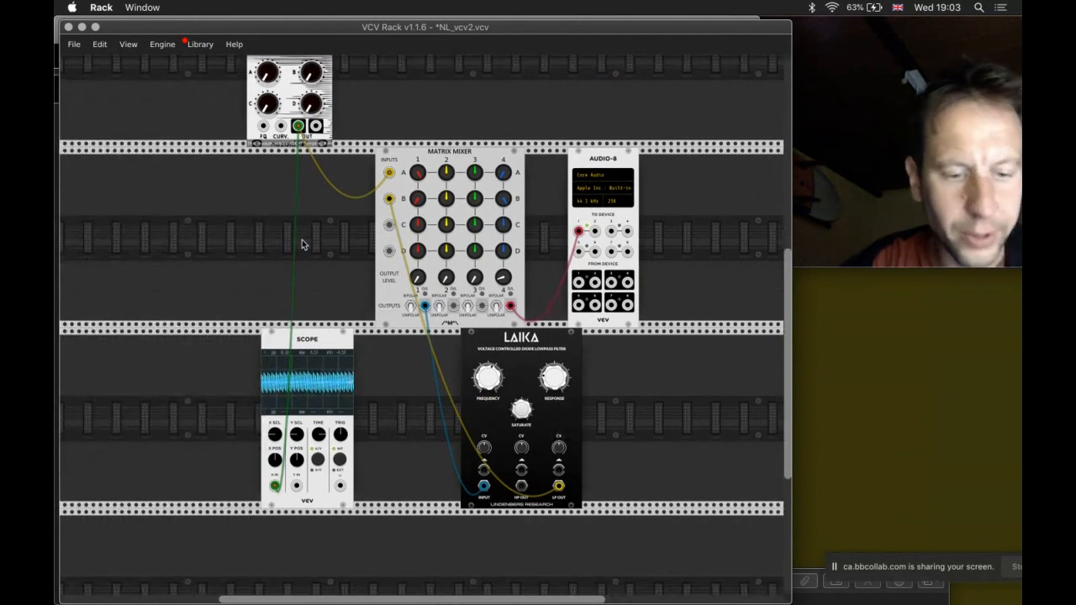
{"action": "key", "text": "super+z"}
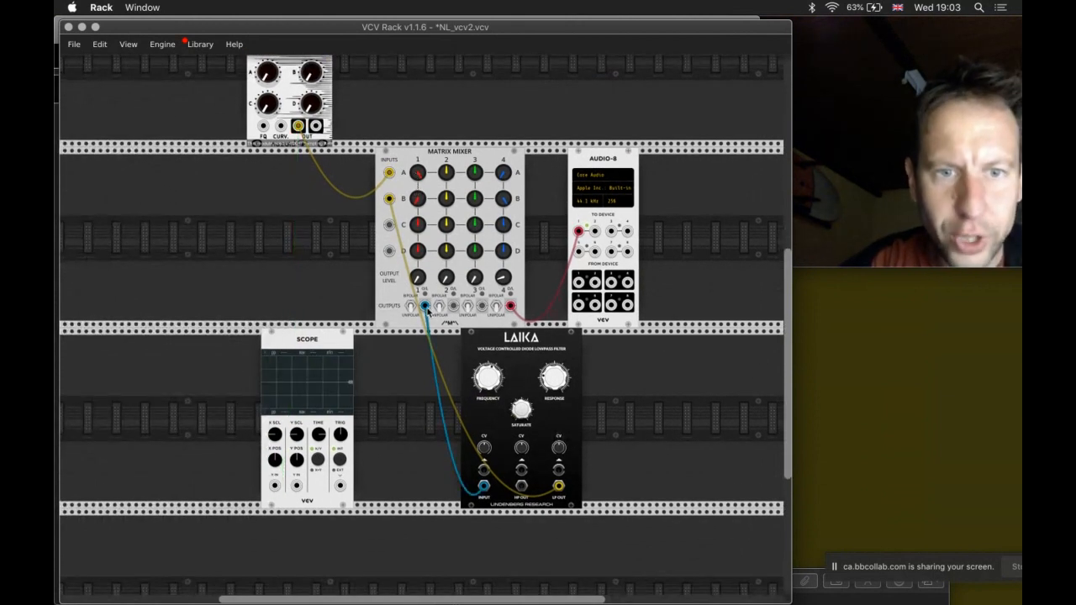
{"action": "mouse_move", "coordinate": [426, 308]}
{"action": "left_mouse_down"}
{"action": "mouse_move", "coordinate": [303, 471]}
{"action": "mouse_move", "coordinate": [276, 489]}
{"action": "left_mouse_up"}
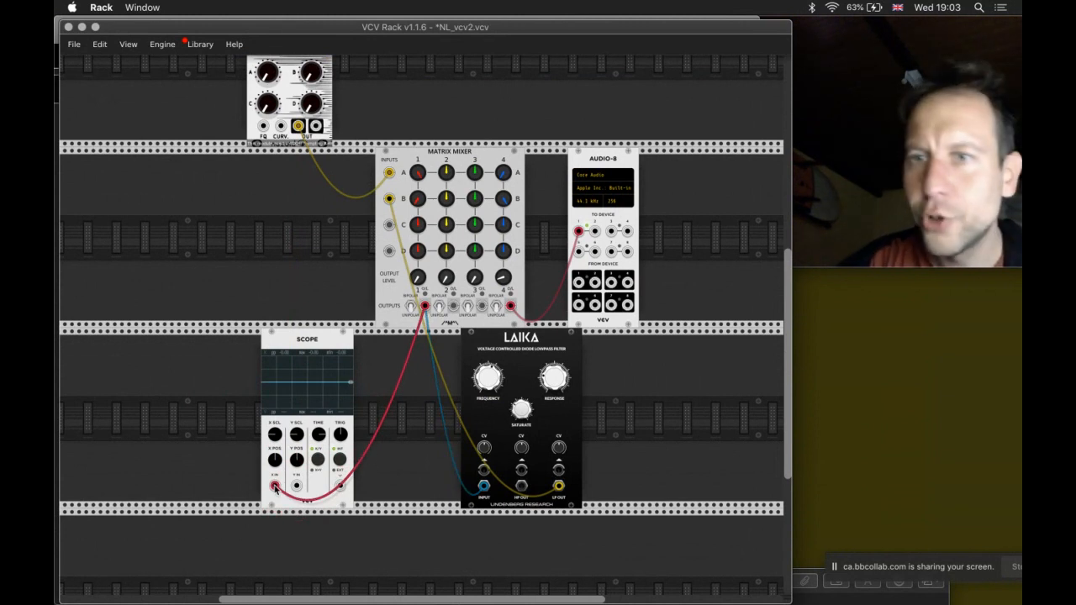
Step: Switch to Chrome to read the participants' replies in the session chat, and return to VCV Rack
{"action": "key", "text": "super+Tab"}
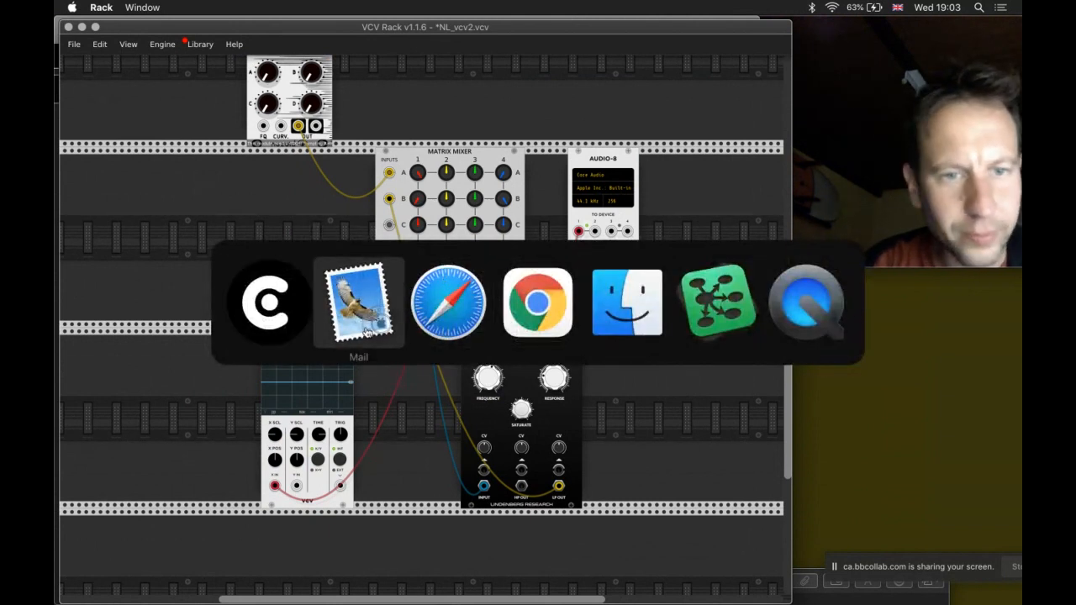
{"action": "left_click", "coordinate": [546, 307]}
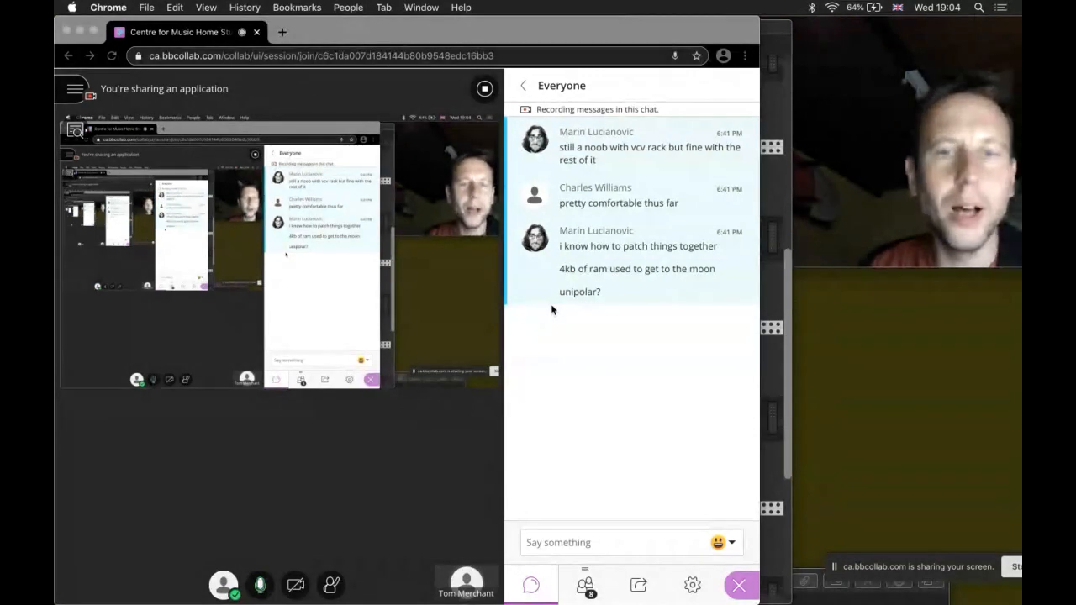
{"action": "left_click", "coordinate": [382, 35]}
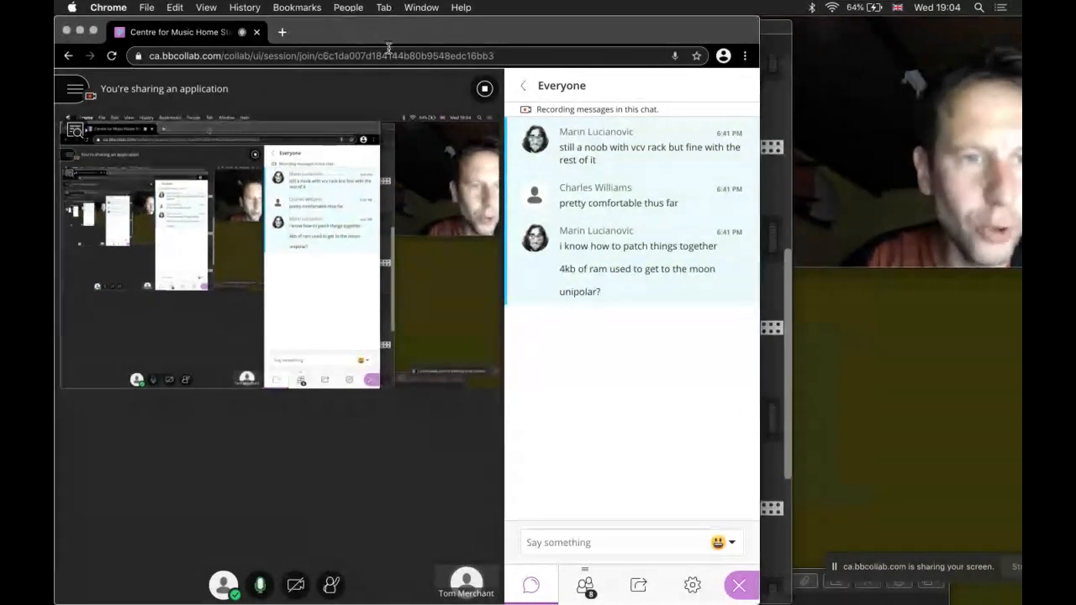
{"action": "key", "text": "super+Tab"}
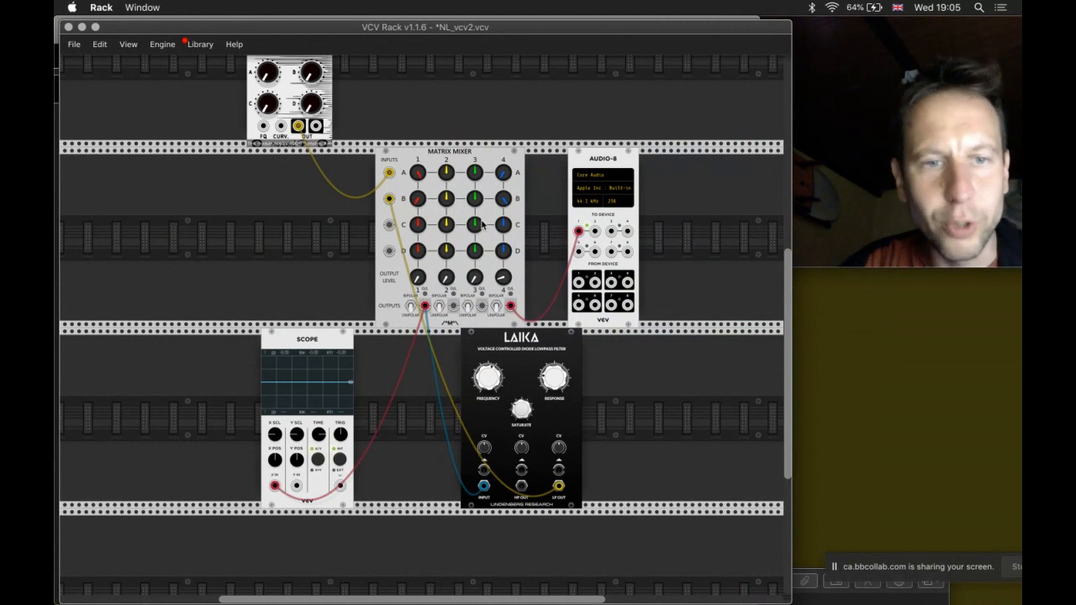
{"action": "key", "text": "super+Tab"}
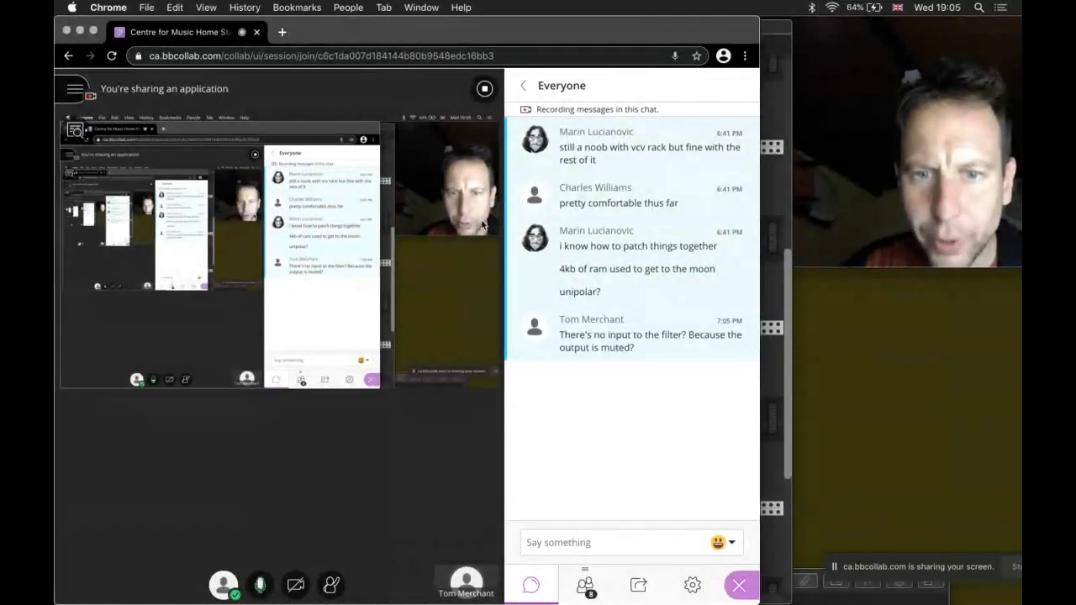
{"action": "key", "text": "super+Tab"}
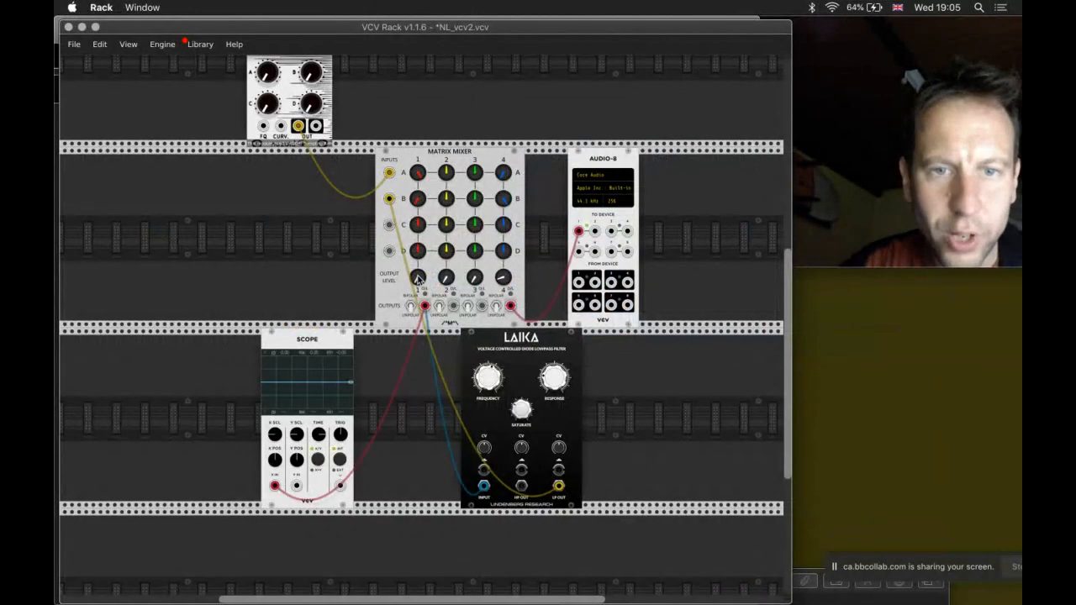
Step: Raise Matrix Mixer output level 1 to about three quarters, and feed the Scope's X input from LAIKA's LP output instead
{"action": "left_click_drag", "start_coordinate": [417, 279], "coordinate": [420, 277]}
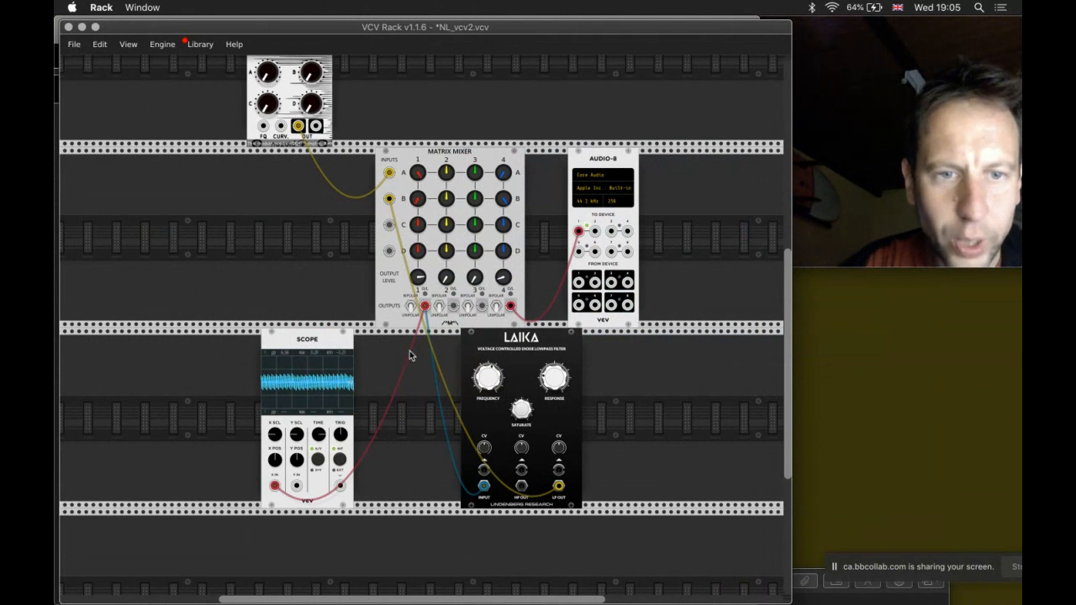
{"action": "right_click", "coordinate": [275, 487]}
{"action": "left_click_drag", "start_coordinate": [558, 485], "coordinate": [276, 487]}
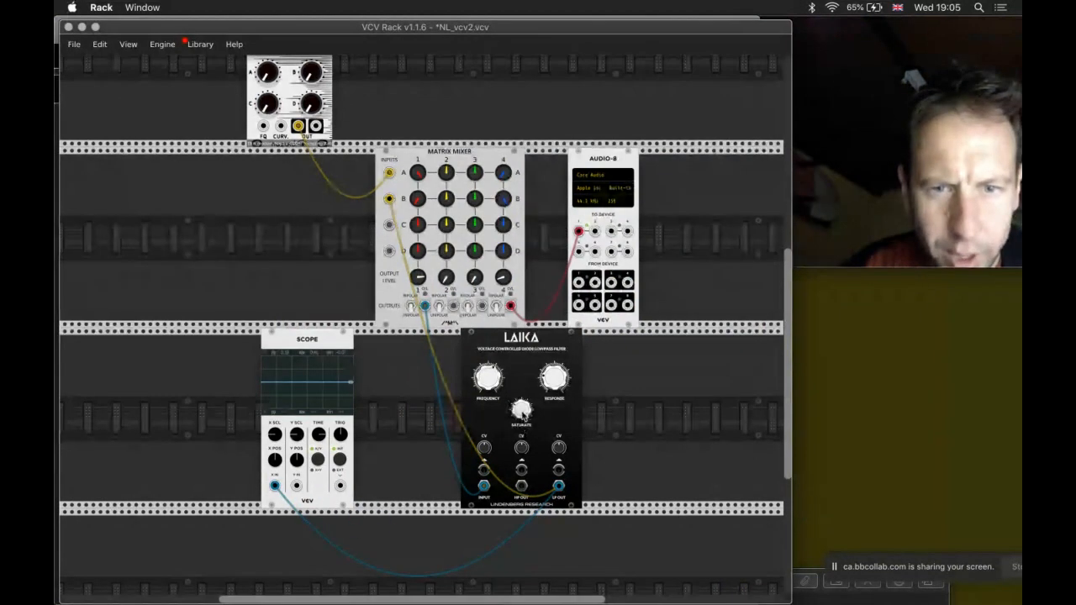
{"action": "left_click_drag", "start_coordinate": [521, 414], "coordinate": [521, 414]}
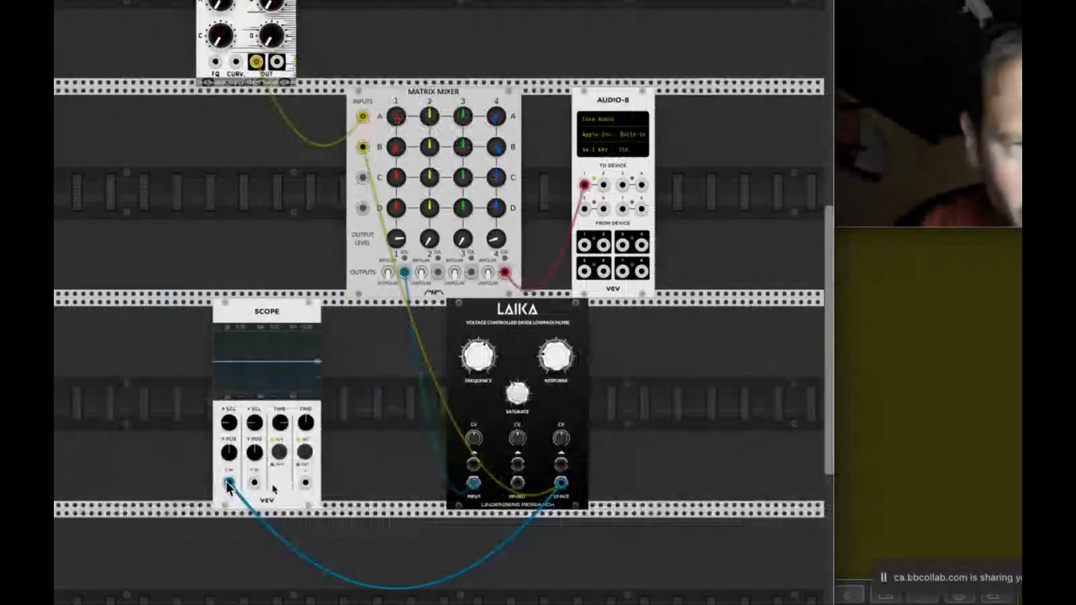
Step: Compare LAIKA's HP output on the Scope's X input, and restore the cable from its LP output
{"action": "left_click_drag", "start_coordinate": [110, 479], "coordinate": [272, 482]}
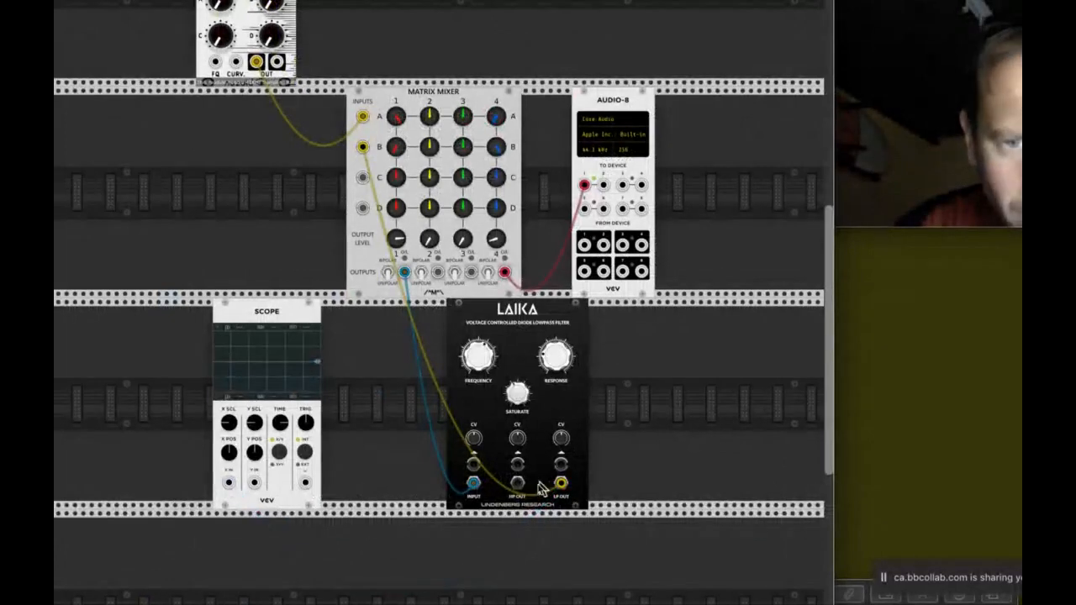
{"action": "left_click_drag", "start_coordinate": [517, 483], "coordinate": [229, 483]}
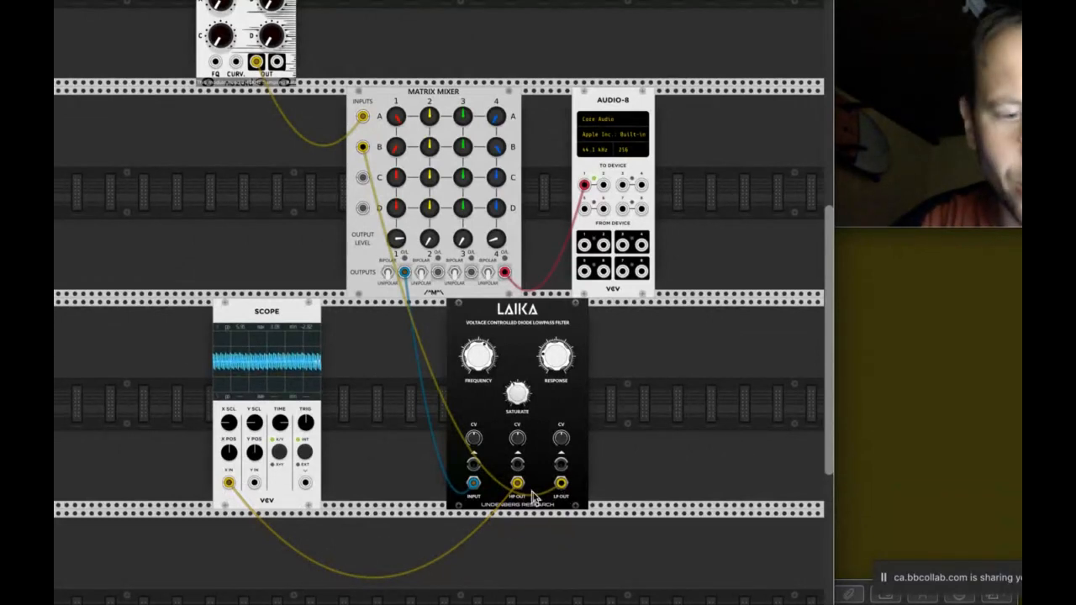
{"action": "left_click_drag", "start_coordinate": [521, 488], "coordinate": [358, 502]}
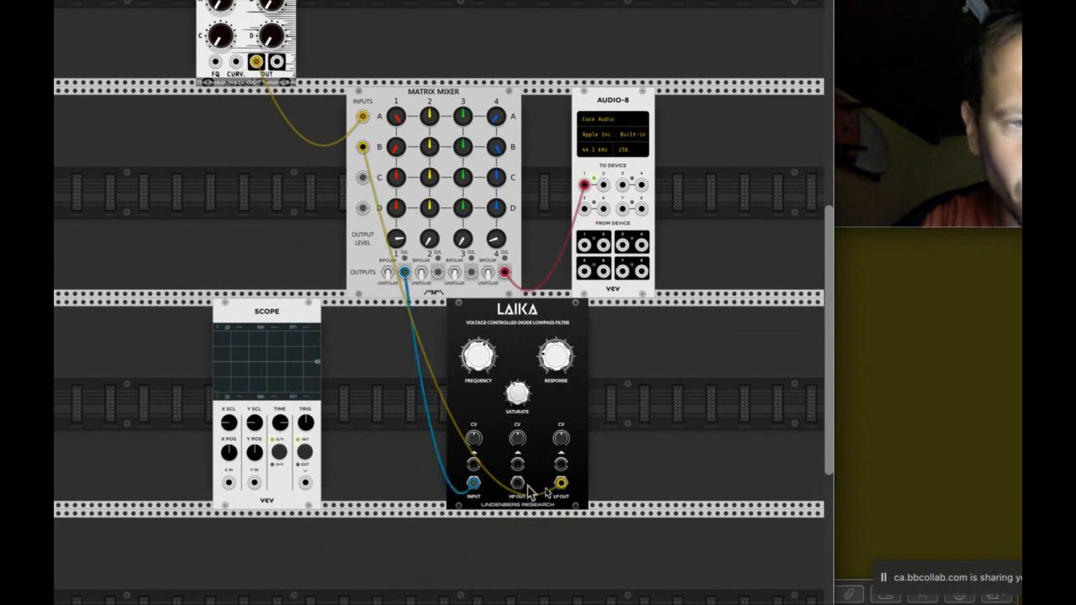
{"action": "mouse_move", "coordinate": [560, 482]}
{"action": "left_mouse_down"}
{"action": "mouse_move", "coordinate": [302, 514]}
{"action": "mouse_move", "coordinate": [228, 482]}
{"action": "left_mouse_up"}
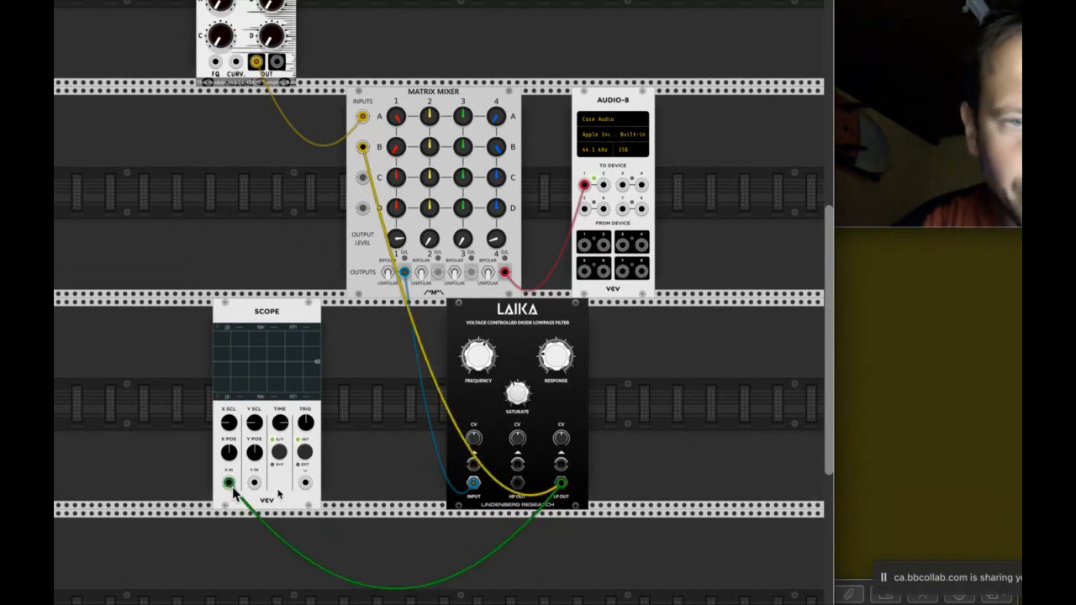
Step: Turn up the LAIKA filter's FREQUENCY knob and lower the JONG VCO's FQ knob to below the middle
{"action": "left_click_drag", "start_coordinate": [480, 356], "coordinate": [480, 312]}
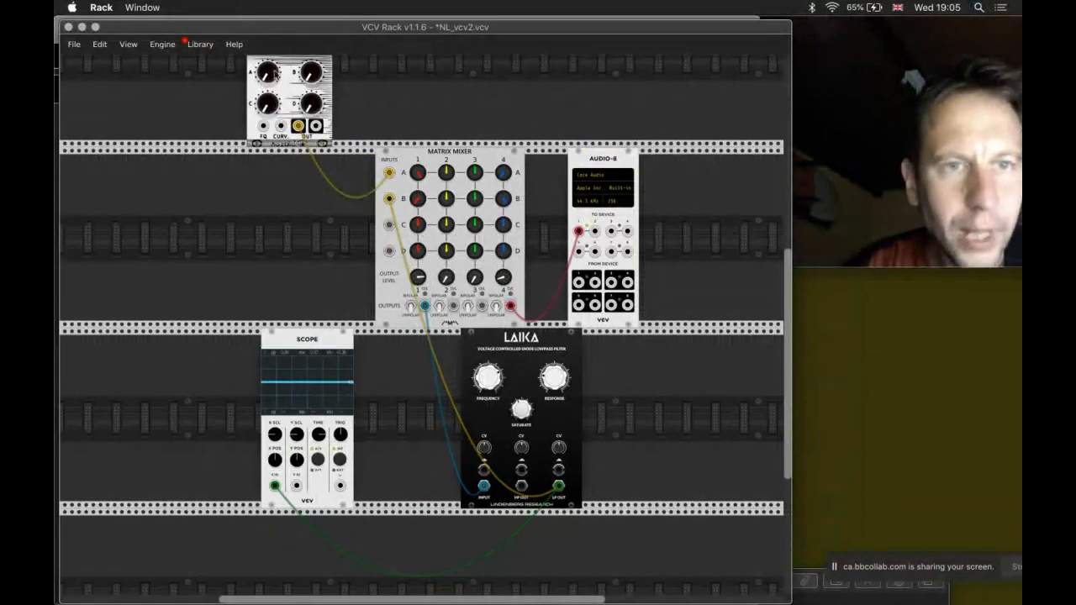
{"action": "scroll", "coordinate": [274, 76], "scroll_direction": "up", "scroll_amount": 5}
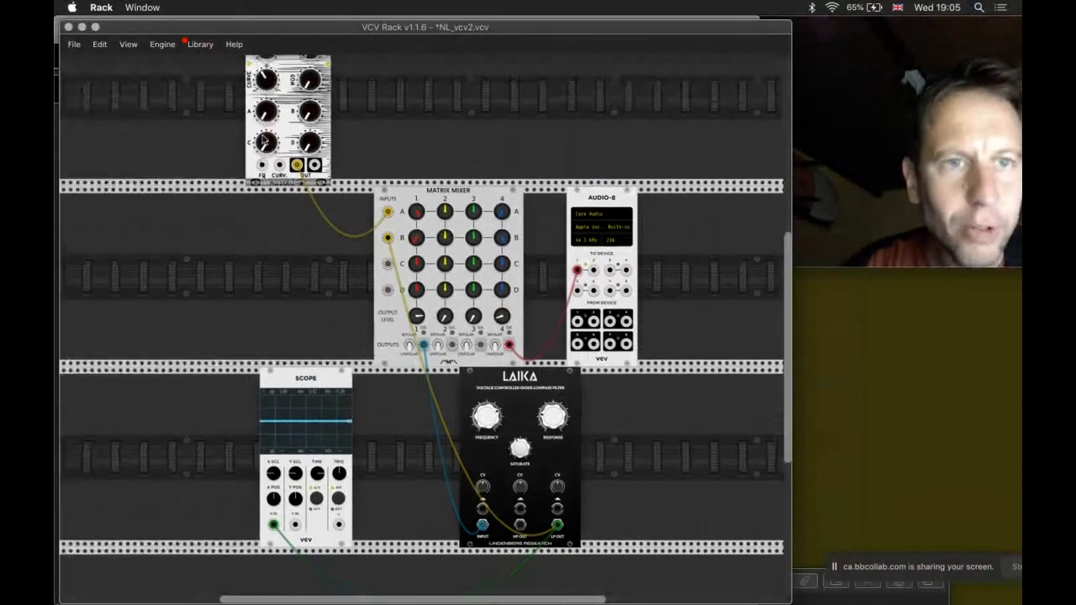
{"action": "left_click_drag", "start_coordinate": [267, 123], "coordinate": [267, 137]}
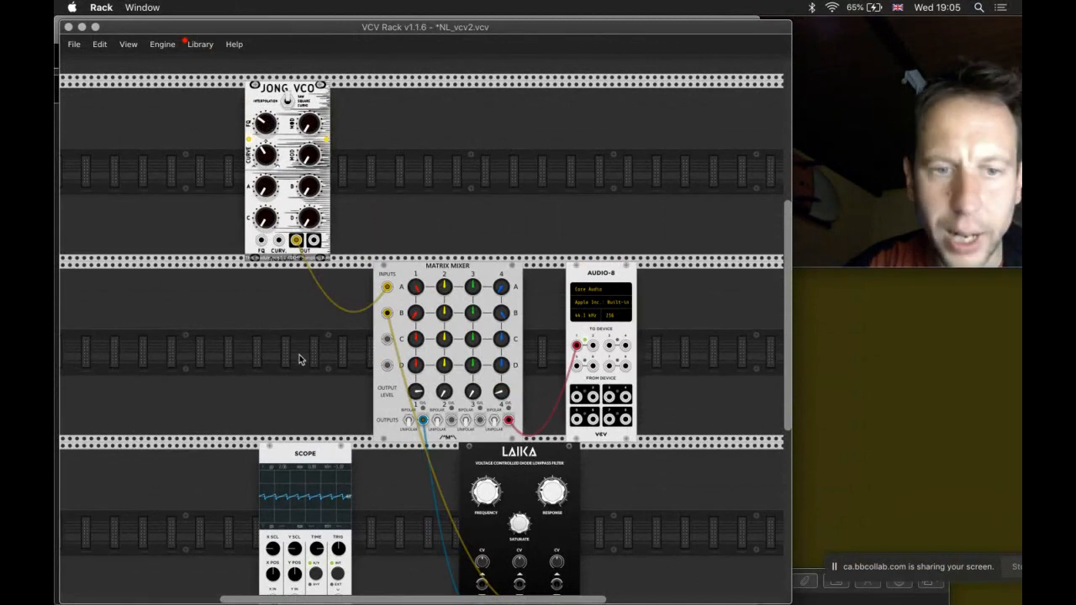
Step: Raise the system volume, and fine-tune the LAIKA filter's FREQUENCY and RESPONSE knobs
{"action": "scroll", "coordinate": [301, 359], "scroll_direction": "down", "scroll_amount": 6}
{"action": "scroll", "coordinate": [384, 361], "scroll_direction": "up", "scroll_amount": 3}
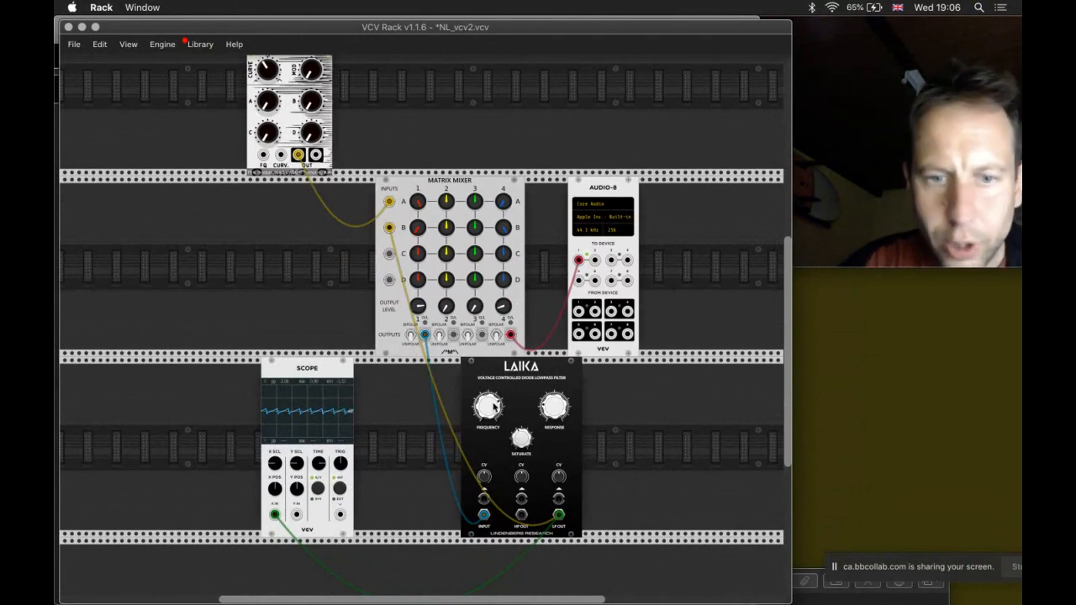
{"action": "key", "text": "XF86AudioRaiseVolume"}
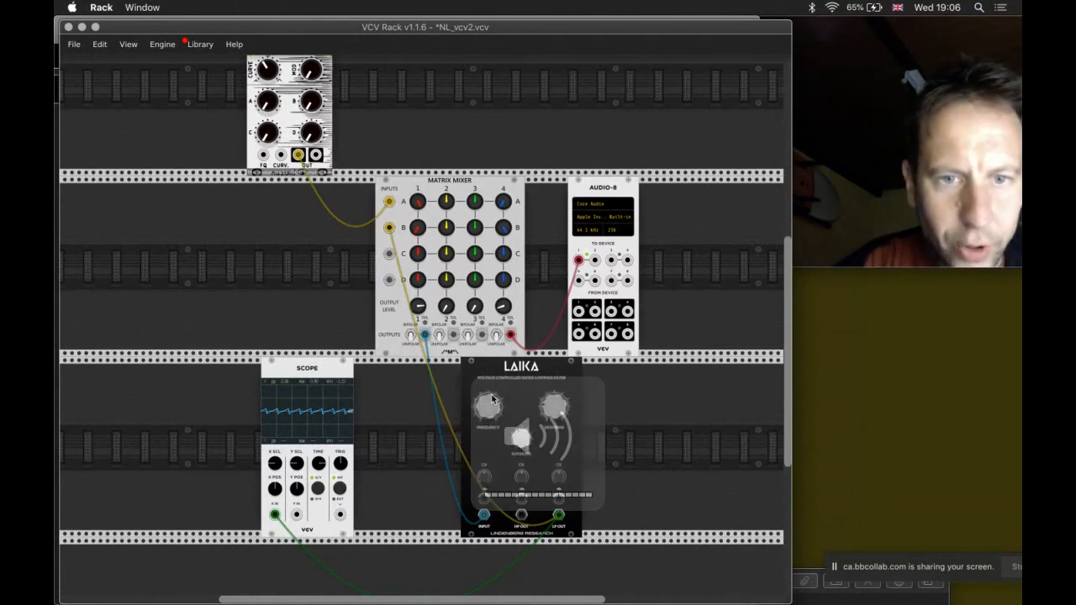
{"action": "left_click_drag", "start_coordinate": [487, 413], "coordinate": [488, 413]}
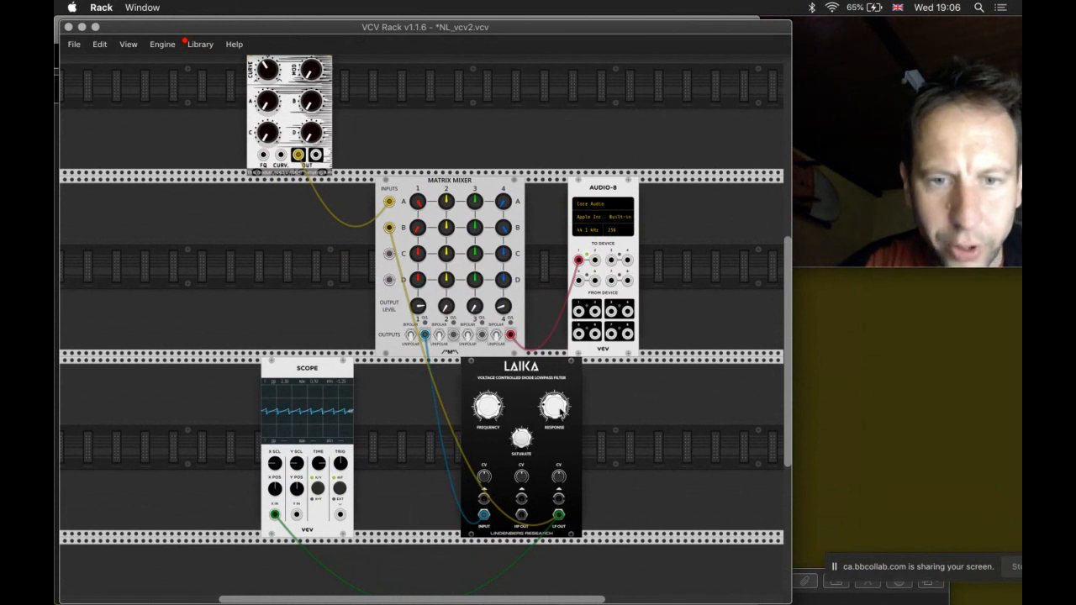
{"action": "left_click_drag", "start_coordinate": [559, 412], "coordinate": [561, 412]}
{"action": "left_click_drag", "start_coordinate": [486, 412], "coordinate": [485, 410]}
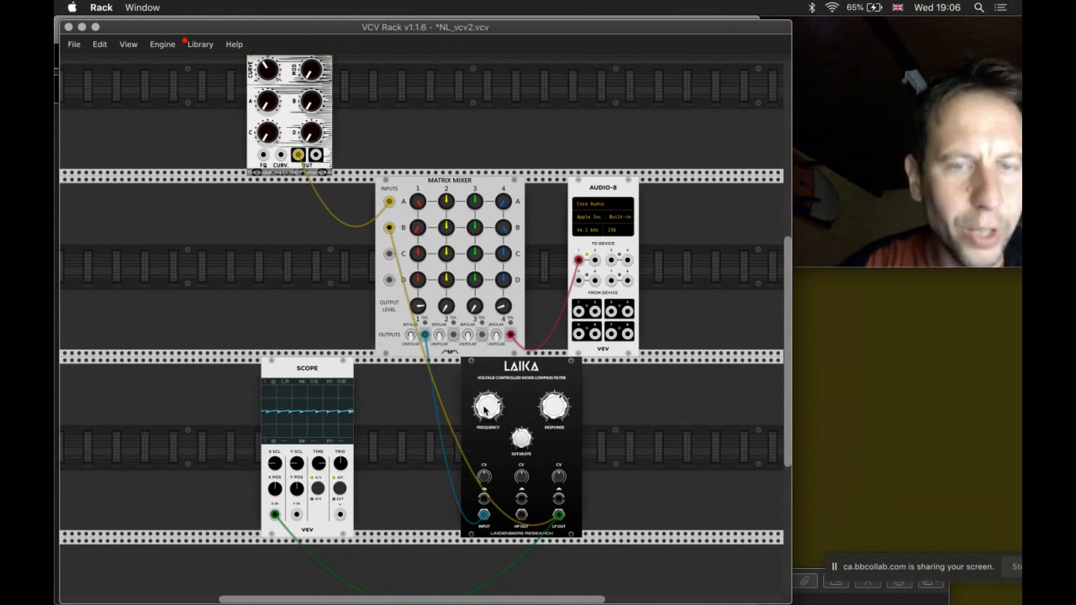
Step: View the plugin information in LAIKA's module options, and close the options without changing anything
{"action": "right_click", "coordinate": [519, 373]}
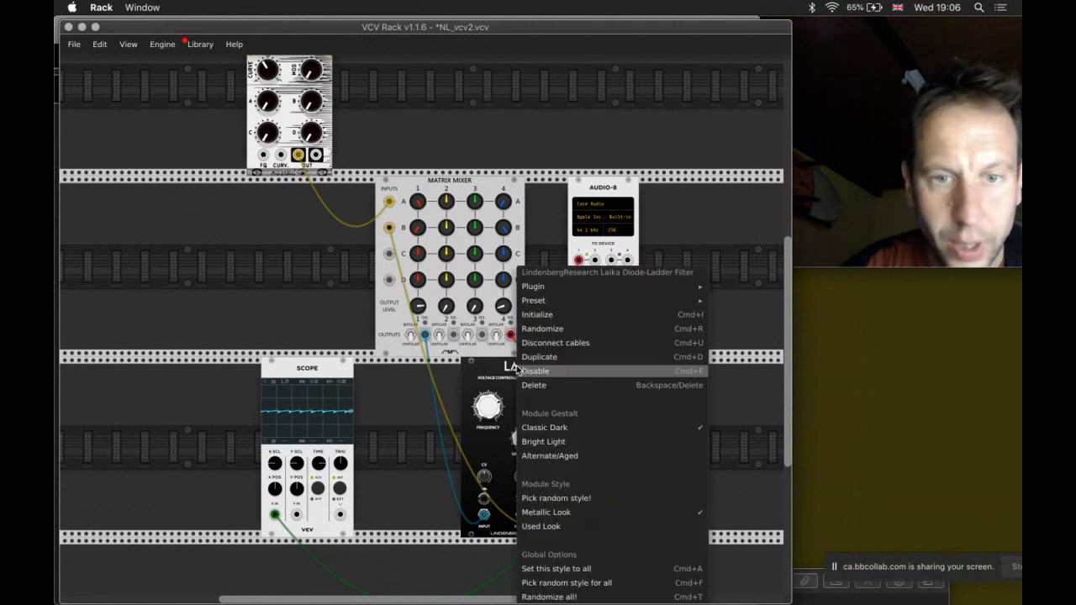
{"action": "mouse_move", "coordinate": [537, 286]}
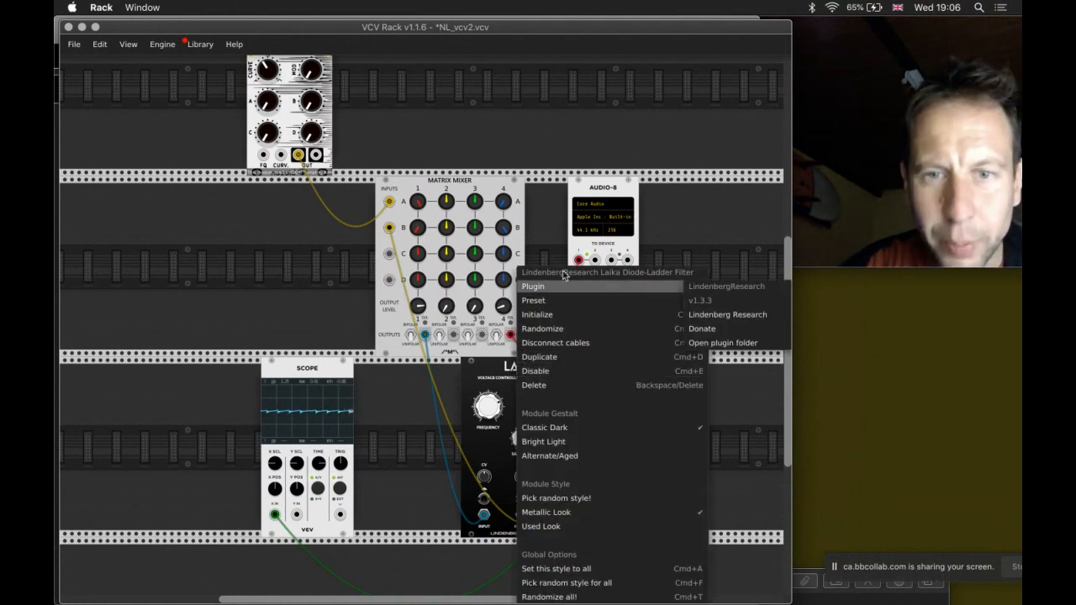
{"action": "left_click", "coordinate": [384, 501]}
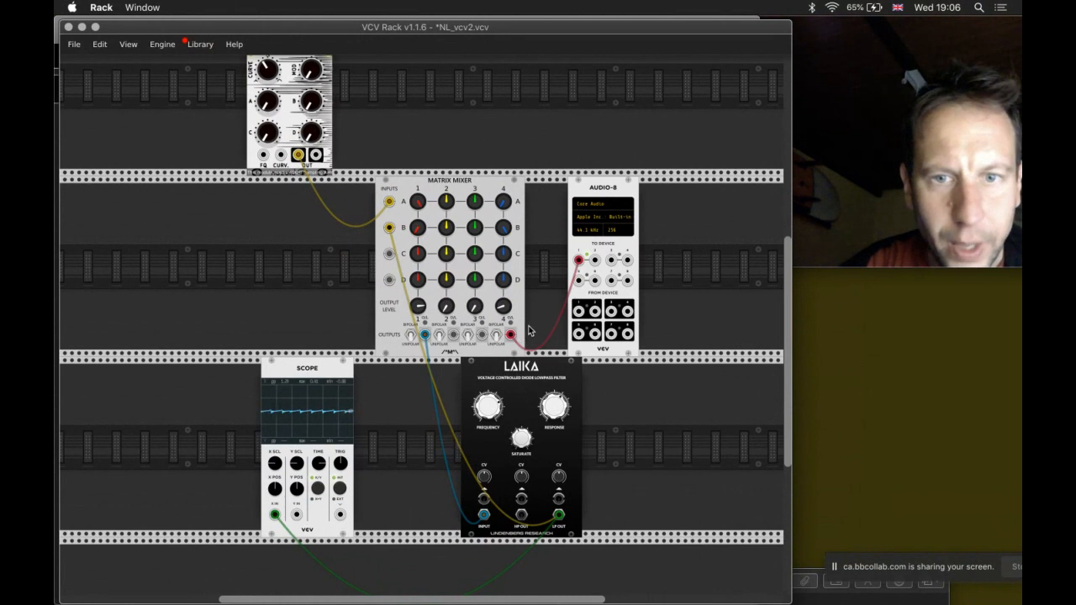
Step: Adjust the levels of inputs A and B in column 4 of the Matrix Mixer
{"action": "left_click_drag", "start_coordinate": [504, 229], "coordinate": [505, 207]}
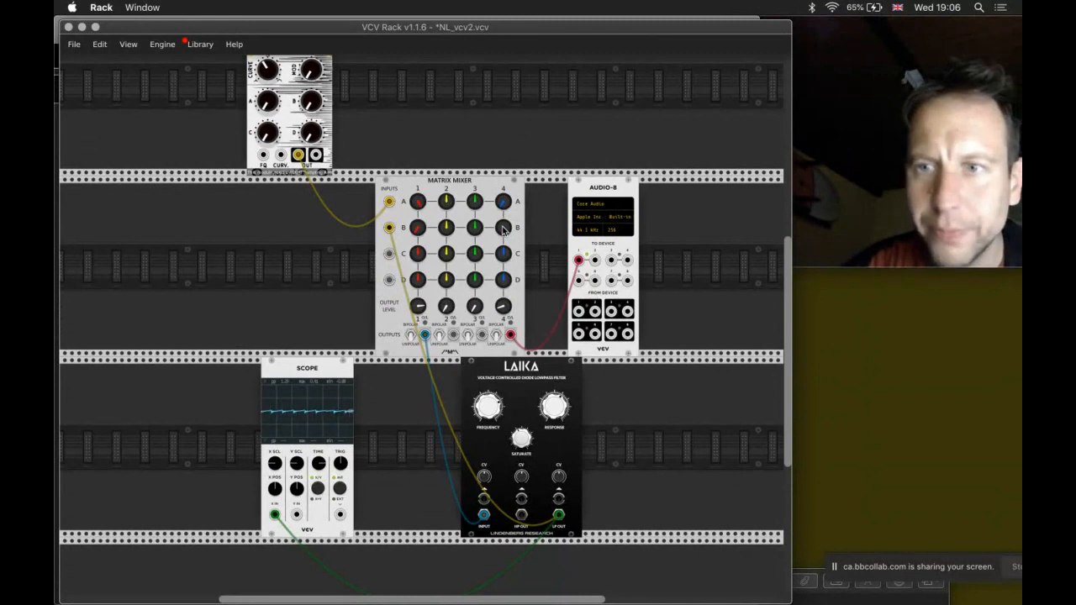
{"action": "left_click_drag", "start_coordinate": [503, 228], "coordinate": [492, 365]}
{"action": "left_click_drag", "start_coordinate": [502, 202], "coordinate": [525, 51]}
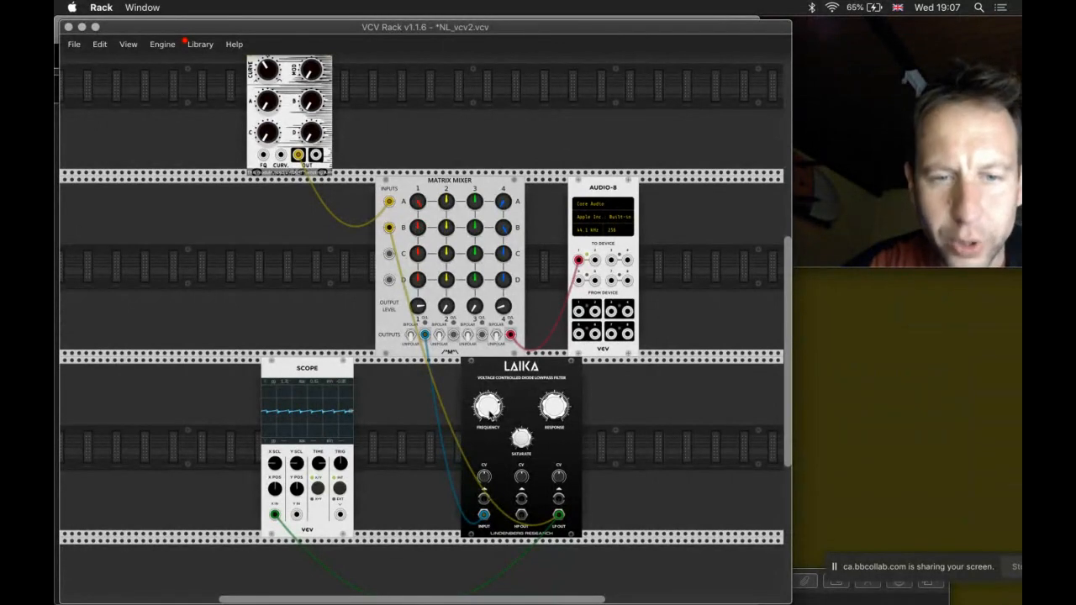
Step: Retune the feedback with LAIKA's FREQUENCY and the Matrix Mixer's B level in column 1, and unplug the cable from AUDIO-8's device input 1
{"action": "left_click_drag", "start_coordinate": [489, 410], "coordinate": [521, 438]}
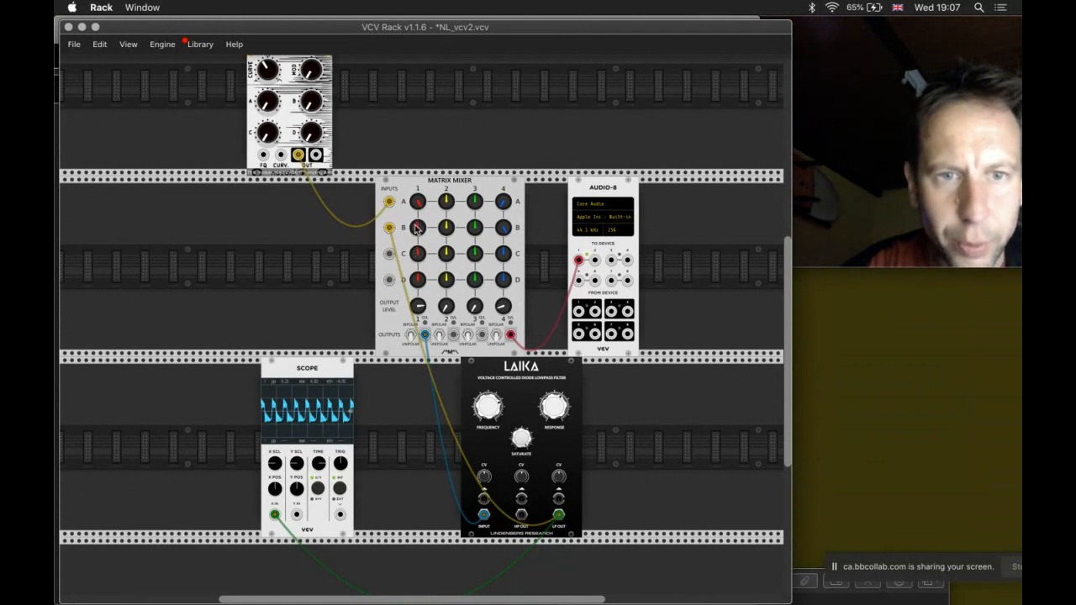
{"action": "left_click_drag", "start_coordinate": [417, 228], "coordinate": [416, 228]}
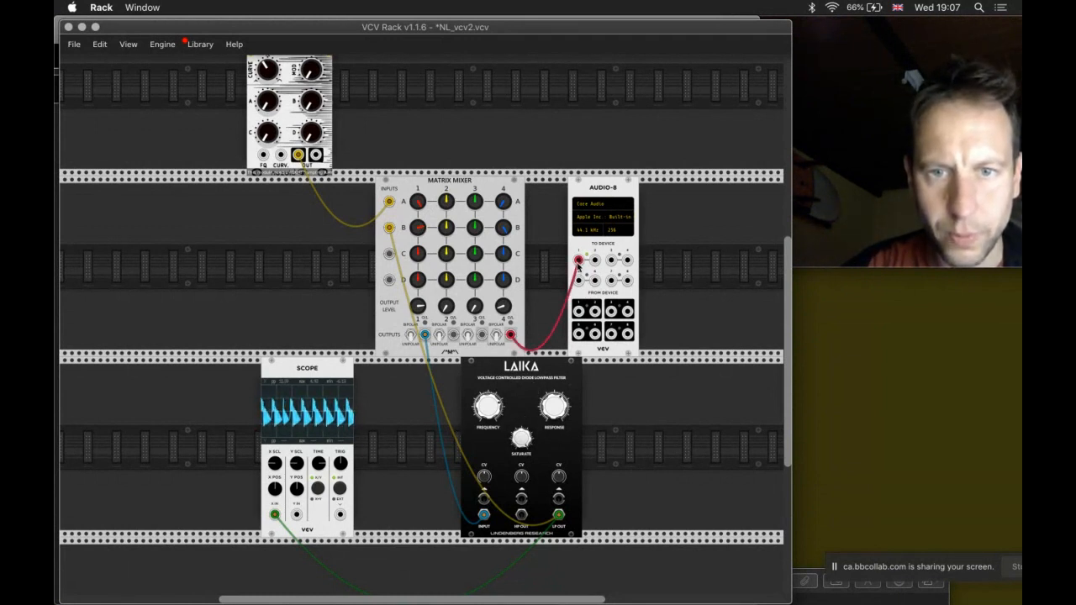
{"action": "left_click_drag", "start_coordinate": [578, 262], "coordinate": [578, 267]}
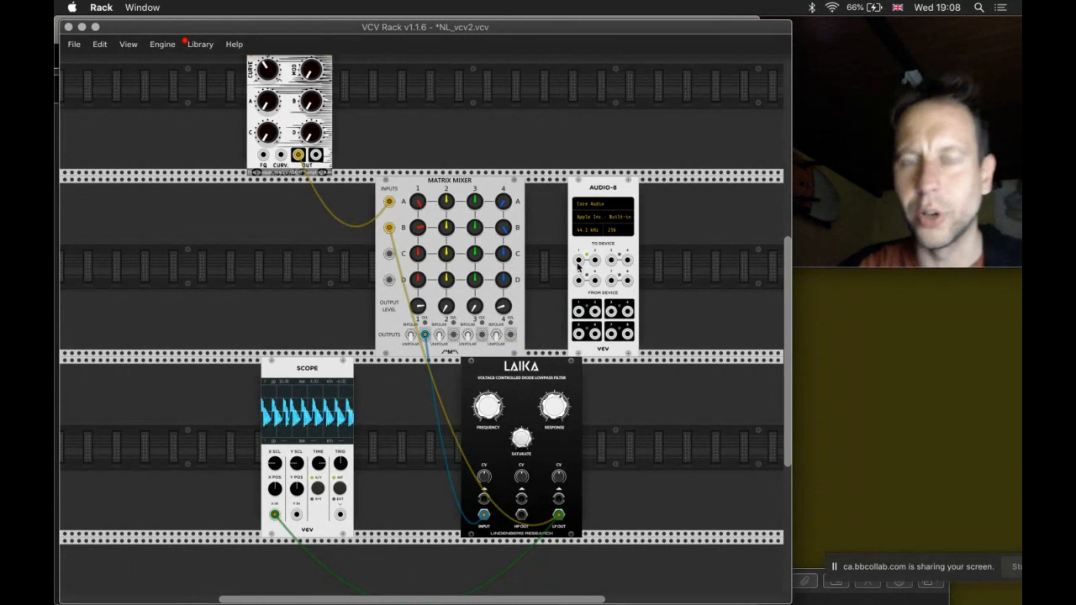
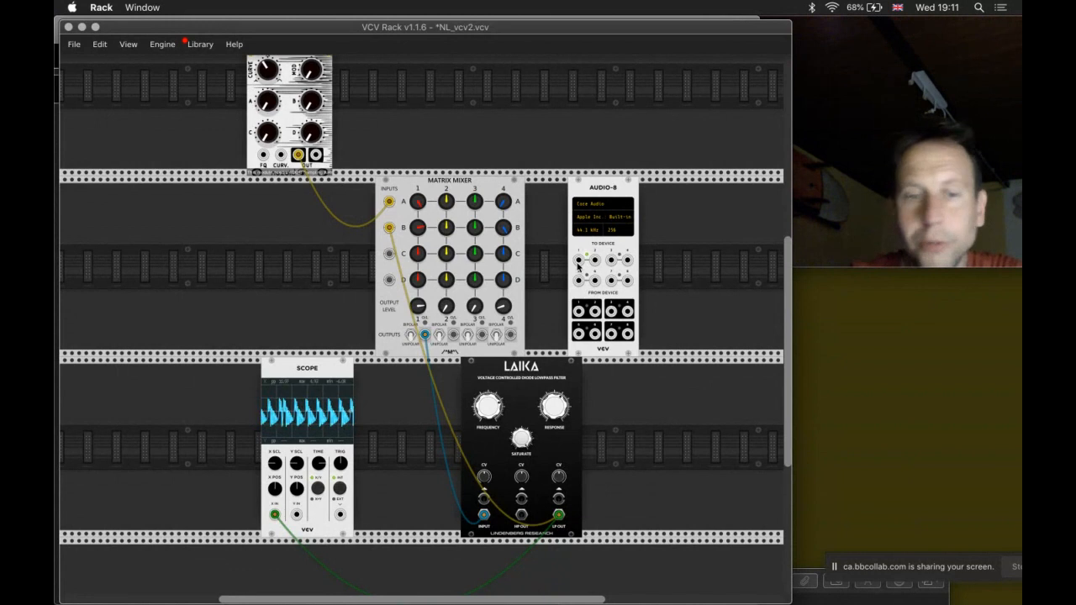
{"action": "scroll", "coordinate": [303, 281], "scroll_direction": "up", "scroll_amount": 3}
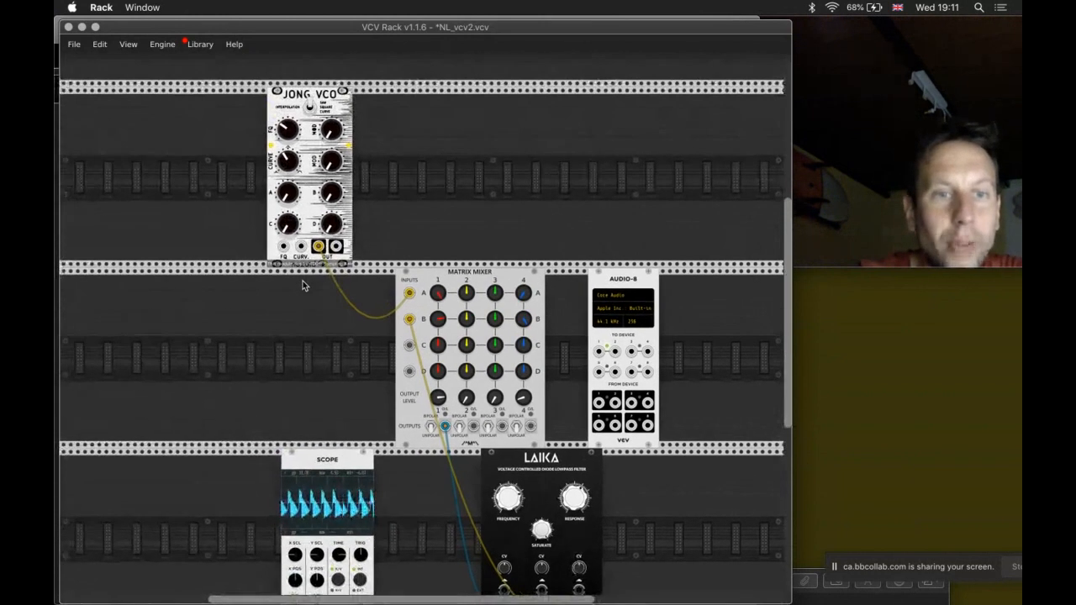
{"action": "scroll", "coordinate": [302, 281], "scroll_direction": "right", "scroll_amount": 2}
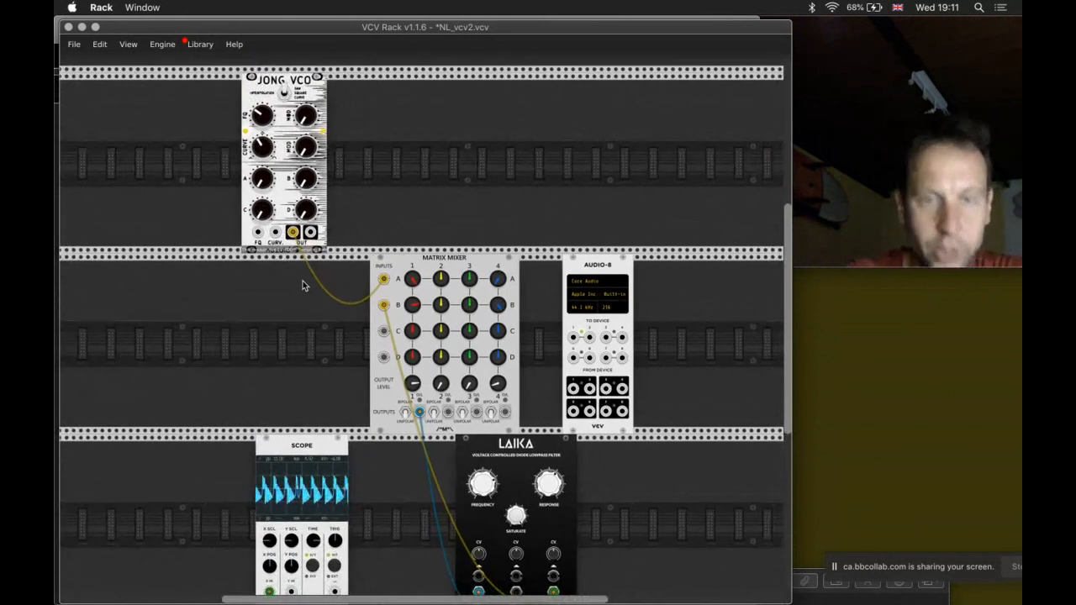
{"action": "scroll", "coordinate": [302, 281], "scroll_direction": "down", "scroll_amount": 1}
{"action": "scroll", "coordinate": [303, 281], "scroll_direction": "left", "scroll_amount": 1}
{"action": "scroll", "coordinate": [303, 280], "scroll_direction": "down", "scroll_amount": 3}
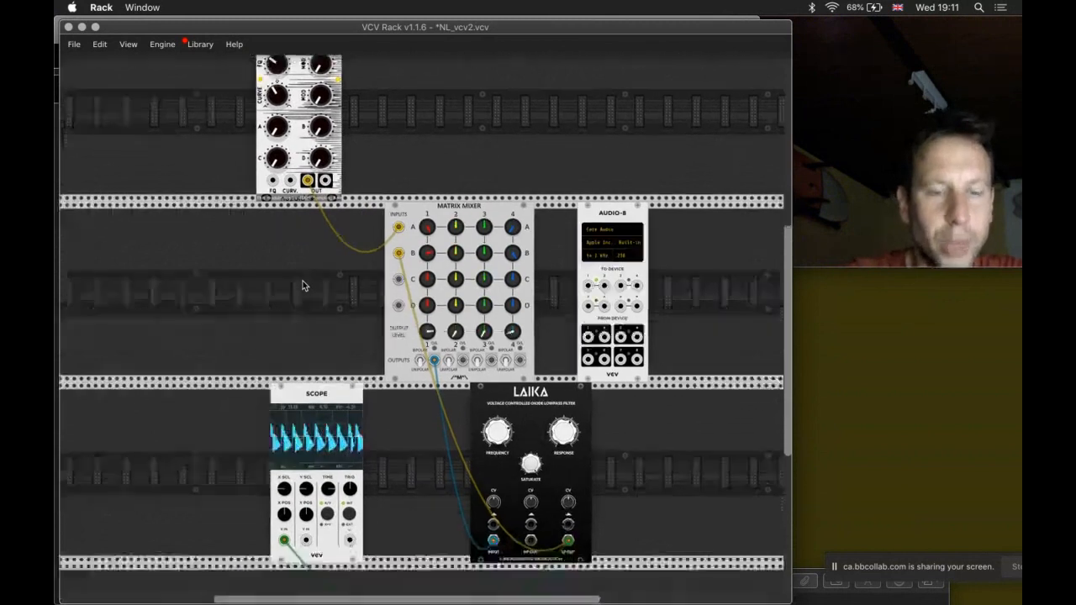
{"action": "scroll", "coordinate": [302, 280], "scroll_direction": "up", "scroll_amount": 2}
{"action": "scroll", "coordinate": [303, 281], "scroll_direction": "right", "scroll_amount": 1}
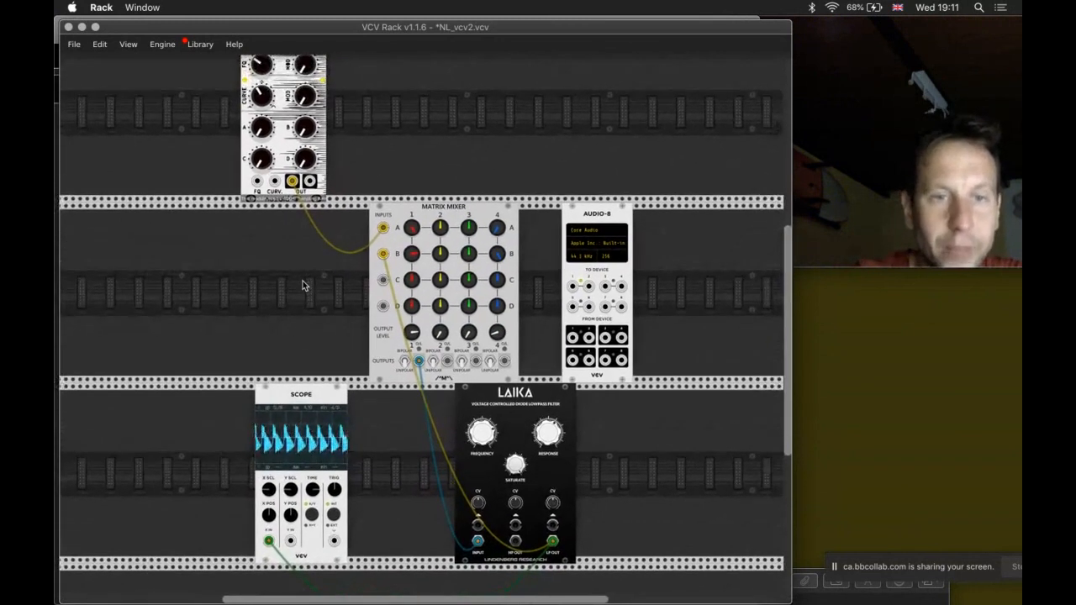
{"action": "scroll", "coordinate": [303, 281], "scroll_direction": "up", "scroll_amount": 2}
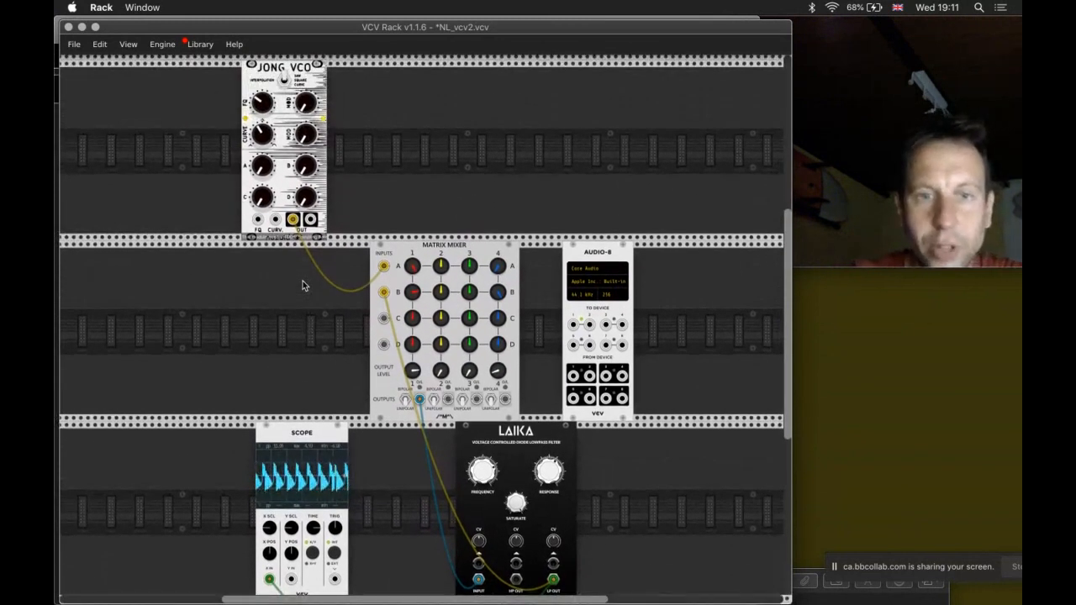
{"action": "scroll", "coordinate": [333, 313], "scroll_direction": "up", "scroll_amount": 1}
{"action": "scroll", "coordinate": [333, 313], "scroll_direction": "right", "scroll_amount": 2}
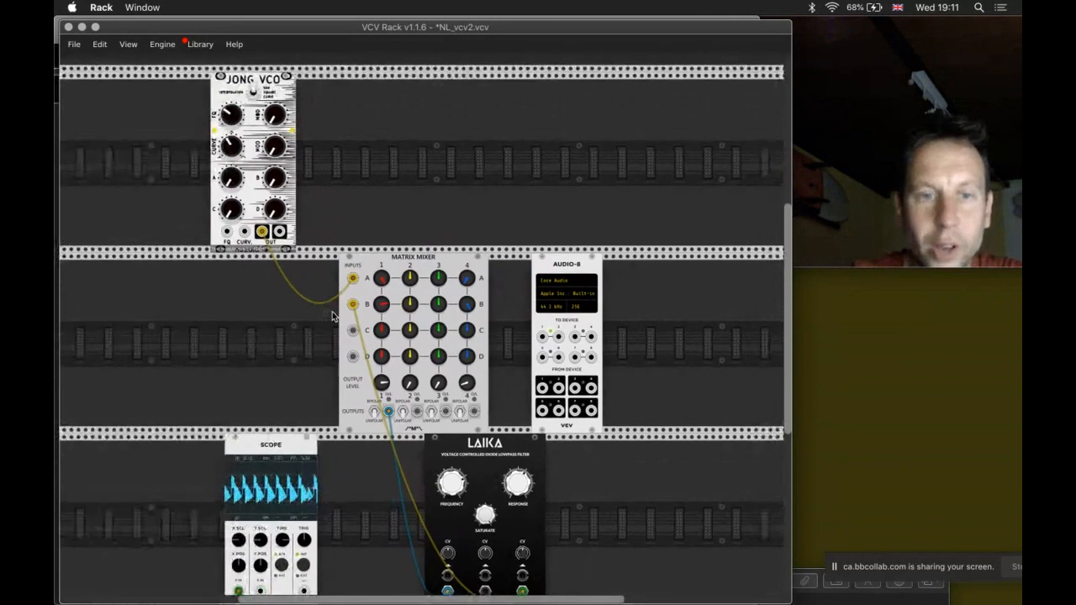
{"action": "scroll", "coordinate": [332, 315], "scroll_direction": "down", "scroll_amount": 4}
{"action": "scroll", "coordinate": [332, 315], "scroll_direction": "left", "scroll_amount": 4}
{"action": "scroll", "coordinate": [332, 315], "scroll_direction": "down", "scroll_amount": 2}
{"action": "scroll", "coordinate": [332, 315], "scroll_direction": "left", "scroll_amount": 2}
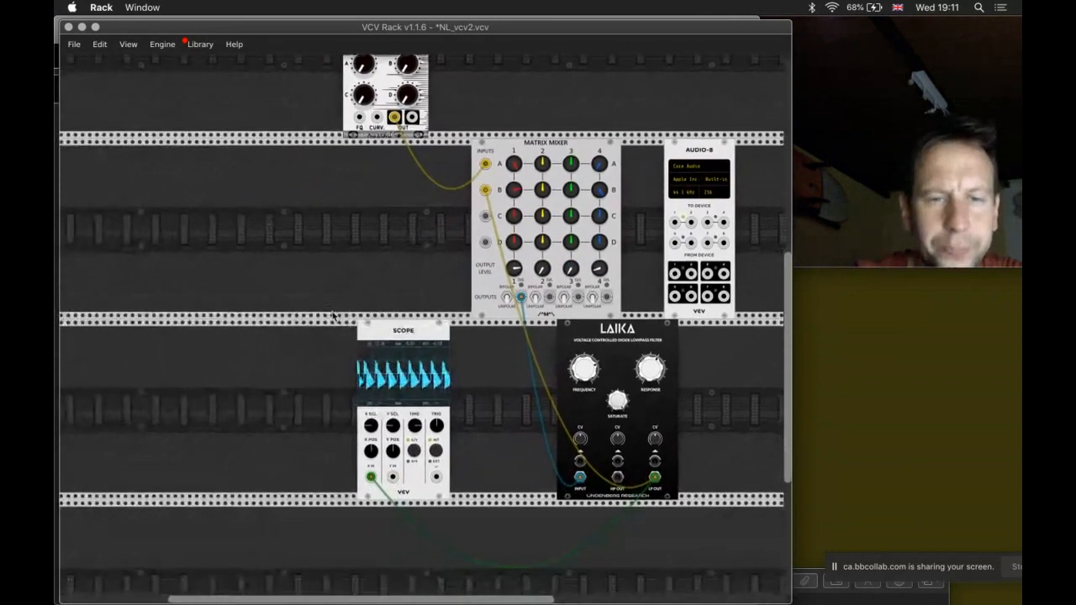
Step: Move the Scope module up into the Matrix Mixer's row, directly beside AUDIO-8
{"action": "scroll", "coordinate": [332, 315], "scroll_direction": "up", "scroll_amount": 5}
{"action": "scroll", "coordinate": [332, 315], "scroll_direction": "right", "scroll_amount": 3}
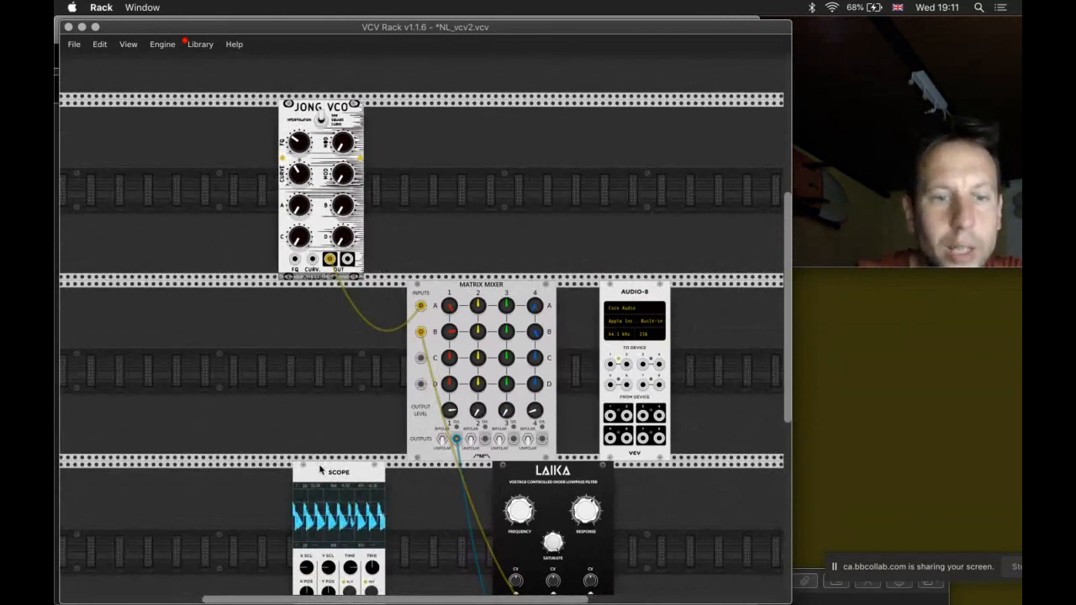
{"action": "left_click_drag", "start_coordinate": [319, 481], "coordinate": [676, 480]}
{"action": "left_click_drag", "start_coordinate": [698, 403], "coordinate": [697, 382]}
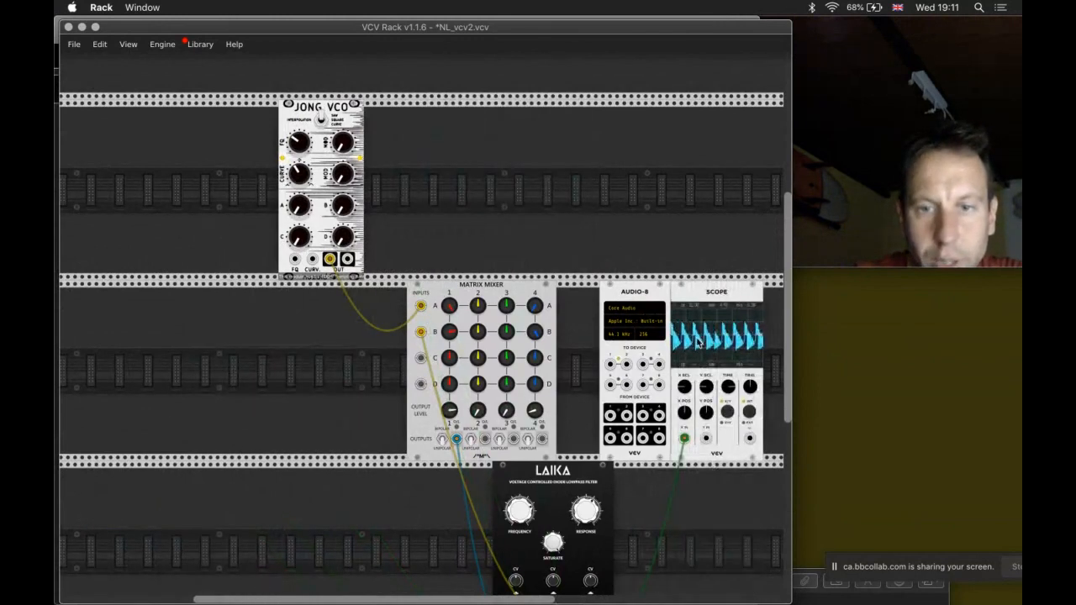
{"action": "scroll", "coordinate": [260, 489], "scroll_direction": "down", "scroll_amount": 3}
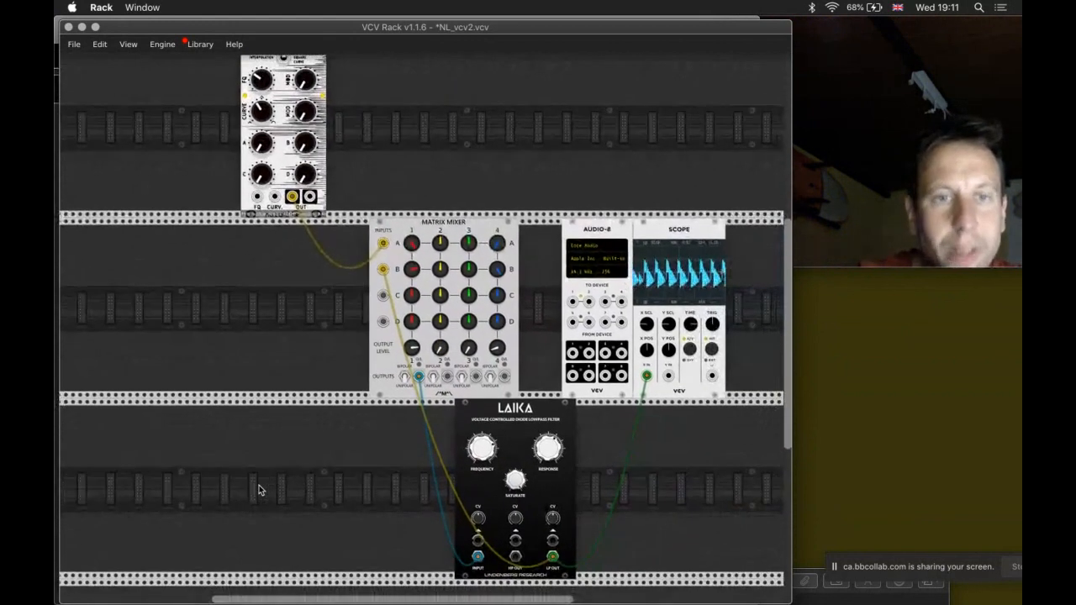
Step: Search the module library across all brands for "fold" and add the Animated Circuits Folding module to the rack
{"action": "mouse_move", "coordinate": [56, 390]}
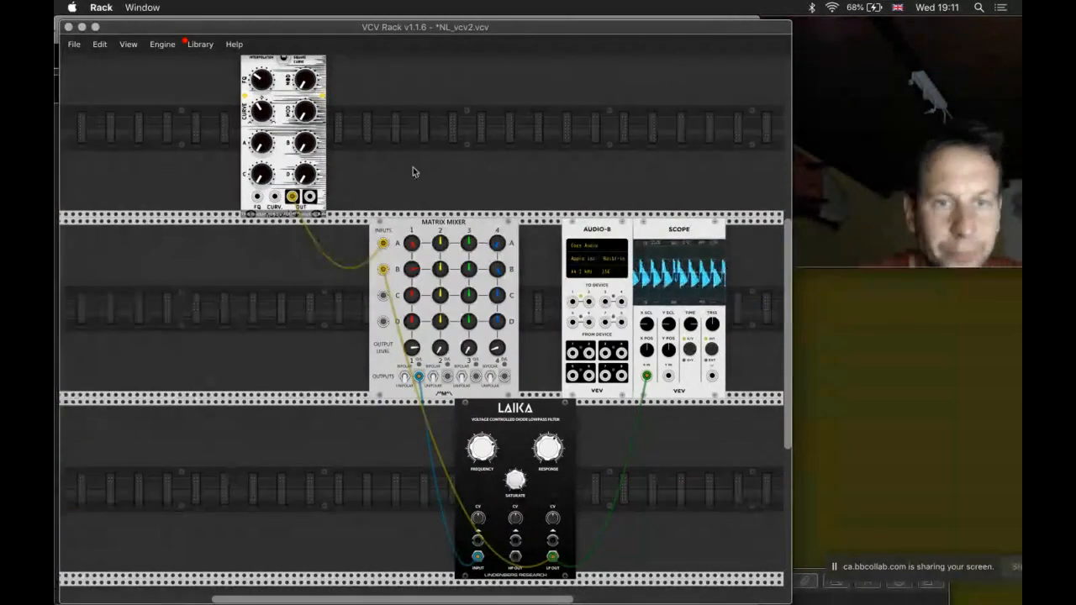
{"action": "right_click", "coordinate": [468, 124]}
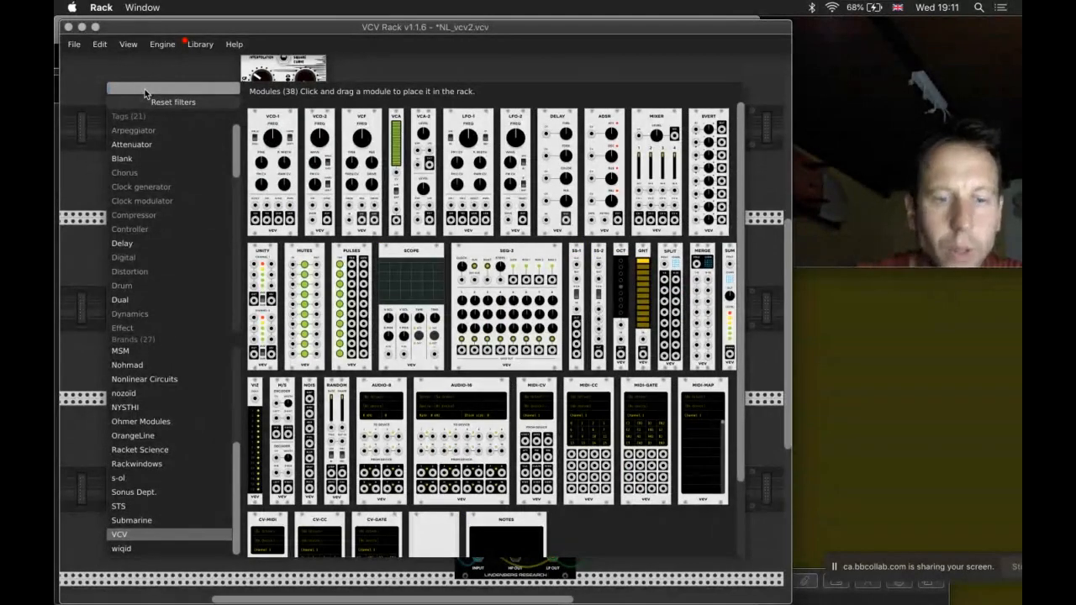
{"action": "type", "text": "fold"}
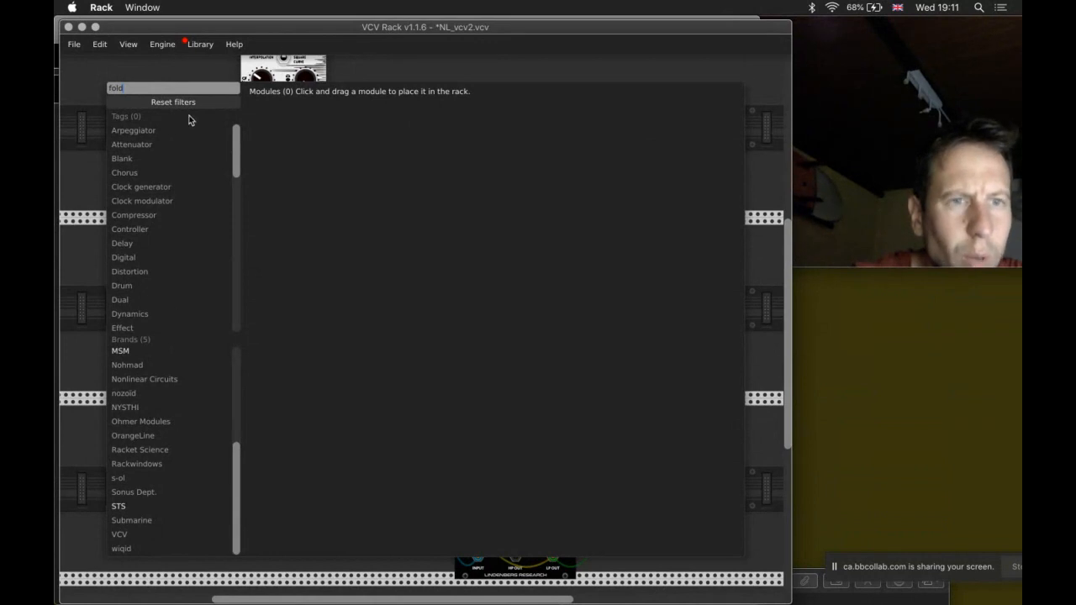
{"action": "left_click", "coordinate": [191, 104]}
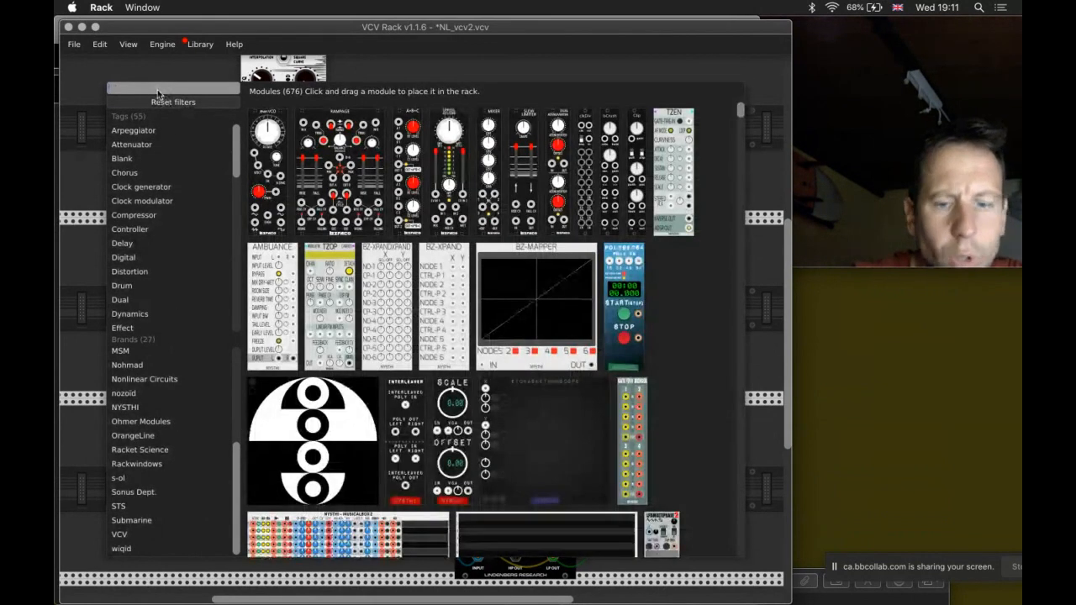
{"action": "type", "text": "fold"}
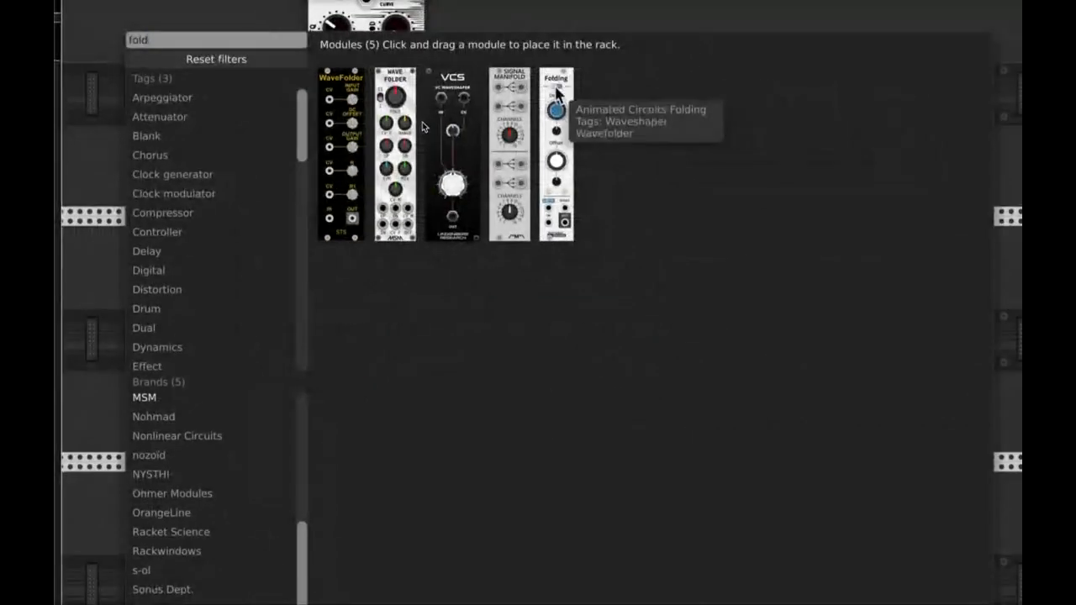
{"action": "left_click", "coordinate": [555, 91]}
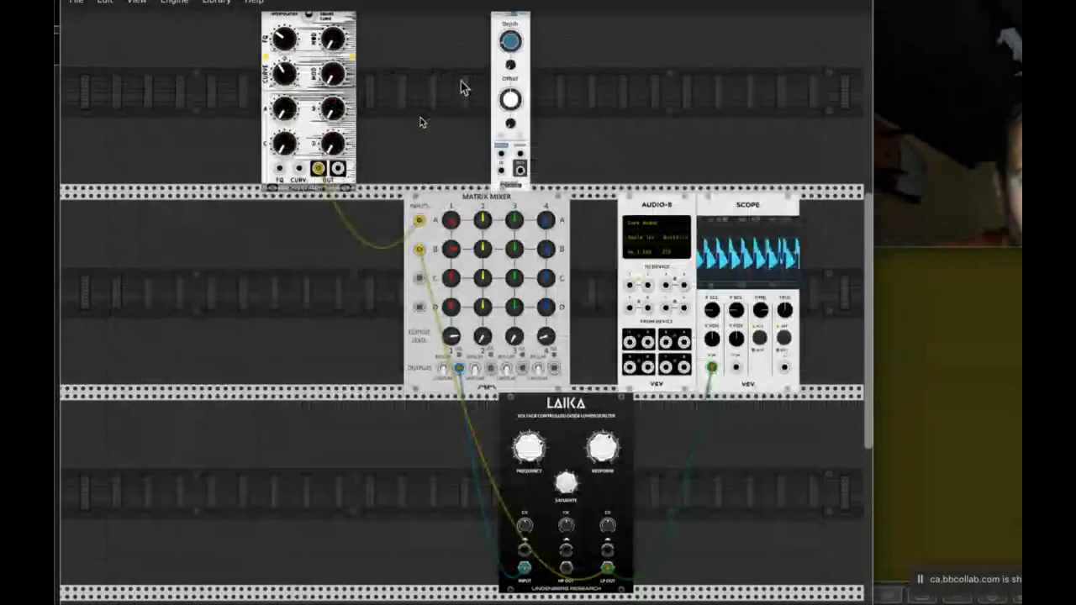
Step: Move the Folding module along the JONG VCO's row so it sits above the Scope
{"action": "scroll", "coordinate": [509, 83], "scroll_direction": "up", "scroll_amount": 2}
{"action": "left_click_drag", "start_coordinate": [503, 104], "coordinate": [631, 92]}
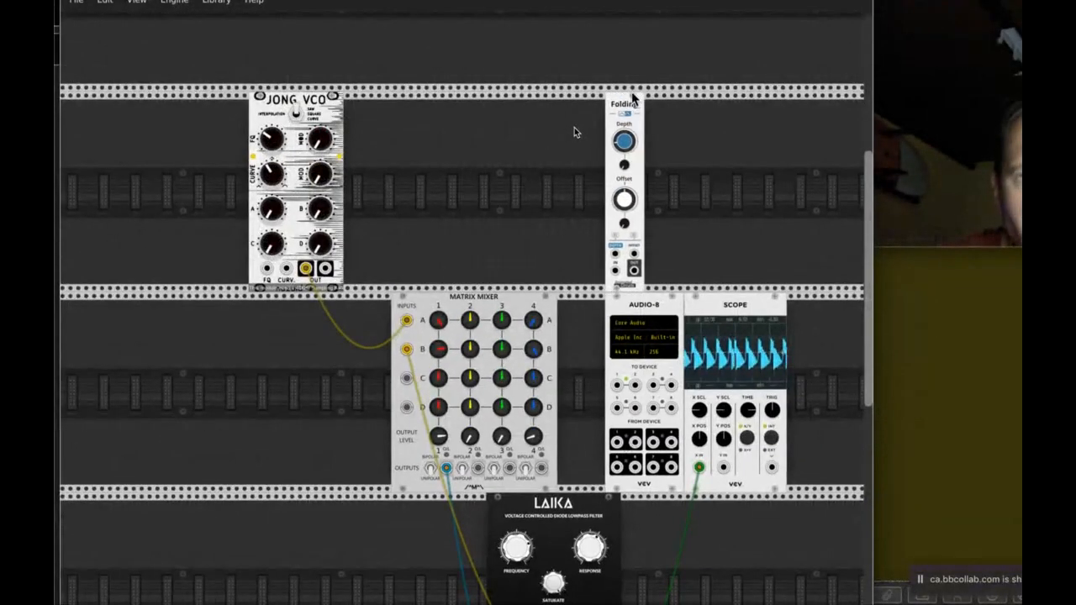
{"action": "scroll", "coordinate": [631, 93], "scroll_direction": "right", "scroll_amount": 2}
{"action": "scroll", "coordinate": [574, 132], "scroll_direction": "right", "scroll_amount": 3}
{"action": "scroll", "coordinate": [546, 210], "scroll_direction": "up", "scroll_amount": 1}
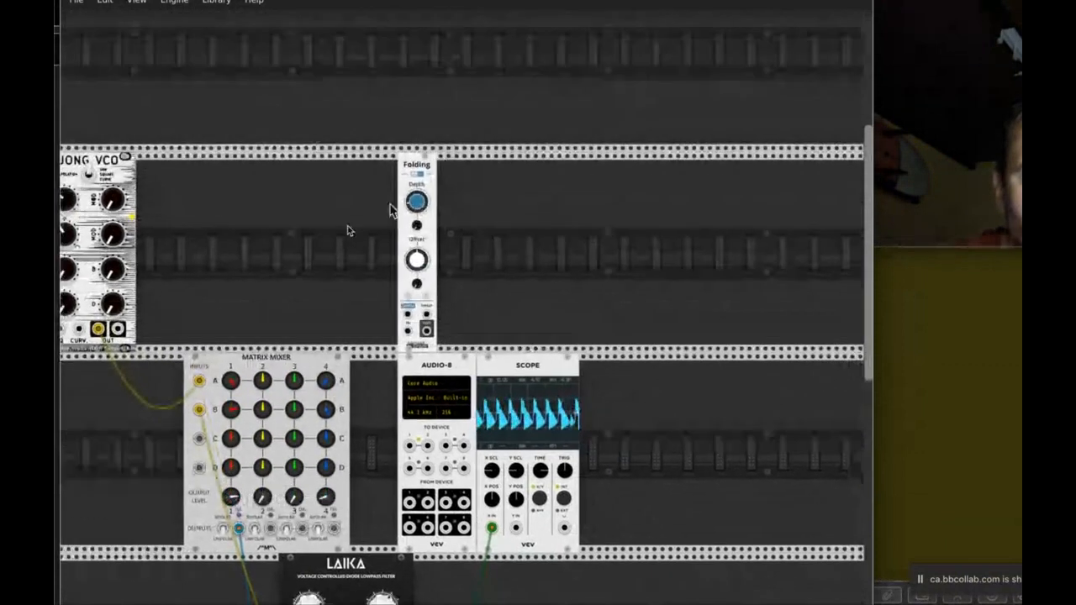
{"action": "left_click_drag", "start_coordinate": [422, 168], "coordinate": [531, 147]}
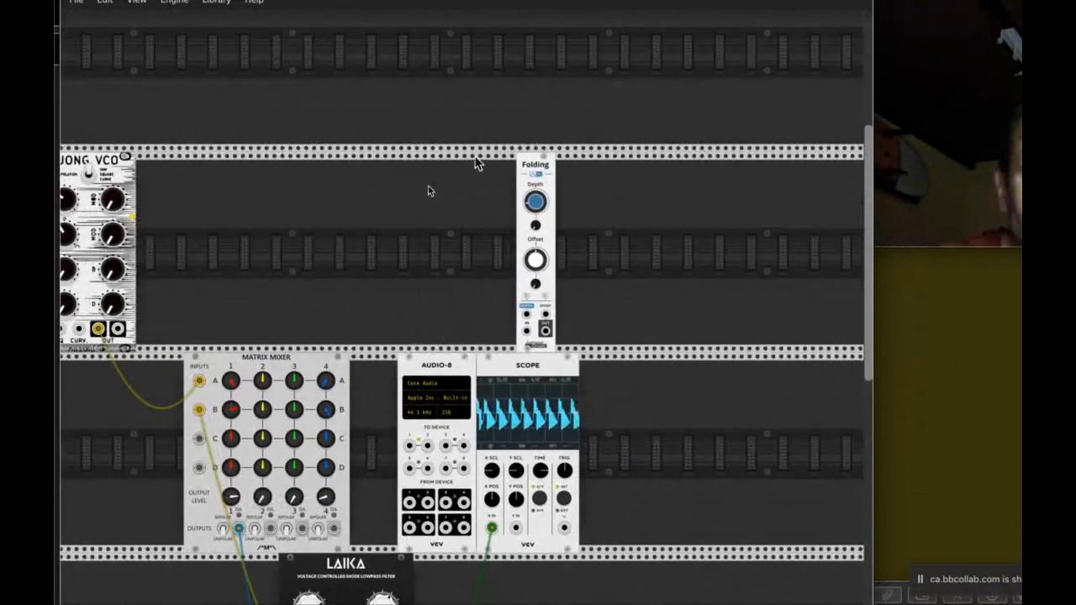
Step: Add VCV's VCO-1 and Scope modules from the module library, one on each side of the Folding module
{"action": "right_click", "coordinate": [302, 225]}
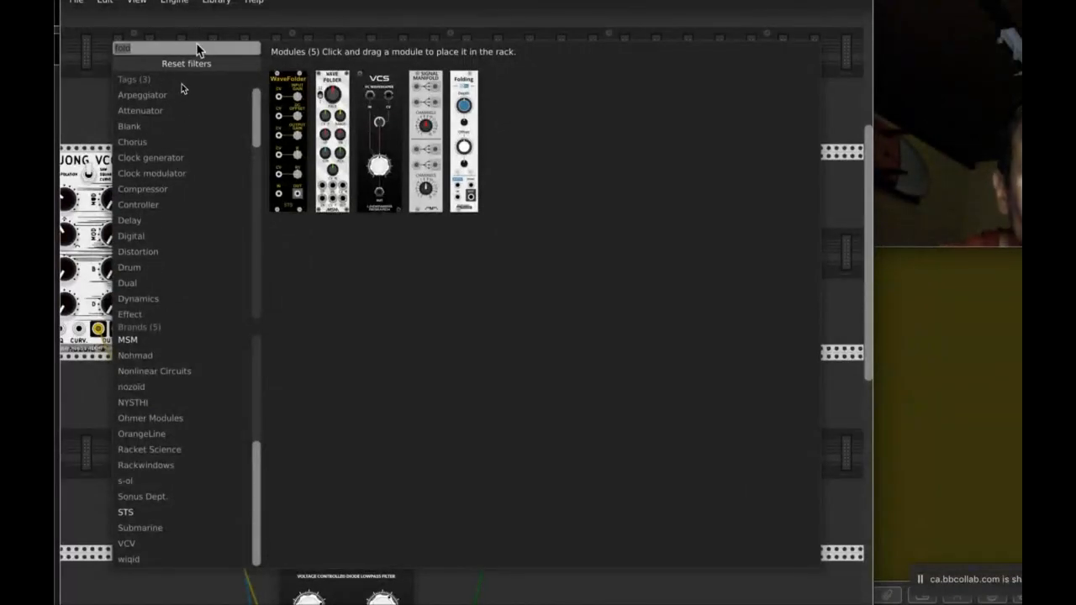
{"action": "left_click", "coordinate": [196, 64]}
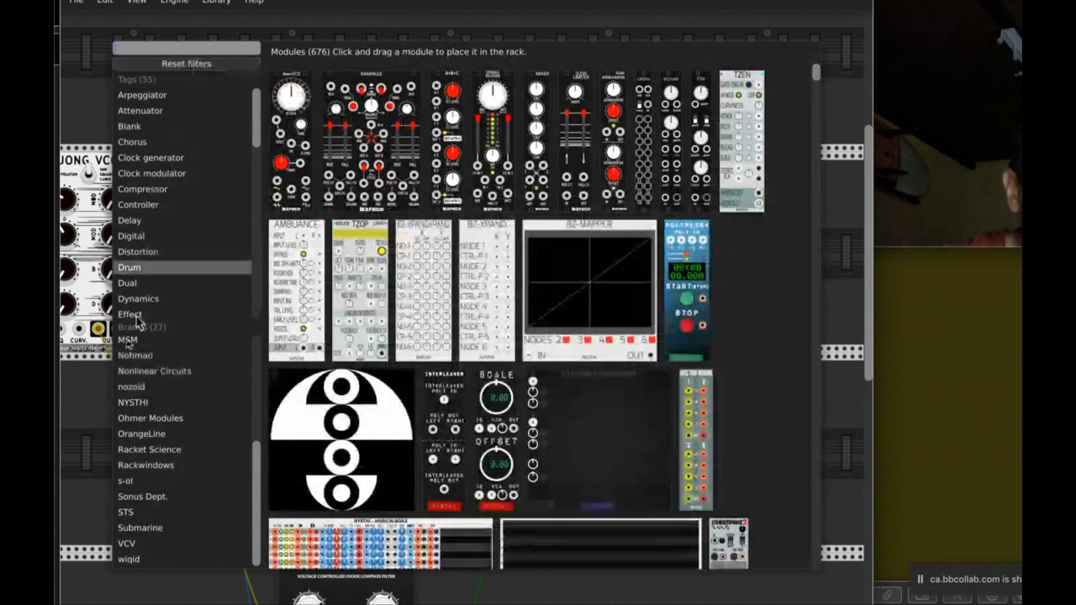
{"action": "left_click", "coordinate": [131, 543]}
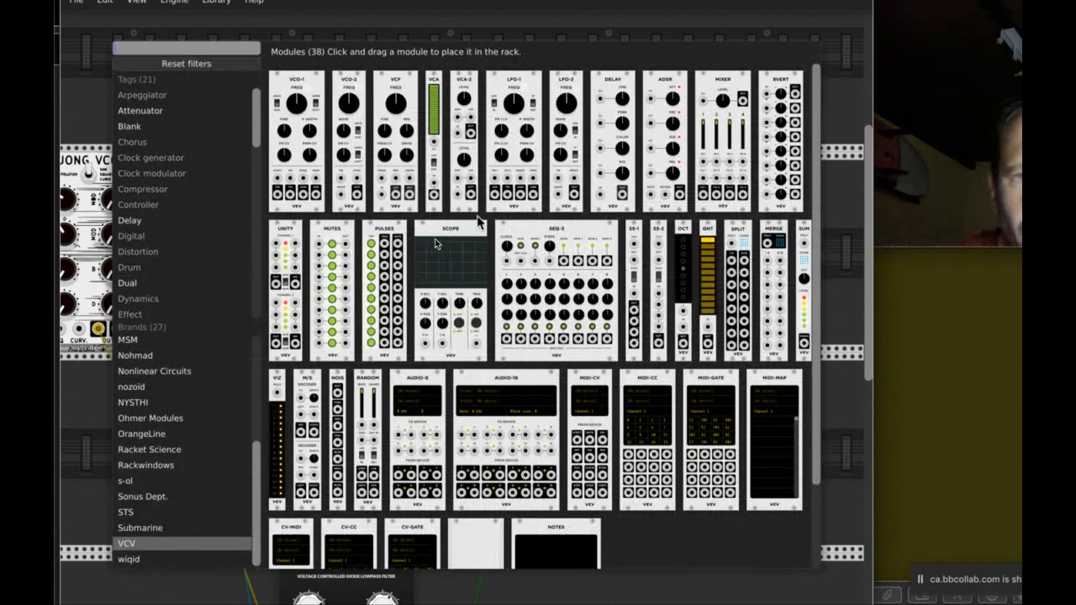
{"action": "left_click", "coordinate": [304, 89]}
{"action": "left_click_drag", "start_coordinate": [336, 172], "coordinate": [481, 221]}
{"action": "right_click", "coordinate": [592, 201]}
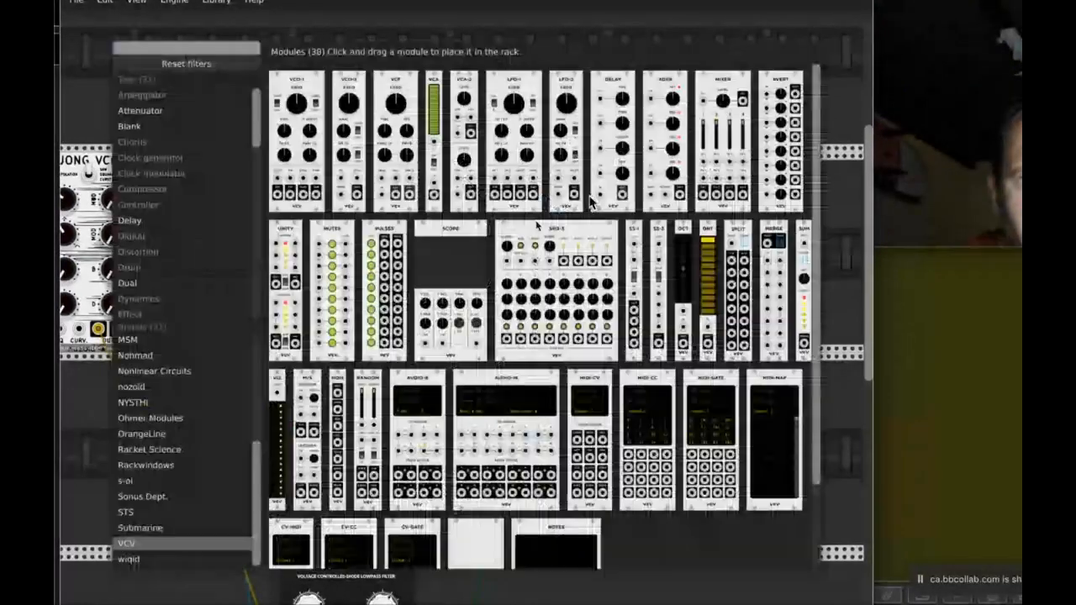
{"action": "key", "text": "Escape"}
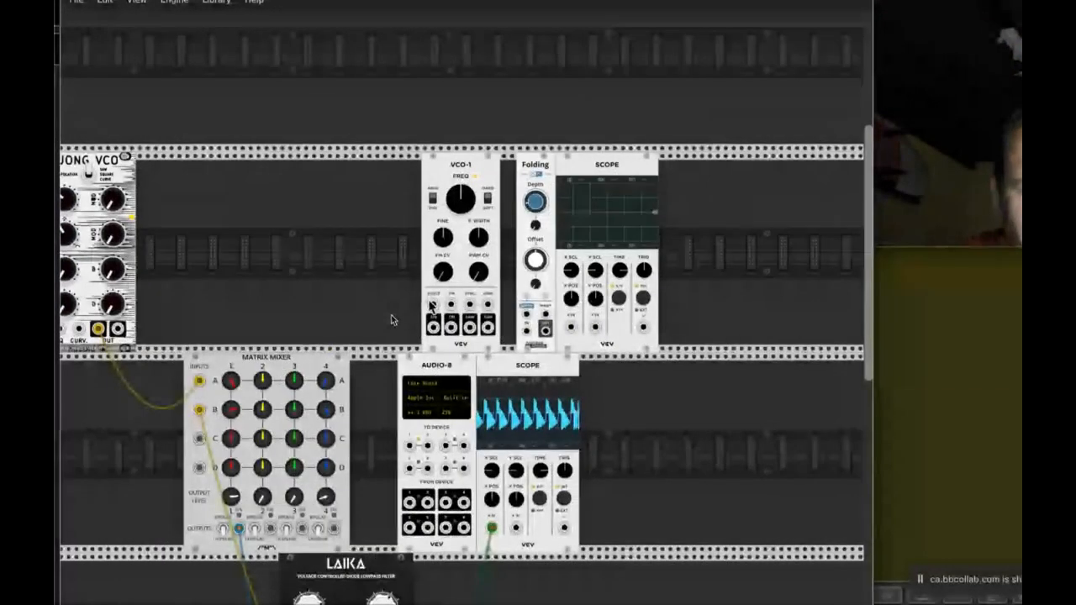
Step: Patch VCO-1's SIN output to the new Scope's X IN, space the Scope away from Folding, and adjust its TIME
{"action": "left_click_drag", "start_coordinate": [433, 327], "coordinate": [571, 329]}
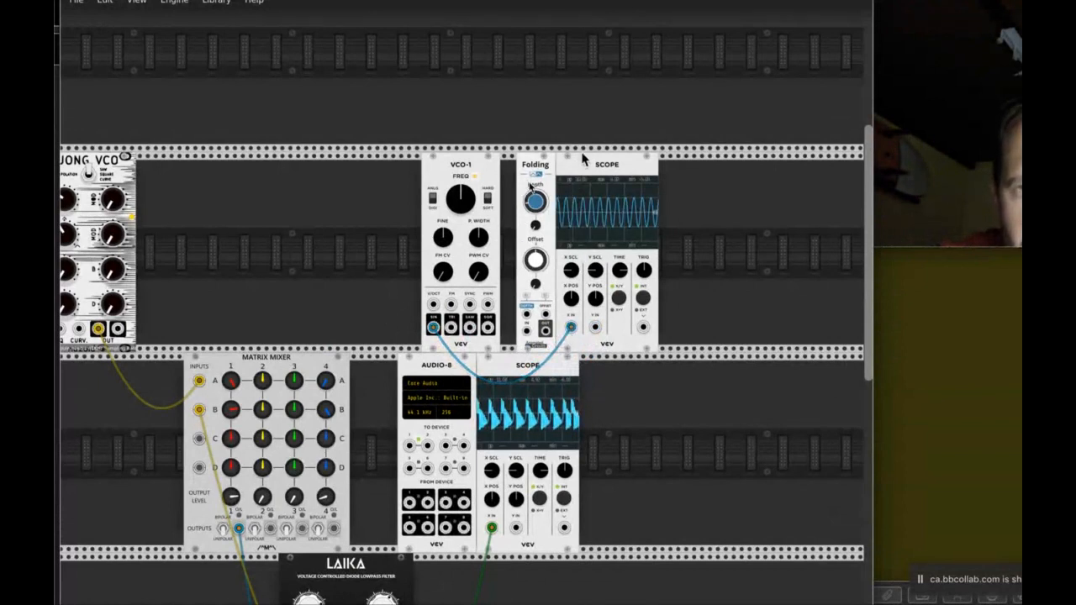
{"action": "left_click_drag", "start_coordinate": [580, 161], "coordinate": [595, 163]}
{"action": "left_click_drag", "start_coordinate": [636, 269], "coordinate": [635, 264]}
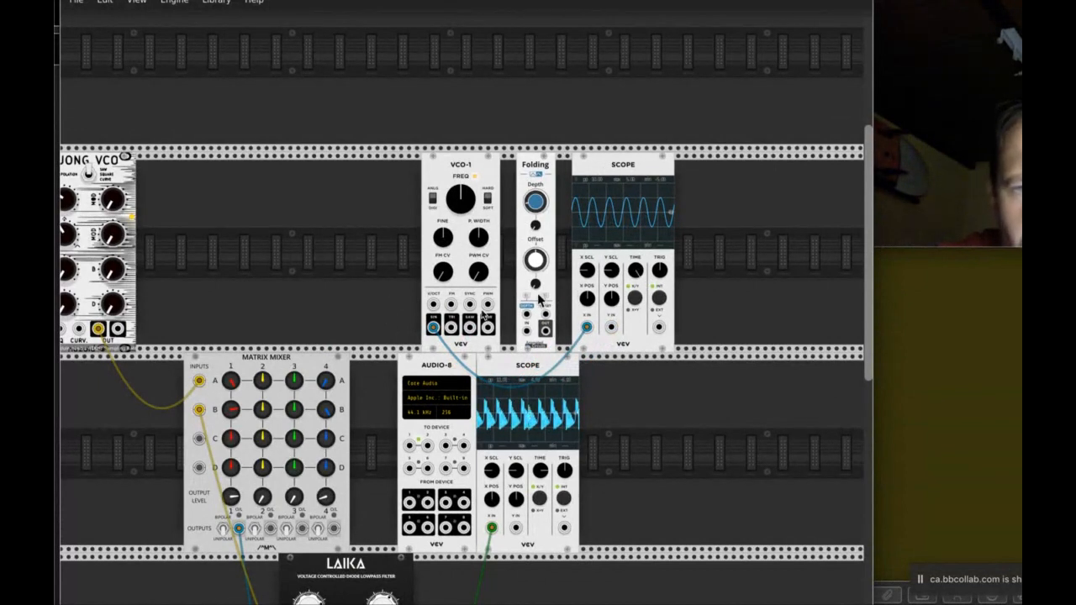
Step: Patch VCO-1's SIN through Folding to the Scope's Y IN, raise the Scope's X POS, and lower VCO-1's FREQ slightly
{"action": "mouse_move", "coordinate": [432, 327]}
{"action": "left_mouse_down"}
{"action": "mouse_move", "coordinate": [522, 343]}
{"action": "mouse_move", "coordinate": [526, 331]}
{"action": "mouse_move", "coordinate": [610, 327]}
{"action": "left_mouse_up"}
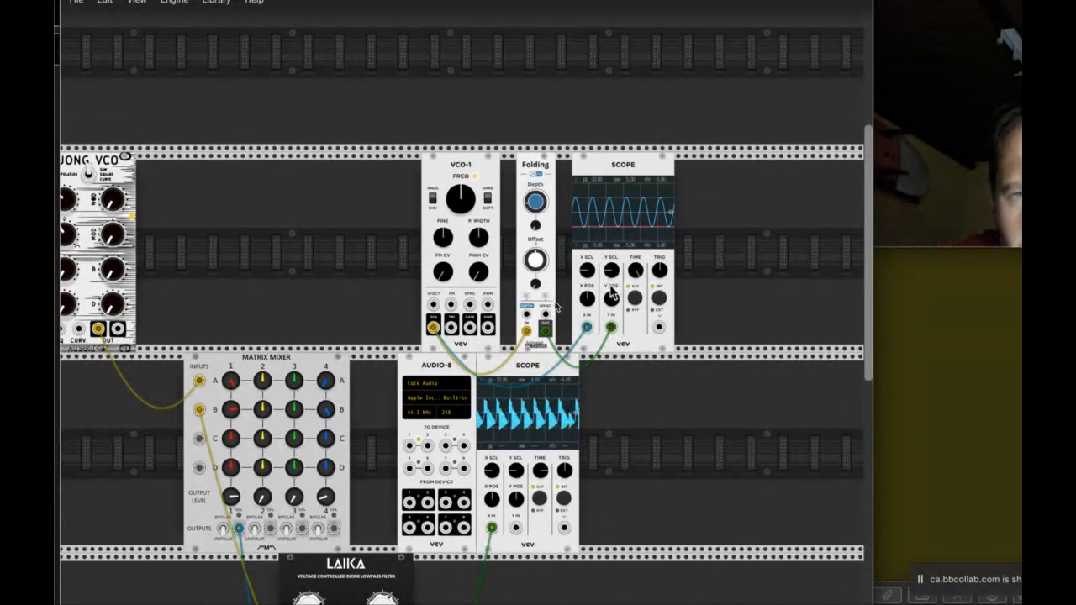
{"action": "left_click_drag", "start_coordinate": [587, 297], "coordinate": [587, 268]}
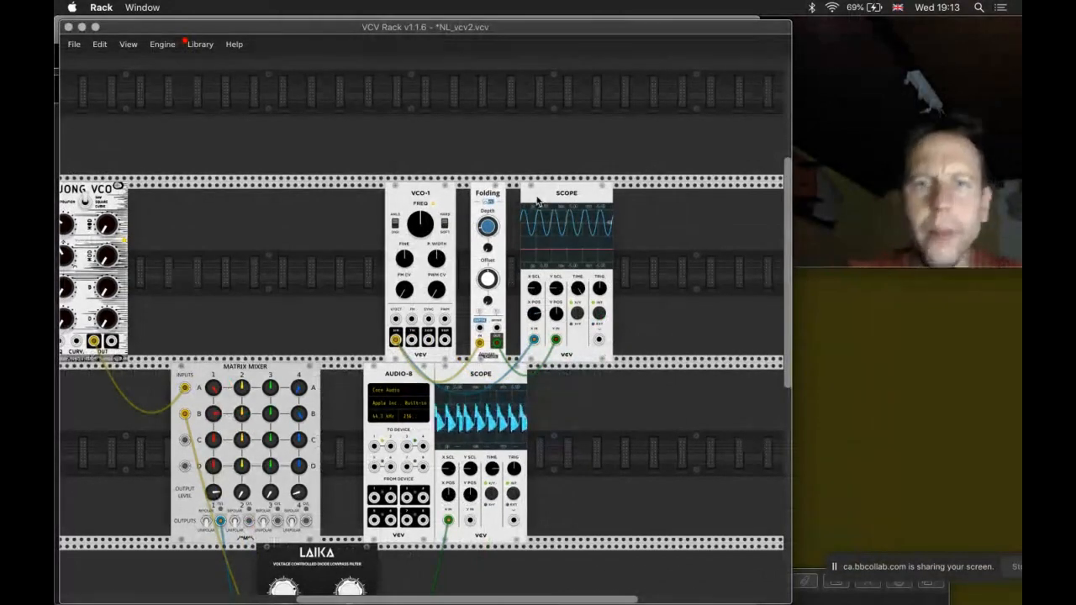
{"action": "key", "text": "super+equal"}
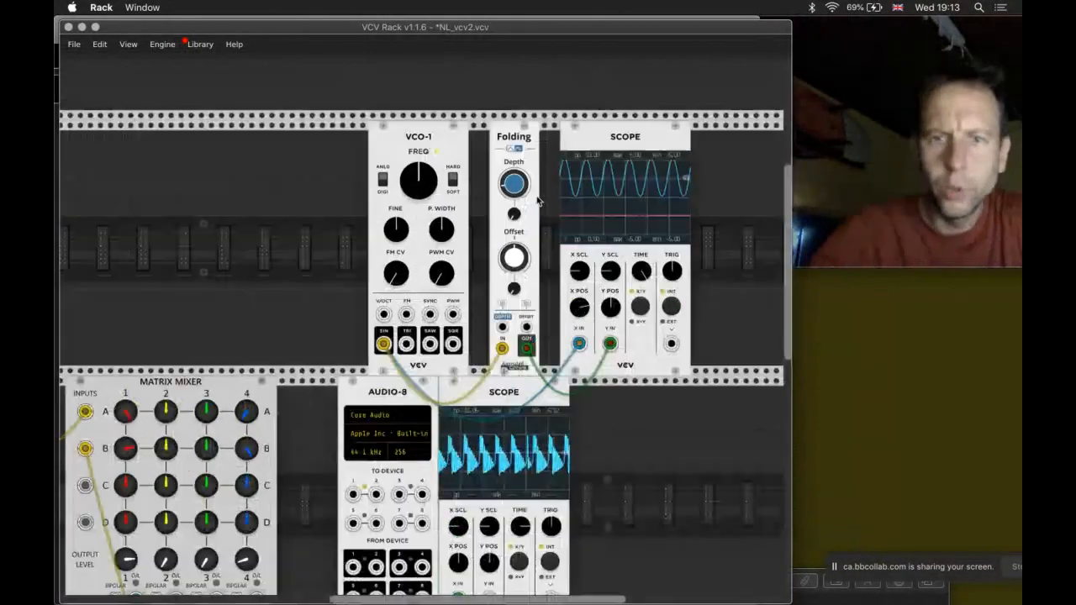
{"action": "scroll", "coordinate": [537, 200], "scroll_direction": "right", "scroll_amount": 3}
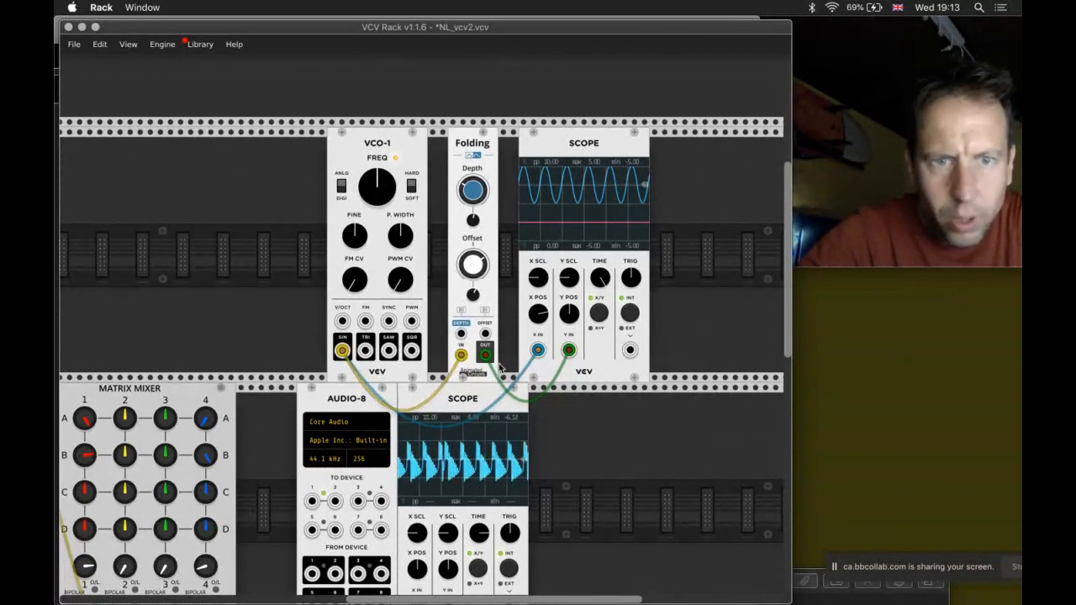
{"action": "left_click_drag", "start_coordinate": [389, 179], "coordinate": [494, 166]}
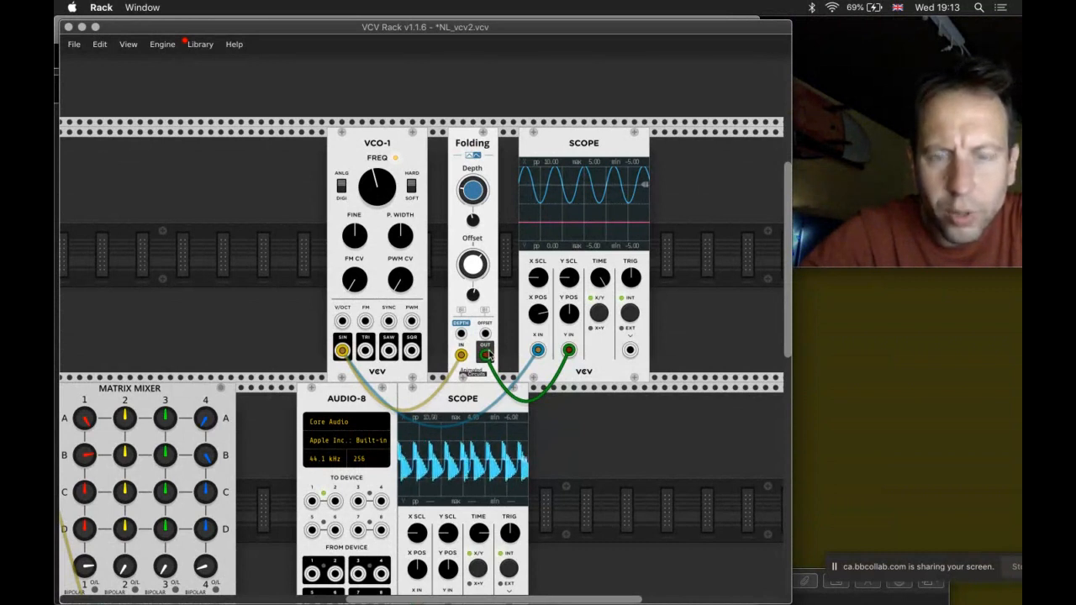
Step: Move the Scope farther from VCO-1 and replace the Folding module with the MSM Wavefolder, searching the library for "folder"
{"action": "left_click_drag", "start_coordinate": [598, 145], "coordinate": [698, 144]}
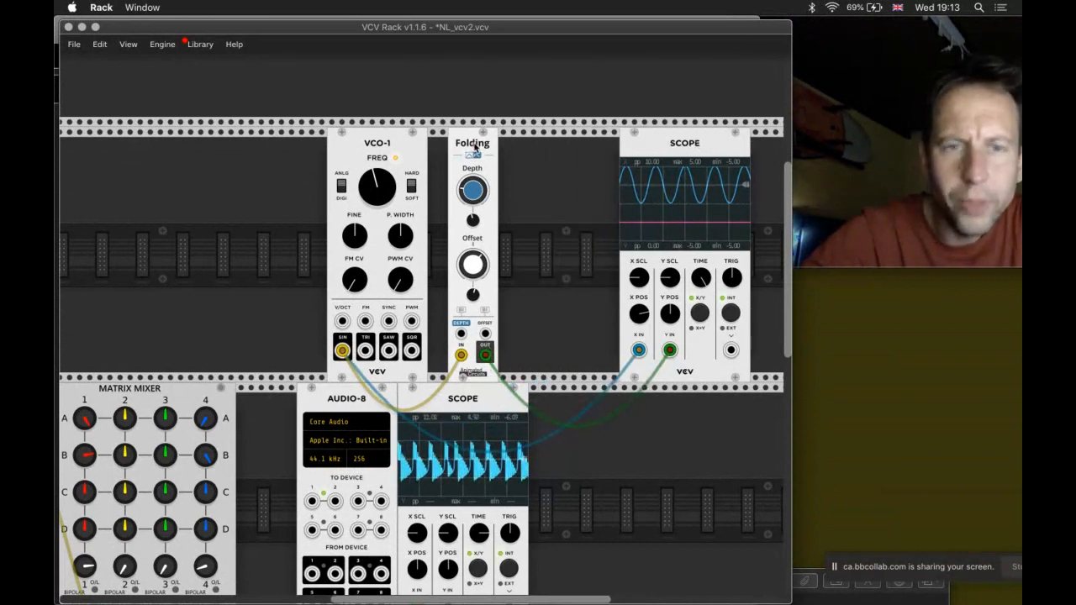
{"action": "key", "text": "BackSpace"}
{"action": "right_click", "coordinate": [488, 219]}
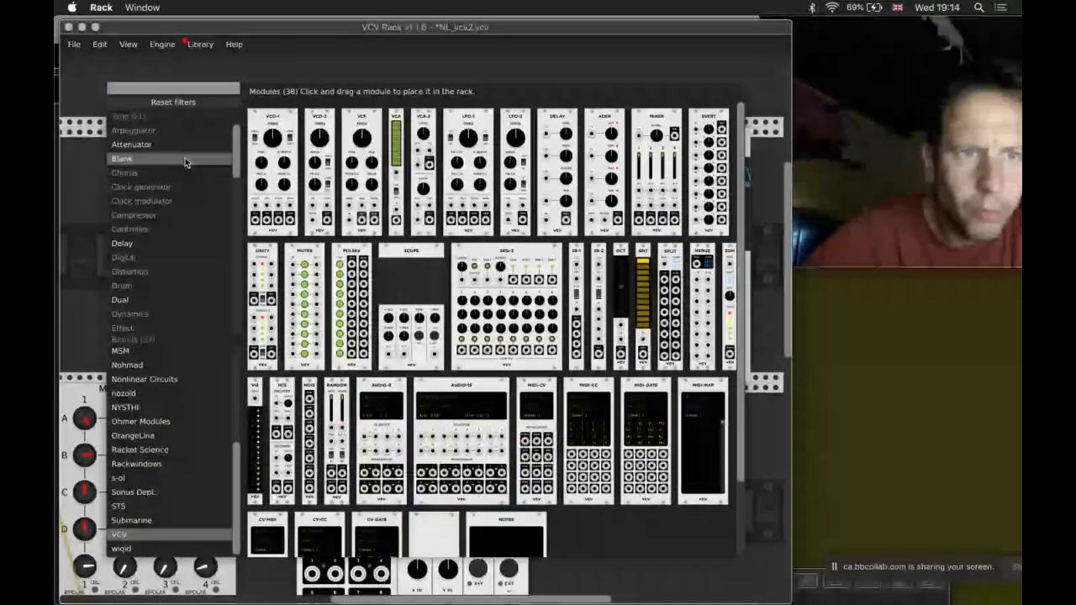
{"action": "left_click", "coordinate": [161, 105]}
{"action": "left_click", "coordinate": [181, 87]}
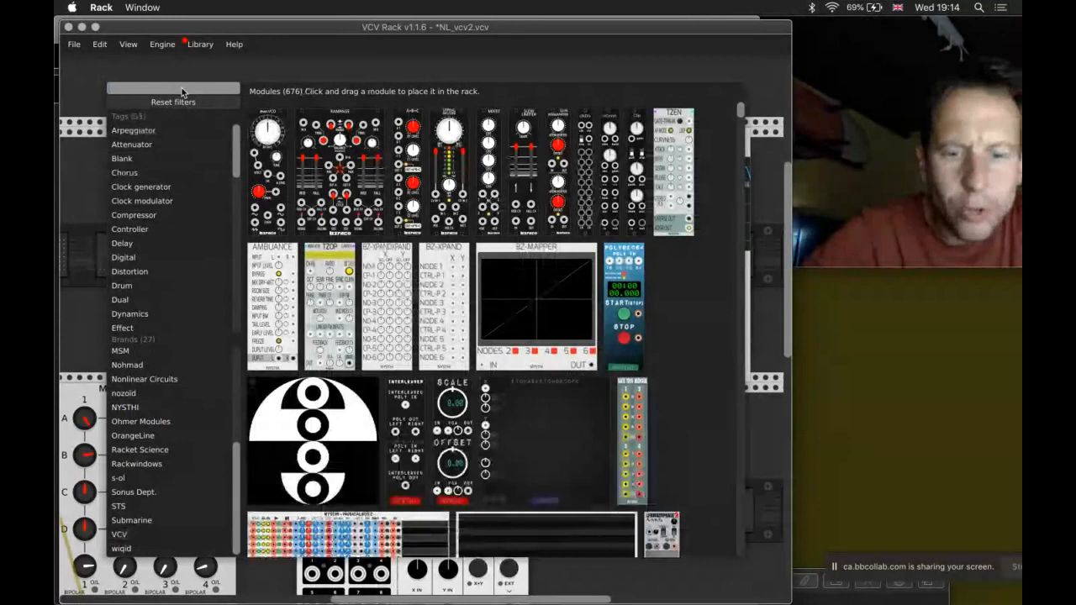
{"action": "type", "text": "folder"}
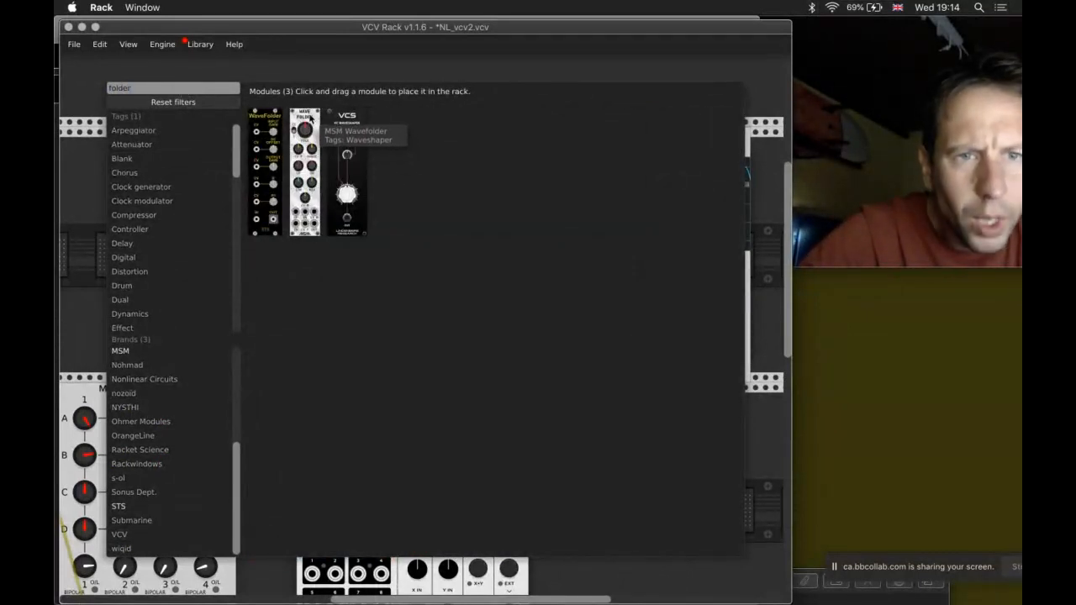
{"action": "left_click", "coordinate": [305, 120]}
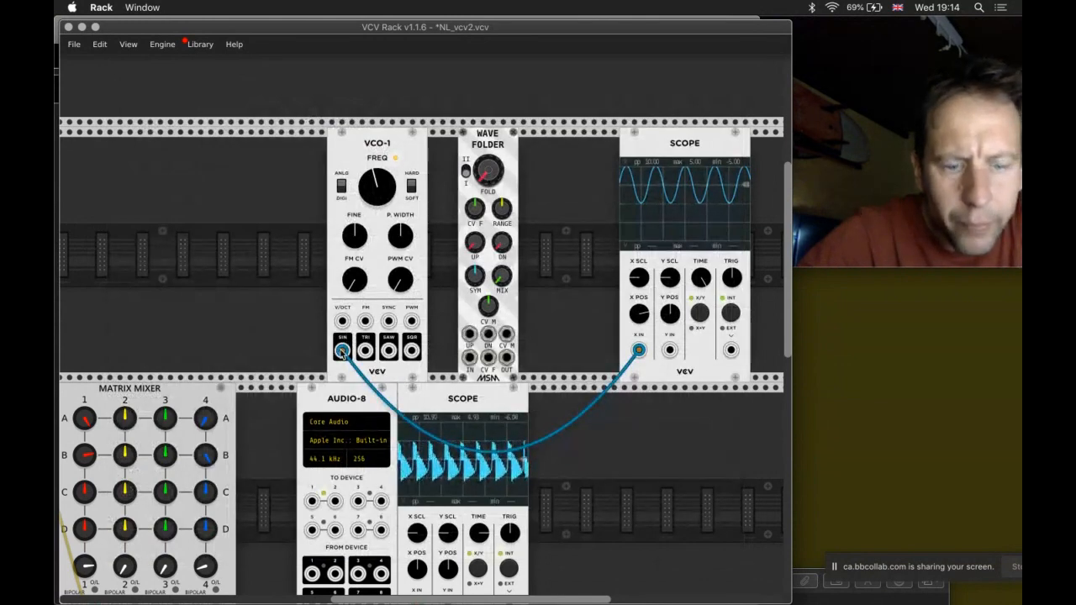
Step: Patch VCO-1's SIN into the Wavefolder's IN and its OUT into the Scope's Y IN, and lower the Scope's Y POS
{"action": "left_click_drag", "start_coordinate": [342, 351], "coordinate": [668, 352]}
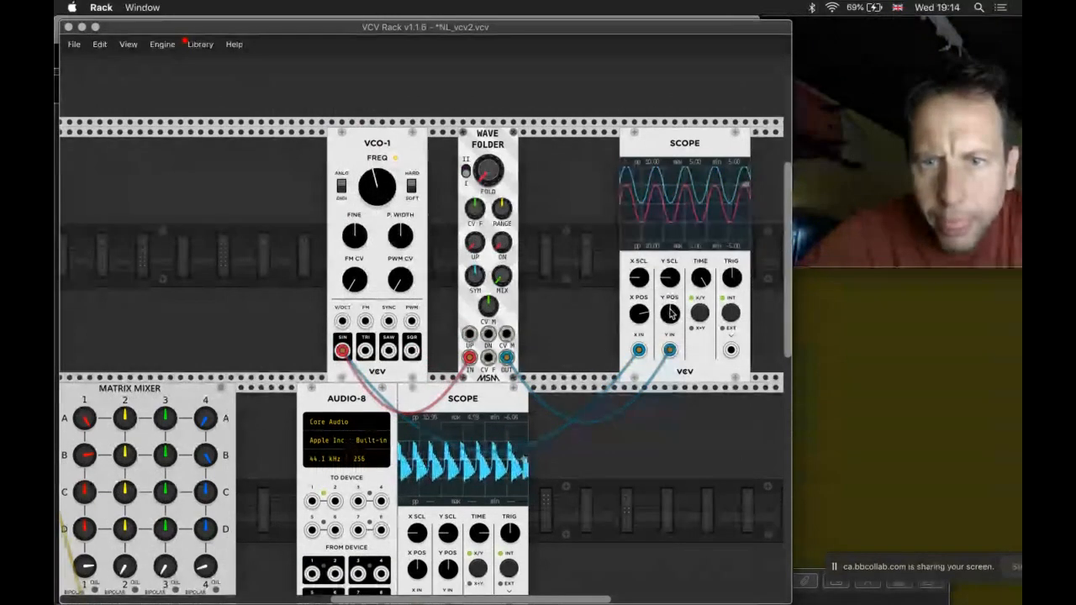
{"action": "scroll", "coordinate": [641, 319], "scroll_direction": "right", "scroll_amount": 3}
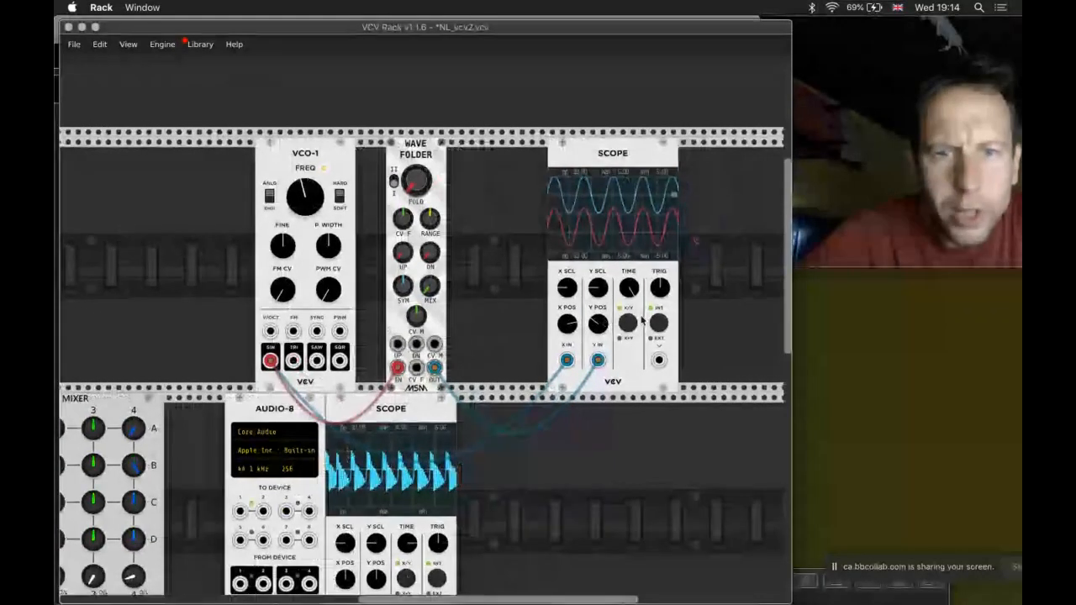
{"action": "scroll", "coordinate": [470, 271], "scroll_direction": "right", "scroll_amount": 2}
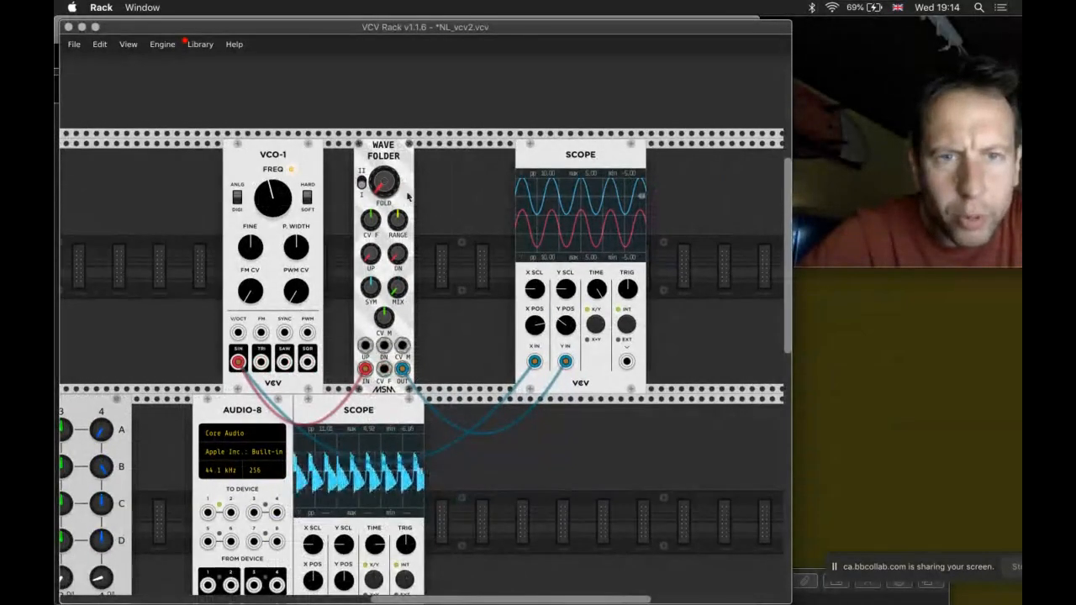
Step: Tune the Wavefolder by raising MIX, trying FOLD and returning it to minimum, and adjusting RANGE and SYM
{"action": "mouse_move", "coordinate": [383, 185]}
{"action": "left_mouse_down"}
{"action": "mouse_move", "coordinate": [383, 171]}
{"action": "mouse_move", "coordinate": [383, 187]}
{"action": "left_mouse_up"}
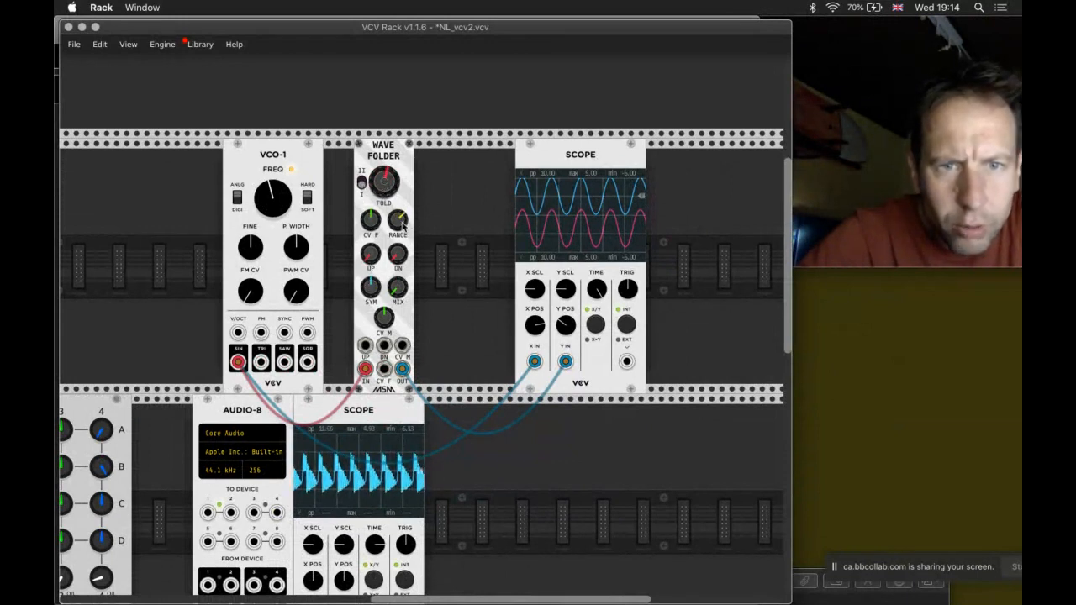
{"action": "left_click_drag", "start_coordinate": [403, 225], "coordinate": [403, 224]}
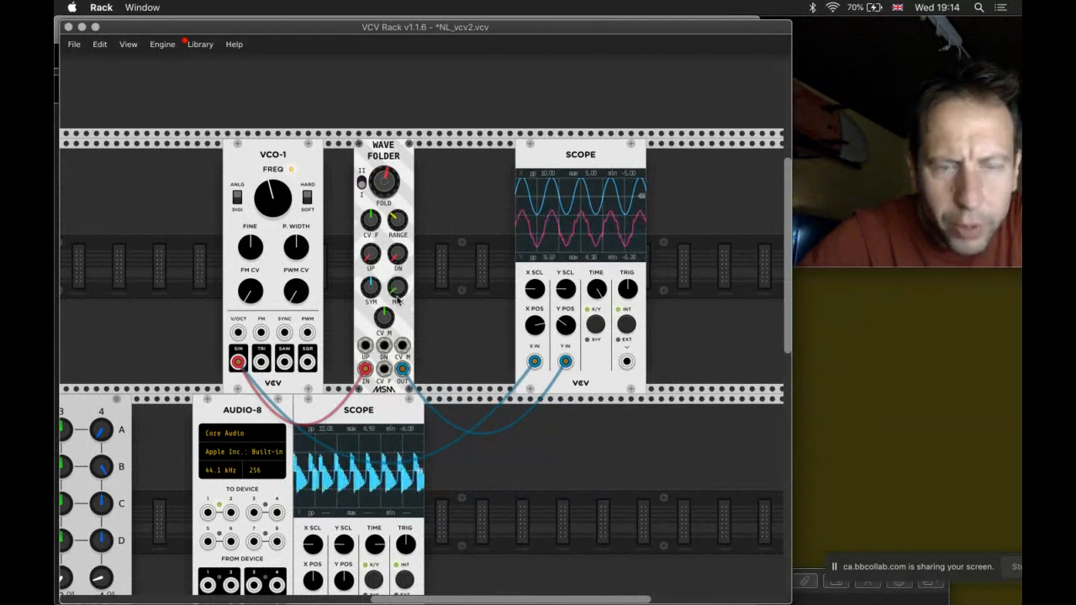
{"action": "left_click_drag", "start_coordinate": [398, 293], "coordinate": [398, 294]}
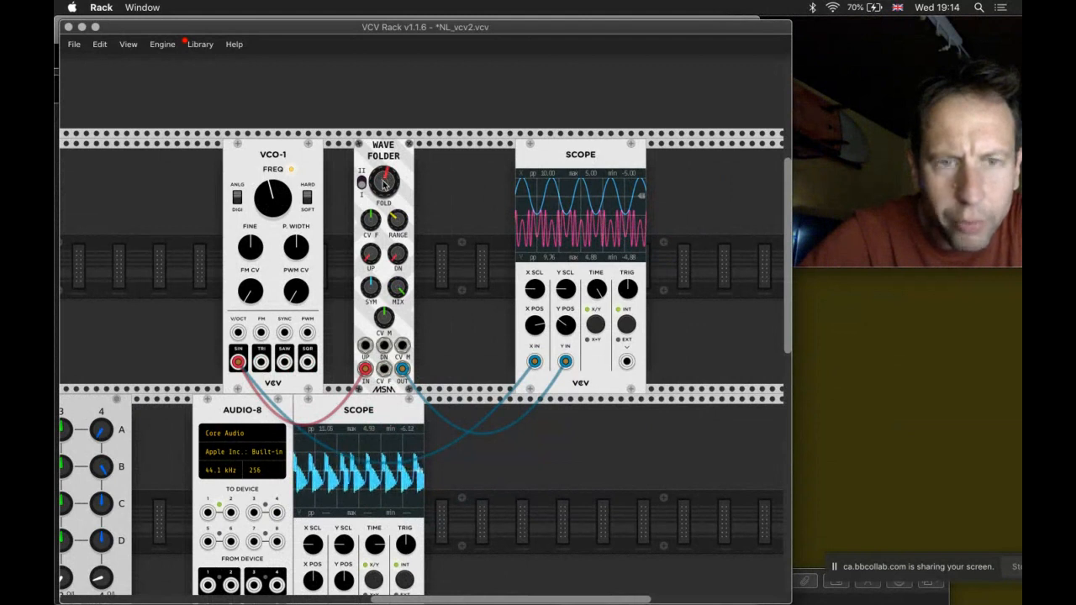
{"action": "left_click_drag", "start_coordinate": [383, 184], "coordinate": [382, 193]}
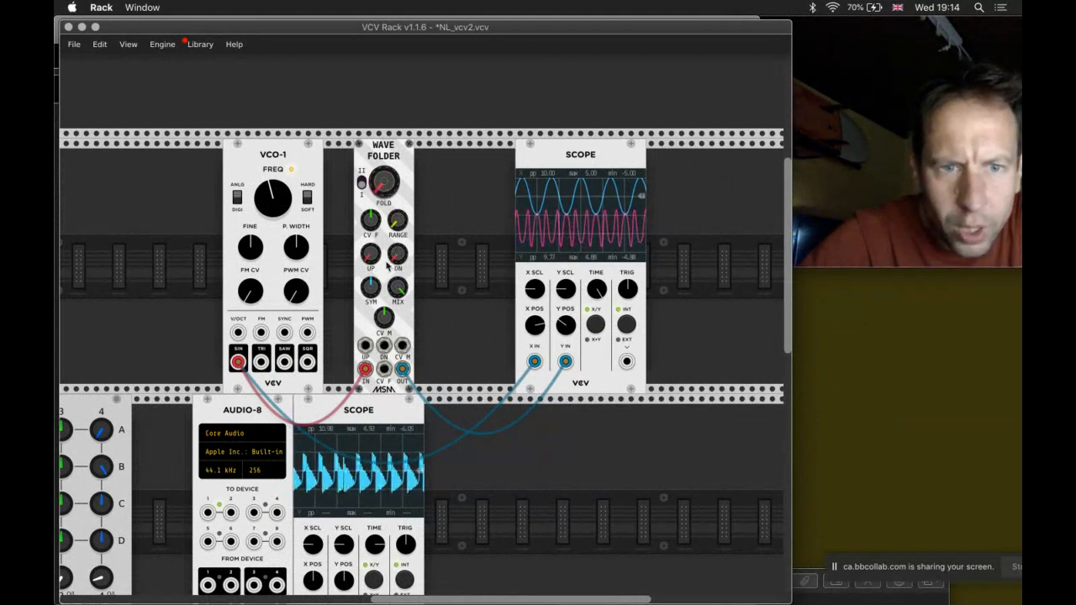
{"action": "left_click_drag", "start_coordinate": [382, 190], "coordinate": [381, 192]}
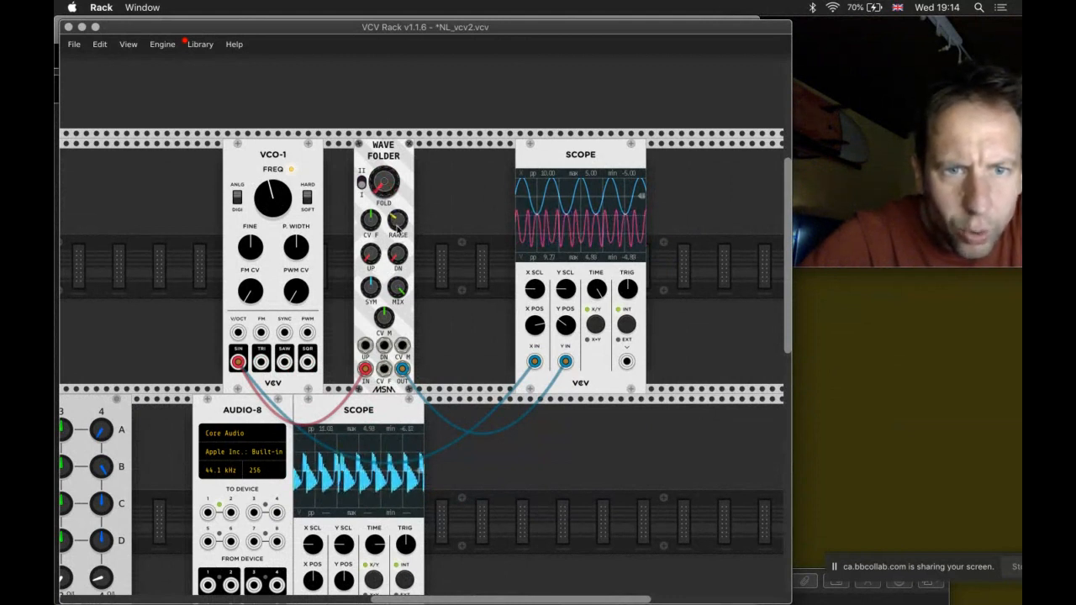
{"action": "left_click_drag", "start_coordinate": [397, 225], "coordinate": [399, 227]}
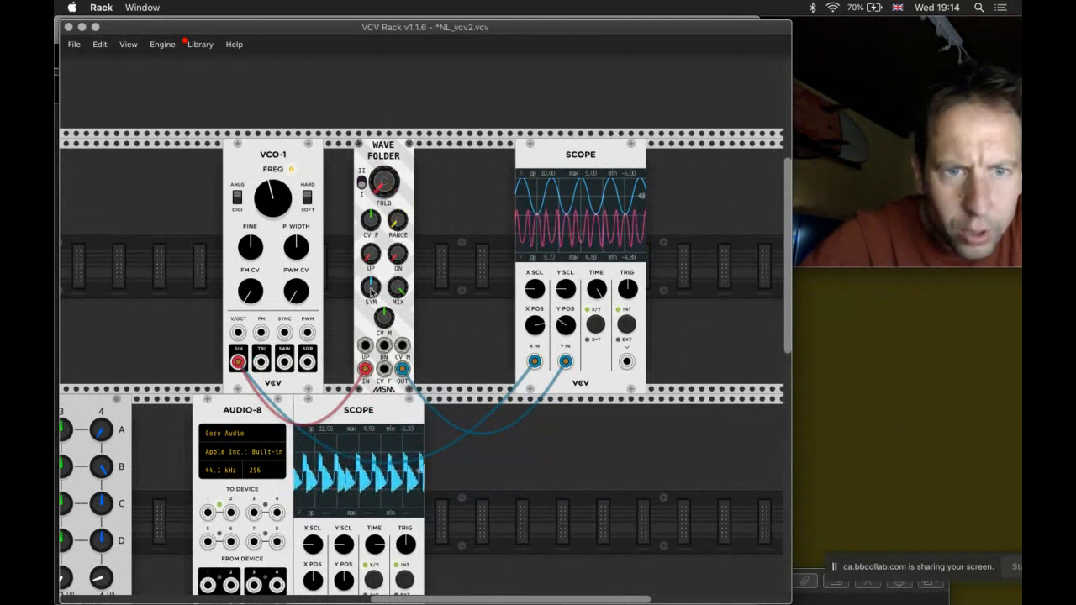
{"action": "left_click_drag", "start_coordinate": [371, 290], "coordinate": [371, 290]}
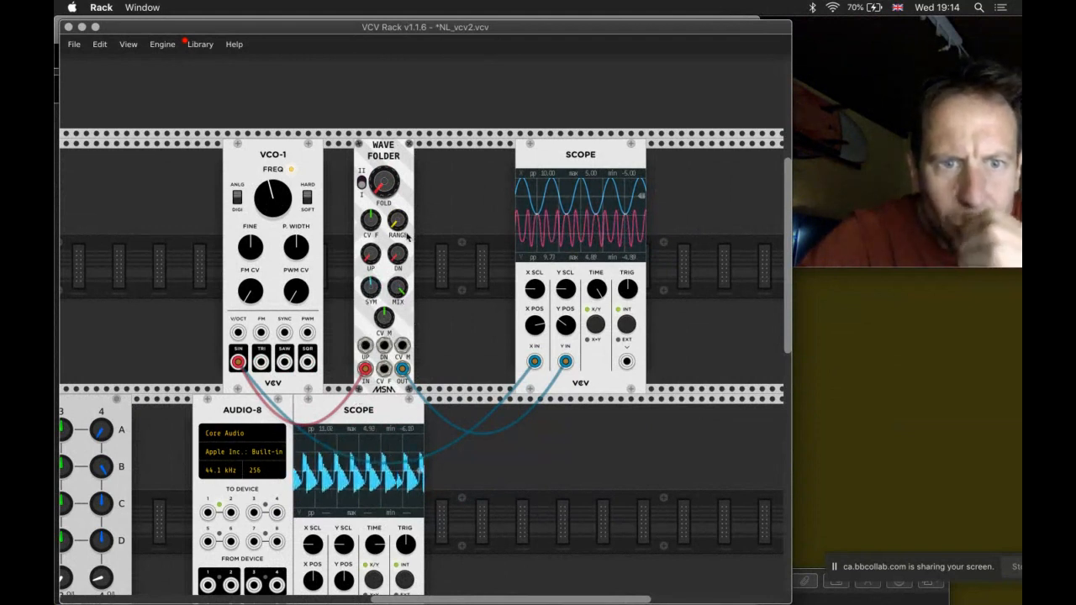
Step: Move VCO-1 away from the Wavefolder and add VCV's VCA module in the gap between them
{"action": "left_click_drag", "start_coordinate": [284, 155], "coordinate": [186, 154]}
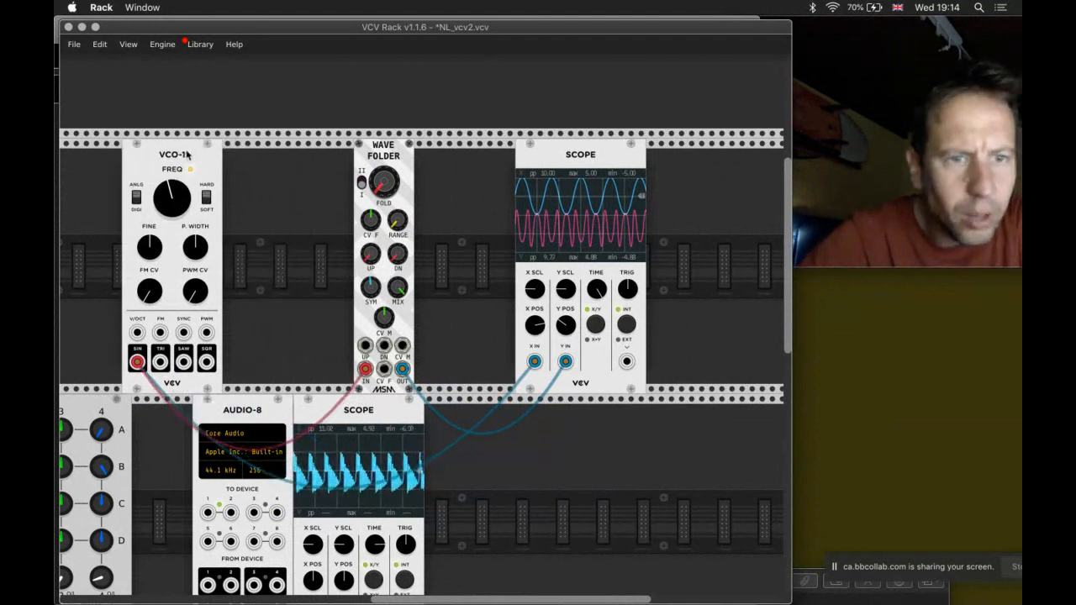
{"action": "right_click", "coordinate": [277, 196]}
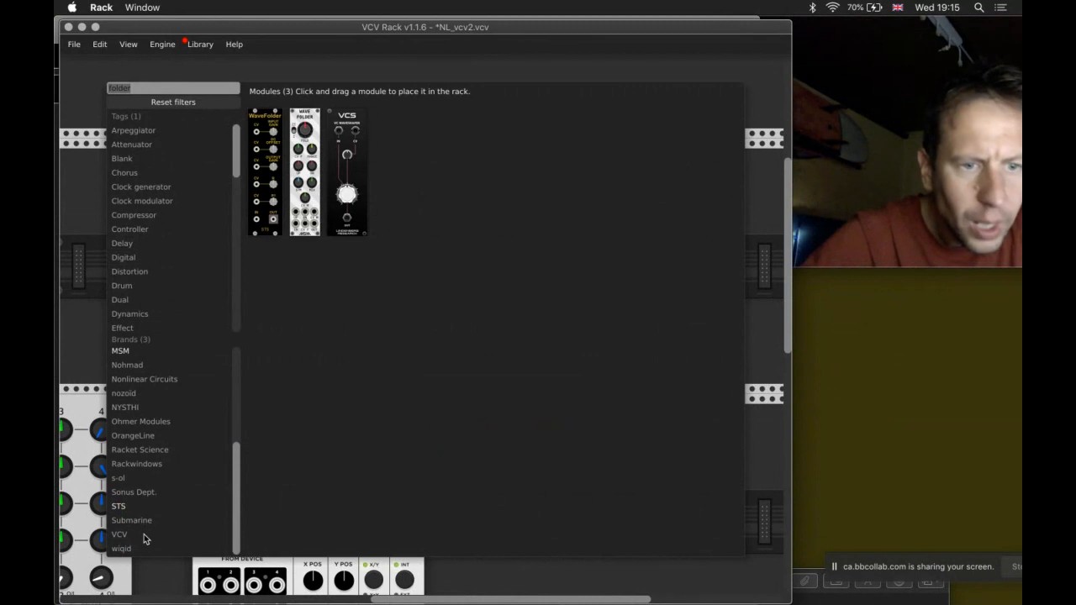
{"action": "left_click", "coordinate": [196, 103]}
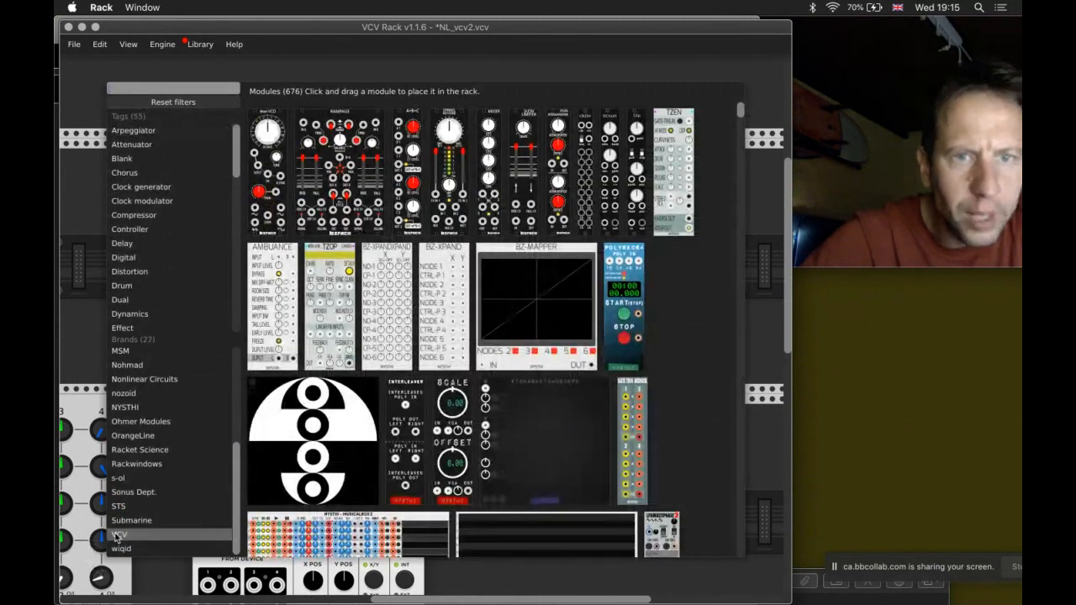
{"action": "left_click", "coordinate": [119, 534]}
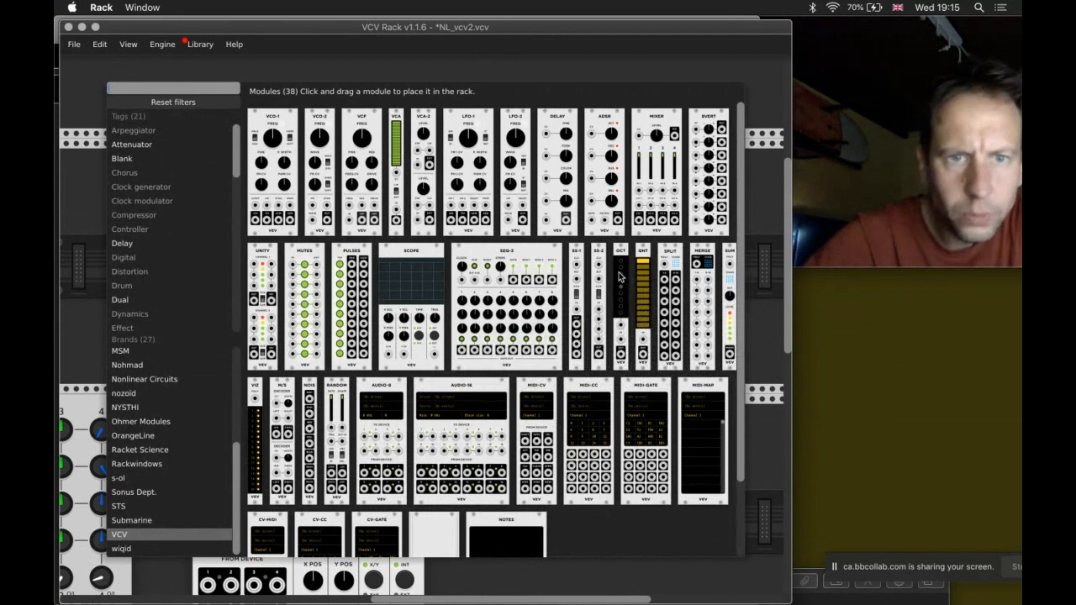
{"action": "left_click", "coordinate": [398, 139]}
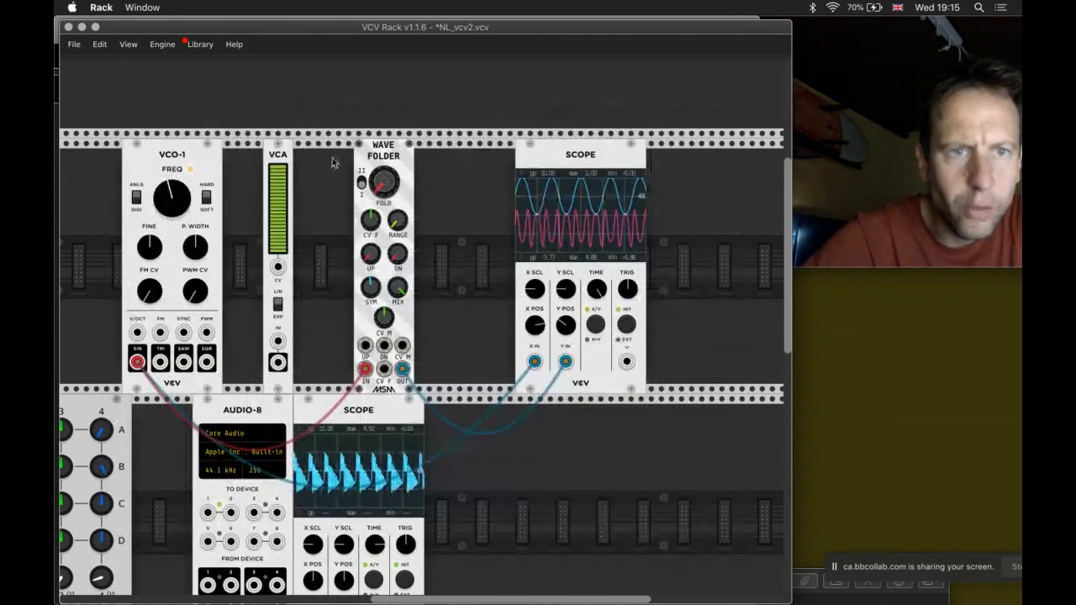
Step: Route VCO-1's SIN through the VCA into the Wavefolder's IN and reduce the VCA level to about a third
{"action": "mouse_move", "coordinate": [355, 360]}
{"action": "left_mouse_down"}
{"action": "mouse_move", "coordinate": [353, 374]}
{"action": "mouse_move", "coordinate": [277, 348]}
{"action": "mouse_move", "coordinate": [364, 369]}
{"action": "left_mouse_up"}
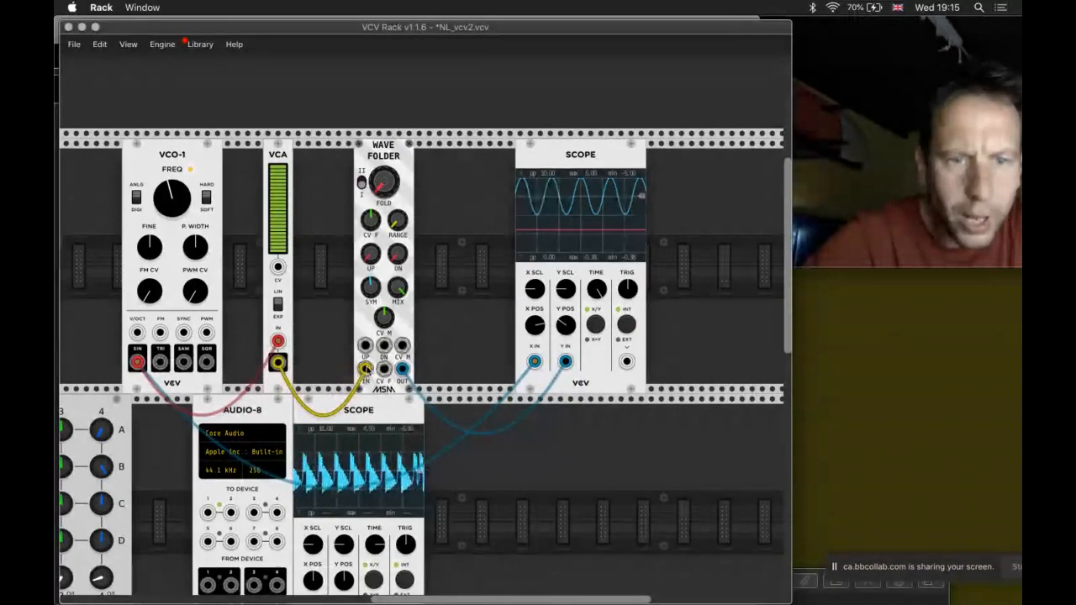
{"action": "left_click_drag", "start_coordinate": [274, 193], "coordinate": [274, 194]}
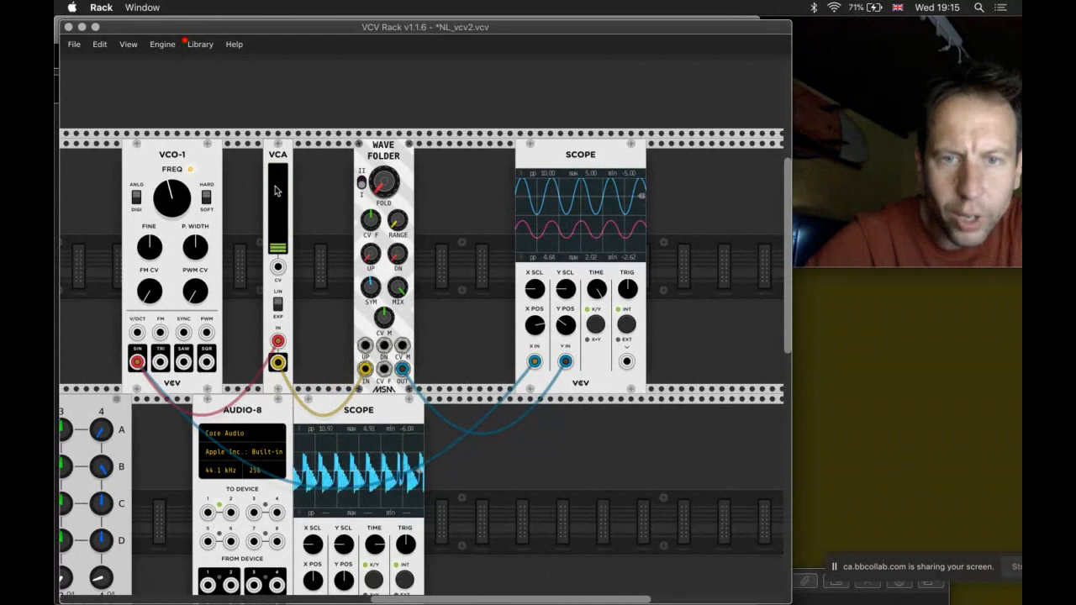
{"action": "left_click_drag", "start_coordinate": [274, 191], "coordinate": [274, 194]}
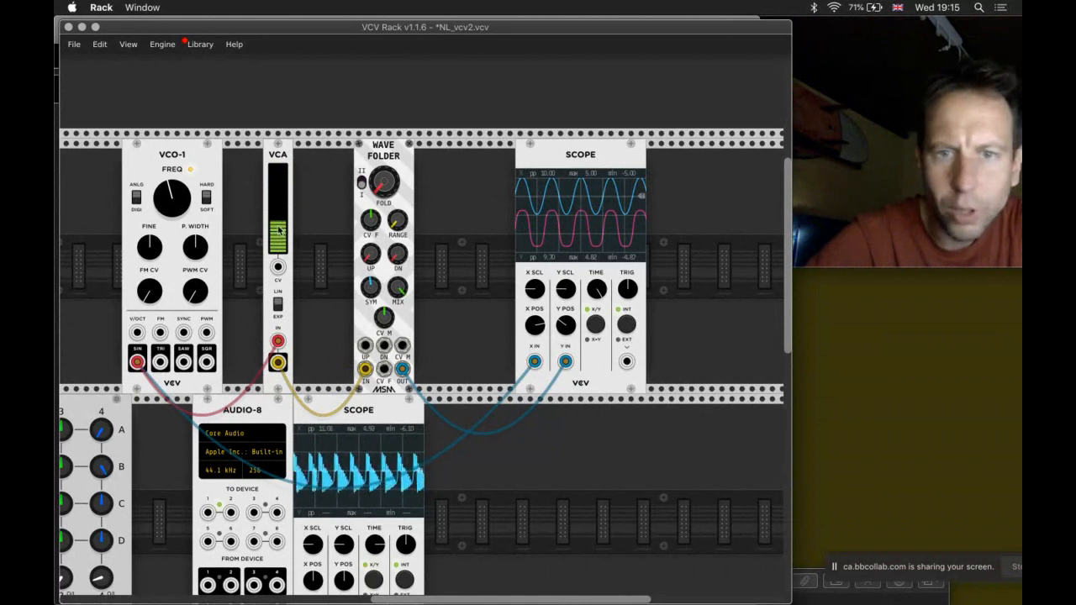
Step: Sweep the VCA level and the Wavefolder's FOLD, settling on a VCA level of about 40% and FOLD just past centre
{"action": "left_click_drag", "start_coordinate": [280, 229], "coordinate": [280, 230]}
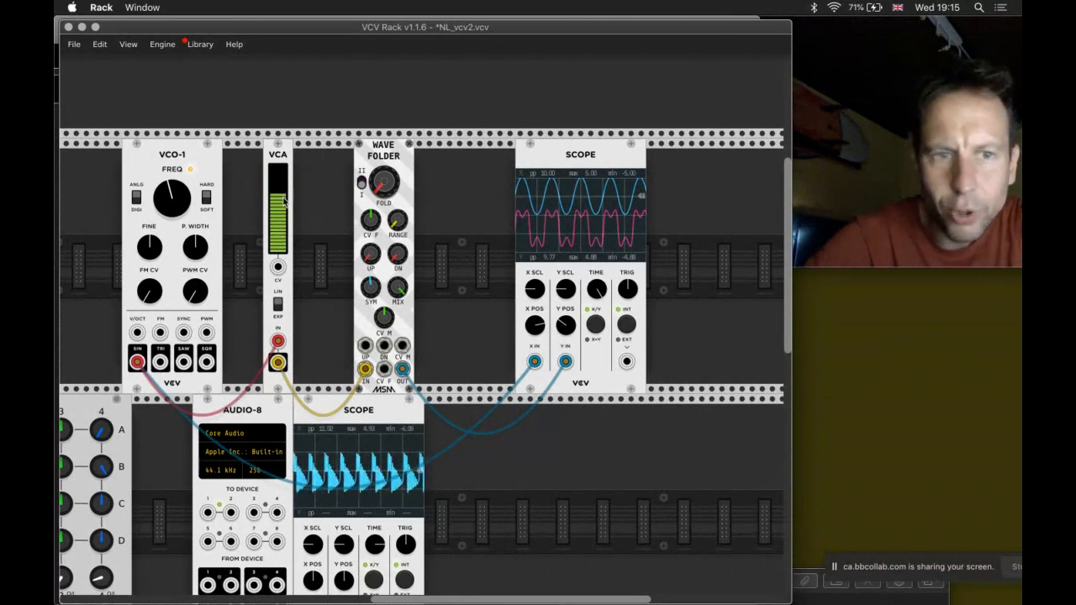
{"action": "left_click_drag", "start_coordinate": [283, 205], "coordinate": [284, 195]}
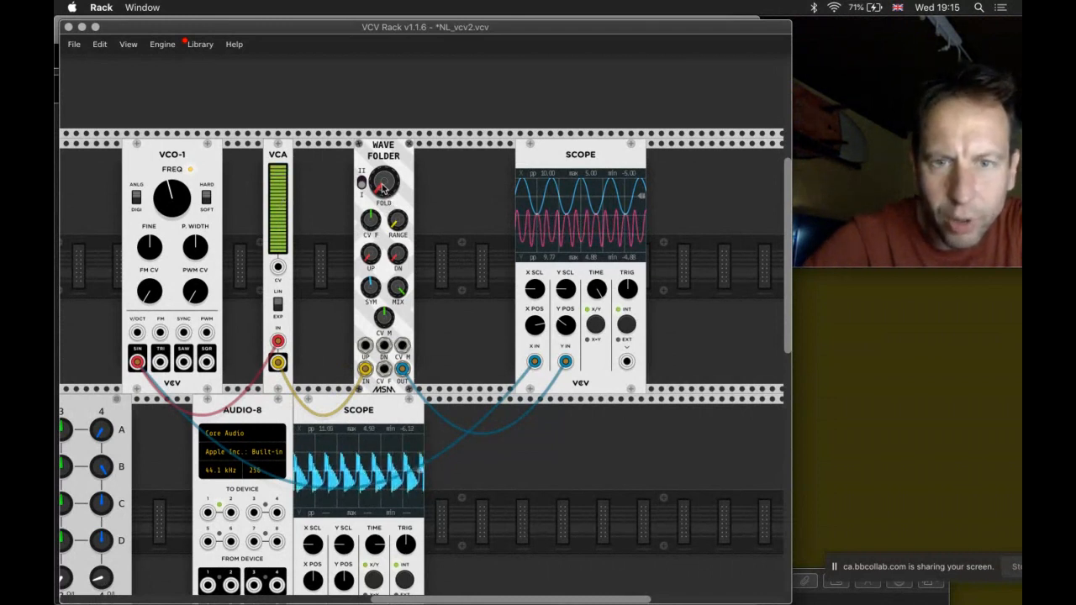
{"action": "left_click_drag", "start_coordinate": [382, 188], "coordinate": [383, 188]}
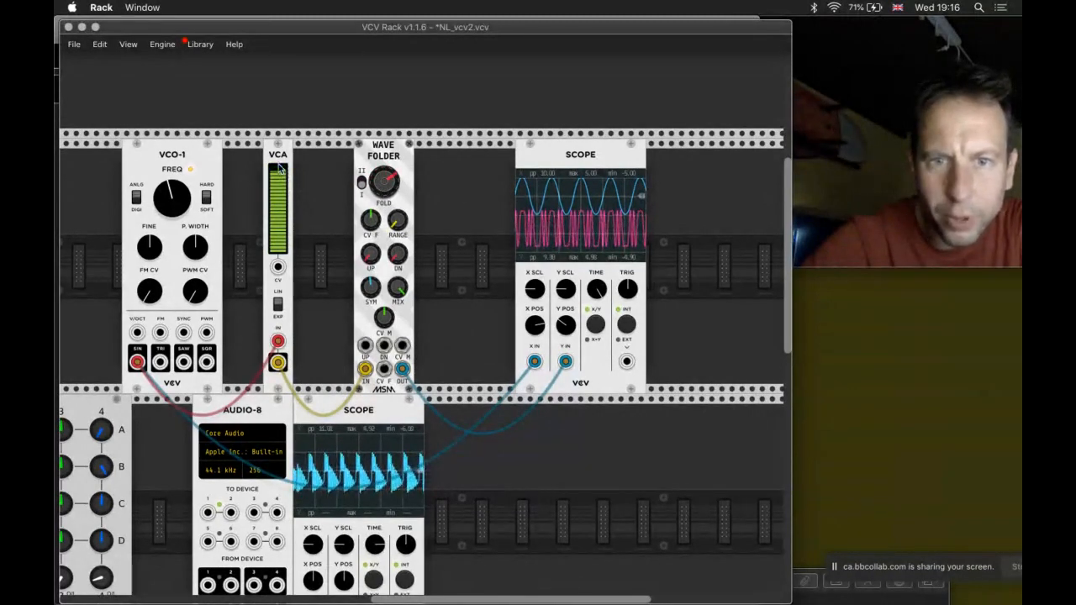
{"action": "left_click_drag", "start_coordinate": [280, 168], "coordinate": [280, 168]}
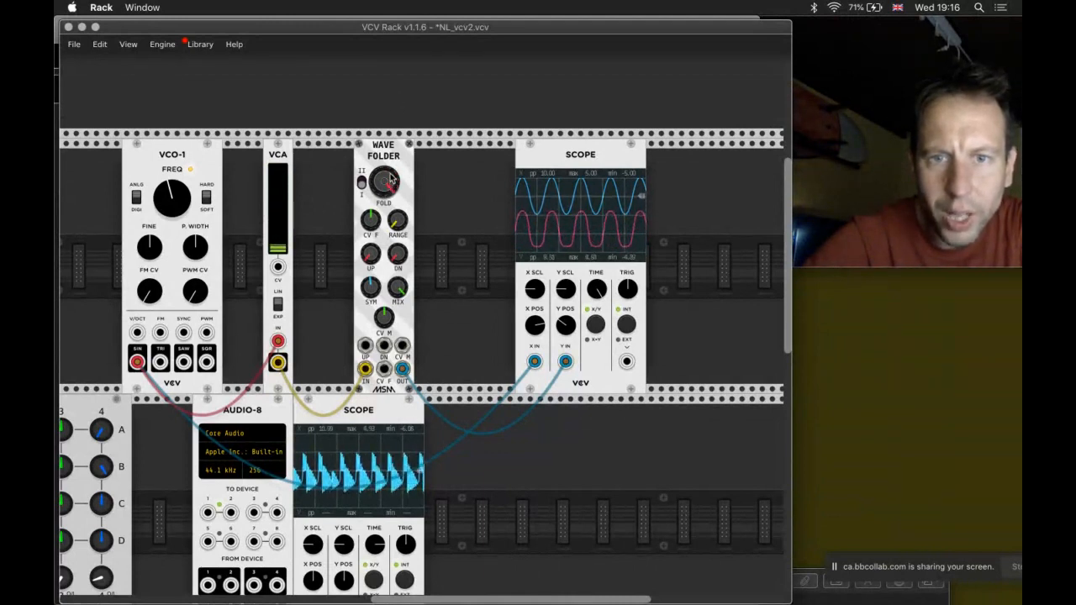
{"action": "left_click_drag", "start_coordinate": [390, 177], "coordinate": [390, 180]}
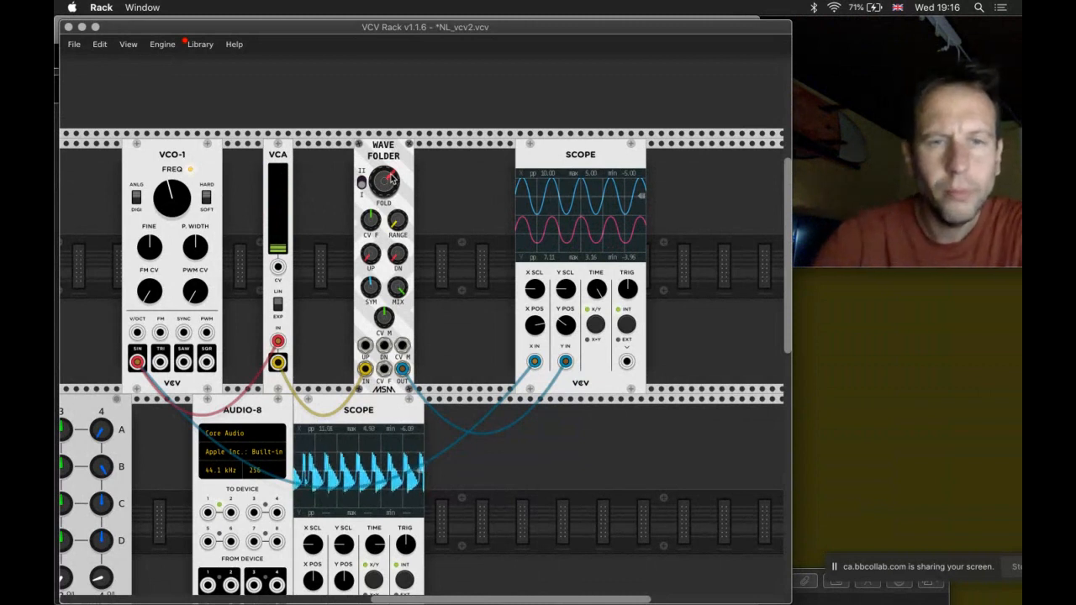
{"action": "mouse_move", "coordinate": [273, 246]}
{"action": "left_mouse_down"}
{"action": "mouse_move", "coordinate": [272, 207]}
{"action": "mouse_move", "coordinate": [272, 216]}
{"action": "left_mouse_up"}
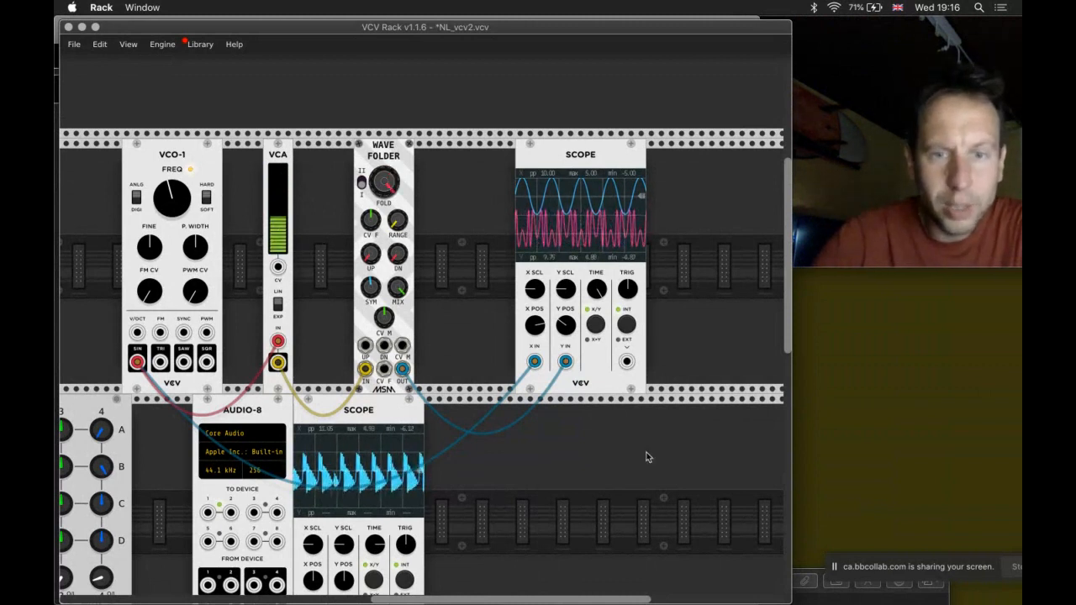
{"action": "scroll", "coordinate": [595, 465], "scroll_direction": "up", "scroll_amount": 2}
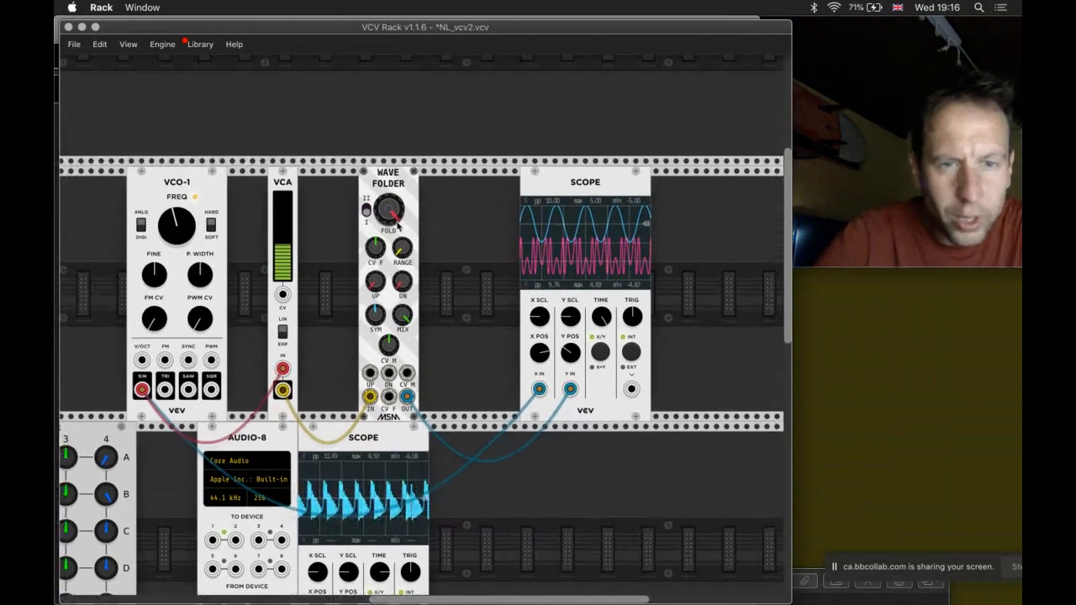
{"action": "left_click_drag", "start_coordinate": [399, 225], "coordinate": [389, 215]}
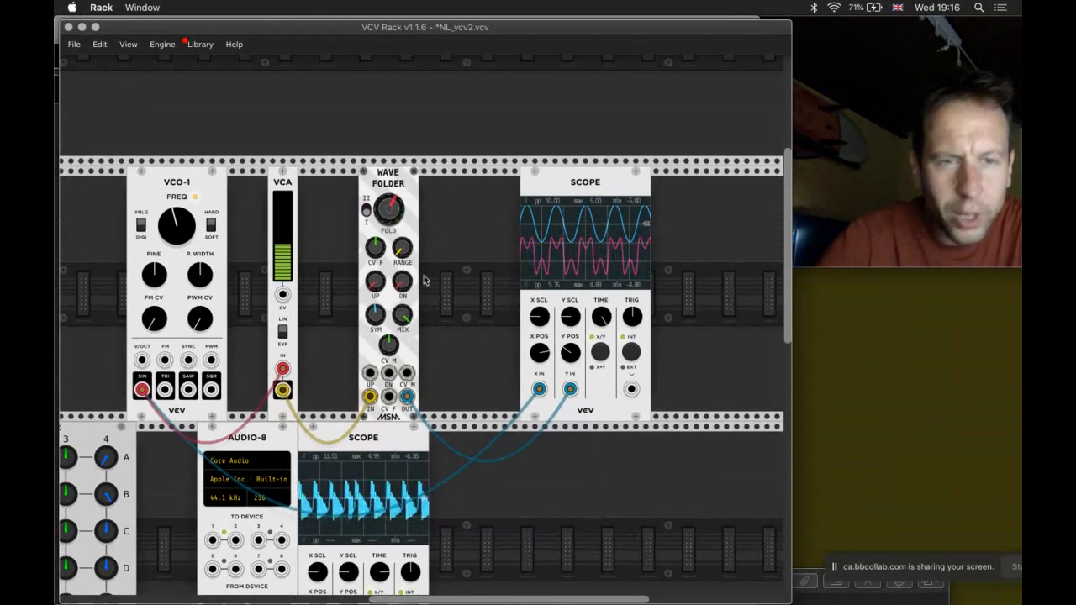
Step: Raise the VCA level to about three quarters and compare the Wavefolder's I and II modes
{"action": "left_click_drag", "start_coordinate": [405, 251], "coordinate": [407, 252]}
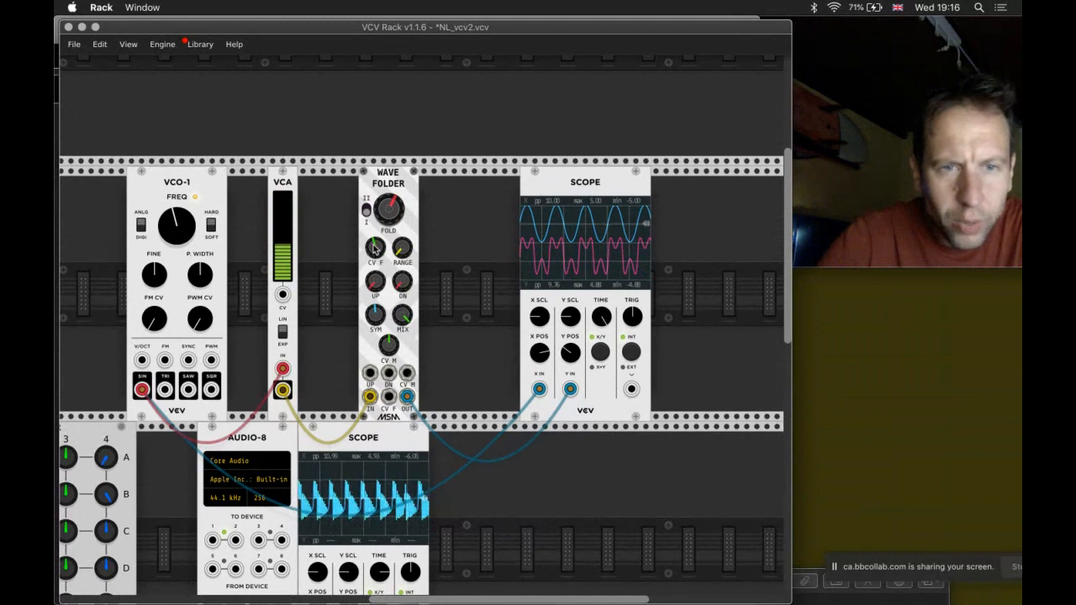
{"action": "left_click", "coordinate": [365, 210]}
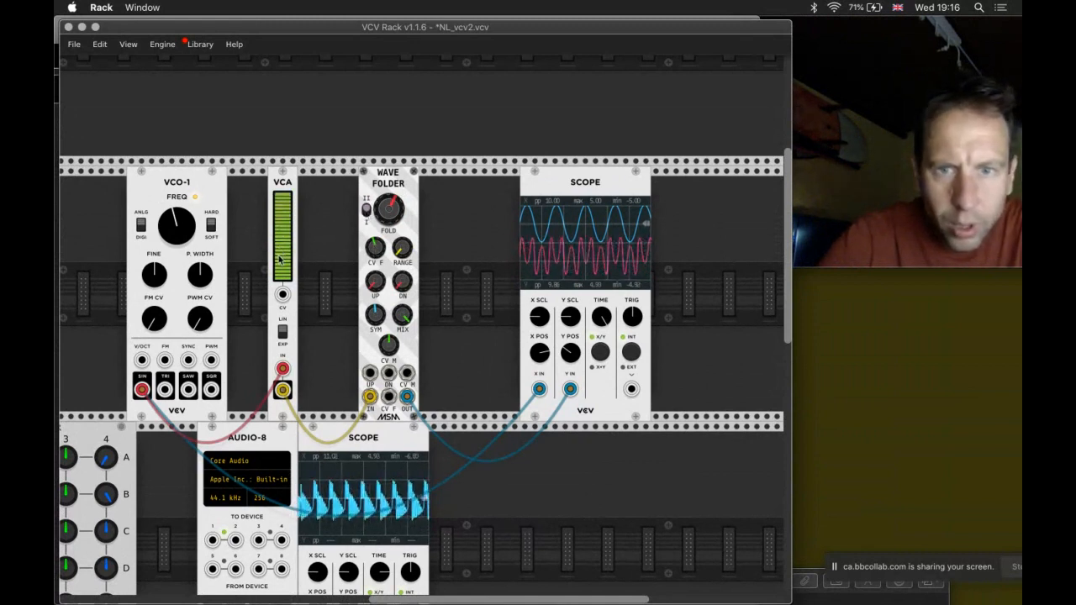
{"action": "left_click", "coordinate": [366, 210]}
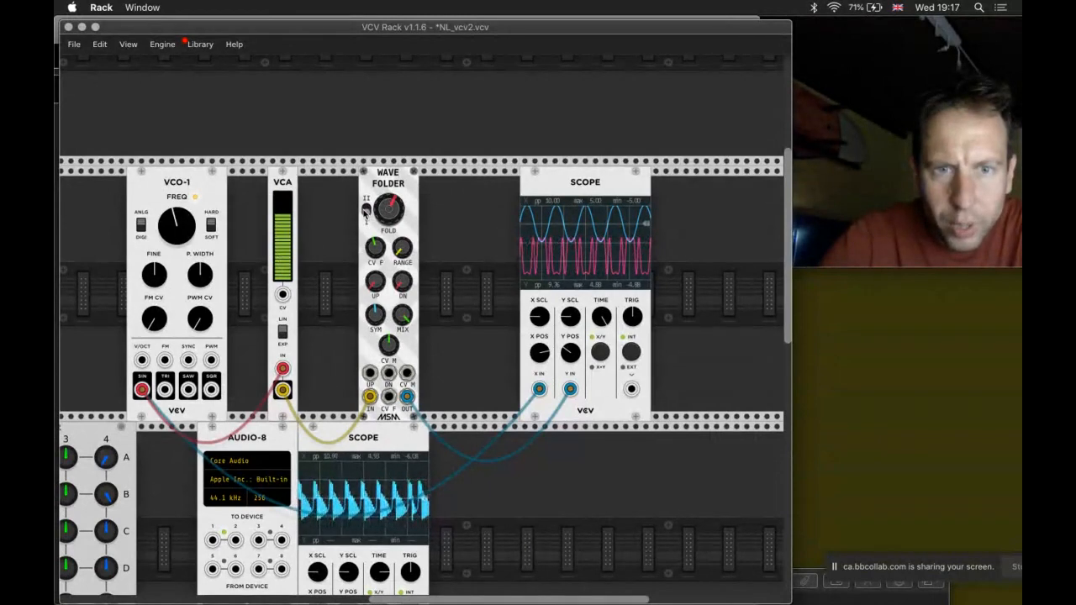
{"action": "left_click", "coordinate": [366, 211]}
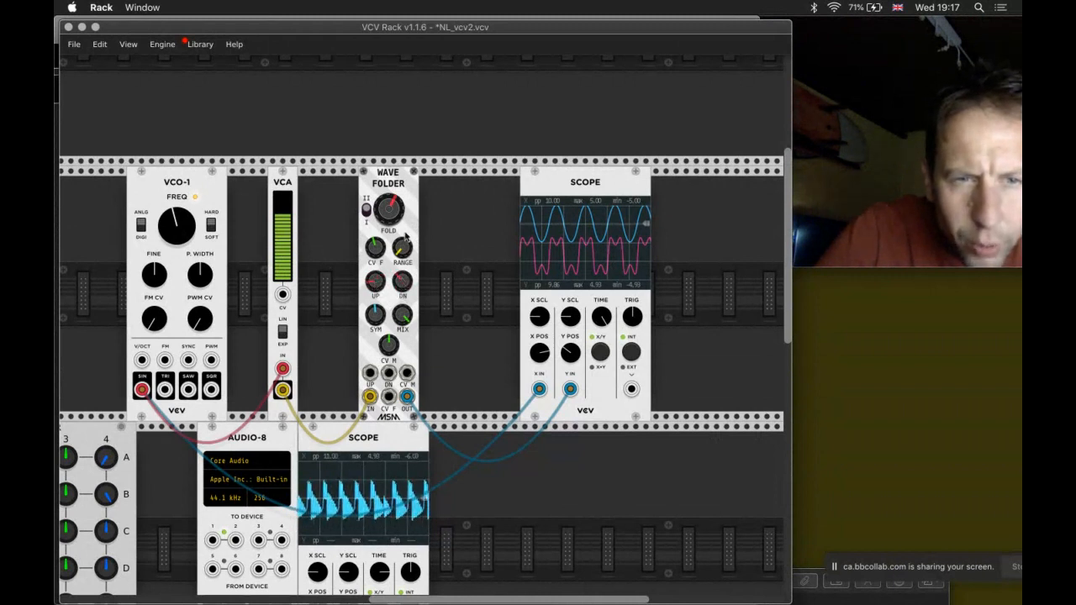
Step: Turn the Wavefolder's FOLD to maximum with UP and DN raised, and compare modes I and II again
{"action": "left_click_drag", "start_coordinate": [384, 229], "coordinate": [383, 214]}
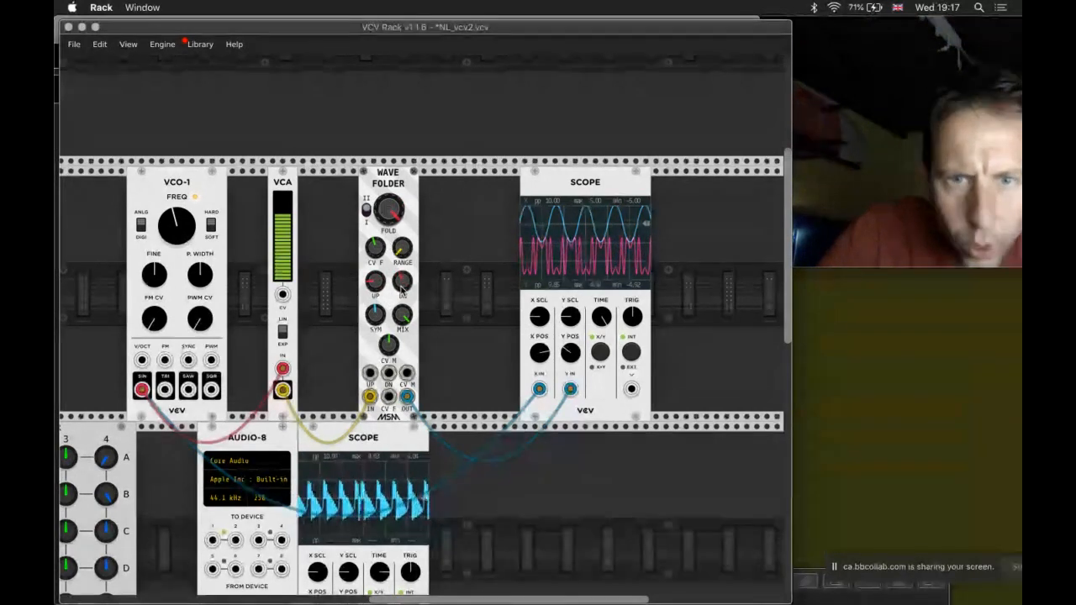
{"action": "left_click", "coordinate": [365, 210]}
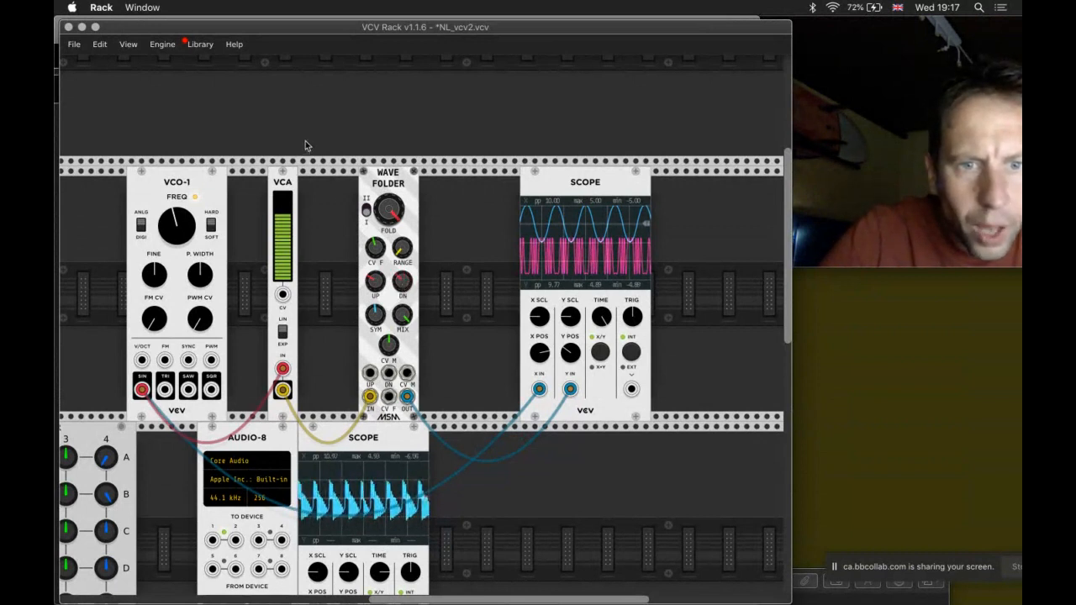
{"action": "left_click", "coordinate": [366, 210]}
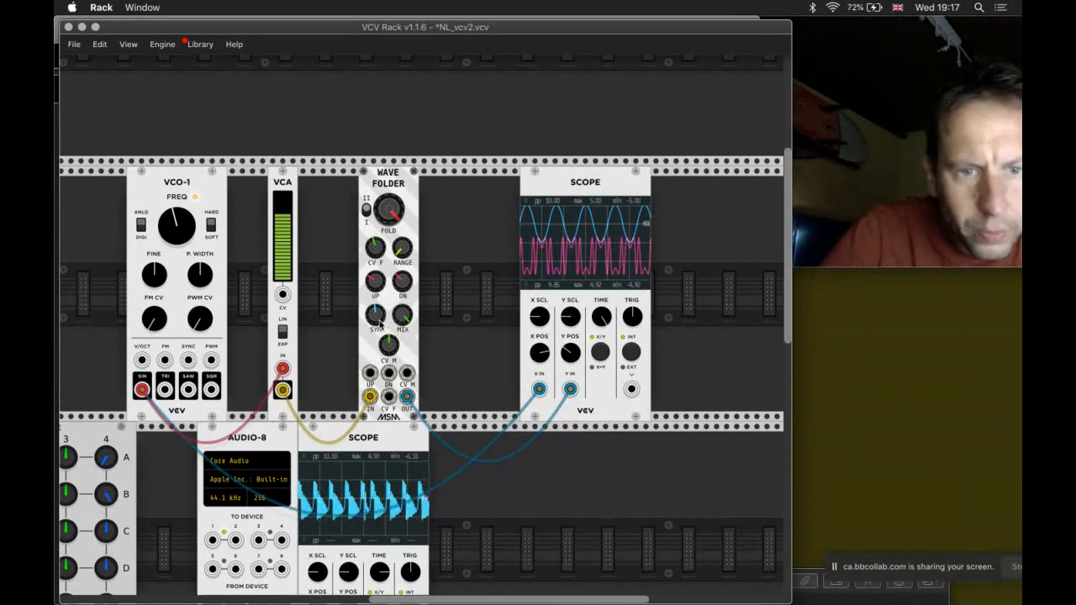
Step: Try different SYM settings on the Wavefolder and reduce FOLD to just past centre
{"action": "left_click_drag", "start_coordinate": [378, 325], "coordinate": [377, 320]}
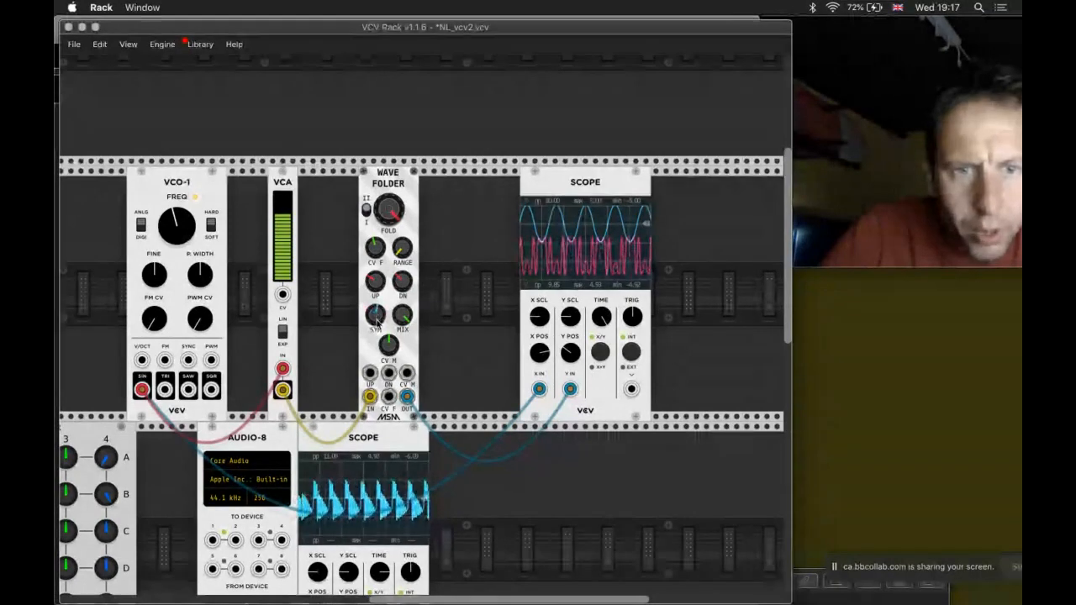
{"action": "left_click_drag", "start_coordinate": [381, 215], "coordinate": [382, 216]}
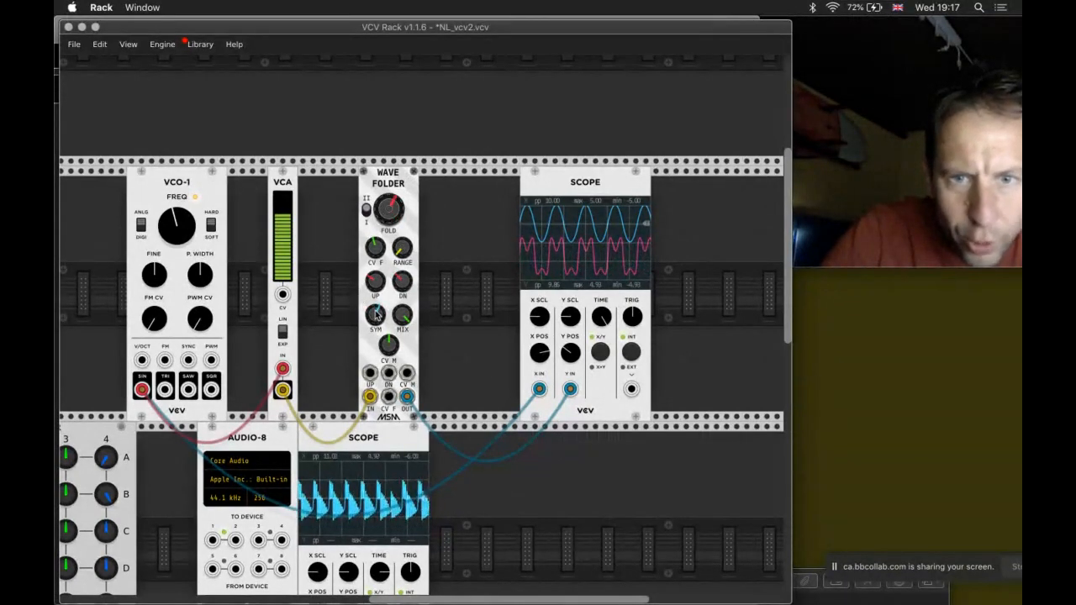
{"action": "left_click_drag", "start_coordinate": [375, 315], "coordinate": [375, 314]}
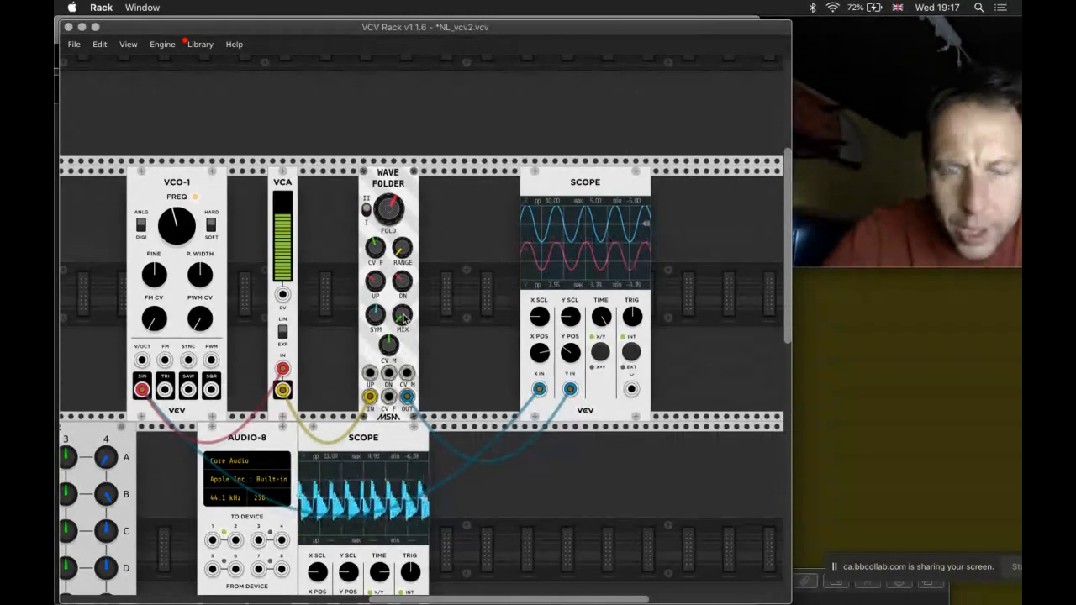
Step: Return the Wavefolder's MIX to maximum and reshape the folds with a higher SYM and adjusted UP and DN
{"action": "left_click_drag", "start_coordinate": [404, 317], "coordinate": [411, 306]}
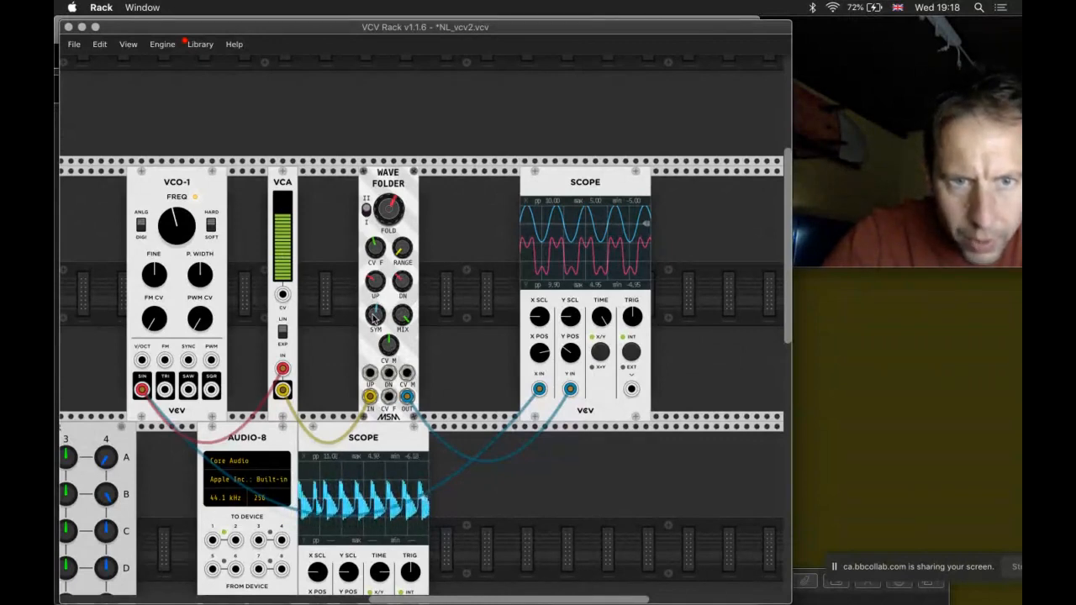
{"action": "mouse_move", "coordinate": [372, 314]}
{"action": "left_mouse_down"}
{"action": "mouse_move", "coordinate": [371, 287]}
{"action": "mouse_move", "coordinate": [402, 283]}
{"action": "left_mouse_up"}
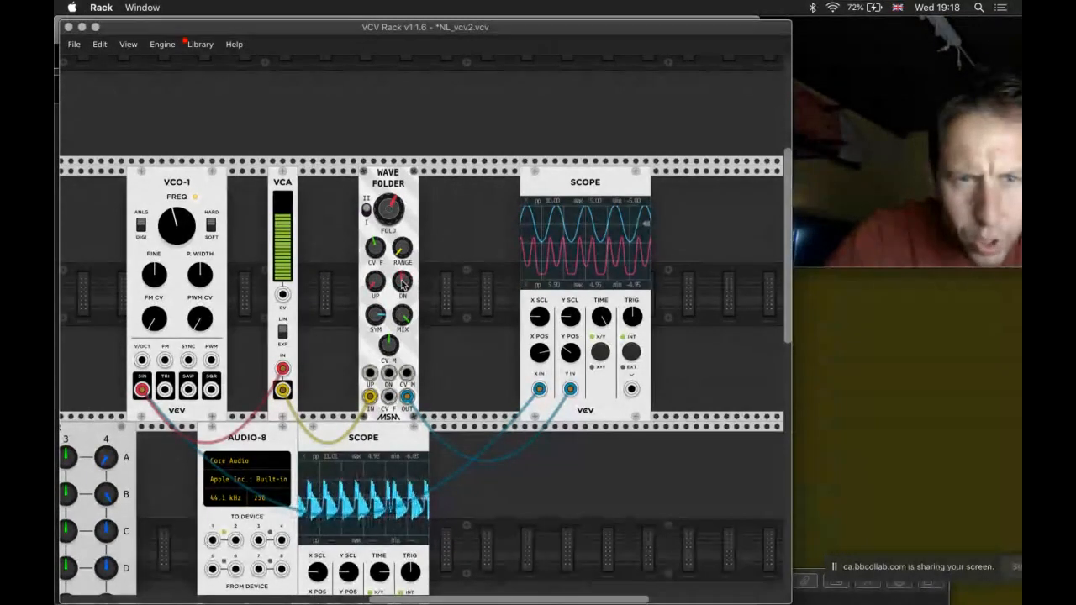
{"action": "left_click_drag", "start_coordinate": [370, 287], "coordinate": [371, 286]}
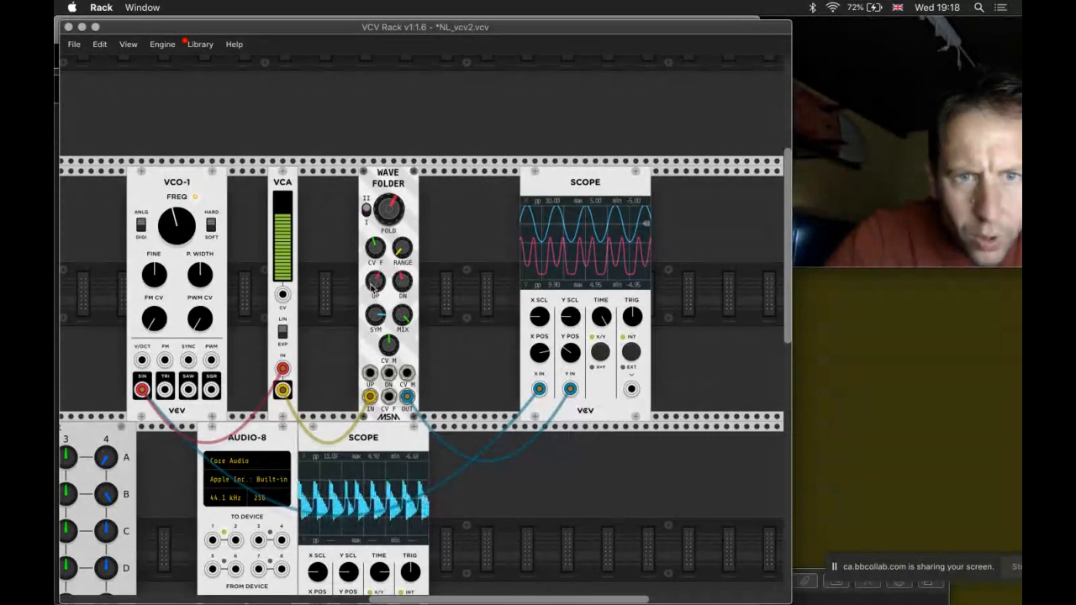
Step: Patch the Wavefolder's OUT into TO DEVICE input 1 of the AUDIO-8 module
{"action": "scroll", "coordinate": [657, 471], "scroll_direction": "down", "scroll_amount": 2}
{"action": "scroll", "coordinate": [657, 471], "scroll_direction": "left", "scroll_amount": 2}
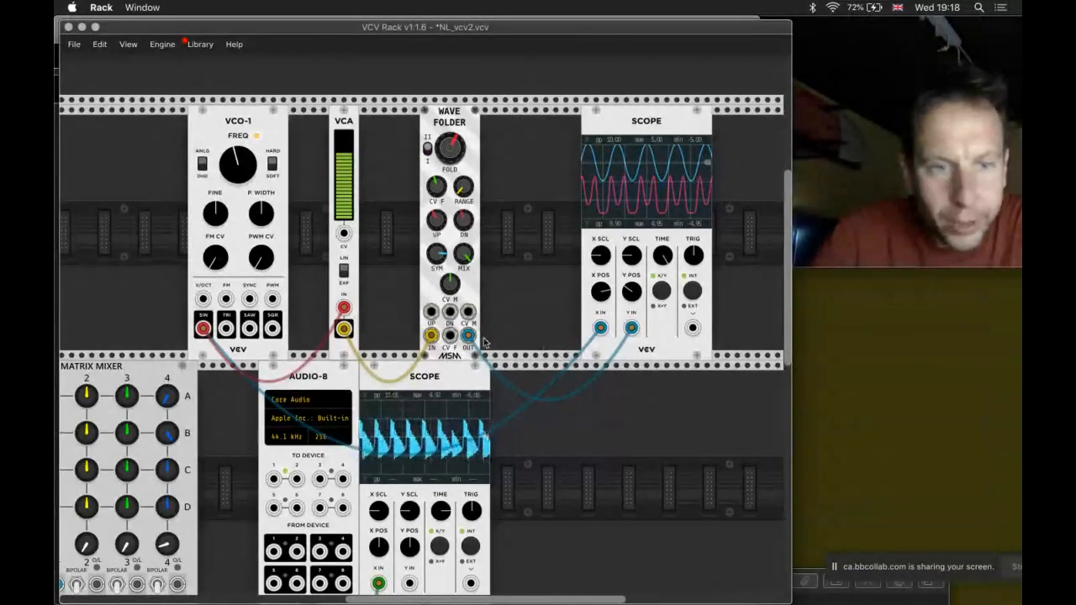
{"action": "scroll", "coordinate": [569, 416], "scroll_direction": "down", "scroll_amount": 3}
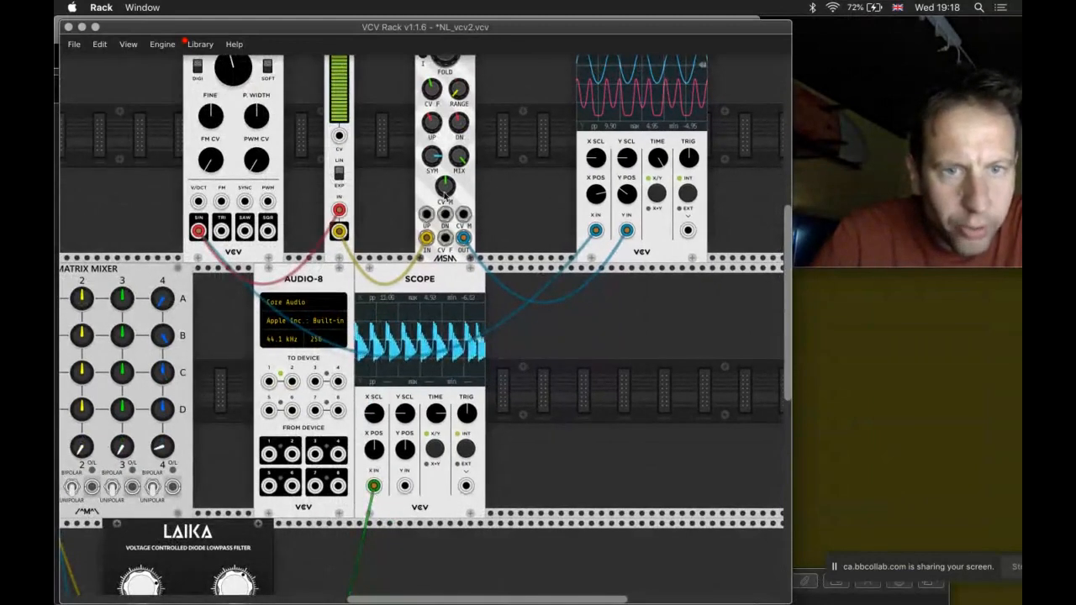
{"action": "scroll", "coordinate": [469, 299], "scroll_direction": "up", "scroll_amount": 2}
{"action": "left_click_drag", "start_coordinate": [469, 300], "coordinate": [365, 428]}
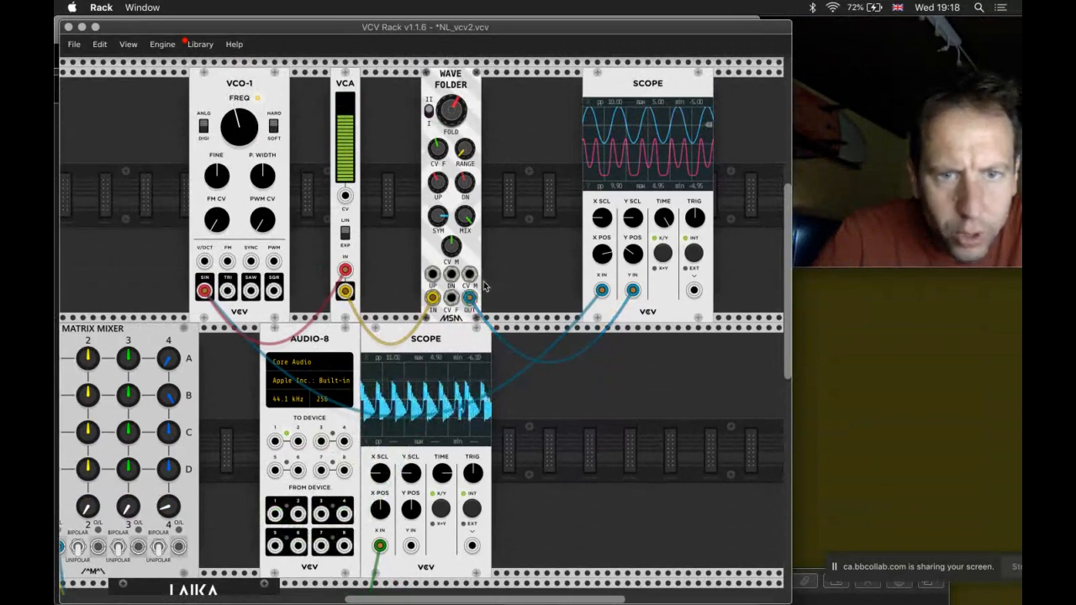
{"action": "left_click_drag", "start_coordinate": [468, 298], "coordinate": [277, 433]}
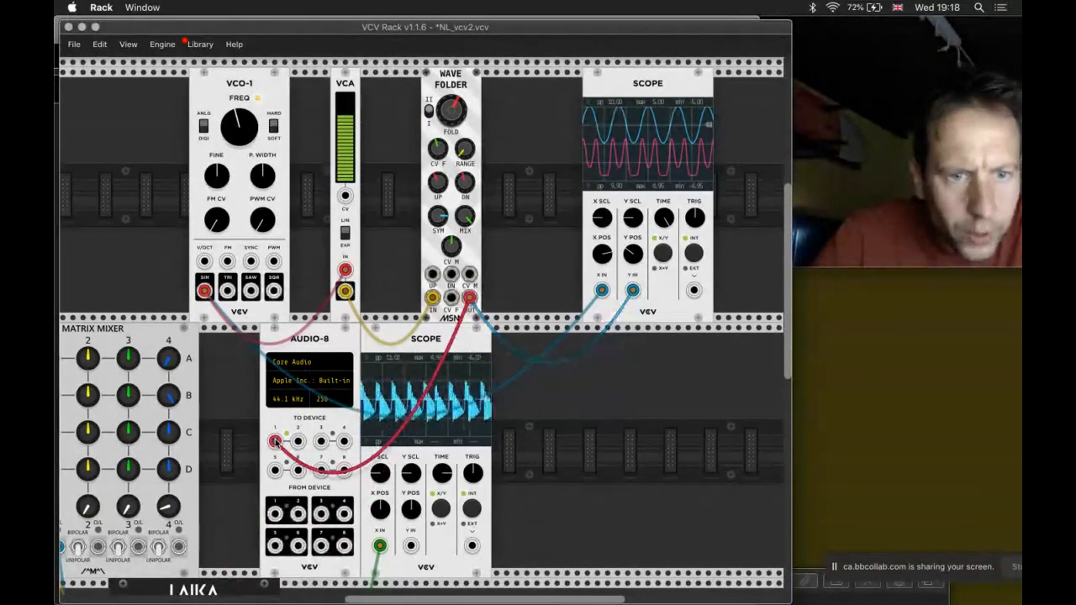
Step: Vary the Wavefolder's sound by turning FOLD up further, adjusting SYM, UP and DN, and switching between modes I and II
{"action": "scroll", "coordinate": [606, 398], "scroll_direction": "up", "scroll_amount": 2}
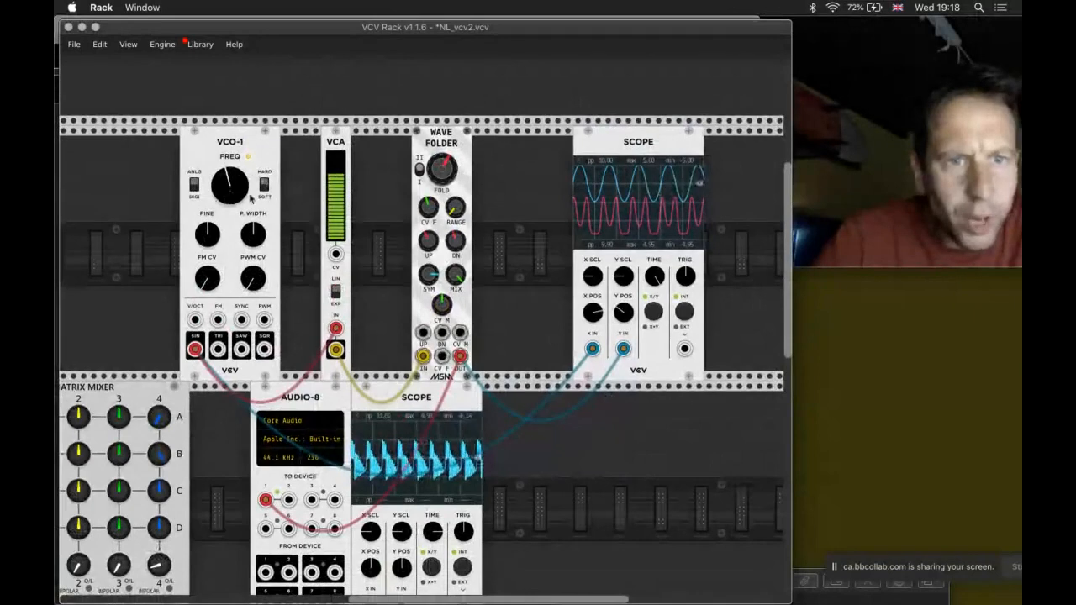
{"action": "left_click_drag", "start_coordinate": [445, 175], "coordinate": [446, 173]}
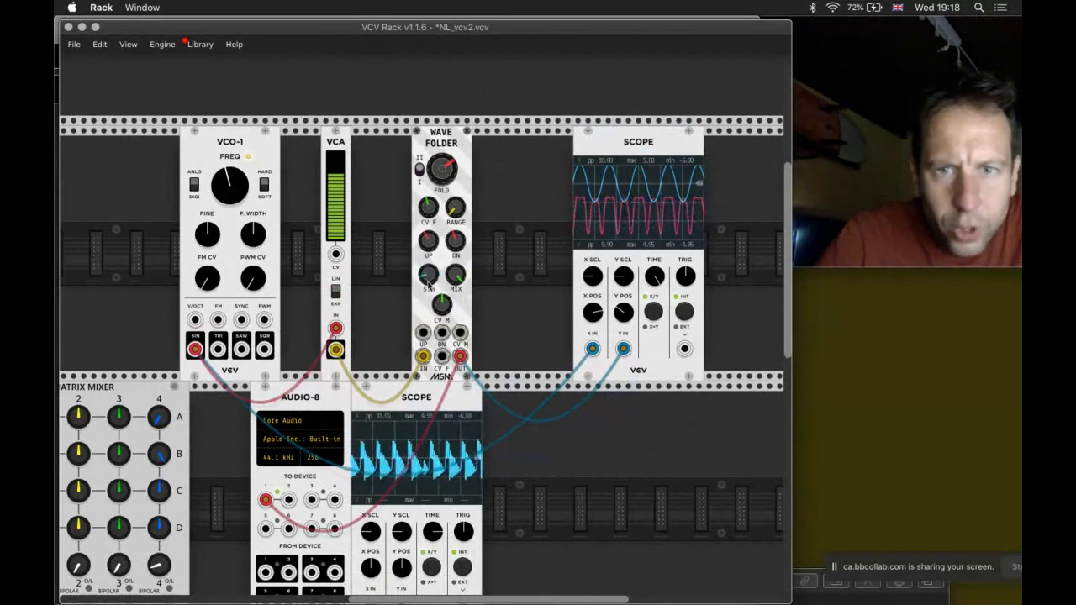
{"action": "left_click_drag", "start_coordinate": [427, 292], "coordinate": [431, 282]}
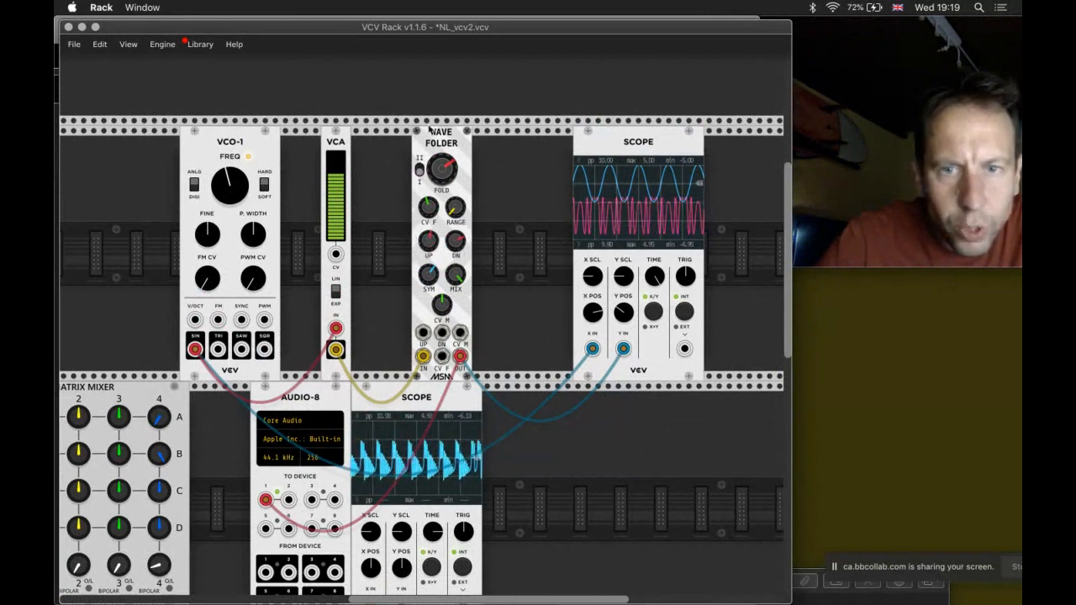
{"action": "left_click", "coordinate": [419, 169]}
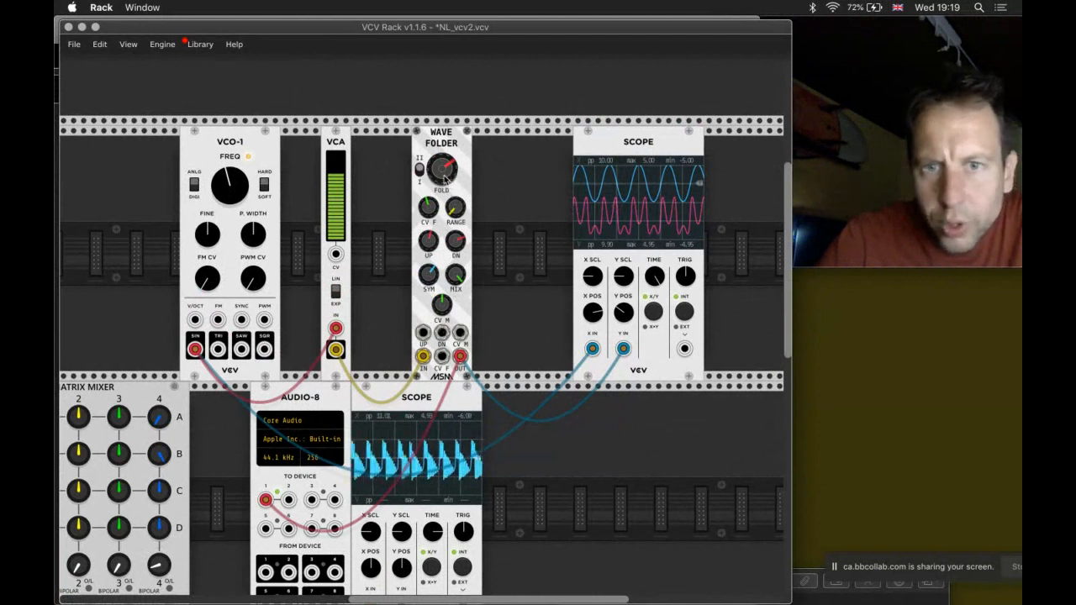
{"action": "left_click_drag", "start_coordinate": [443, 176], "coordinate": [442, 175]}
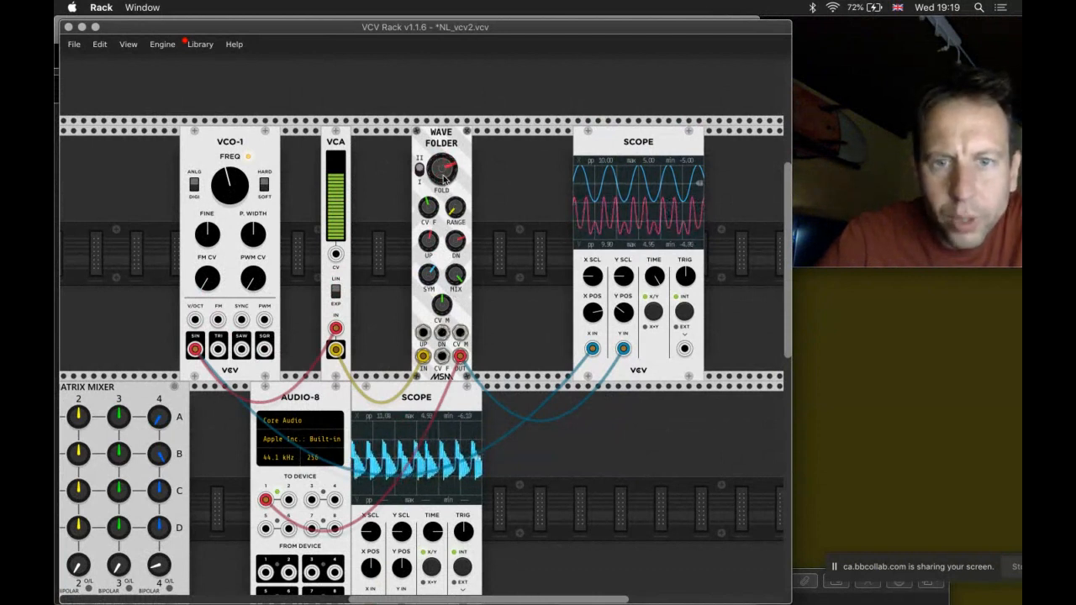
Step: Disconnect the Wavefolder's cable from AUDIO-8's TO DEVICE input 1
{"action": "left_click_drag", "start_coordinate": [310, 478], "coordinate": [267, 499]}
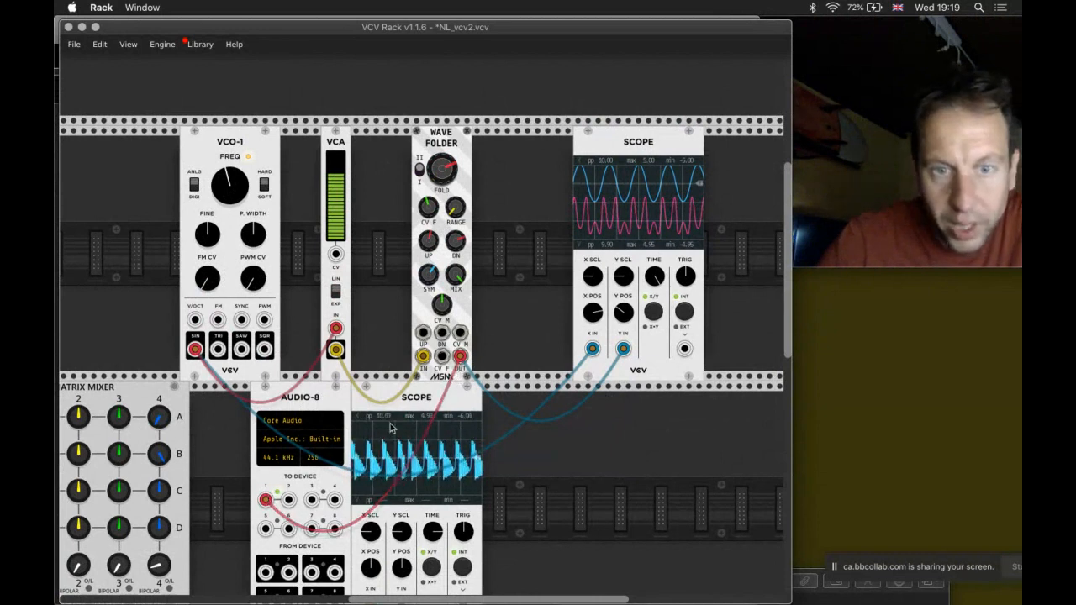
{"action": "right_click", "coordinate": [266, 500]}
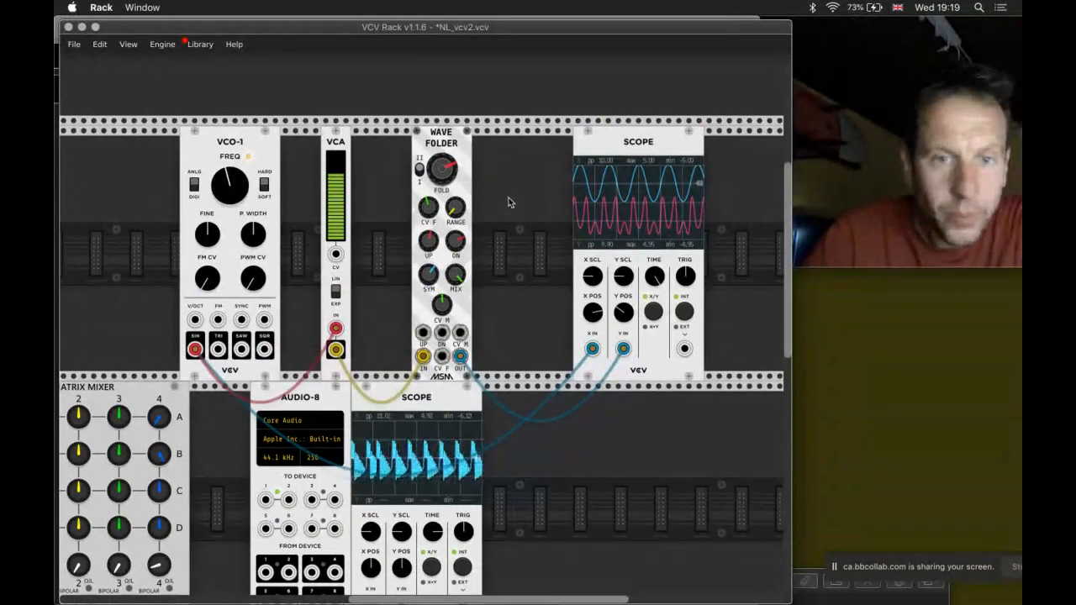
Step: Move the upper Scope module closer to the Wavefolder
{"action": "scroll", "coordinate": [352, 270], "scroll_direction": "left", "scroll_amount": 2}
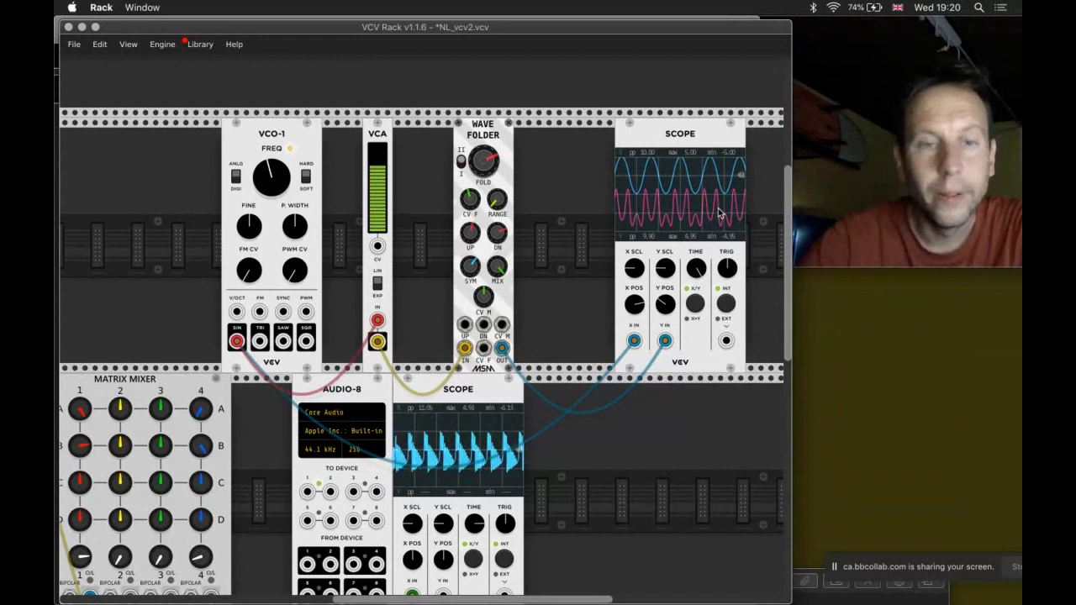
{"action": "scroll", "coordinate": [718, 214], "scroll_direction": "down", "scroll_amount": 1}
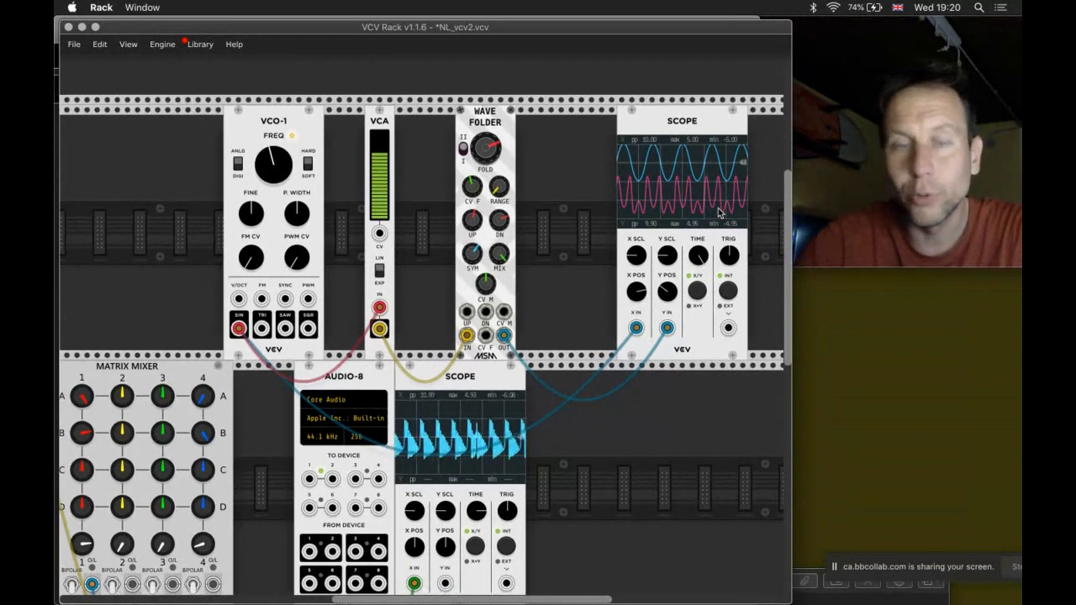
{"action": "scroll", "coordinate": [647, 234], "scroll_direction": "up", "scroll_amount": 4}
{"action": "scroll", "coordinate": [647, 233], "scroll_direction": "right", "scroll_amount": 7}
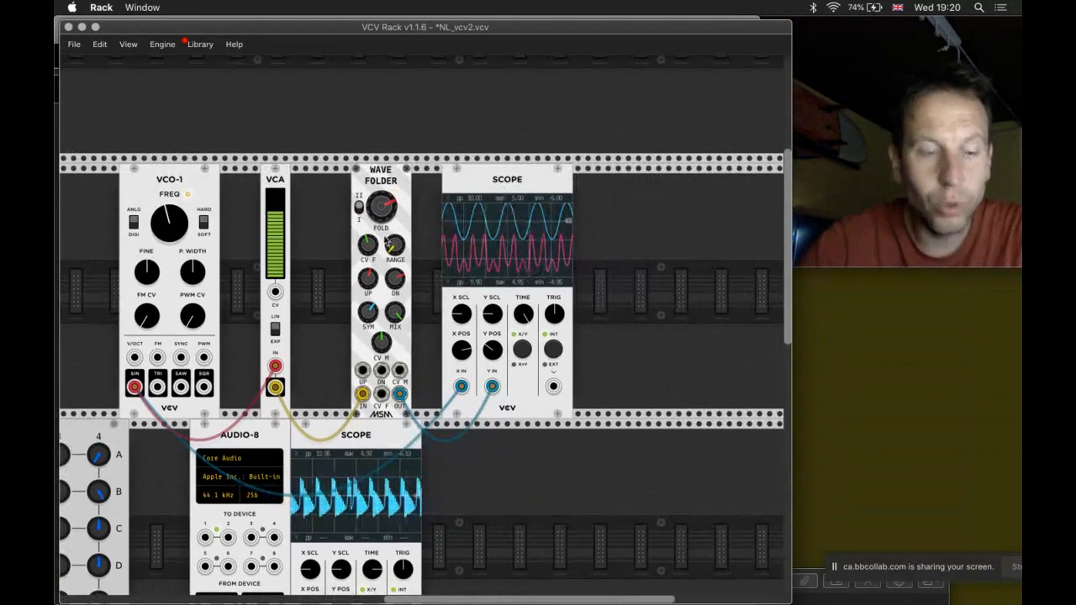
Step: Search the module library for a spectrum display using the terms "spec" and "fre", and look through the offered modules
{"action": "scroll", "coordinate": [381, 242], "scroll_direction": "left", "scroll_amount": 2}
{"action": "scroll", "coordinate": [380, 242], "scroll_direction": "down", "scroll_amount": 1}
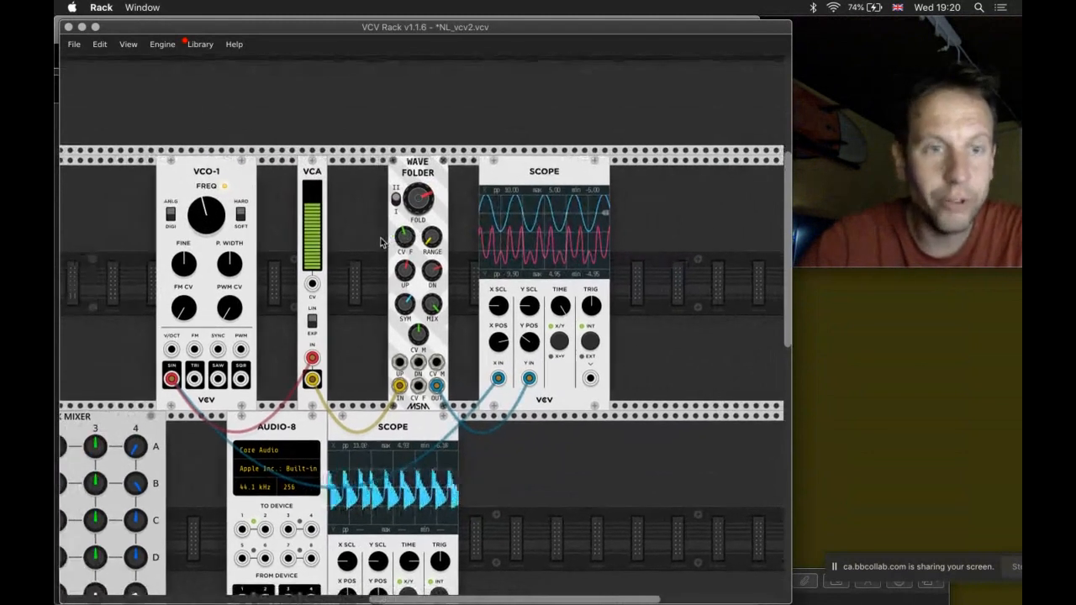
{"action": "right_click", "coordinate": [657, 242]}
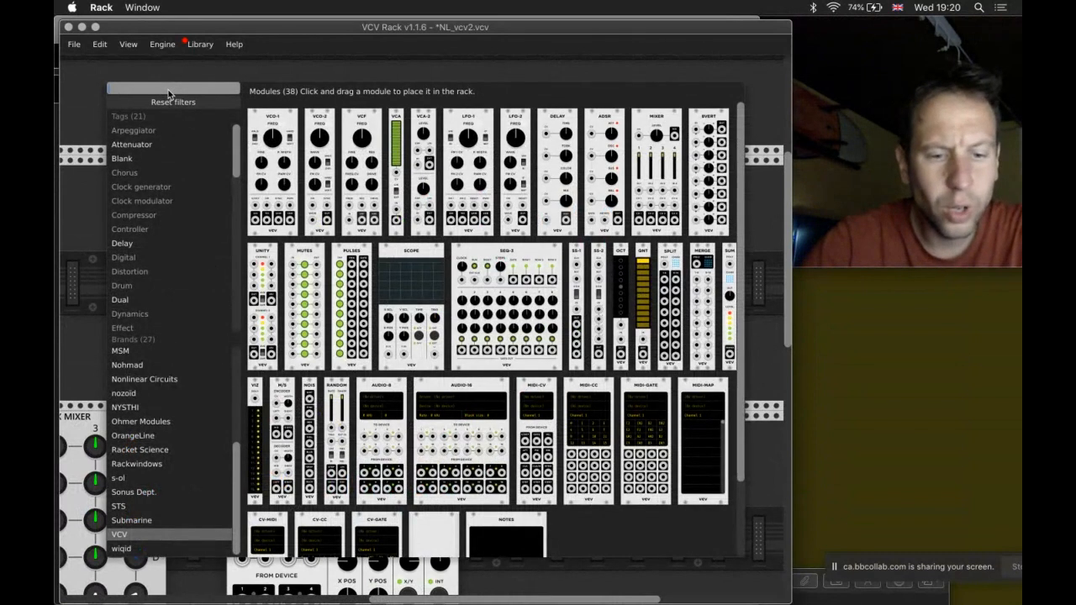
{"action": "type", "text": "spe"}
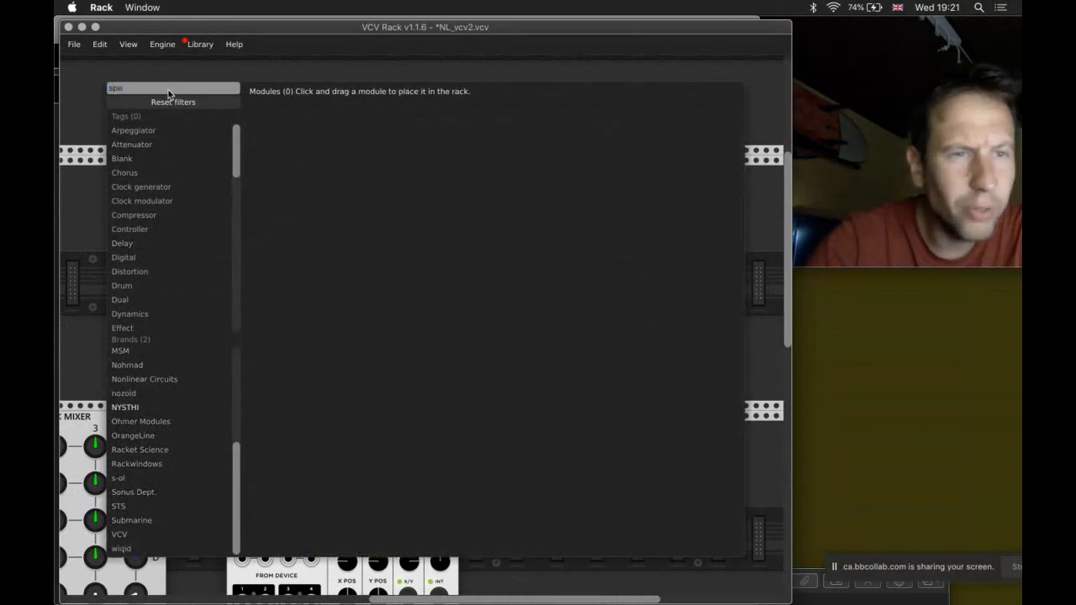
{"action": "type", "text": "c"}
{"action": "key", "text": "BackSpace"}
{"action": "key", "text": "BackSpace"}
{"action": "key", "text": "BackSpace"}
{"action": "key", "text": "BackSpace"}
{"action": "type", "text": "fre"}
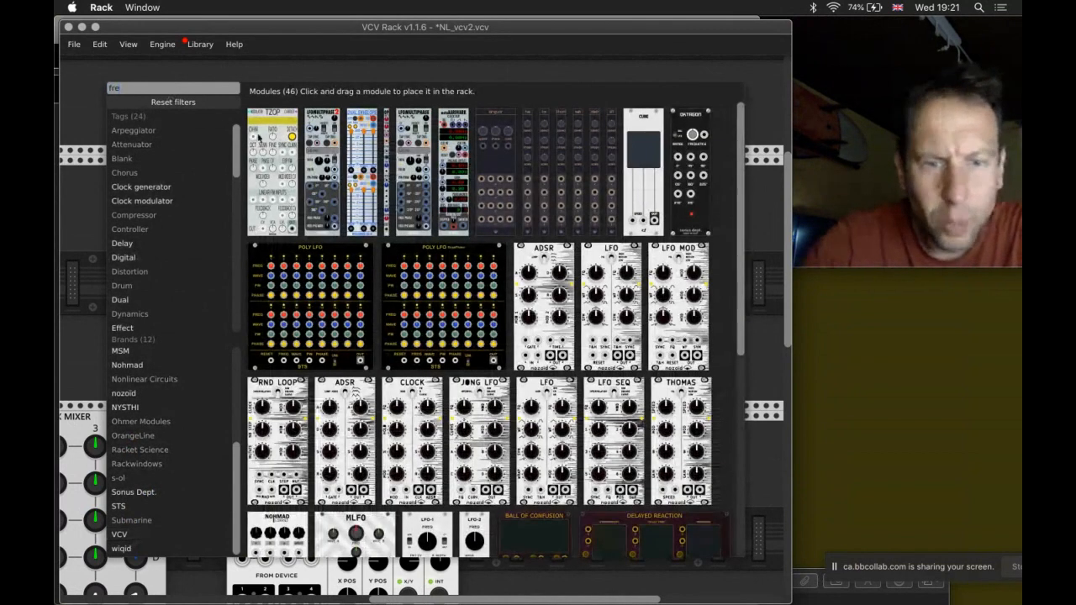
{"action": "scroll", "coordinate": [435, 292], "scroll_direction": "down", "scroll_amount": 10}
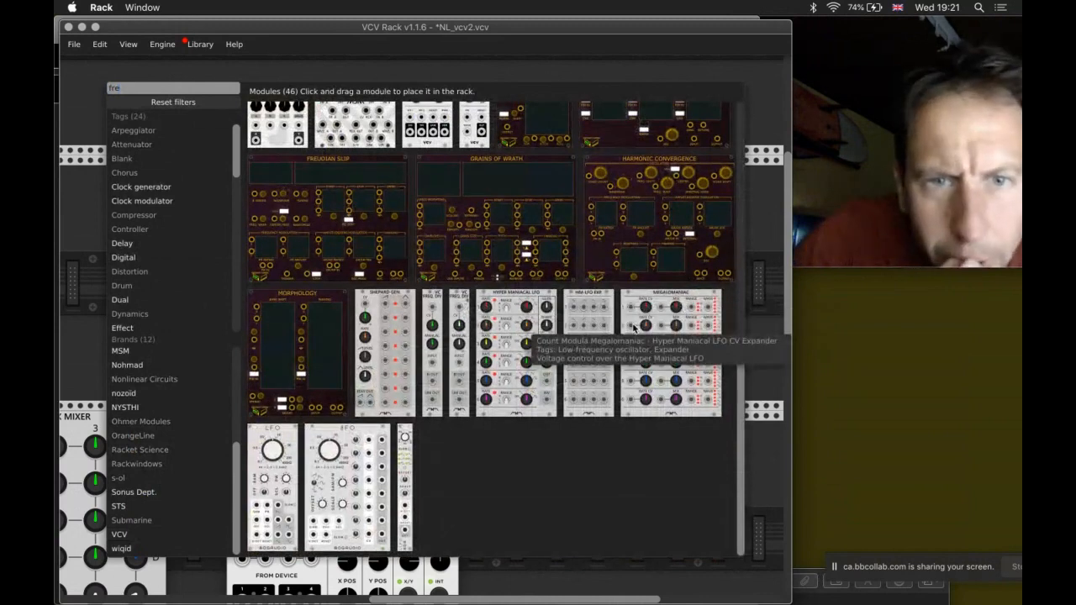
{"action": "scroll", "coordinate": [632, 328], "scroll_direction": "up", "scroll_amount": 8}
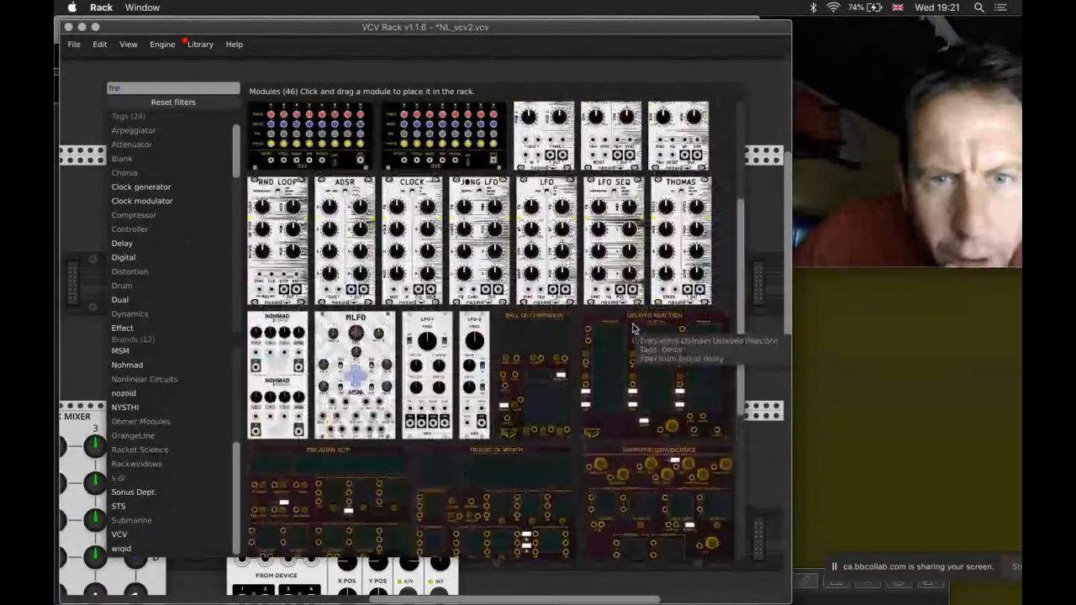
{"action": "scroll", "coordinate": [633, 328], "scroll_direction": "up", "scroll_amount": 3}
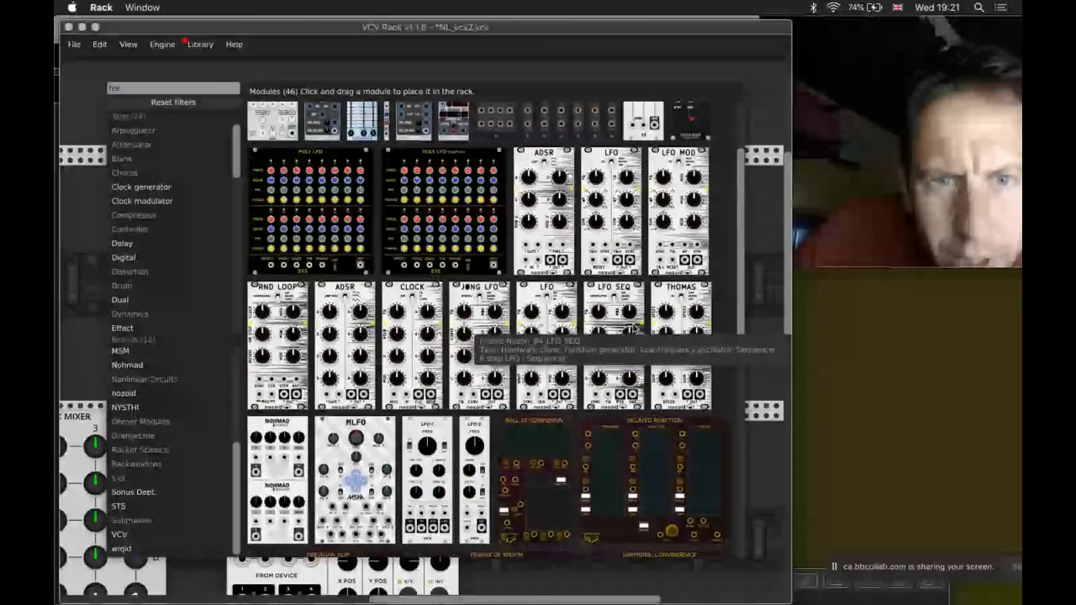
{"action": "scroll", "coordinate": [632, 328], "scroll_direction": "up", "scroll_amount": 3}
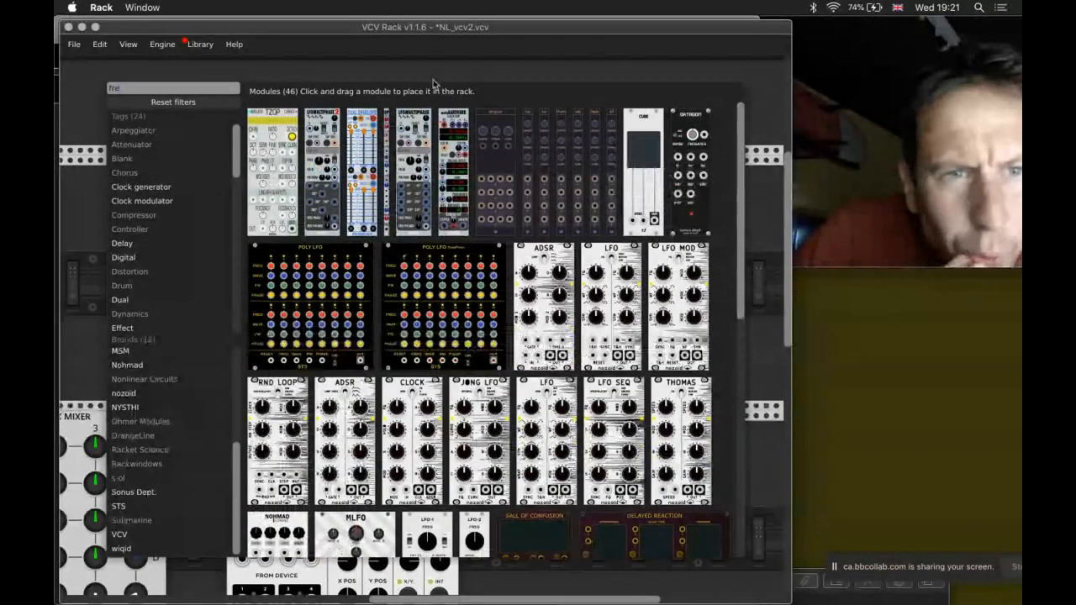
Step: Reset the library filters, add the NYSTHI Spectre module beside the upper Scope, and patch the Wavefolder's OUT into its INPUT
{"action": "left_click", "coordinate": [147, 101]}
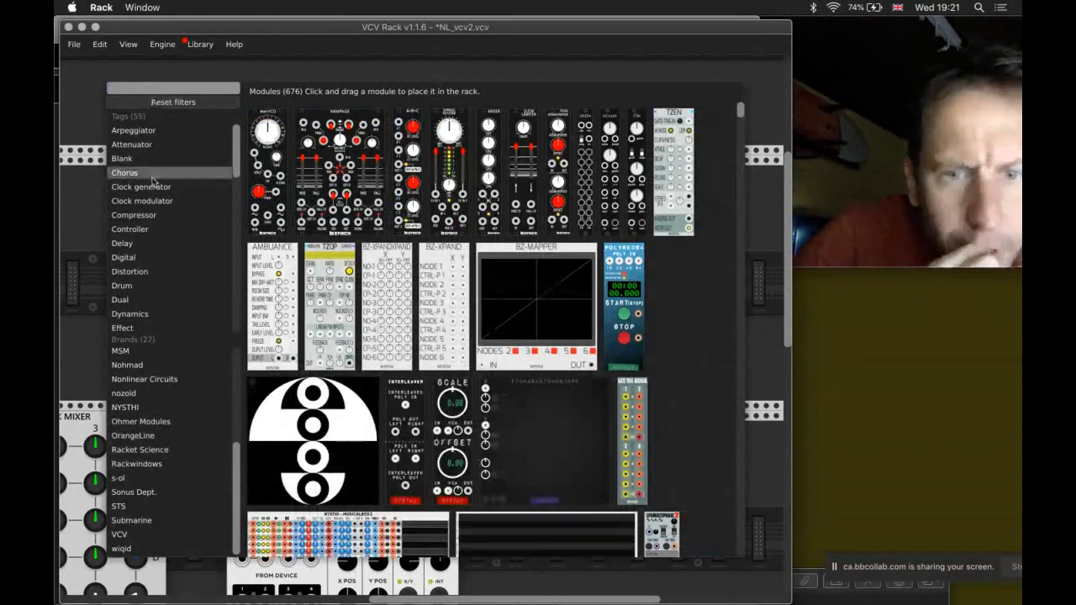
{"action": "scroll", "coordinate": [351, 433], "scroll_direction": "down", "scroll_amount": 6}
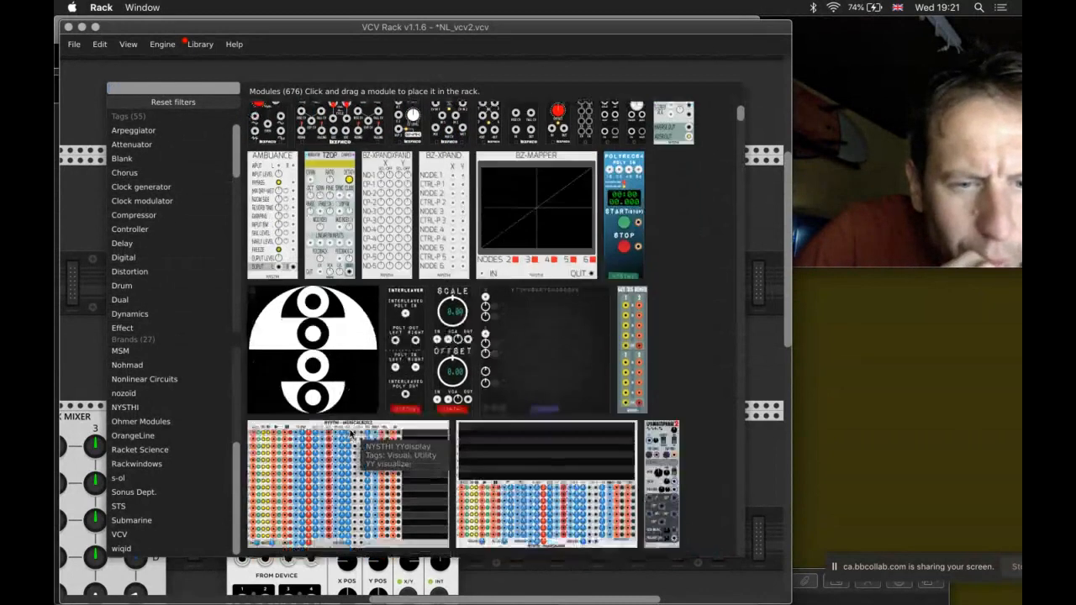
{"action": "scroll", "coordinate": [352, 433], "scroll_direction": "down", "scroll_amount": 5}
{"action": "scroll", "coordinate": [351, 434], "scroll_direction": "down", "scroll_amount": 15}
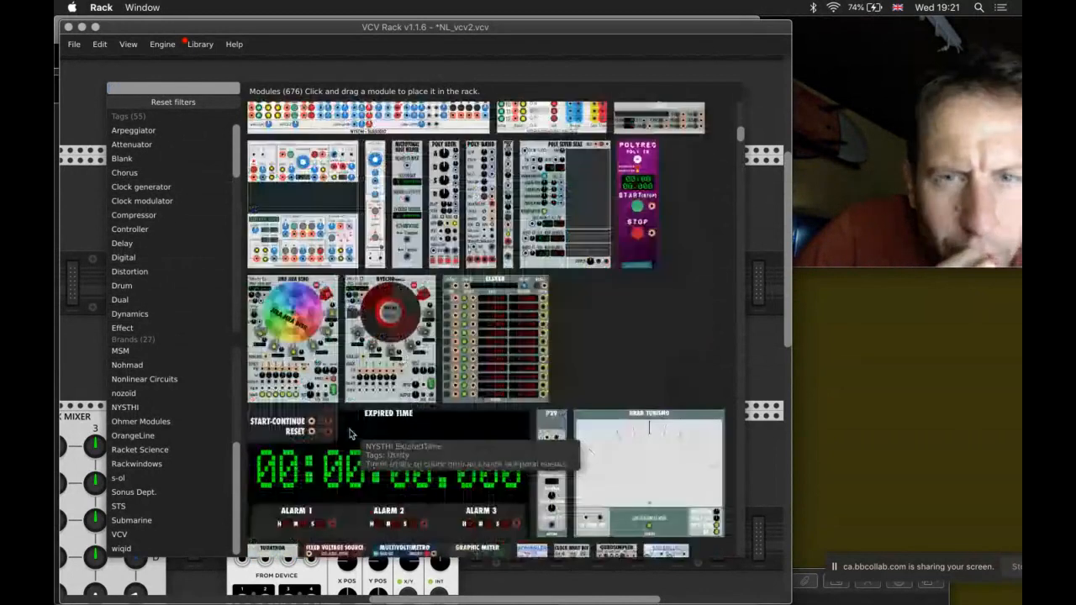
{"action": "scroll", "coordinate": [351, 434], "scroll_direction": "down", "scroll_amount": 10}
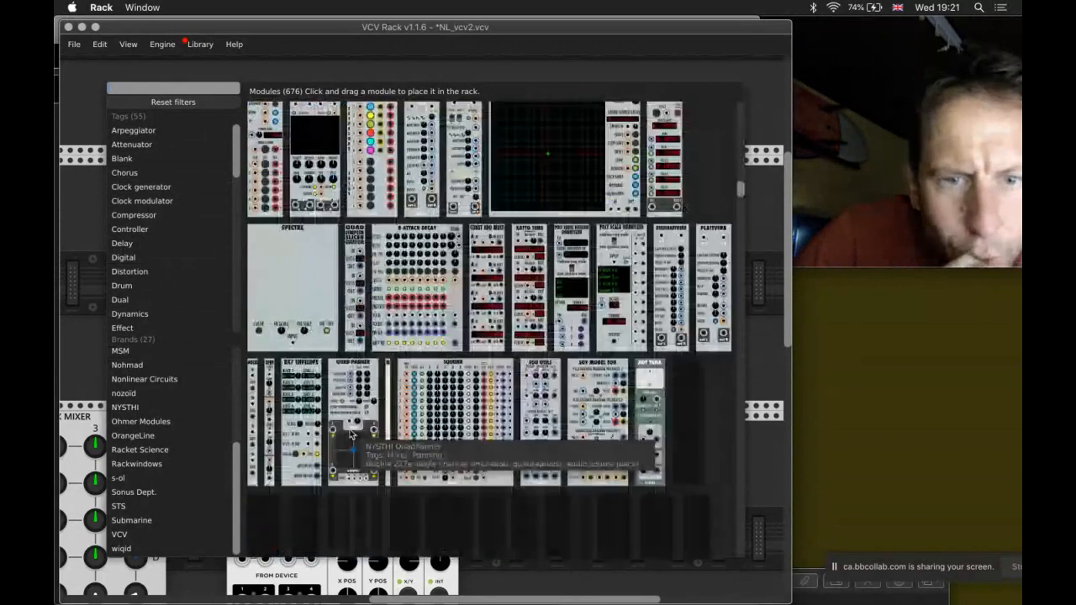
{"action": "scroll", "coordinate": [351, 434], "scroll_direction": "down", "scroll_amount": 7}
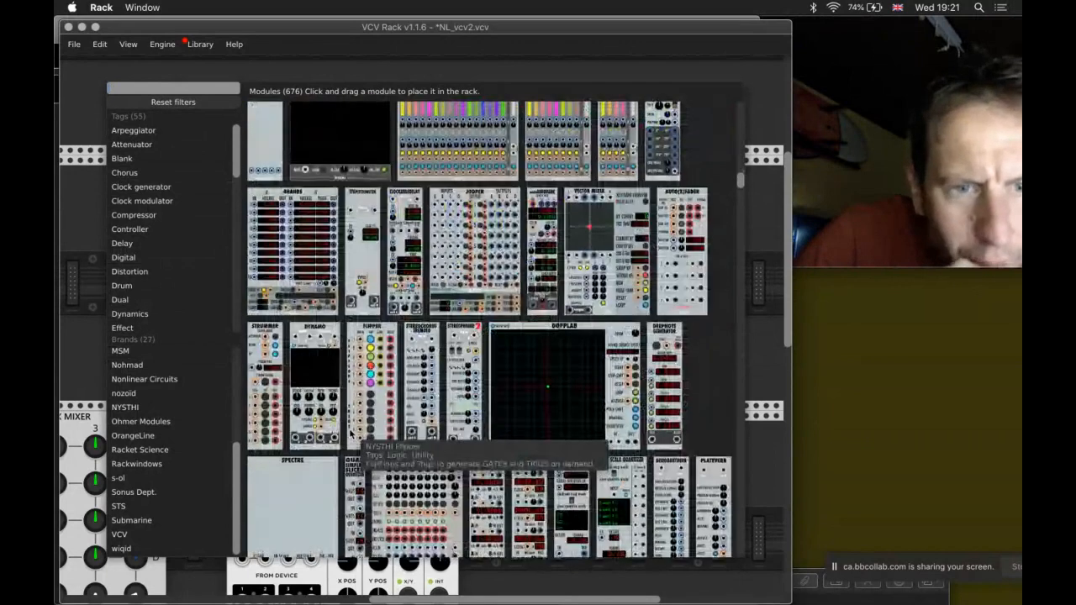
{"action": "scroll", "coordinate": [351, 434], "scroll_direction": "down", "scroll_amount": 2}
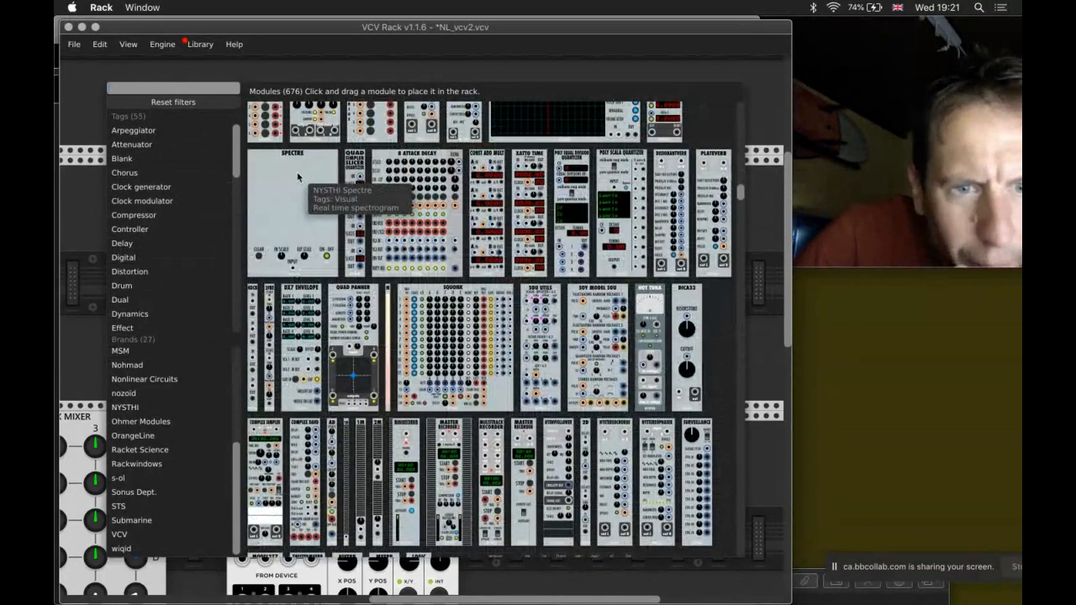
{"action": "left_click_drag", "start_coordinate": [296, 176], "coordinate": [653, 300]}
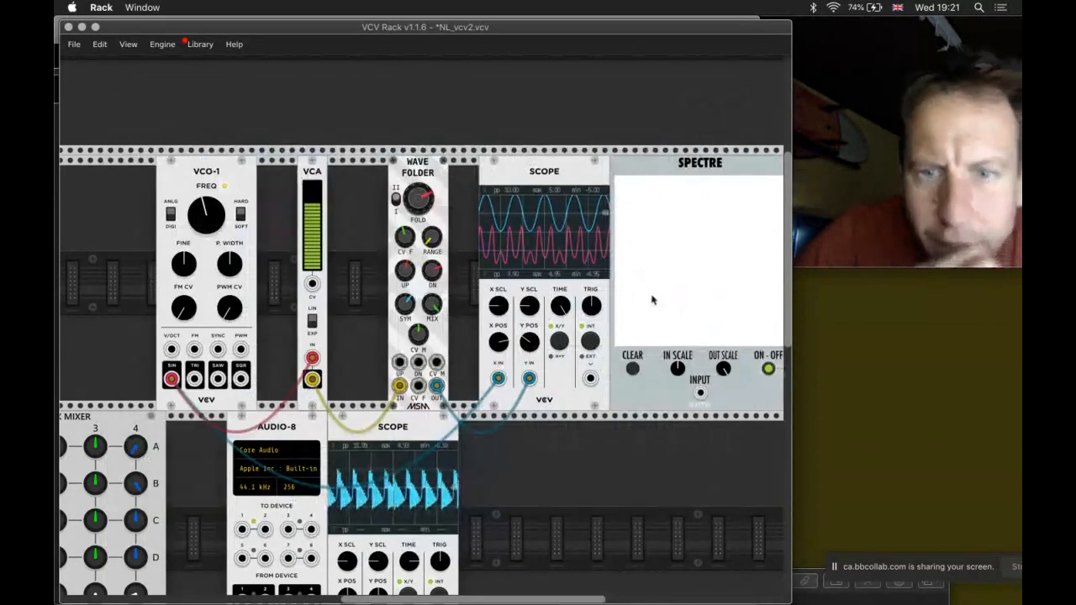
{"action": "scroll", "coordinate": [653, 300], "scroll_direction": "right", "scroll_amount": 1}
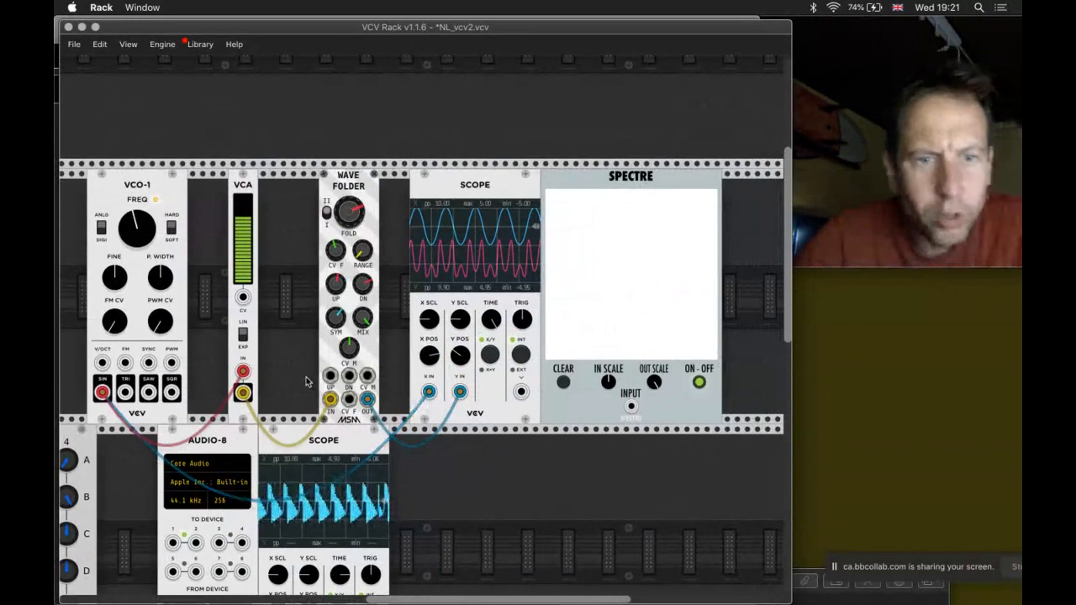
{"action": "left_click_drag", "start_coordinate": [367, 399], "coordinate": [631, 407]}
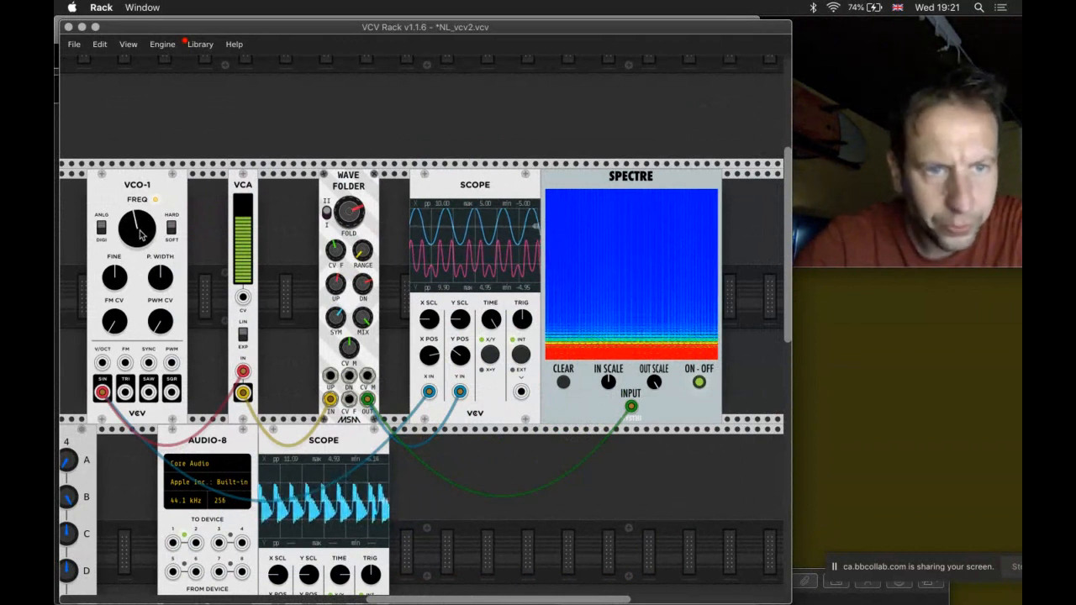
Step: Raise VCO-1's FREQ in two stages, turning the Wavefolder's FOLD down to minimum and back up to compare harmonics on the Spectre
{"action": "mouse_move", "coordinate": [142, 235]}
{"action": "left_mouse_down"}
{"action": "mouse_move", "coordinate": [141, 225]}
{"action": "mouse_move", "coordinate": [141, 235]}
{"action": "left_mouse_up"}
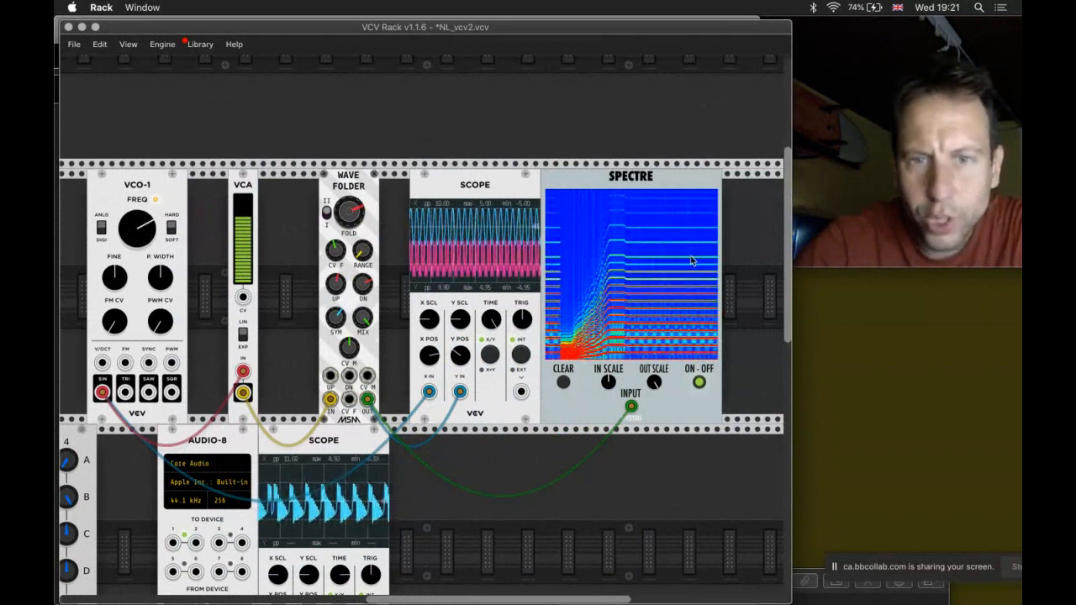
{"action": "left_click_drag", "start_coordinate": [350, 216], "coordinate": [349, 220]}
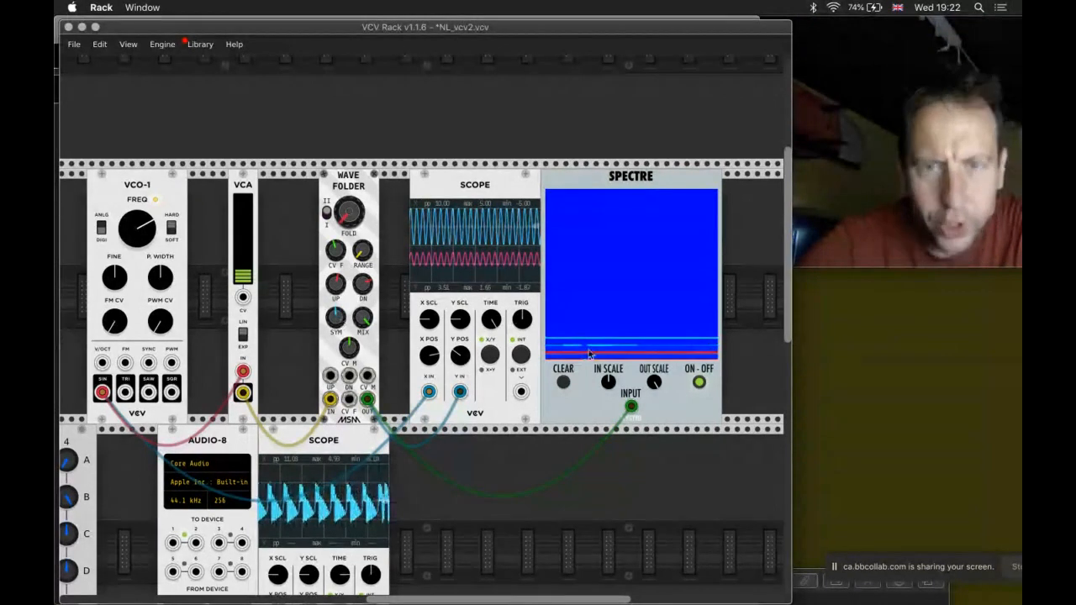
{"action": "left_click_drag", "start_coordinate": [147, 238], "coordinate": [147, 236]}
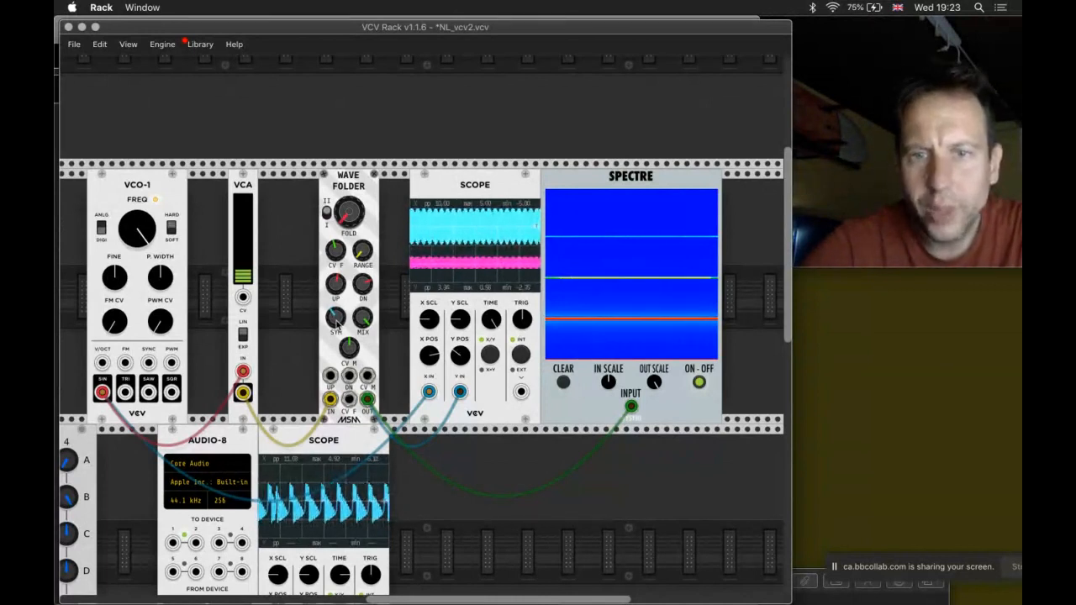
{"action": "left_click_drag", "start_coordinate": [348, 223], "coordinate": [349, 218]}
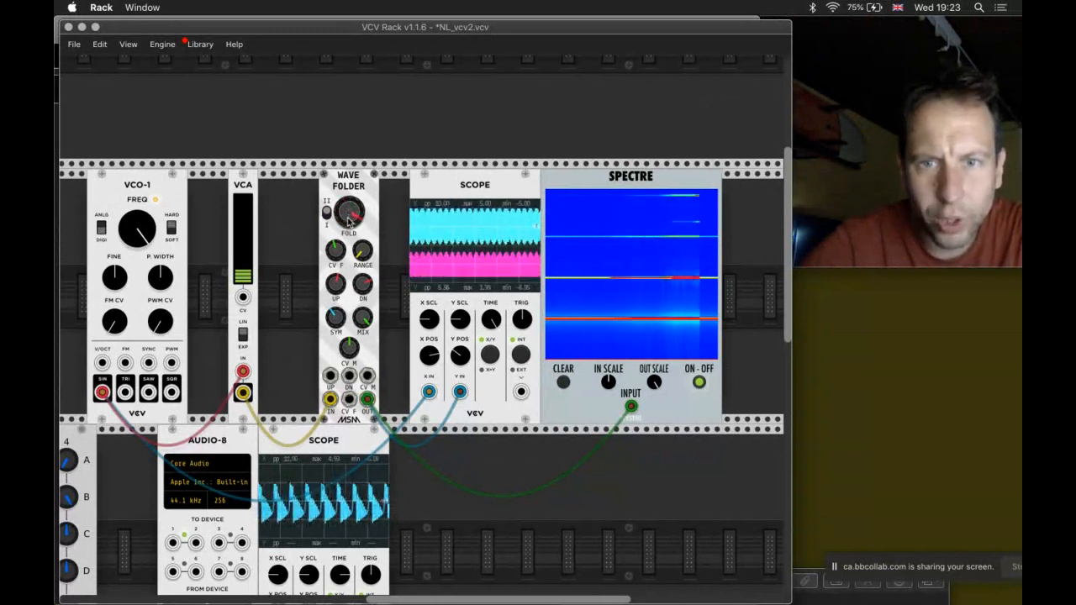
Step: Lower VCO-1's FREQ and turn the Wavefolder's SYM up and back down to compare the harmonics
{"action": "left_click_drag", "start_coordinate": [137, 227], "coordinate": [139, 231]}
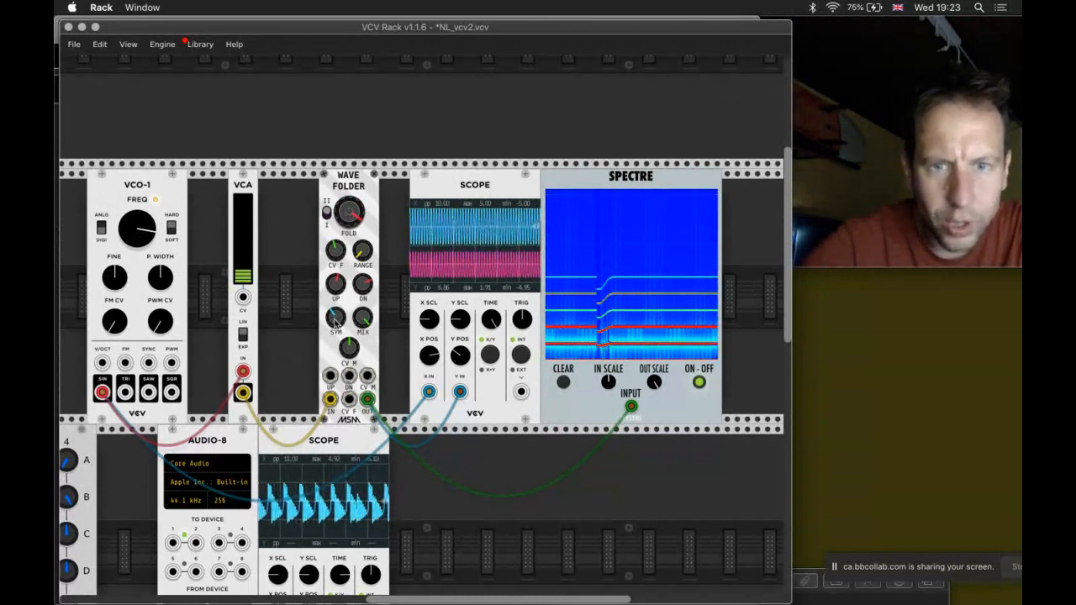
{"action": "left_click_drag", "start_coordinate": [335, 321], "coordinate": [334, 321]}
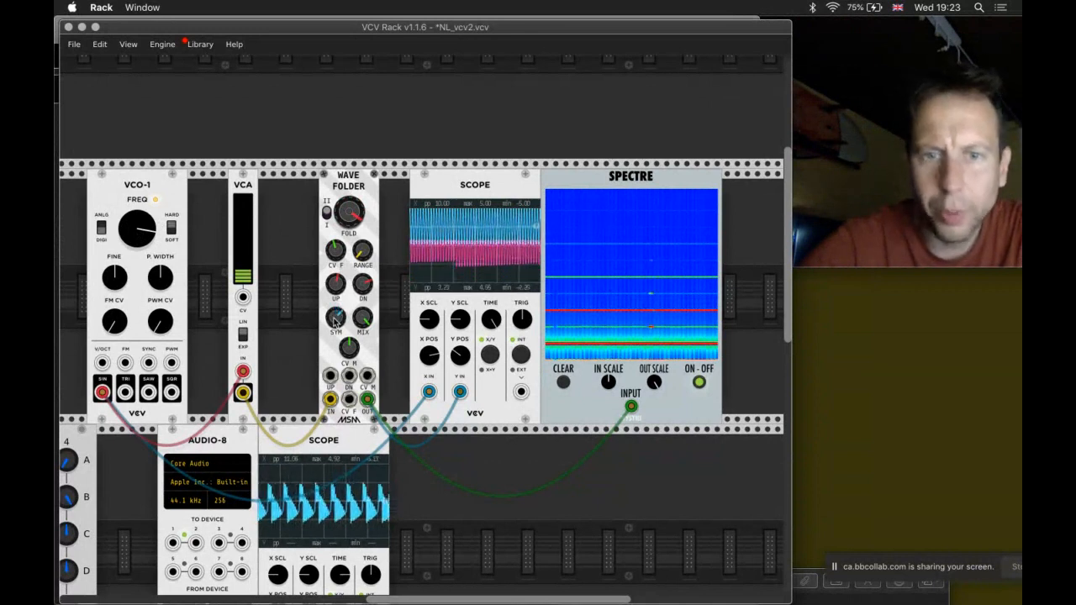
{"action": "left_click_drag", "start_coordinate": [335, 322], "coordinate": [334, 322]}
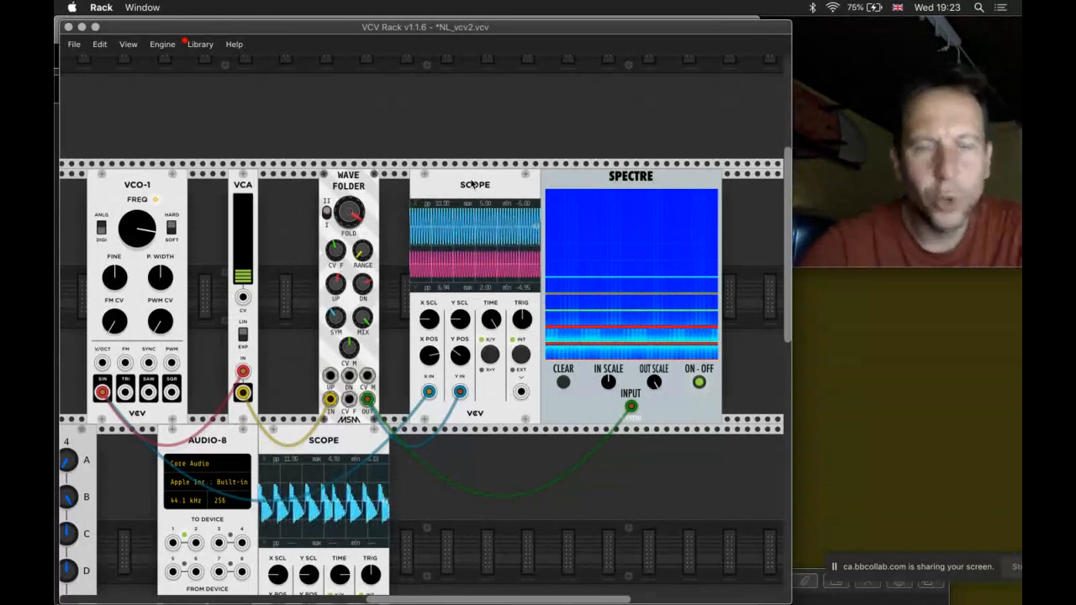
Step: Delete the upper Scope, the VCA and the VCO-1 modules from the upper row
{"action": "scroll", "coordinate": [473, 183], "scroll_direction": "left", "scroll_amount": 5}
{"action": "scroll", "coordinate": [472, 183], "scroll_direction": "down", "scroll_amount": 3}
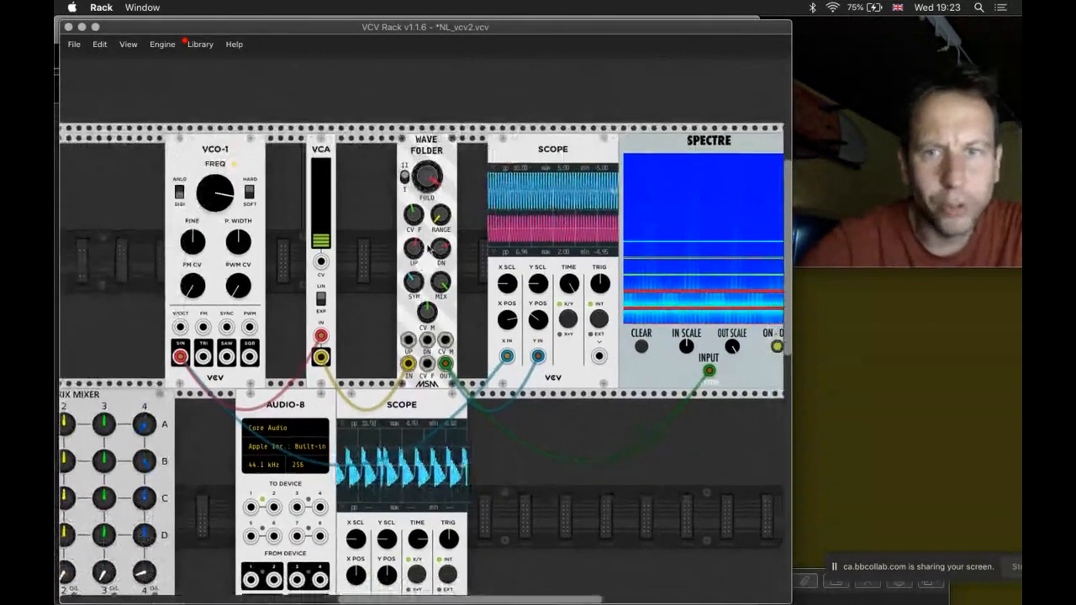
{"action": "scroll", "coordinate": [429, 248], "scroll_direction": "right", "scroll_amount": 3}
{"action": "scroll", "coordinate": [428, 248], "scroll_direction": "up", "scroll_amount": 1}
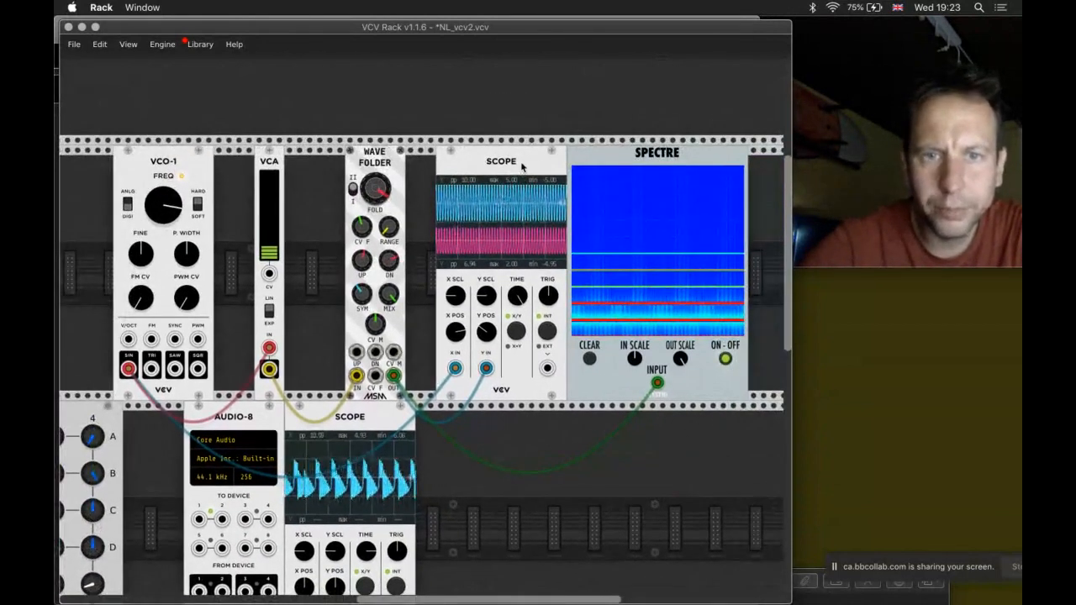
{"action": "key", "text": "BackSpace"}
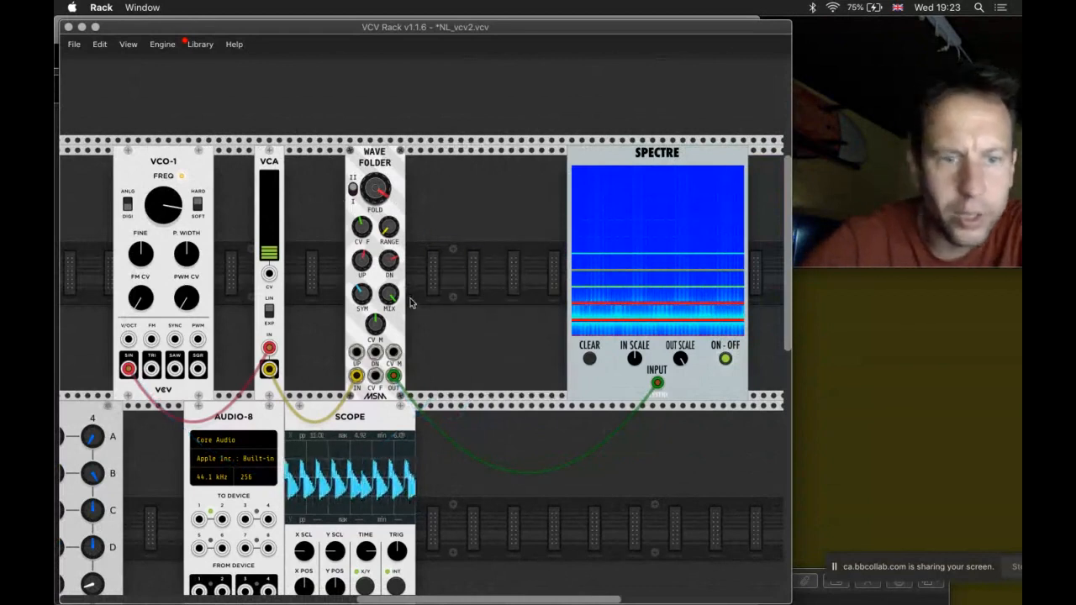
{"action": "scroll", "coordinate": [409, 301], "scroll_direction": "down", "scroll_amount": 10}
{"action": "scroll", "coordinate": [409, 301], "scroll_direction": "left", "scroll_amount": 12}
{"action": "scroll", "coordinate": [411, 302], "scroll_direction": "up", "scroll_amount": 10}
{"action": "scroll", "coordinate": [411, 303], "scroll_direction": "left", "scroll_amount": 3}
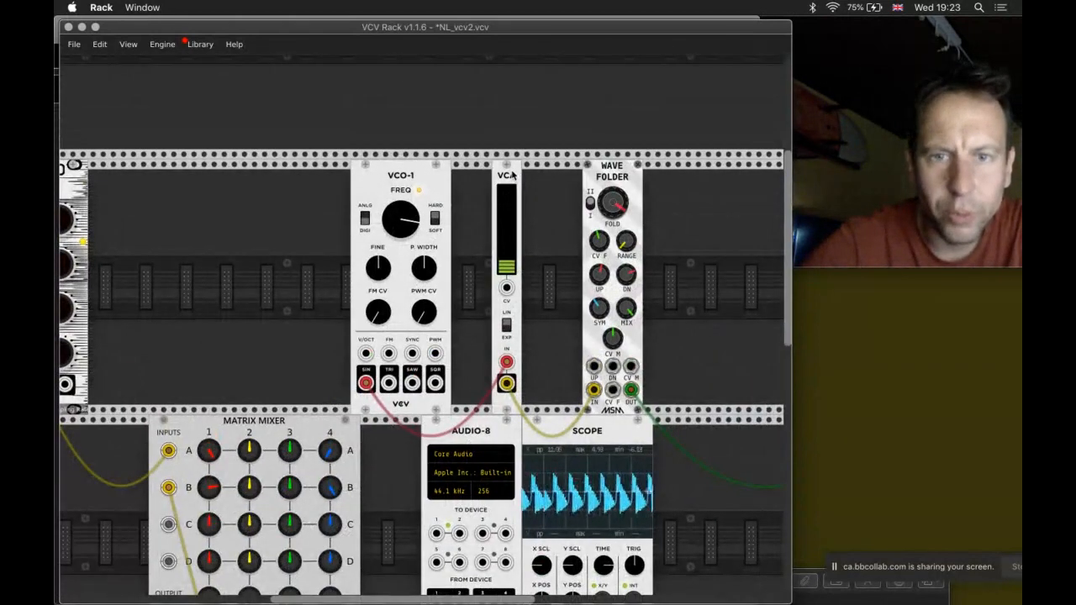
{"action": "key", "text": "BackSpace"}
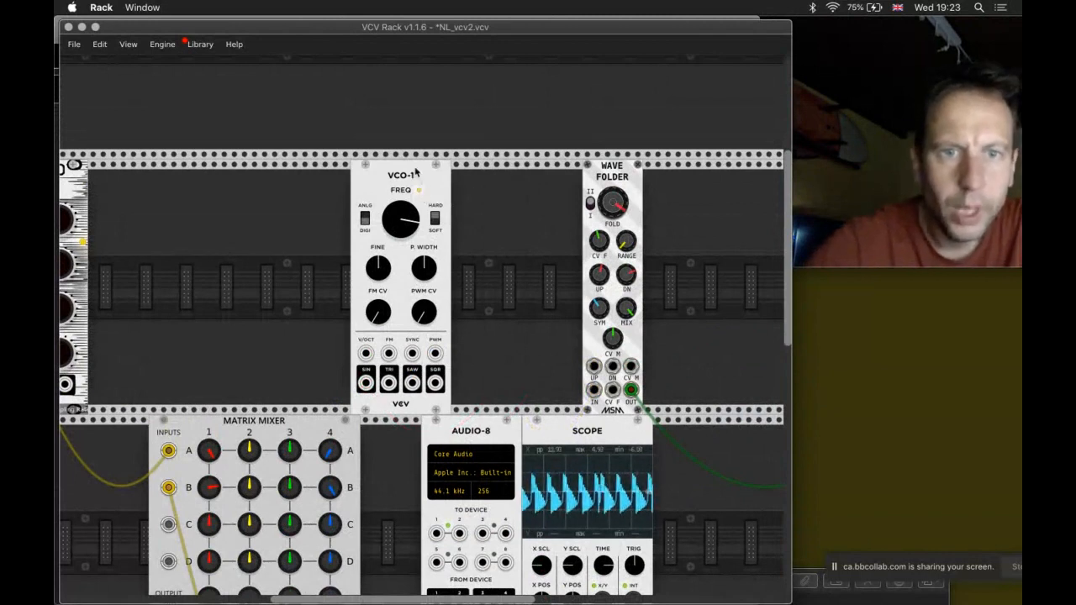
{"action": "key", "text": "BackSpace"}
Step: Move the Wavefolder down into the row below the Matrix Mixer, beside the Laika filter
{"action": "scroll", "coordinate": [414, 168], "scroll_direction": "down", "scroll_amount": 3}
{"action": "scroll", "coordinate": [414, 169], "scroll_direction": "left", "scroll_amount": 2}
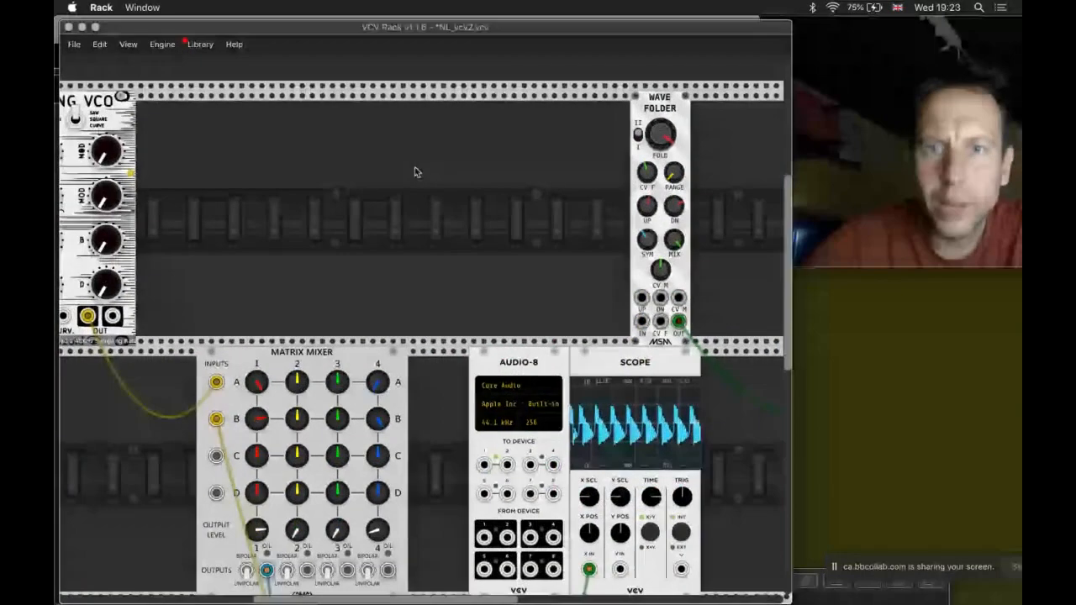
{"action": "scroll", "coordinate": [414, 169], "scroll_direction": "down", "scroll_amount": 5}
{"action": "scroll", "coordinate": [414, 169], "scroll_direction": "left", "scroll_amount": 3}
{"action": "scroll", "coordinate": [700, 84], "scroll_direction": "up", "scroll_amount": 3}
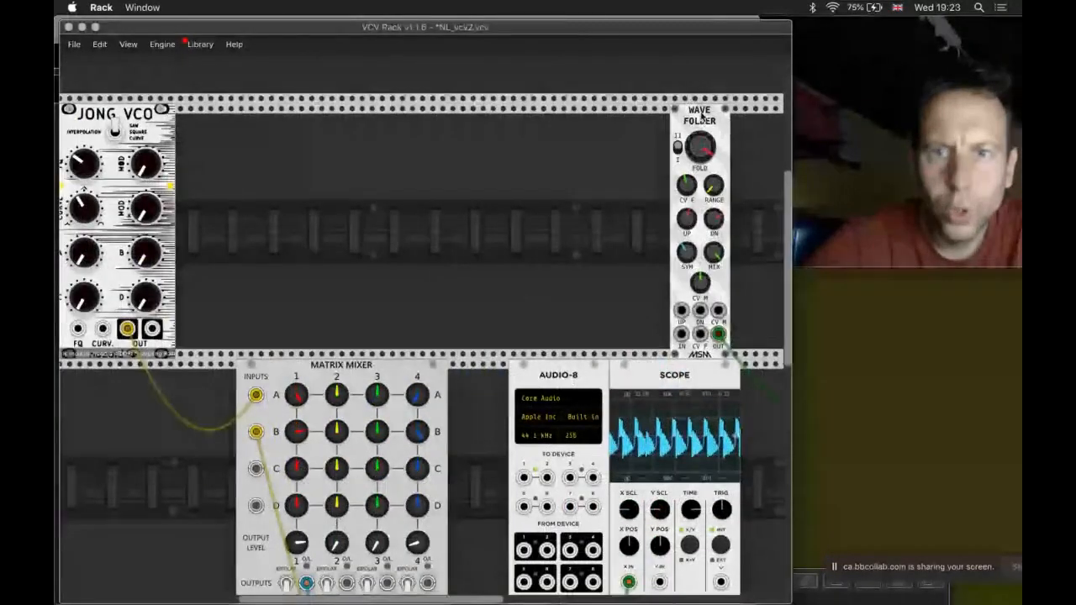
{"action": "left_click_drag", "start_coordinate": [704, 177], "coordinate": [147, 435]}
{"action": "scroll", "coordinate": [211, 389], "scroll_direction": "down", "scroll_amount": 8}
{"action": "scroll", "coordinate": [211, 389], "scroll_direction": "left", "scroll_amount": 2}
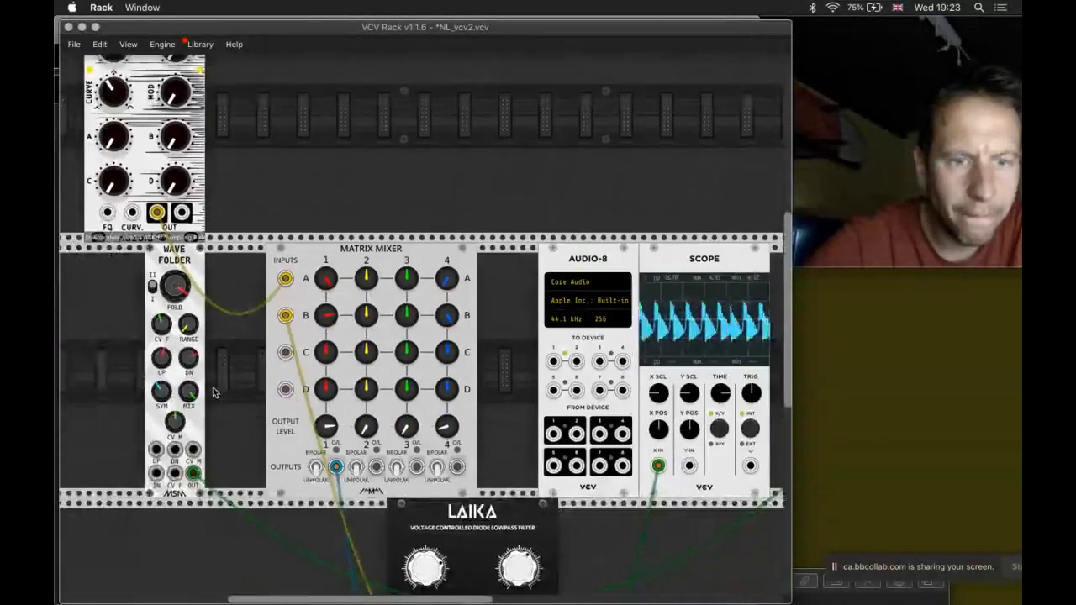
{"action": "scroll", "coordinate": [241, 293], "scroll_direction": "up", "scroll_amount": 5}
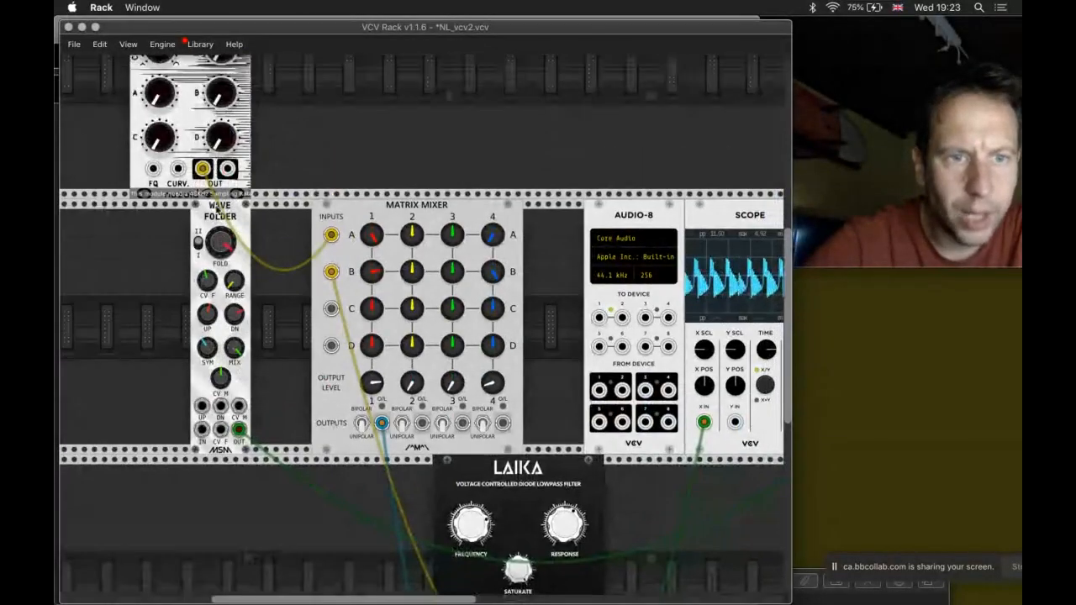
{"action": "left_click_drag", "start_coordinate": [236, 212], "coordinate": [332, 464]}
Step: Patch the Matrix Mixer's output 2 into the Wavefolder's IN
{"action": "scroll", "coordinate": [415, 407], "scroll_direction": "down", "scroll_amount": 5}
{"action": "scroll", "coordinate": [415, 407], "scroll_direction": "left", "scroll_amount": 1}
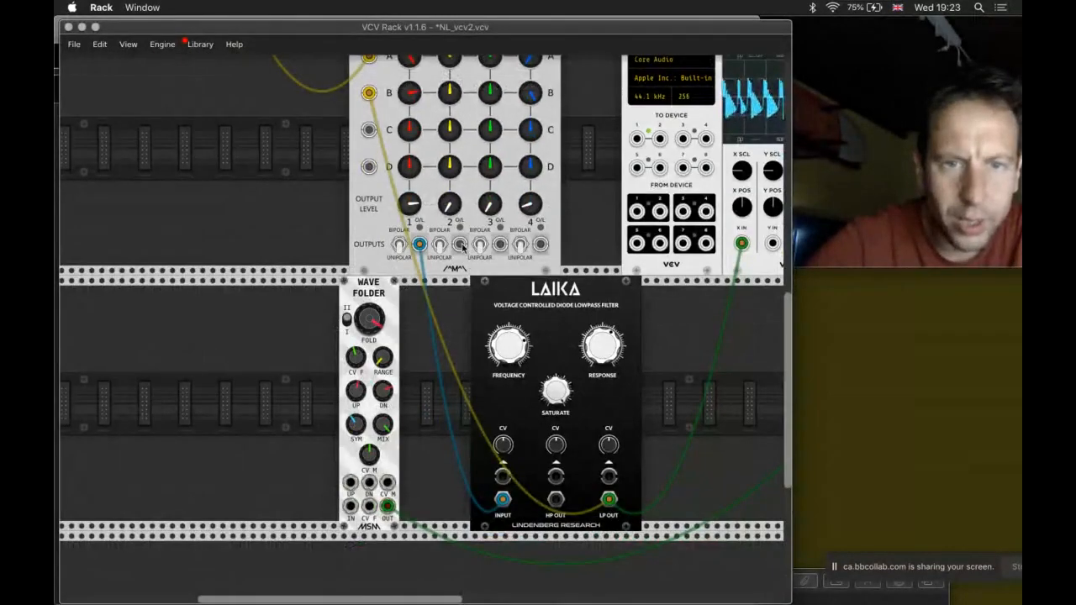
{"action": "left_click_drag", "start_coordinate": [459, 243], "coordinate": [350, 506]}
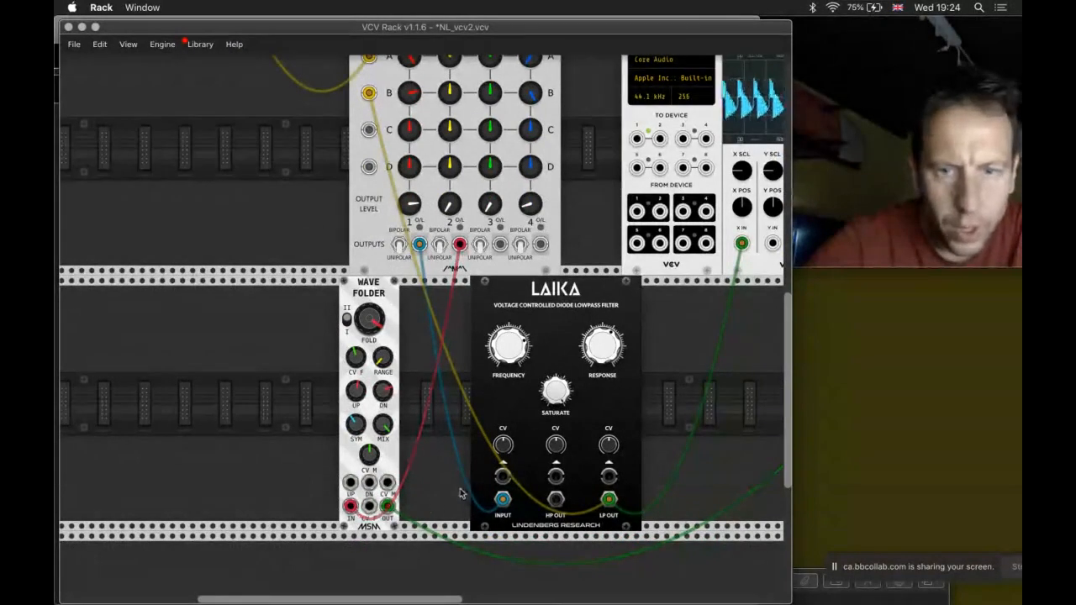
Step: Patch the Wavefolder's OUT into the Matrix Mixer's input C
{"action": "scroll", "coordinate": [463, 492], "scroll_direction": "right", "scroll_amount": 5}
{"action": "scroll", "coordinate": [378, 495], "scroll_direction": "left", "scroll_amount": 2}
{"action": "scroll", "coordinate": [379, 495], "scroll_direction": "down", "scroll_amount": 1}
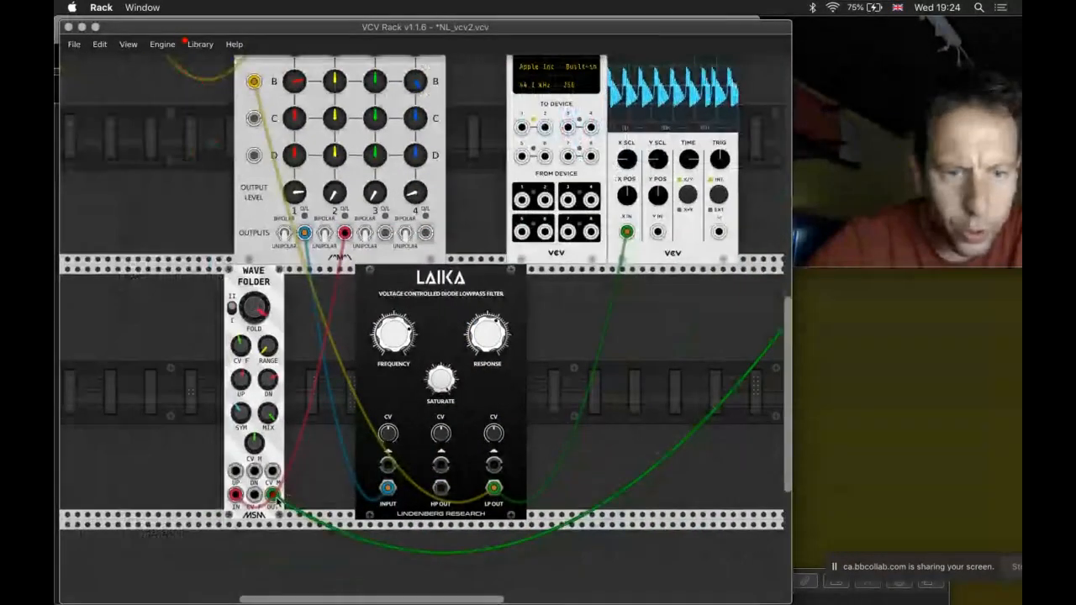
{"action": "left_click_drag", "start_coordinate": [273, 496], "coordinate": [250, 112]}
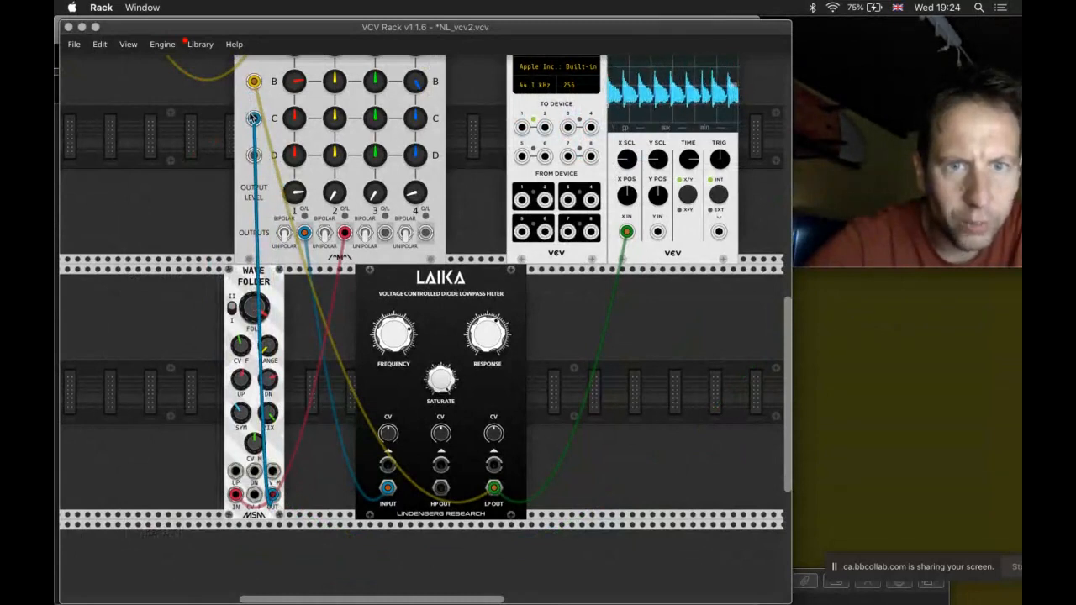
Step: Turn all sixteen Matrix Mixer send knobs (A1 to D4) fully down and its four output levels fully up
{"action": "scroll", "coordinate": [426, 149], "scroll_direction": "up", "scroll_amount": 2}
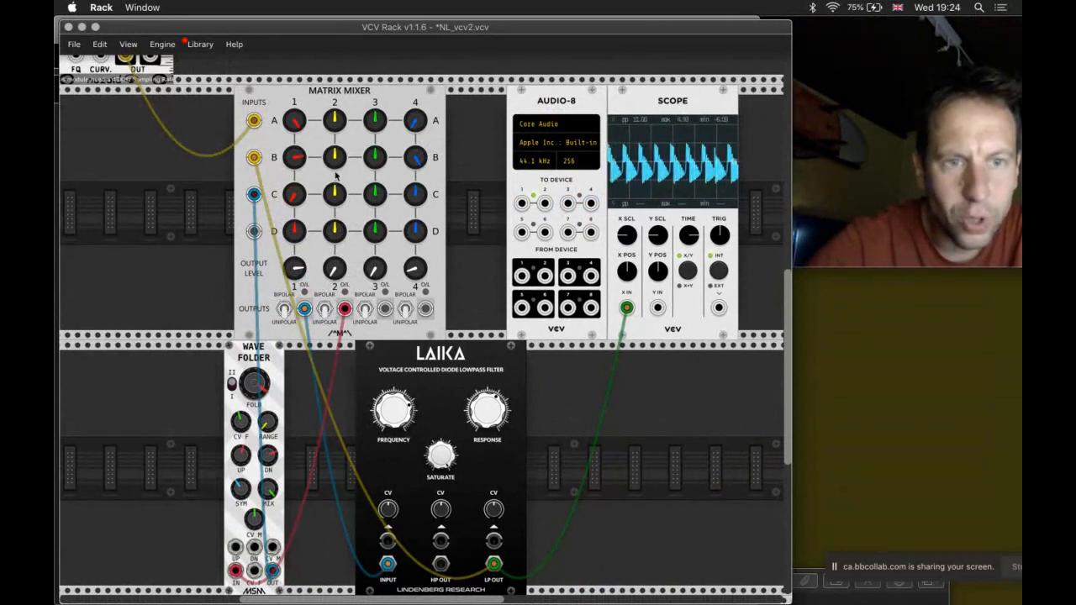
{"action": "scroll", "coordinate": [275, 152], "scroll_direction": "left", "scroll_amount": 3}
{"action": "scroll", "coordinate": [275, 152], "scroll_direction": "up", "scroll_amount": 1}
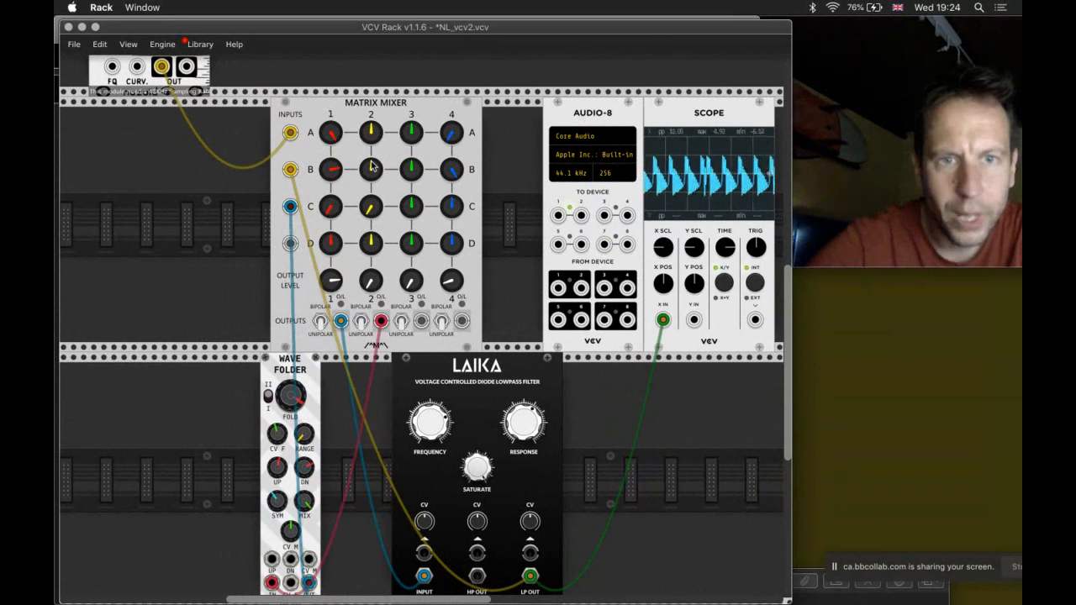
{"action": "left_click_drag", "start_coordinate": [372, 166], "coordinate": [339, 171]}
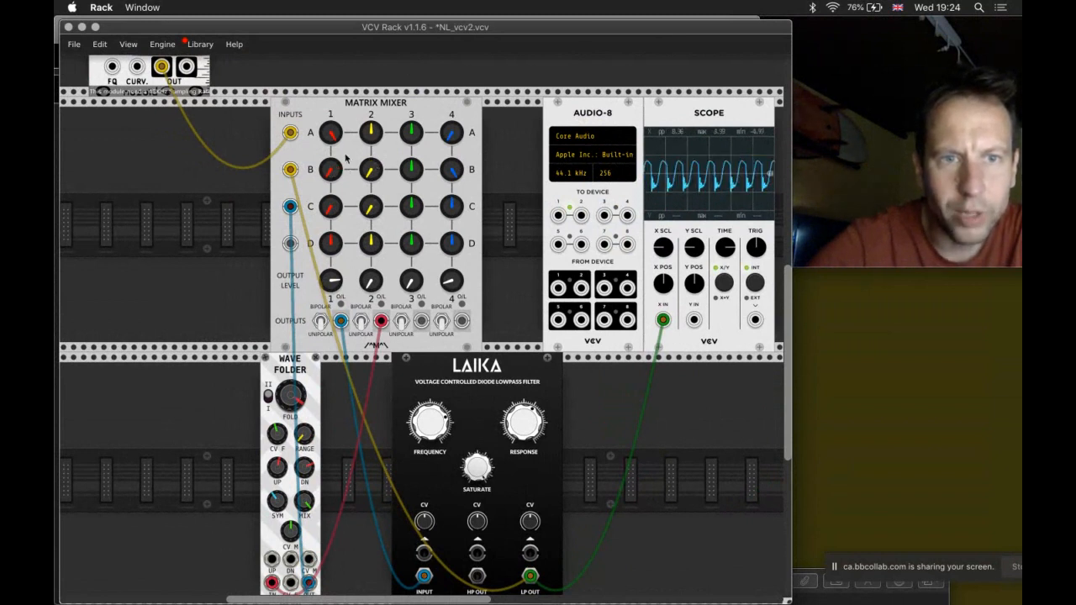
{"action": "left_click_drag", "start_coordinate": [378, 131], "coordinate": [332, 136]}
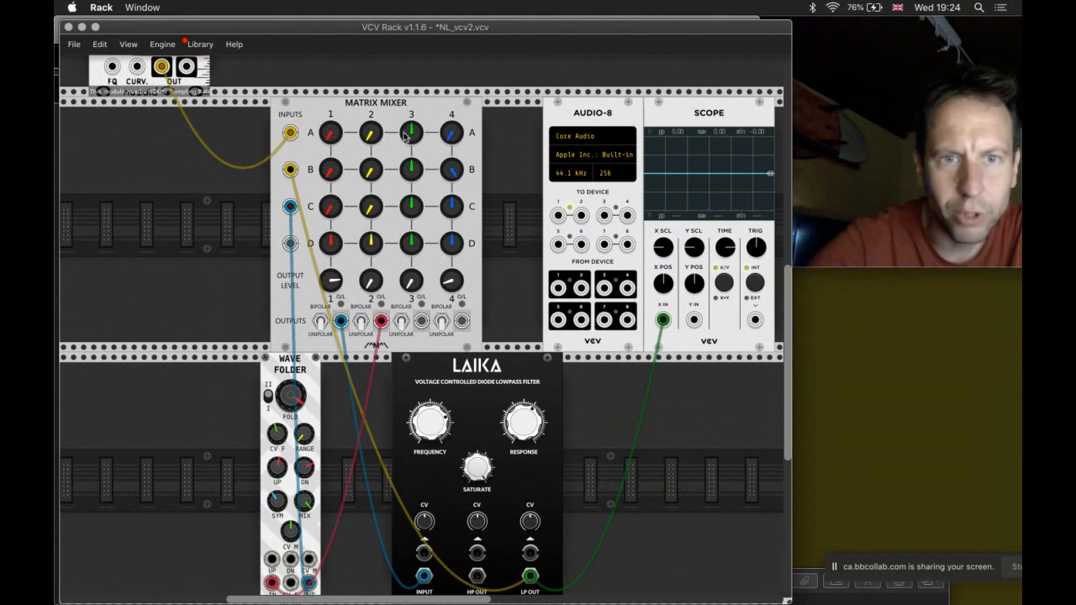
{"action": "left_click_drag", "start_coordinate": [404, 134], "coordinate": [407, 170]}
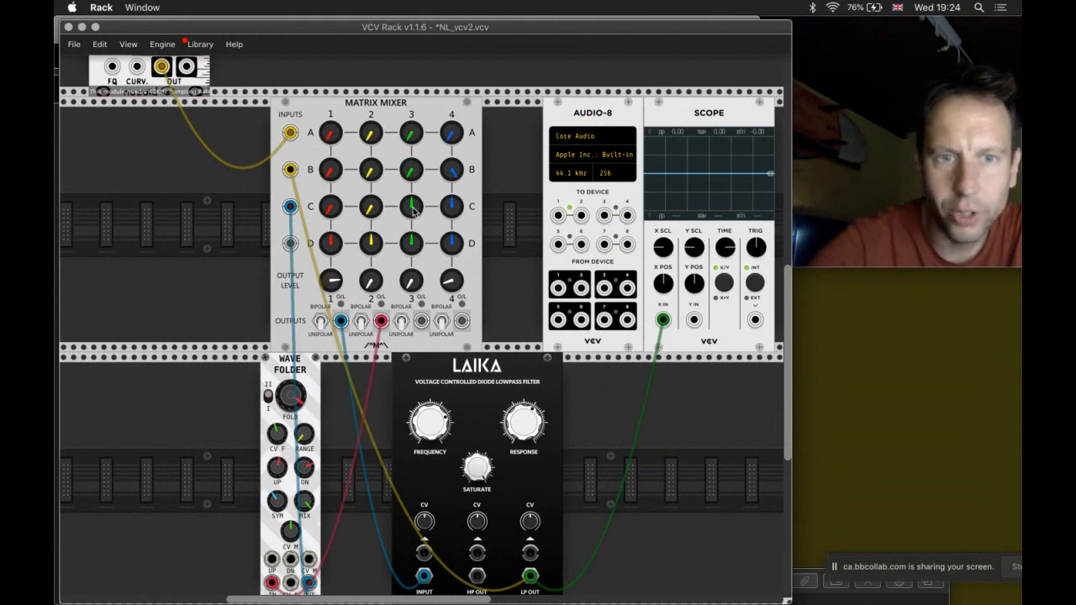
{"action": "left_click_drag", "start_coordinate": [413, 212], "coordinate": [415, 215]}
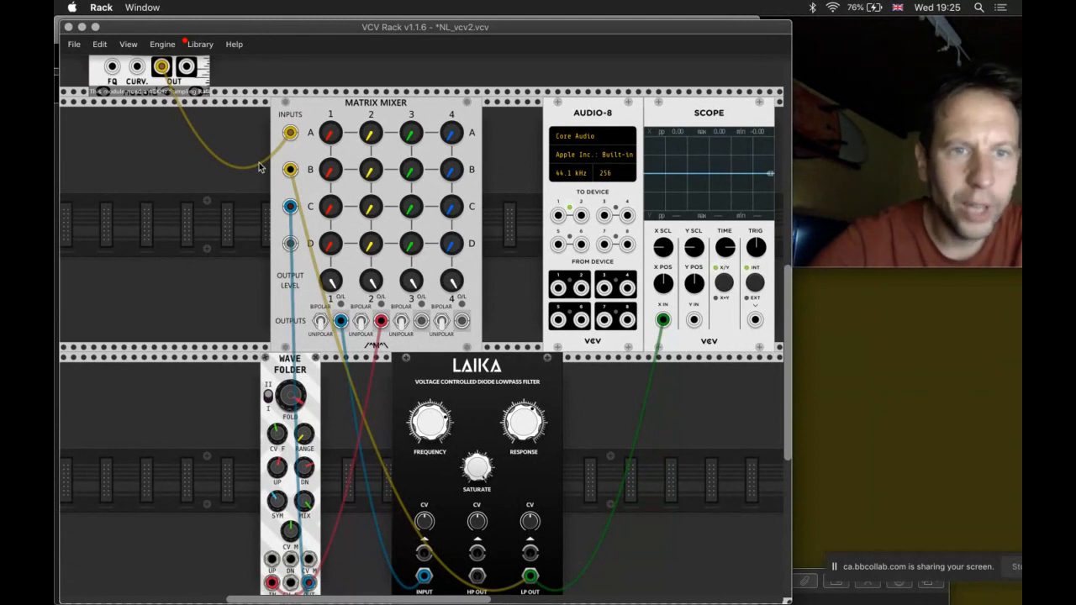
Step: Patch the Matrix Mixer's output 4 into AUDIO-8 input 1, testing knob A4 up and back fully down
{"action": "scroll", "coordinate": [259, 168], "scroll_direction": "up", "scroll_amount": 2}
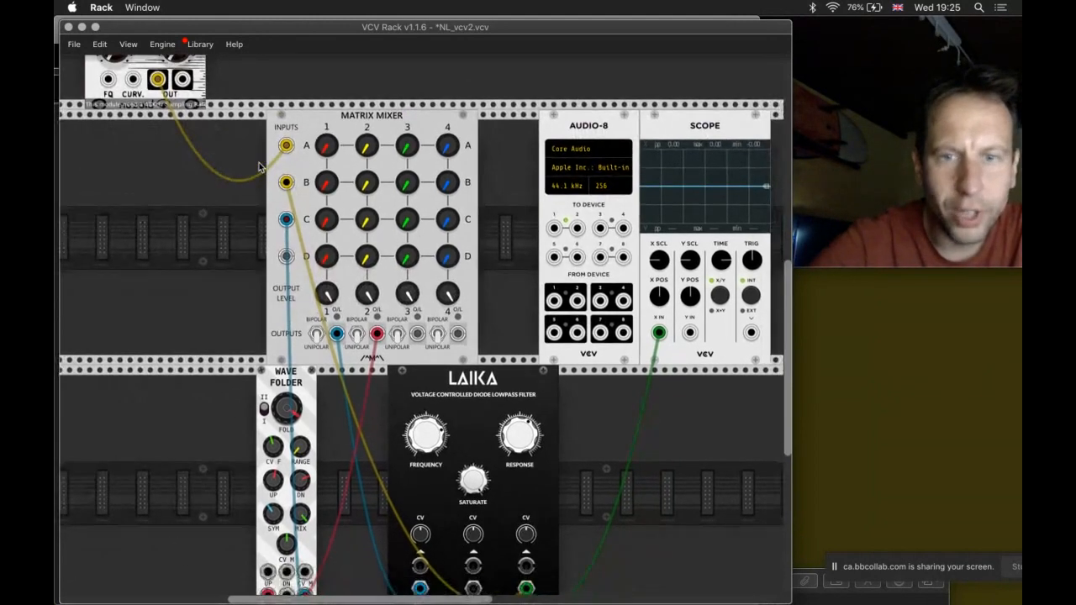
{"action": "scroll", "coordinate": [259, 167], "scroll_direction": "up", "scroll_amount": 5}
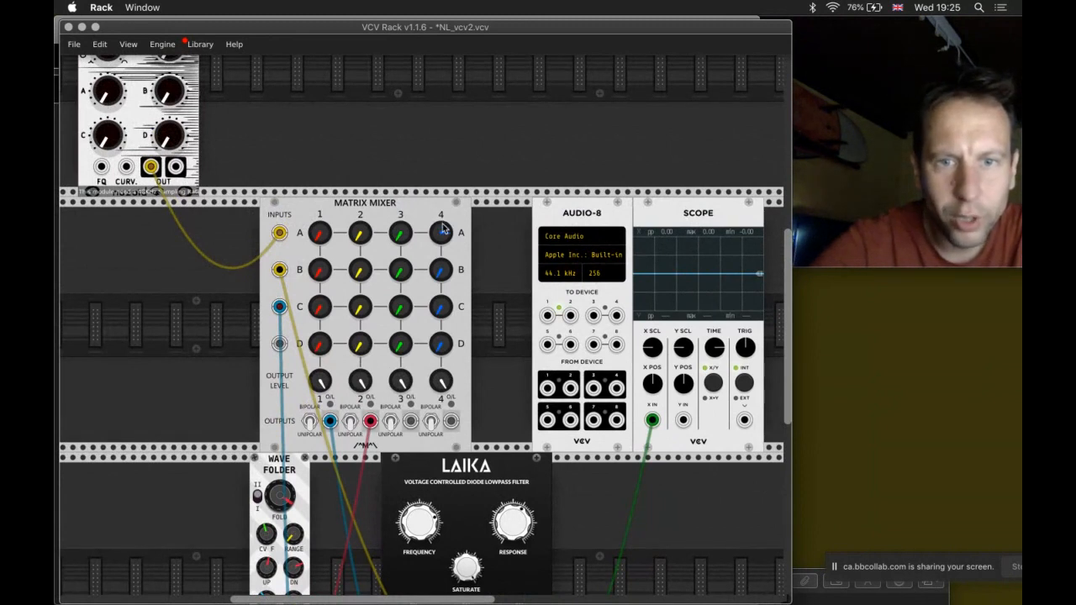
{"action": "scroll", "coordinate": [479, 387], "scroll_direction": "down", "scroll_amount": 5}
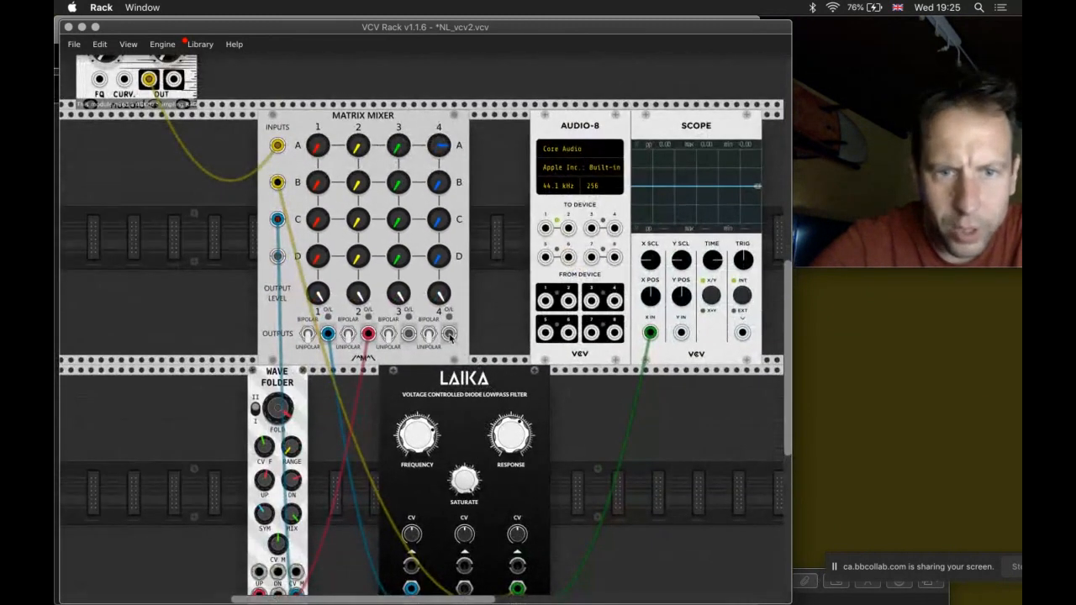
{"action": "left_click_drag", "start_coordinate": [449, 333], "coordinate": [545, 228]}
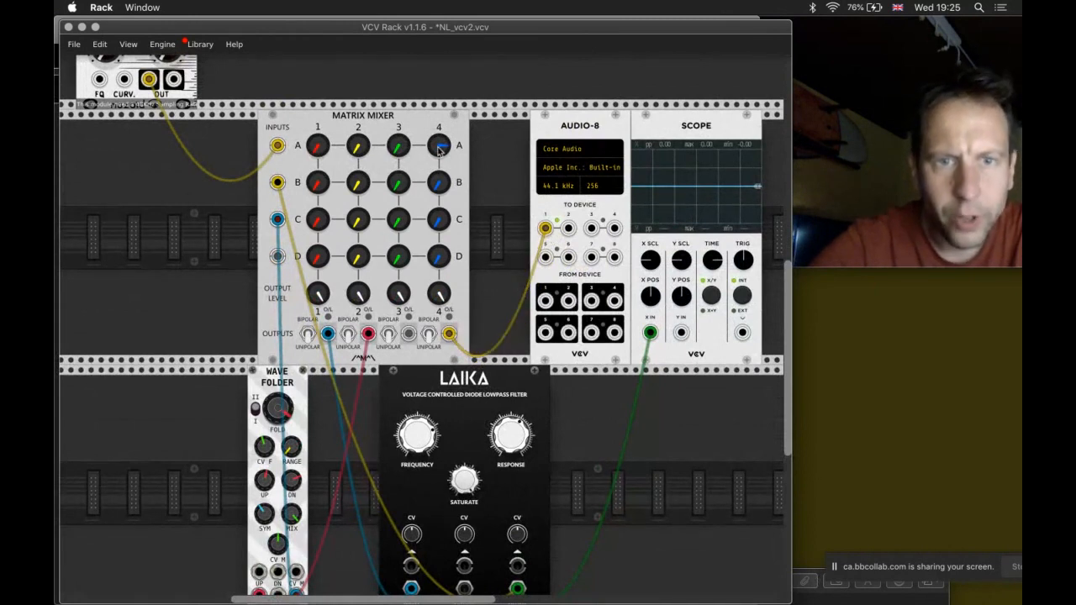
{"action": "left_click_drag", "start_coordinate": [439, 149], "coordinate": [439, 151]}
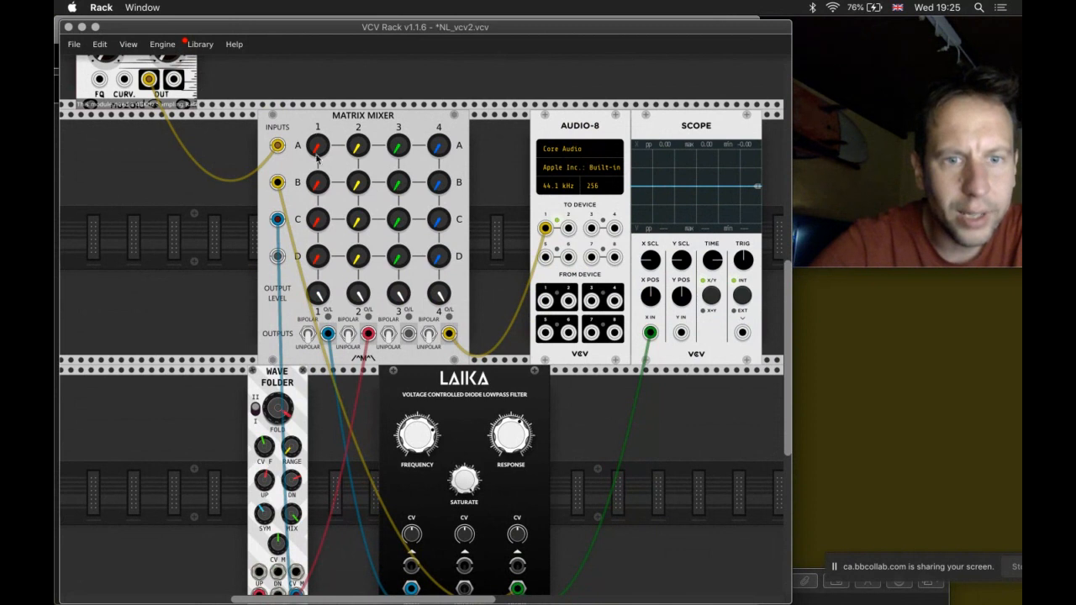
Step: Raise the Matrix Mixer's A1 knob, unplug the cable from the Scope's X IN, and leave A2 fully down
{"action": "left_click_drag", "start_coordinate": [318, 142], "coordinate": [319, 143]}
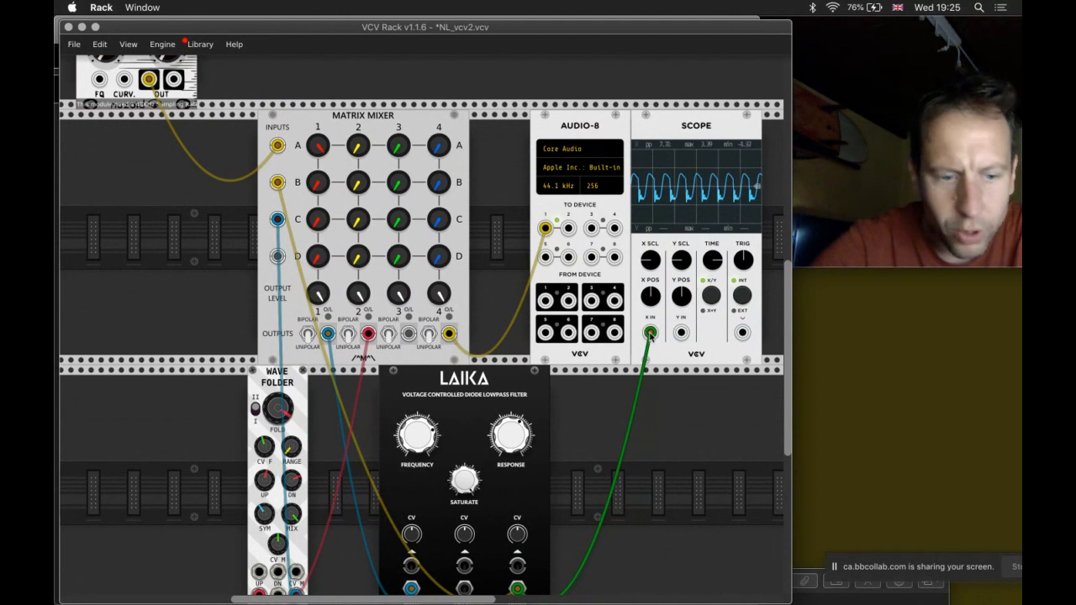
{"action": "left_click_drag", "start_coordinate": [649, 334], "coordinate": [651, 336]}
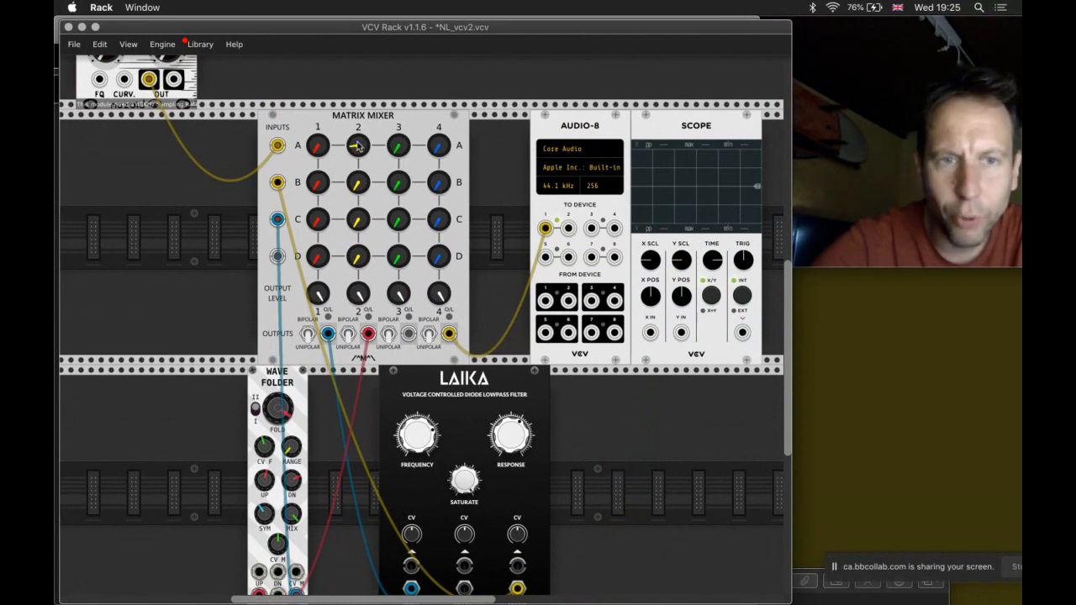
{"action": "left_click_drag", "start_coordinate": [359, 146], "coordinate": [359, 143]}
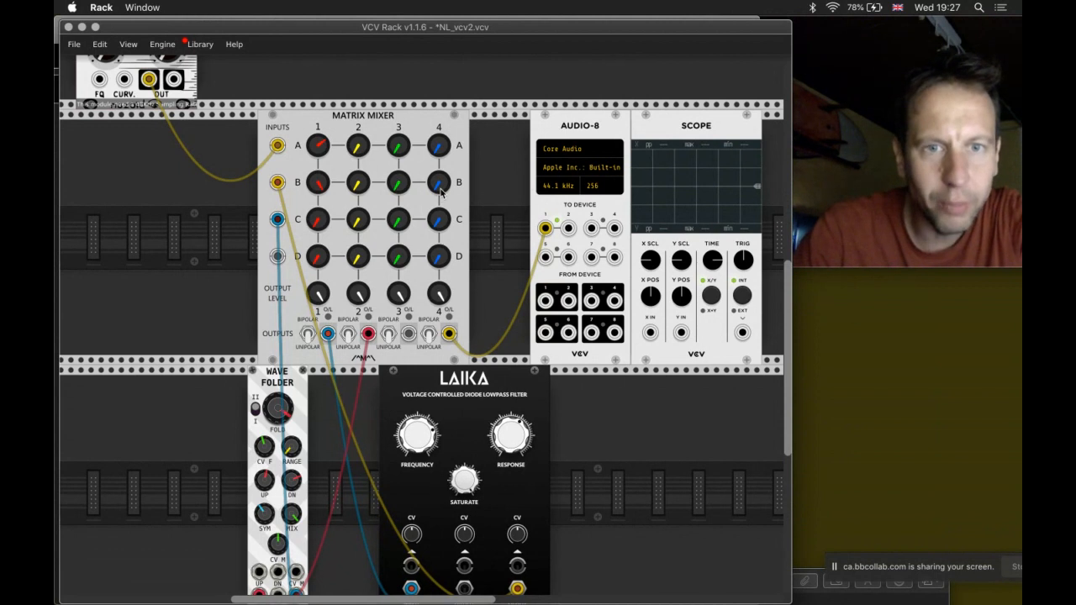
Step: Raise the Matrix Mixer's B4, B2, C4, C2 and C1 knobs to blend the filter and Wavefolder feedback
{"action": "left_click_drag", "start_coordinate": [440, 192], "coordinate": [442, 189]}
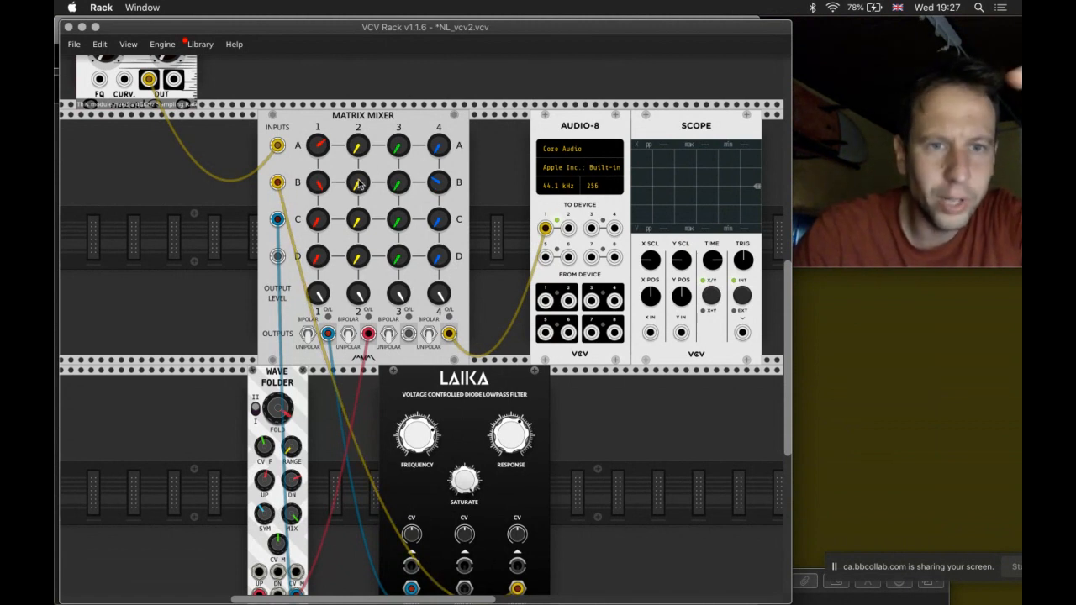
{"action": "left_click_drag", "start_coordinate": [361, 184], "coordinate": [361, 184]}
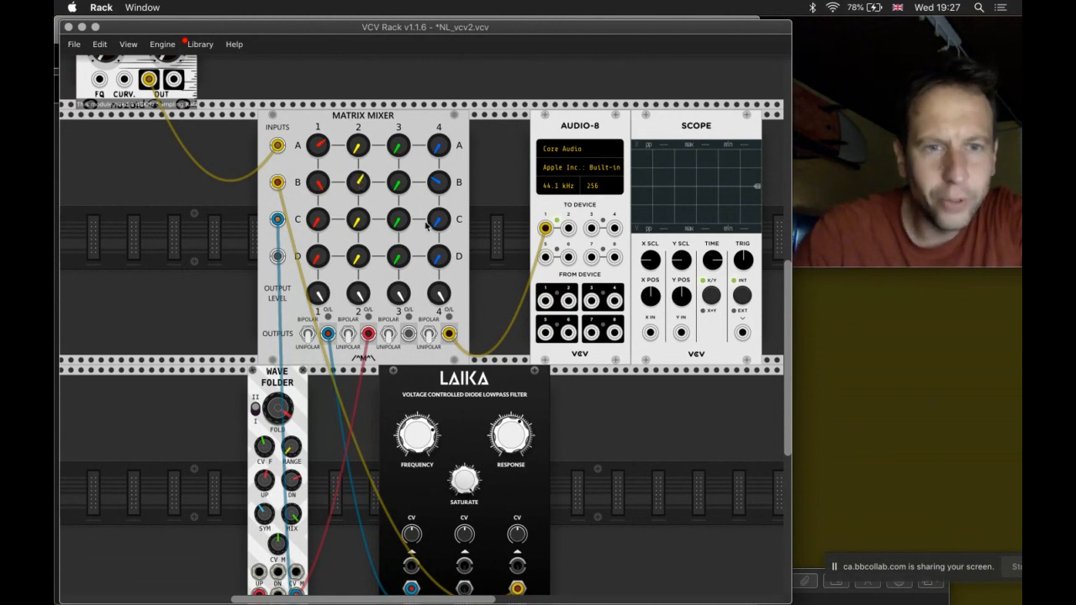
{"action": "left_click_drag", "start_coordinate": [447, 218], "coordinate": [449, 222]}
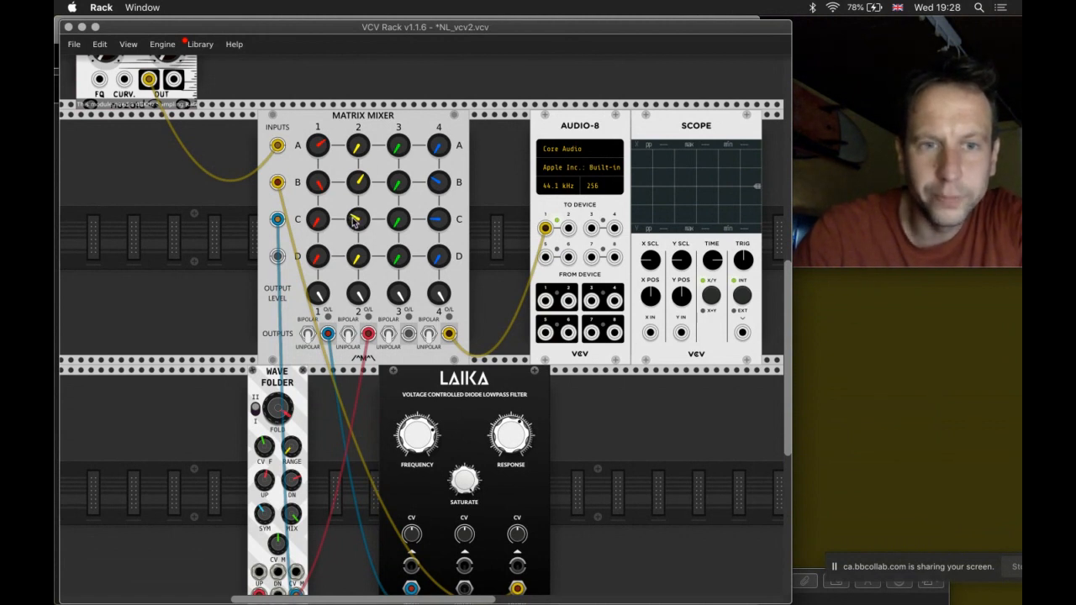
{"action": "left_click_drag", "start_coordinate": [353, 221], "coordinate": [353, 221]}
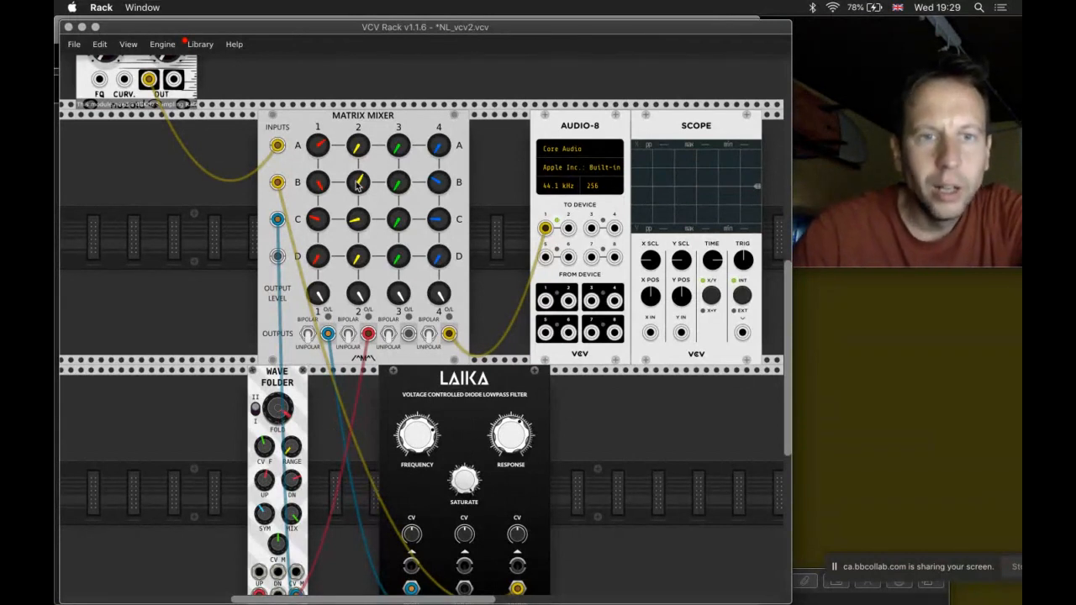
{"action": "left_click_drag", "start_coordinate": [358, 177], "coordinate": [355, 181]}
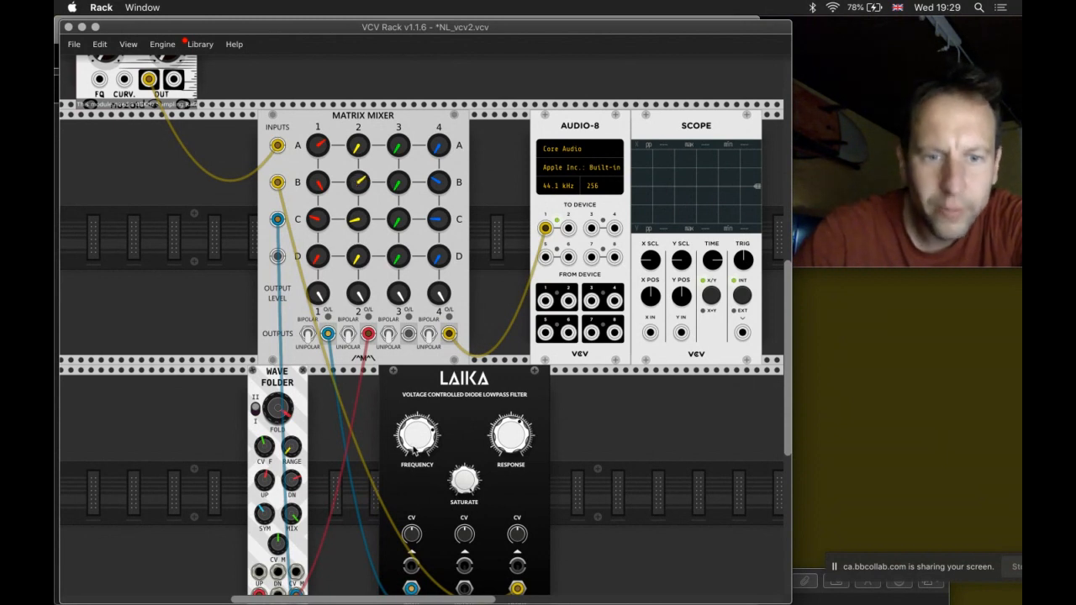
Step: Adjust the Laika filter's FREQUENCY, RESPONSE and SATURATE knobs to shape the feedback sound
{"action": "left_click_drag", "start_coordinate": [412, 447], "coordinate": [413, 451]}
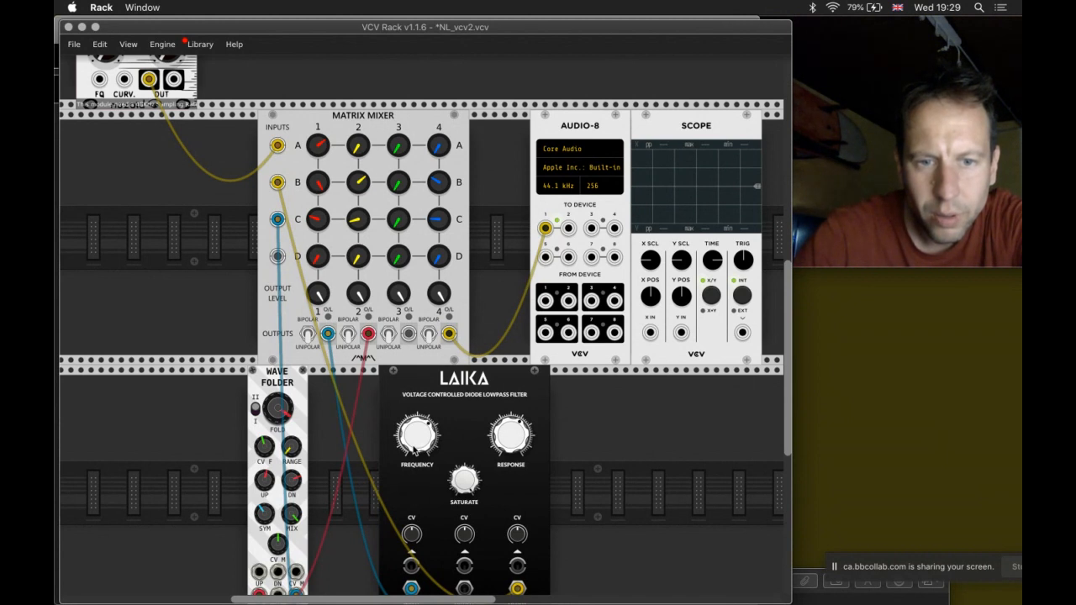
{"action": "left_click_drag", "start_coordinate": [514, 440], "coordinate": [513, 439]}
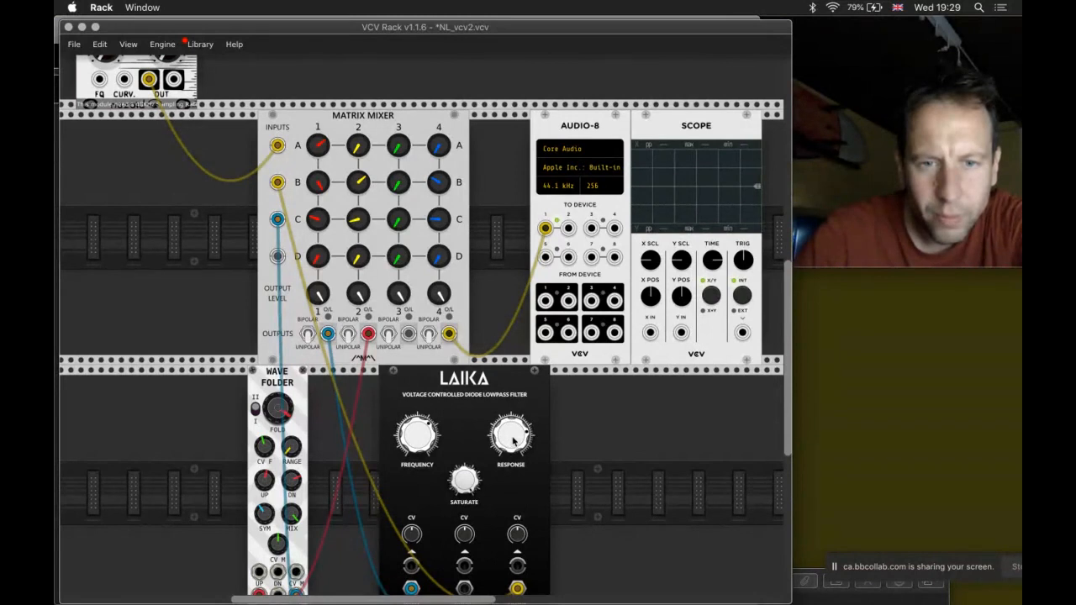
{"action": "left_click_drag", "start_coordinate": [466, 485], "coordinate": [466, 485]}
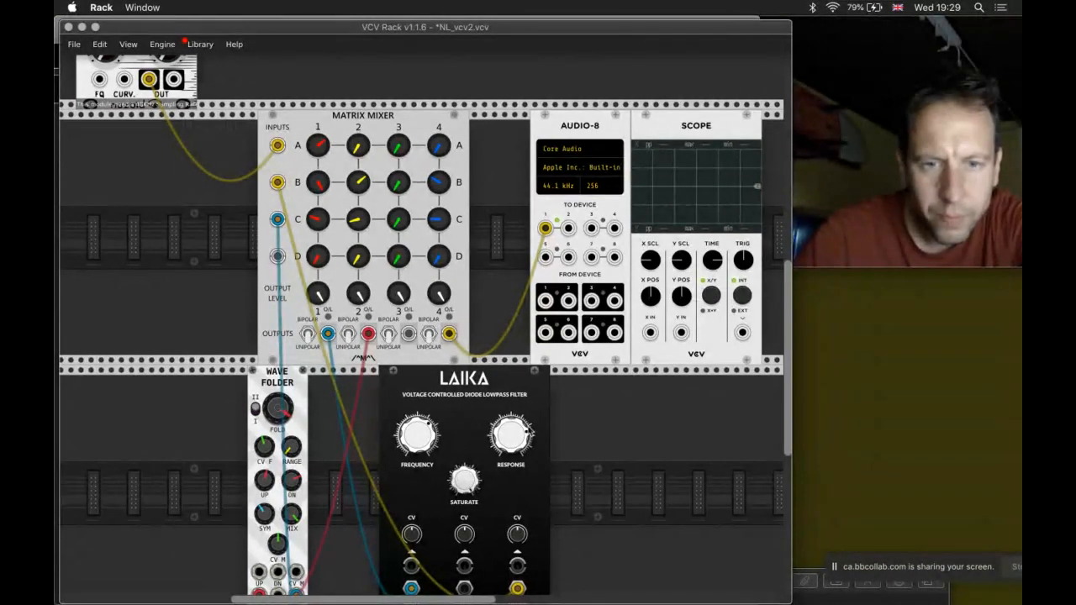
{"action": "left_click_drag", "start_coordinate": [515, 440], "coordinate": [514, 439]}
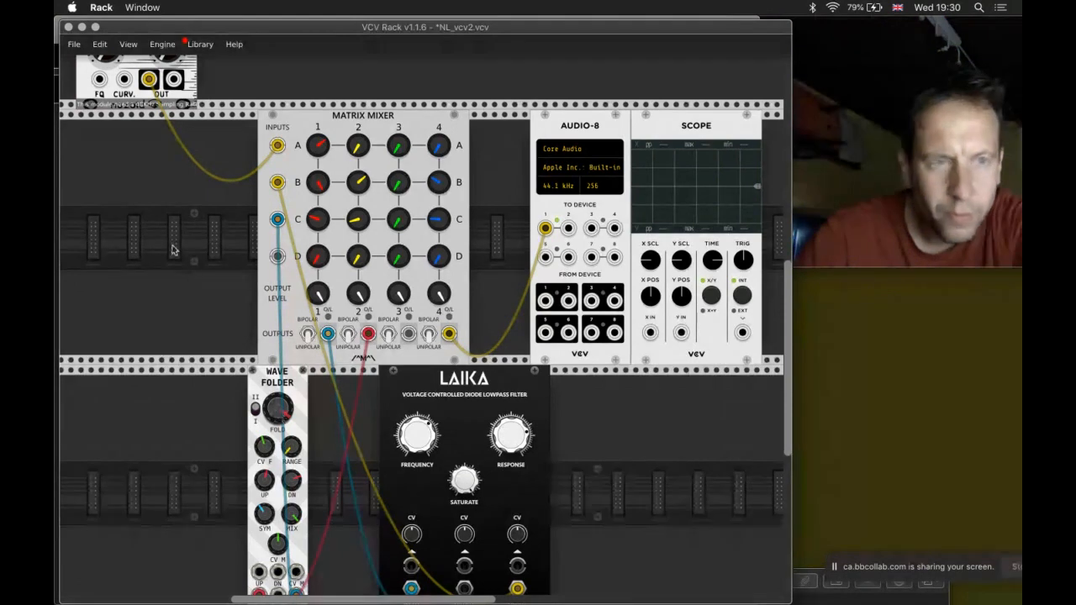
Step: Turn up the Jong VCO's CURVE and sweep its FQ up and back down to a low setting
{"action": "scroll", "coordinate": [168, 244], "scroll_direction": "up", "scroll_amount": 6}
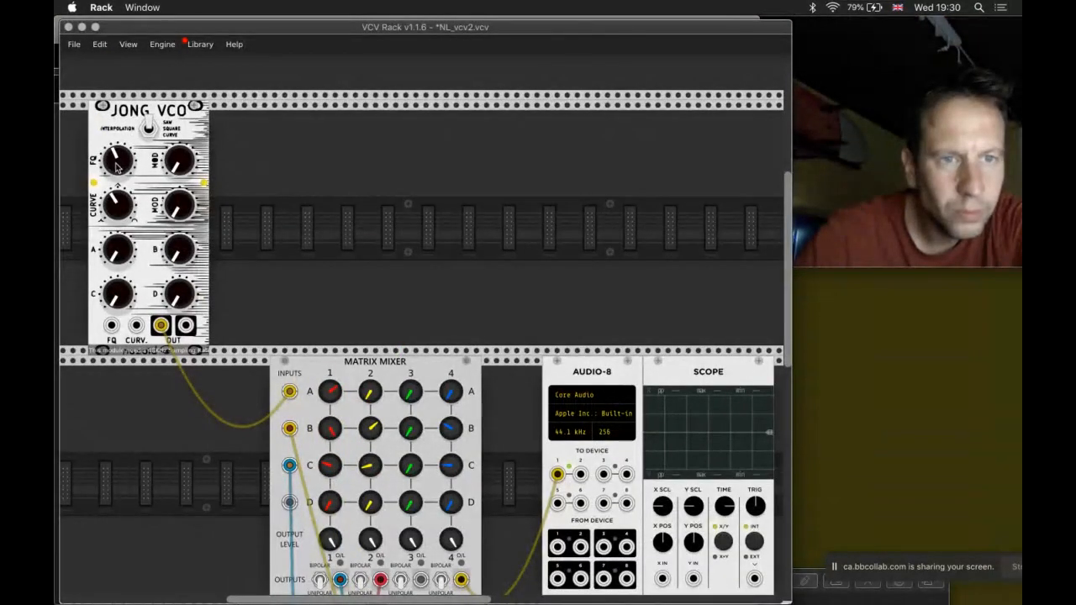
{"action": "left_click_drag", "start_coordinate": [116, 166], "coordinate": [116, 134]}
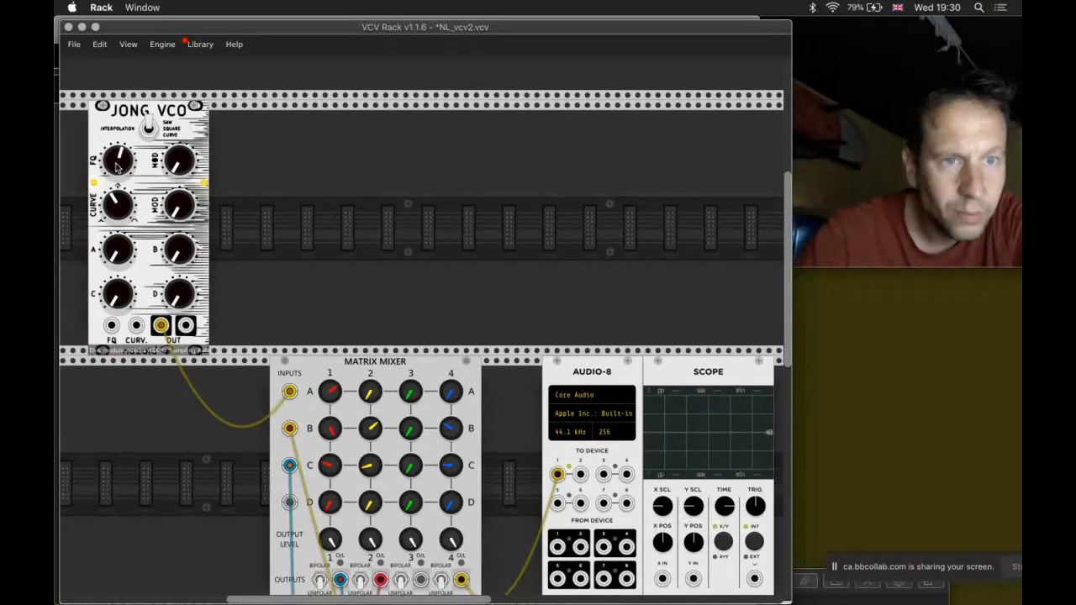
{"action": "left_click_drag", "start_coordinate": [118, 210], "coordinate": [119, 212]}
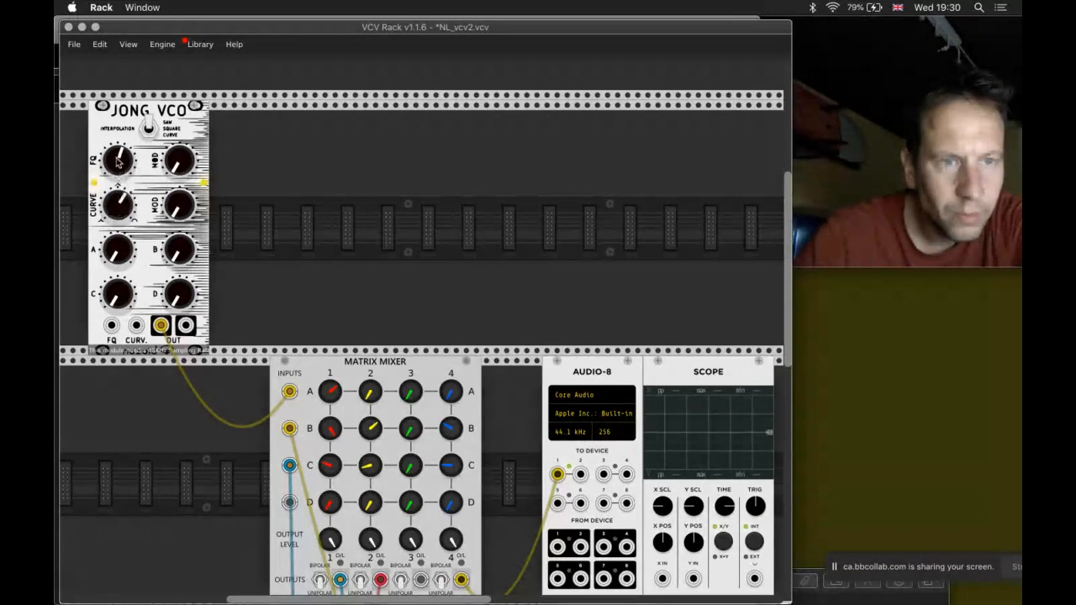
{"action": "left_click_drag", "start_coordinate": [119, 160], "coordinate": [118, 164]}
Step: Patch the Matrix Mixer's output 3 into the Jong VCO's CURV. input and turn up the oscillator's A, B, C, D and CURVE knobs
{"action": "scroll", "coordinate": [379, 263], "scroll_direction": "down", "scroll_amount": 5}
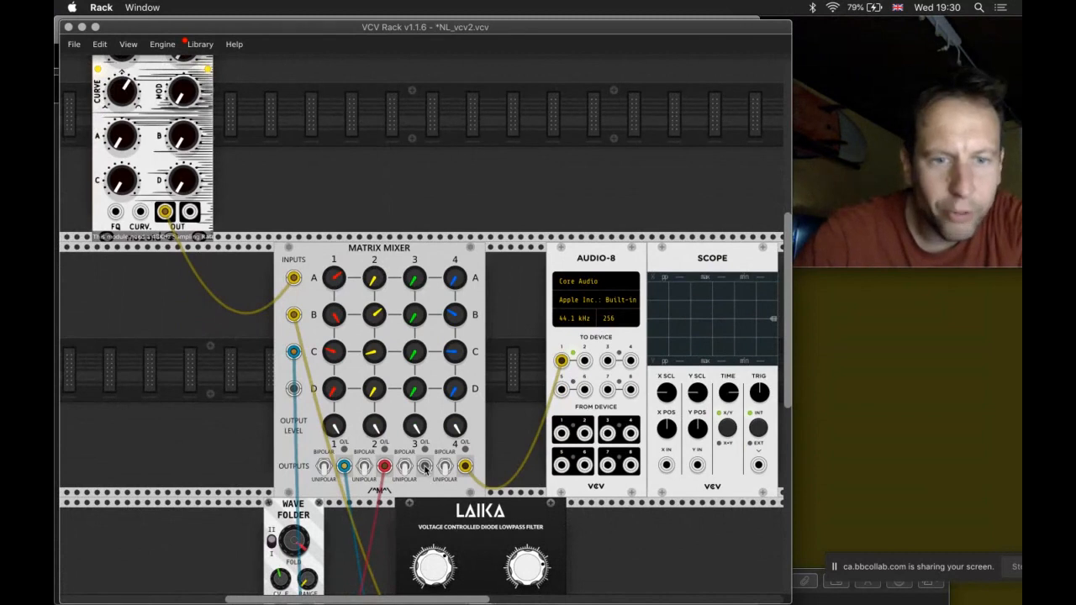
{"action": "left_click_drag", "start_coordinate": [424, 466], "coordinate": [139, 211]}
{"action": "scroll", "coordinate": [144, 307], "scroll_direction": "up", "scroll_amount": 3}
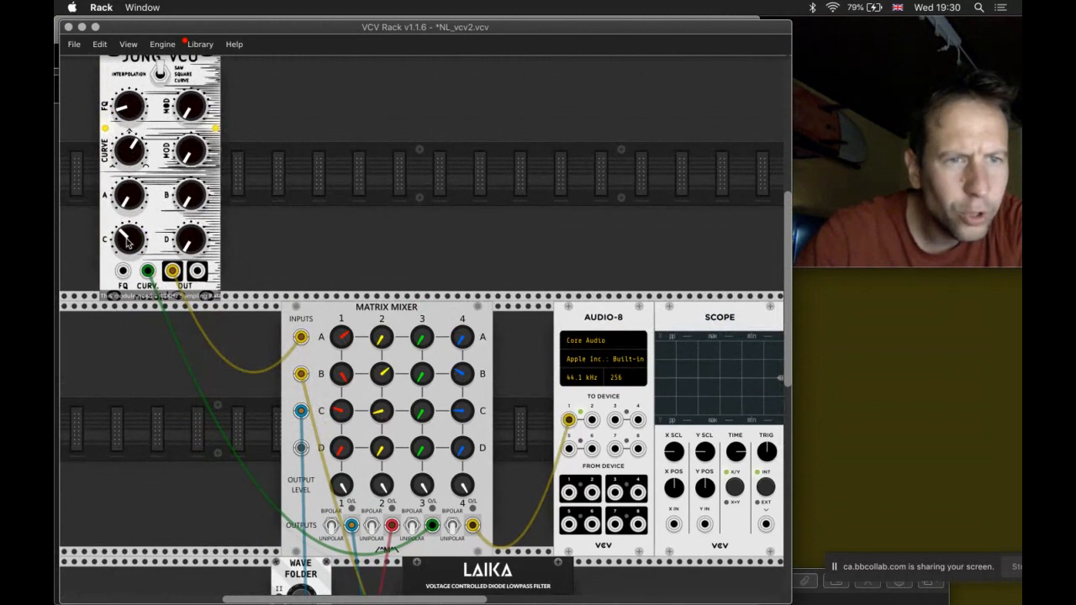
{"action": "left_click_drag", "start_coordinate": [129, 197], "coordinate": [134, 151]}
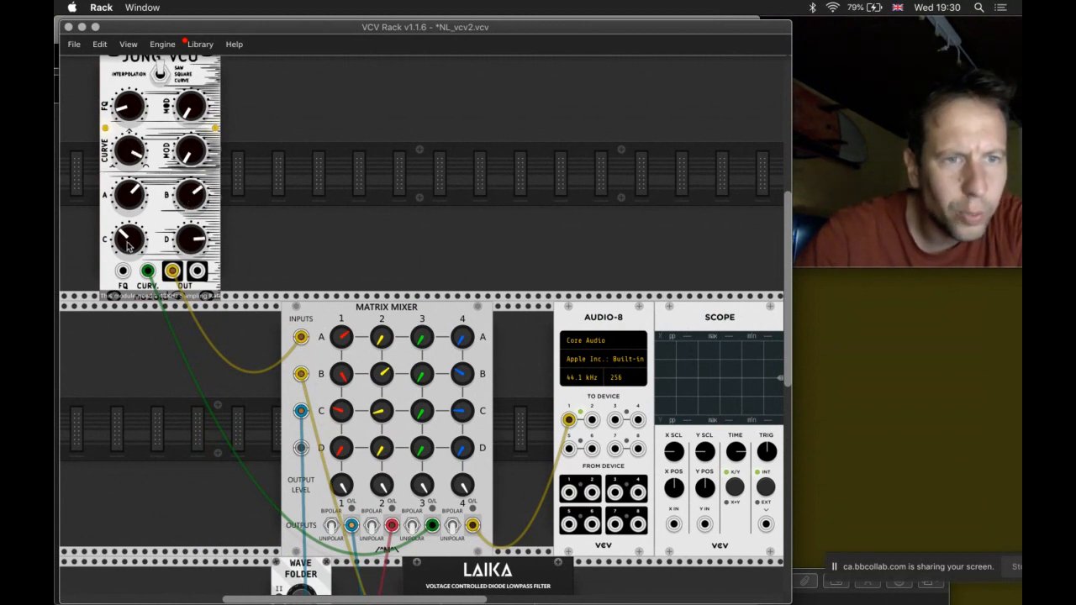
{"action": "left_click_drag", "start_coordinate": [125, 191], "coordinate": [124, 192]}
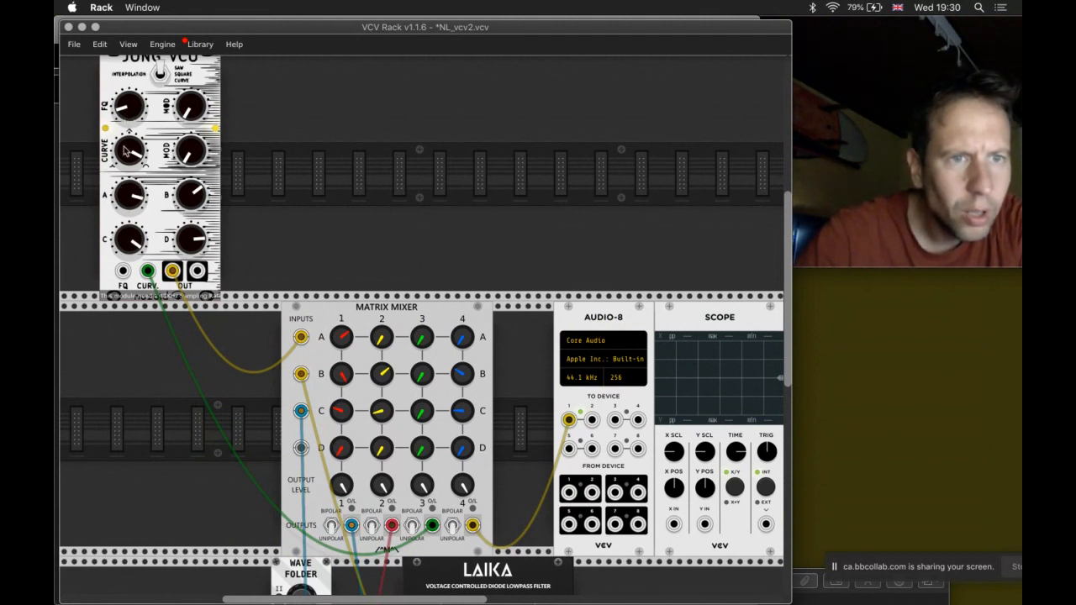
{"action": "left_click_drag", "start_coordinate": [124, 150], "coordinate": [125, 150]}
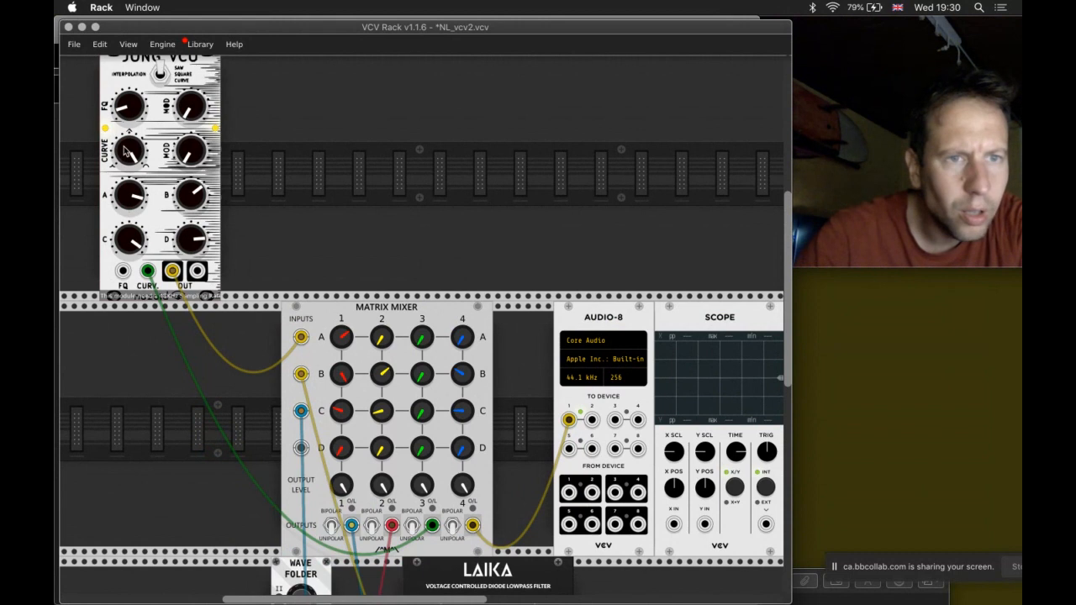
{"action": "left_click_drag", "start_coordinate": [126, 110], "coordinate": [127, 109]}
Step: Lower the Laika filter's FREQUENCY, raise its RESPONSE and adjust the SATURATE knob
{"action": "scroll", "coordinate": [183, 388], "scroll_direction": "down", "scroll_amount": 5}
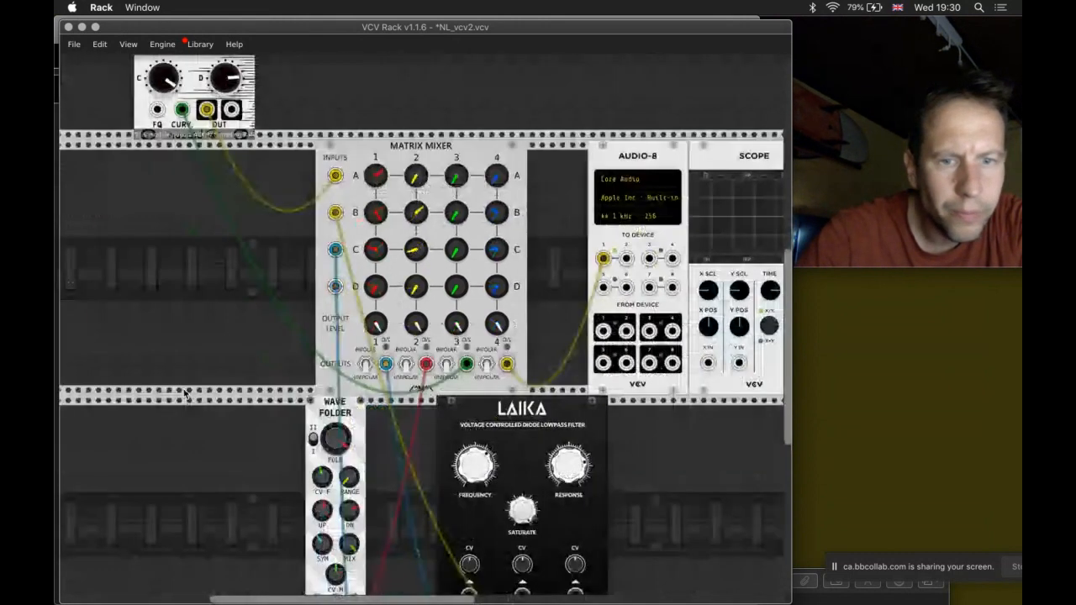
{"action": "scroll", "coordinate": [185, 394], "scroll_direction": "down", "scroll_amount": 2}
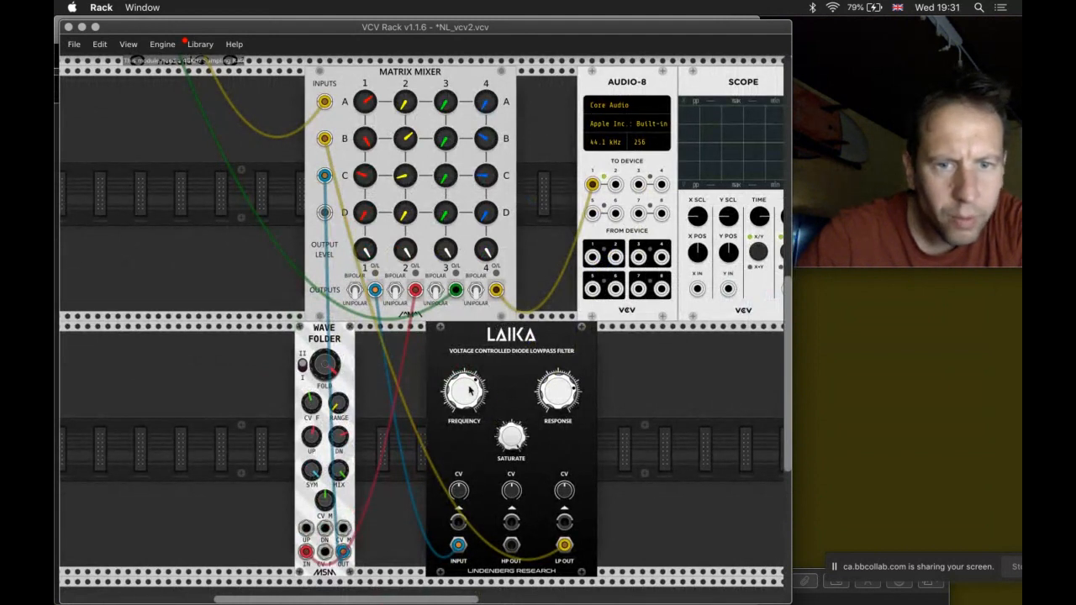
{"action": "left_click_drag", "start_coordinate": [470, 390], "coordinate": [469, 390]}
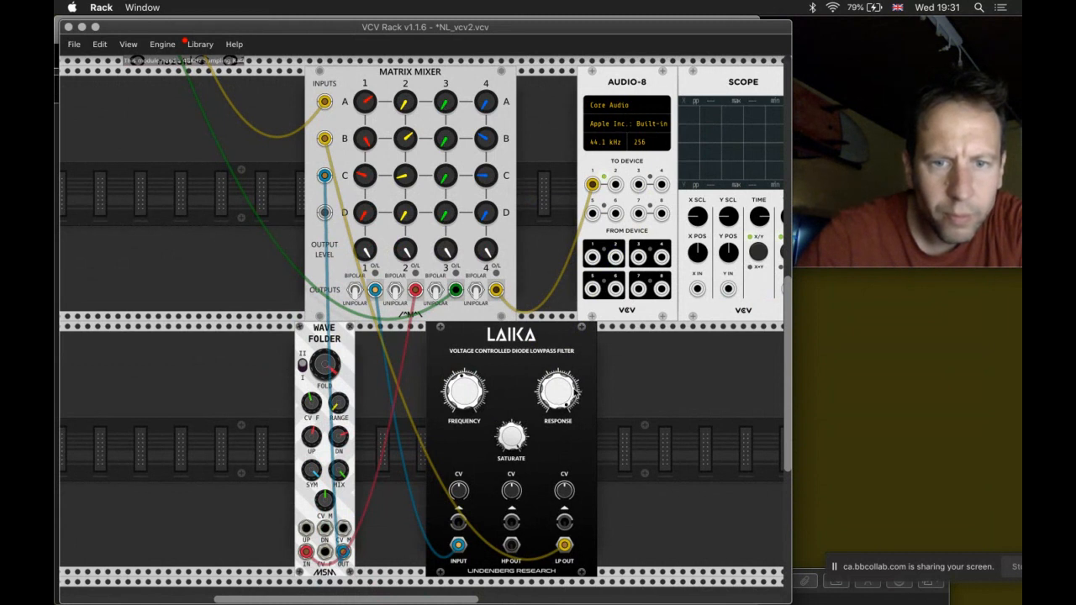
{"action": "left_click_drag", "start_coordinate": [518, 436], "coordinate": [518, 436]}
Step: Move the Matrix Mixer output 3 cable from the Jong VCO's CURV. input to FQ and turn down the oscillator's B, C and D knobs
{"action": "scroll", "coordinate": [336, 336], "scroll_direction": "up", "scroll_amount": 6}
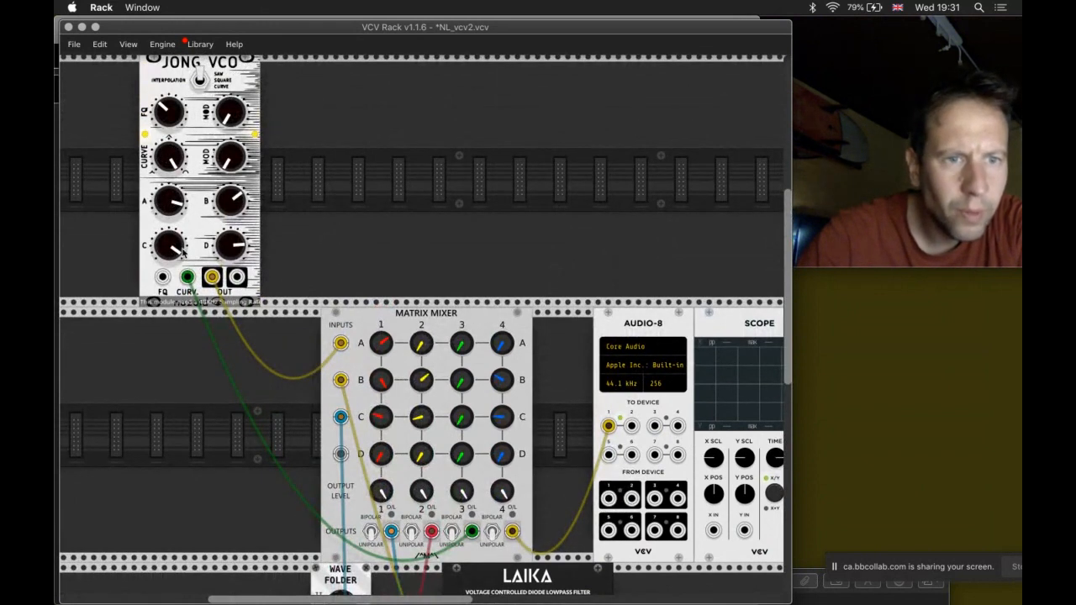
{"action": "left_click_drag", "start_coordinate": [187, 278], "coordinate": [162, 278]}
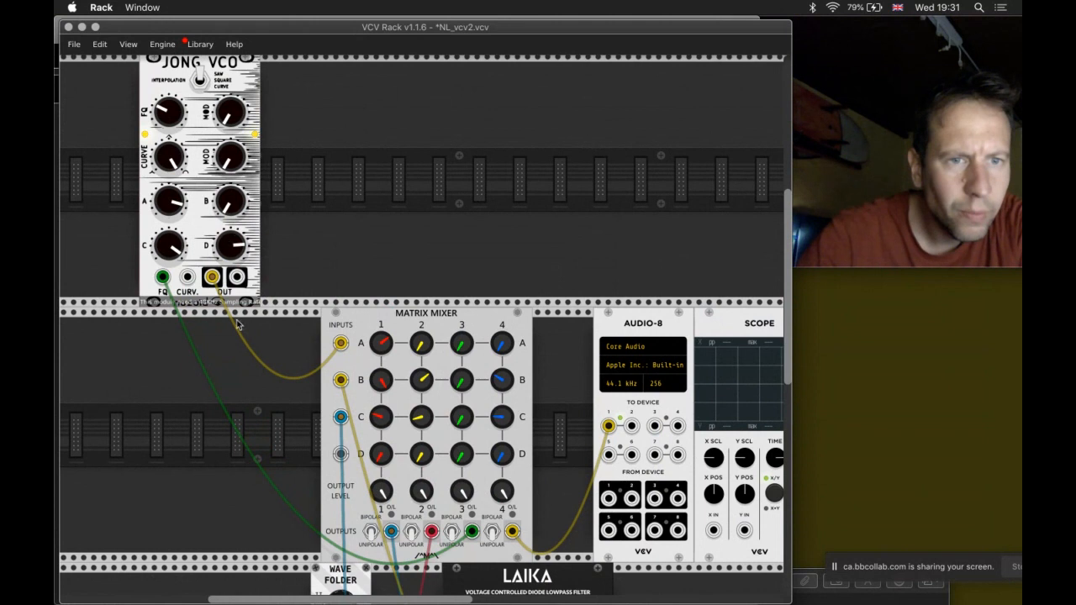
{"action": "double_click", "coordinate": [173, 202]}
{"action": "left_click_drag", "start_coordinate": [173, 202], "coordinate": [173, 201]}
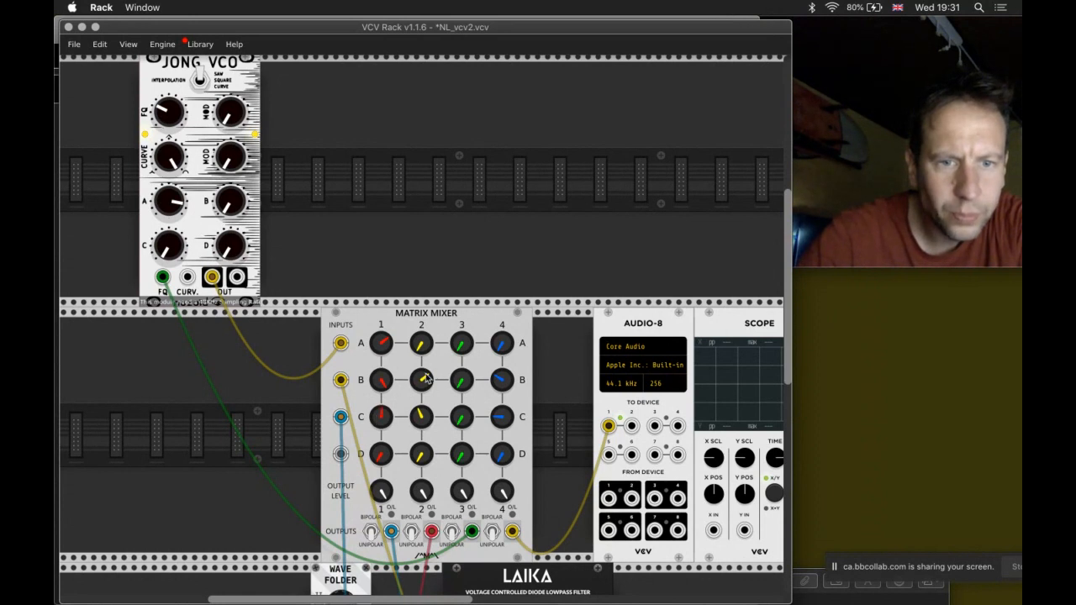
Step: Rebalance the Matrix Mixer's B1, B2, C1 and C2 knobs, raising B2 and C1 and settling C2 just below its midpoint
{"action": "left_click_drag", "start_coordinate": [426, 378], "coordinate": [426, 361]}
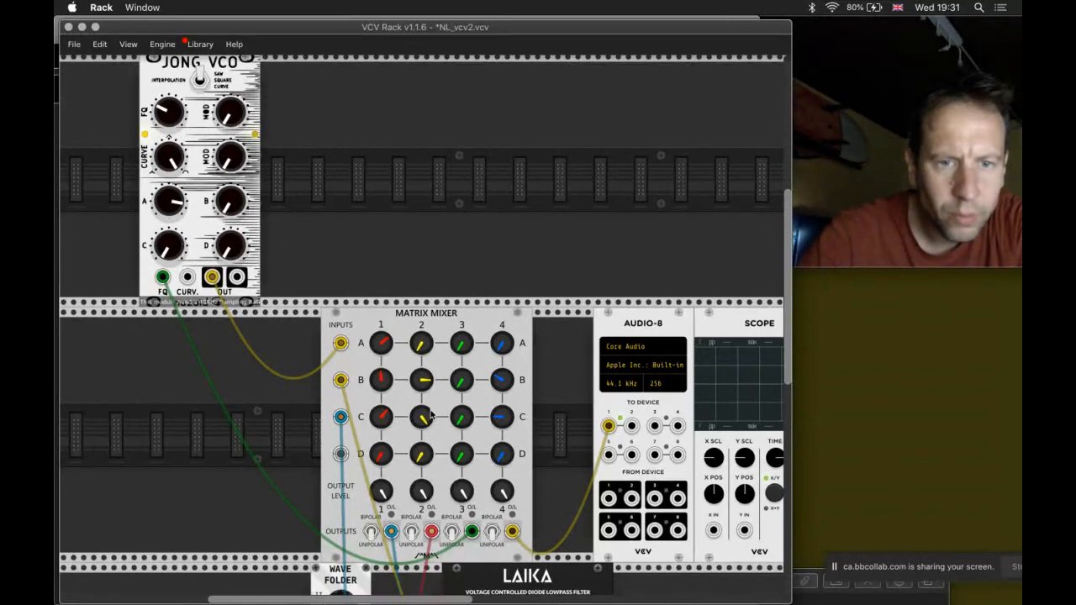
{"action": "left_click_drag", "start_coordinate": [430, 415], "coordinate": [431, 410]}
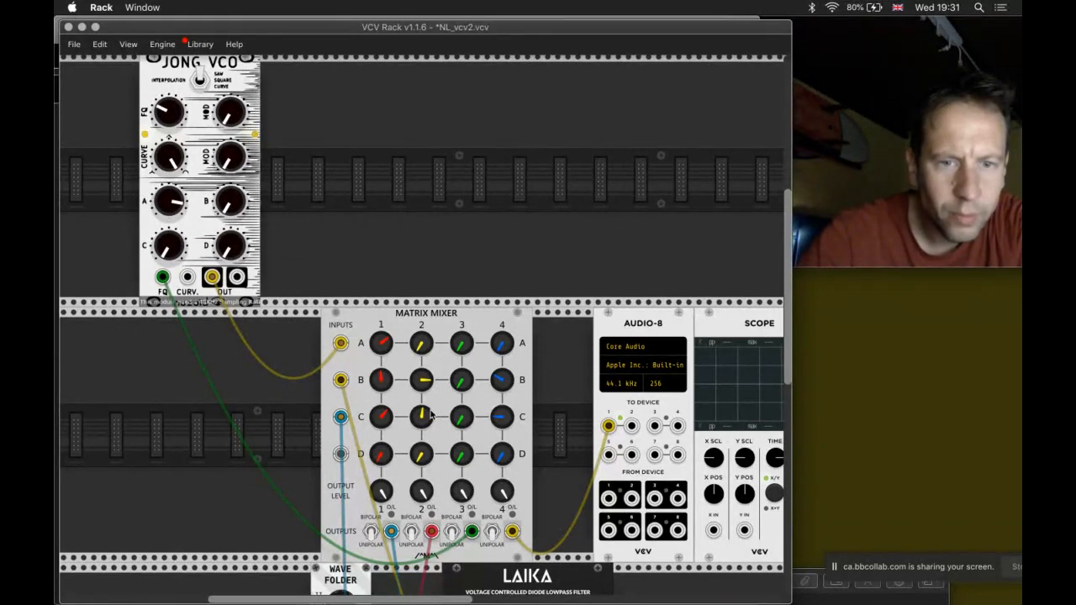
{"action": "left_click_drag", "start_coordinate": [431, 413], "coordinate": [431, 416]}
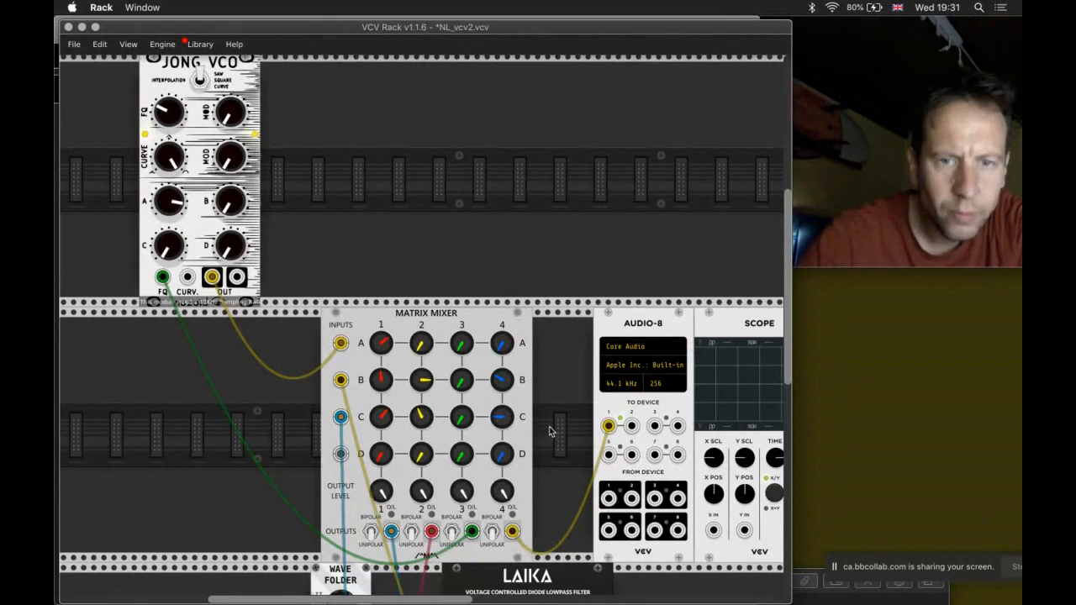
Step: Disconnect the green cable running from the matrix mixer's third output to the Jong VCO's FQ input
{"action": "scroll", "coordinate": [548, 431], "scroll_direction": "down", "scroll_amount": 5}
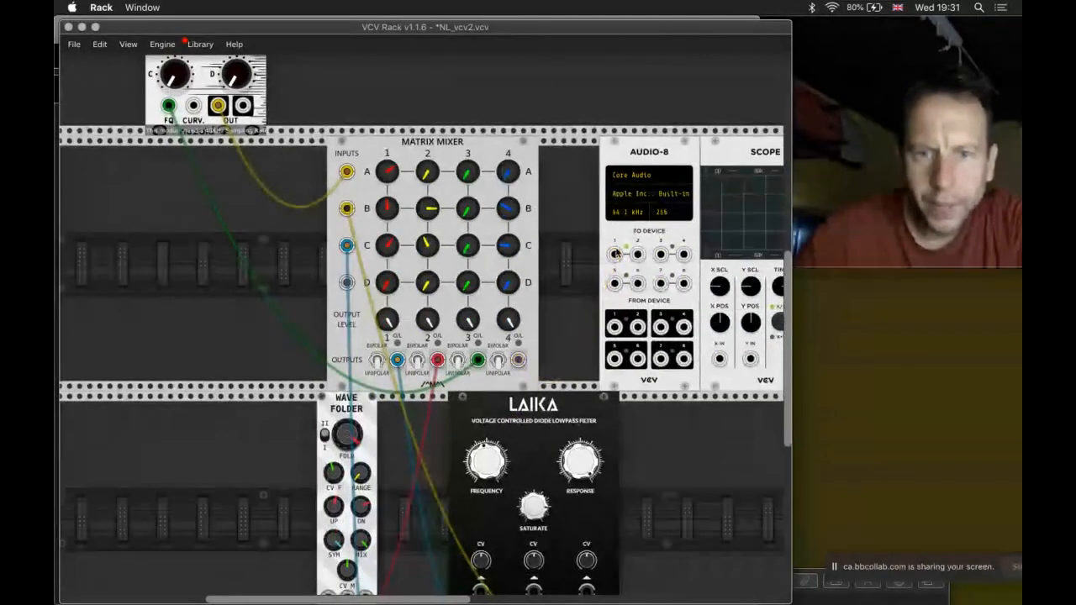
{"action": "scroll", "coordinate": [545, 286], "scroll_direction": "up", "scroll_amount": 2}
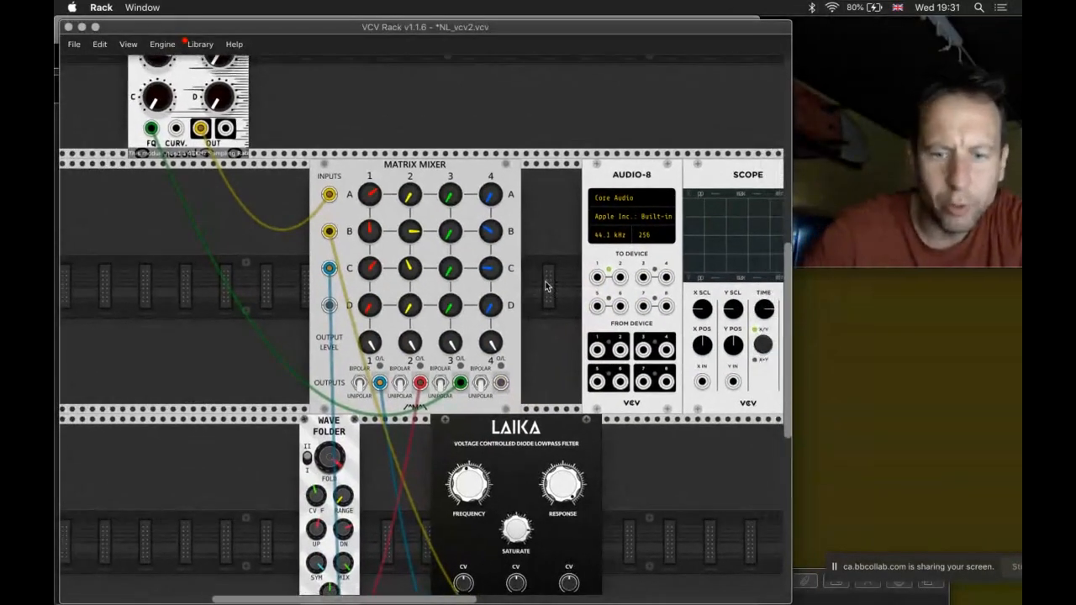
{"action": "scroll", "coordinate": [545, 286], "scroll_direction": "down", "scroll_amount": 3}
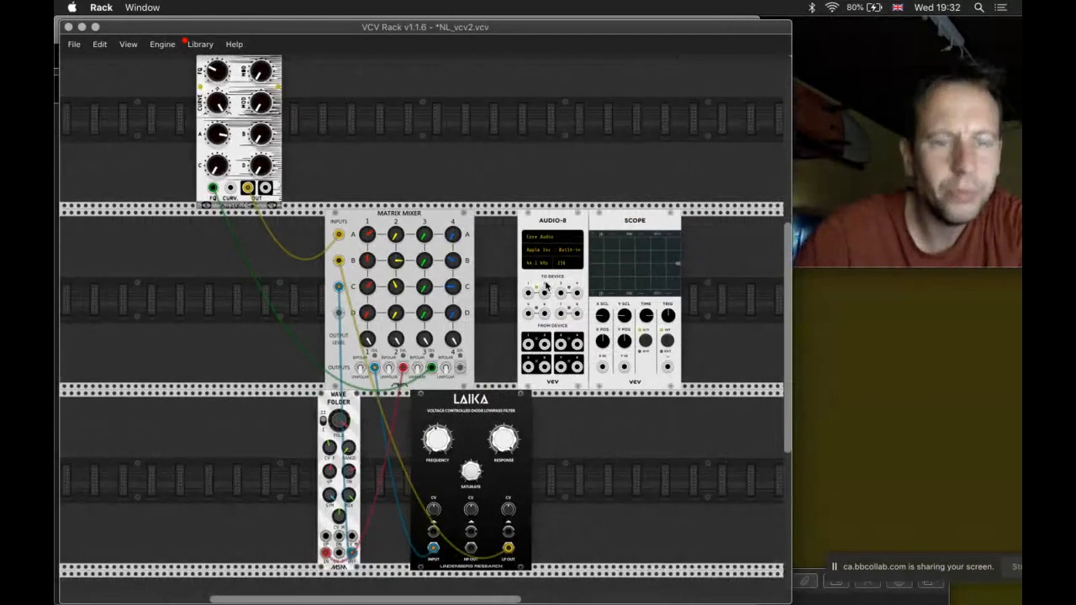
{"action": "scroll", "coordinate": [546, 286], "scroll_direction": "up", "scroll_amount": 2}
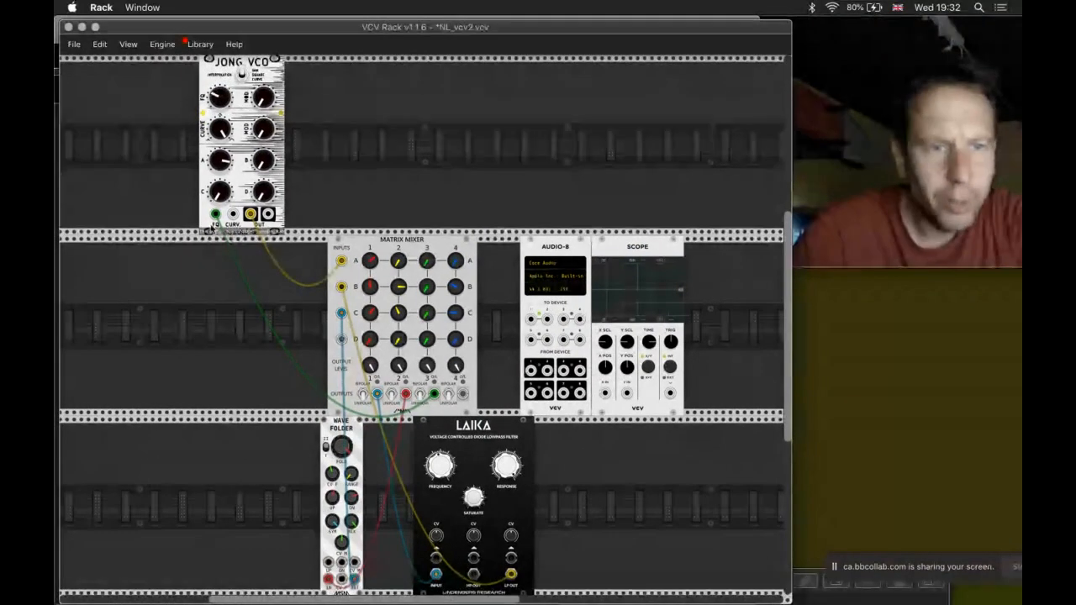
{"action": "right_click", "coordinate": [214, 216]}
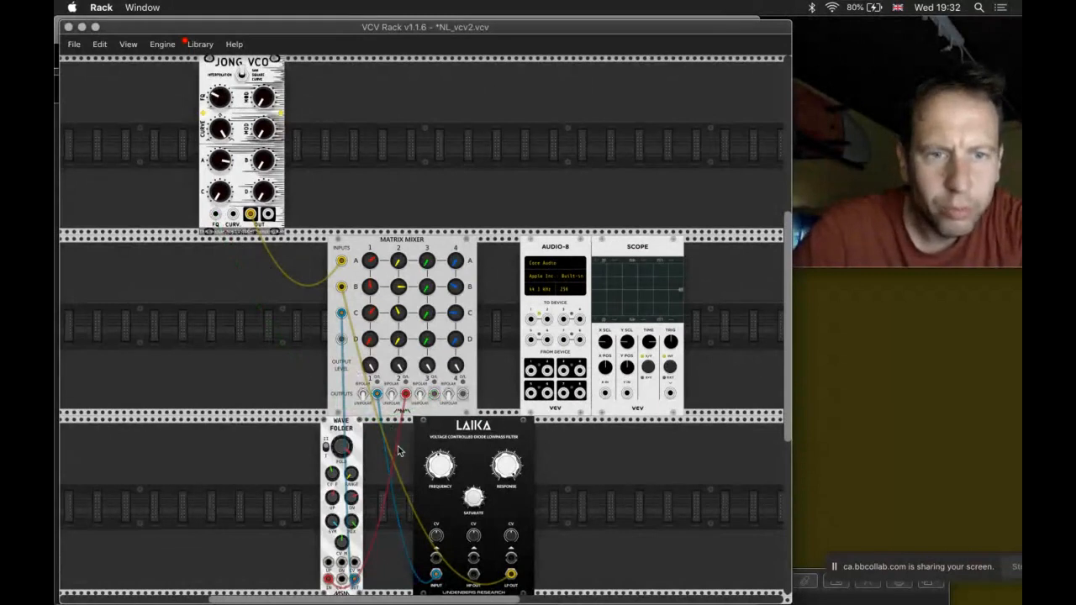
Step: Move the Wave Folder module slightly farther left in its row and patch the matrix mixer's output 4 to AUDIO-8 device input 1
{"action": "left_click_drag", "start_coordinate": [336, 430], "coordinate": [293, 429]}
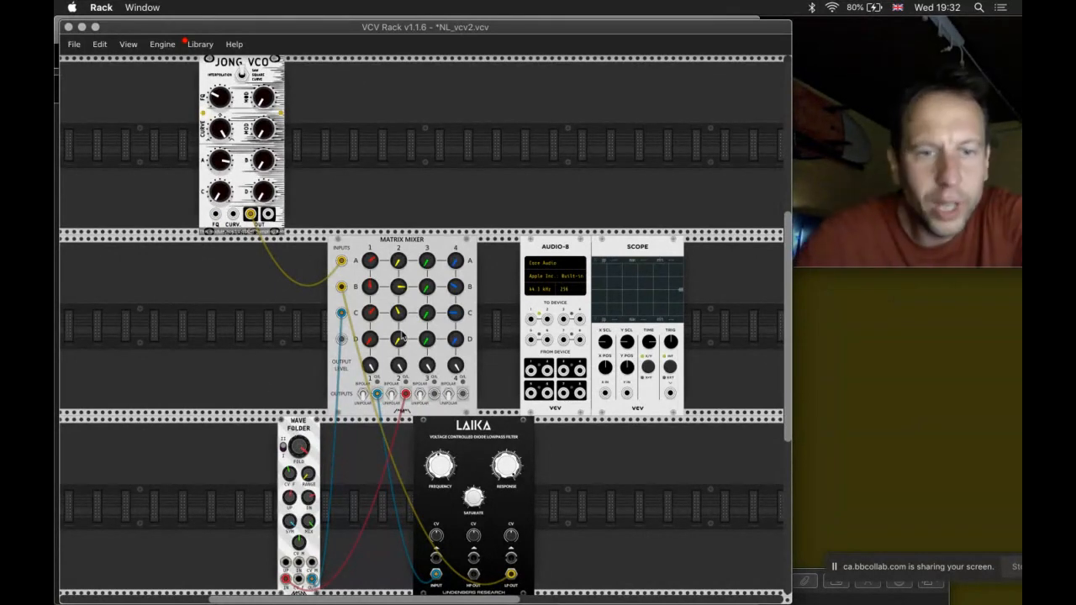
{"action": "left_click_drag", "start_coordinate": [461, 395], "coordinate": [528, 314]}
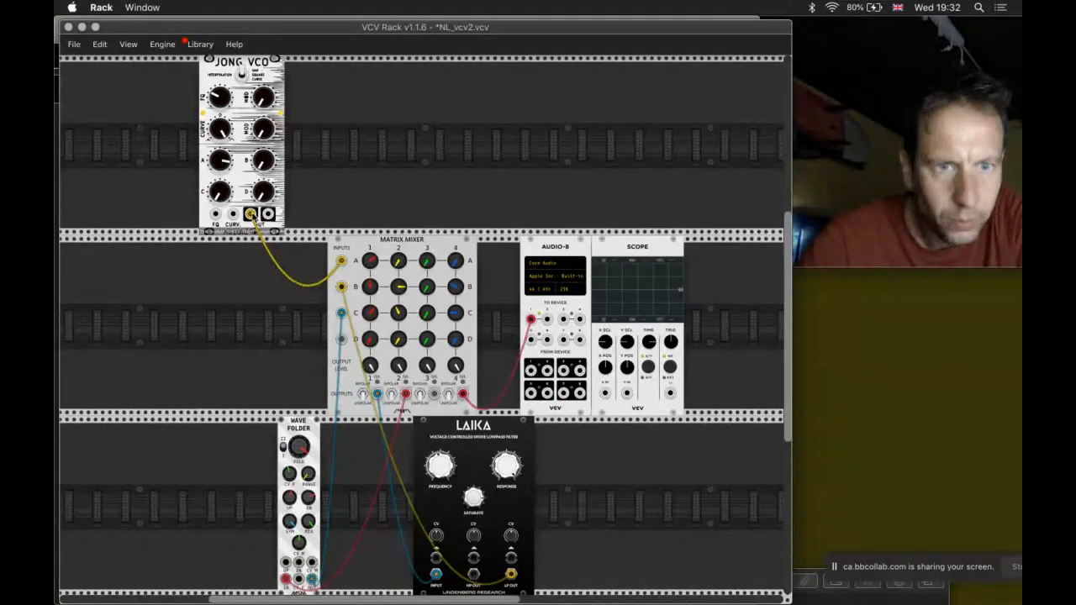
Step: Feed mixer input A from the Jong VCO's second output instead of its first, and adjust the mixer's row B, column 2 knob
{"action": "right_click", "coordinate": [253, 216]}
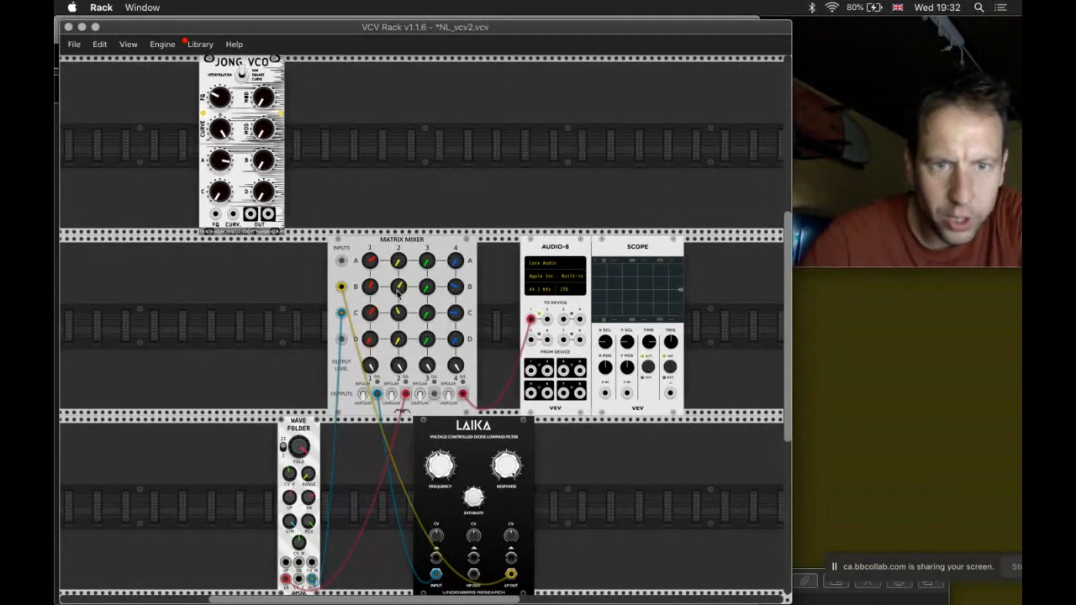
{"action": "left_click_drag", "start_coordinate": [399, 291], "coordinate": [399, 314]}
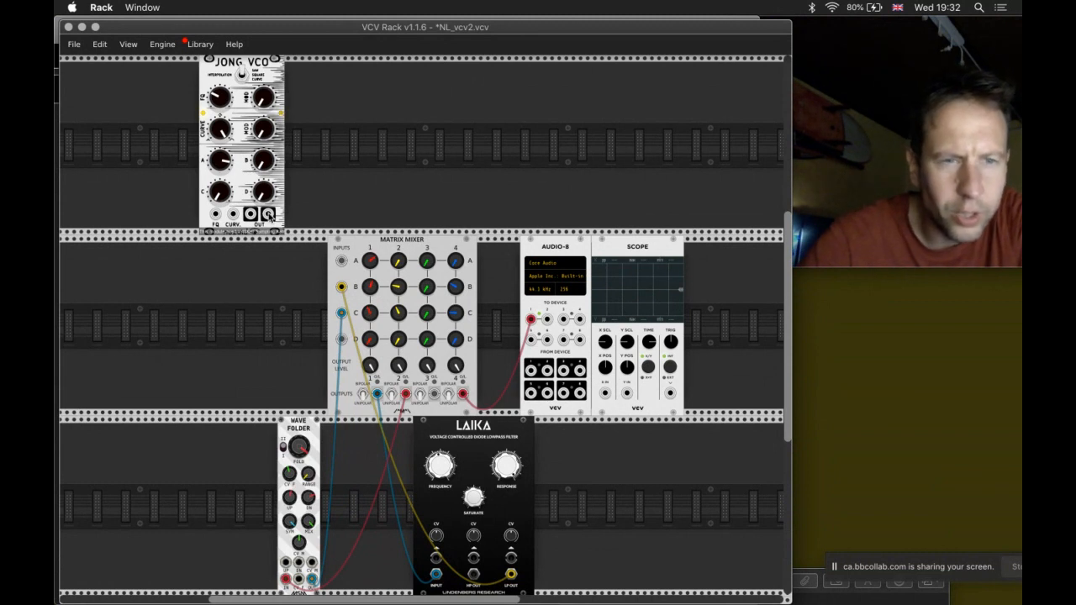
{"action": "left_click_drag", "start_coordinate": [269, 215], "coordinate": [342, 263]}
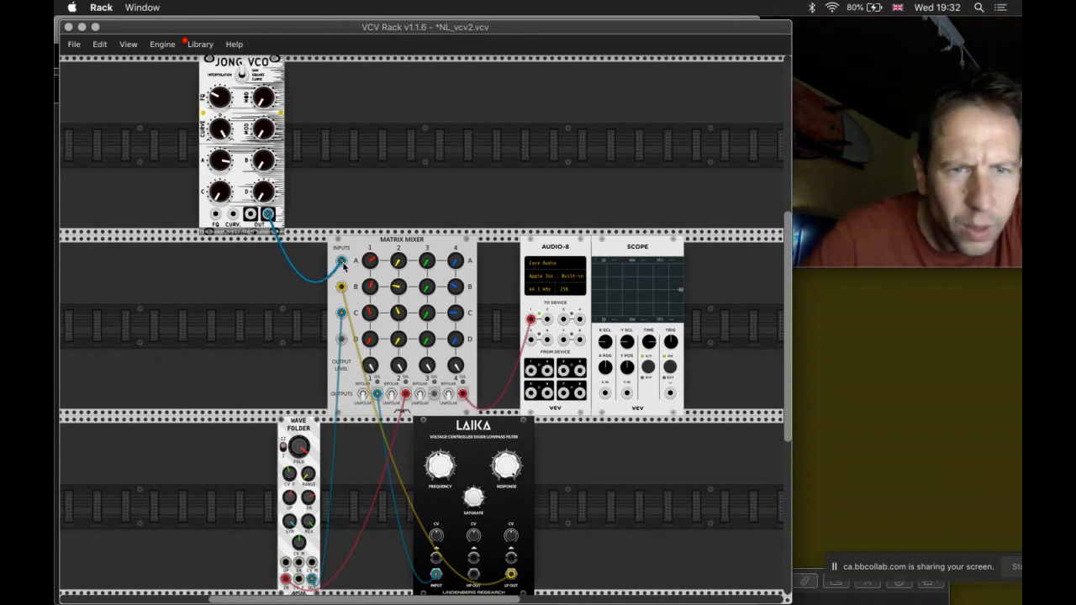
Step: Remove the cable between the matrix mixer's output 4 and AUDIO-8 device input 1
{"action": "left_click_drag", "start_coordinate": [530, 320], "coordinate": [530, 323]}
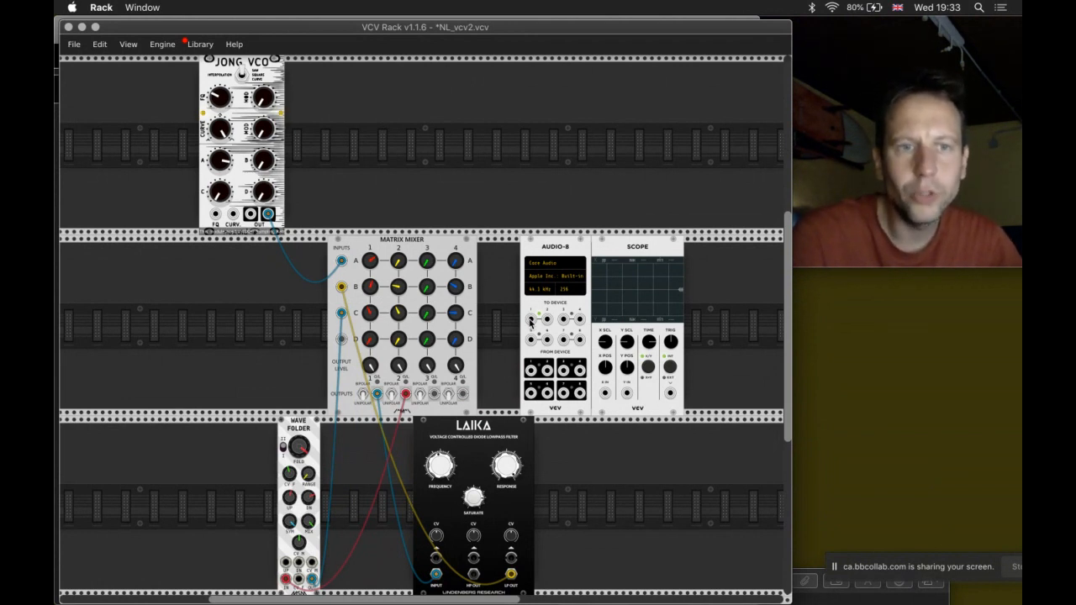
Step: Switch to OmniGraffle
{"action": "key", "text": "super+Tab"}
{"action": "key", "text": "super+Tab"}
{"action": "key", "text": "super+Tab"}
{"action": "key", "text": "super+Tab"}
{"action": "key", "text": "super+Tab"}
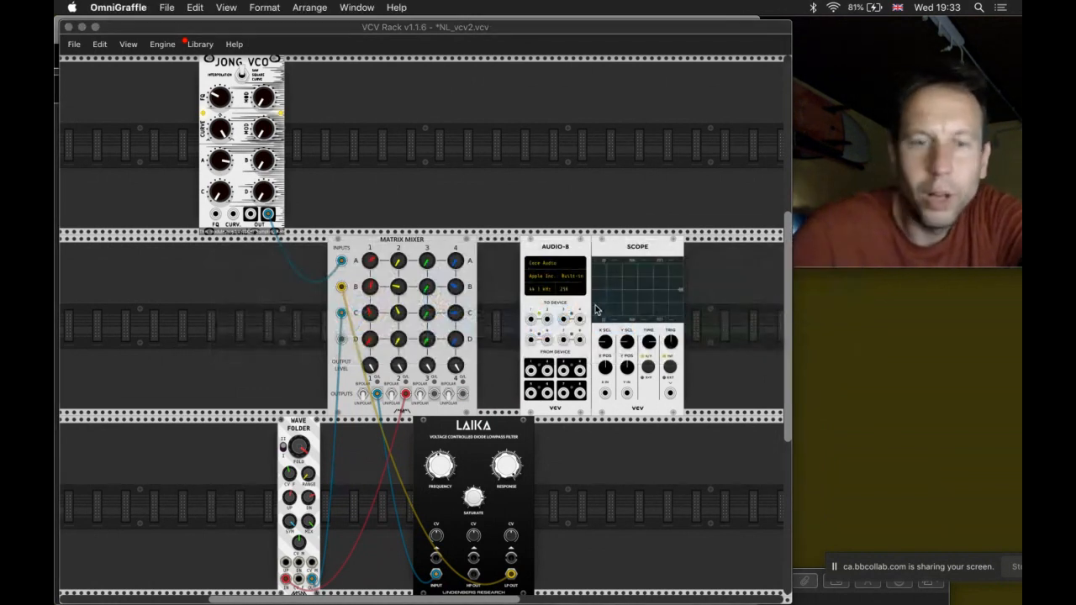
{"action": "key", "text": "super+Tab"}
{"action": "key", "text": "super+Tab"}
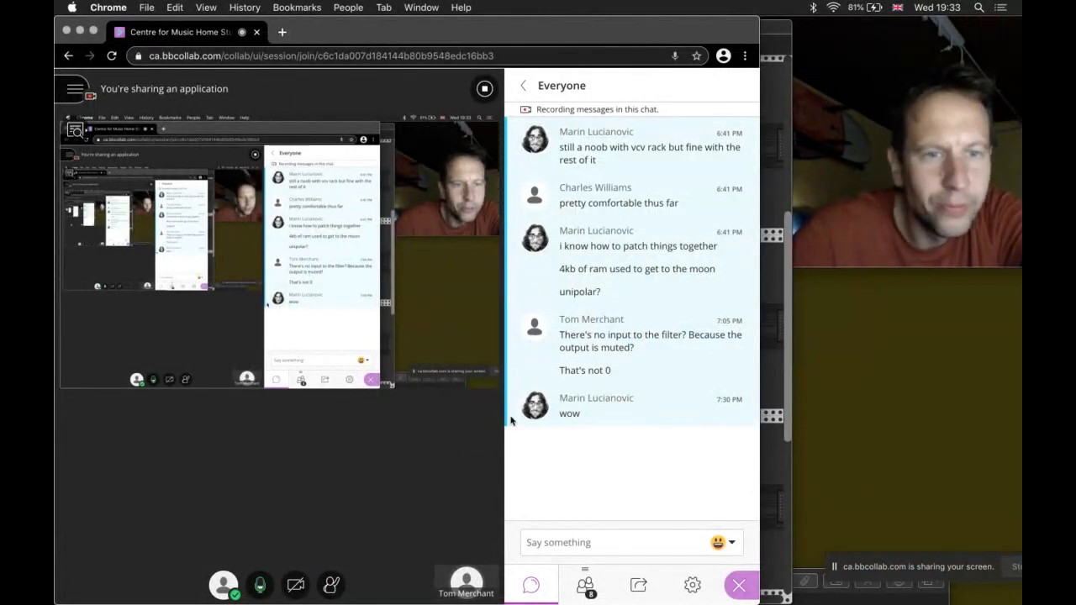
{"action": "key", "text": "super+Tab"}
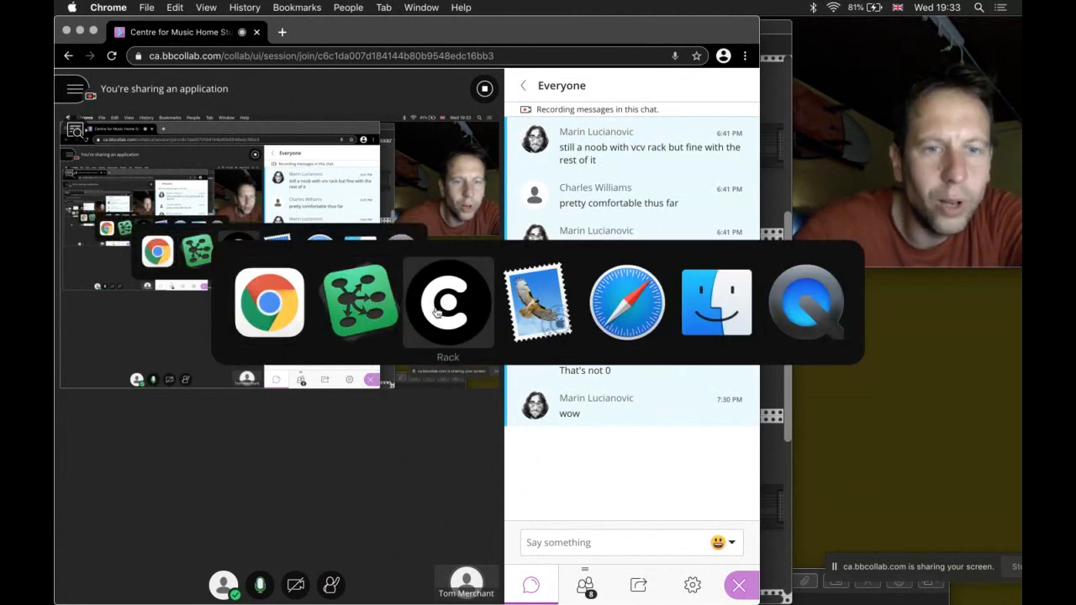
{"action": "left_click", "coordinate": [387, 312]}
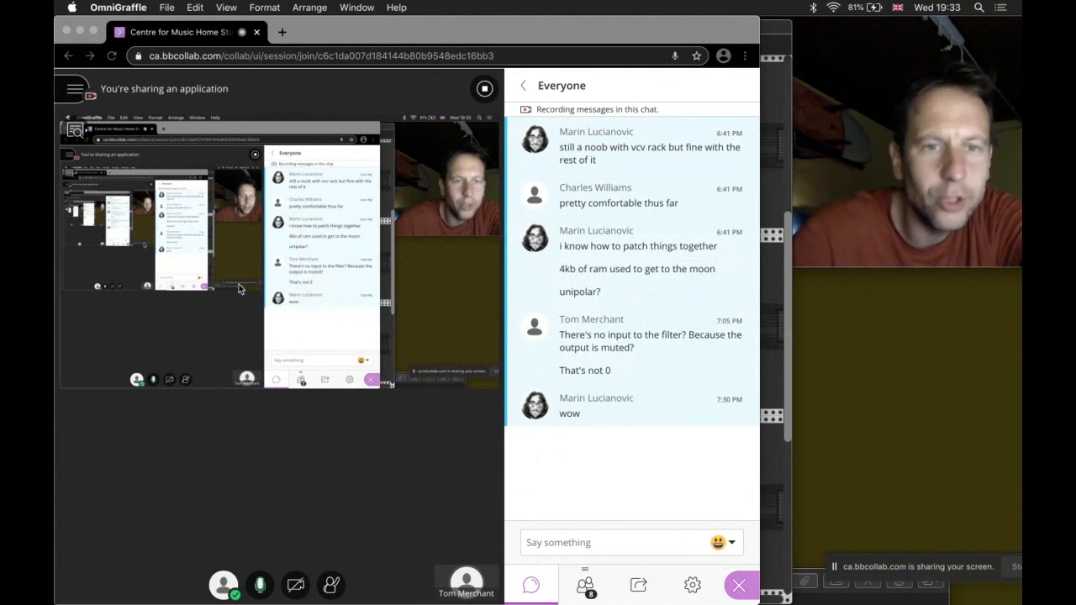
Step: Create a new diagram from the Metric Units A3-Landscape template, then make its window narrower with the inspectors sidebar collapsed
{"action": "key", "text": "super+n"}
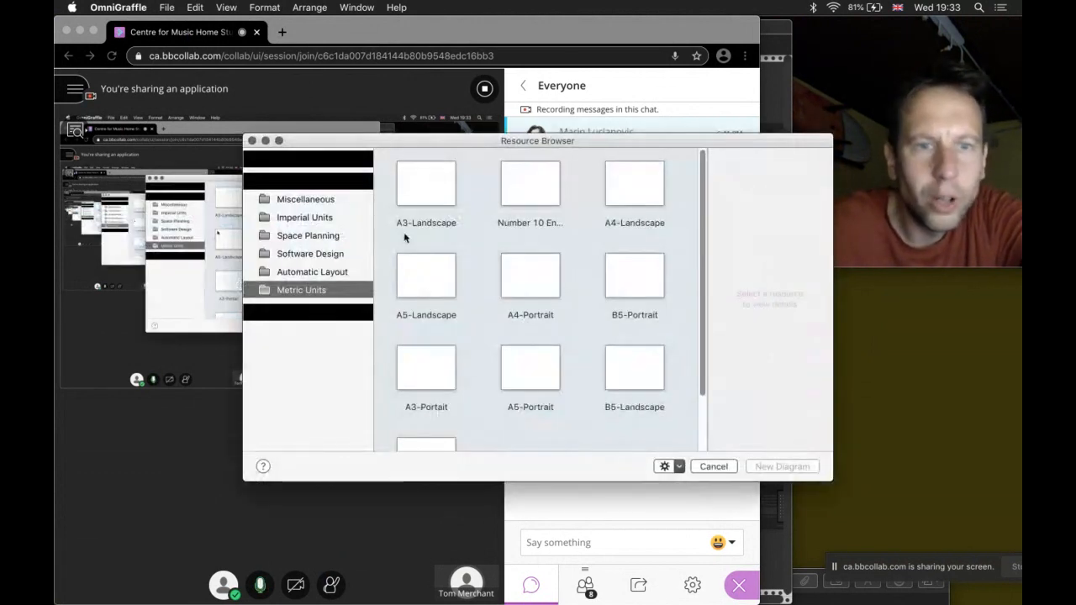
{"action": "double_click", "coordinate": [446, 183]}
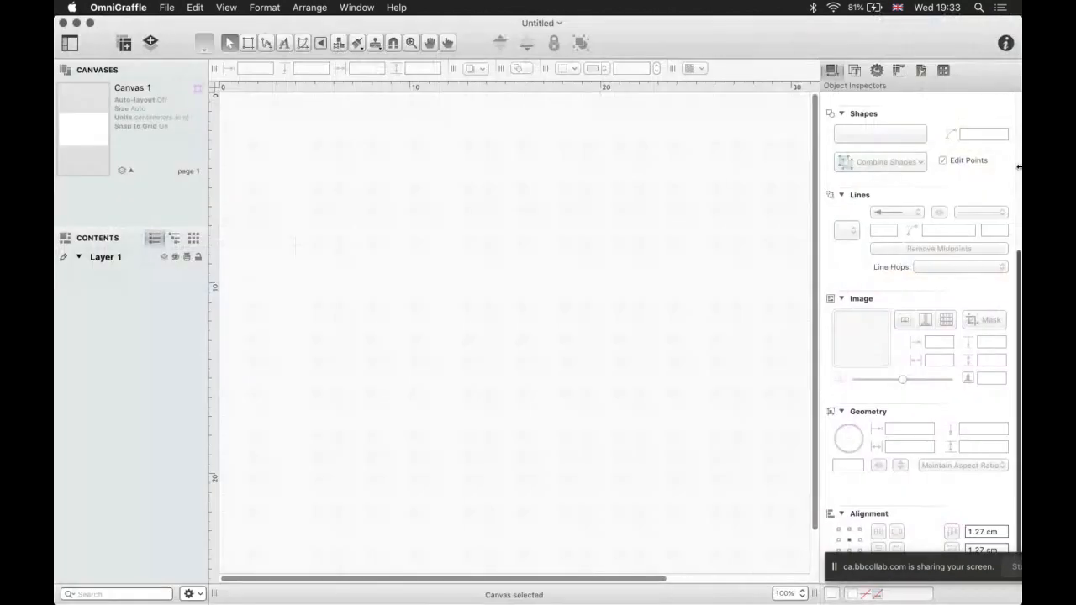
{"action": "left_click_drag", "start_coordinate": [1019, 166], "coordinate": [790, 166]}
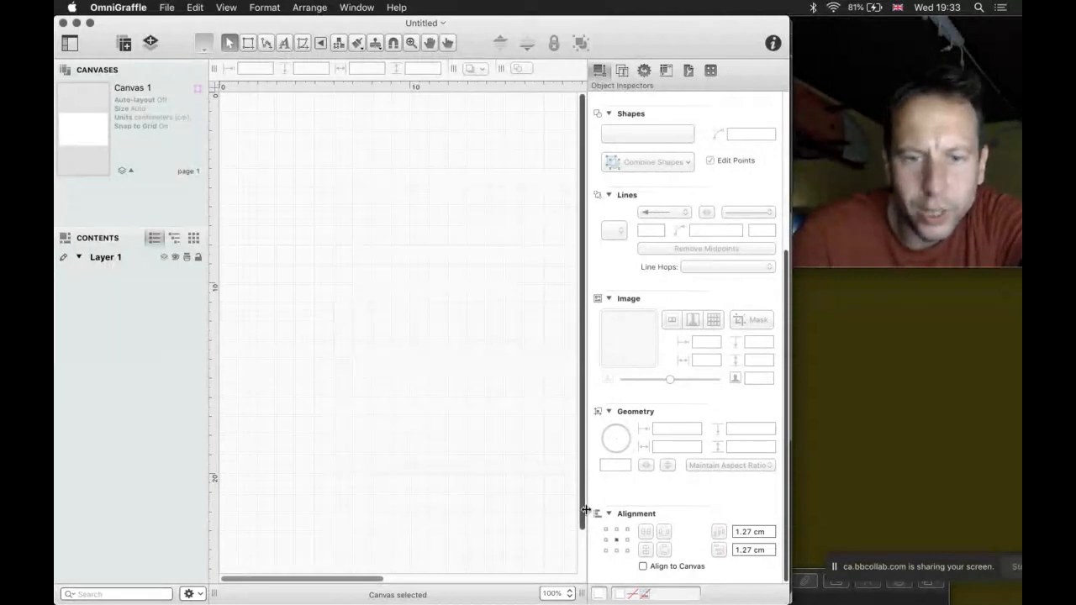
{"action": "left_click_drag", "start_coordinate": [588, 510], "coordinate": [869, 451]}
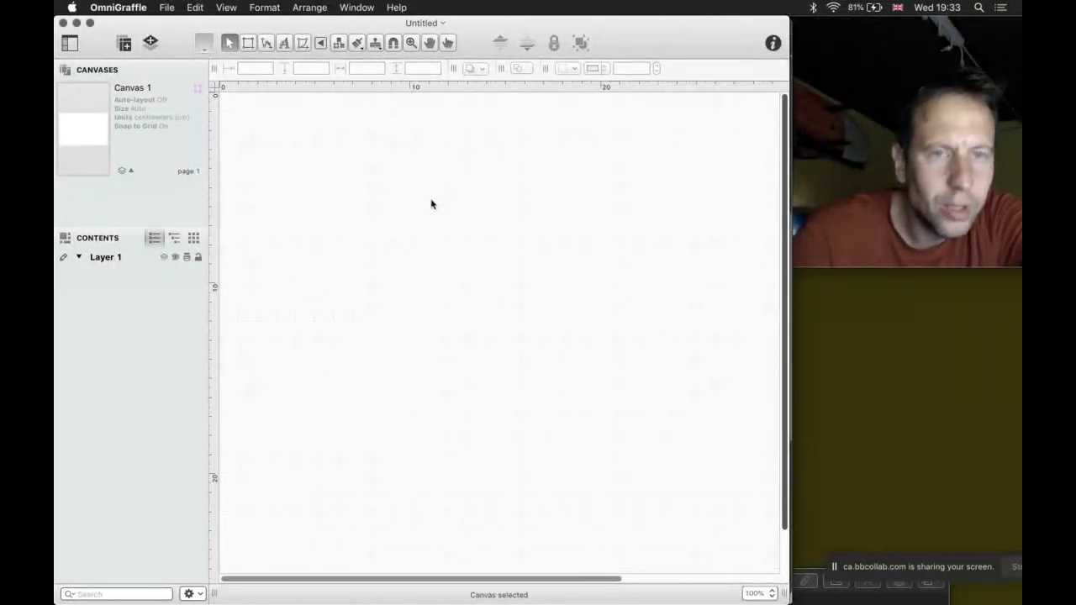
Step: Add a text label reading "MATRIX" in the upper part of the canvas, followed by a line break
{"action": "left_click", "coordinate": [248, 43]}
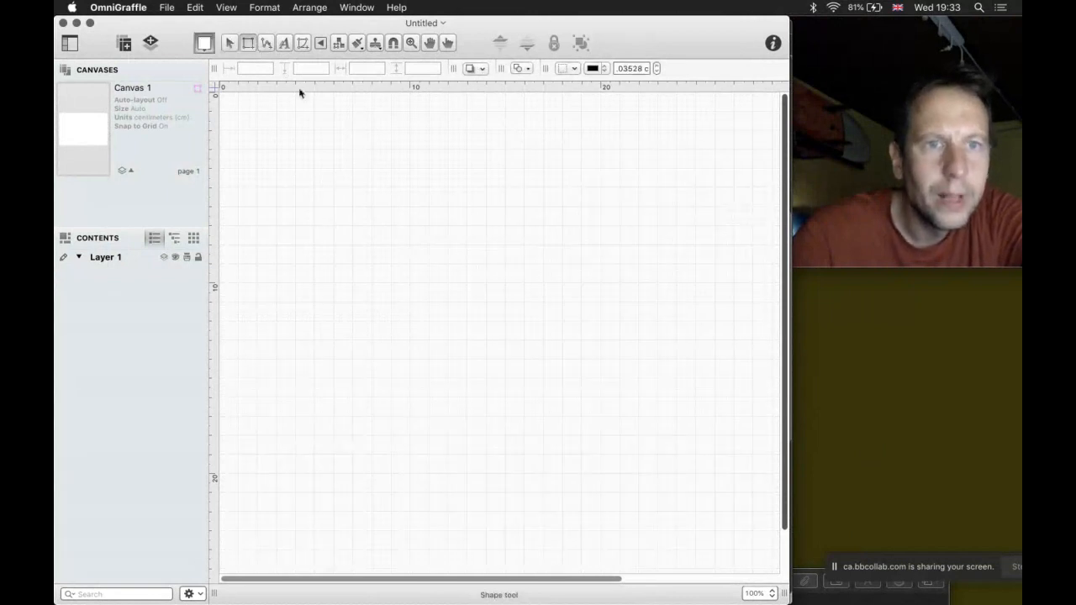
{"action": "left_click", "coordinate": [415, 194]}
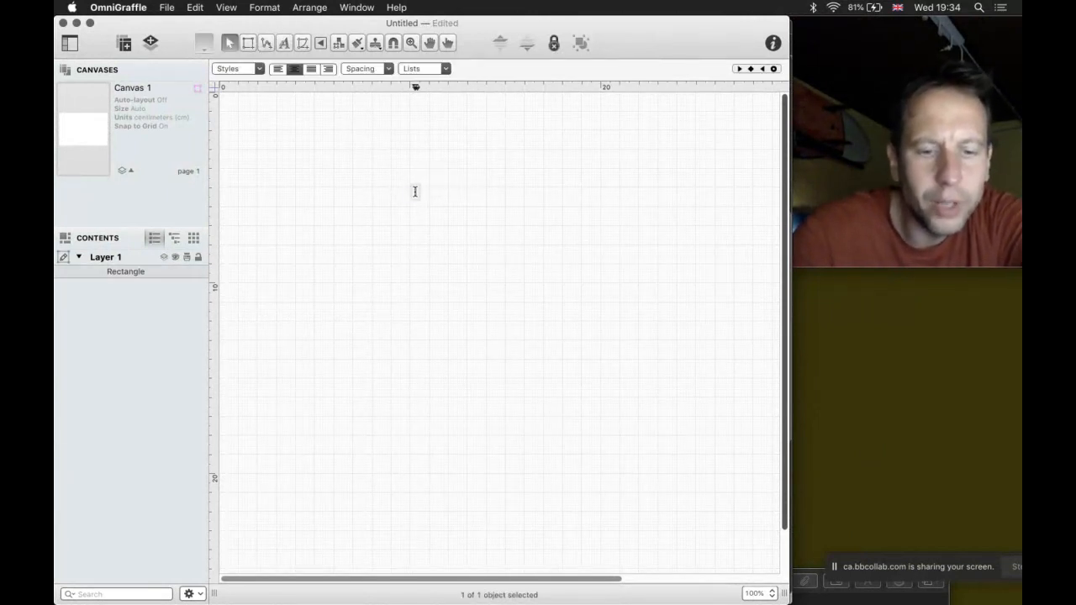
{"action": "type", "text": "MA"}
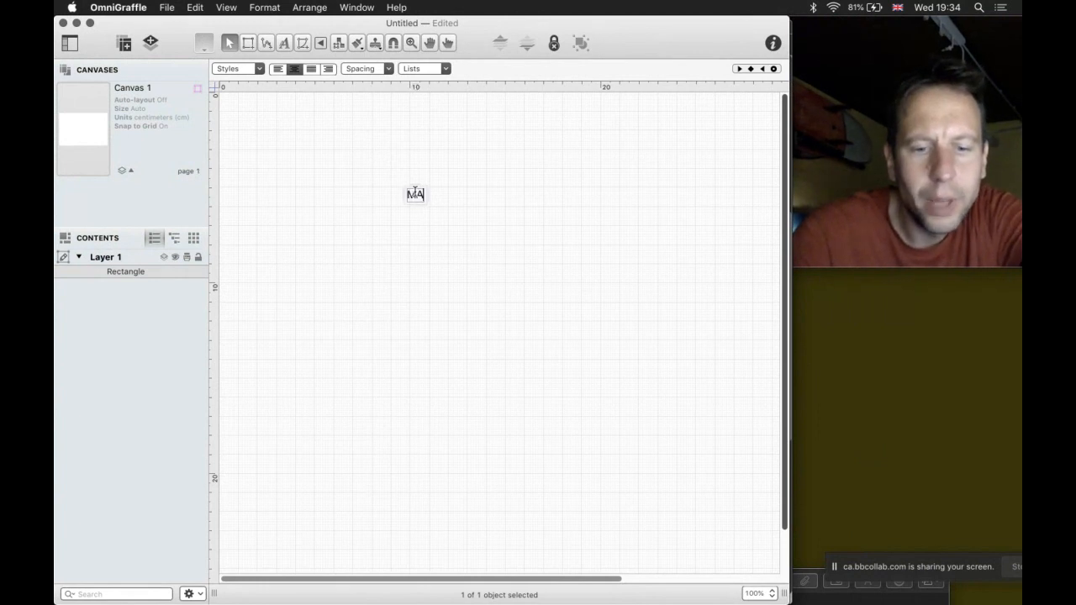
{"action": "type", "text": "TRIX"}
{"action": "key", "text": "Return"}
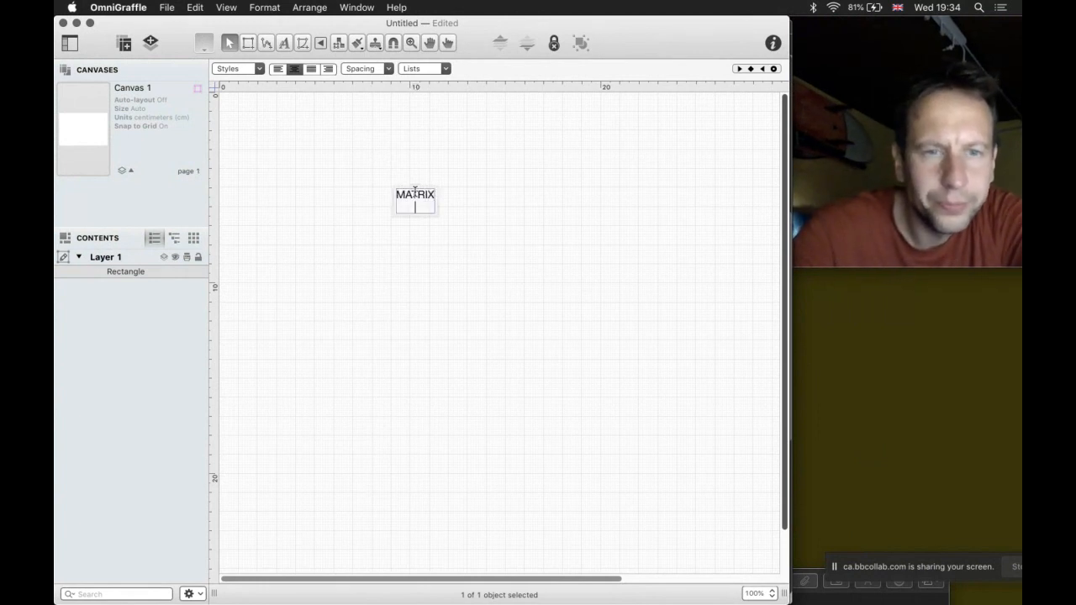
Step: Move the MATRIX label lower on the canvas and add "MIXER" as its second line
{"action": "left_click", "coordinate": [450, 220]}
{"action": "left_click_drag", "start_coordinate": [425, 200], "coordinate": [452, 333]}
{"action": "double_click", "coordinate": [452, 332]}
{"action": "key", "text": "Return"}
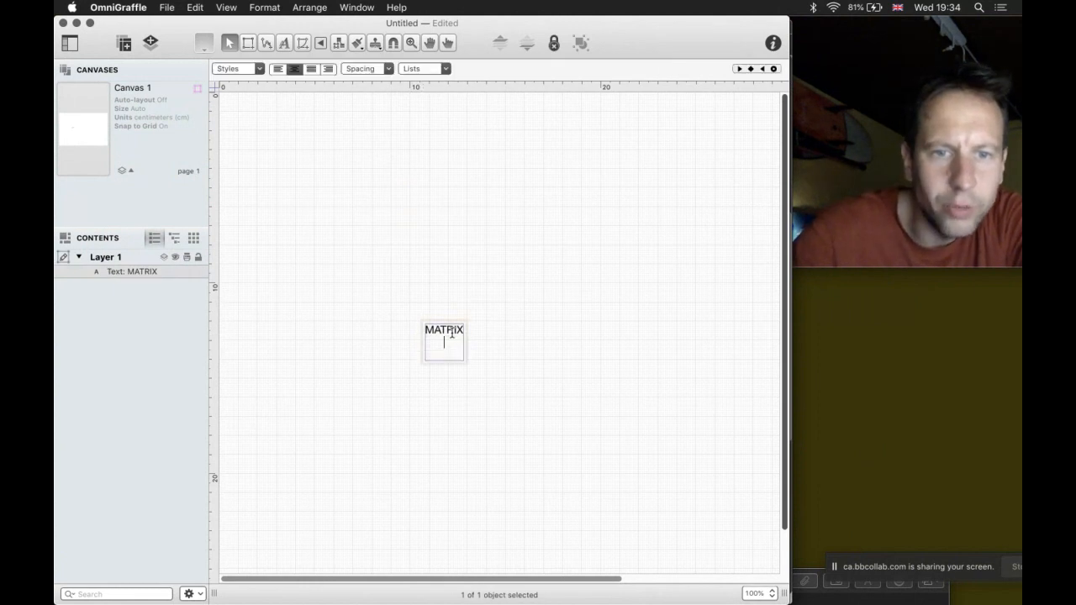
{"action": "type", "text": "MIXER"}
{"action": "left_click", "coordinate": [430, 363]}
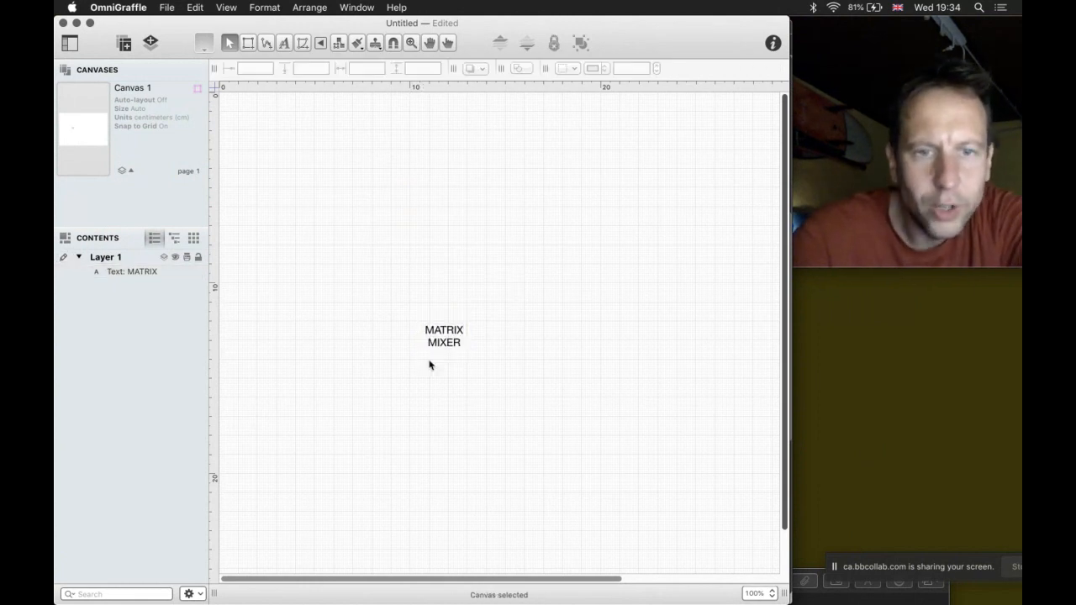
{"action": "left_click", "coordinate": [443, 337]}
{"action": "left_click", "coordinate": [509, 327]}
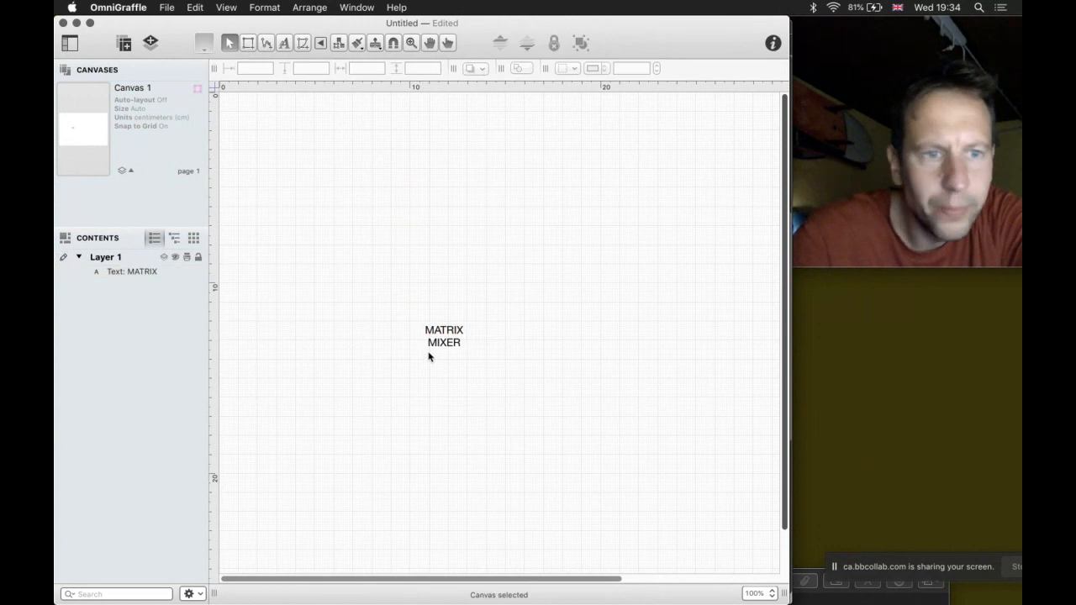
Step: Give the MATRIX MIXER label a Single Stroke outline, widen it to about 8.1 cm and move it up to about 8.5 cm vertically
{"action": "left_click", "coordinate": [442, 342]}
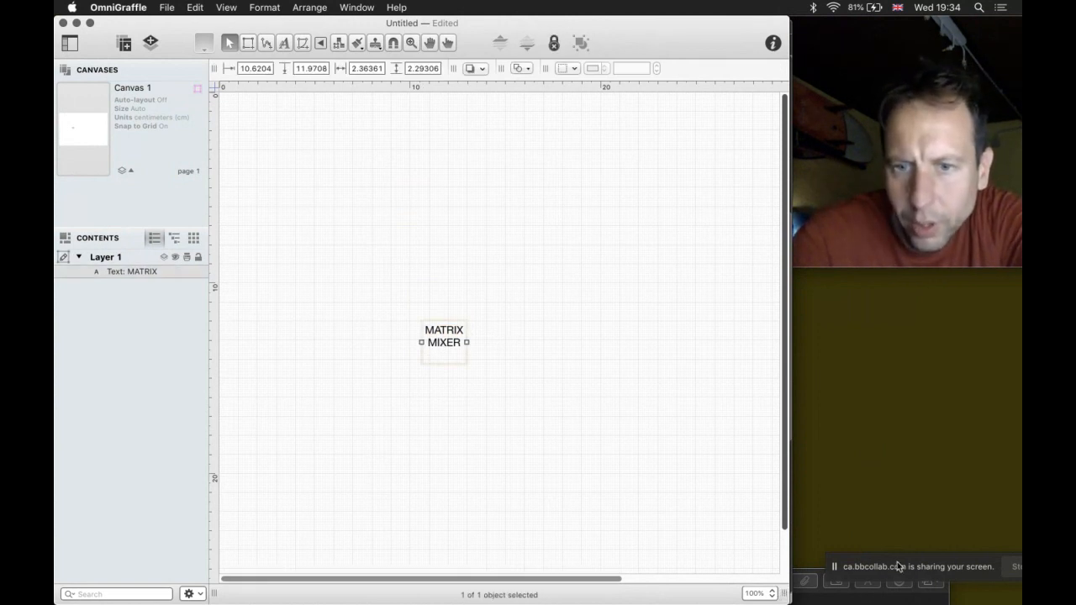
{"action": "key", "text": "super+shift+i"}
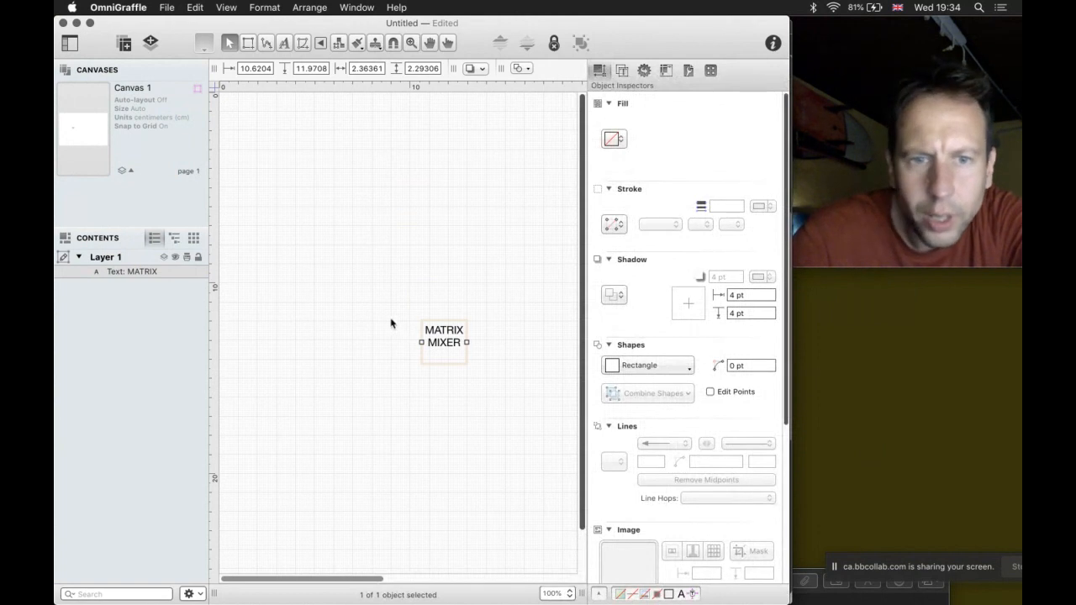
{"action": "left_click_drag", "start_coordinate": [390, 320], "coordinate": [489, 394]}
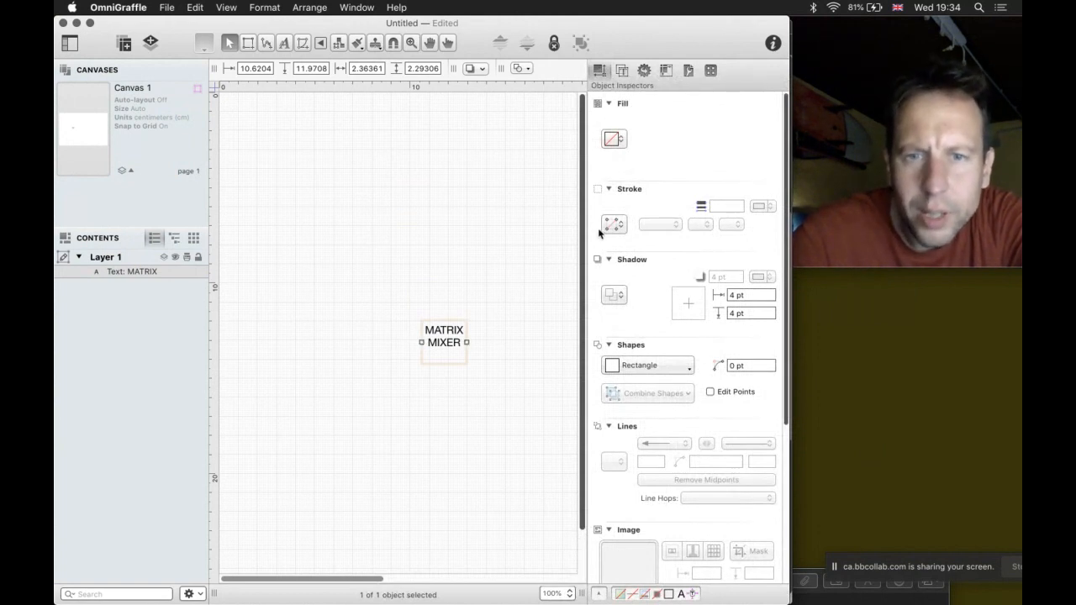
{"action": "left_click", "coordinate": [595, 197]}
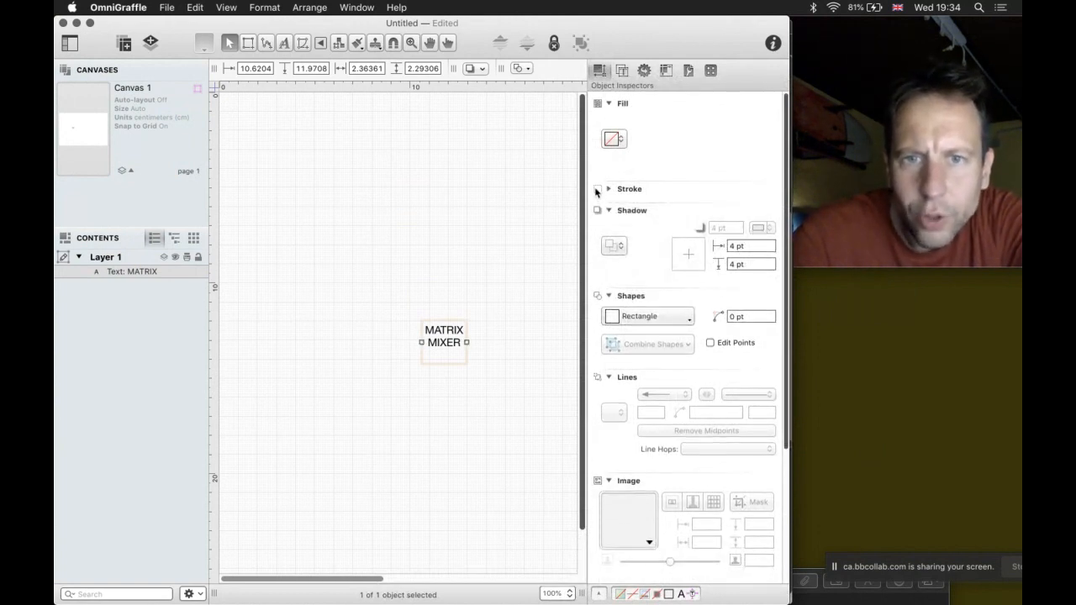
{"action": "left_click", "coordinate": [595, 191]}
{"action": "left_click", "coordinate": [615, 219]}
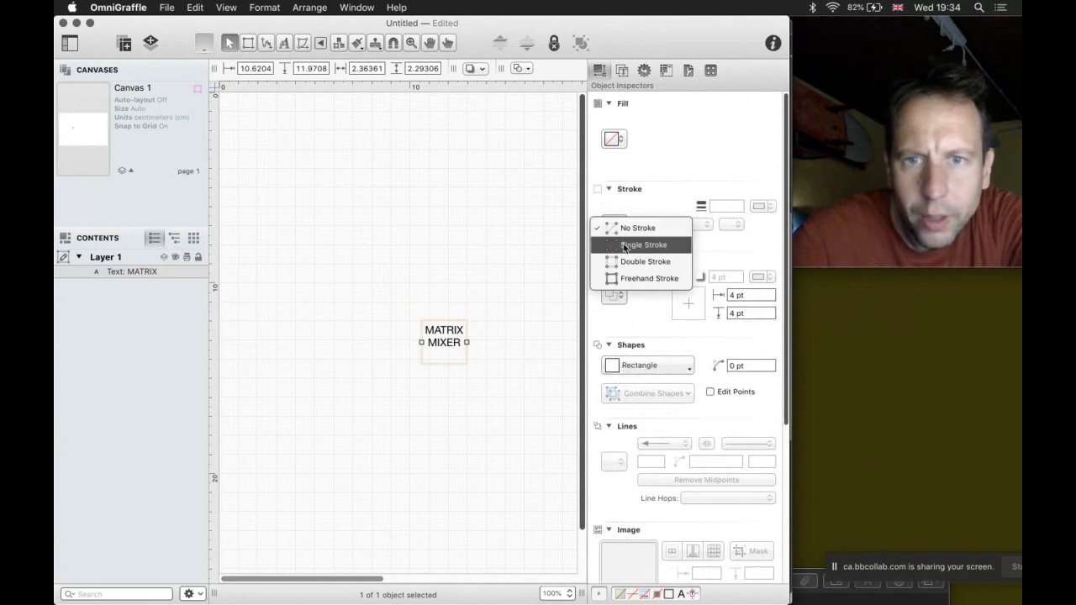
{"action": "left_click", "coordinate": [623, 245]}
{"action": "mouse_move", "coordinate": [458, 342]}
{"action": "left_mouse_down"}
{"action": "mouse_move", "coordinate": [395, 326]}
{"action": "mouse_move", "coordinate": [512, 324]}
{"action": "mouse_move", "coordinate": [468, 291]}
{"action": "mouse_move", "coordinate": [482, 273]}
{"action": "left_mouse_up"}
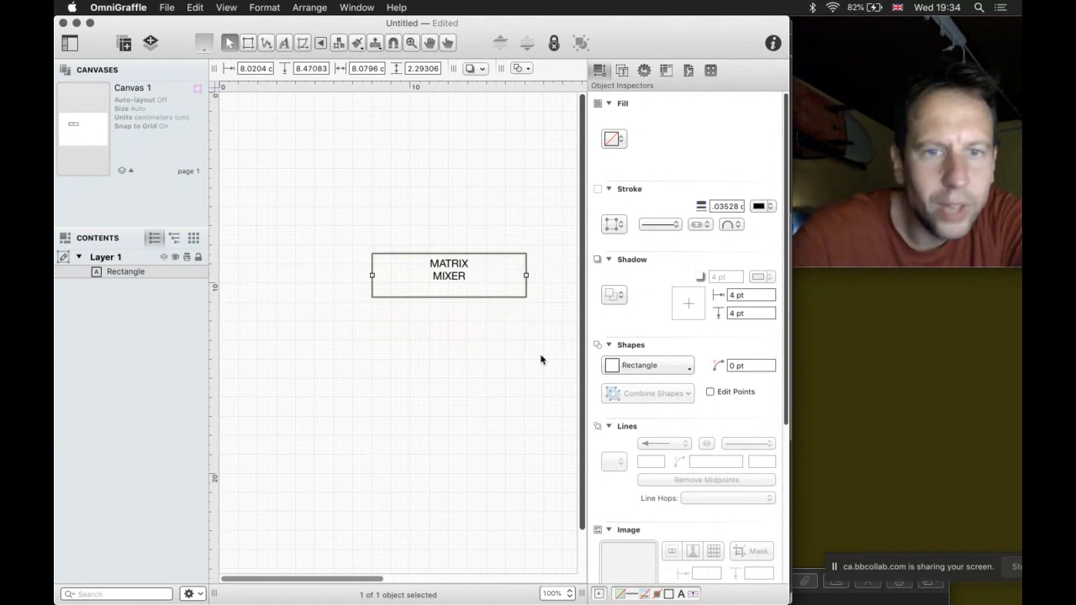
Step: Duplicate the MATRIX MIXER box below it, relabel the copy OUT, shrink it to 2 cm wide and move it to about 14.7 cm, 13.2 cm
{"action": "left_click_drag", "start_coordinate": [416, 263], "coordinate": [466, 417]}
{"action": "double_click", "coordinate": [467, 417]}
{"action": "key", "text": "super+a"}
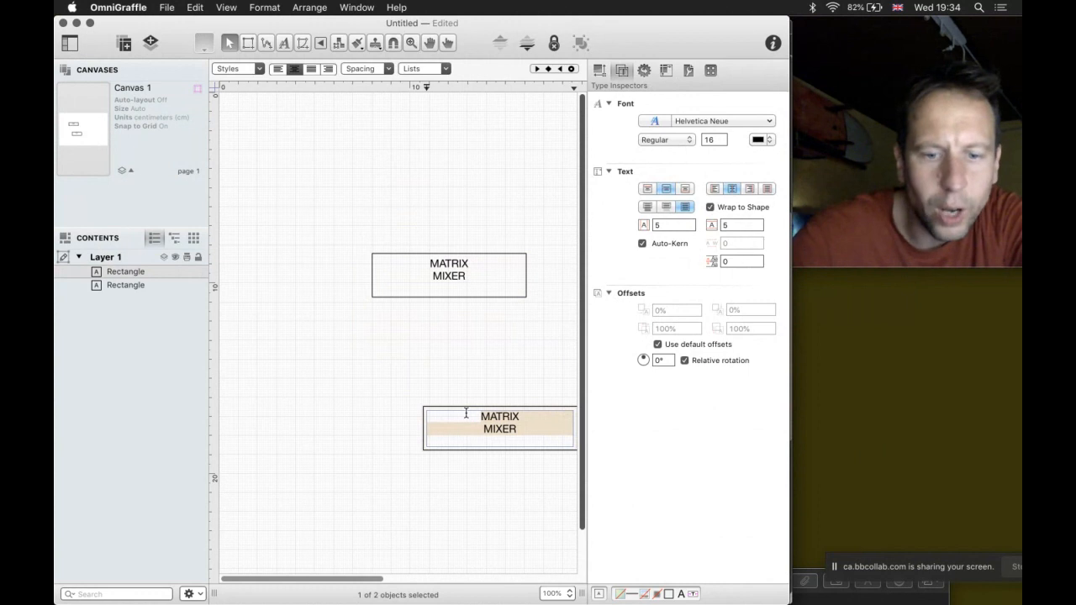
{"action": "type", "text": "out"}
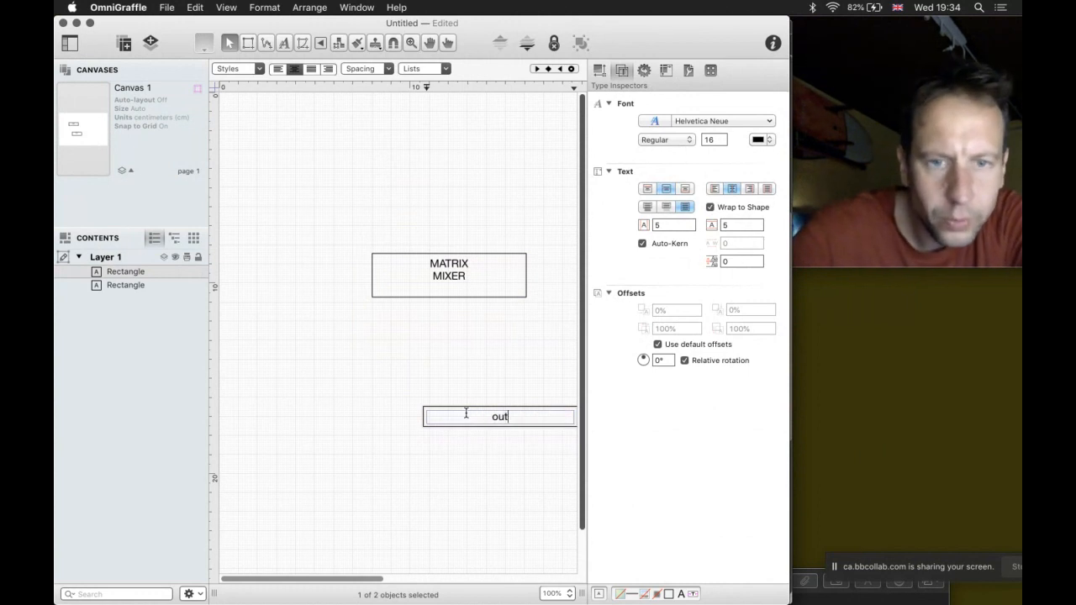
{"action": "key", "text": "BackSpace"}
{"action": "key", "text": "BackSpace"}
{"action": "key", "text": "BackSpace"}
{"action": "type", "text": "O"}
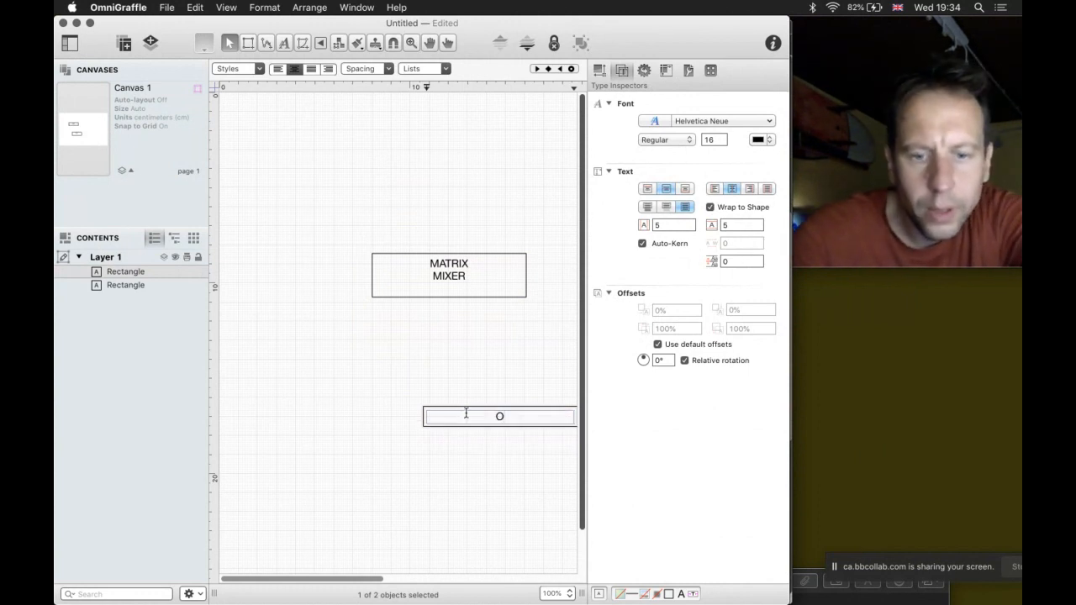
{"action": "type", "text": "UT"}
{"action": "left_click", "coordinate": [508, 384]}
{"action": "left_click_drag", "start_coordinate": [515, 416], "coordinate": [520, 359]}
Step: Switch to VCV Rack and examine the matrix mixer patch and its connected modules
{"action": "key", "text": "super+Tab"}
{"action": "left_click", "coordinate": [436, 310]}
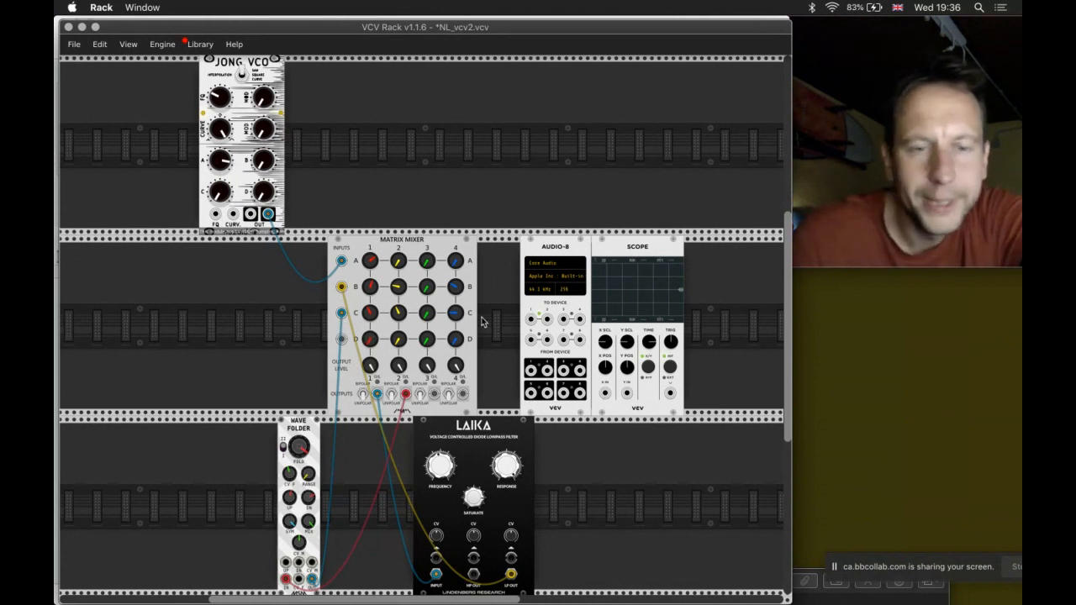
Step: Return to OmniGraffle and move the MATRIX MIXER box to about 5.5 cm horizontally and 7.5 cm vertically
{"action": "key", "text": "super+Tab"}
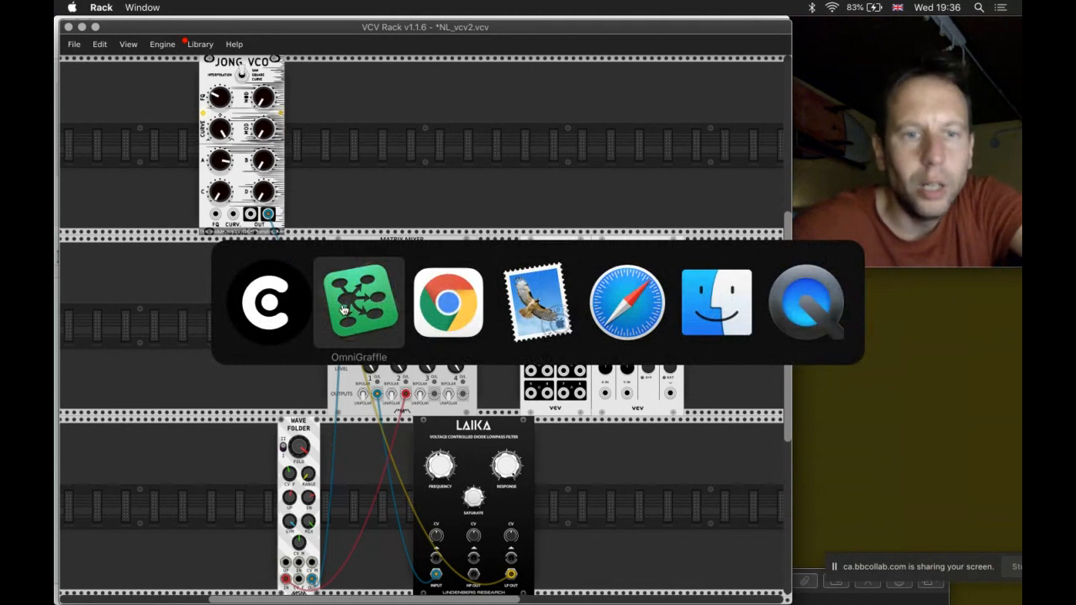
{"action": "left_click", "coordinate": [342, 310]}
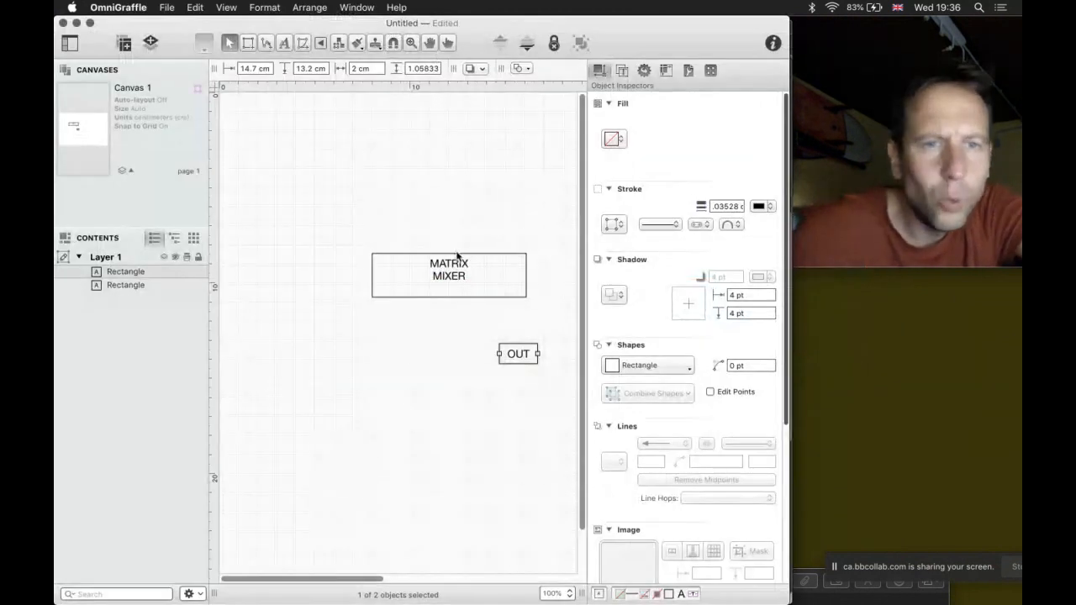
{"action": "left_click_drag", "start_coordinate": [454, 252], "coordinate": [405, 242]}
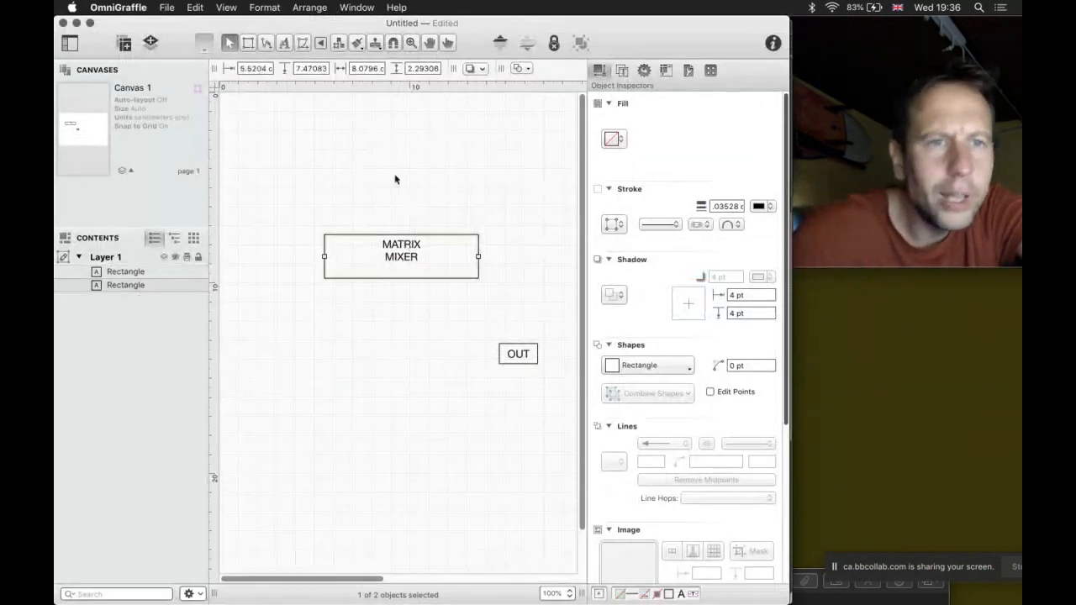
{"action": "left_click", "coordinate": [302, 47]}
{"action": "left_click", "coordinate": [392, 242]}
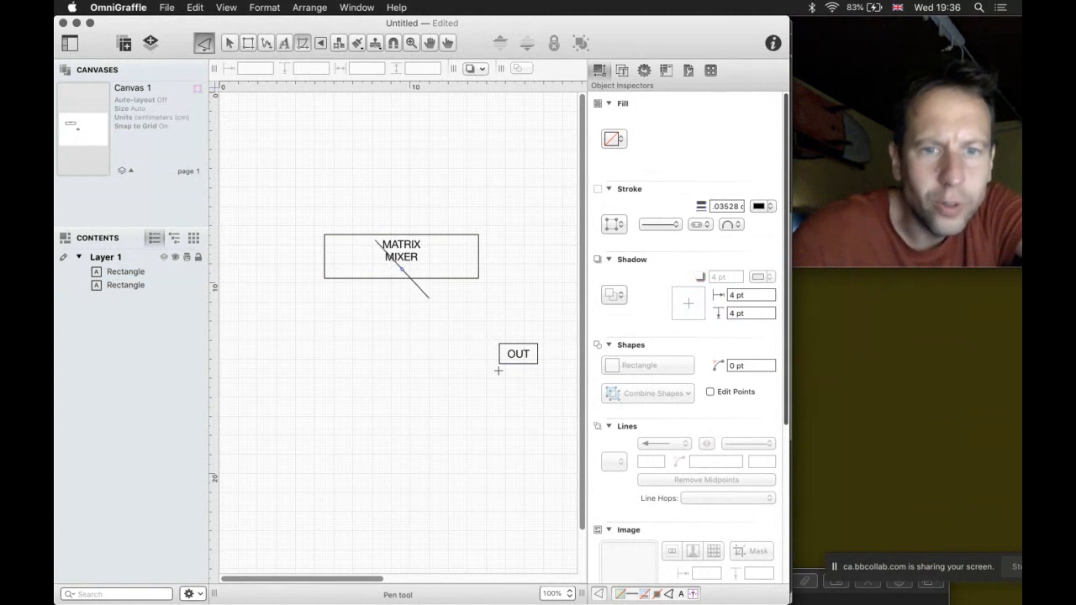
{"action": "key", "text": "Escape"}
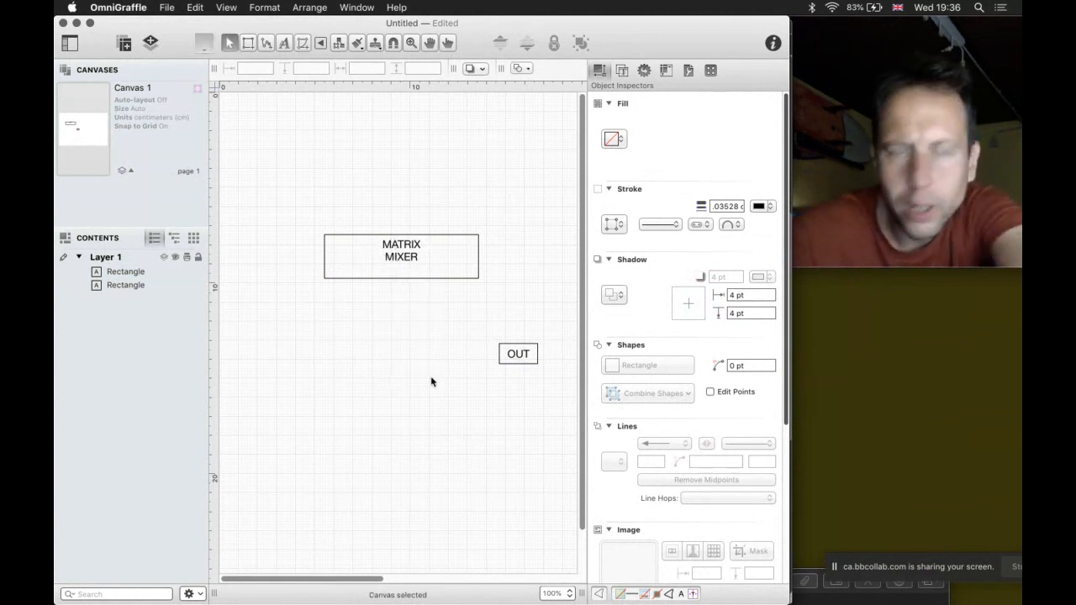
Step: Draw a line connecting the MATRIX MIXER box to the OUT box and add a filled arrowhead at the OUT end
{"action": "left_click", "coordinate": [267, 42]}
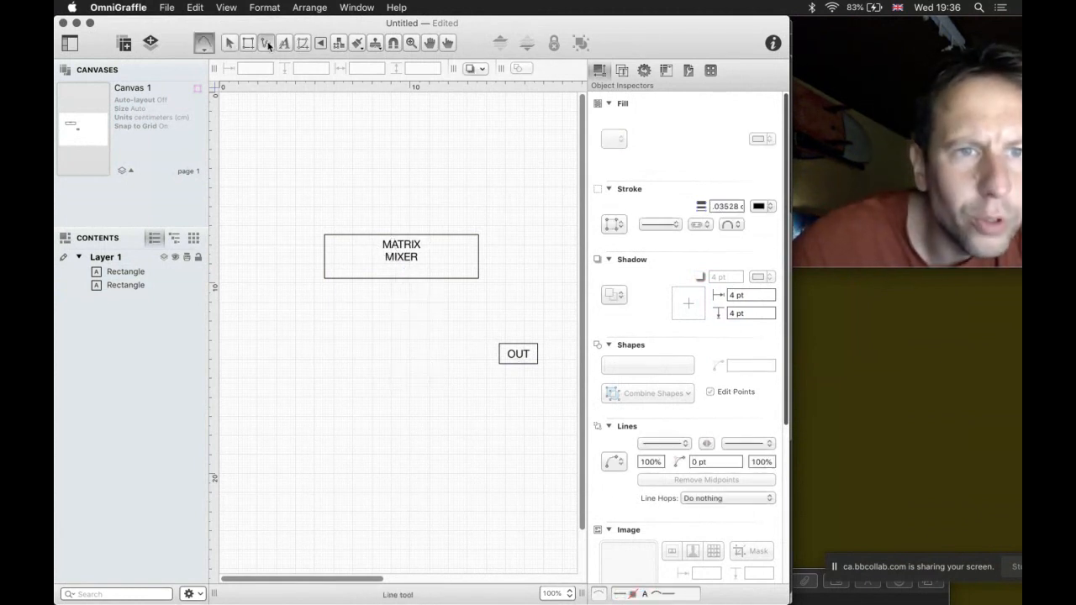
{"action": "left_click_drag", "start_coordinate": [401, 256], "coordinate": [493, 333]}
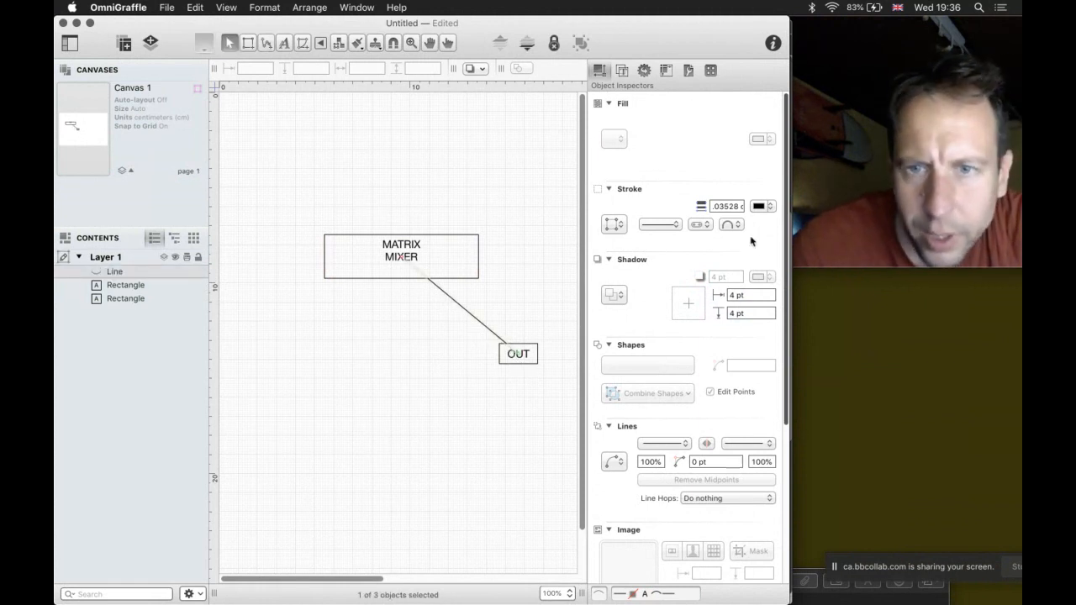
{"action": "scroll", "coordinate": [696, 381], "scroll_direction": "down", "scroll_amount": 2}
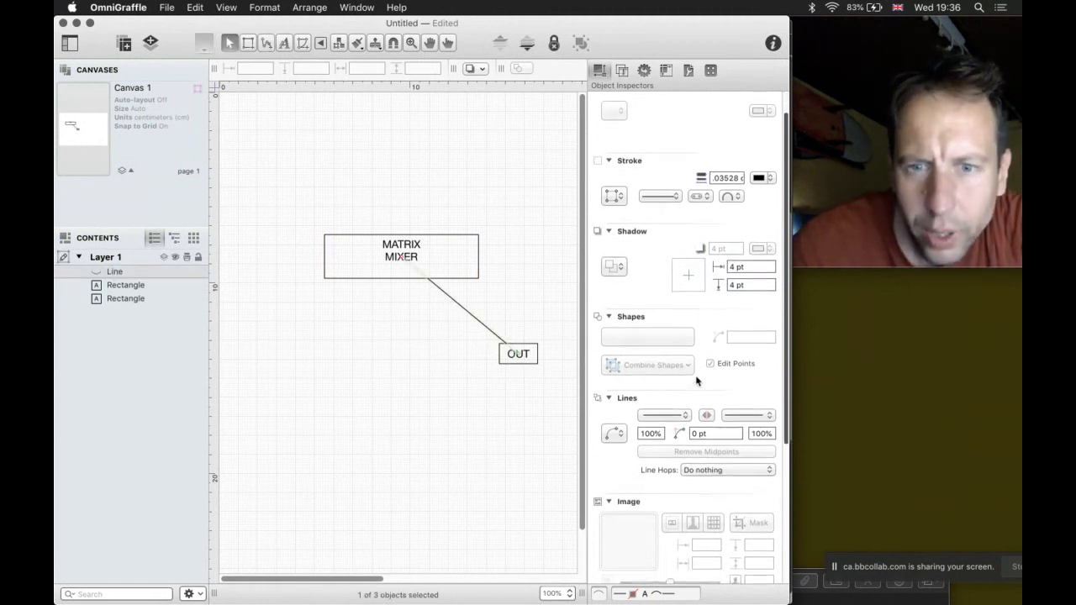
{"action": "left_click", "coordinate": [731, 414]}
{"action": "left_click", "coordinate": [758, 431]}
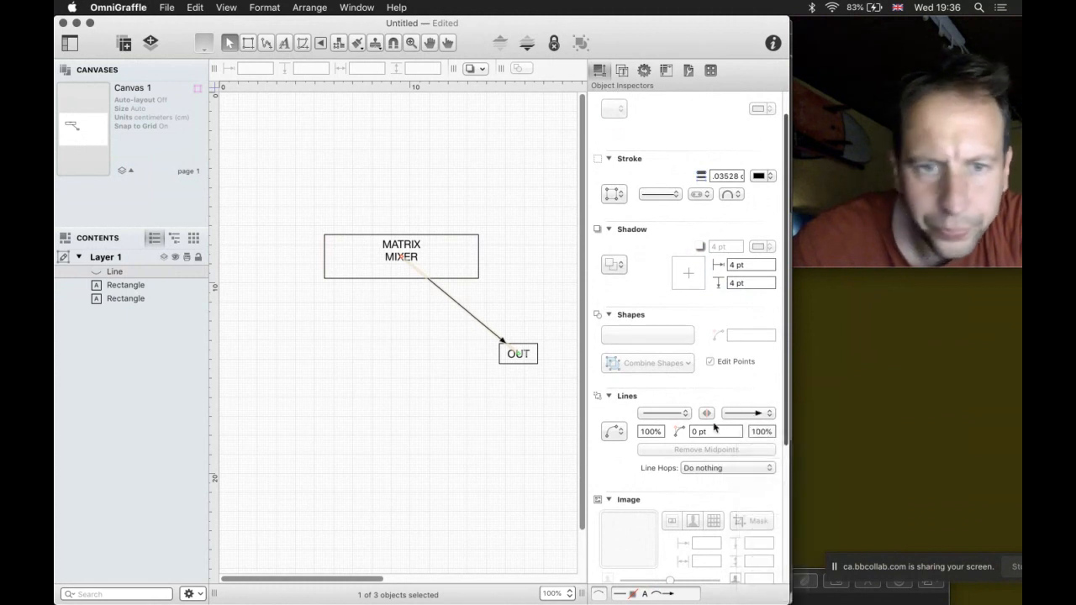
{"action": "left_click", "coordinate": [515, 296]}
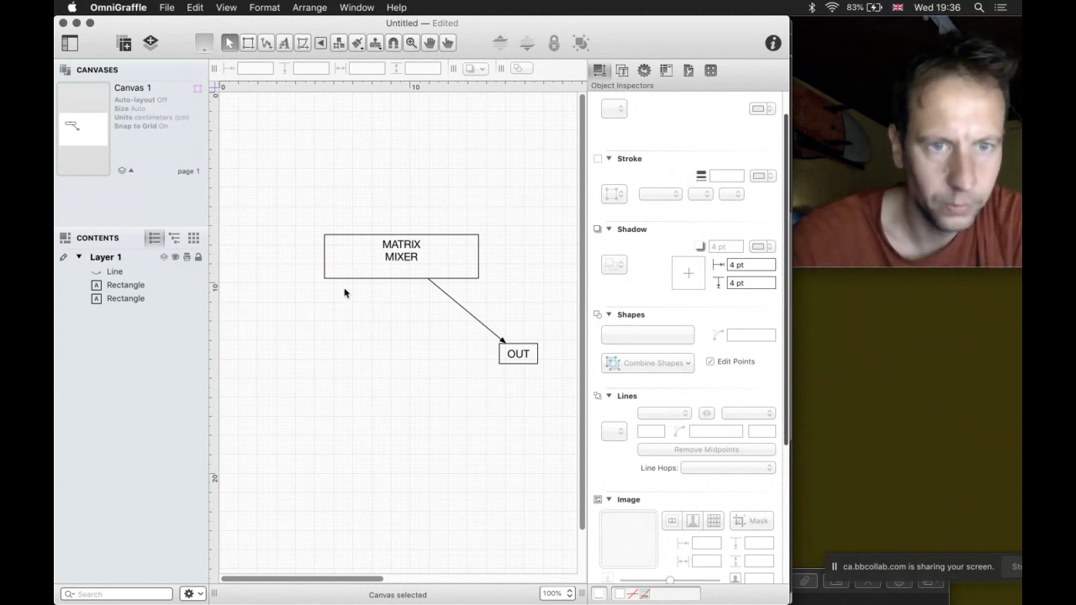
Step: Duplicate the OUT box to the canvas area above and left of MATRIX MIXER and relabel the copy VCO
{"action": "left_click_drag", "start_coordinate": [511, 353], "coordinate": [269, 134]}
{"action": "double_click", "coordinate": [269, 134]}
{"action": "type", "text": "VCO"}
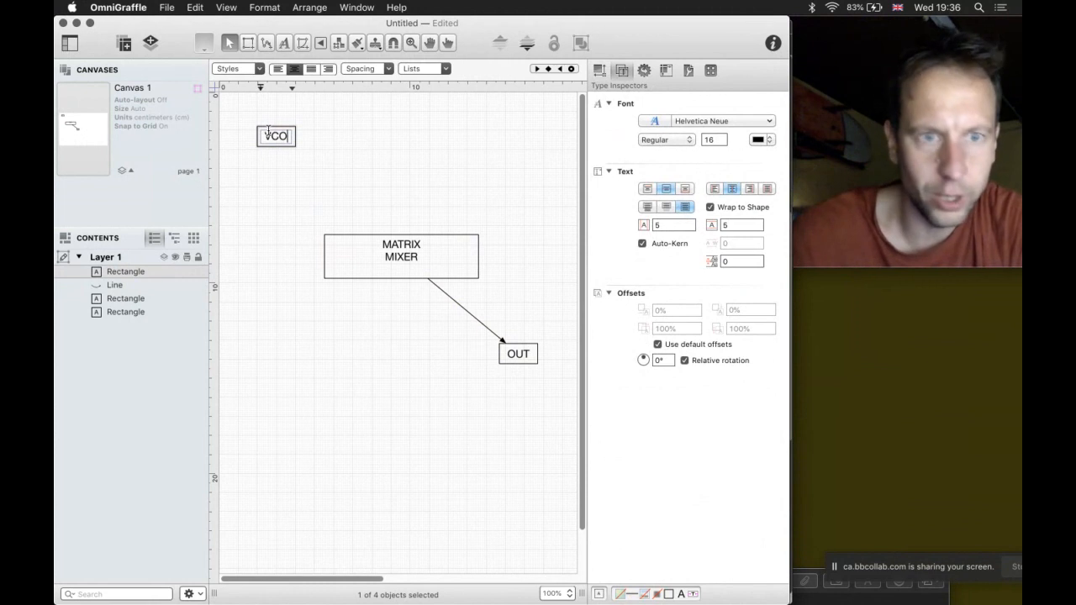
{"action": "left_click", "coordinate": [337, 124]}
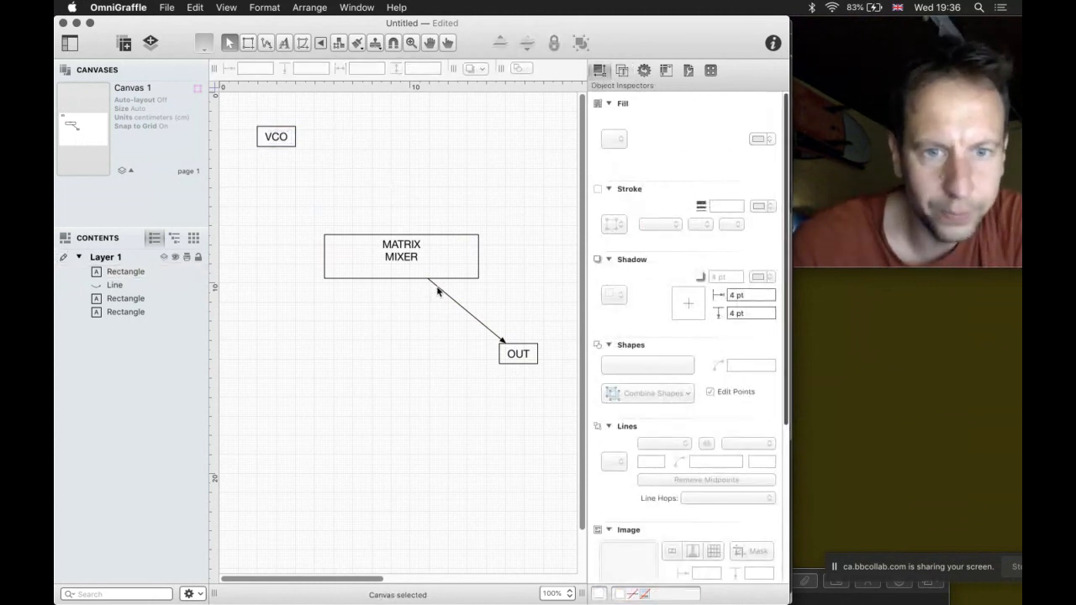
Step: Duplicate the arrow and attach the copy so that it runs from the VCO box to the MATRIX MIXER box
{"action": "left_click_drag", "start_coordinate": [438, 287], "coordinate": [412, 148]}
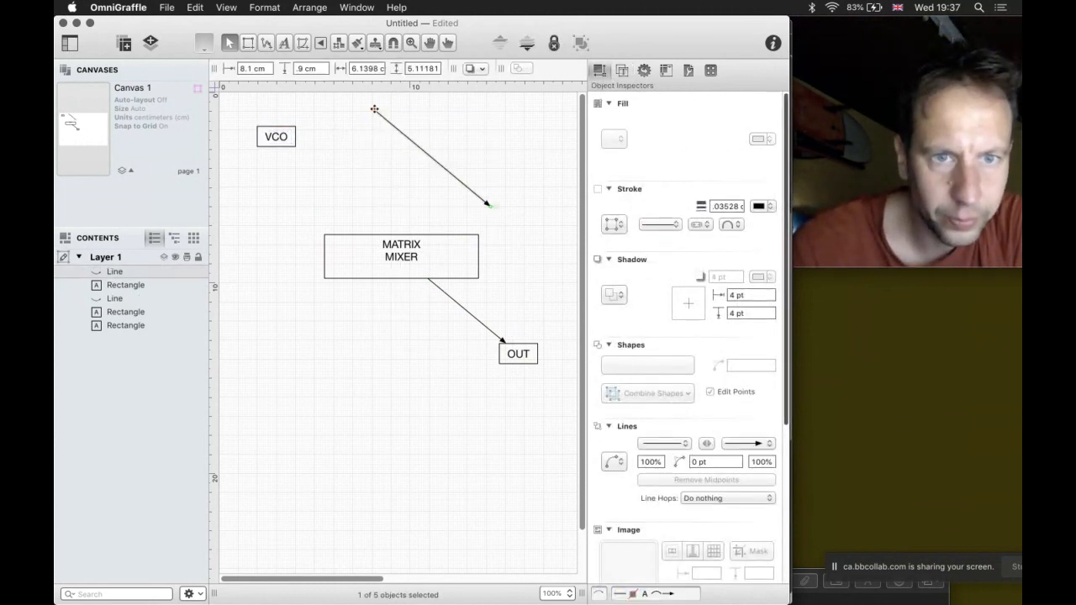
{"action": "left_click_drag", "start_coordinate": [374, 109], "coordinate": [279, 141]}
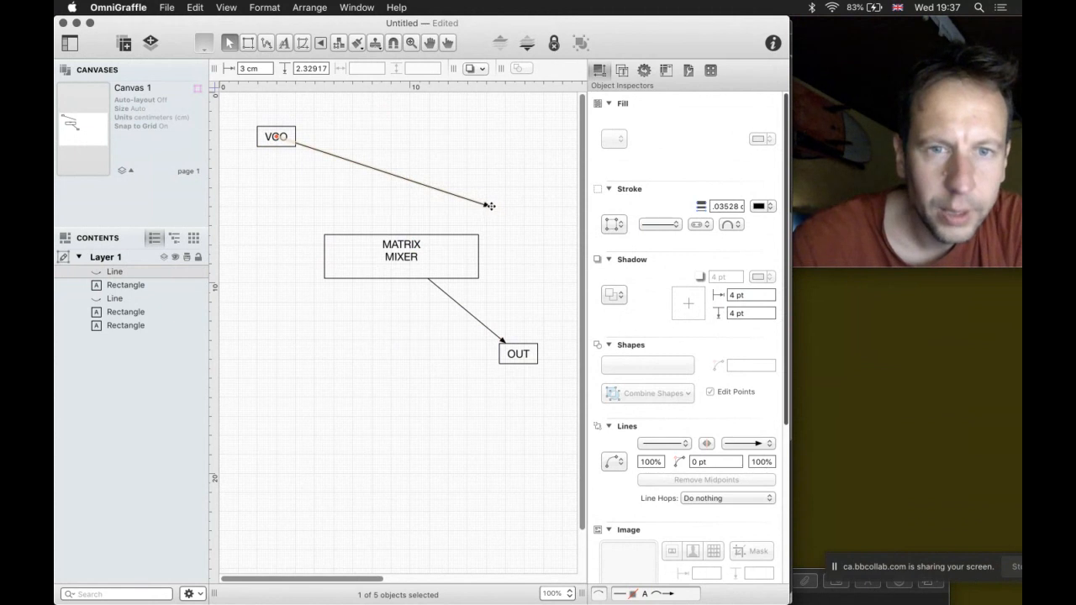
{"action": "left_click_drag", "start_coordinate": [489, 205], "coordinate": [364, 261]}
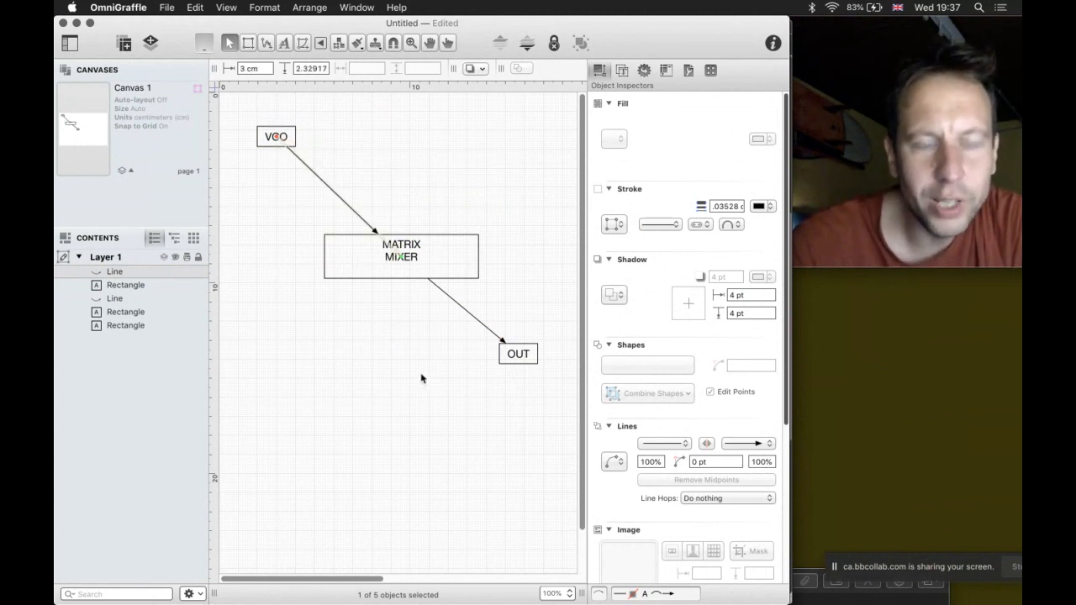
{"action": "left_click", "coordinate": [350, 139]}
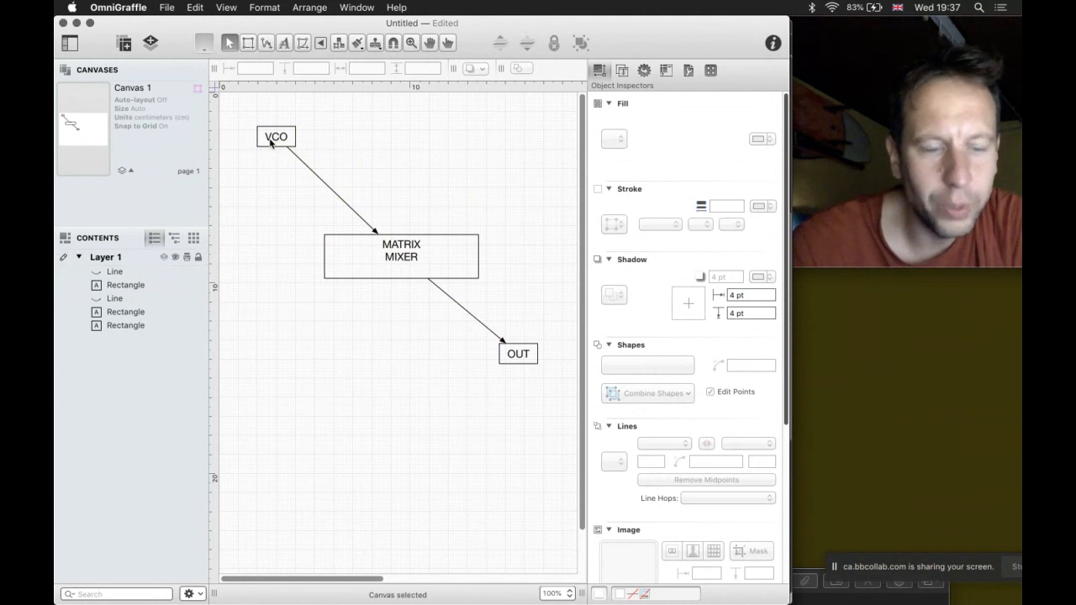
Step: Make three copies of the VCO box in a row below MATRIX MIXER and relabel the leftmost one LPF
{"action": "left_click_drag", "start_coordinate": [271, 143], "coordinate": [292, 342]}
{"action": "double_click", "coordinate": [292, 341]}
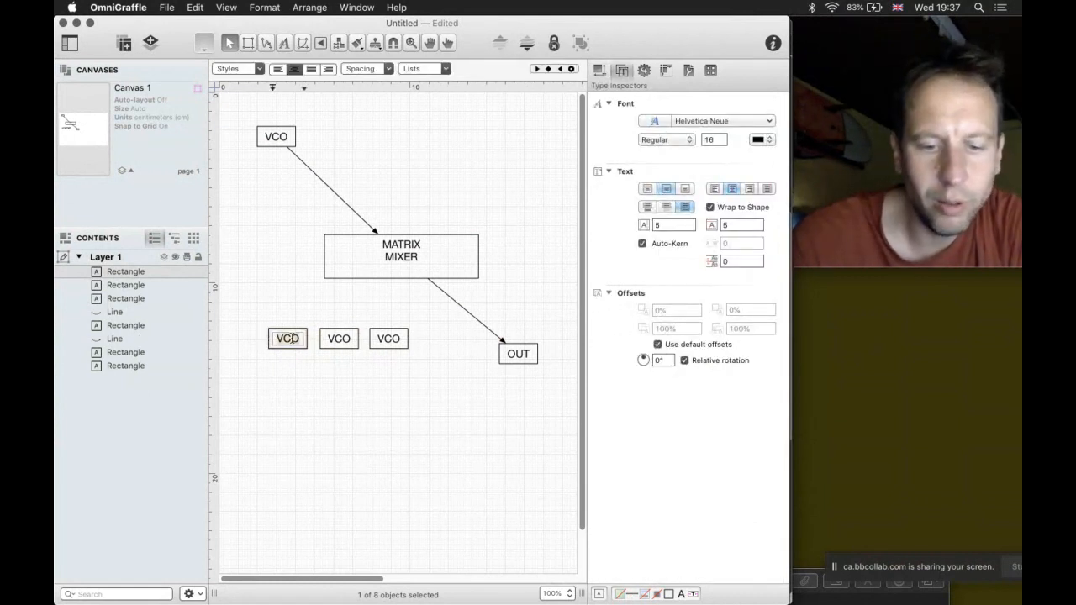
{"action": "type", "text": "LPF"}
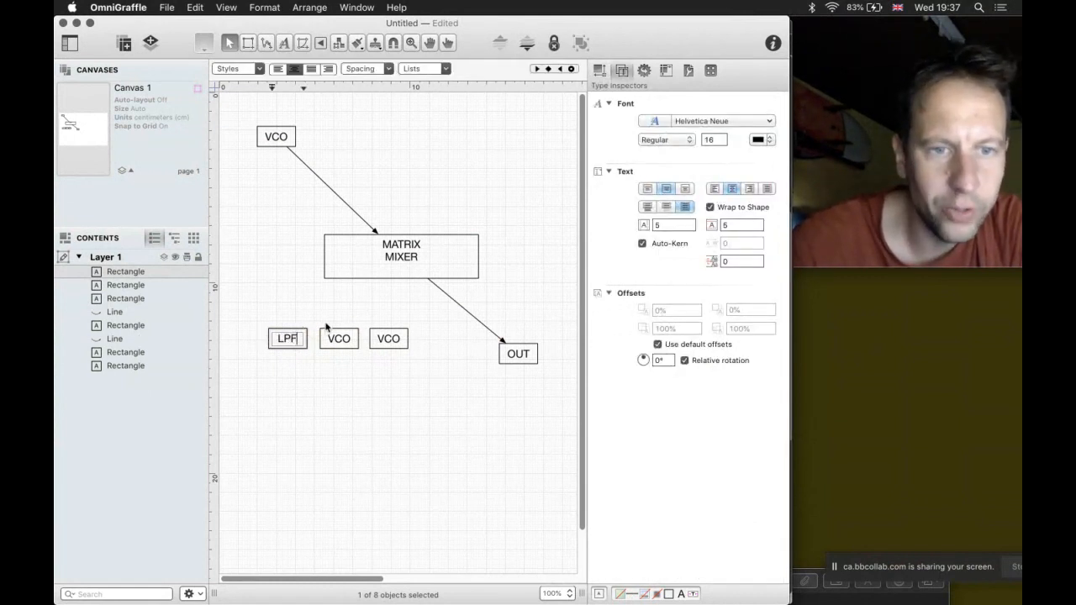
Step: Relabel the middle copy FOLDER and widen it to fit the word on one line, shifting the third copy right to make room
{"action": "left_click", "coordinate": [339, 338]}
{"action": "double_click", "coordinate": [338, 338]}
{"action": "type", "text": "FOLDER"}
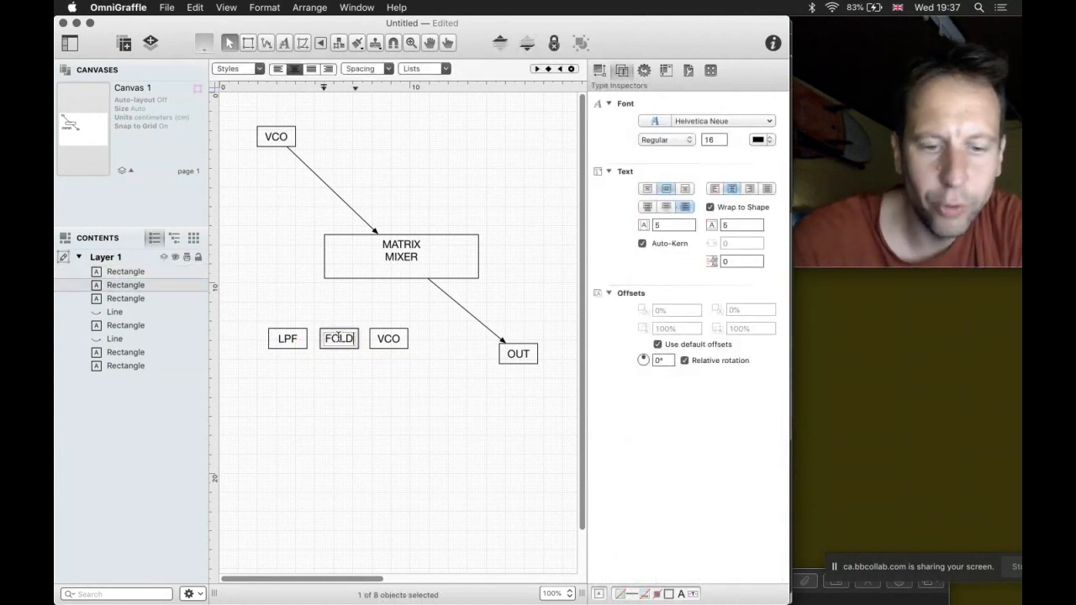
{"action": "left_click", "coordinate": [384, 305]}
{"action": "left_click", "coordinate": [344, 343]}
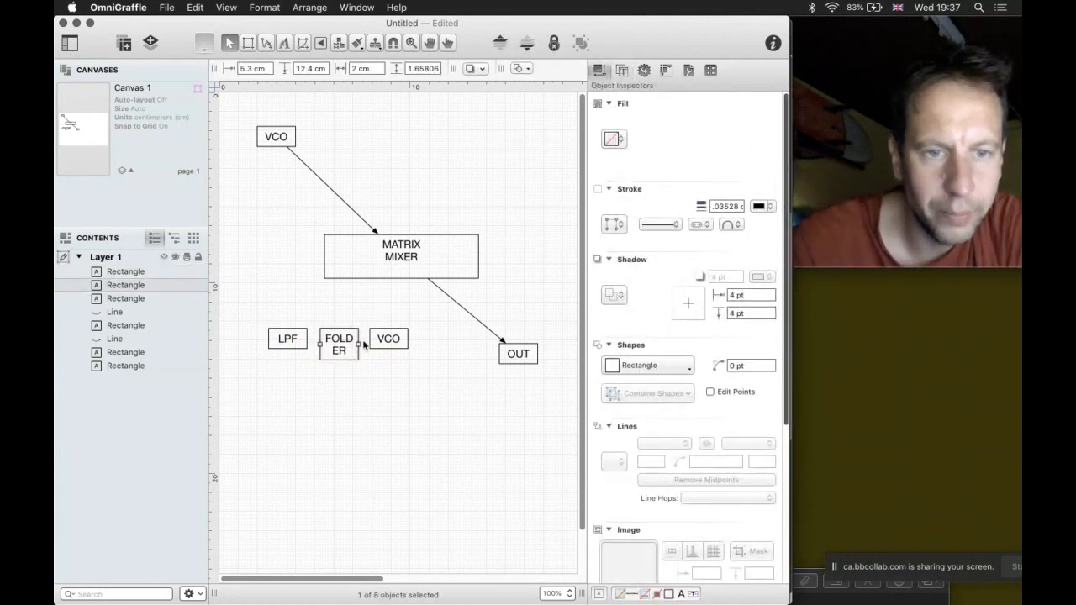
{"action": "left_click_drag", "start_coordinate": [359, 343], "coordinate": [423, 340]}
Step: Relabel the remaining VCO copy beside FOLDER as HPF
{"action": "double_click", "coordinate": [421, 339]}
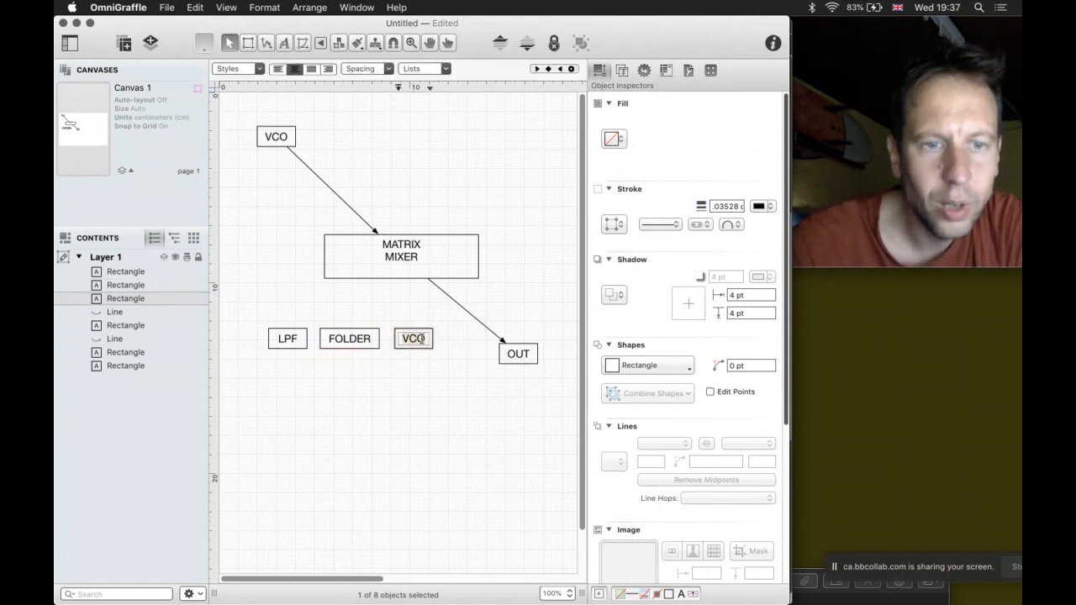
{"action": "type", "text": "HPF"}
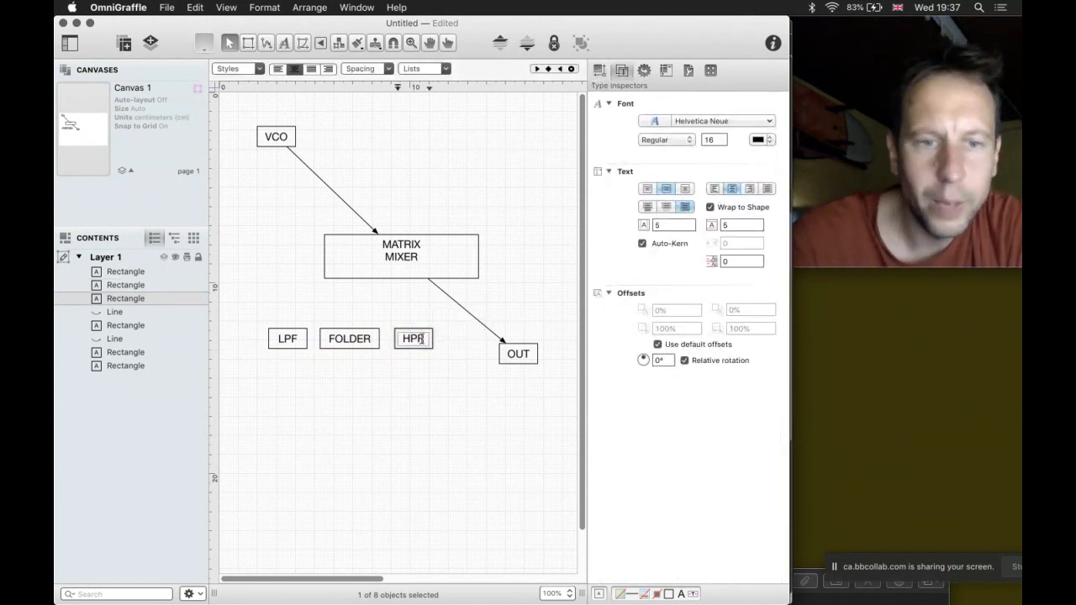
{"action": "left_click", "coordinate": [436, 441]}
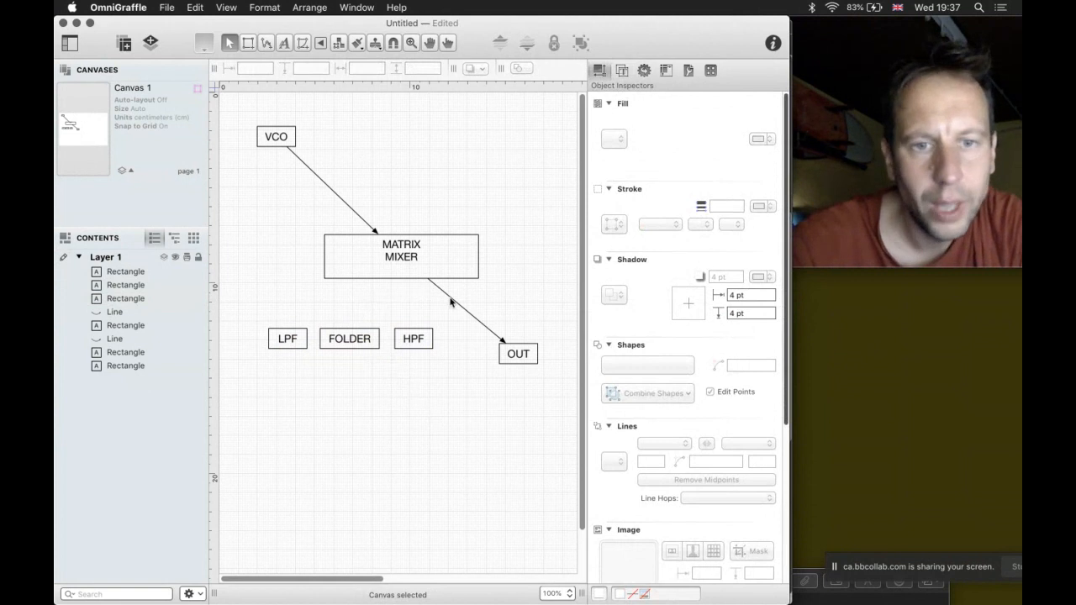
Step: Duplicate the MATRIX MIXER to OUT arrow and attach the copy from MATRIX MIXER to the LPF box
{"action": "left_click_drag", "start_coordinate": [451, 301], "coordinate": [415, 435]}
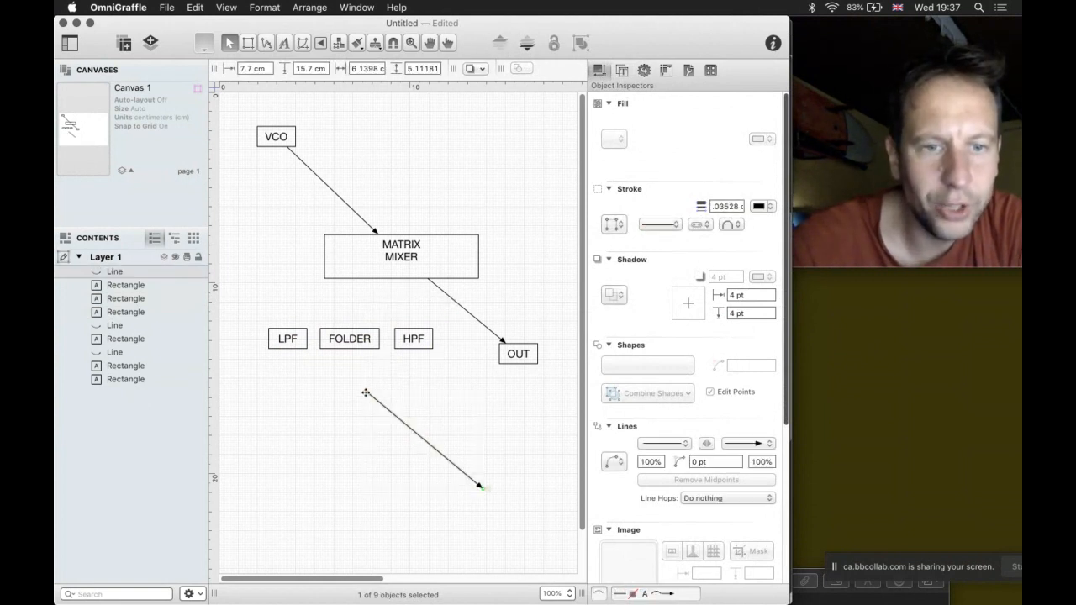
{"action": "left_click_drag", "start_coordinate": [366, 392], "coordinate": [391, 245]}
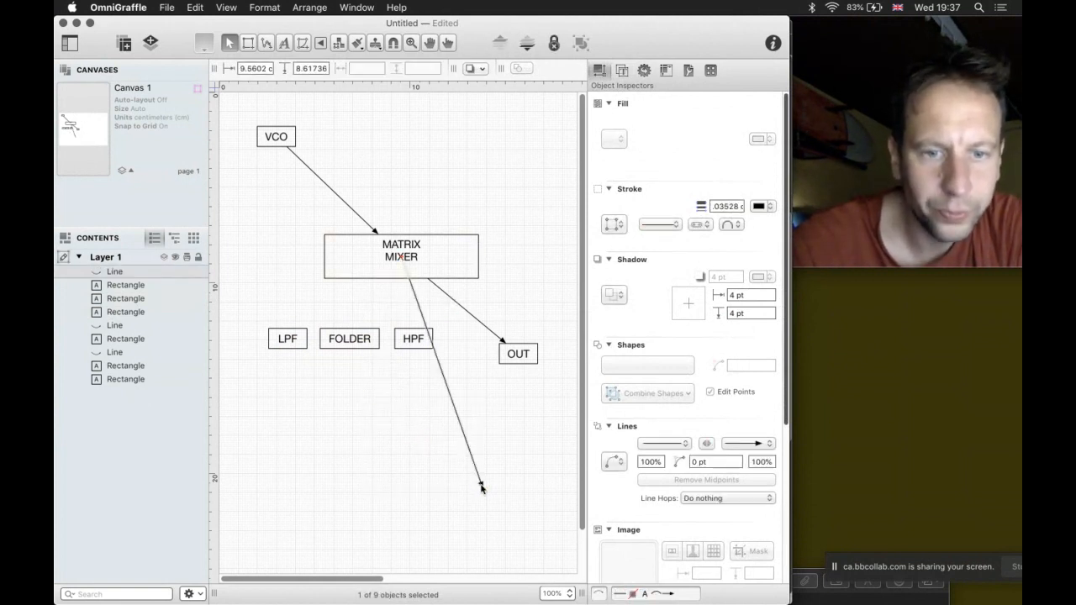
{"action": "left_click_drag", "start_coordinate": [481, 488], "coordinate": [342, 417]}
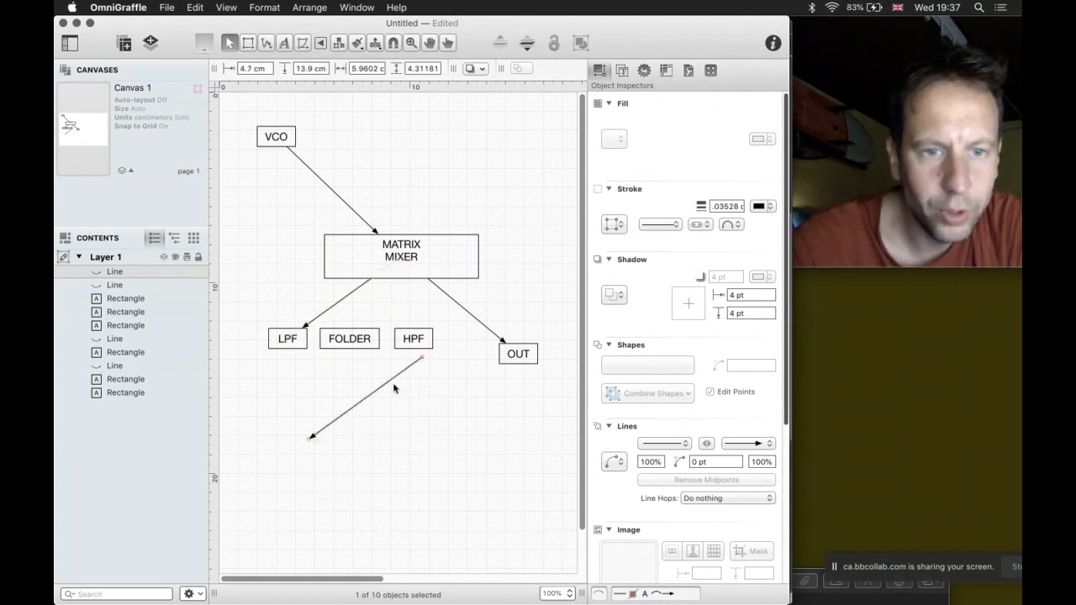
Step: Use further arrow copies to connect MATRIX MIXER to the FOLDER box and to the HPF box
{"action": "left_click_drag", "start_coordinate": [420, 359], "coordinate": [392, 276]}
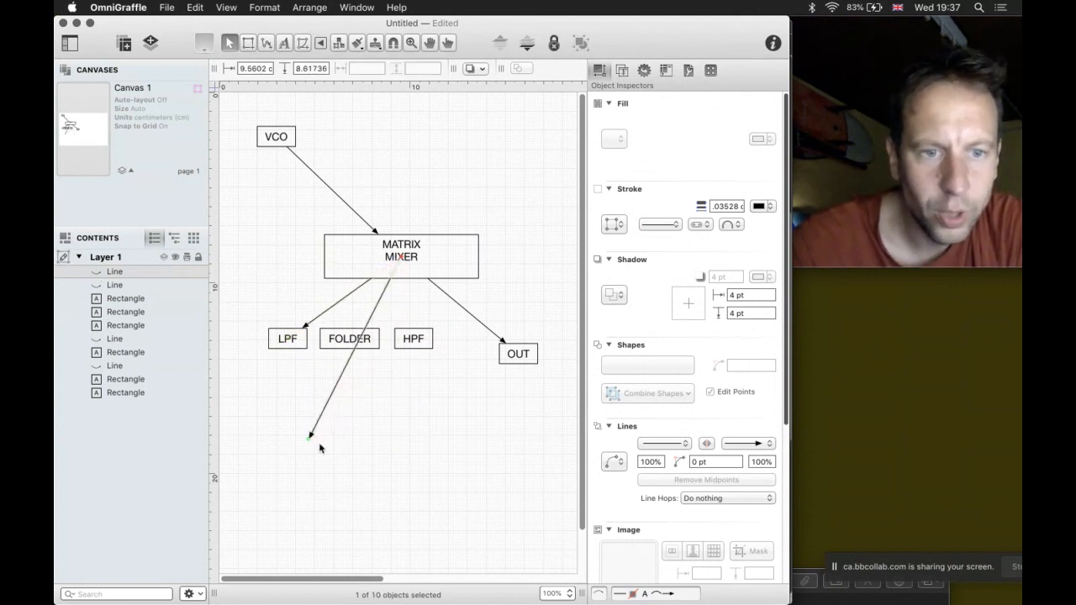
{"action": "left_click_drag", "start_coordinate": [309, 437], "coordinate": [391, 498]}
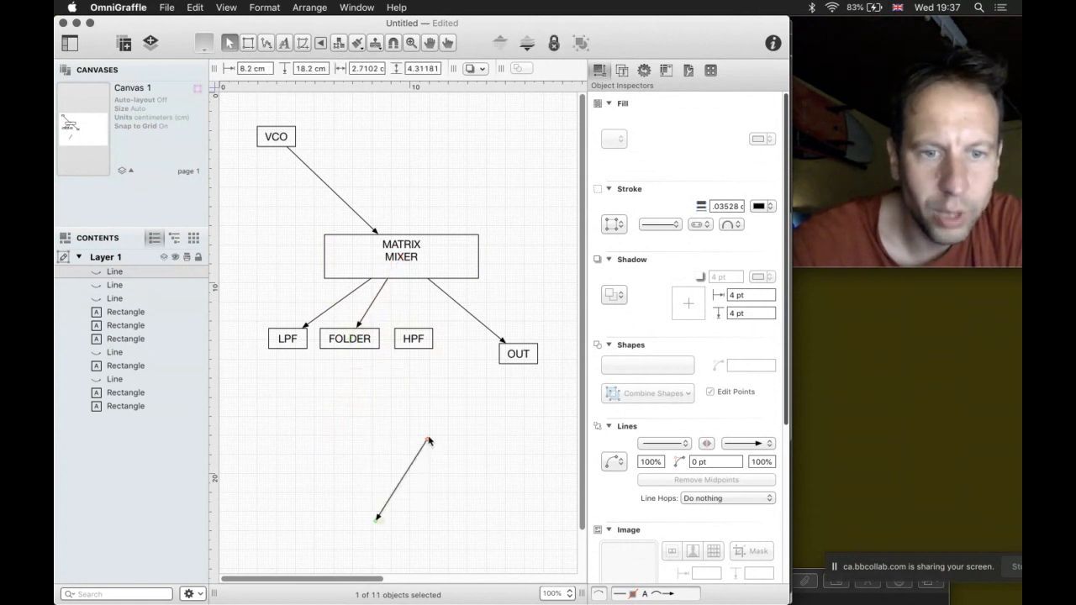
{"action": "left_click_drag", "start_coordinate": [427, 438], "coordinate": [415, 242]}
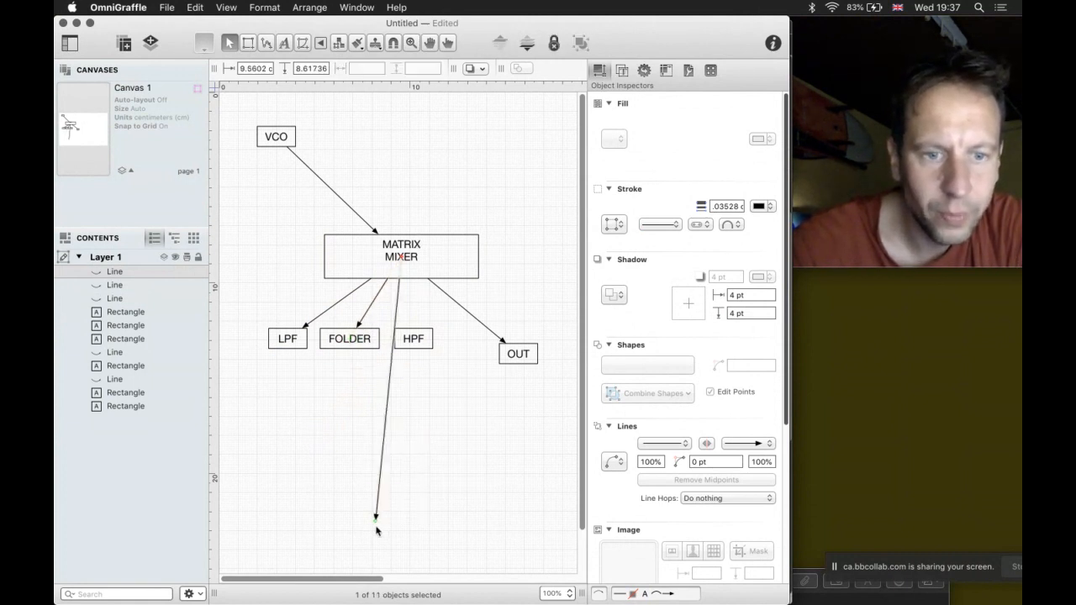
{"action": "left_click_drag", "start_coordinate": [375, 518], "coordinate": [410, 328]}
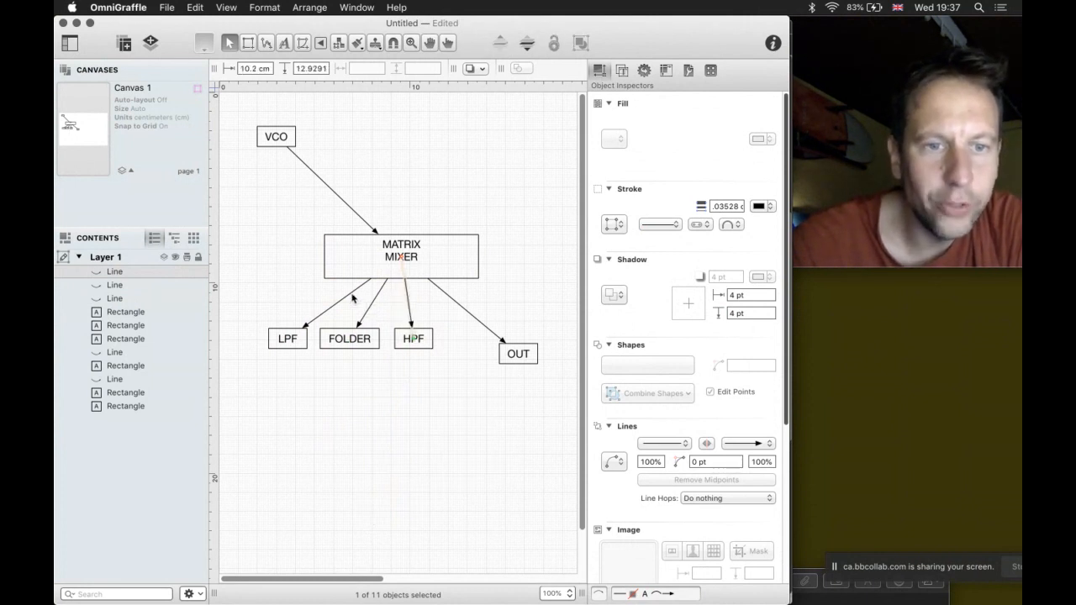
Step: Duplicate the MATRIX MIXER to LPF arrow, attach the copy's tail to LPF and point its free head up to just below VCO
{"action": "left_click_drag", "start_coordinate": [348, 296], "coordinate": [266, 443]}
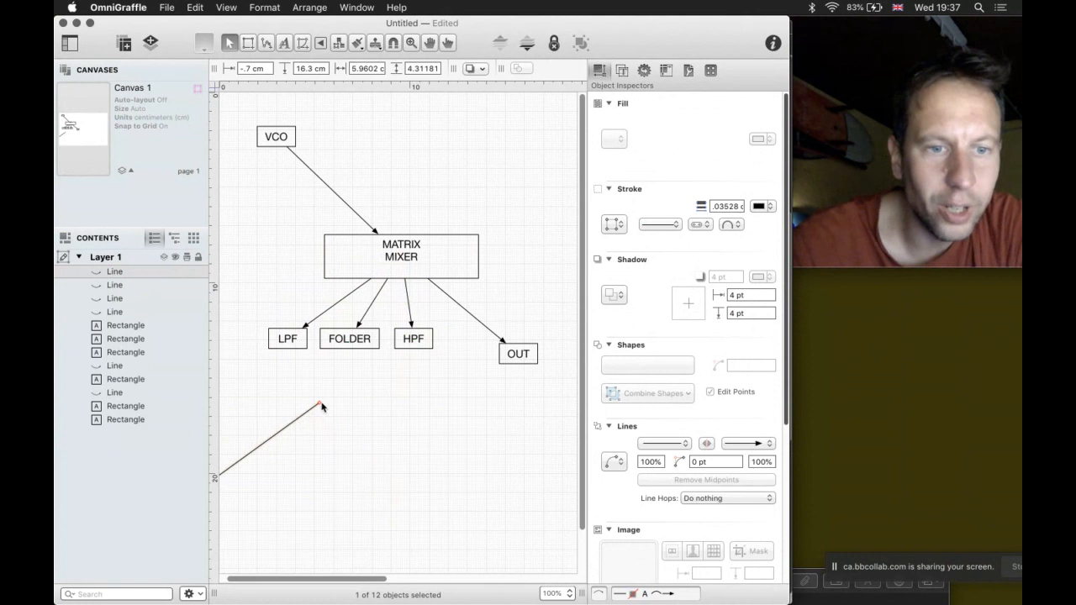
{"action": "left_click_drag", "start_coordinate": [318, 402], "coordinate": [288, 351]}
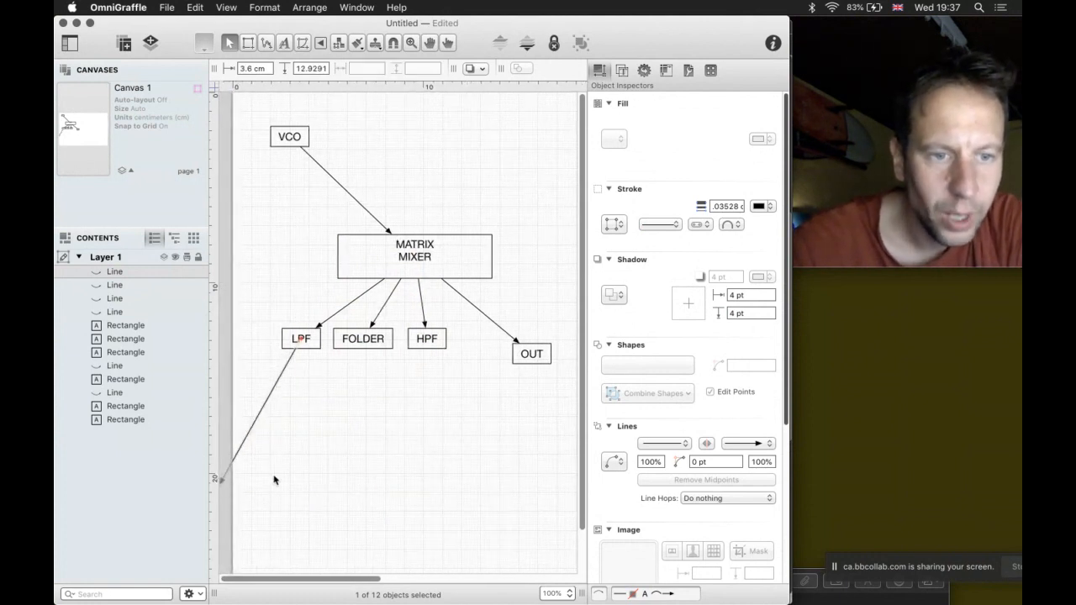
{"action": "left_click_drag", "start_coordinate": [237, 458], "coordinate": [274, 200]}
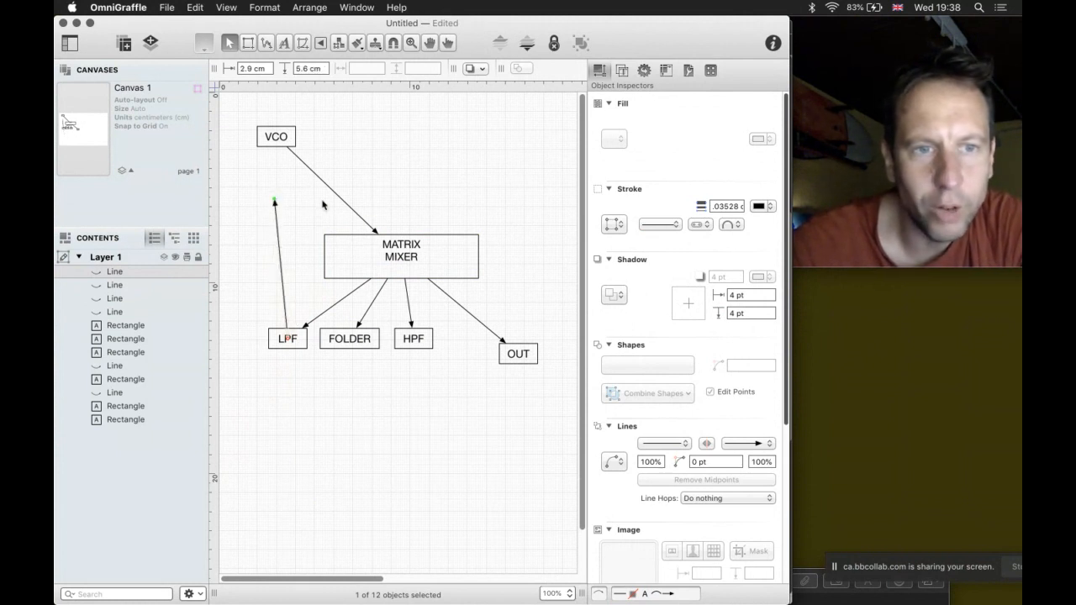
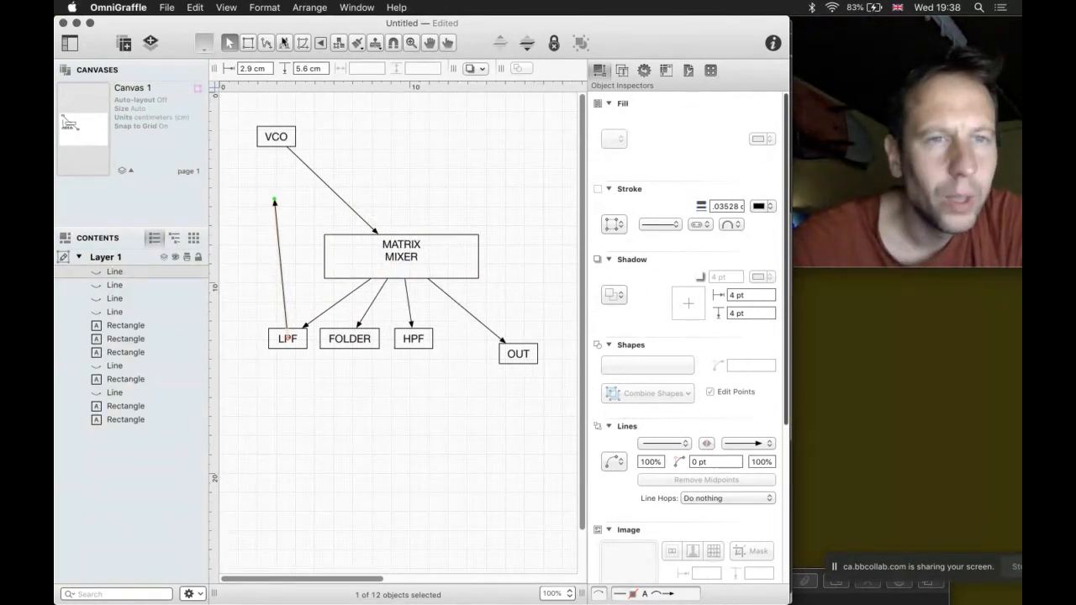
{"action": "left_click", "coordinate": [283, 43]}
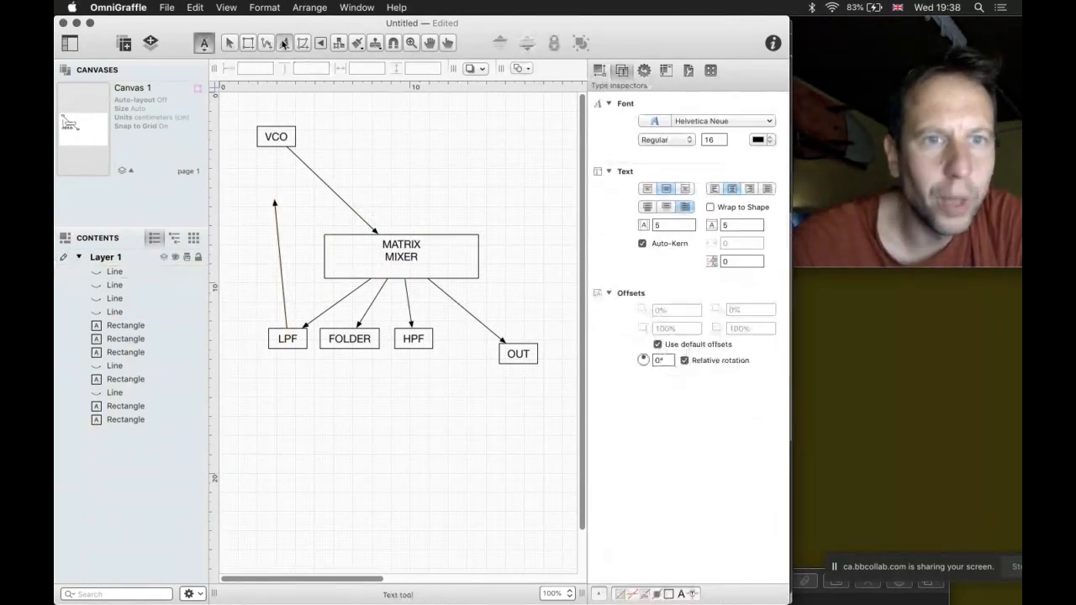
{"action": "left_click", "coordinate": [382, 199]}
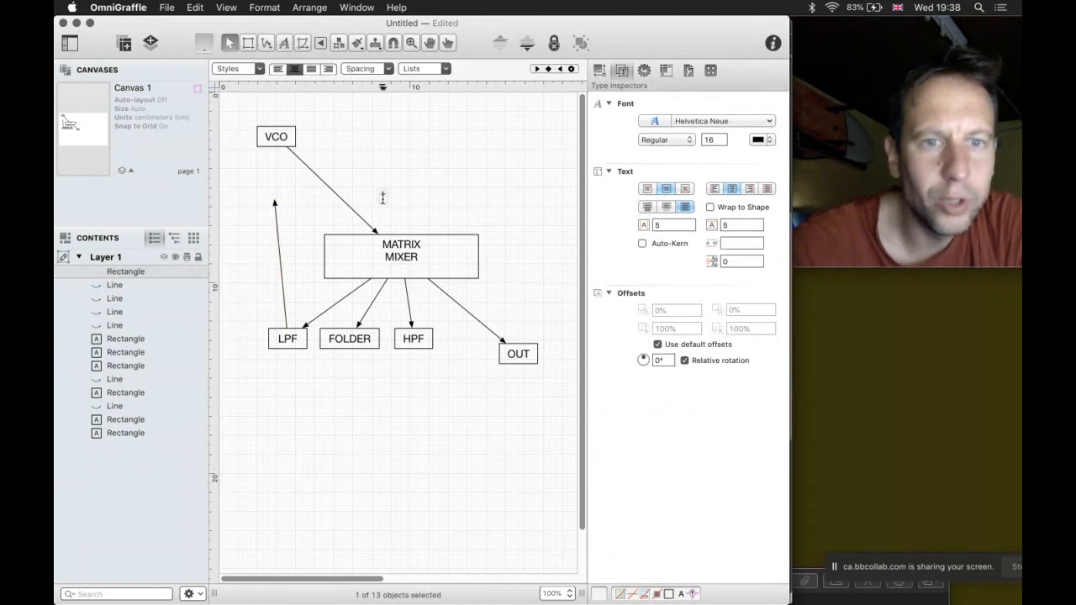
{"action": "type", "text": "A"}
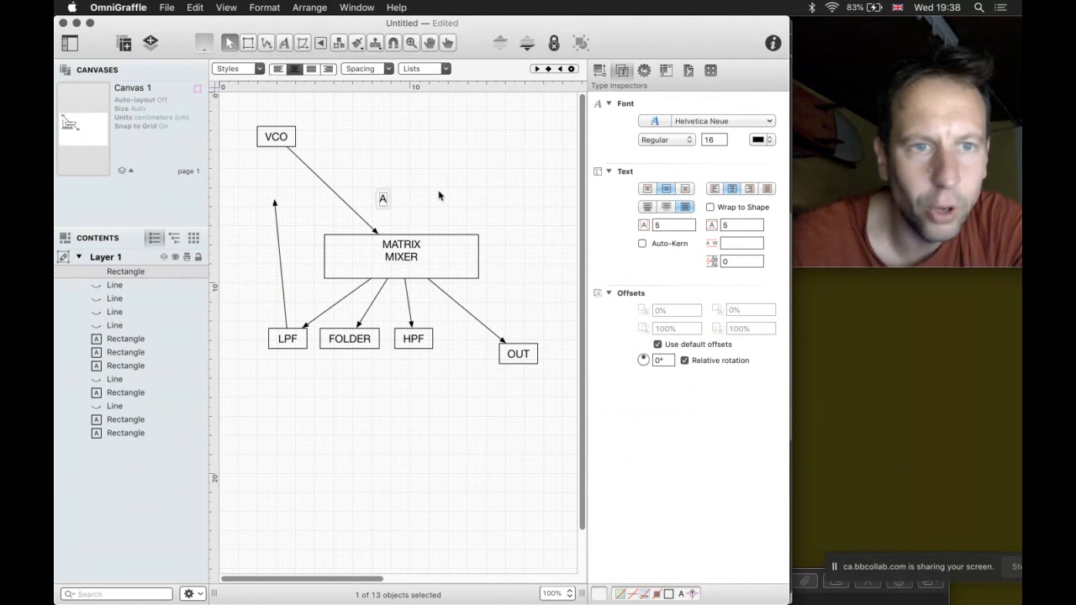
Step: Place a copy of the VCO box above MATRIX MIXER, relabel it A and delete the loose A text label
{"action": "left_click_drag", "start_coordinate": [280, 137], "coordinate": [424, 153]}
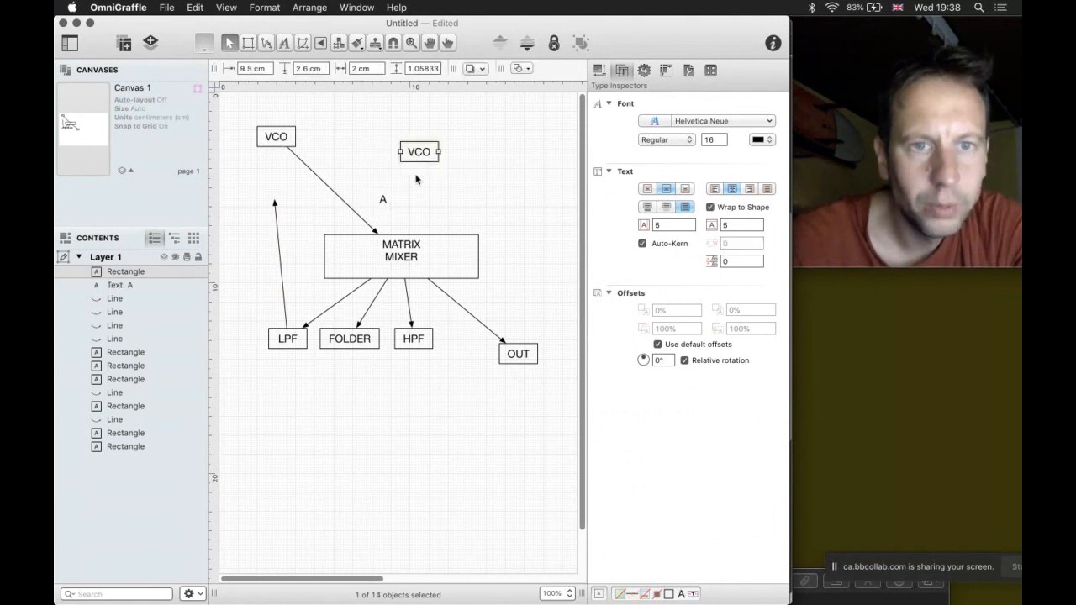
{"action": "left_click", "coordinate": [380, 201]}
{"action": "key", "text": "Delete"}
{"action": "double_click", "coordinate": [424, 150]}
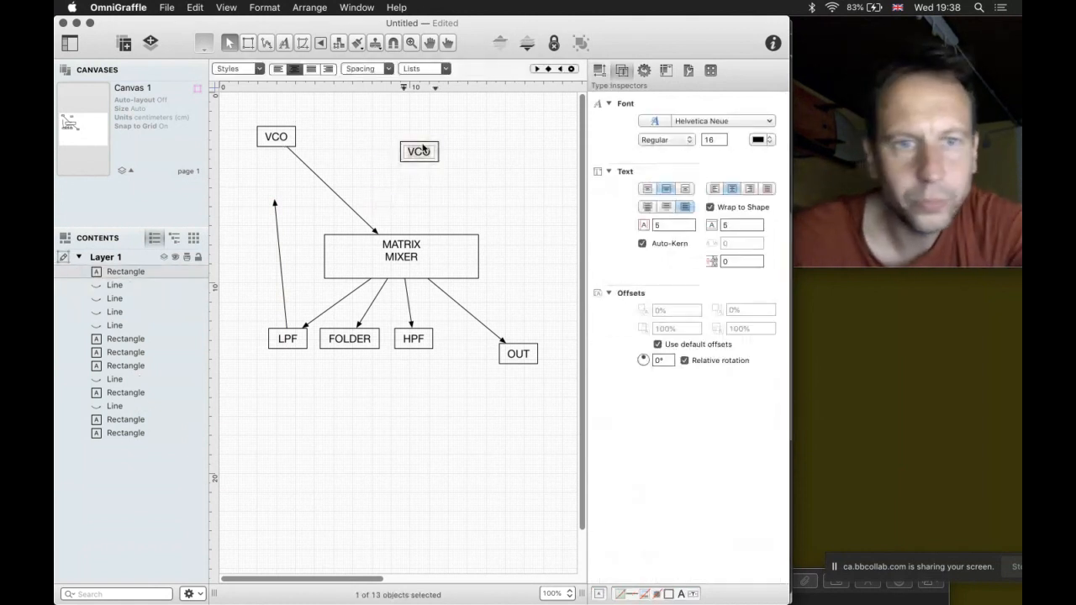
{"action": "type", "text": "A"}
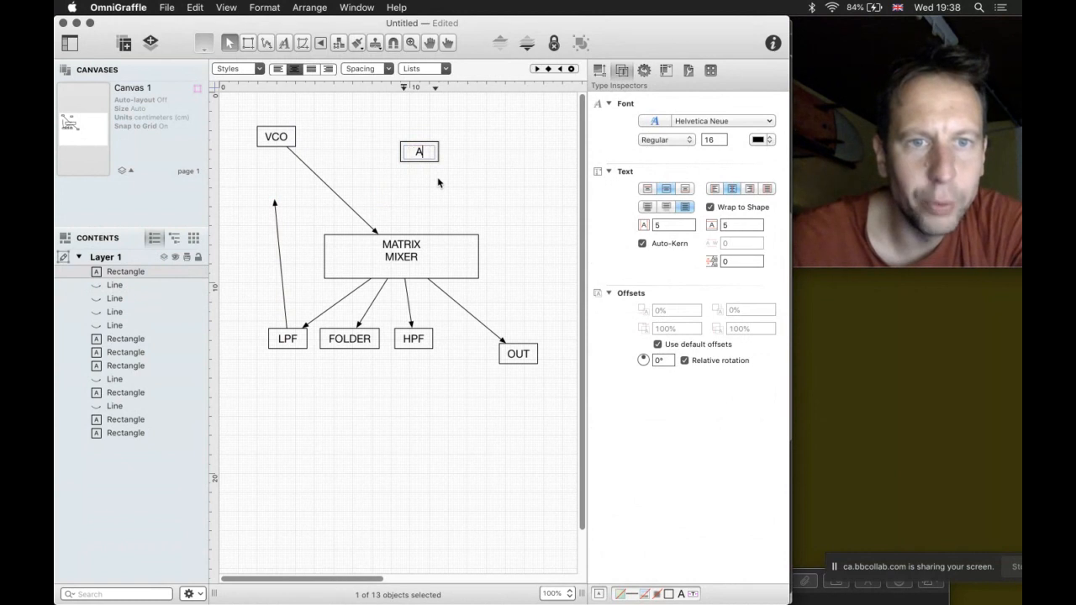
{"action": "key", "text": "Escape"}
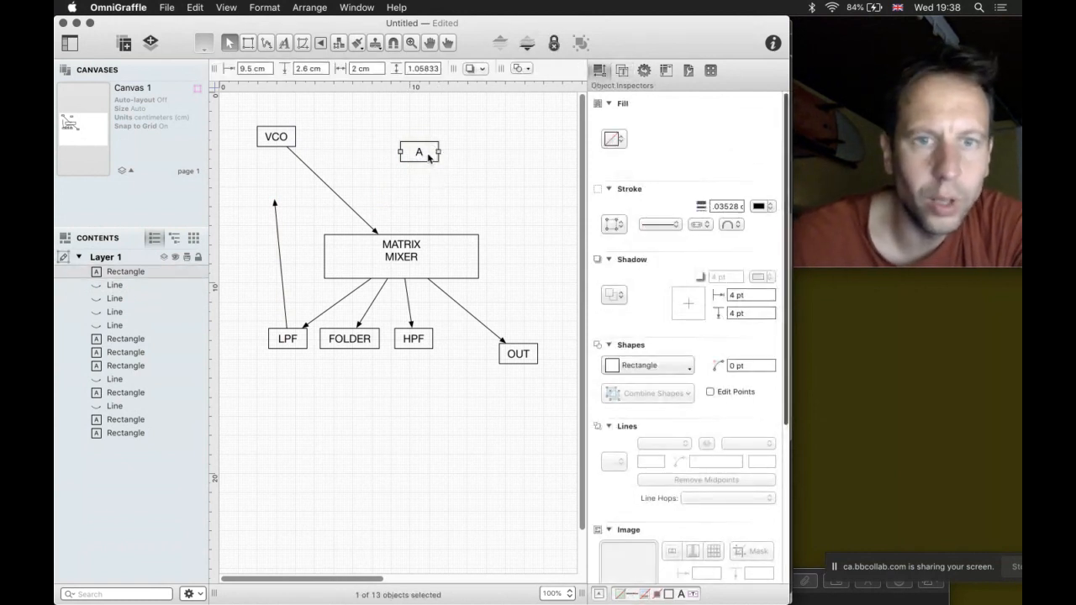
Step: Narrow the A box to 1.1 cm and duplicate it three times to form a row above MATRIX MIXER
{"action": "left_click_drag", "start_coordinate": [438, 150], "coordinate": [459, 208]}
{"action": "key", "text": "super+d"}
{"action": "key", "text": "super+d"}
{"action": "key", "text": "super+d"}
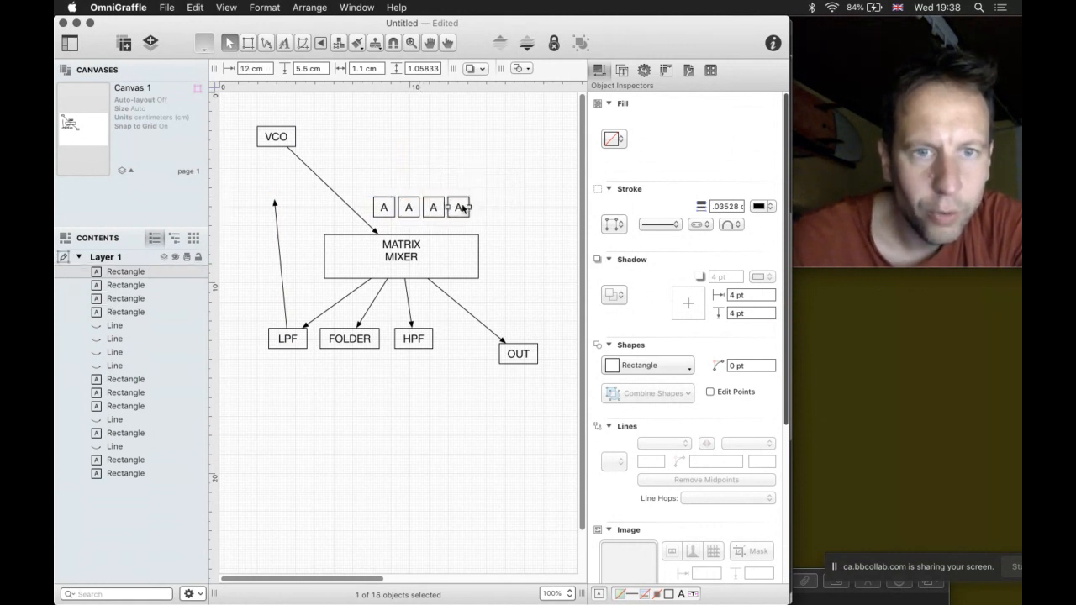
Step: Relabel the three copies of the A box as B, C and D in order
{"action": "double_click", "coordinate": [411, 208]}
{"action": "type", "text": "B"}
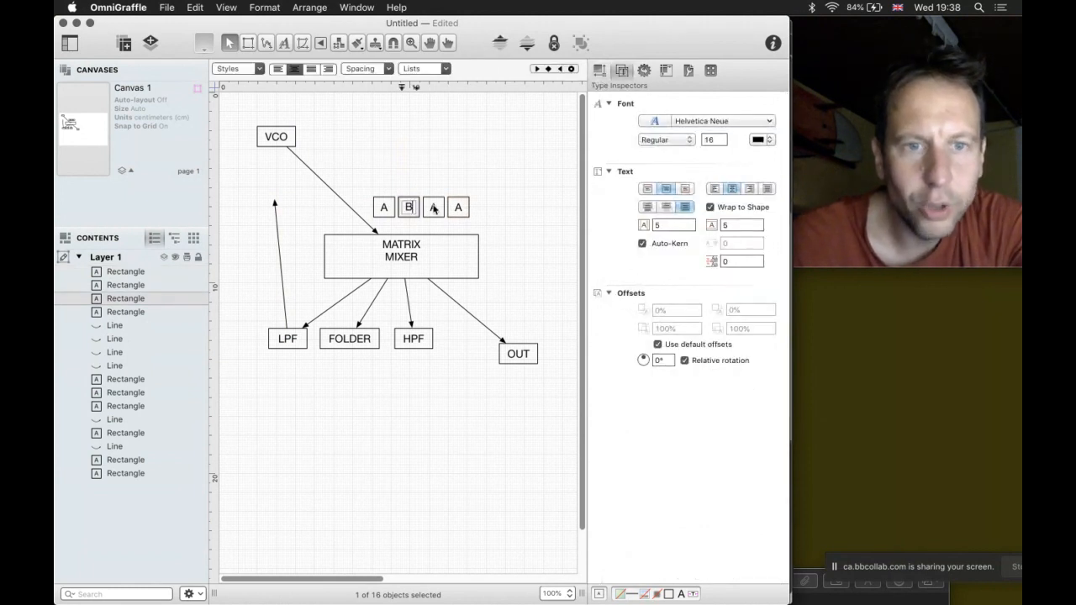
{"action": "double_click", "coordinate": [433, 208]}
{"action": "type", "text": "C"}
{"action": "double_click", "coordinate": [456, 207]}
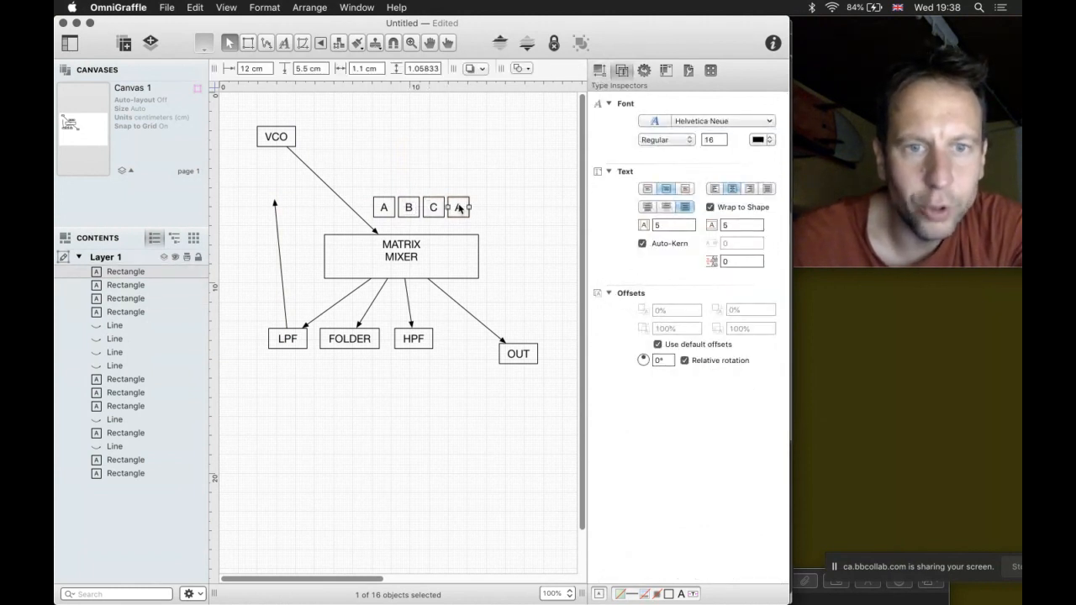
{"action": "type", "text": "D"}
{"action": "left_click", "coordinate": [492, 180]}
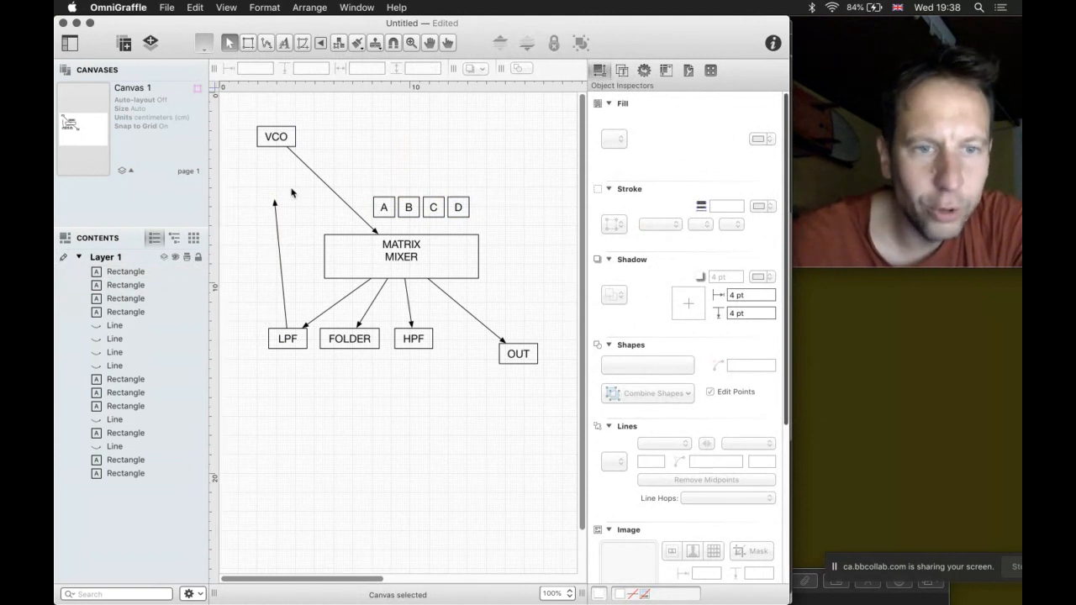
Step: Shift the whole diagram right, extend the LPF arrow's free end upward and move VCO closer above the A box
{"action": "key", "text": "super+a"}
{"action": "left_click_drag", "start_coordinate": [370, 253], "coordinate": [401, 253]}
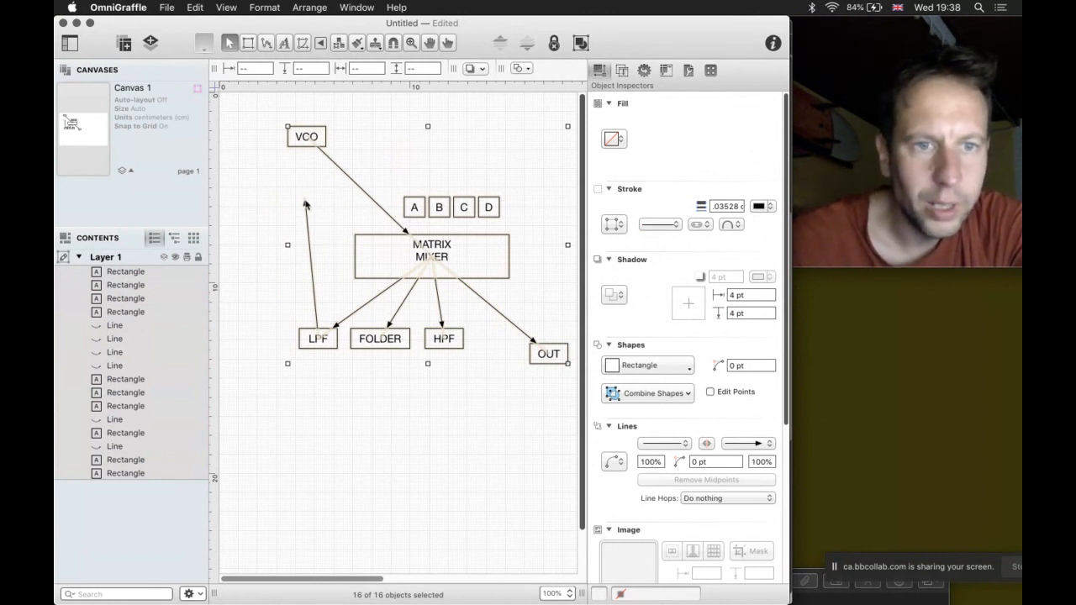
{"action": "left_click", "coordinate": [305, 202]}
{"action": "left_click_drag", "start_coordinate": [305, 202], "coordinate": [393, 119]}
Step: Reattach the VCO arrow's head to input box A and move the A–D row onto MATRIX MIXER's upper edge
{"action": "left_click", "coordinate": [413, 212]}
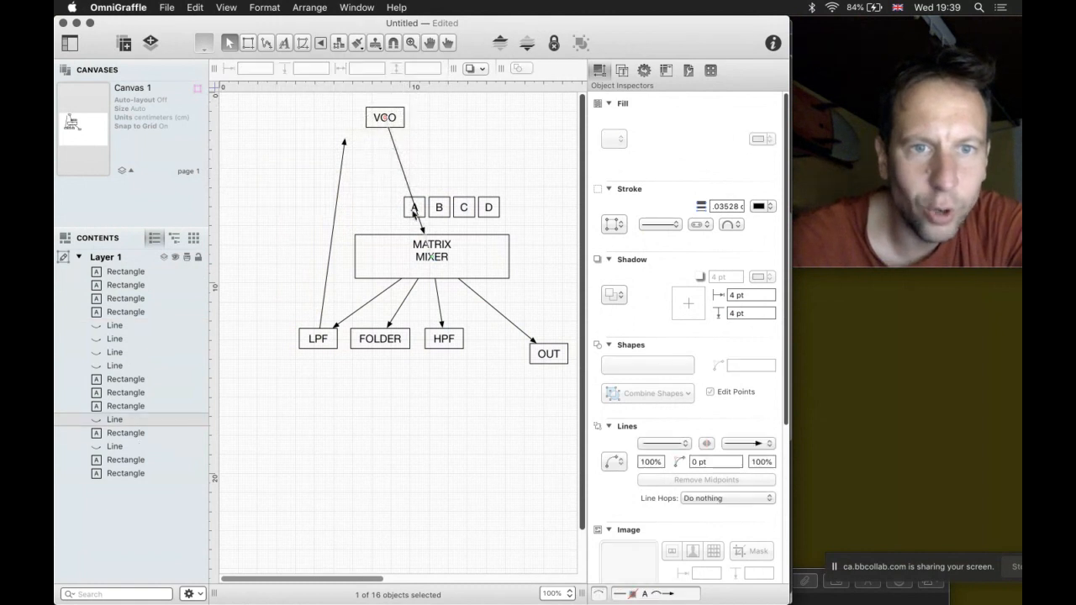
{"action": "left_click_drag", "start_coordinate": [425, 235], "coordinate": [414, 200]}
{"action": "left_click_drag", "start_coordinate": [496, 215], "coordinate": [475, 224]}
Step: Insert two blank lines above the MATRIX MIXER text to make the box taller, and move the A–D row inside it
{"action": "double_click", "coordinate": [432, 246]}
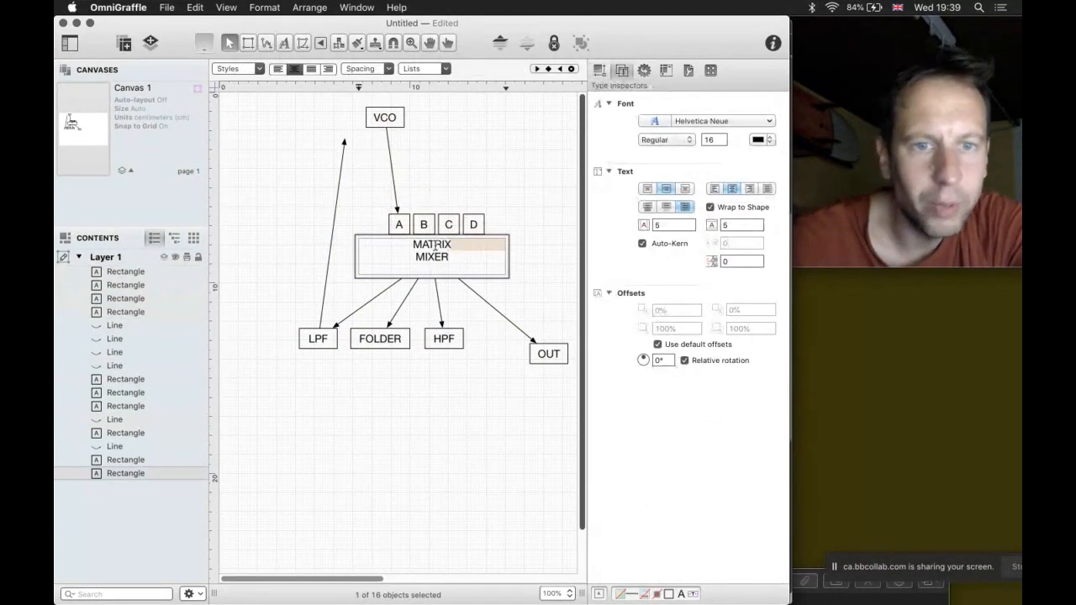
{"action": "left_click", "coordinate": [414, 245]}
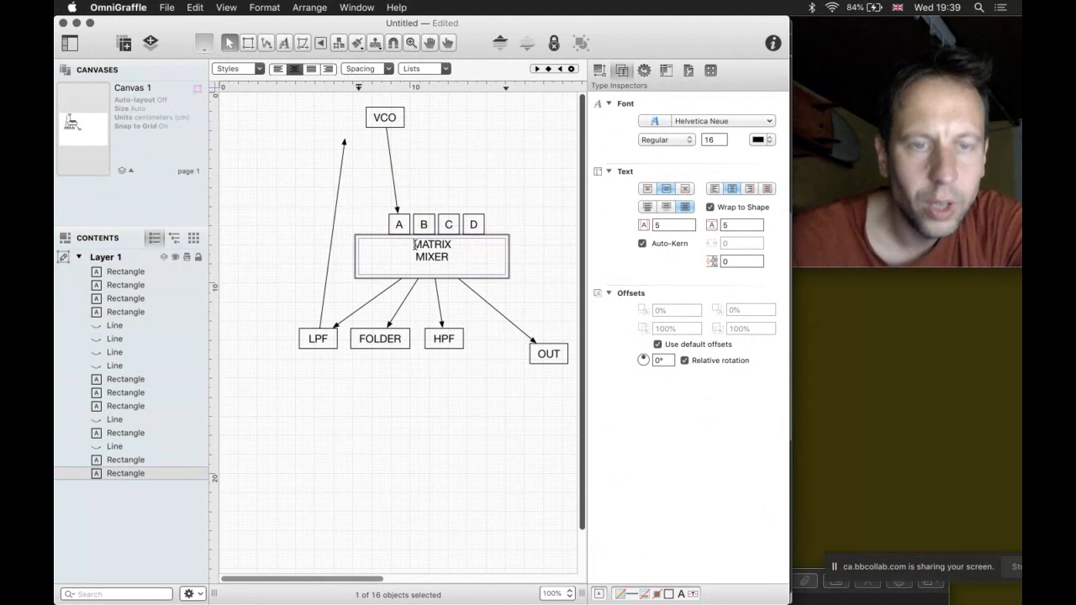
{"action": "key", "text": "Return"}
{"action": "key", "text": "Return"}
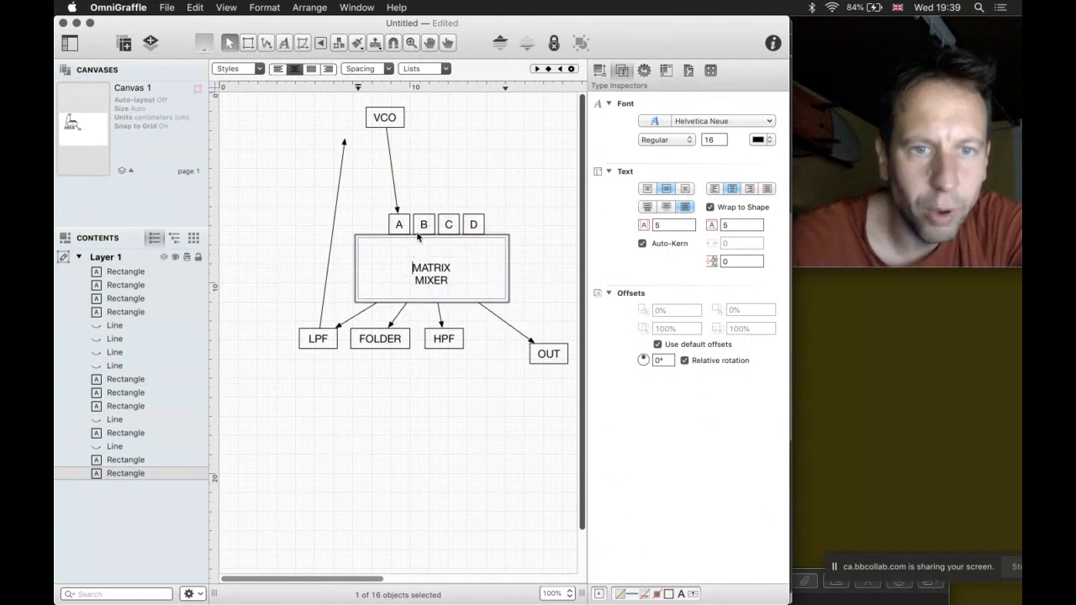
{"action": "left_click_drag", "start_coordinate": [509, 193], "coordinate": [404, 244]}
{"action": "left_click", "coordinate": [444, 202]}
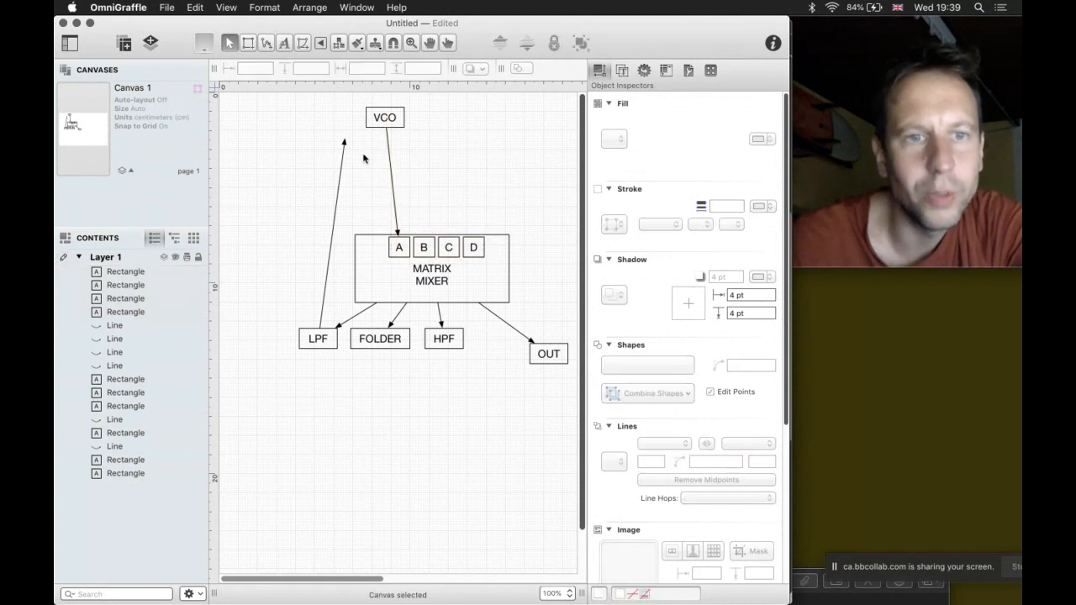
Step: Use two arrow copies to continue the LPF line about 3.8 cm horizontally beneath VCO and down into input B
{"action": "left_click_drag", "start_coordinate": [344, 148], "coordinate": [505, 334]}
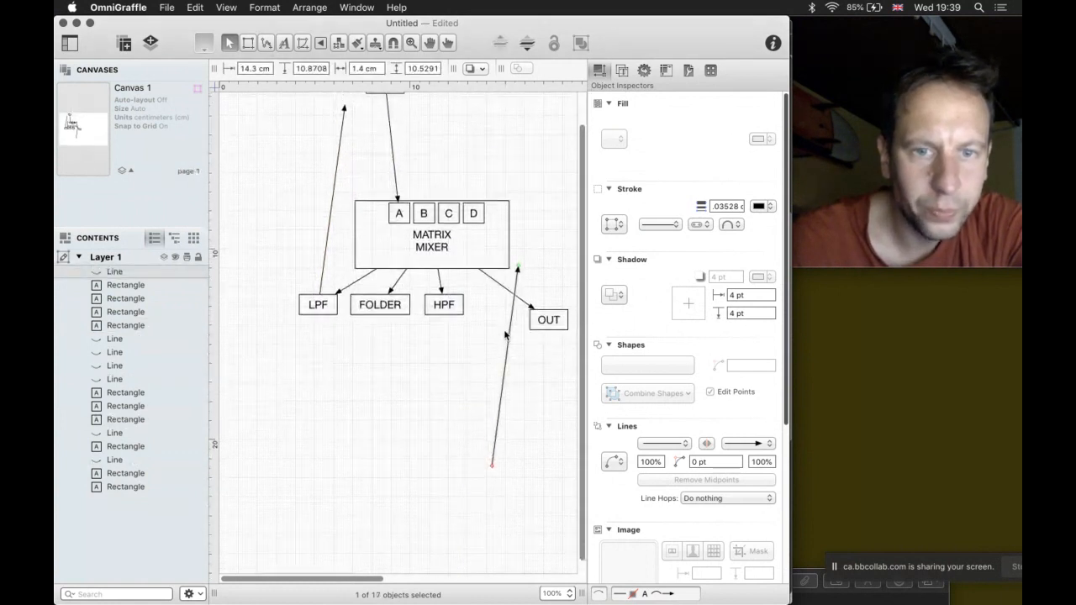
{"action": "left_click_drag", "start_coordinate": [491, 496], "coordinate": [344, 134]}
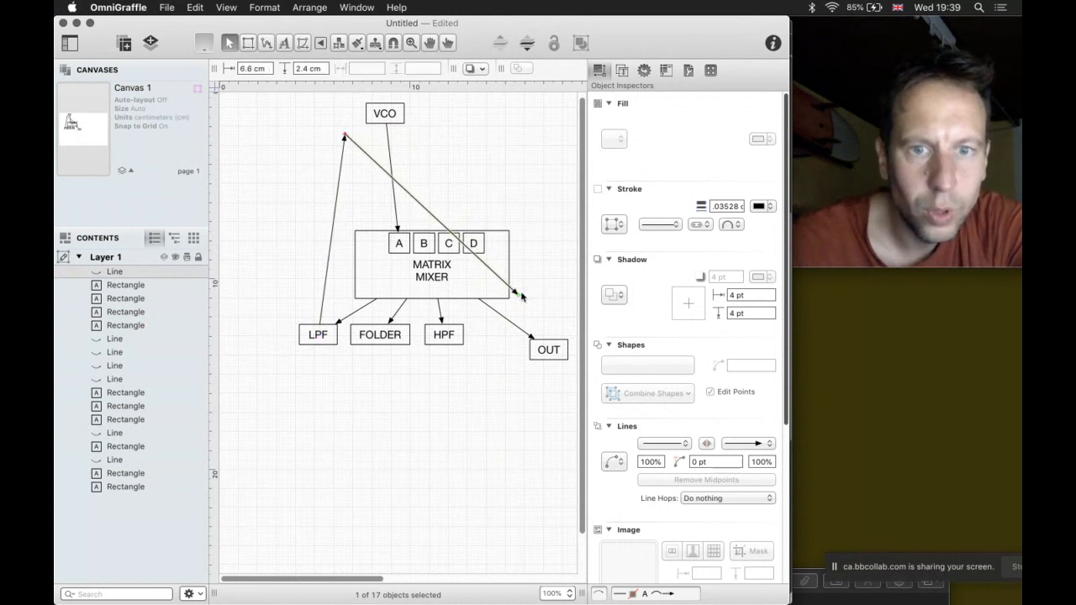
{"action": "left_click_drag", "start_coordinate": [515, 290], "coordinate": [416, 134]}
{"action": "right_click", "coordinate": [392, 134]}
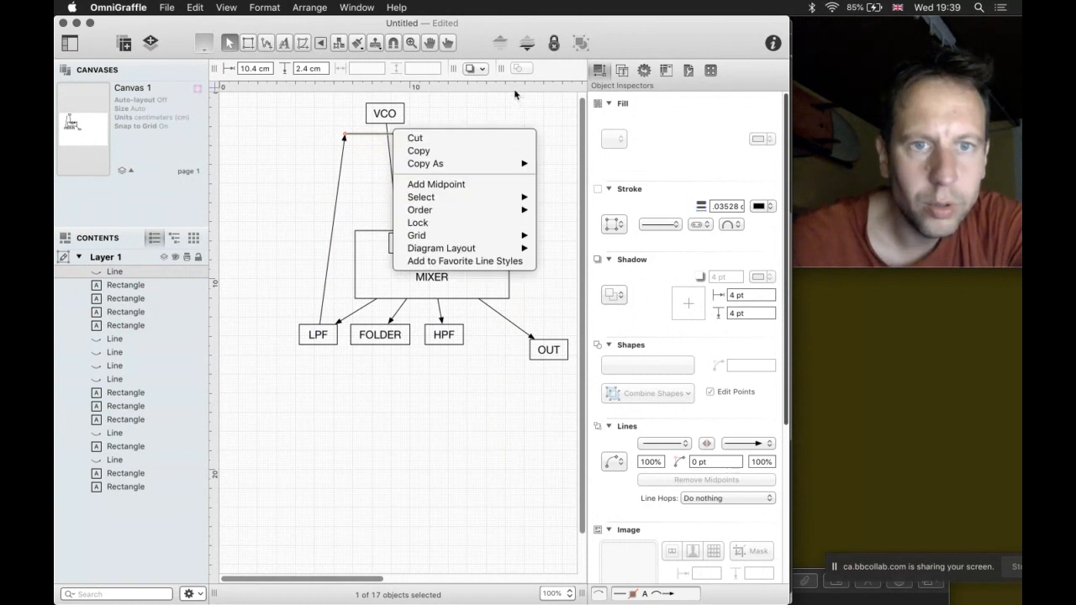
{"action": "left_click", "coordinate": [510, 117]}
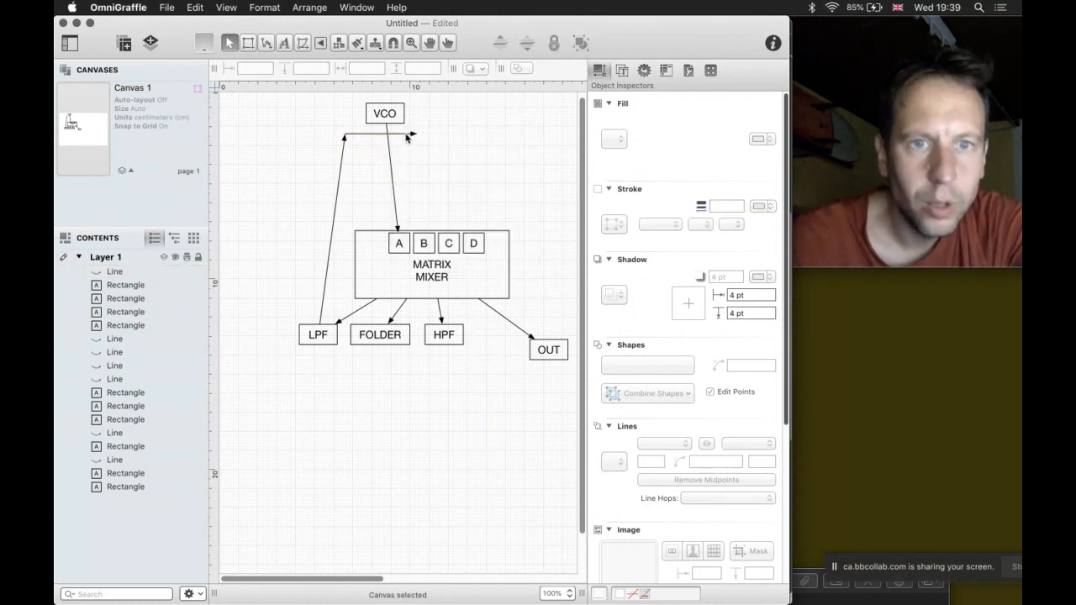
{"action": "mouse_move", "coordinate": [406, 134]}
{"action": "left_mouse_down"}
{"action": "mouse_move", "coordinate": [491, 167]}
{"action": "mouse_move", "coordinate": [417, 132]}
{"action": "left_mouse_up"}
{"action": "left_click_drag", "start_coordinate": [508, 164], "coordinate": [424, 233]}
Step: Remove the arrowheads from the LPF route's rising line and its horizontal line
{"action": "left_click", "coordinate": [339, 188]}
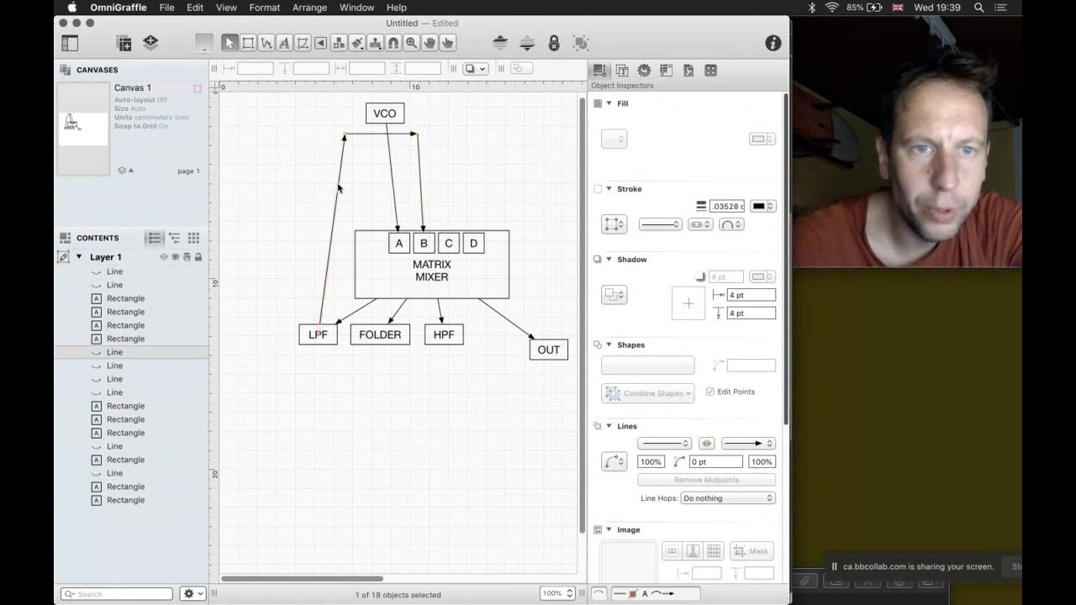
{"action": "left_click", "coordinate": [369, 134], "text": "shift"}
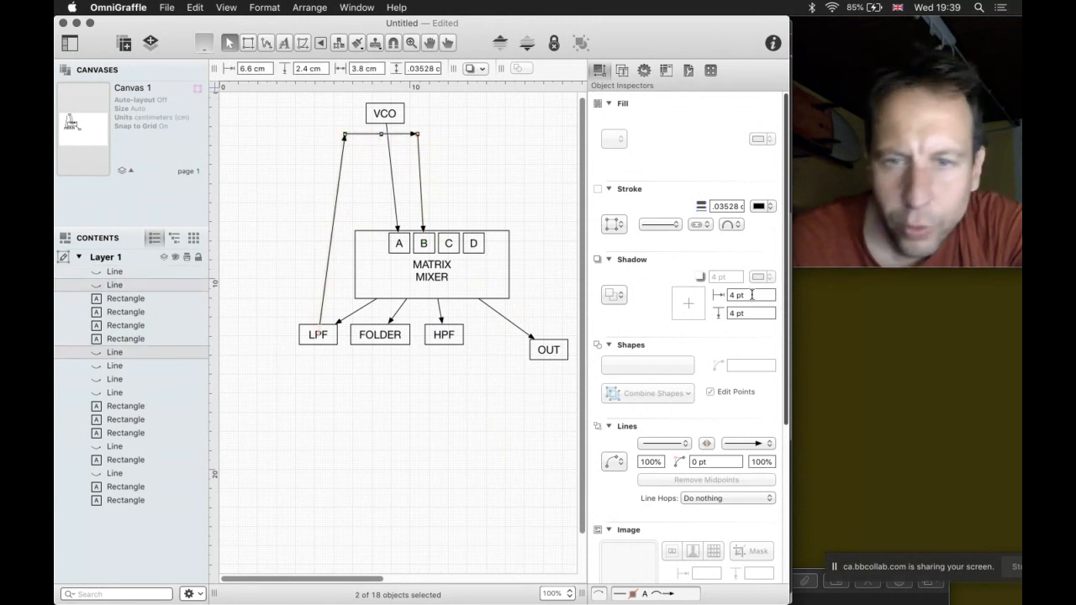
{"action": "left_click", "coordinate": [747, 443]}
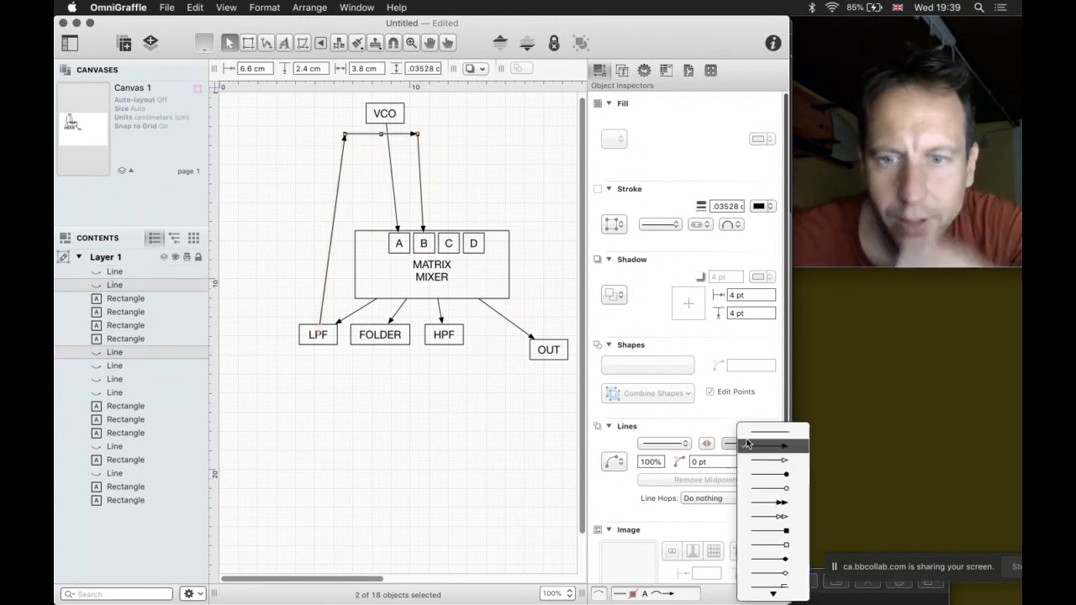
{"action": "left_click", "coordinate": [765, 432]}
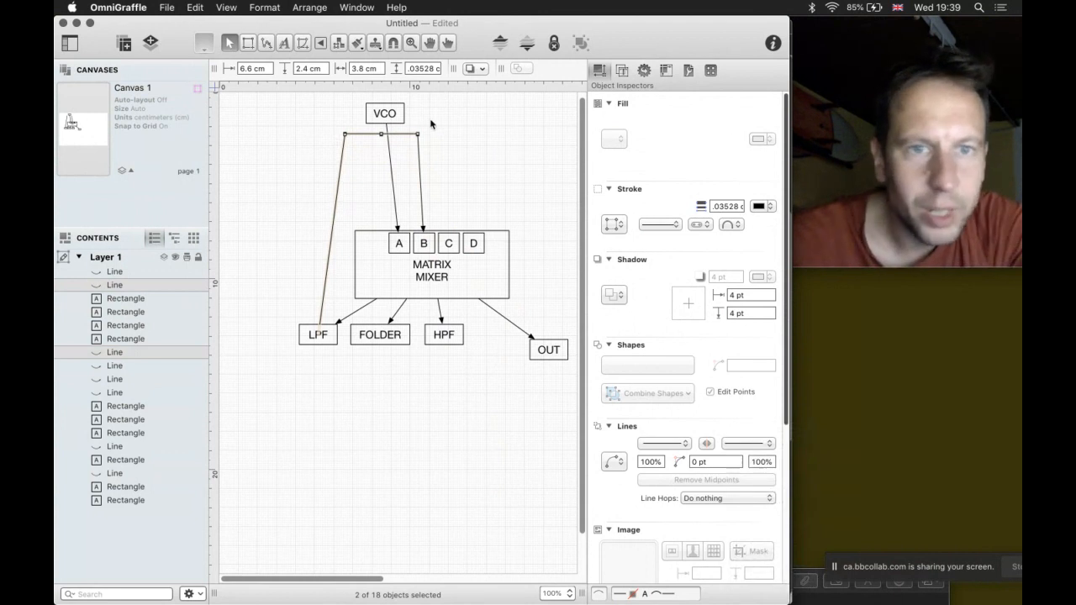
Step: Make two copies of the three-line LPF to B route, offset up and to the left of the original
{"action": "left_click", "coordinate": [422, 170]}
{"action": "left_click", "coordinate": [418, 173]}
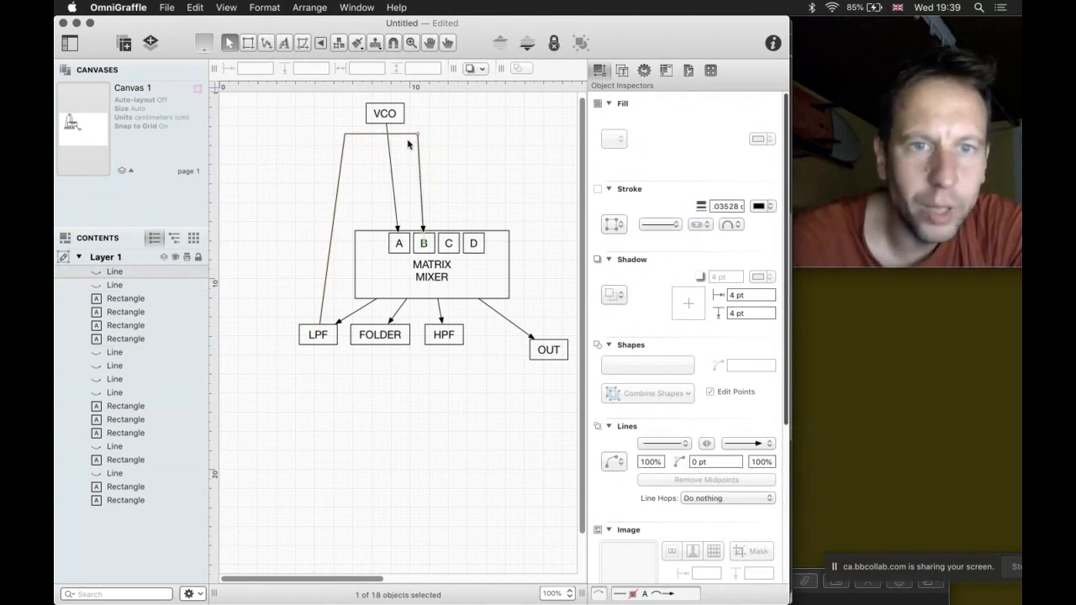
{"action": "left_click", "coordinate": [408, 136]}
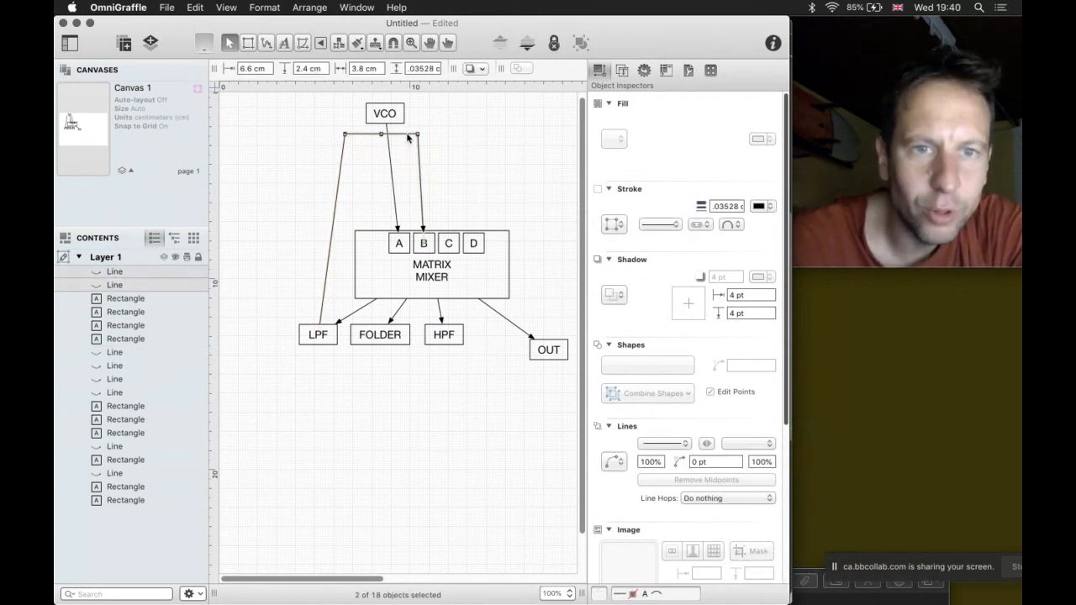
{"action": "left_click", "coordinate": [334, 211], "text": "shift"}
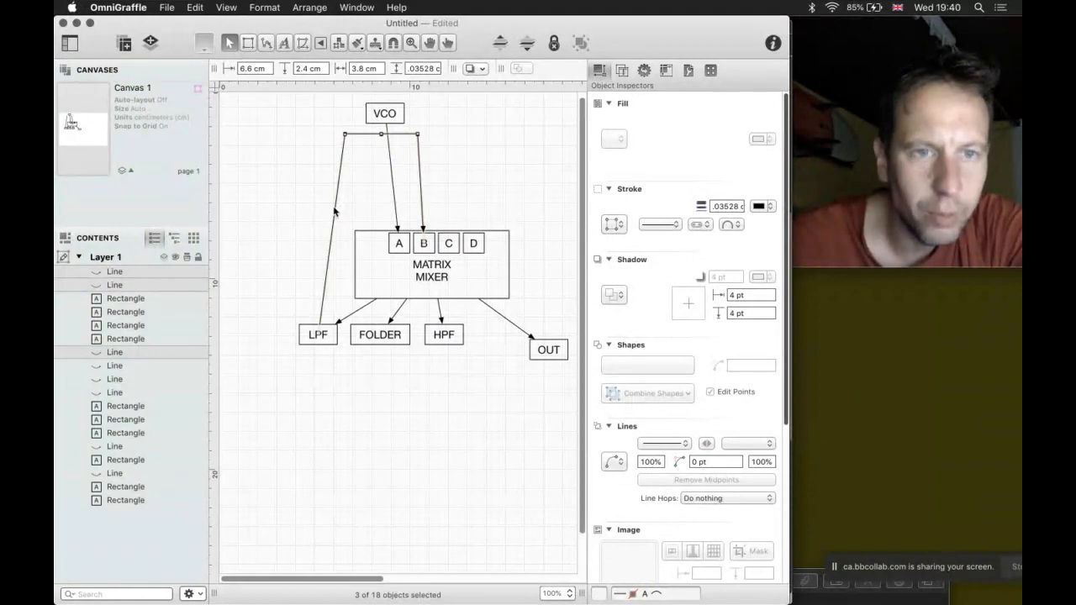
{"action": "left_click_drag", "start_coordinate": [334, 212], "coordinate": [274, 181]}
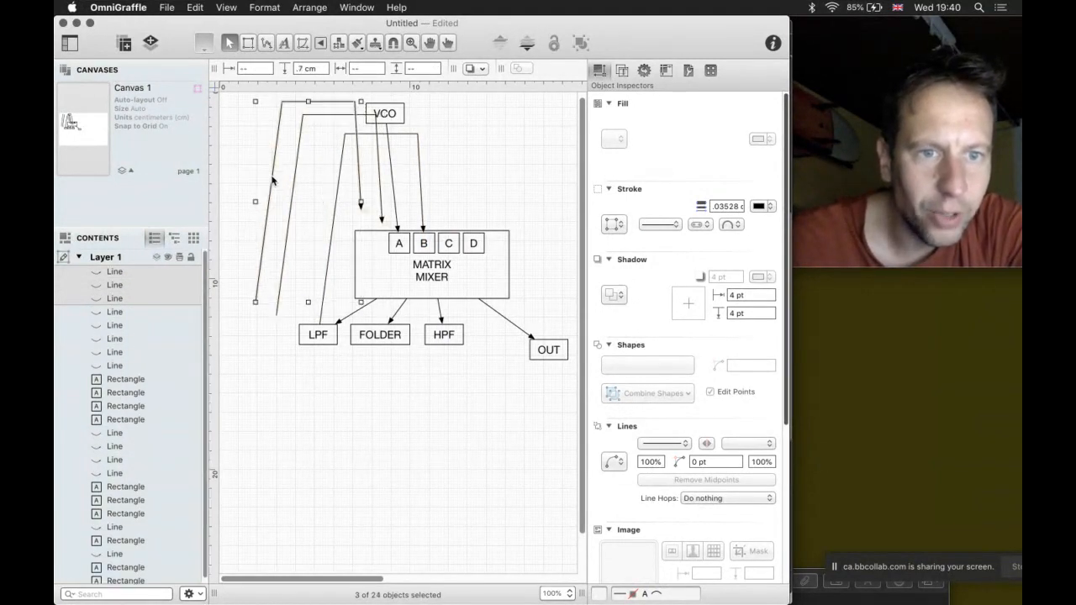
Step: Connect the start of the inner copied route to the FOLDER box and the start of the outer copied route to HPF
{"action": "left_click", "coordinate": [279, 298]}
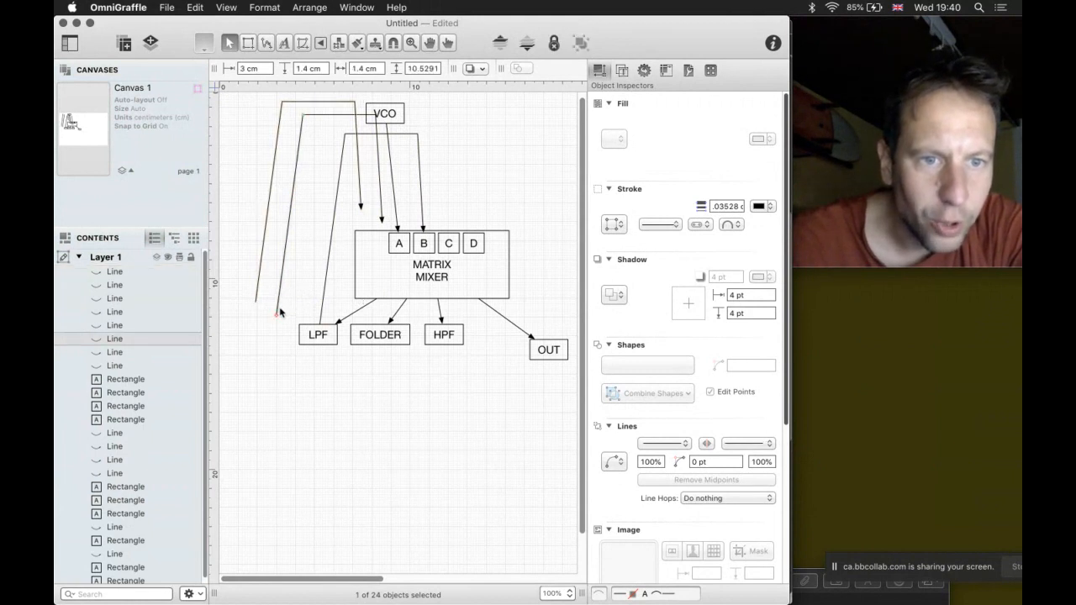
{"action": "left_click_drag", "start_coordinate": [276, 314], "coordinate": [380, 334]}
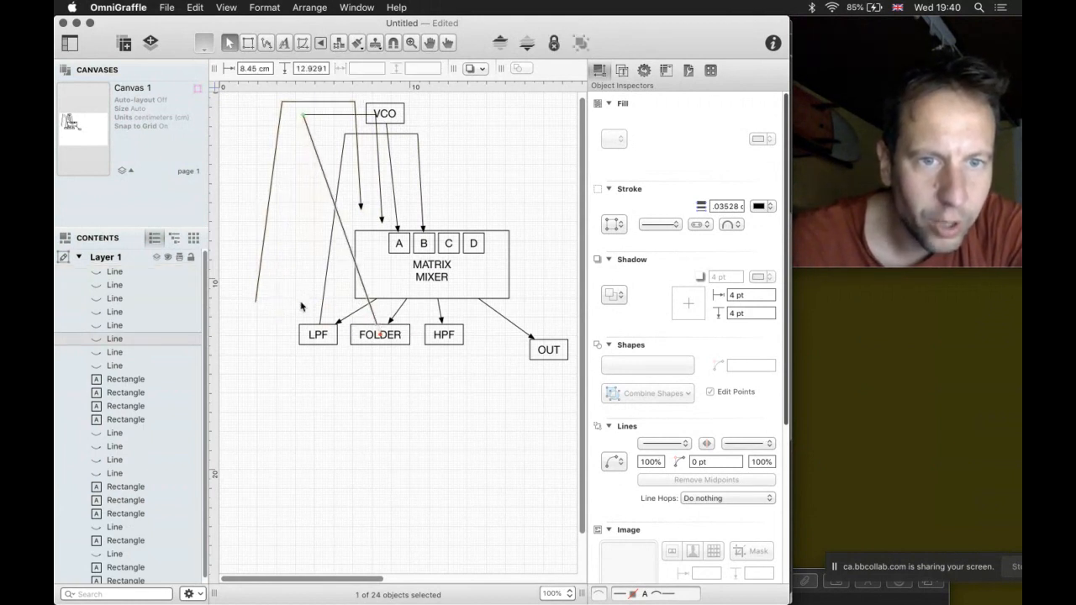
{"action": "left_click", "coordinate": [257, 296]}
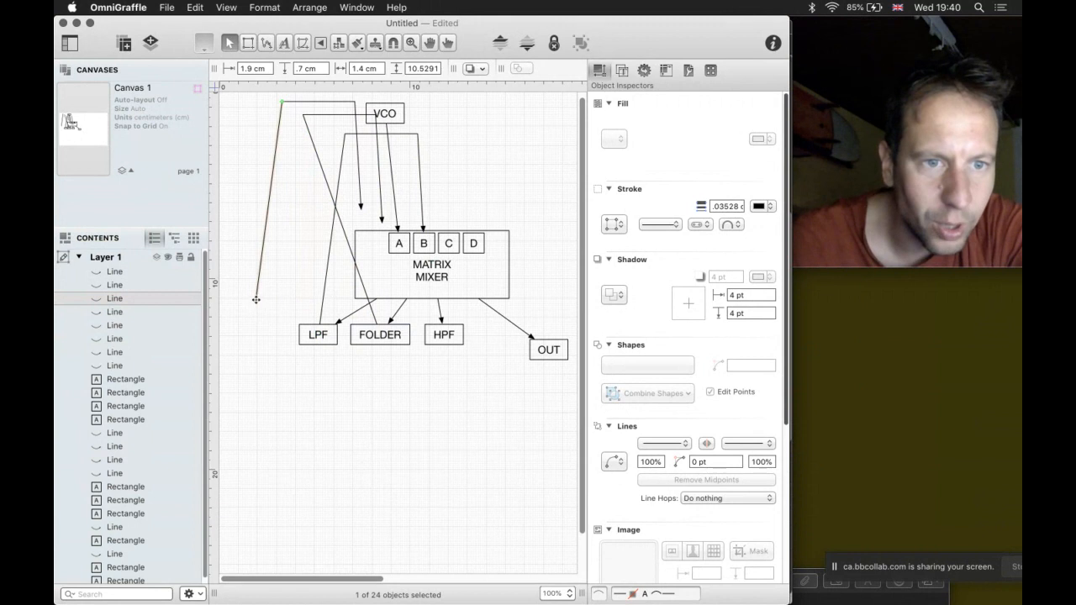
{"action": "left_click_drag", "start_coordinate": [256, 300], "coordinate": [443, 333]}
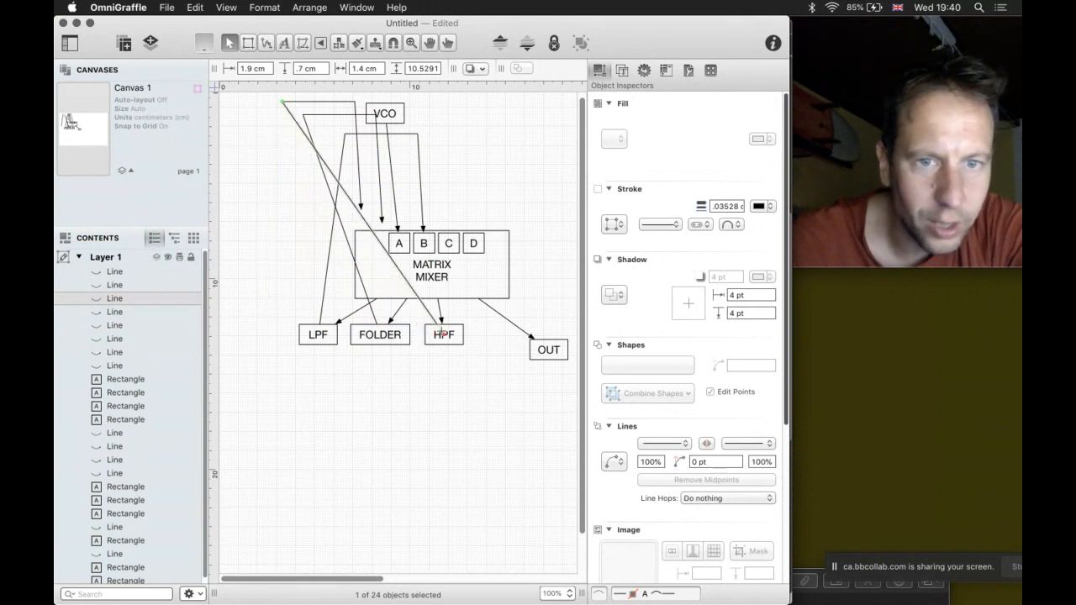
Step: Attach the arrow ends of the FOLDER and HPF routes to inputs C and D, and reshape the HPF route's upper line
{"action": "left_click", "coordinate": [380, 203]}
{"action": "left_click_drag", "start_coordinate": [381, 220], "coordinate": [448, 242]}
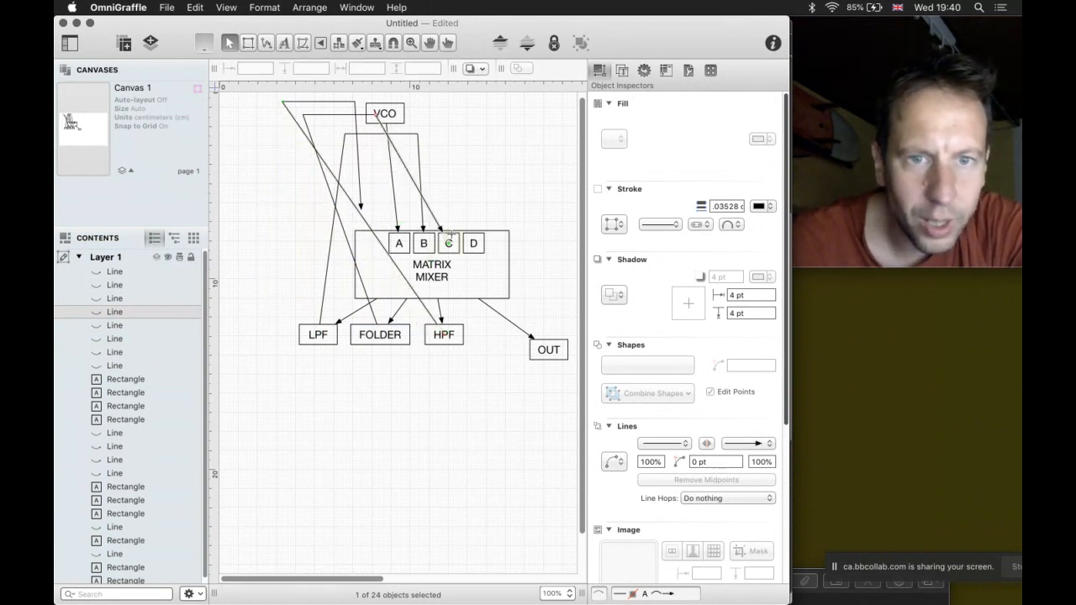
{"action": "left_click", "coordinate": [359, 204]}
{"action": "left_click_drag", "start_coordinate": [360, 207], "coordinate": [473, 242]}
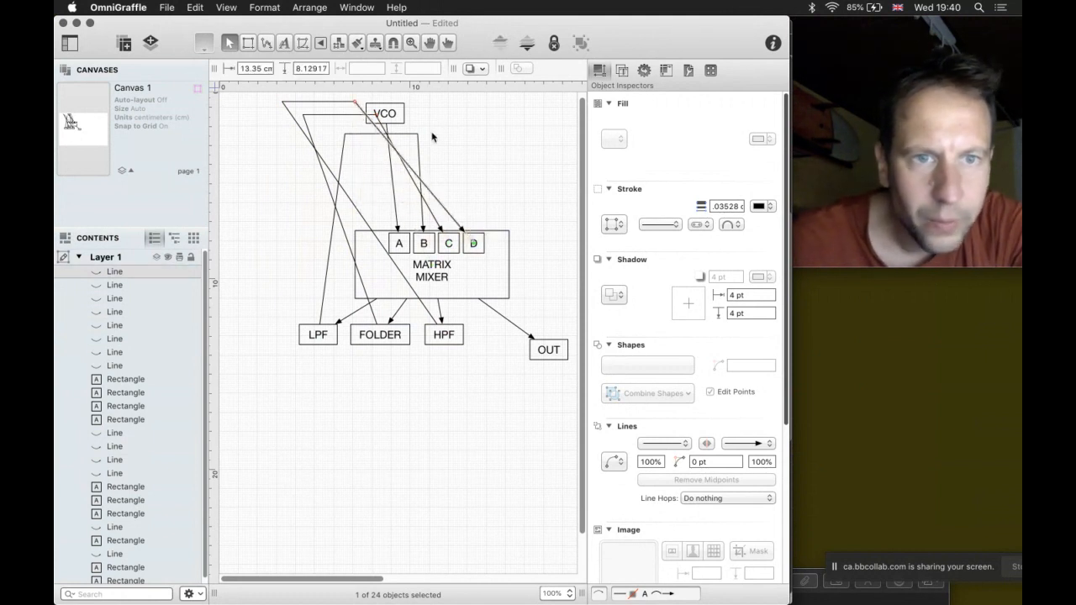
{"action": "left_click_drag", "start_coordinate": [353, 100], "coordinate": [282, 105]}
{"action": "left_click_drag", "start_coordinate": [361, 101], "coordinate": [282, 106]}
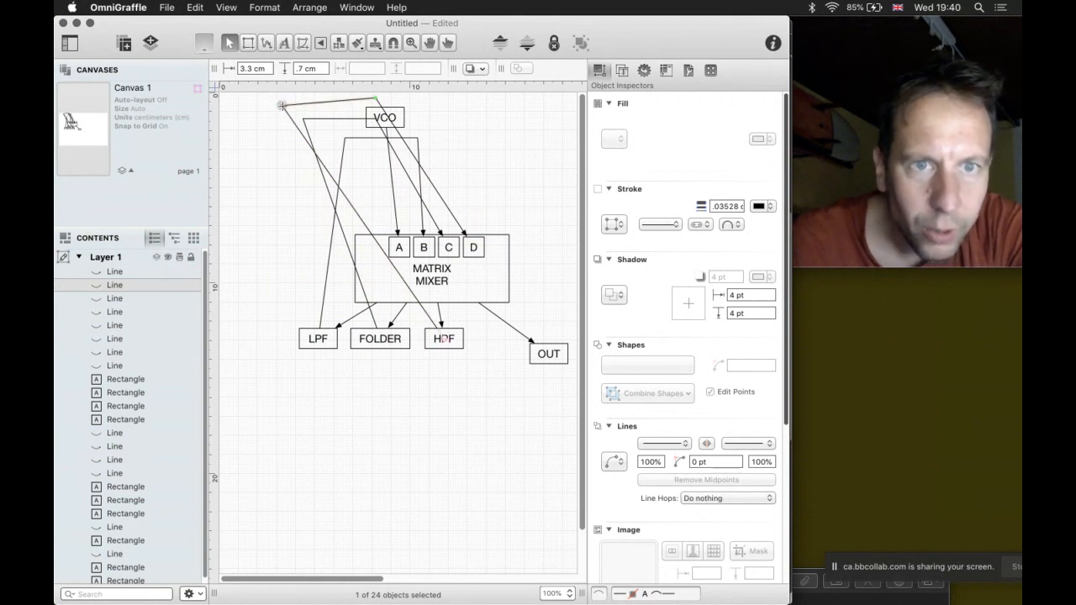
Step: Move VCO down beneath the feedback lines, and stagger FOLDER and HPF diagonally down and to the left below LPF
{"action": "left_click_drag", "start_coordinate": [397, 117], "coordinate": [385, 179]}
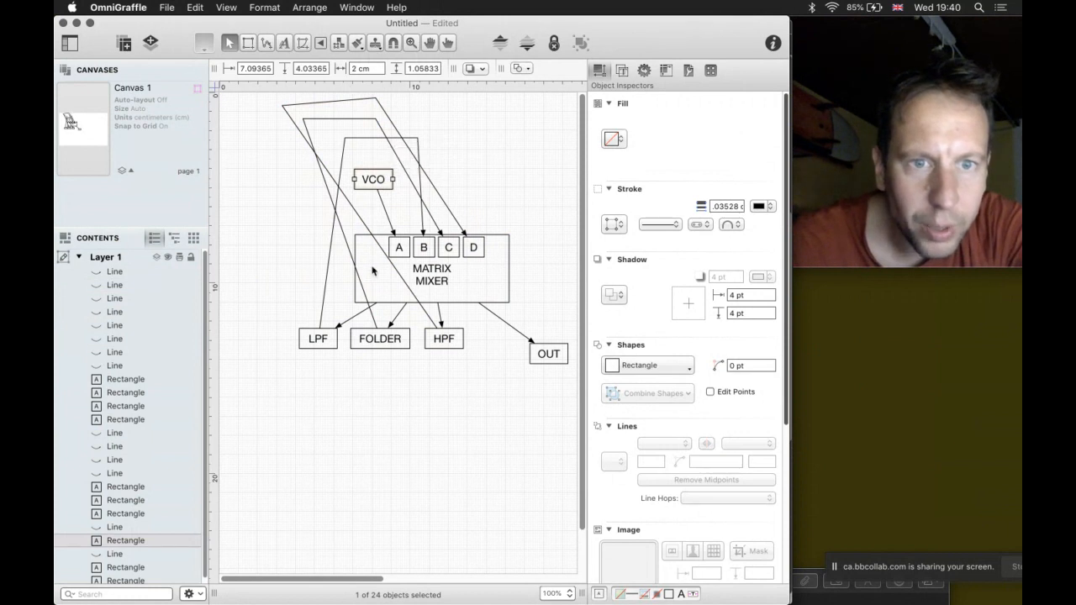
{"action": "left_click_drag", "start_coordinate": [393, 334], "coordinate": [297, 385]}
{"action": "left_click_drag", "start_coordinate": [444, 338], "coordinate": [248, 461]}
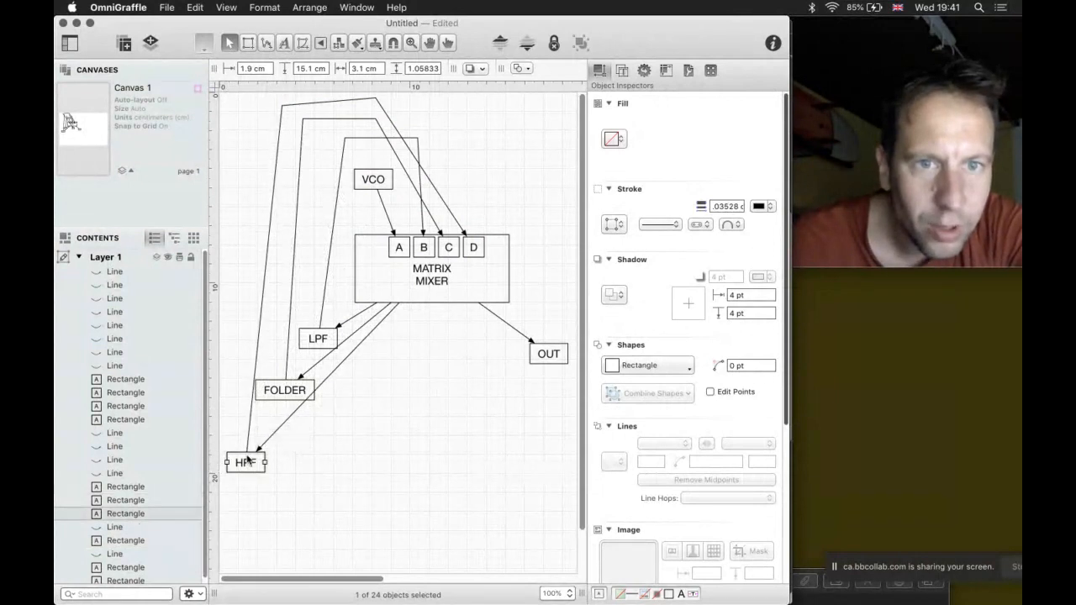
Step: Pull the upper corner above input B inward on the LPF route, and move VCO closer to the mixer box
{"action": "left_click", "coordinate": [418, 142]}
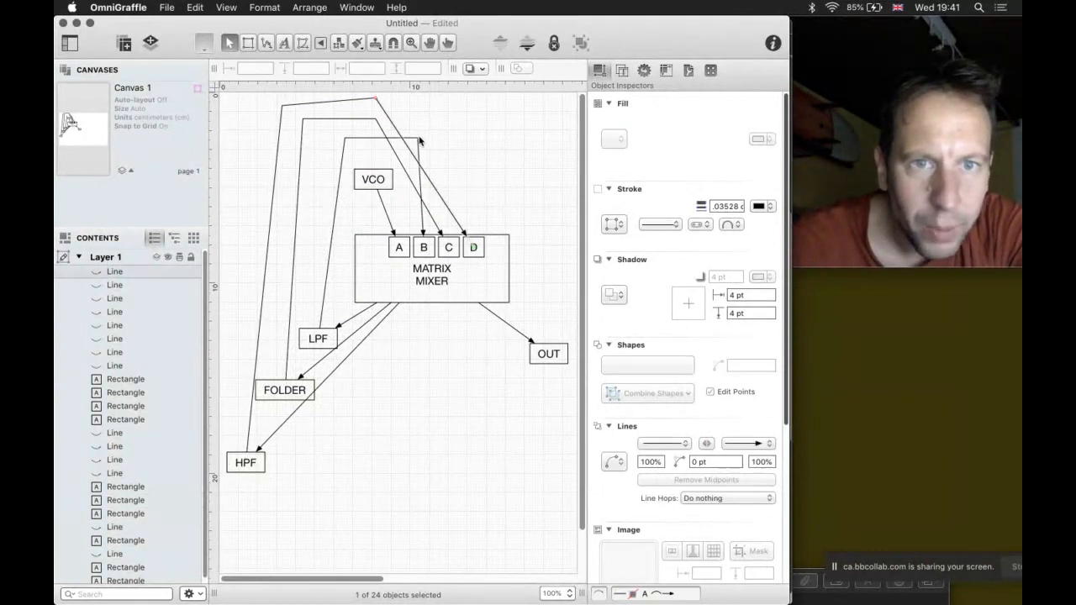
{"action": "left_click", "coordinate": [376, 139]}
{"action": "left_click_drag", "start_coordinate": [419, 137], "coordinate": [381, 140]}
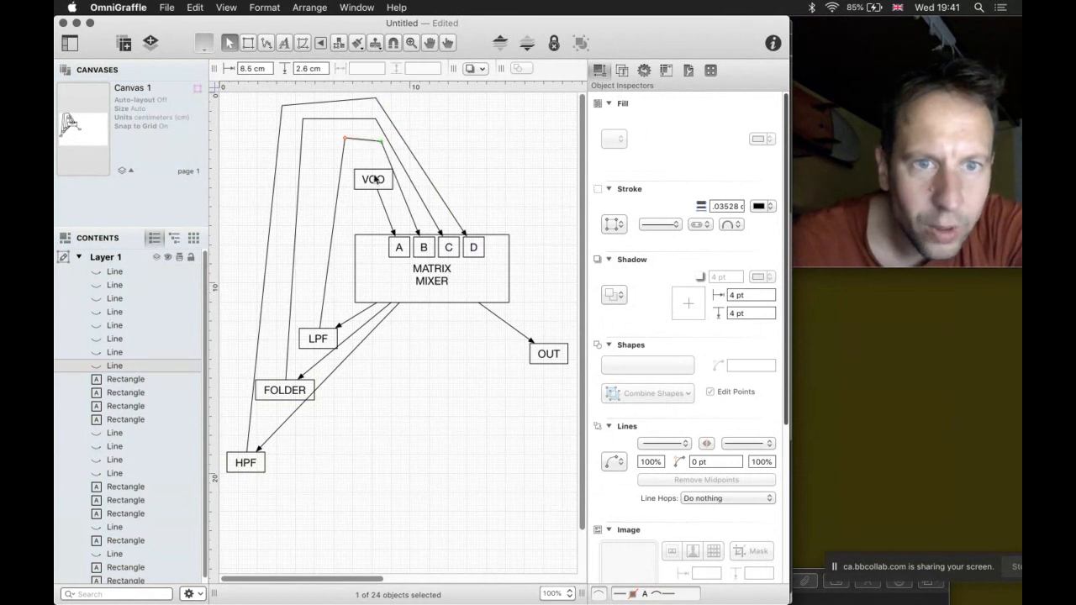
{"action": "left_click_drag", "start_coordinate": [374, 179], "coordinate": [371, 194]}
{"action": "left_click", "coordinate": [412, 377]}
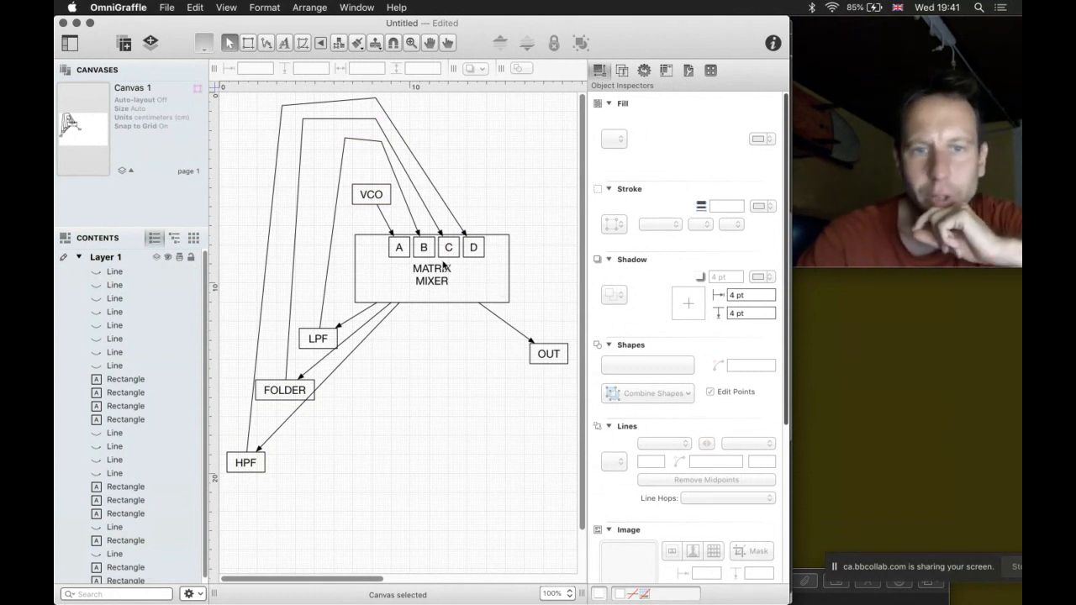
Step: Copy the A–D row of boxes below the mixer, and add a blank line under the MATRIX MIXER text to make the box taller
{"action": "left_click", "coordinate": [398, 247]}
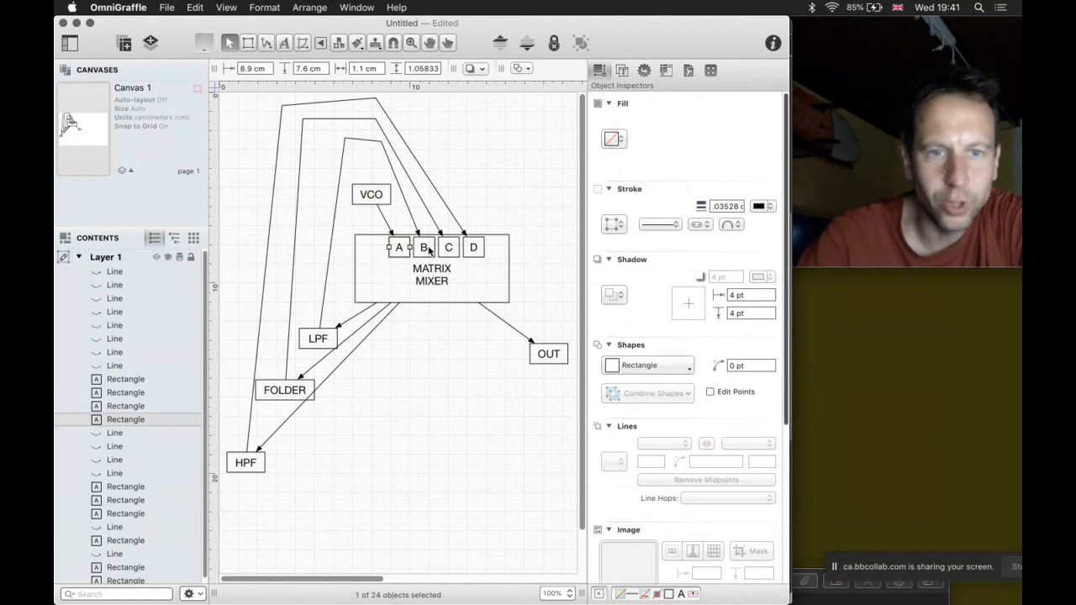
{"action": "left_click", "coordinate": [423, 248], "text": "shift"}
{"action": "left_click", "coordinate": [453, 249], "text": "shift"}
{"action": "left_click", "coordinate": [474, 247], "text": "shift"}
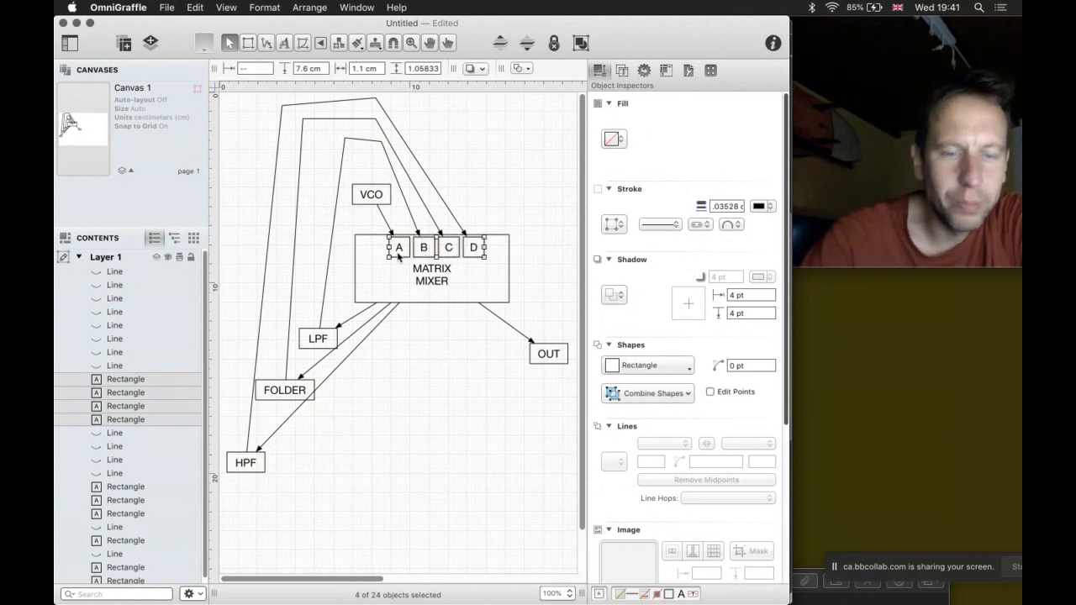
{"action": "left_click_drag", "start_coordinate": [399, 252], "coordinate": [404, 365]}
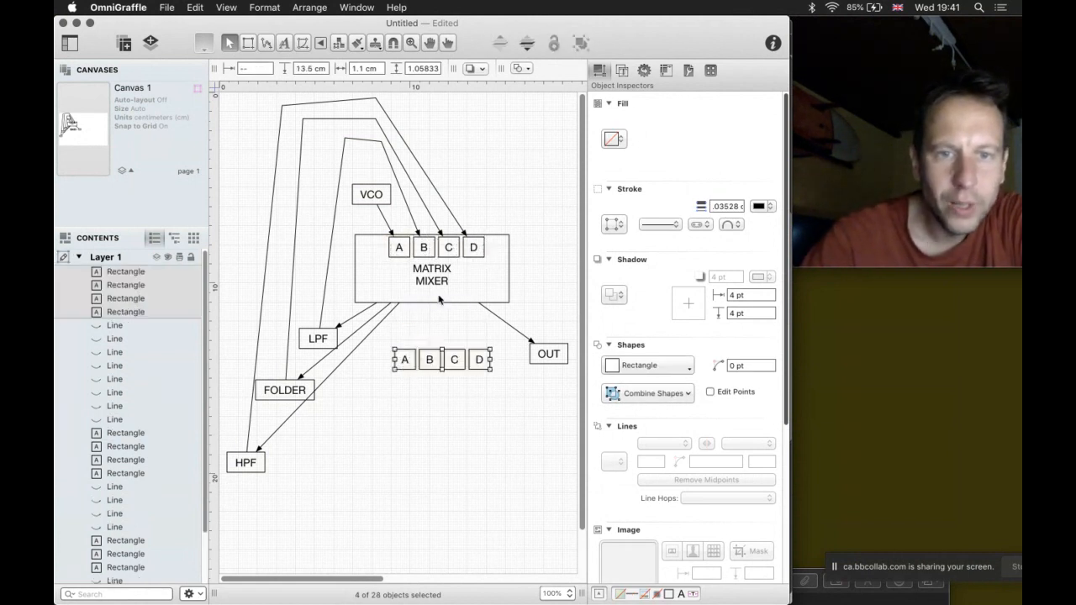
{"action": "double_click", "coordinate": [444, 292]}
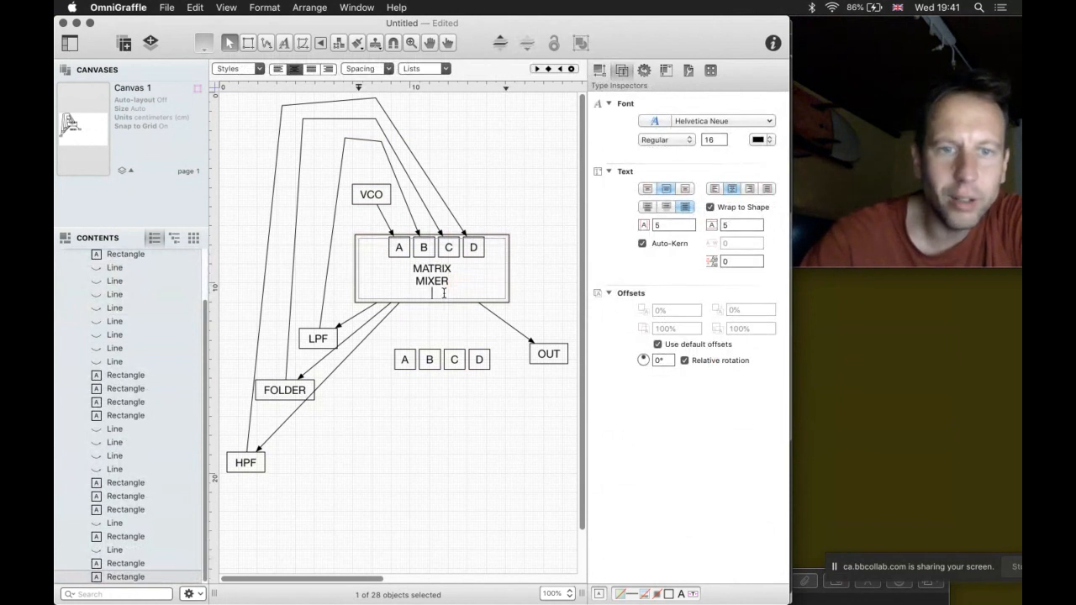
{"action": "key", "text": "Return"}
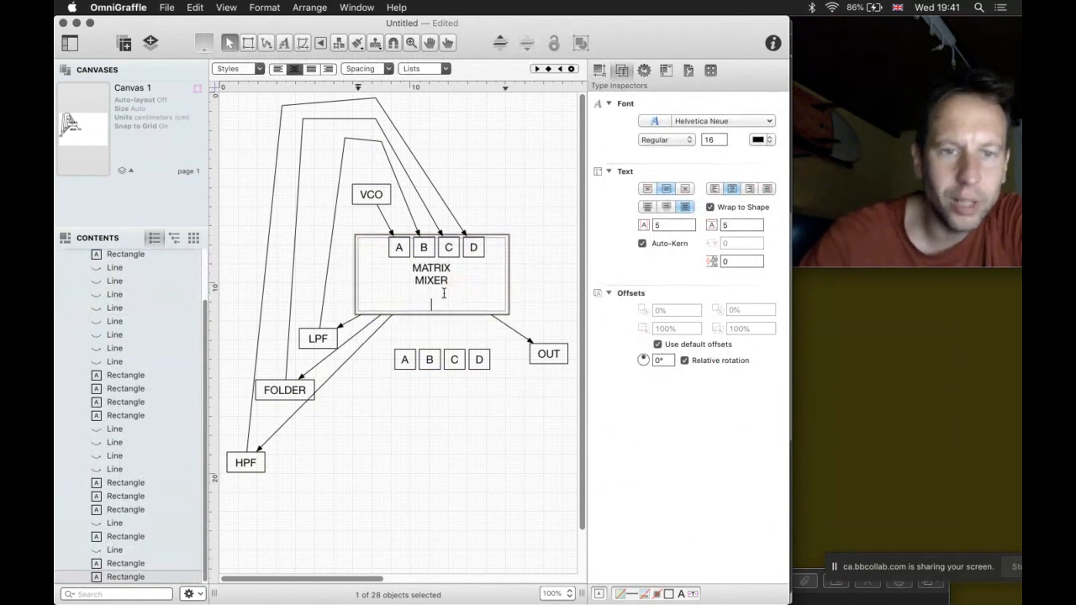
Step: Relabel the copied boxes 1, 2, 3 and 4, and move the row inside the mixer box beneath its text
{"action": "double_click", "coordinate": [404, 360]}
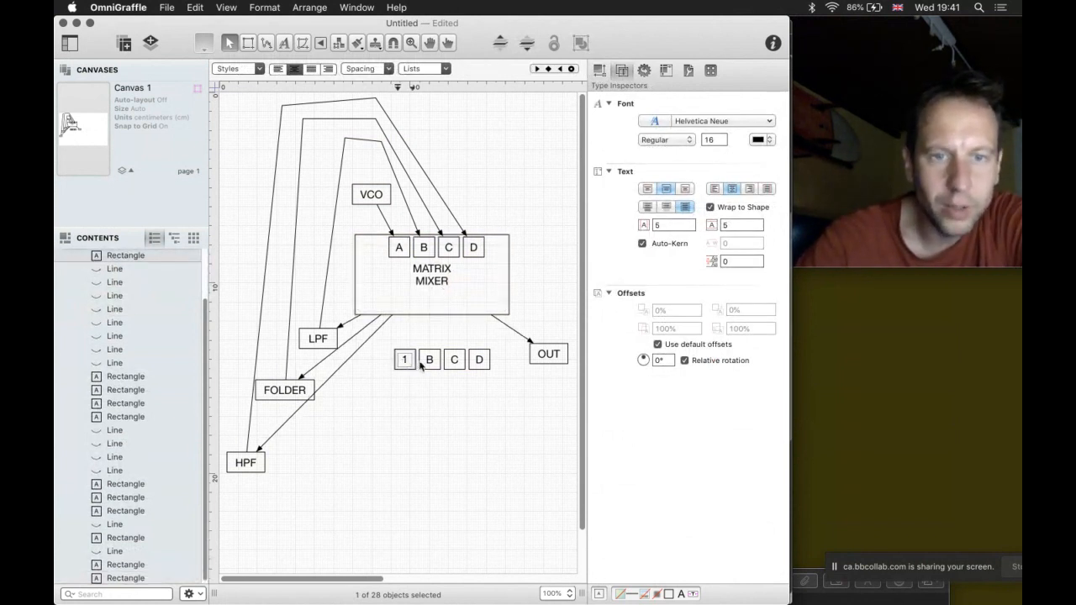
{"action": "type", "text": "1"}
{"action": "double_click", "coordinate": [428, 360]}
{"action": "type", "text": "2"}
{"action": "double_click", "coordinate": [454, 360]}
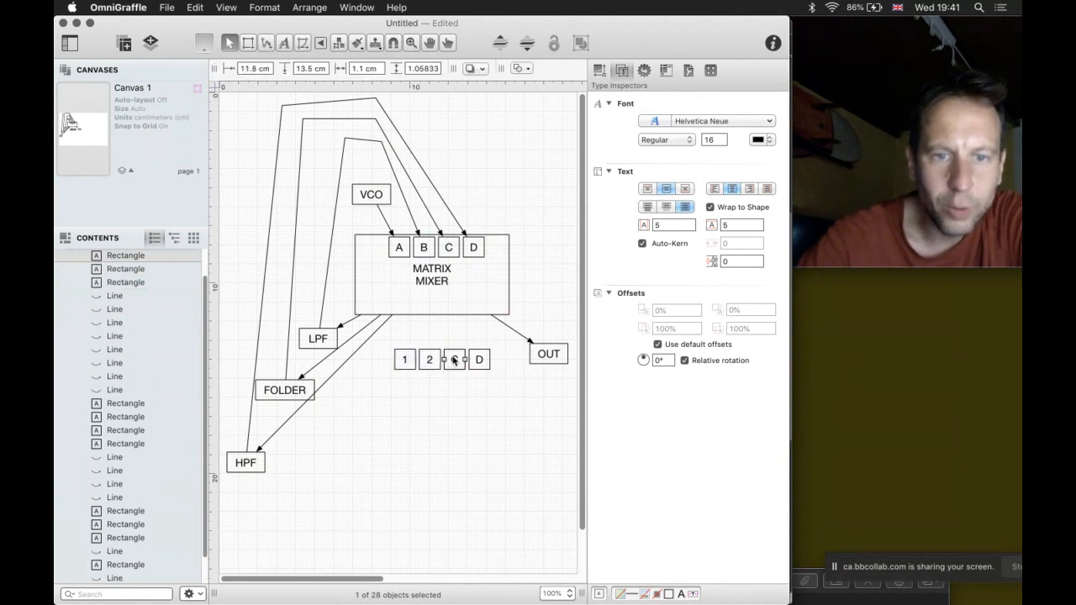
{"action": "type", "text": "3"}
{"action": "double_click", "coordinate": [478, 360]}
{"action": "type", "text": "4"}
{"action": "left_click_drag", "start_coordinate": [510, 377], "coordinate": [391, 276]}
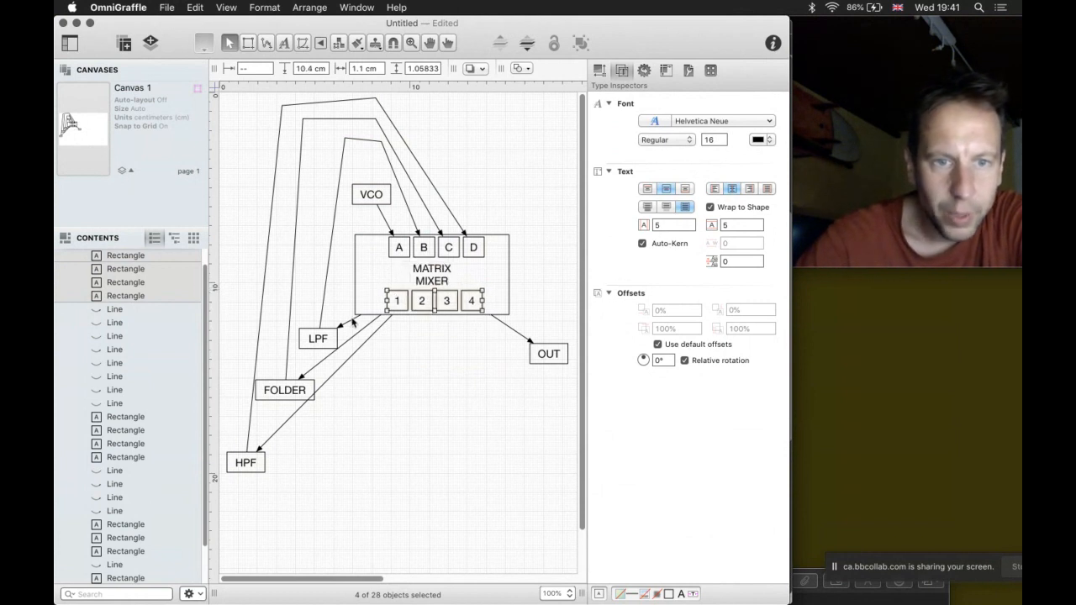
Step: Reattach the mixer's output arrows so LPF starts from box 1, FOLDER from 2, HPF from 3 and OUT from 4
{"action": "left_click", "coordinate": [374, 334]}
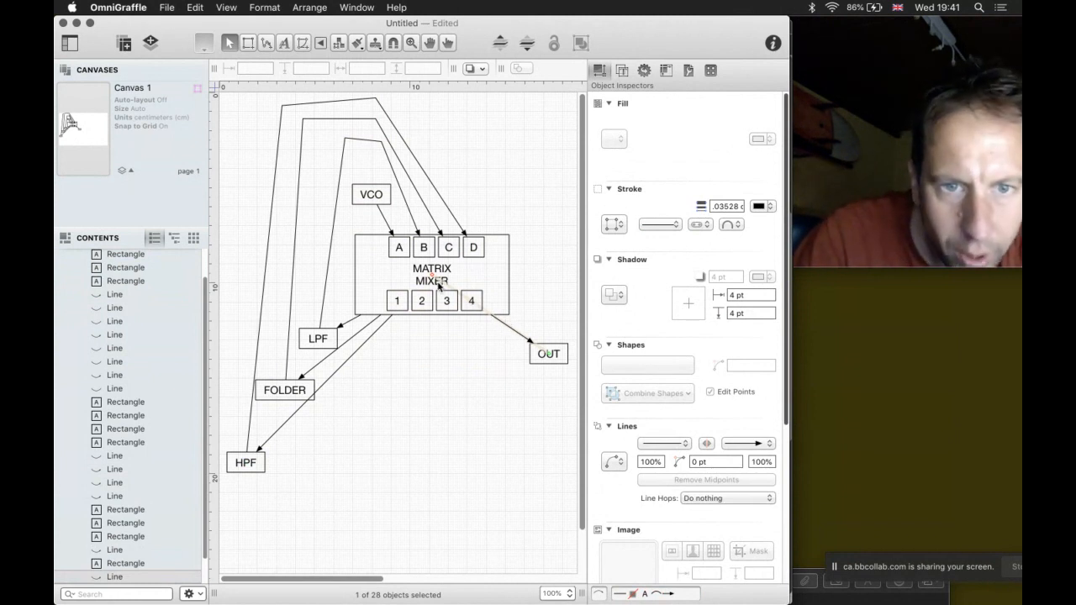
{"action": "left_click_drag", "start_coordinate": [432, 275], "coordinate": [472, 301]}
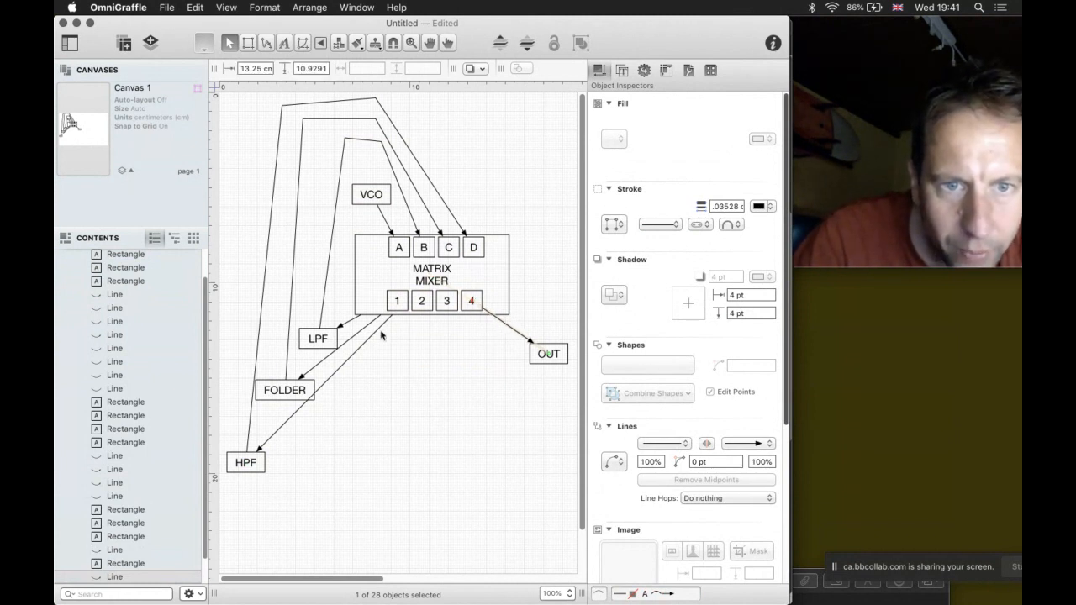
{"action": "left_click", "coordinate": [369, 342]}
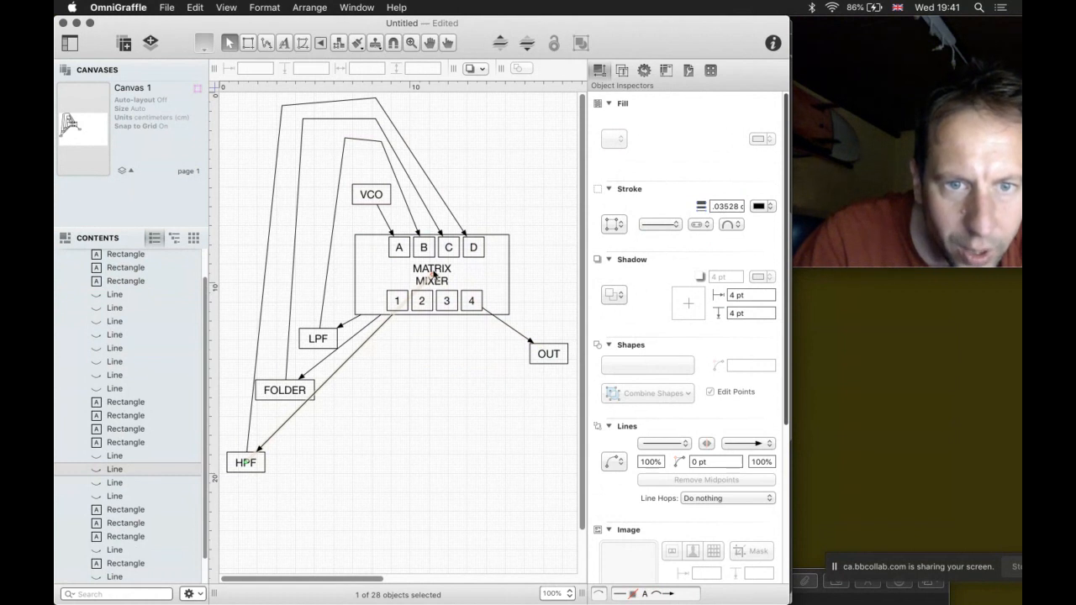
{"action": "left_click_drag", "start_coordinate": [431, 275], "coordinate": [422, 301]}
{"action": "left_click", "coordinate": [370, 330]}
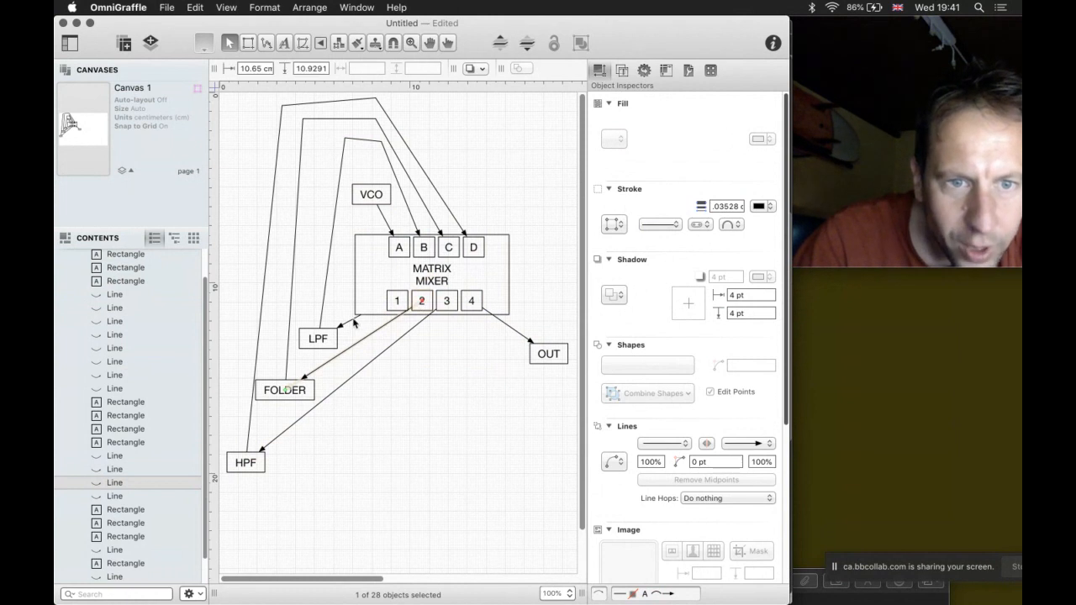
{"action": "left_click", "coordinate": [354, 324]}
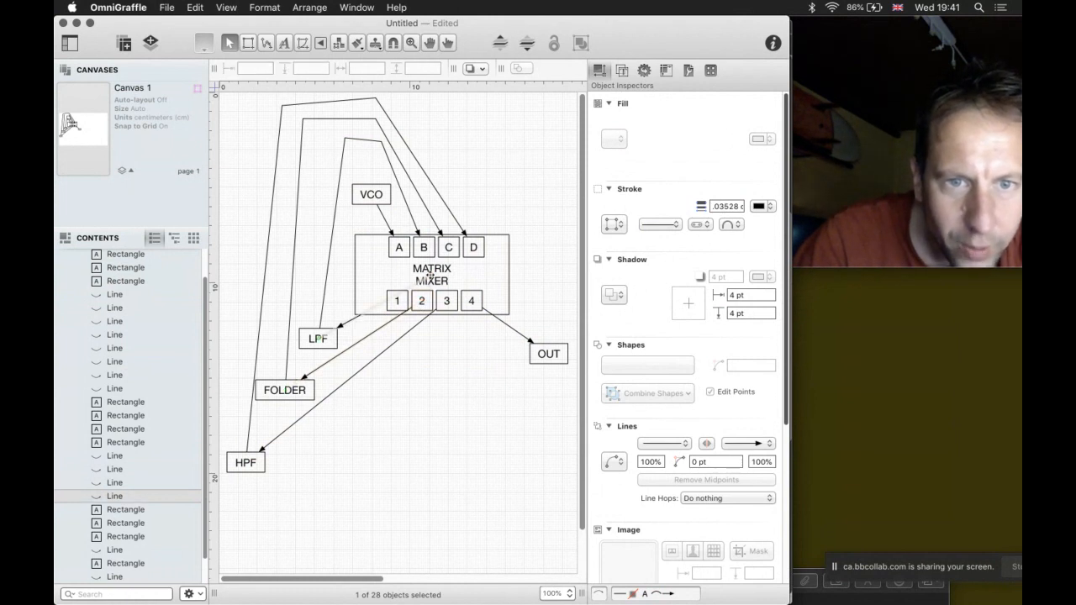
{"action": "left_click_drag", "start_coordinate": [430, 275], "coordinate": [397, 300]}
{"action": "left_click", "coordinate": [468, 366]}
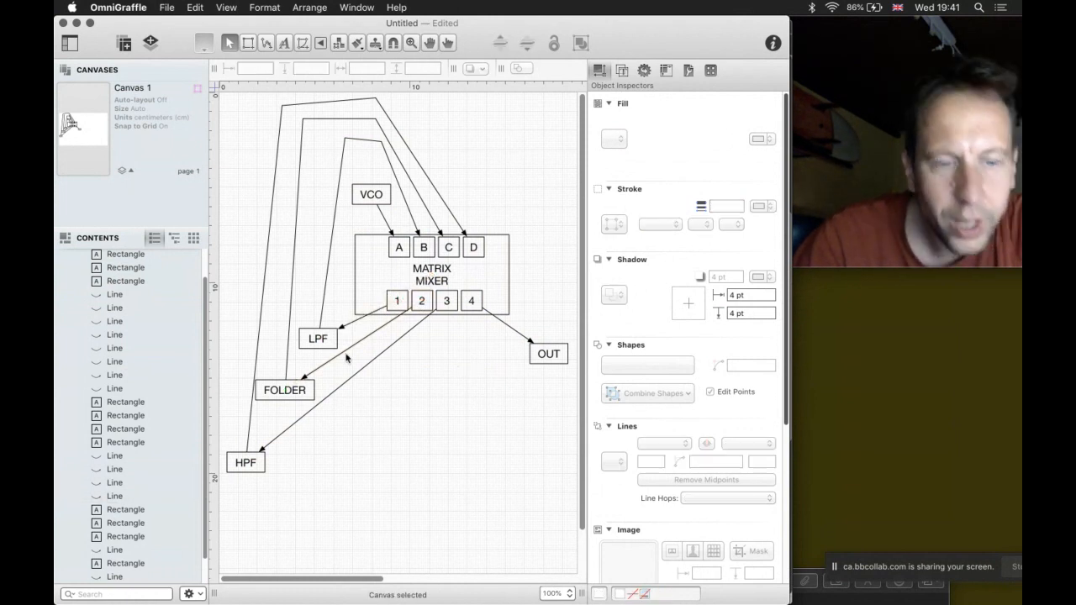
Step: Nudge the HPF box to .5 cm across and 19 cm down, and collapse the inspectors to widen the canvas
{"action": "left_click_drag", "start_coordinate": [260, 463], "coordinate": [260, 464]}
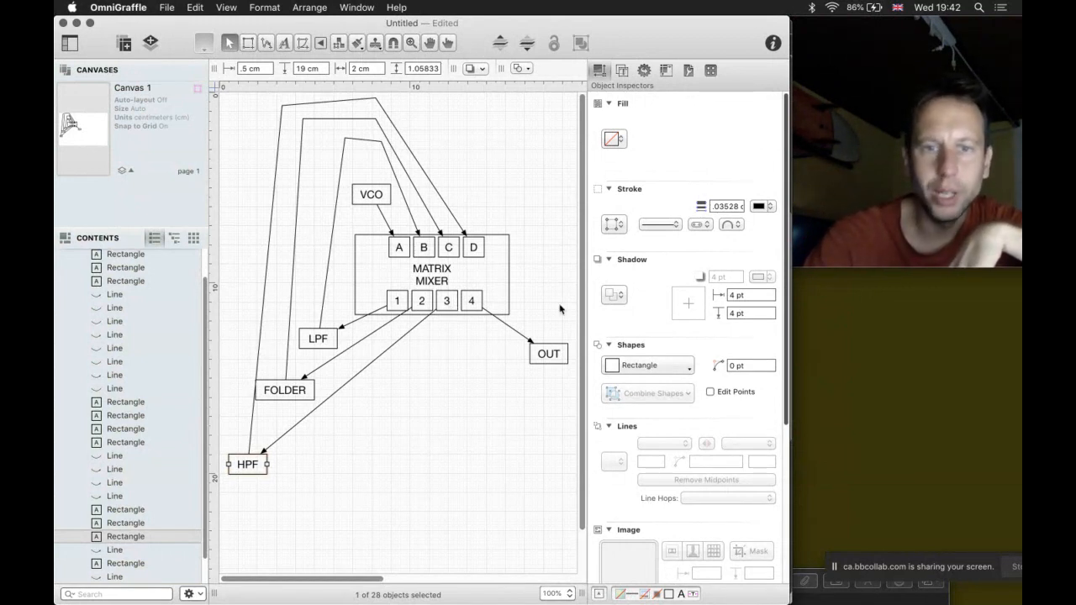
{"action": "left_click_drag", "start_coordinate": [585, 305], "coordinate": [734, 291]}
{"action": "scroll", "coordinate": [522, 364], "scroll_direction": "up", "scroll_amount": 1}
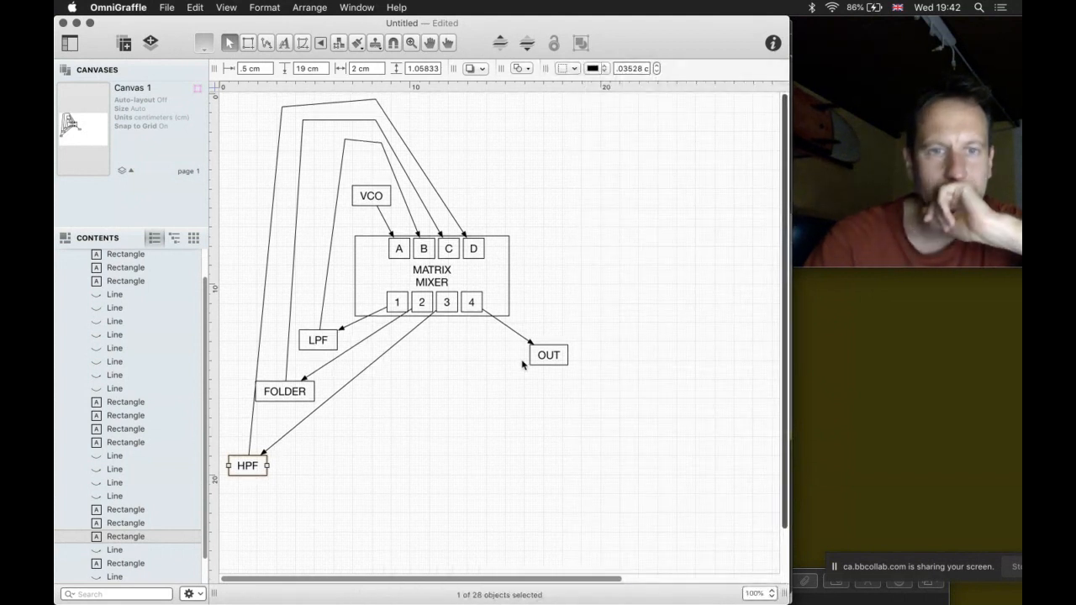
{"action": "scroll", "coordinate": [521, 364], "scroll_direction": "down", "scroll_amount": 1}
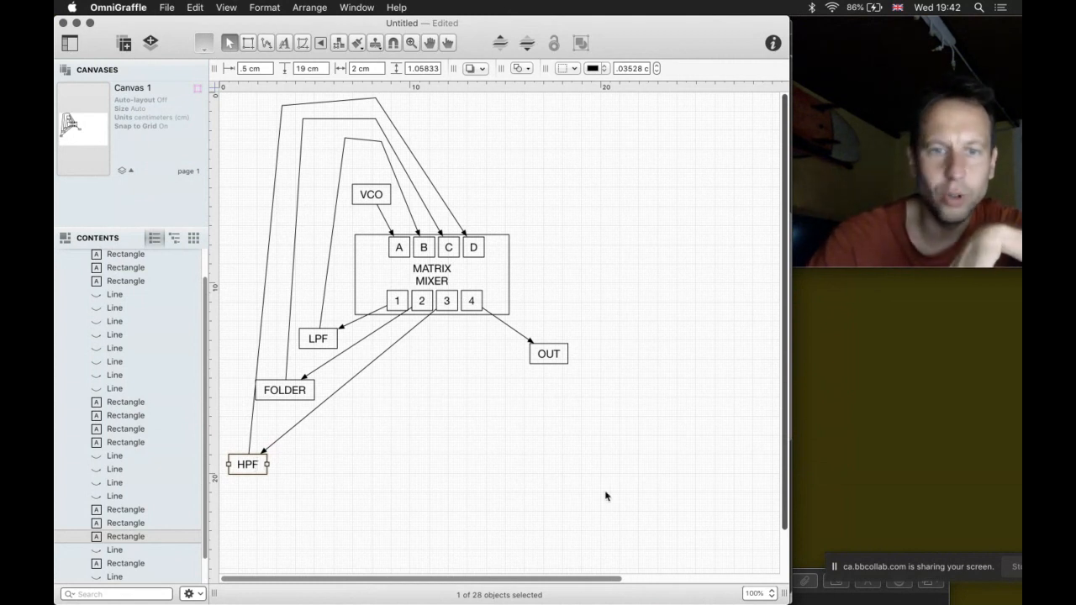
Step: Move the whole diagram right and slightly down, placing the FOLDER box at x 5.8 cm, y 16.3 cm
{"action": "left_click_drag", "start_coordinate": [605, 494], "coordinate": [234, 88]}
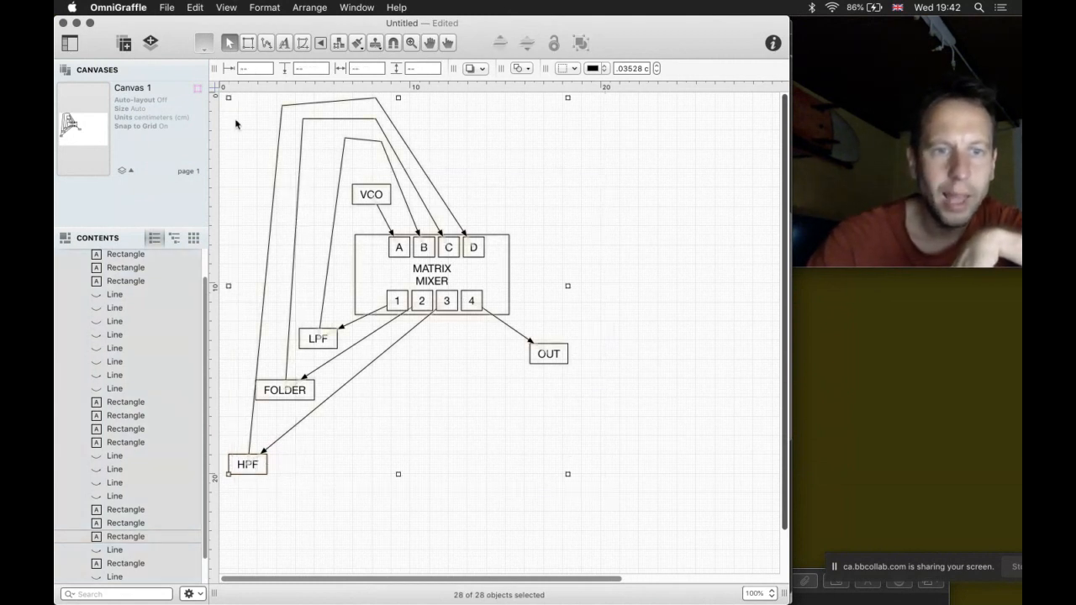
{"action": "left_click_drag", "start_coordinate": [293, 390], "coordinate": [366, 411]}
{"action": "left_click_drag", "start_coordinate": [375, 415], "coordinate": [368, 412]}
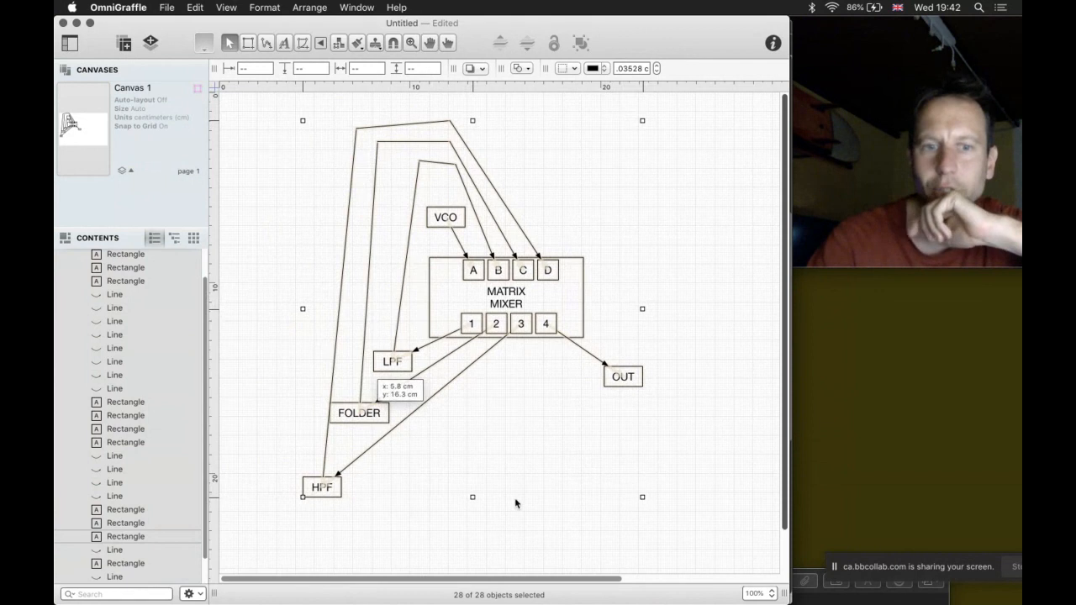
{"action": "left_click", "coordinate": [641, 528]}
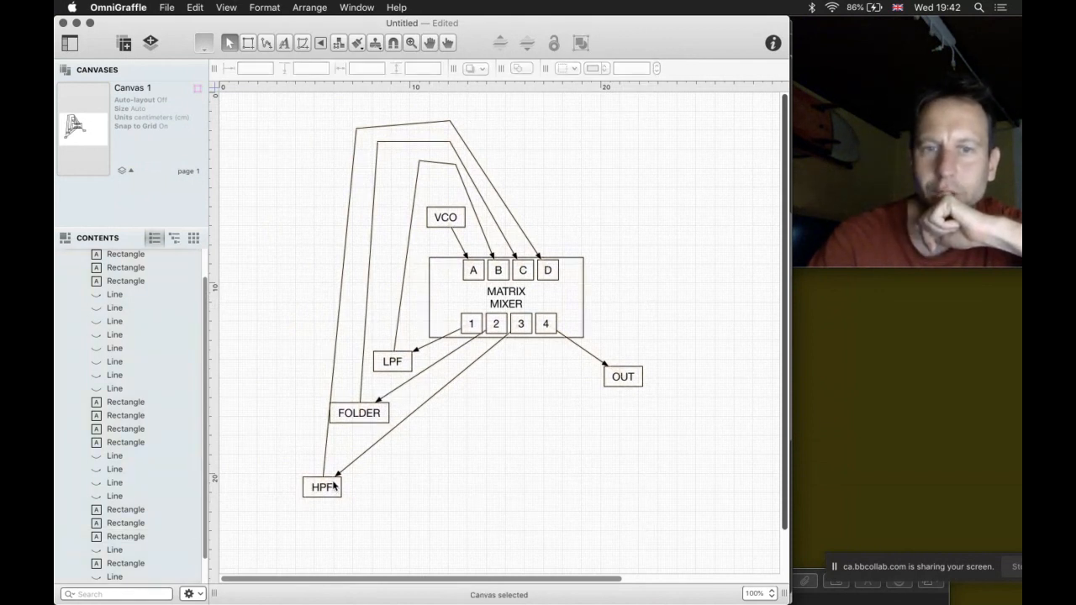
Step: Look over the session chat in Chrome and the VCV Rack patch, and return to the OmniGraffle diagram
{"action": "mouse_move", "coordinate": [956, 84]}
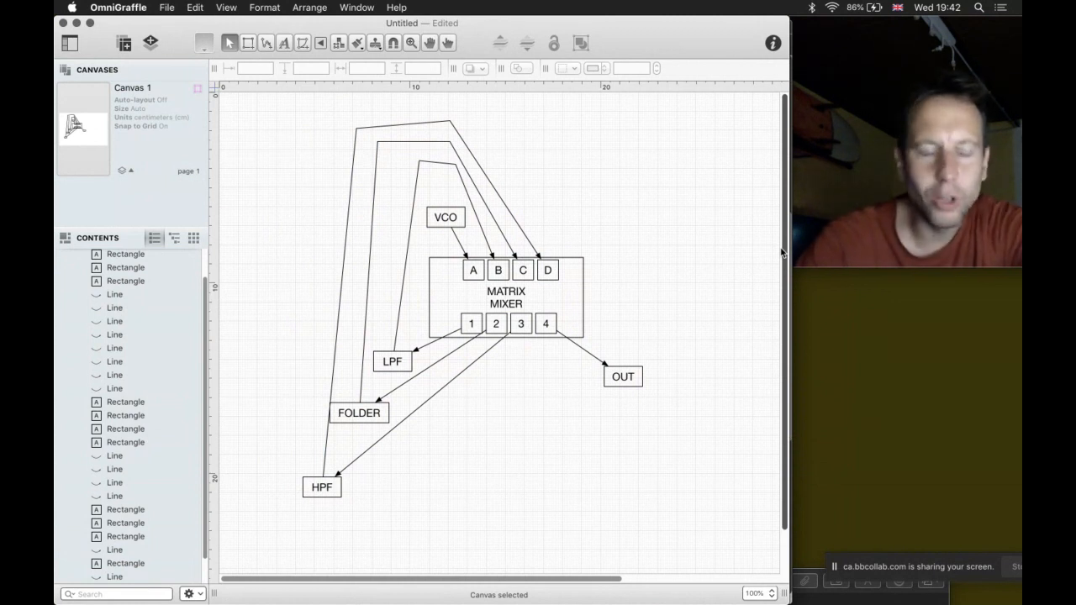
{"action": "key", "text": "super+Tab"}
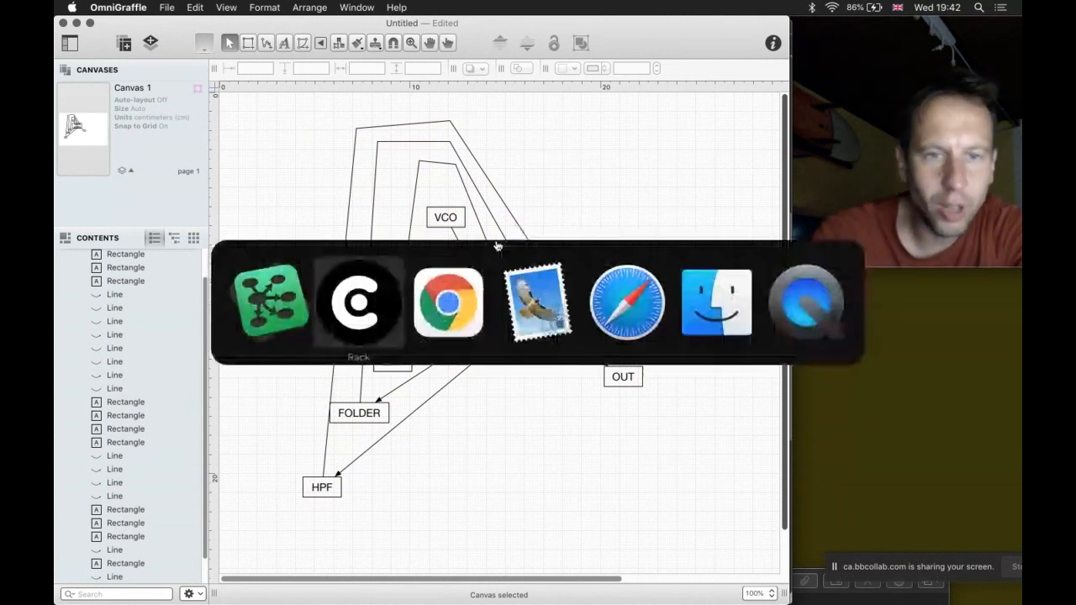
{"action": "left_click", "coordinate": [422, 287]}
{"action": "key", "text": "super+Tab"}
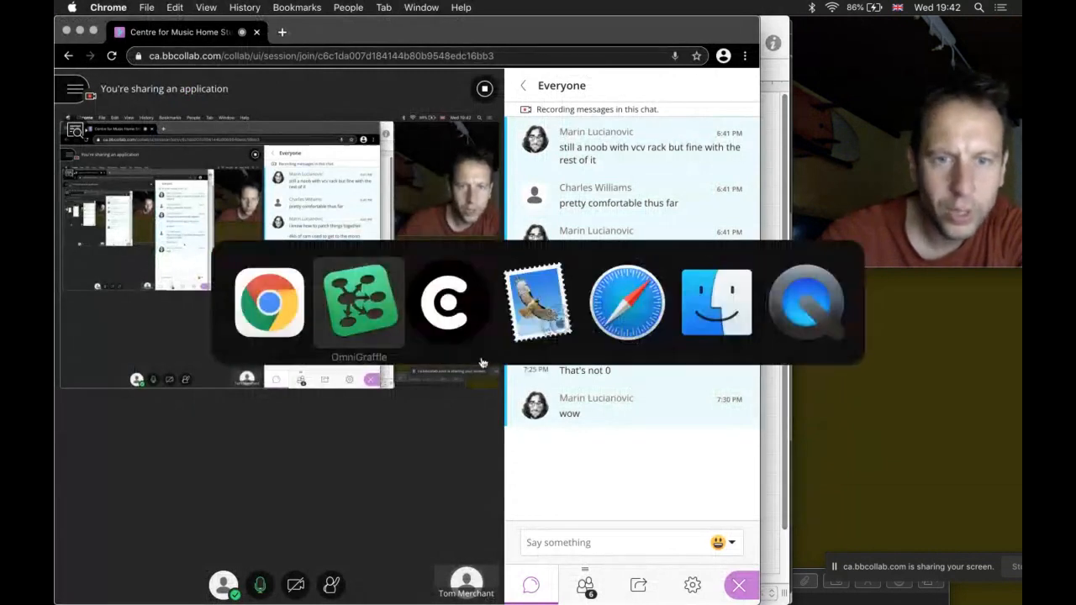
{"action": "left_click", "coordinate": [436, 309]}
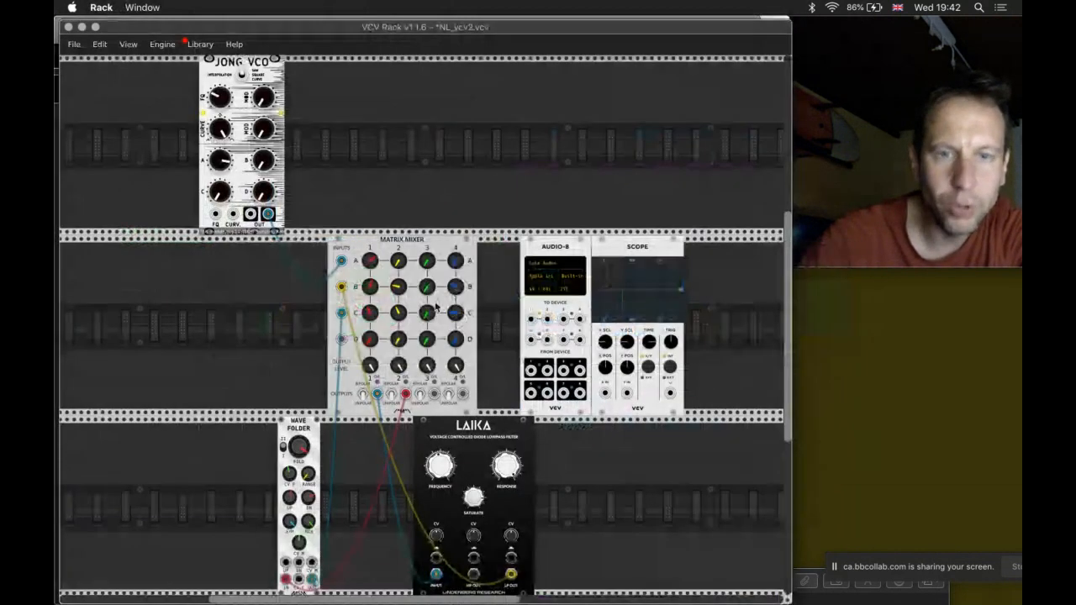
{"action": "key", "text": "super+Tab"}
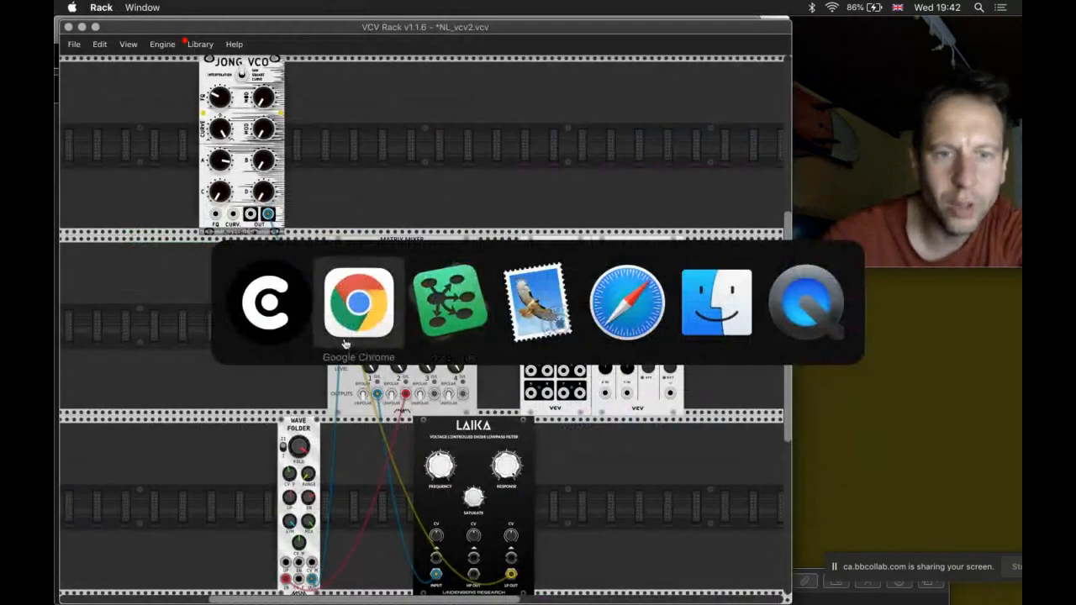
{"action": "left_click", "coordinate": [465, 311]}
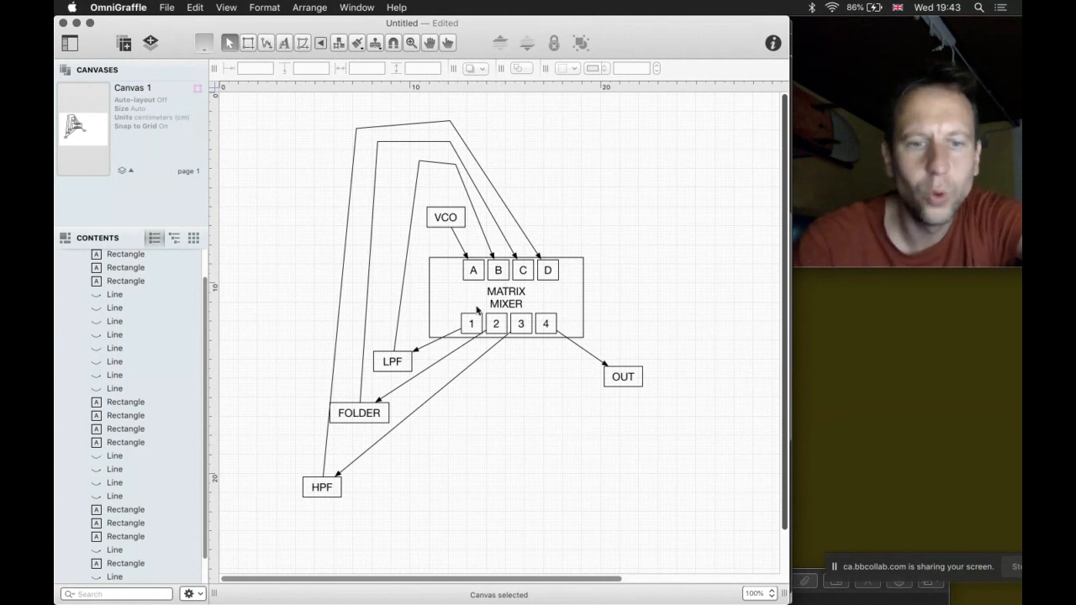
Step: Switch to the Chrome session and mute the microphone
{"action": "key", "text": "super+Tab"}
{"action": "key", "text": "super+Tab"}
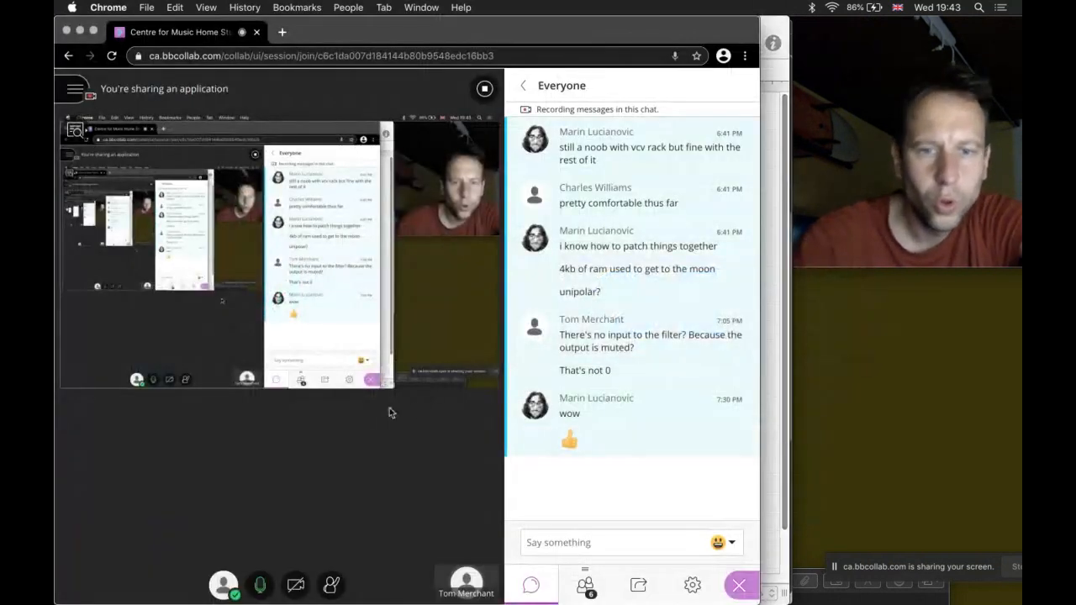
{"action": "left_click", "coordinate": [261, 585]}
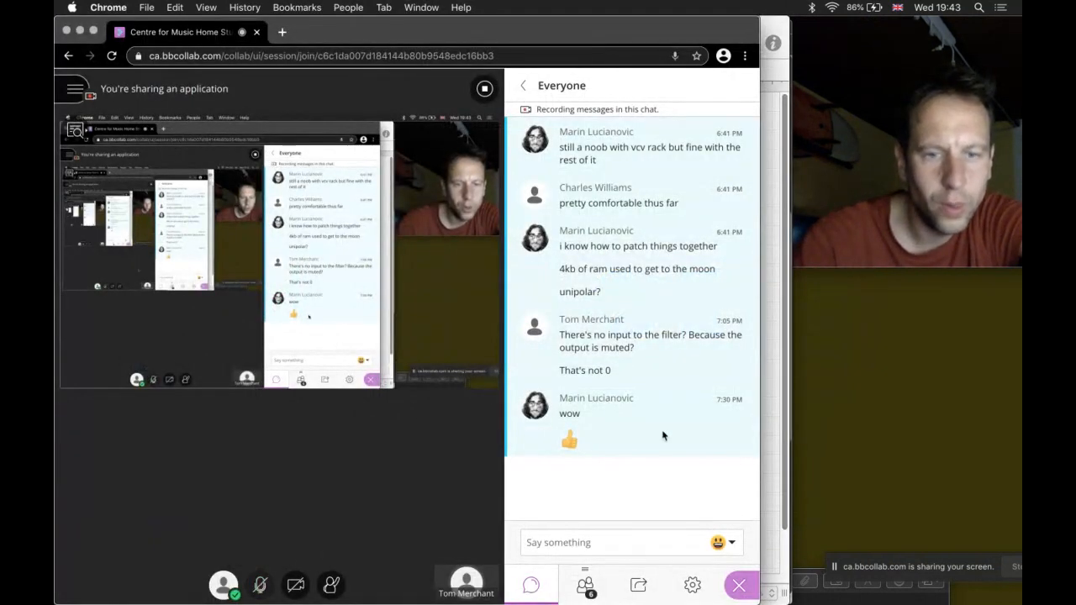
{"action": "left_click", "coordinate": [260, 586]}
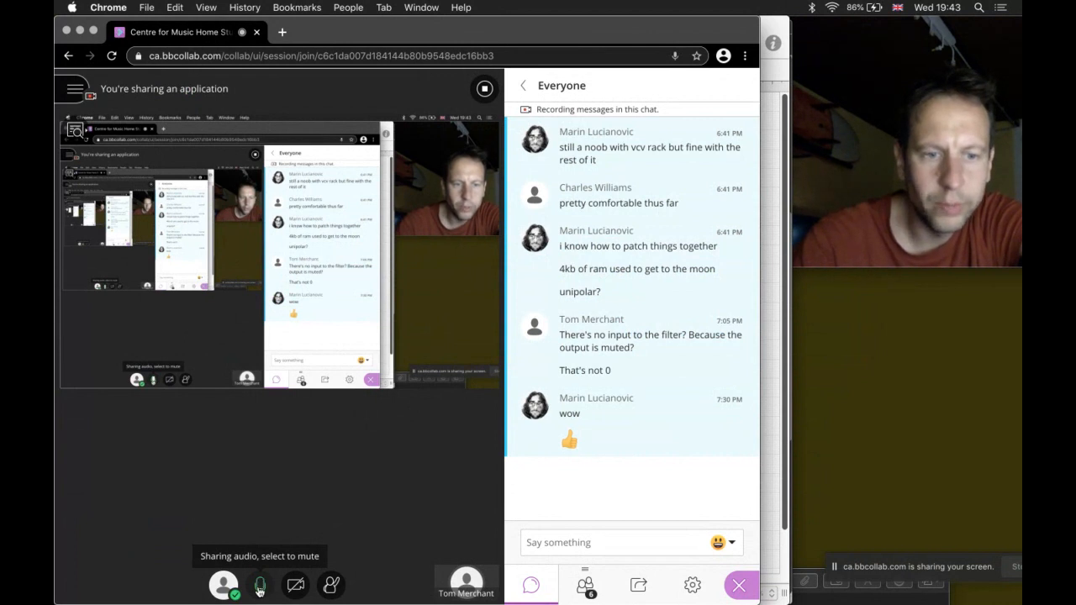
{"action": "left_click", "coordinate": [261, 586]}
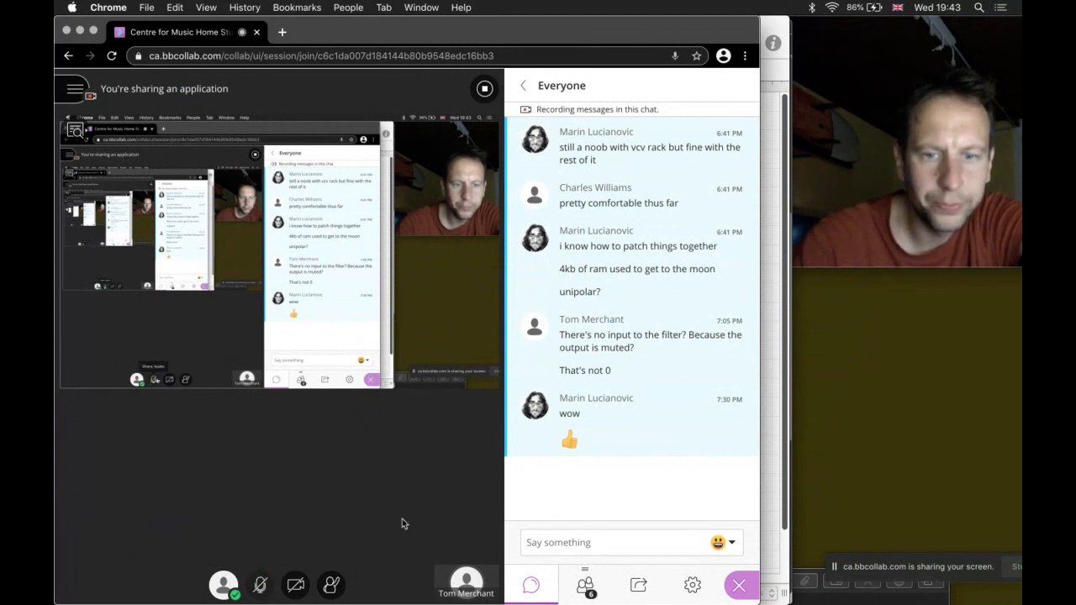
Step: Return to the OmniGraffle diagram and narrow its window to uncover the webcam view
{"action": "left_click", "coordinate": [776, 396]}
{"action": "double_click", "coordinate": [791, 401]}
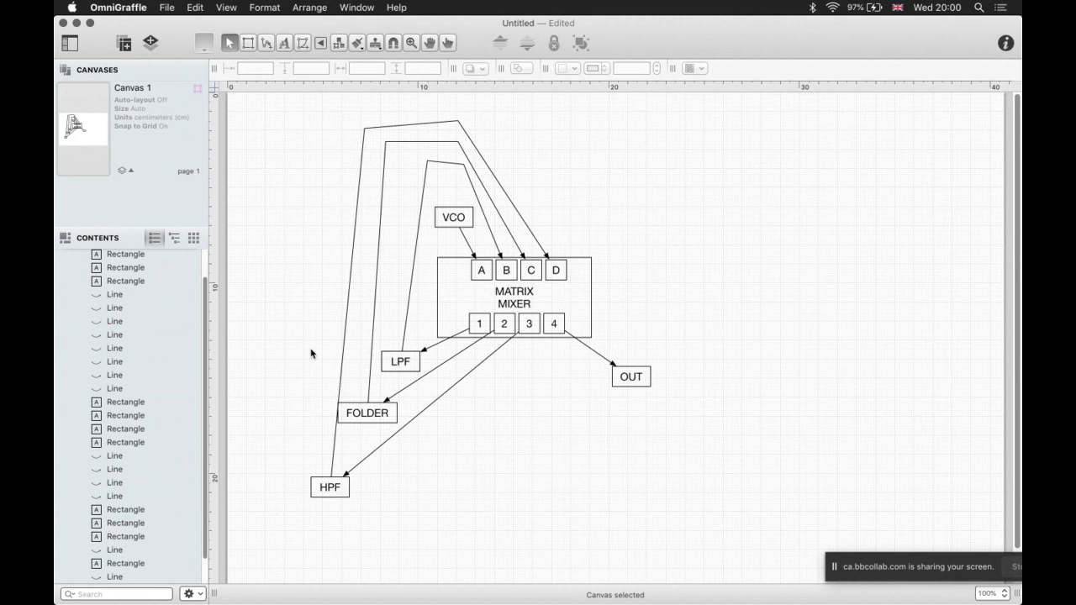
{"action": "left_click_drag", "start_coordinate": [1019, 288], "coordinate": [794, 286]}
Step: Switch back to the Chrome session and turn the microphone on again
{"action": "key", "text": "super+Tab"}
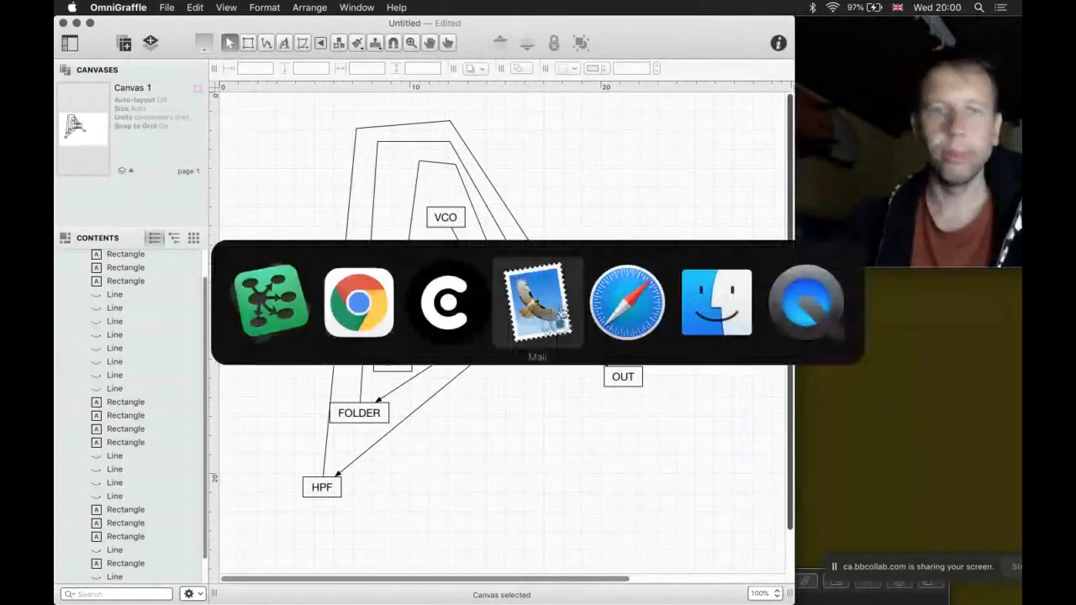
{"action": "left_click", "coordinate": [375, 314]}
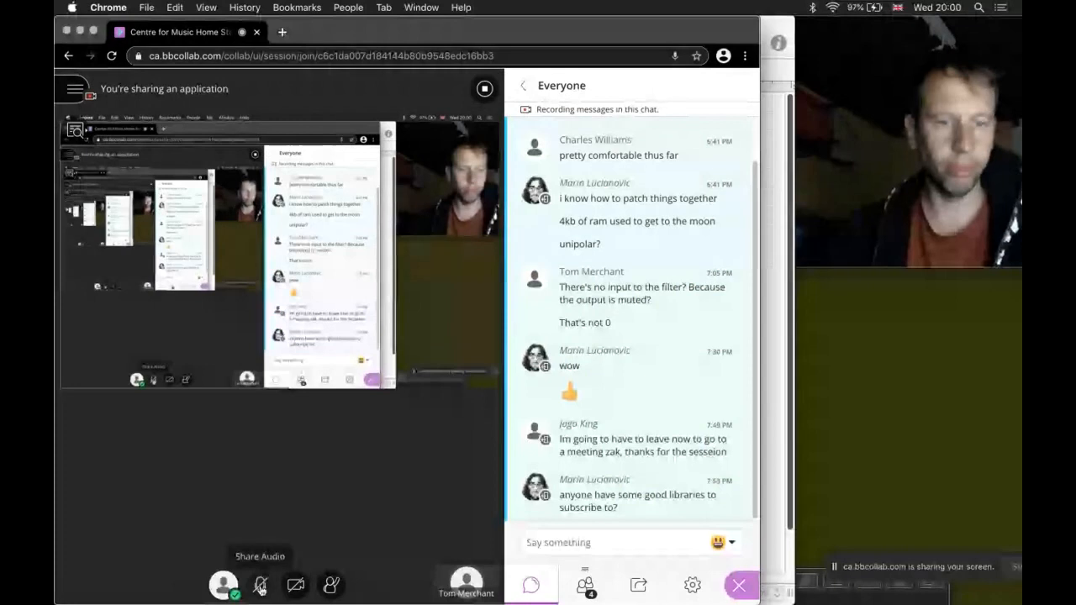
{"action": "left_click", "coordinate": [260, 587]}
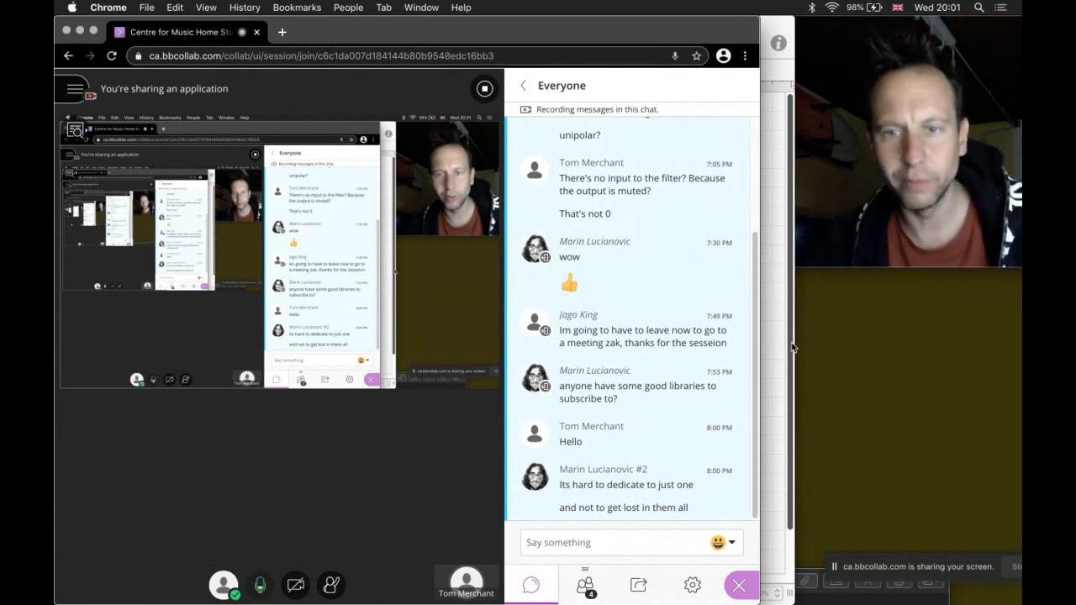
Step: Bring the OmniGraffle diagram forward, narrow its window slightly, and leave nothing selected on the canvas
{"action": "left_click", "coordinate": [792, 546]}
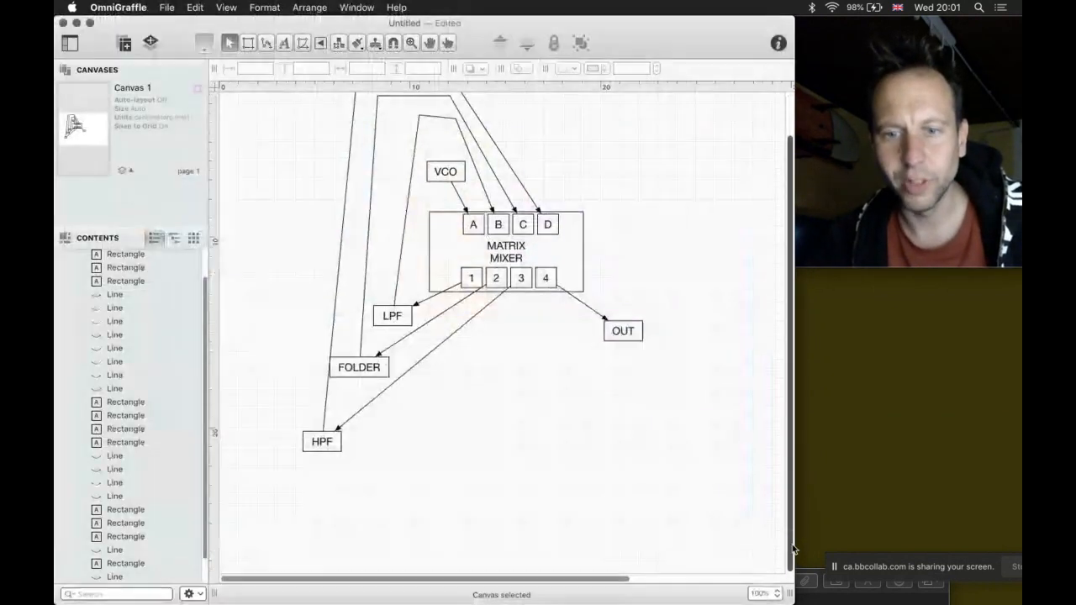
{"action": "mouse_move", "coordinate": [792, 546]}
{"action": "left_mouse_down"}
{"action": "mouse_move", "coordinate": [758, 540]}
{"action": "mouse_move", "coordinate": [785, 538]}
{"action": "left_mouse_up"}
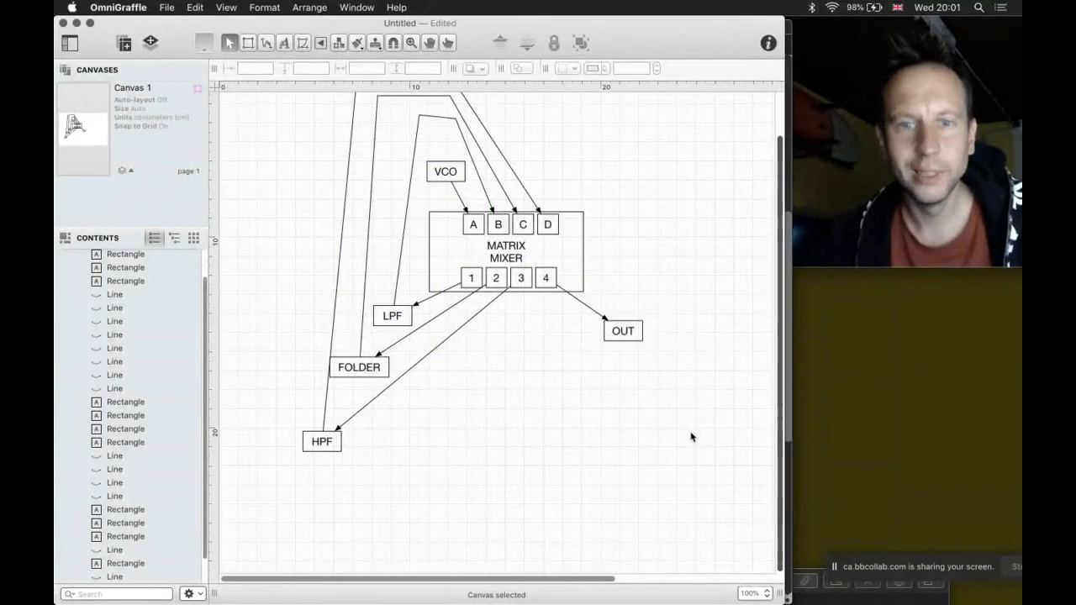
{"action": "scroll", "coordinate": [691, 437], "scroll_direction": "up", "scroll_amount": 3}
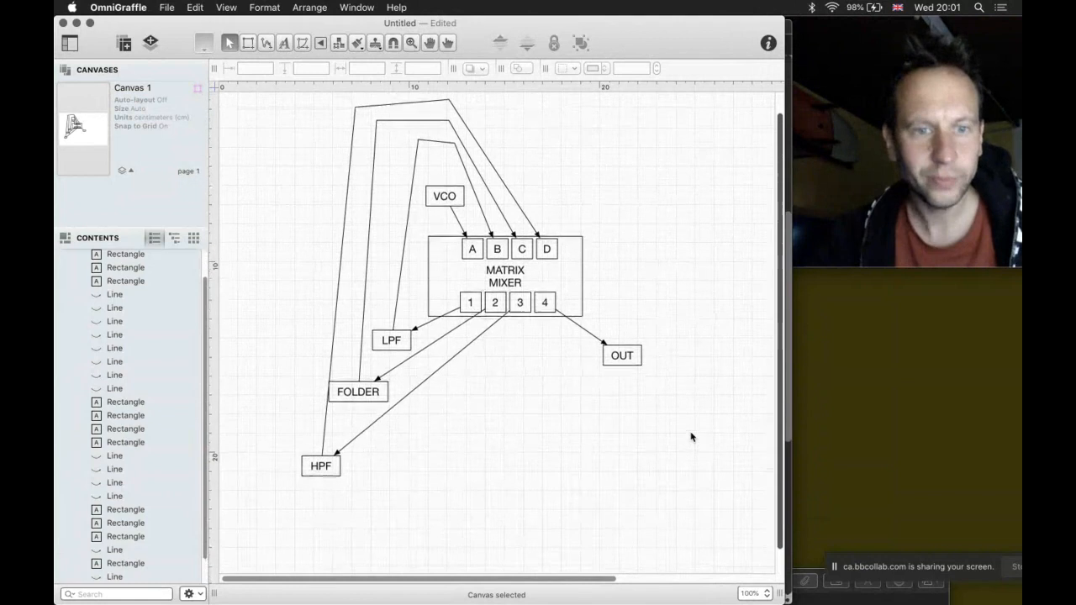
{"action": "double_click", "coordinate": [446, 200]}
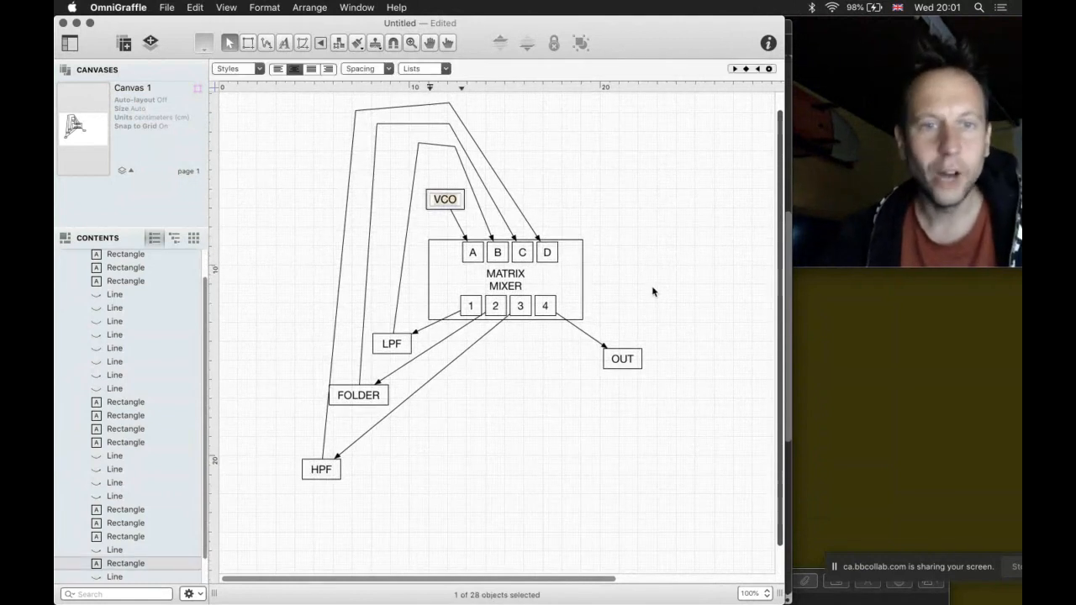
{"action": "left_click", "coordinate": [683, 403]}
Step: Check the VCV Rack patch, switch to the Chrome session and stop sharing the screen
{"action": "key", "text": "super+Tab"}
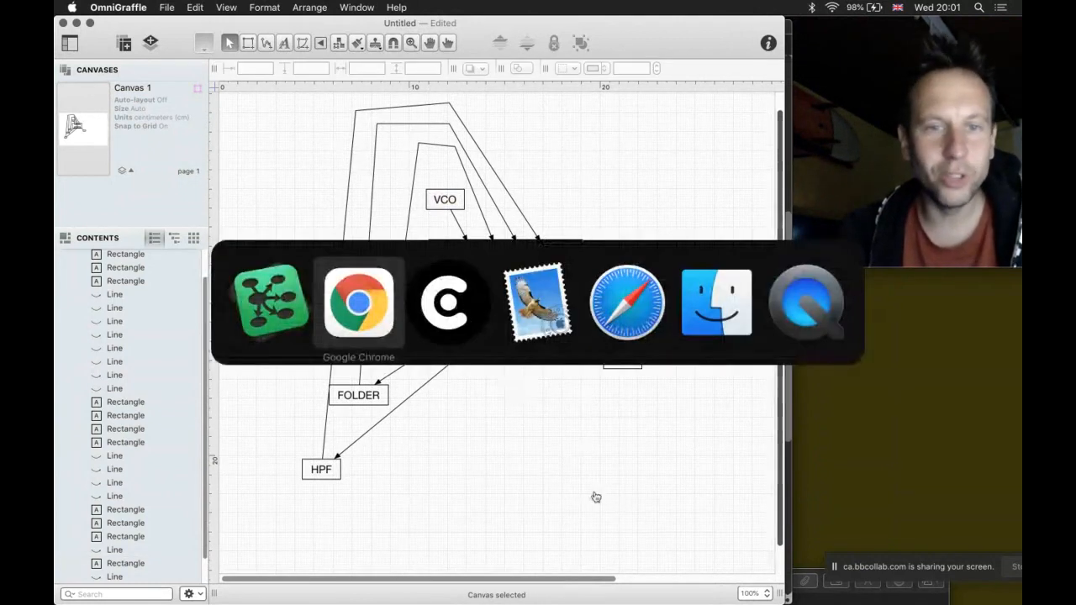
{"action": "left_click", "coordinate": [444, 336]}
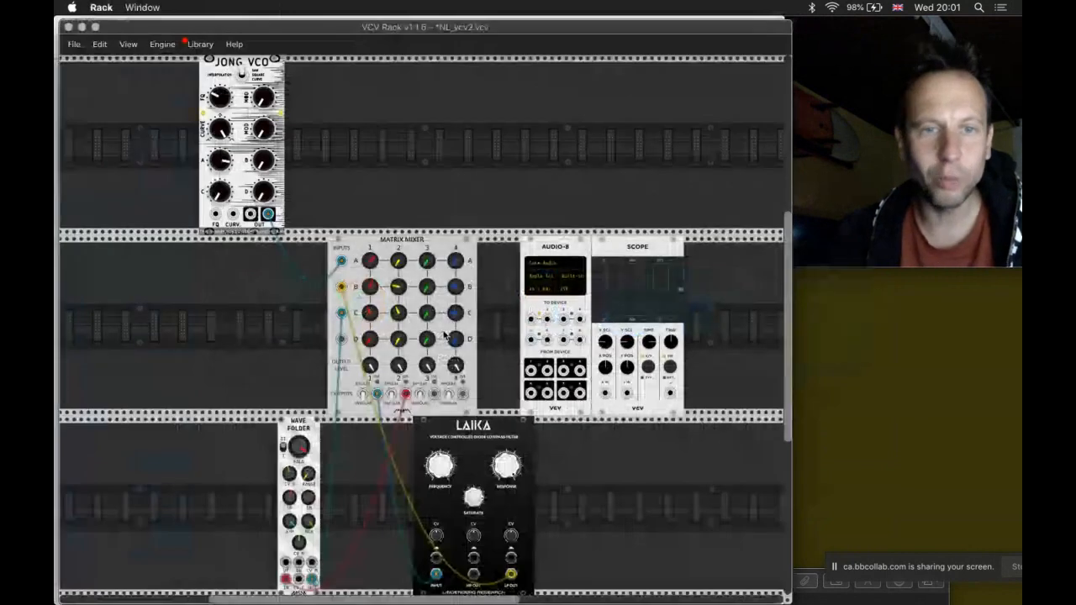
{"action": "key", "text": "super+Tab"}
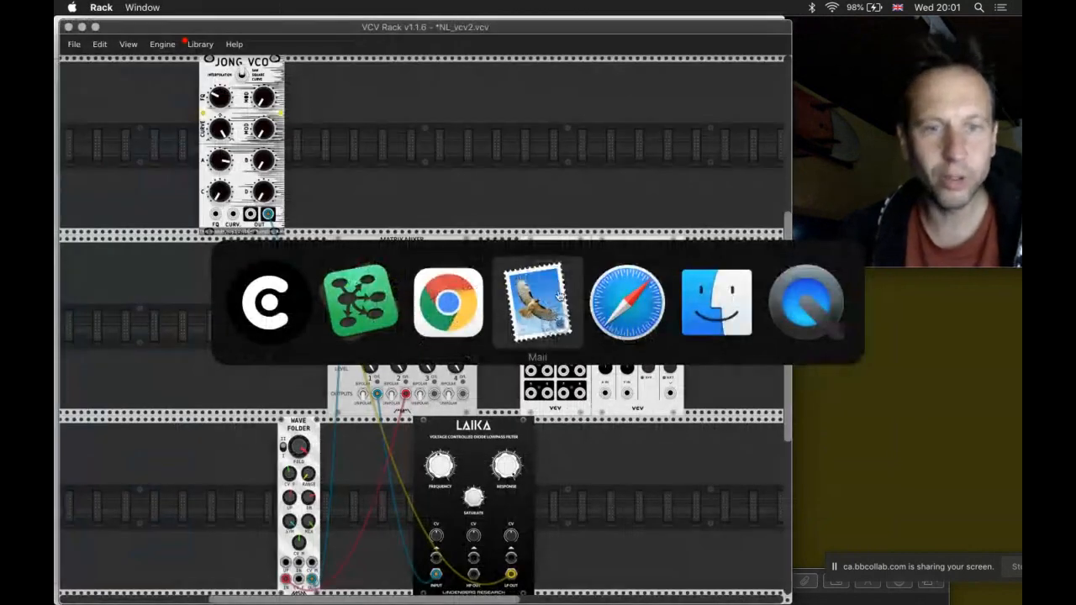
{"action": "left_click", "coordinate": [449, 299]}
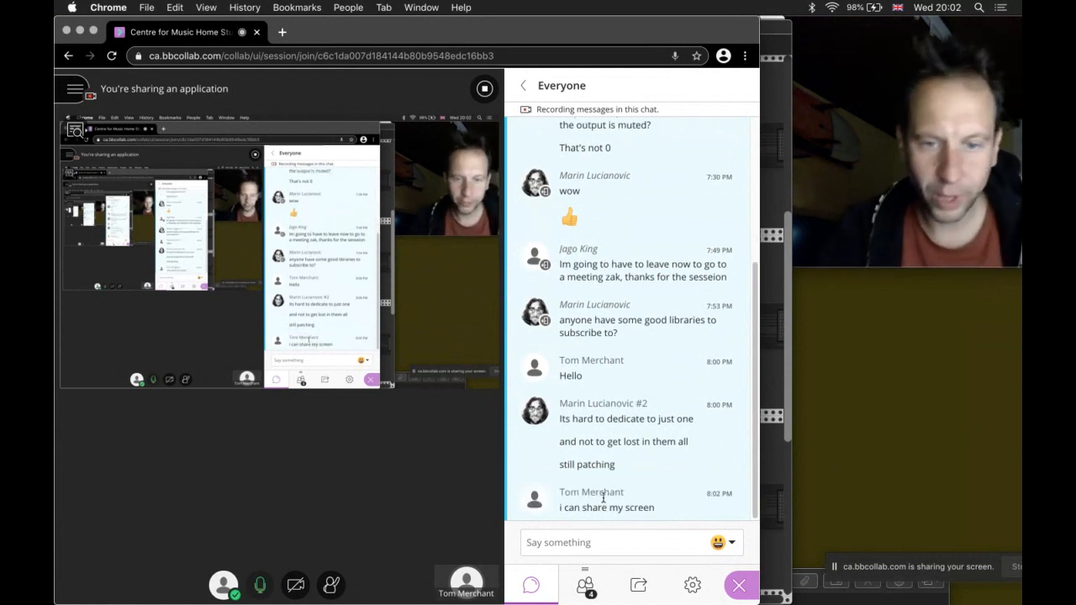
{"action": "left_click", "coordinate": [1014, 566]}
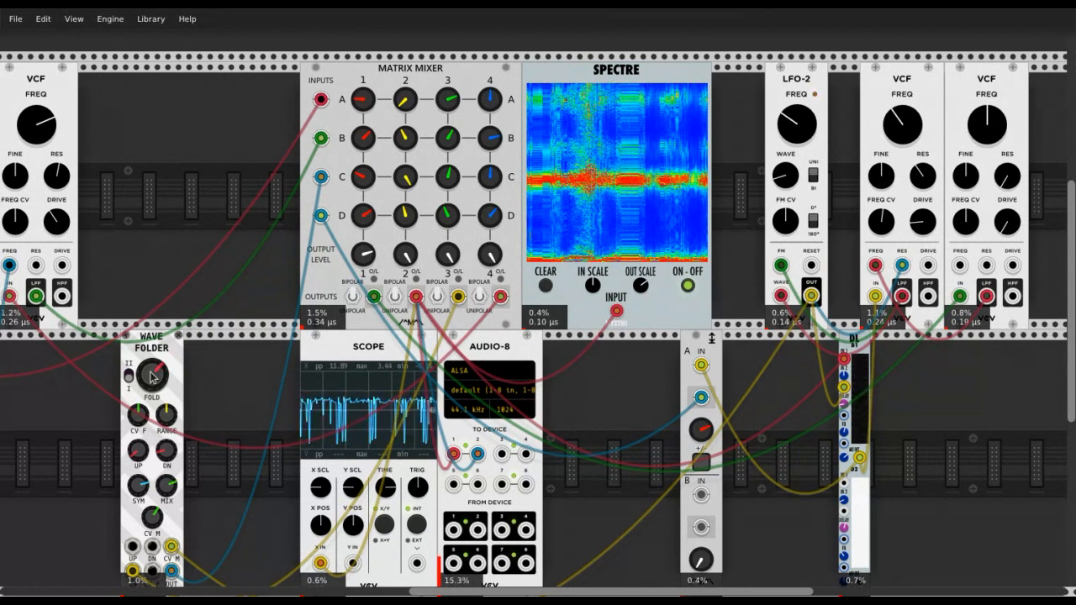
Step: Lower the Wave Folder's FOLD amount to about the middle and raise it partway again in the shared VCV Rack patch
{"action": "left_click_drag", "start_coordinate": [150, 372], "coordinate": [150, 429]}
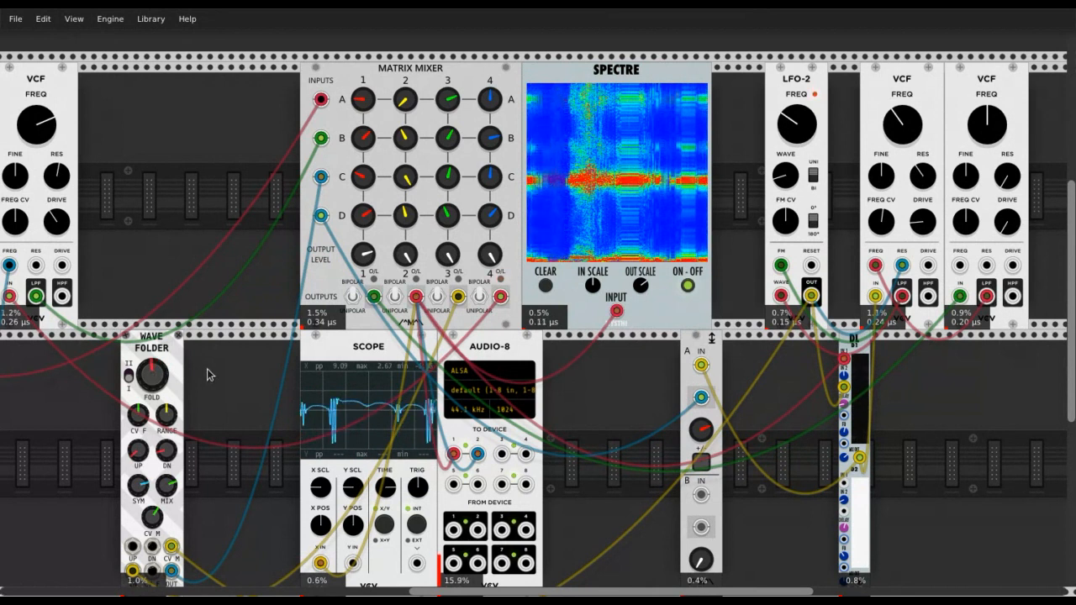
{"action": "left_click_drag", "start_coordinate": [149, 368], "coordinate": [149, 361]}
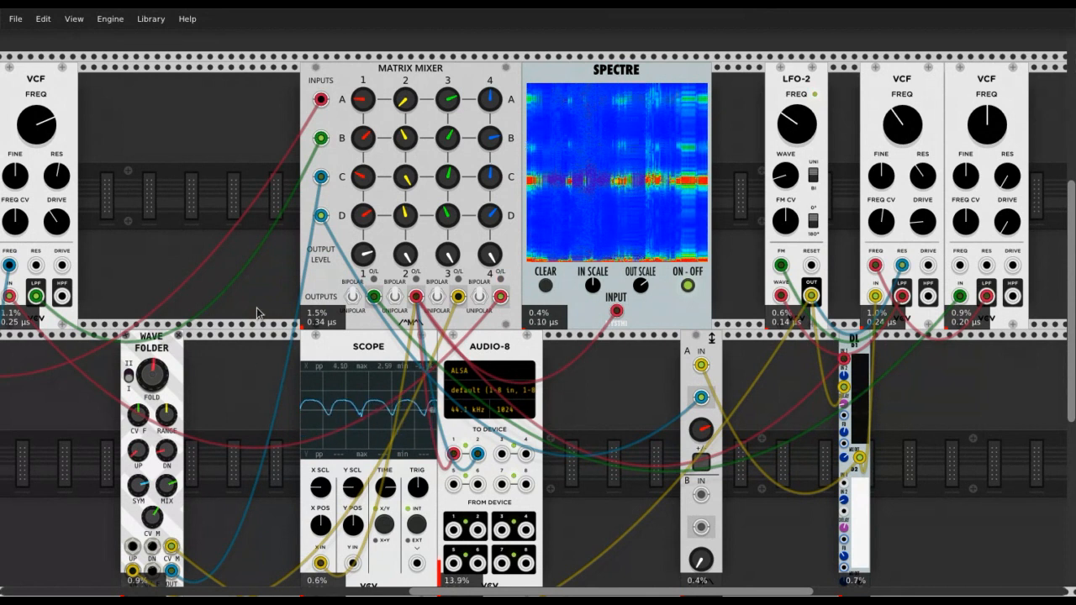
{"action": "left_click_drag", "start_coordinate": [152, 375], "coordinate": [155, 399]}
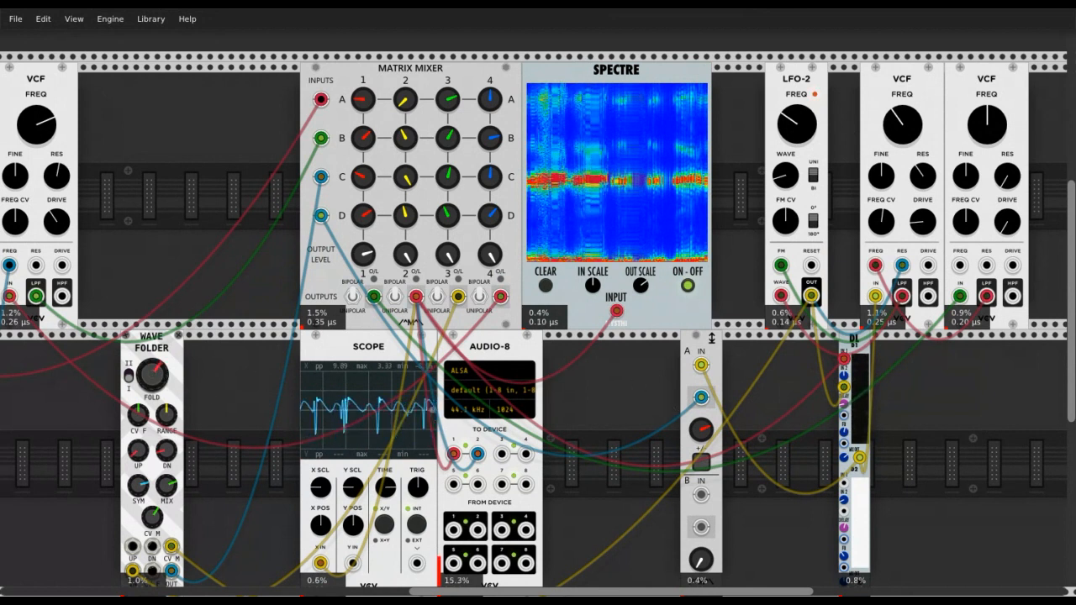
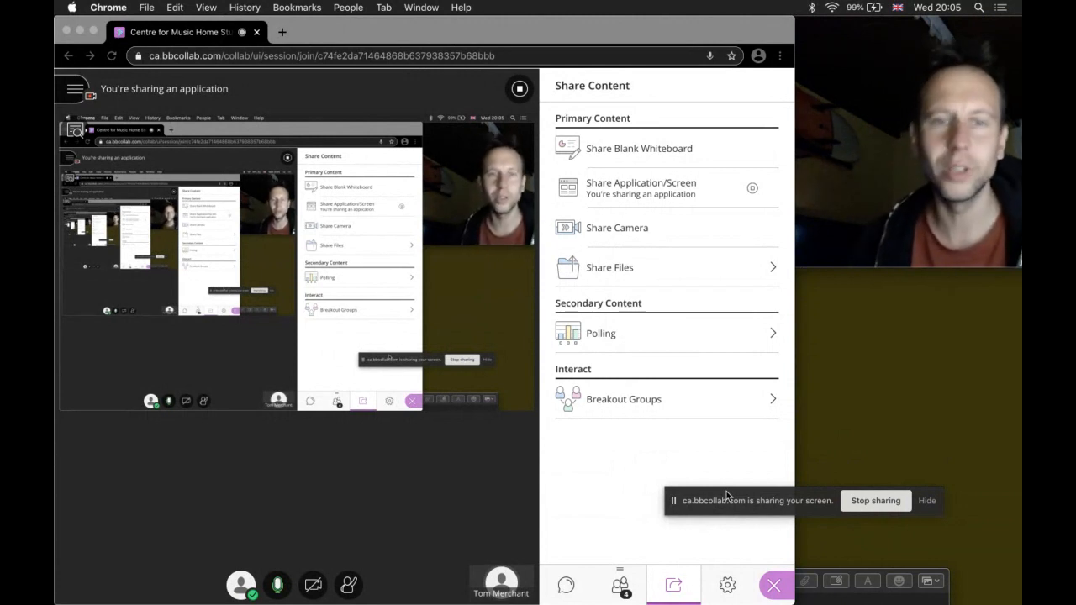
Step: Open the session's camera and microphone setup from its audio and video settings, check the built-in microphone, and leave the audio test
{"action": "left_click", "coordinate": [724, 584]}
{"action": "left_click", "coordinate": [726, 583]}
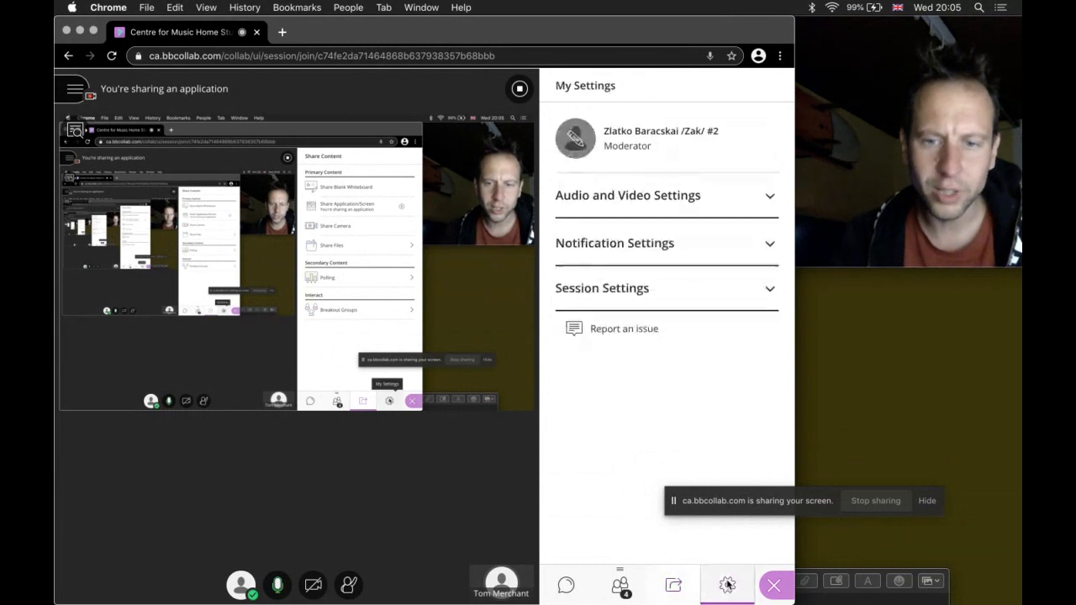
{"action": "left_click", "coordinate": [706, 197]}
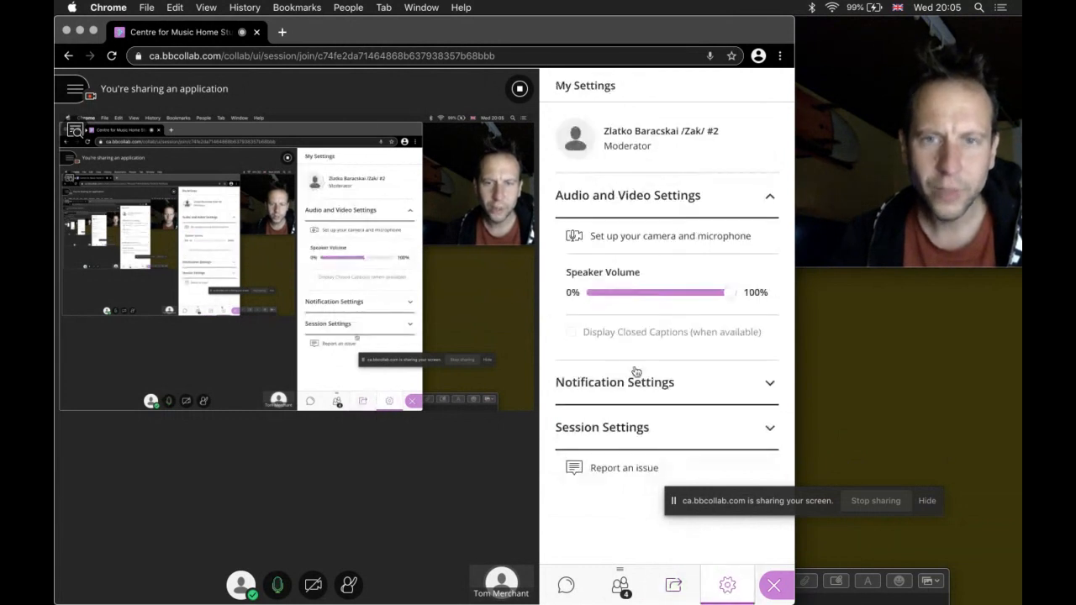
{"action": "left_click", "coordinate": [684, 240]}
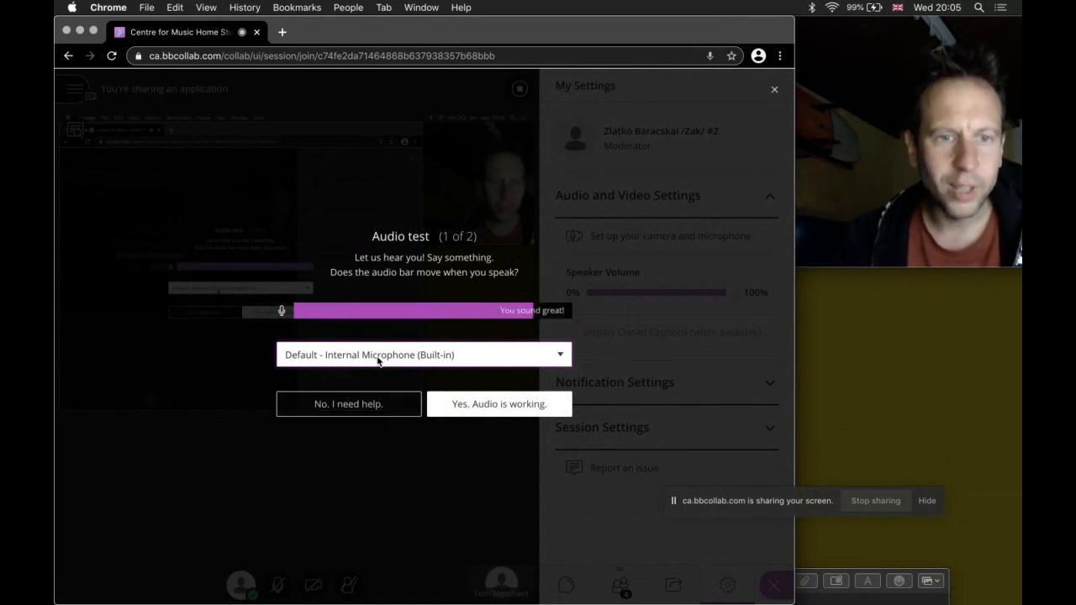
{"action": "left_click", "coordinate": [65, 56]}
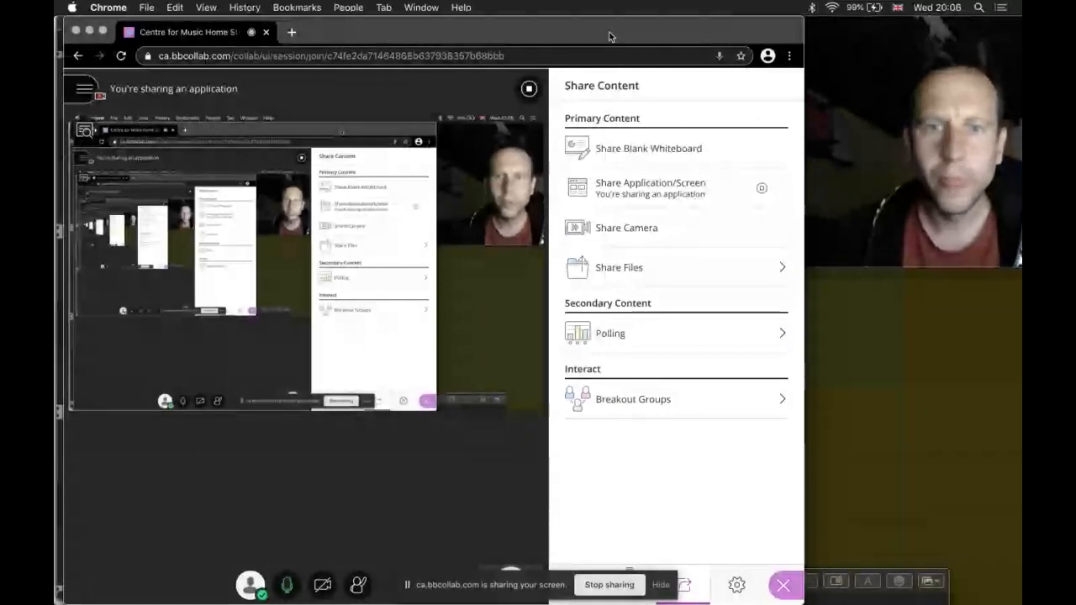
Step: Switch to VCV Rack and delete the Jong VCO, Wave Folder and Laika modules from the patch
{"action": "key", "text": "super+Tab"}
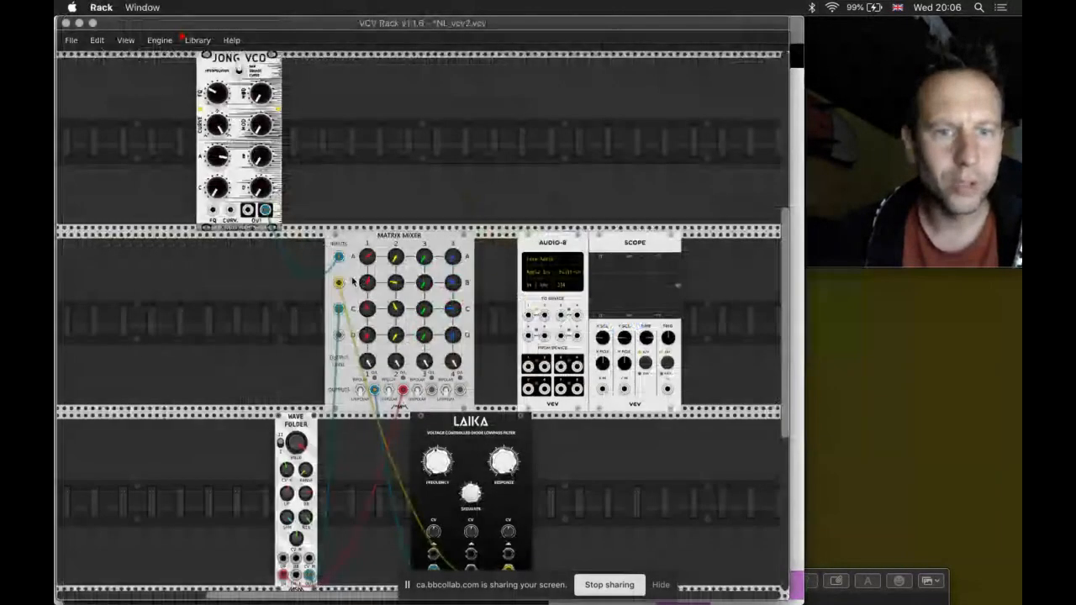
{"action": "scroll", "coordinate": [320, 258], "scroll_direction": "left", "scroll_amount": 5}
{"action": "scroll", "coordinate": [320, 258], "scroll_direction": "up", "scroll_amount": 4}
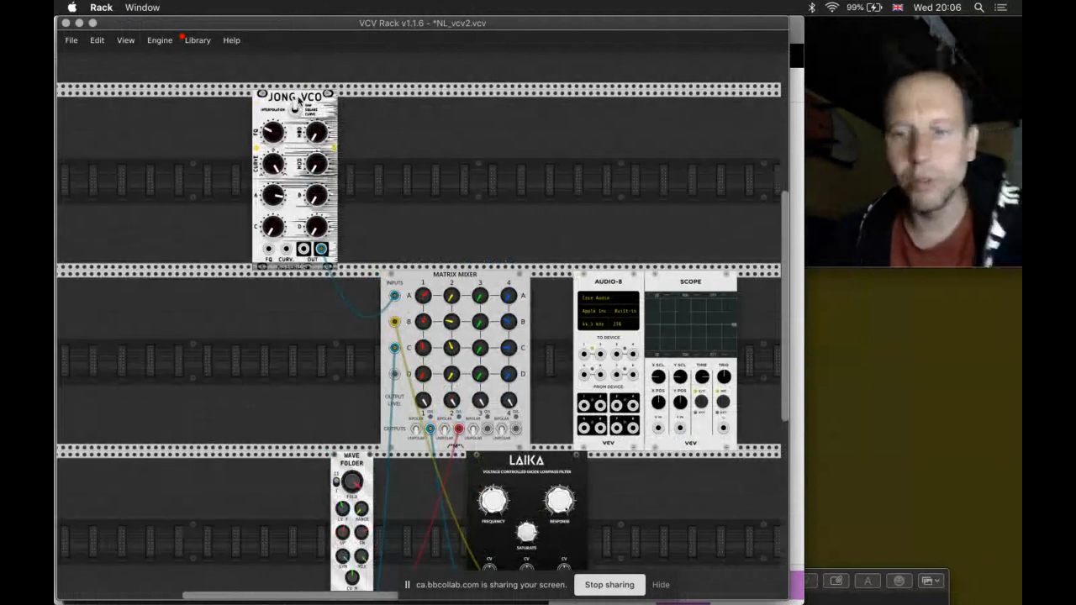
{"action": "key", "text": "Delete"}
{"action": "key", "text": "Delete"}
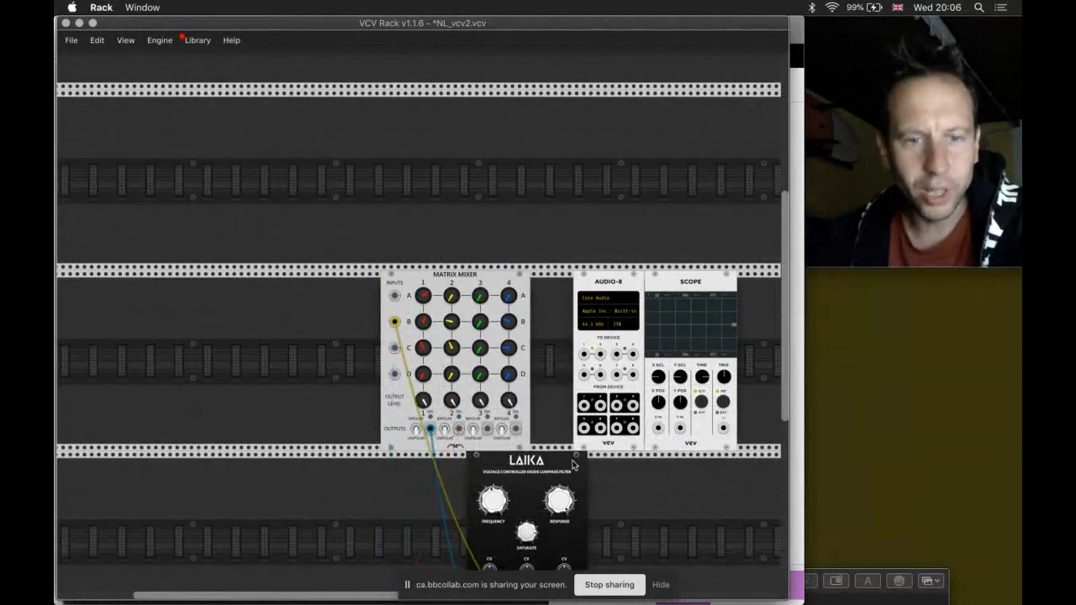
{"action": "key", "text": "Delete"}
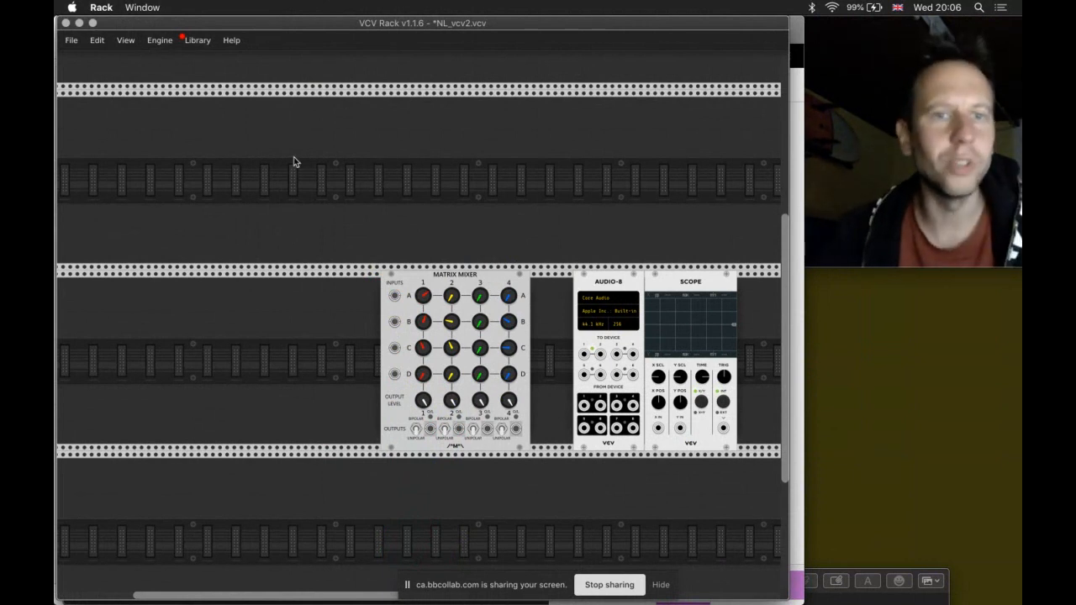
Step: Delete the Spectre module from the row above the Scope
{"action": "scroll", "coordinate": [463, 180], "scroll_direction": "right", "scroll_amount": 5}
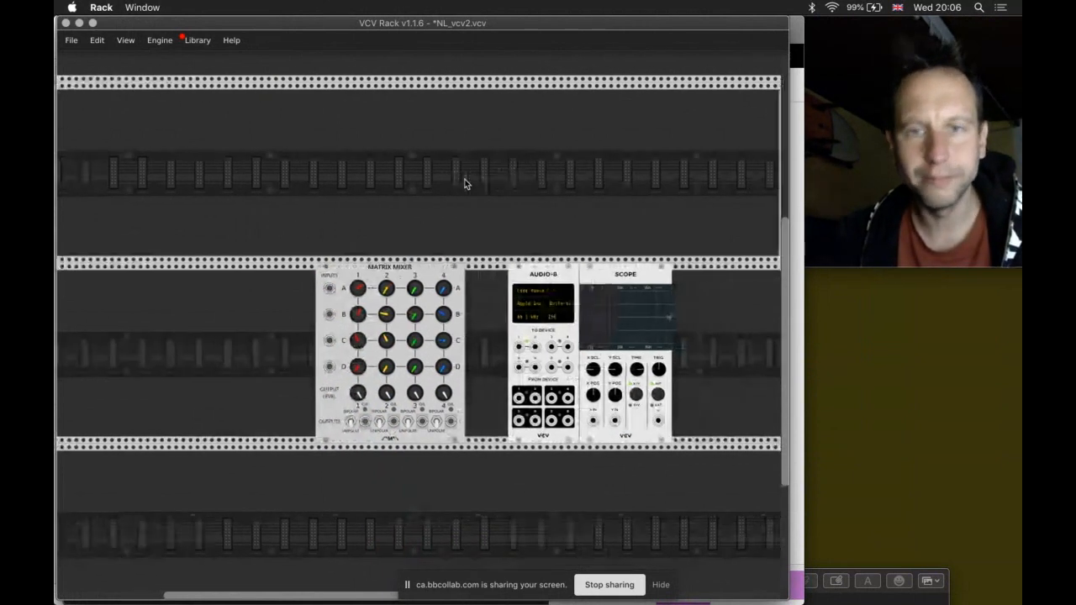
{"action": "scroll", "coordinate": [465, 179], "scroll_direction": "right", "scroll_amount": 1}
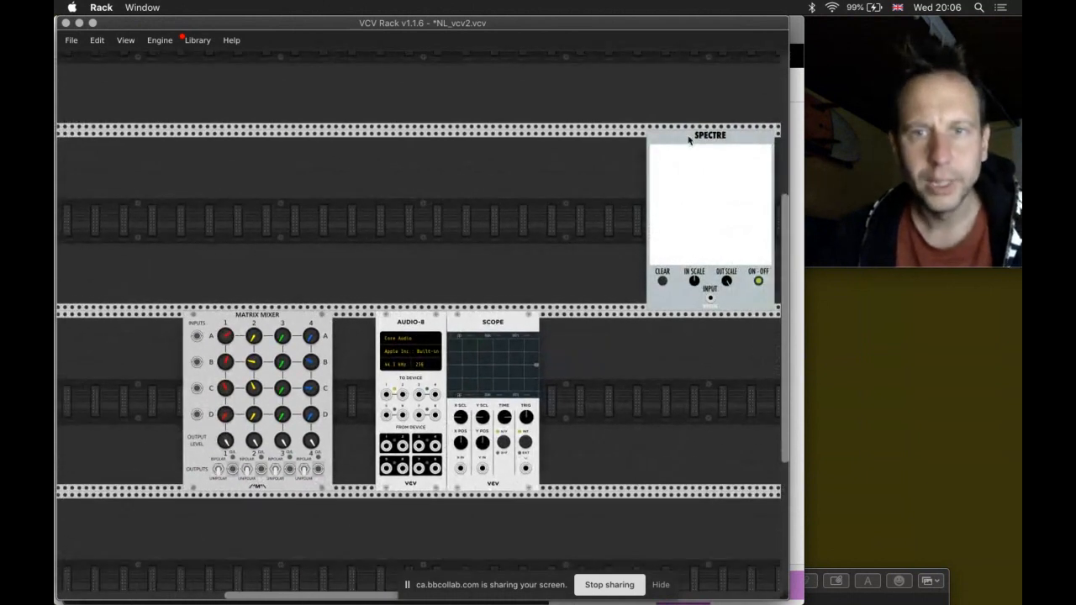
{"action": "key", "text": "BackSpace"}
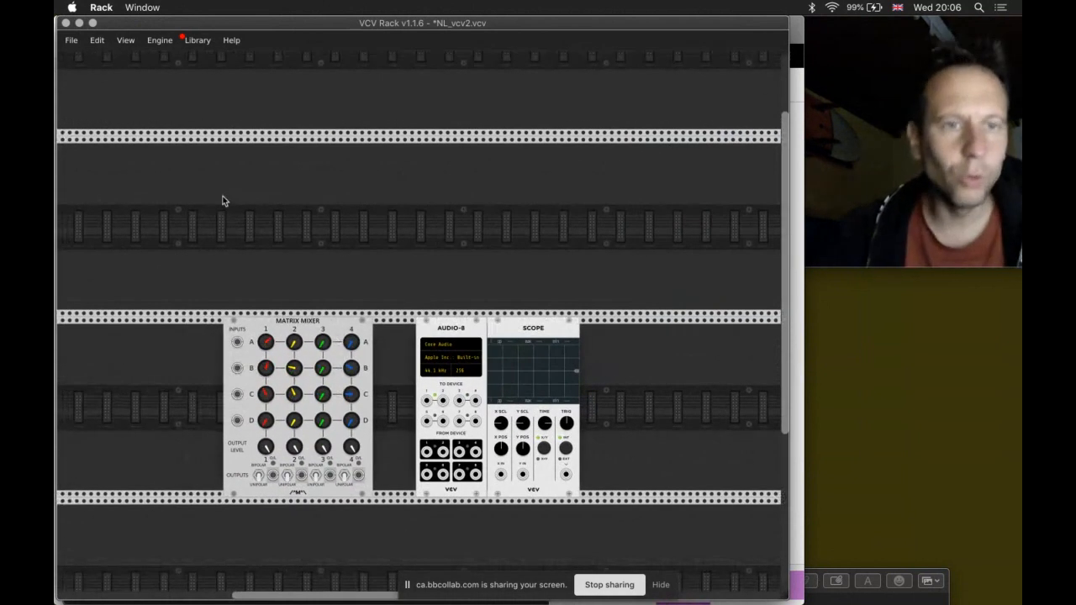
Step: Search the module library for "flip flop", add the single T Flip Flop, and place it in the row above the Audio-8
{"action": "right_click", "coordinate": [289, 216]}
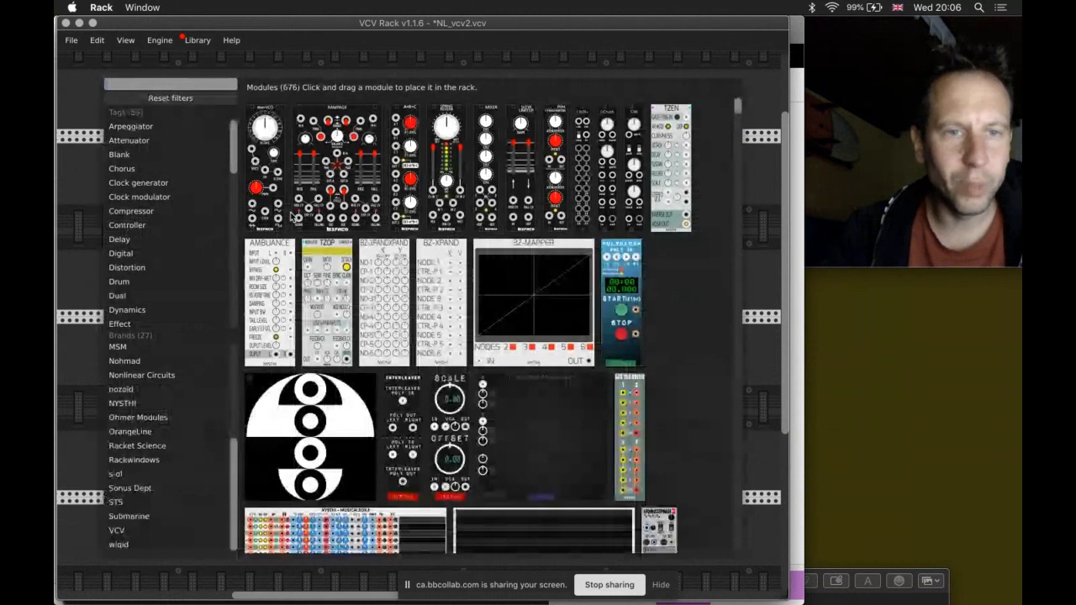
{"action": "type", "text": "flip"}
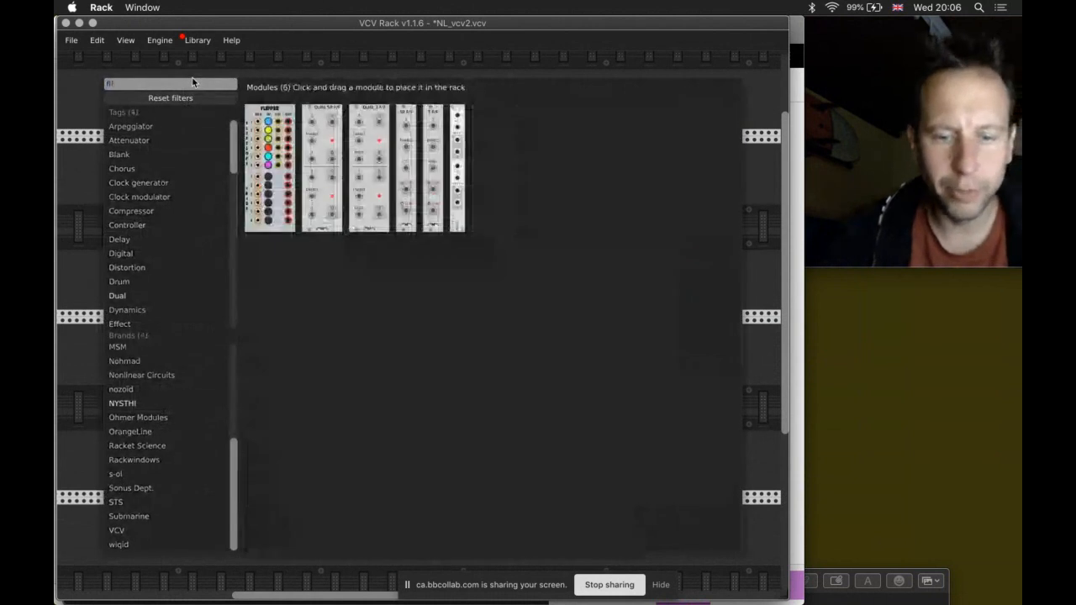
{"action": "type", "text": " flop"}
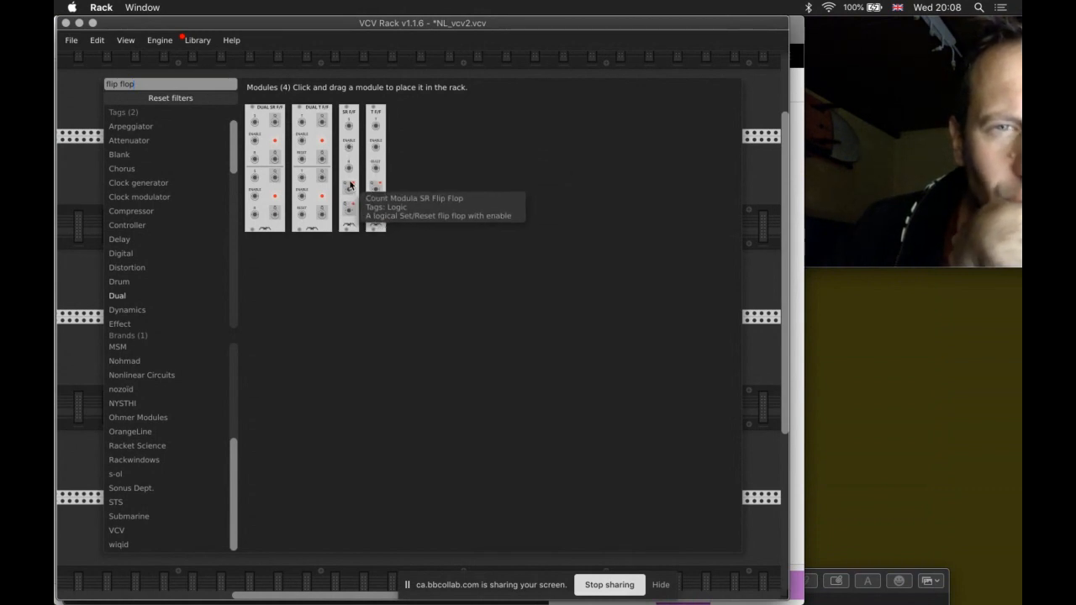
{"action": "left_click", "coordinate": [377, 163]}
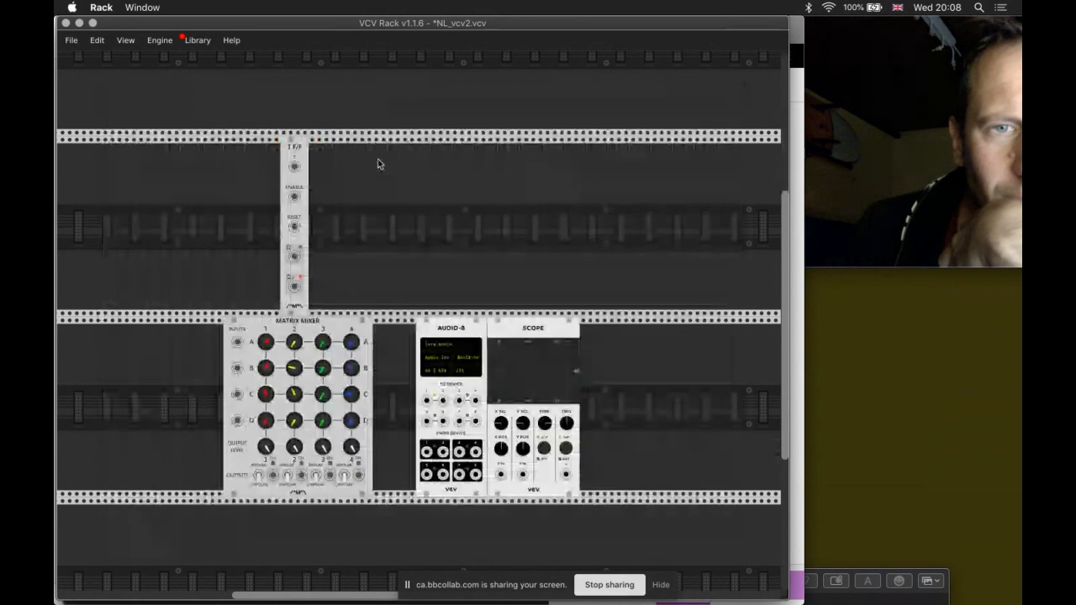
{"action": "left_click_drag", "start_coordinate": [297, 172], "coordinate": [445, 168]}
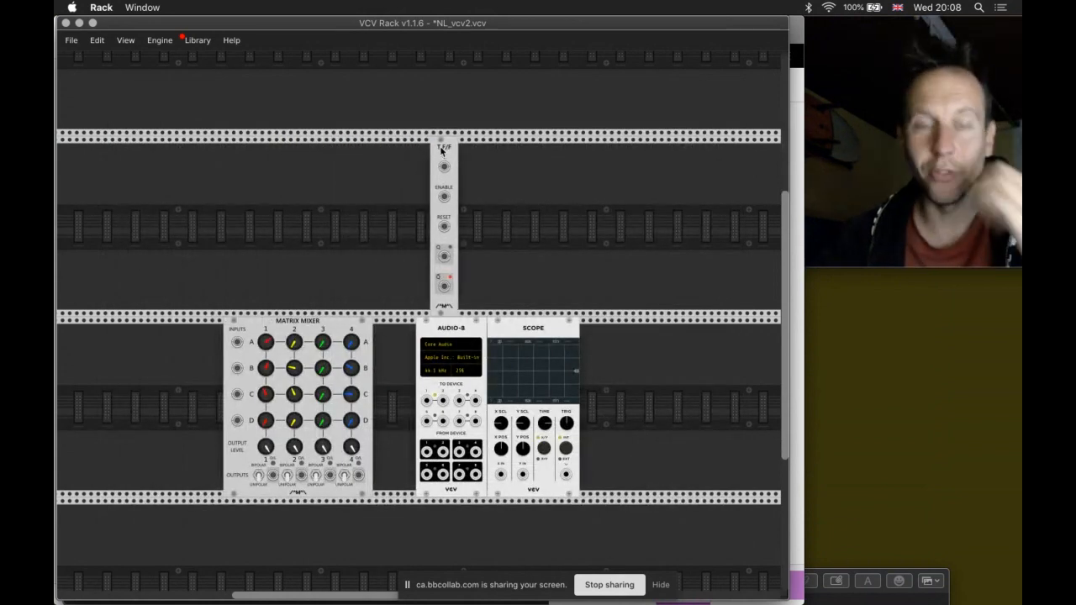
Step: Reset the module search, filter the library to the VCV brand, and try an LFO-2 above the Matrix Mixer before deleting it
{"action": "right_click", "coordinate": [296, 181]}
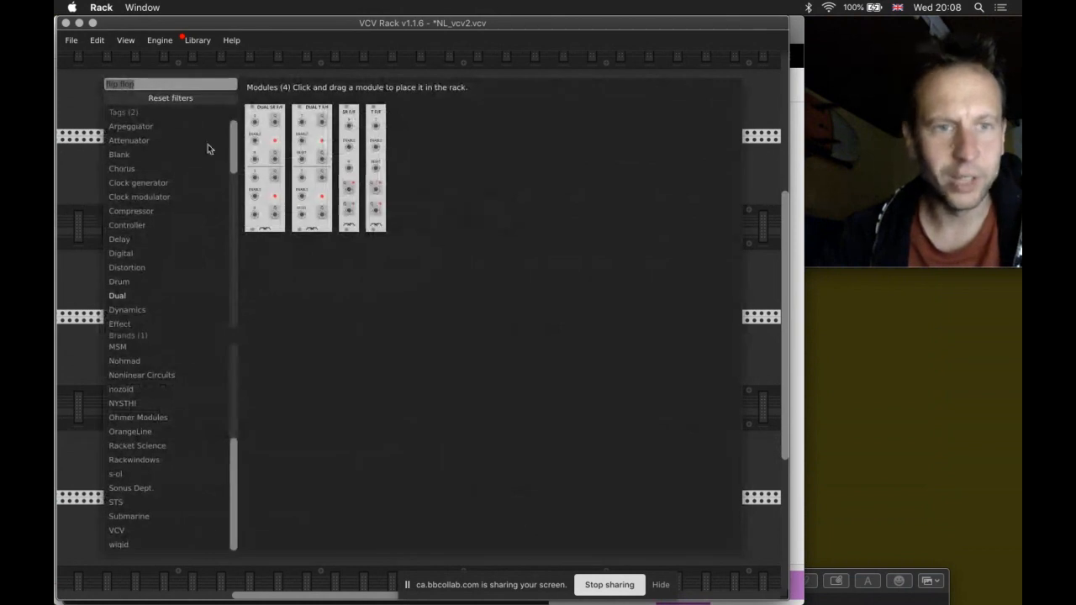
{"action": "left_click", "coordinate": [178, 96]}
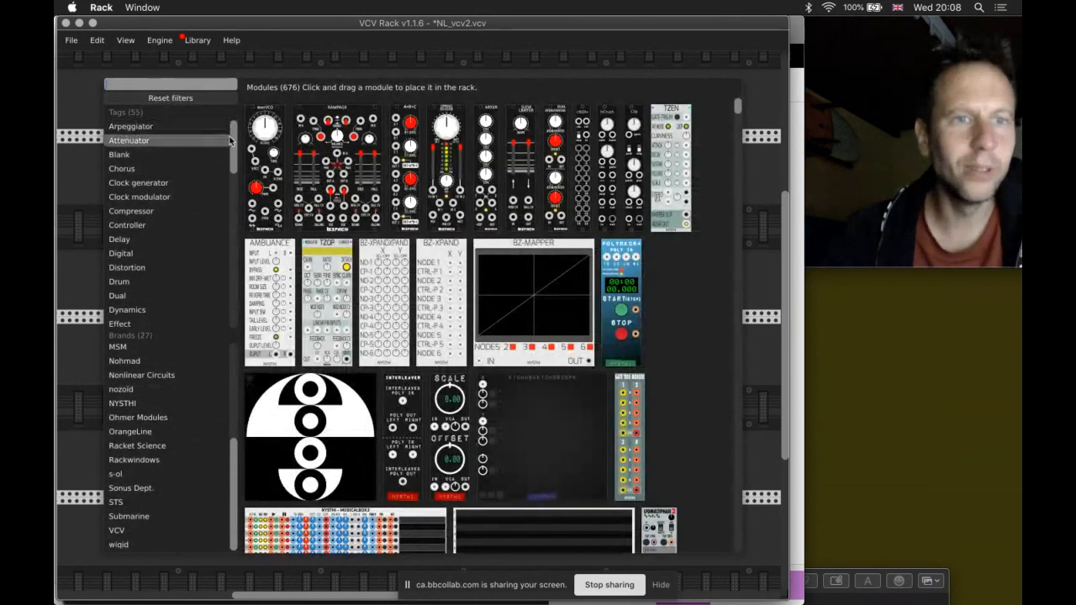
{"action": "scroll", "coordinate": [225, 137], "scroll_direction": "down", "scroll_amount": 10}
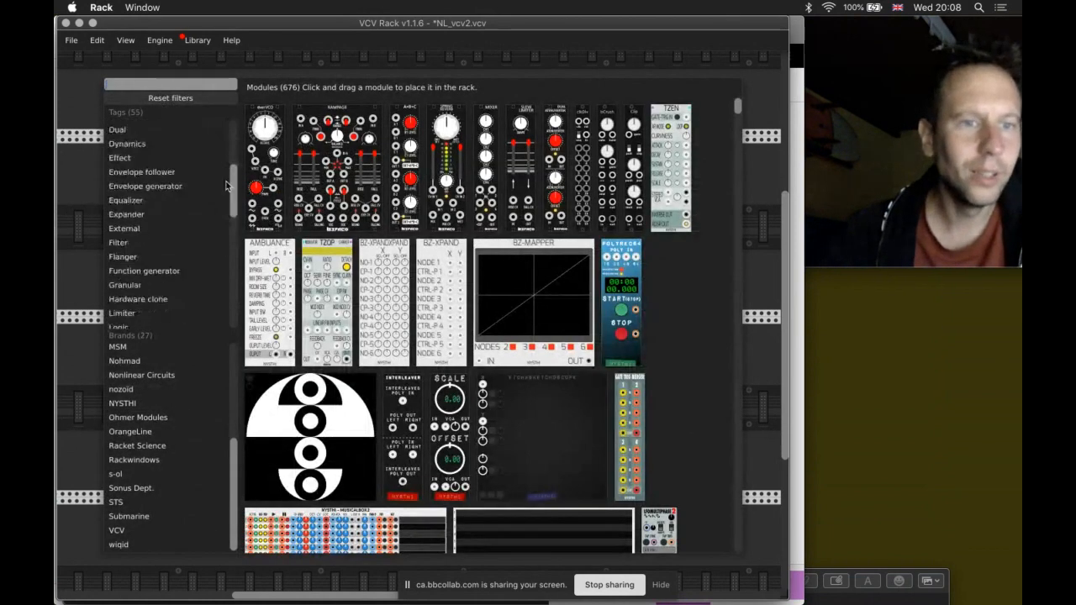
{"action": "left_click", "coordinate": [118, 530]}
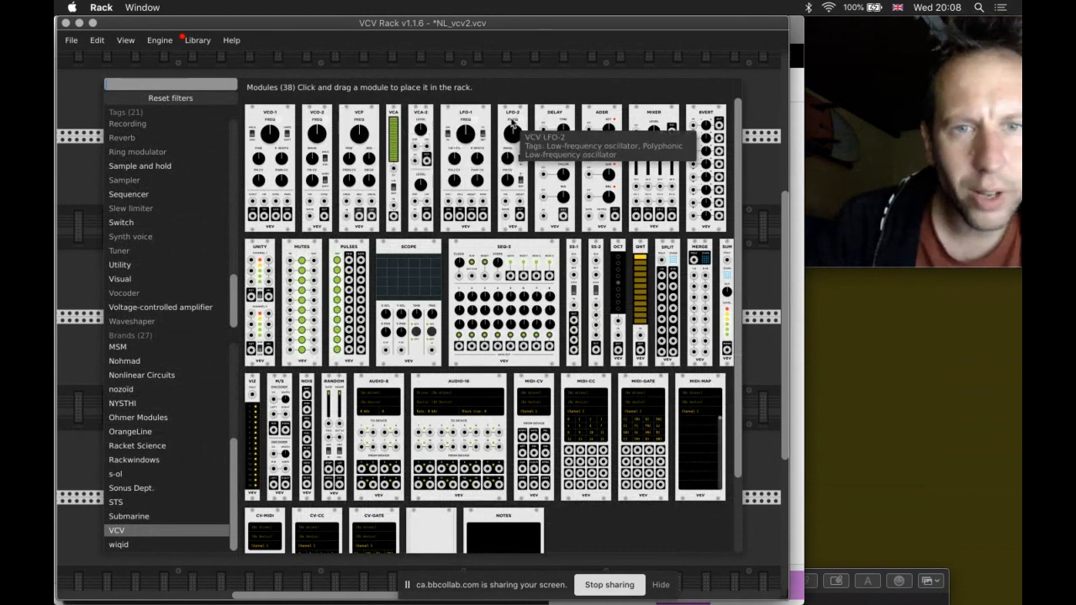
{"action": "key", "text": "Escape"}
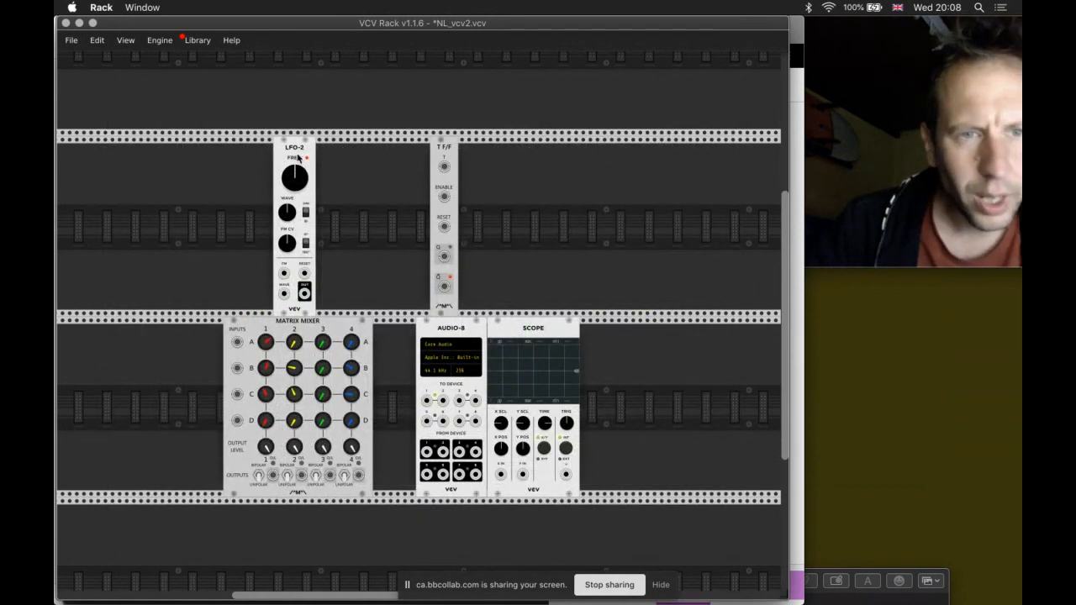
{"action": "key", "text": "BackSpace"}
Step: Add an LFO-1 above the Matrix Mixer and line up the T F/F and the Scope beside it in the same row
{"action": "right_click", "coordinate": [327, 186]}
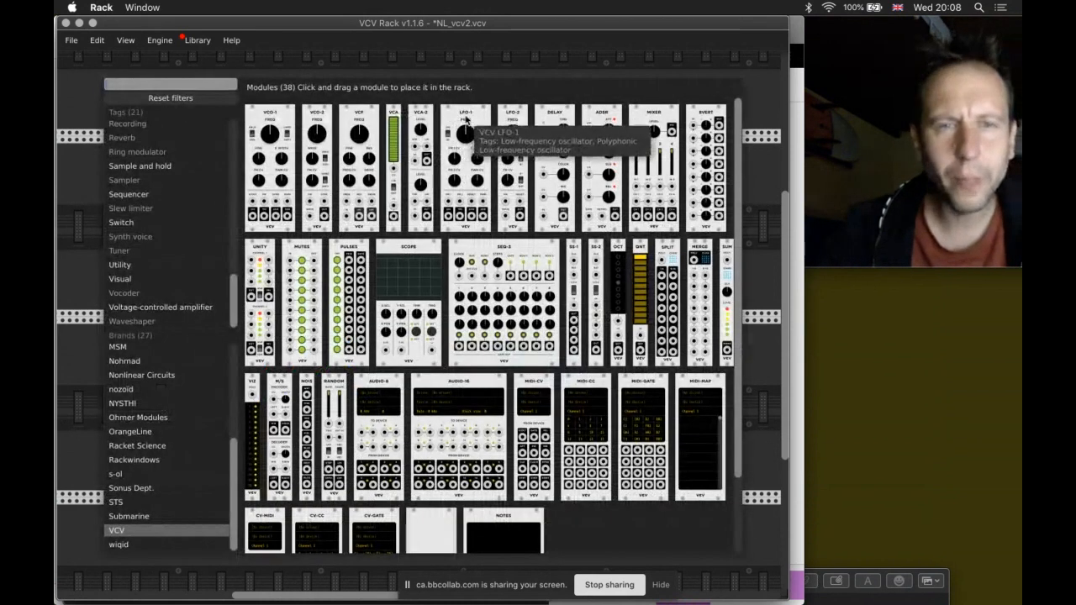
{"action": "left_click", "coordinate": [469, 132]}
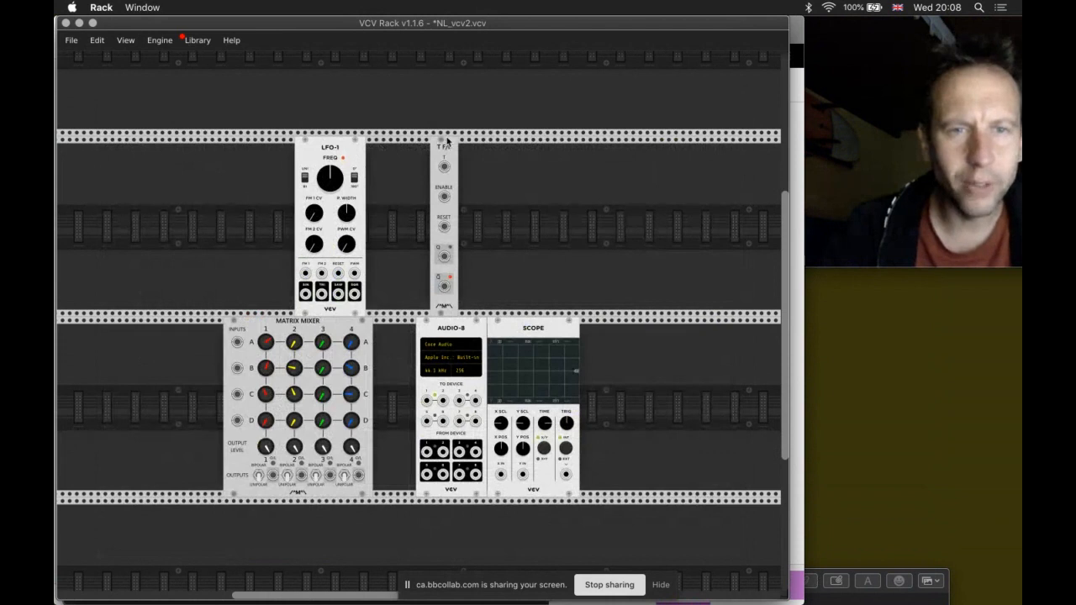
{"action": "left_click_drag", "start_coordinate": [450, 143], "coordinate": [413, 148]}
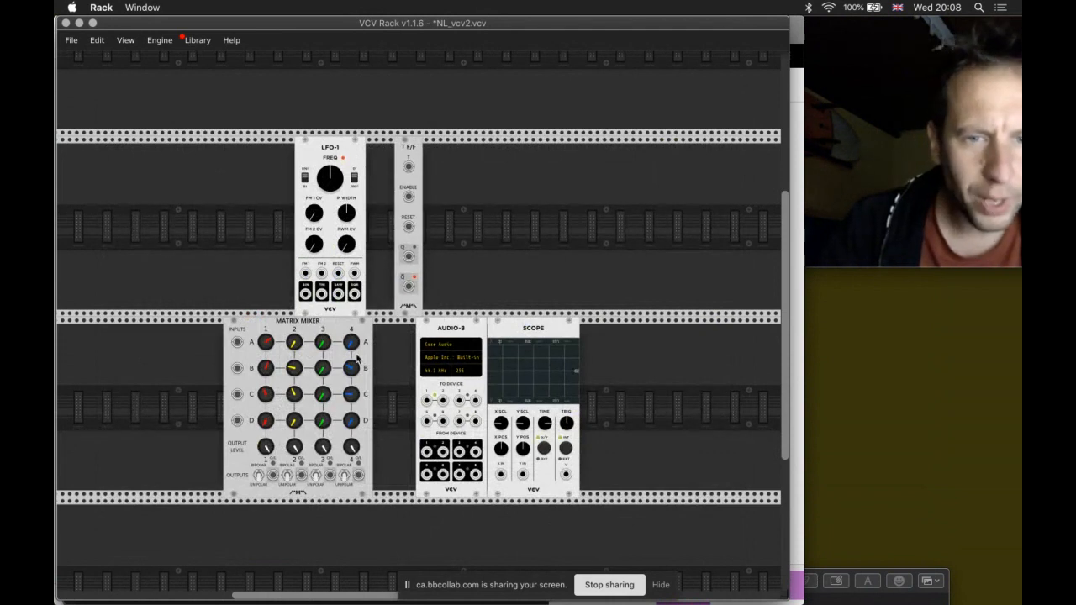
{"action": "left_click_drag", "start_coordinate": [528, 330], "coordinate": [492, 190]}
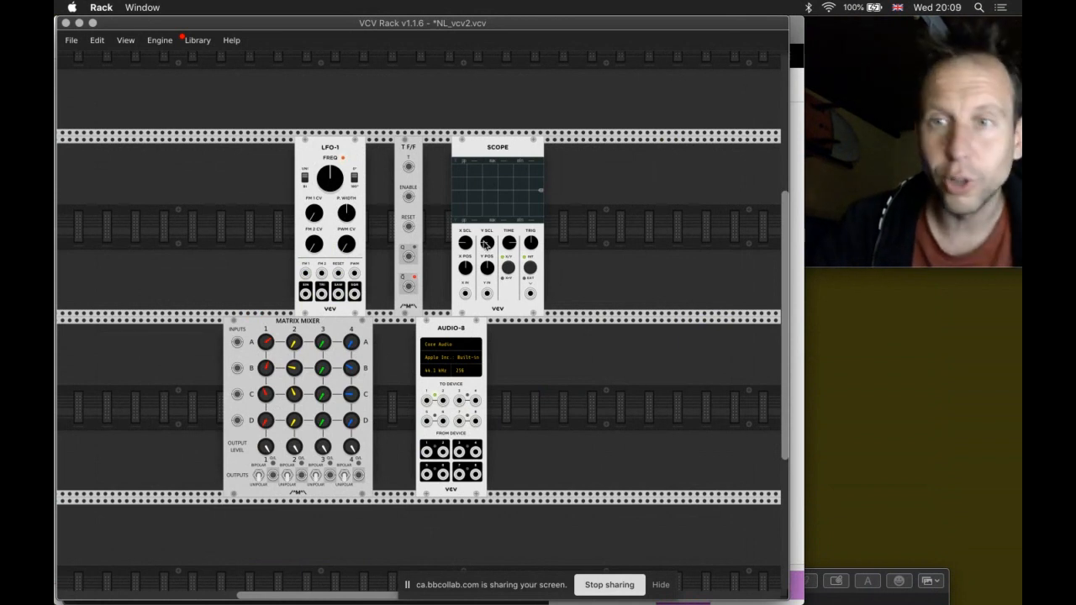
Step: Patch the LFO-1's square output into the Scope's X input and raise the LFO frequency
{"action": "left_click_drag", "start_coordinate": [354, 296], "coordinate": [465, 293]}
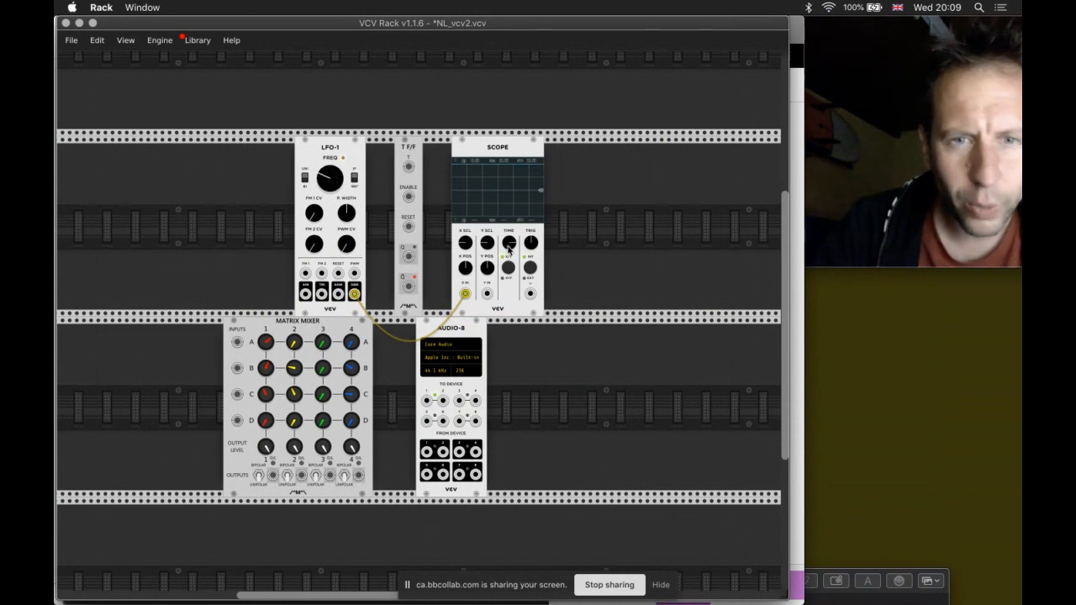
{"action": "left_click_drag", "start_coordinate": [330, 179], "coordinate": [329, 179]}
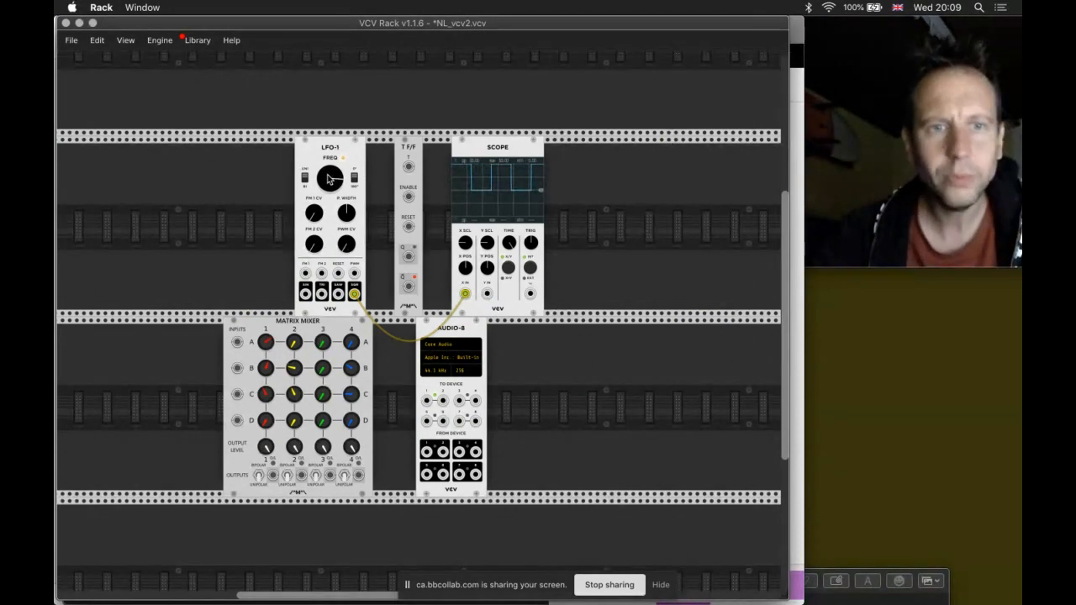
Step: Patch the LFO-1's square output into the flip-flop's T input and its Q output into the Scope's Y input, then lower the Y trace
{"action": "left_click_drag", "start_coordinate": [355, 293], "coordinate": [408, 168]}
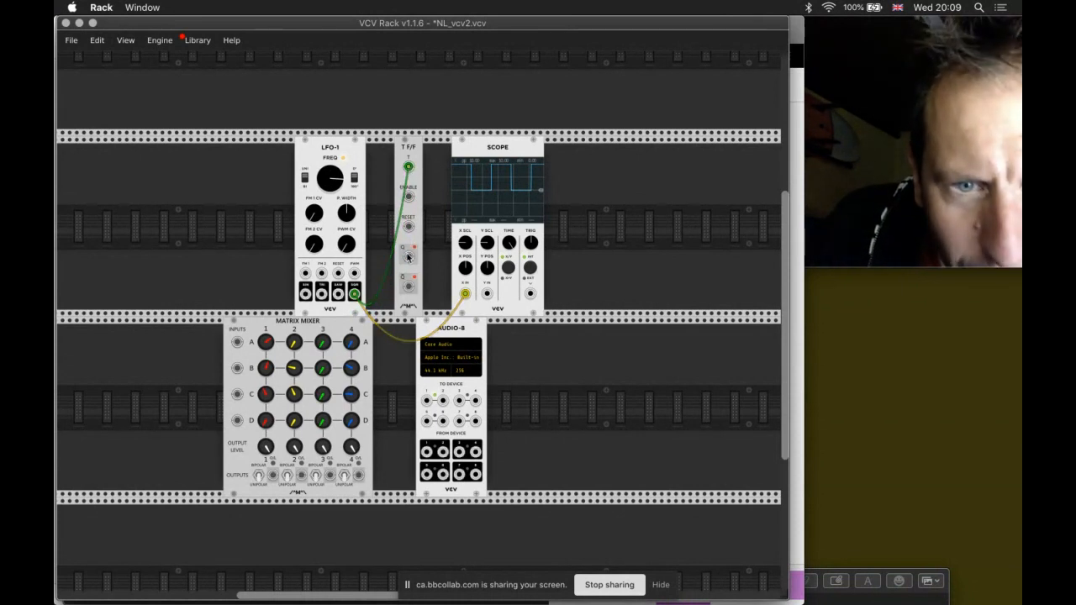
{"action": "mouse_move", "coordinate": [408, 257]}
{"action": "left_mouse_down"}
{"action": "mouse_move", "coordinate": [475, 312]}
{"action": "mouse_move", "coordinate": [488, 294]}
{"action": "left_mouse_up"}
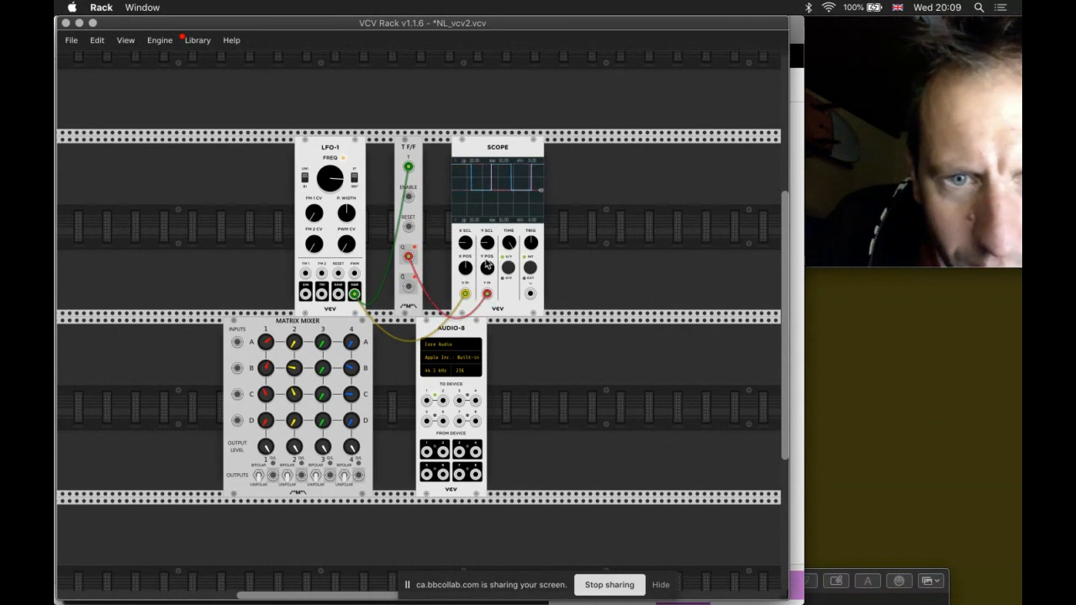
{"action": "left_click_drag", "start_coordinate": [487, 265], "coordinate": [510, 242]}
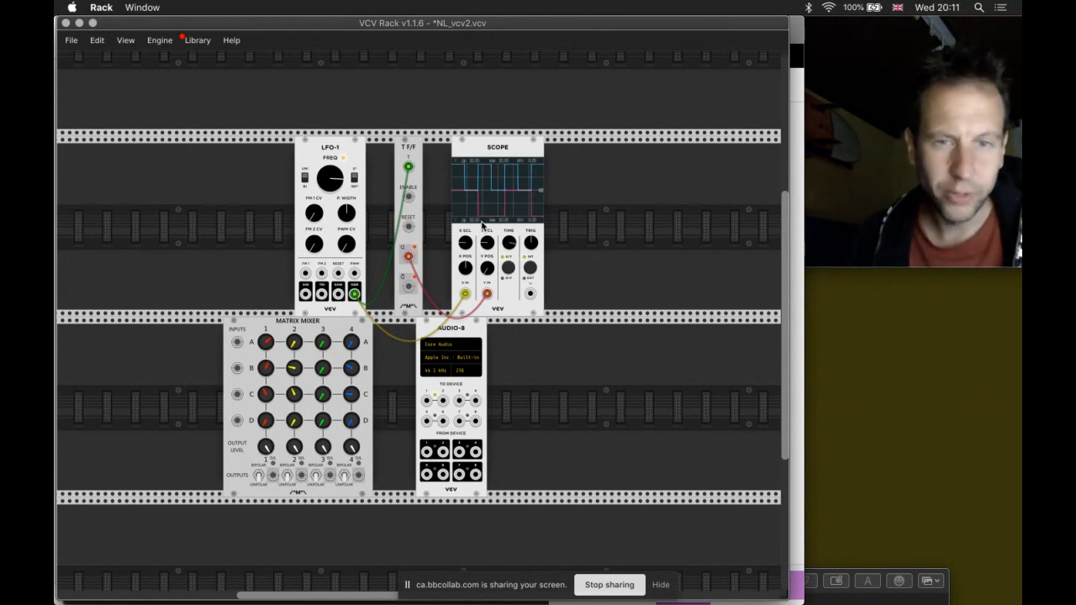
{"action": "left_click_drag", "start_coordinate": [492, 153], "coordinate": [487, 197]}
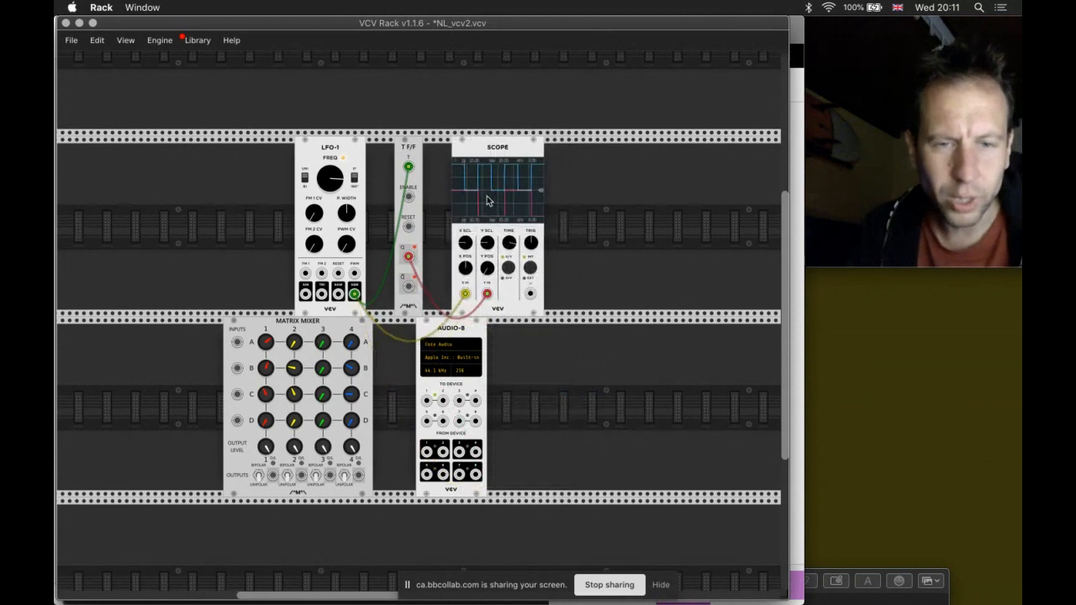
Step: Add a second Scope next to the Audio-8 and patch the Audio-8's first From Device output into its X input
{"action": "right_click", "coordinate": [518, 382]}
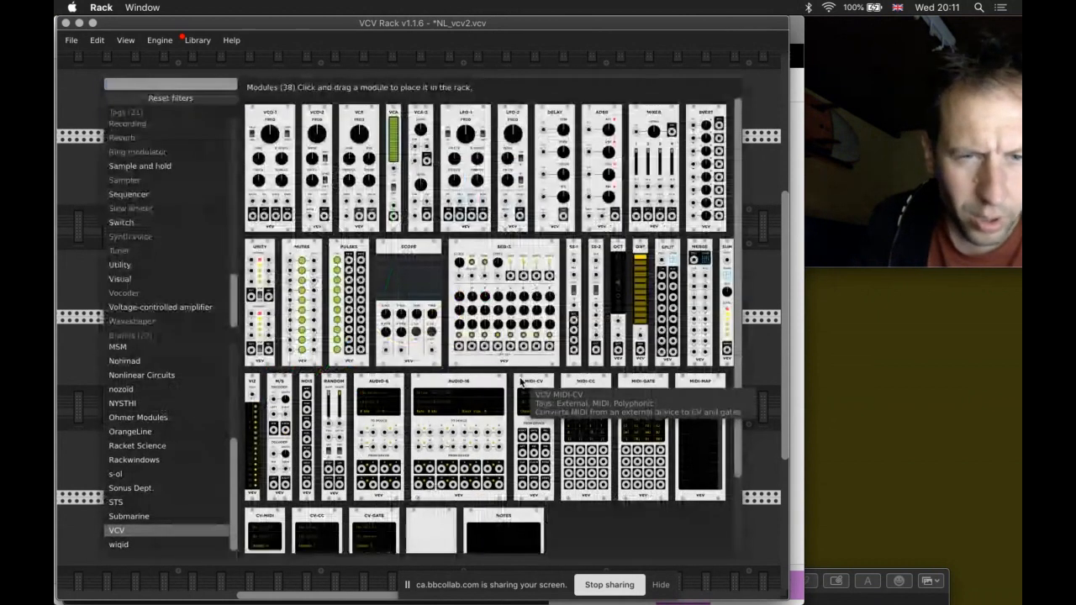
{"action": "left_click", "coordinate": [400, 273]}
{"action": "left_click_drag", "start_coordinate": [426, 451], "coordinate": [500, 475]}
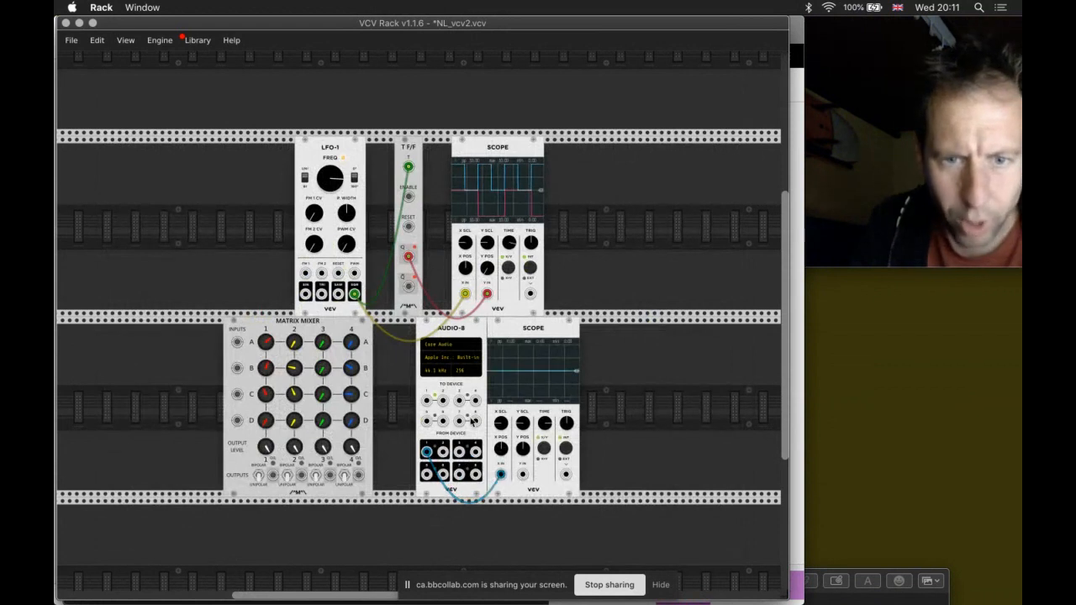
Step: Examine the Audio-8's driver and audio device options without changing the selected device
{"action": "left_click", "coordinate": [467, 361]}
{"action": "left_click", "coordinate": [444, 361]}
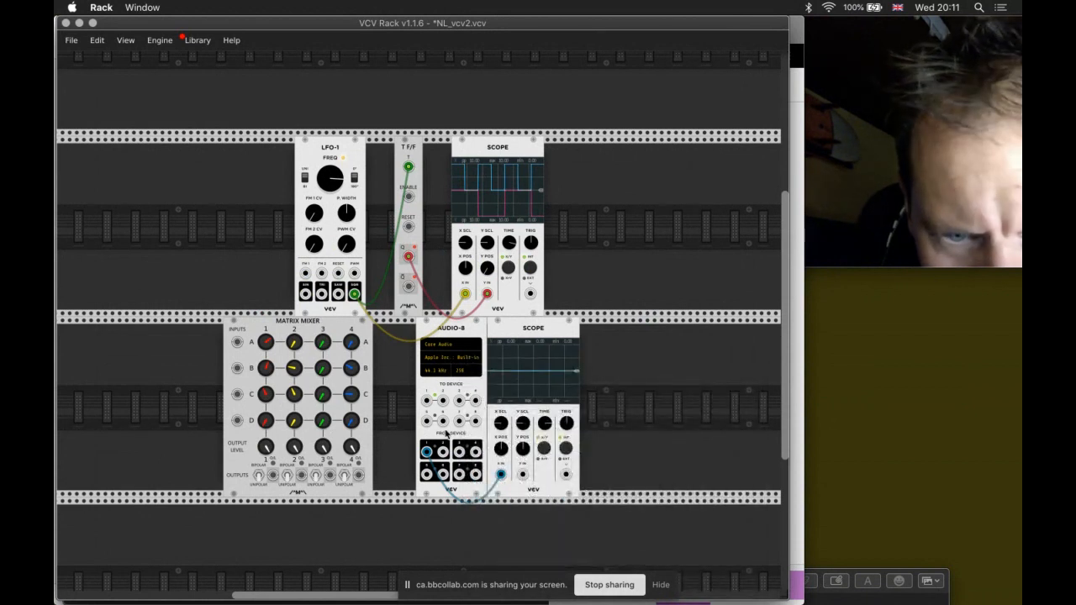
{"action": "left_click", "coordinate": [440, 346]}
{"action": "left_click", "coordinate": [418, 385]}
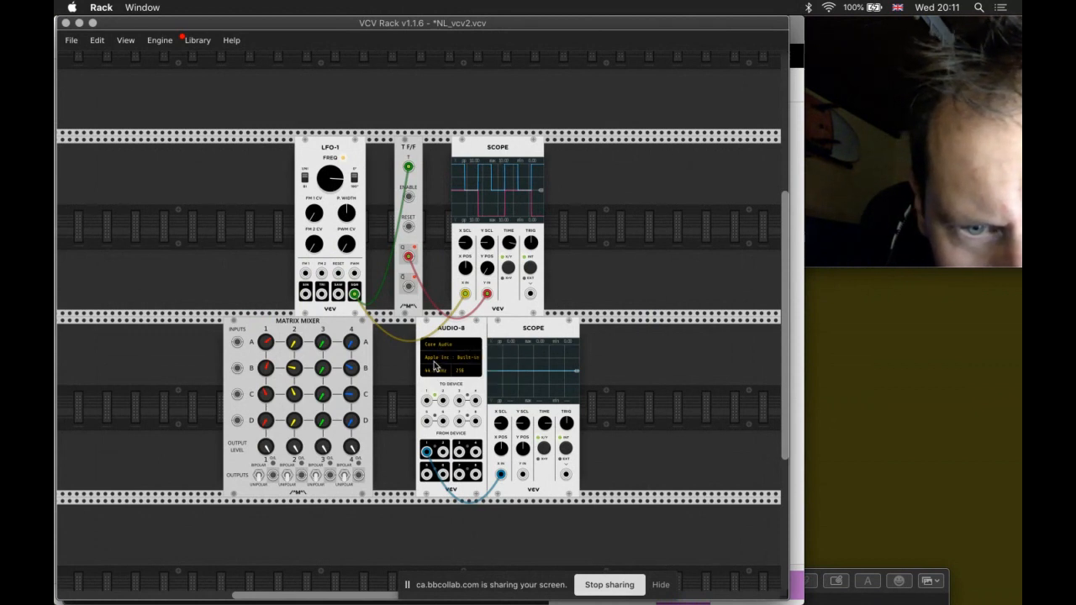
{"action": "left_click", "coordinate": [434, 362]}
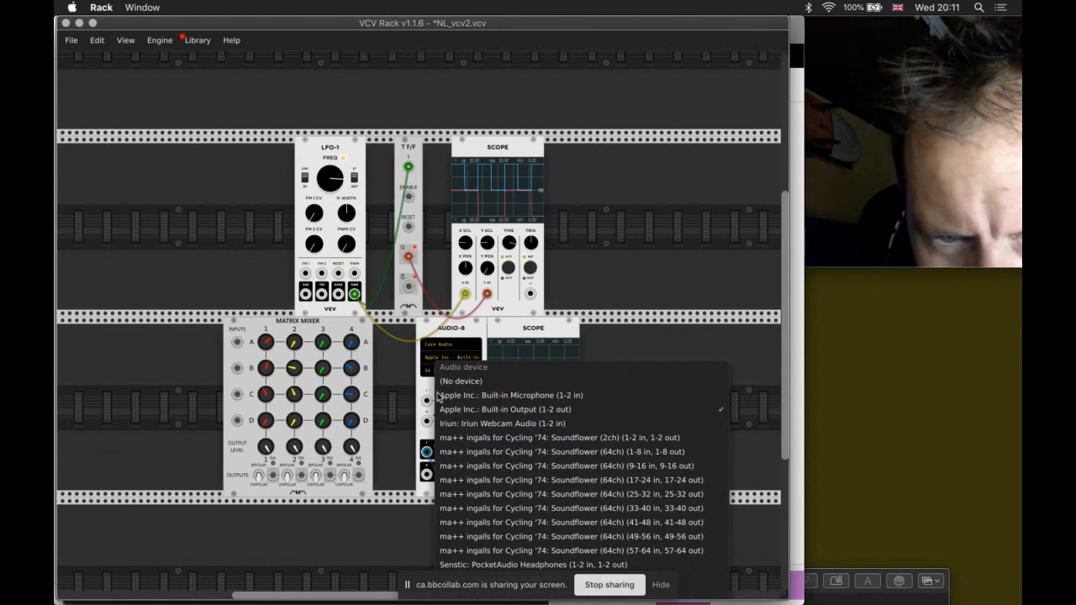
{"action": "left_click", "coordinate": [731, 224]}
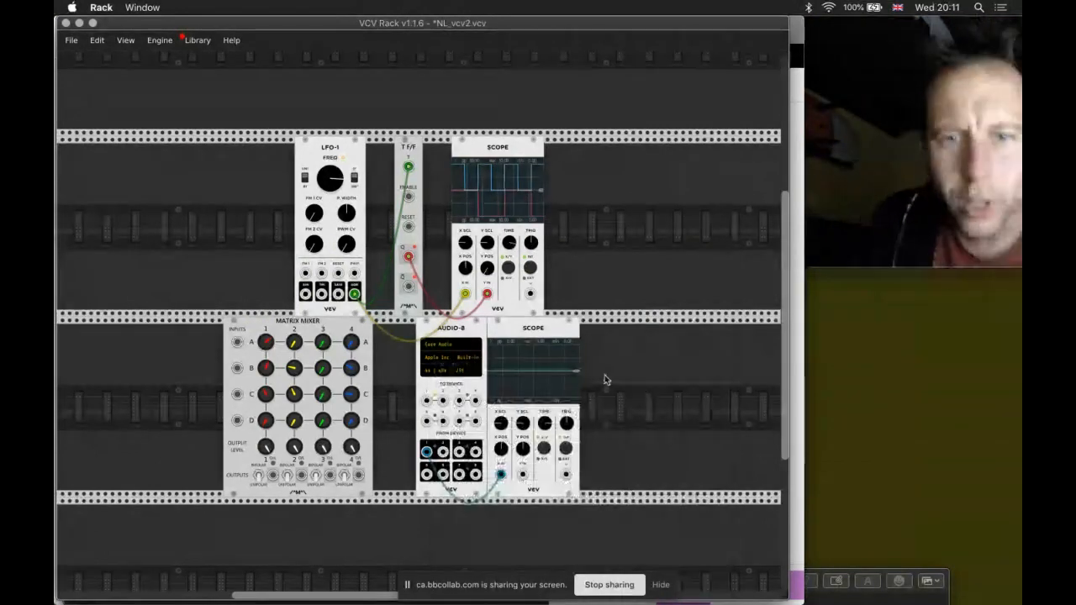
Step: Add a second Audio-8 module in the lower row, on the far side of the new Scope
{"action": "right_click", "coordinate": [641, 357]}
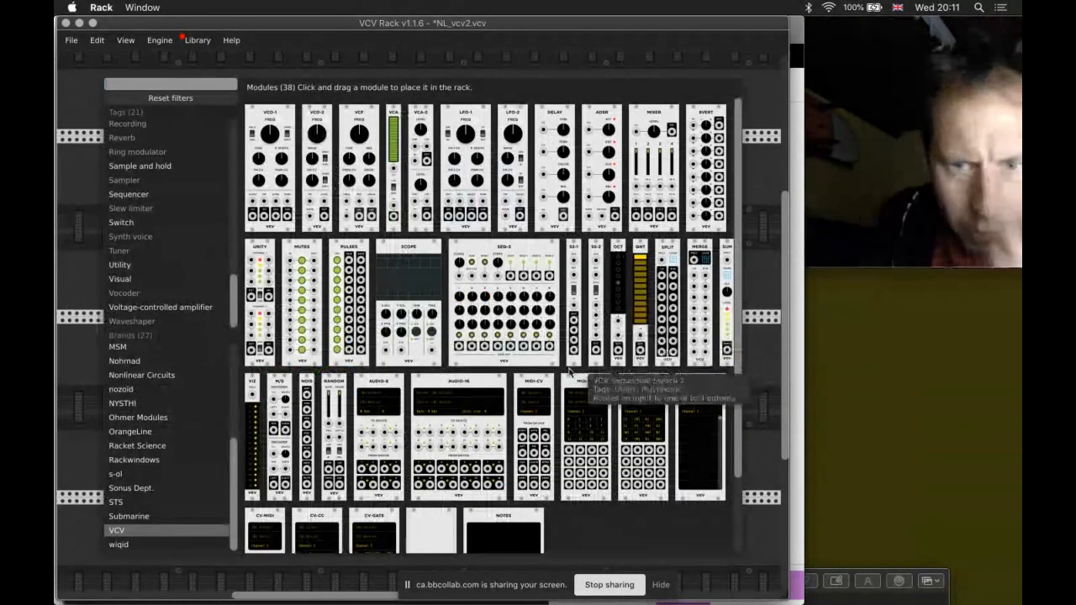
{"action": "scroll", "coordinate": [477, 369], "scroll_direction": "down", "scroll_amount": 3}
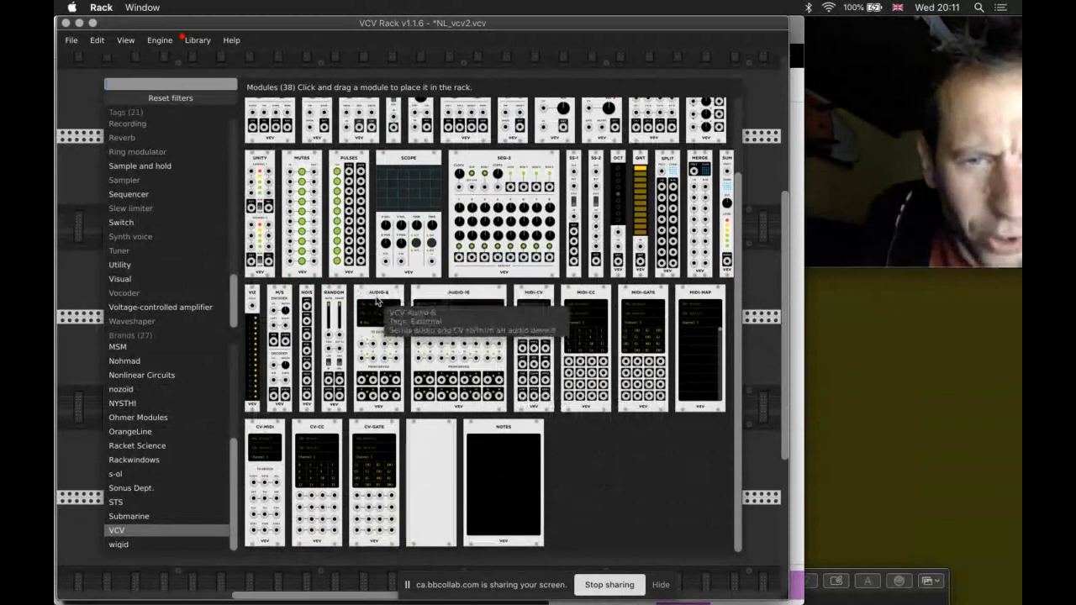
{"action": "key", "text": "Escape"}
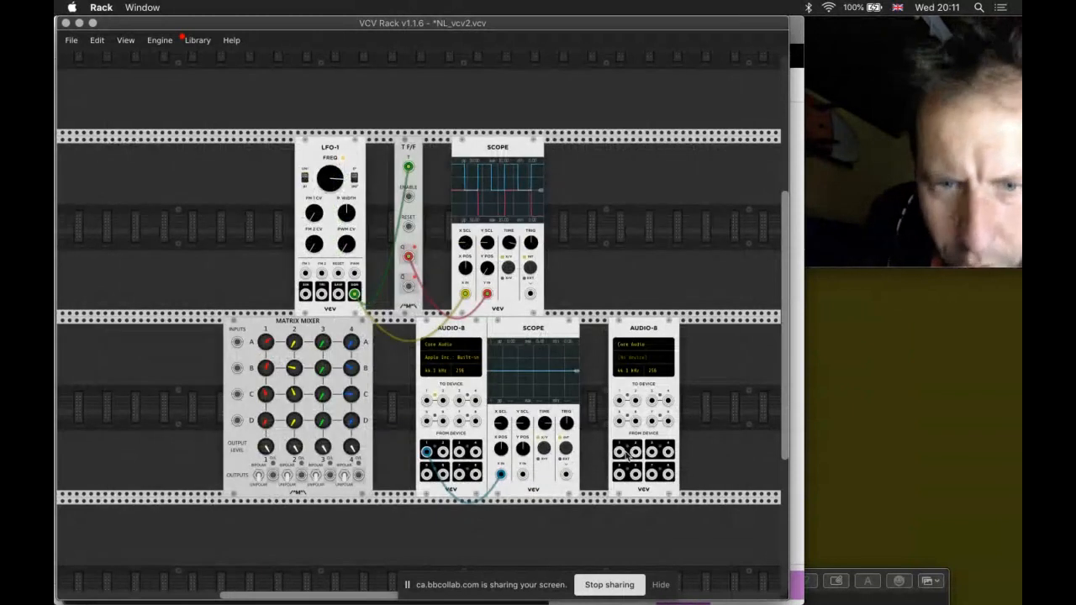
Step: Patch the second Audio-8's first From Device output into the lower Scope's Y input and set its device to Built-in Microphone (1-2 in)
{"action": "left_click_drag", "start_coordinate": [619, 452], "coordinate": [520, 474]}
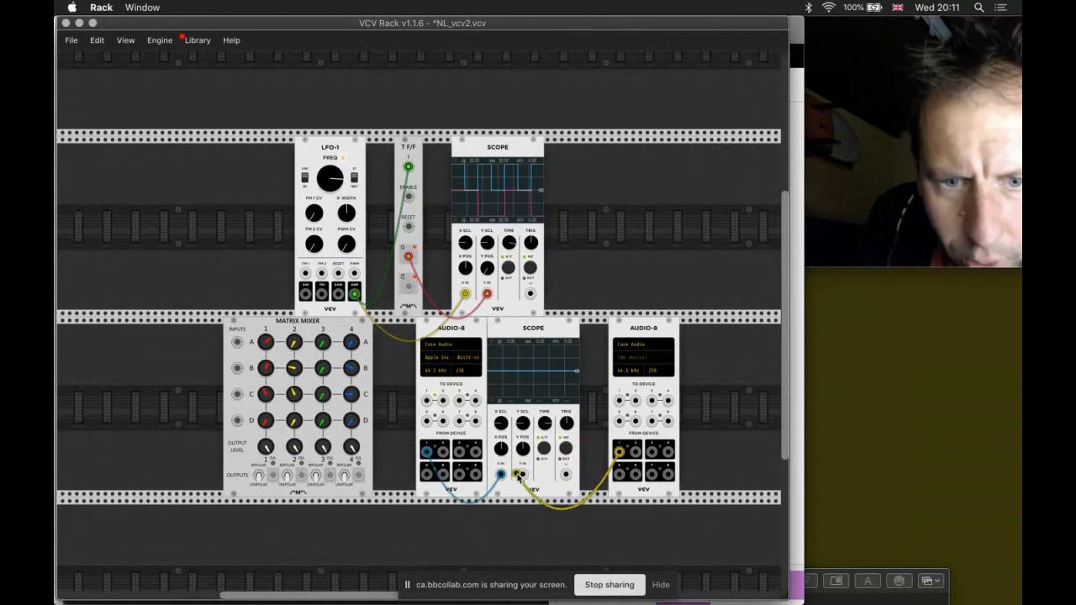
{"action": "left_click", "coordinate": [636, 362]}
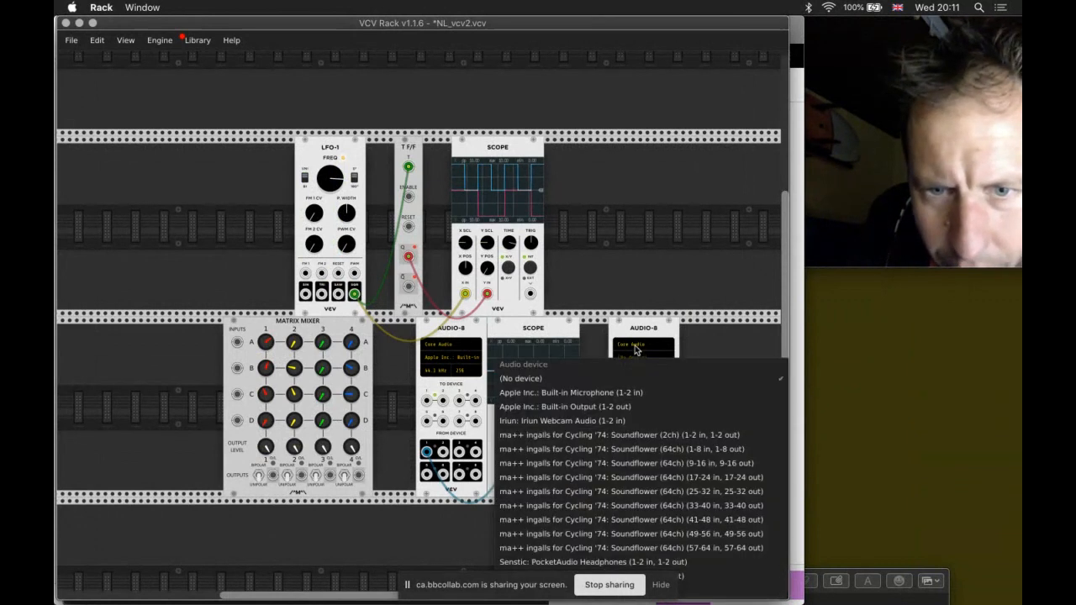
{"action": "left_click", "coordinate": [620, 393]}
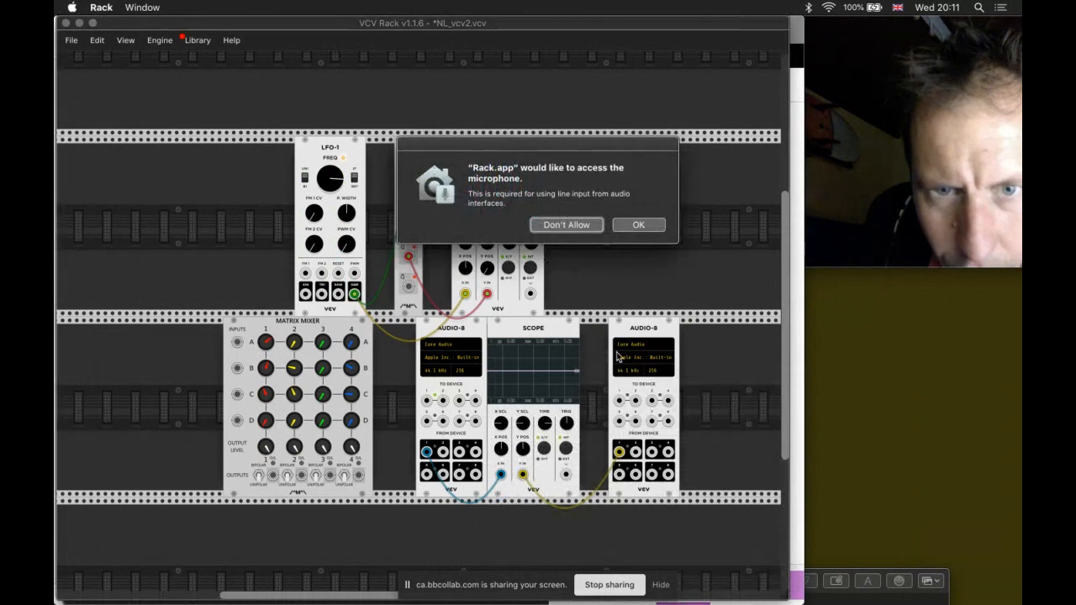
Step: Allow Rack to access the microphone
{"action": "left_click", "coordinate": [636, 225]}
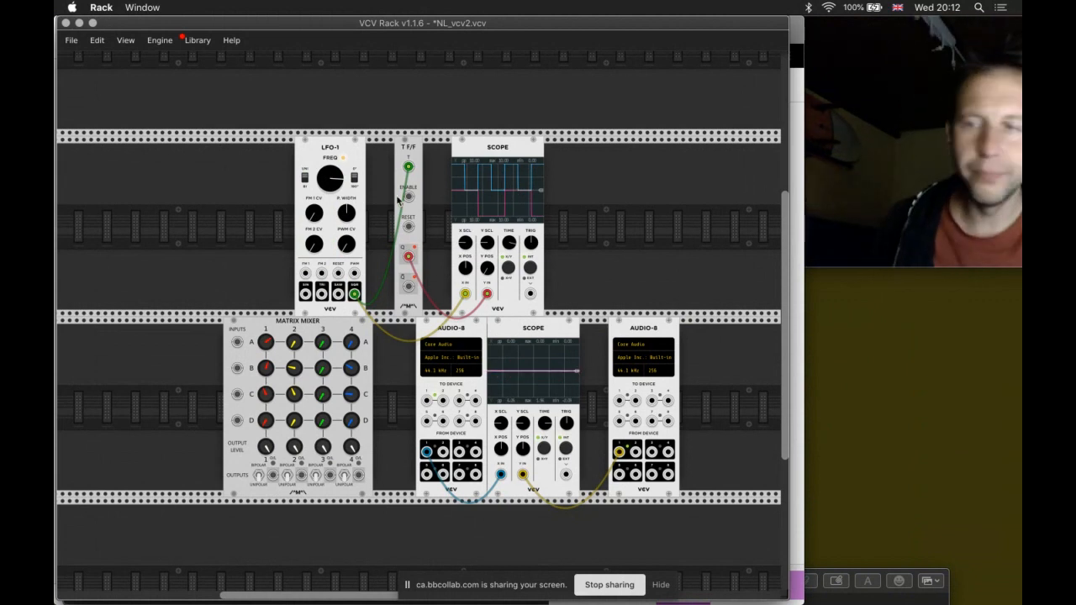
Step: Switch to the Collaborate session in Chrome, move the screen-sharing notice clear of the side panel, and check the chat and attendee list
{"action": "key", "text": "super+Tab"}
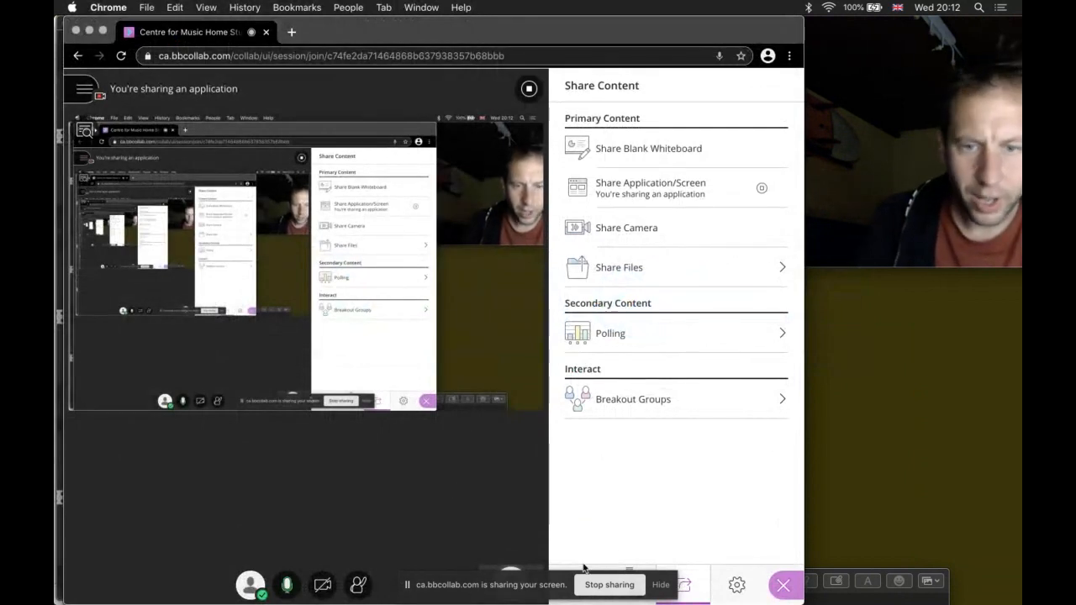
{"action": "left_click_drag", "start_coordinate": [437, 582], "coordinate": [543, 531]}
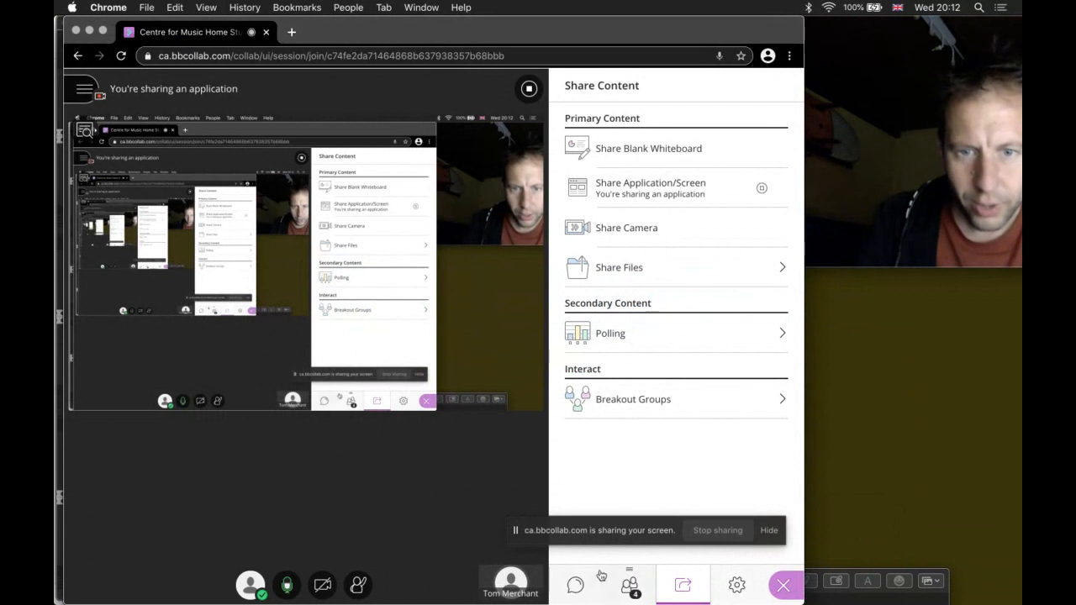
{"action": "left_click", "coordinate": [576, 582]}
{"action": "left_click_drag", "start_coordinate": [672, 530], "coordinate": [441, 532]}
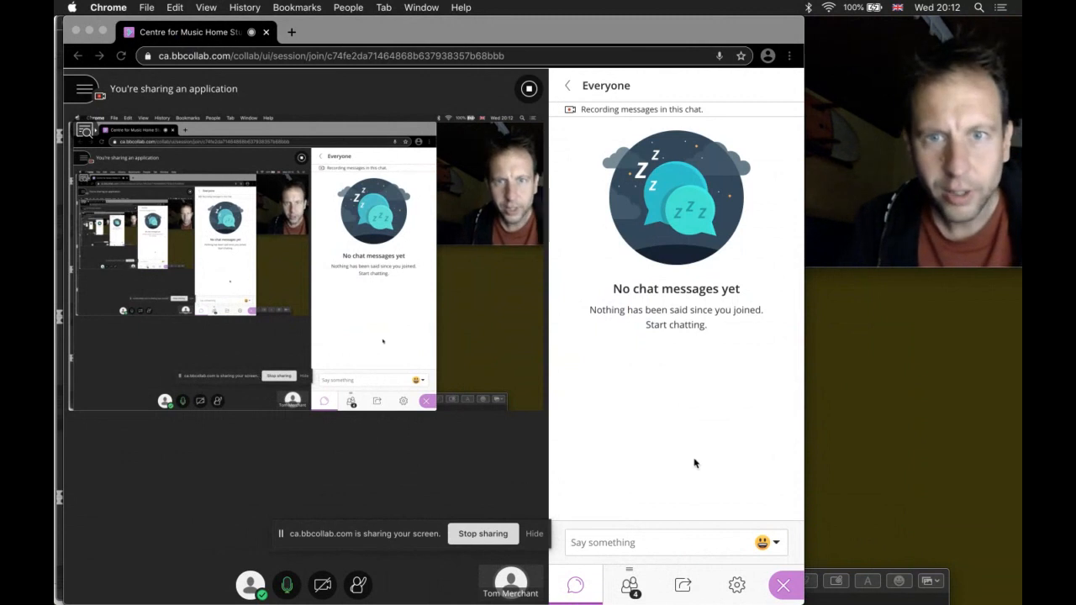
{"action": "left_click", "coordinate": [630, 582]}
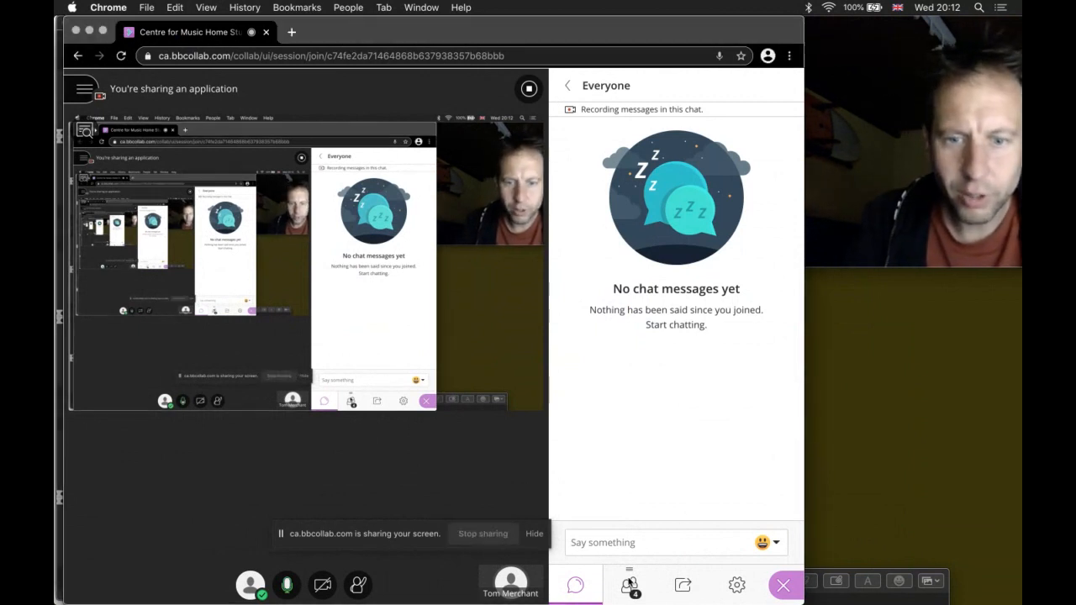
{"action": "left_click", "coordinate": [630, 582]}
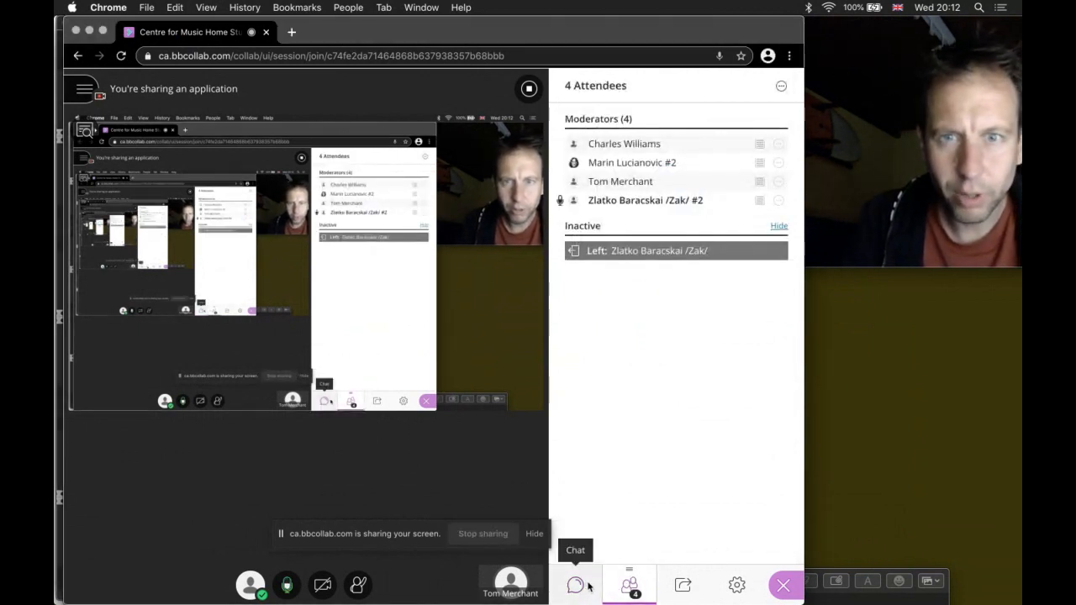
{"action": "left_click", "coordinate": [588, 586]}
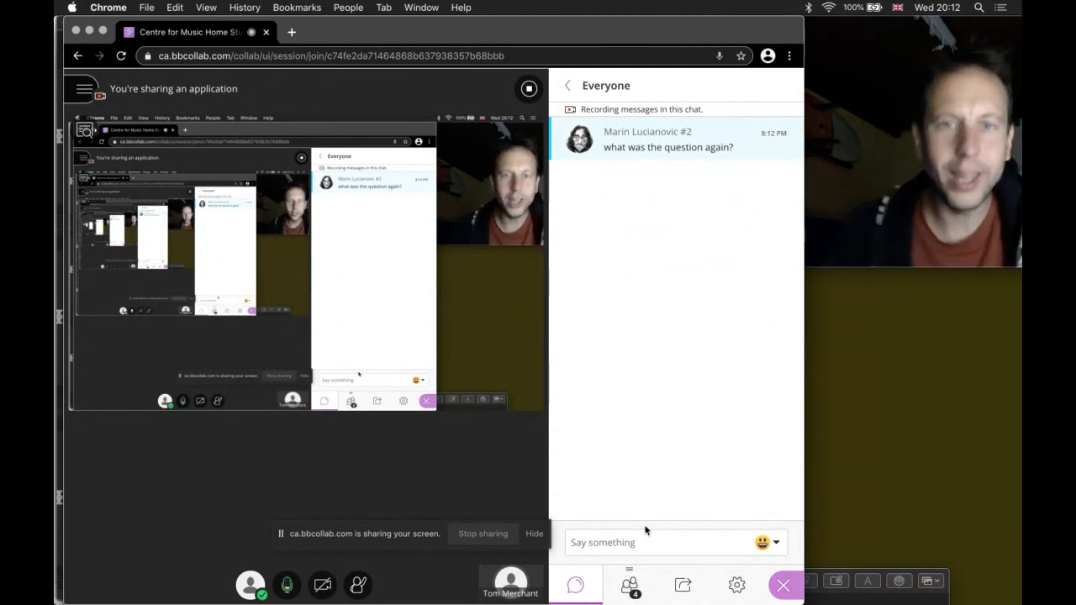
Step: View the flip-flop patch in VCV Rack again, and switch back to Chrome to read the replies in the session chat
{"action": "key", "text": "super+Tab"}
{"action": "left_click", "coordinate": [367, 307]}
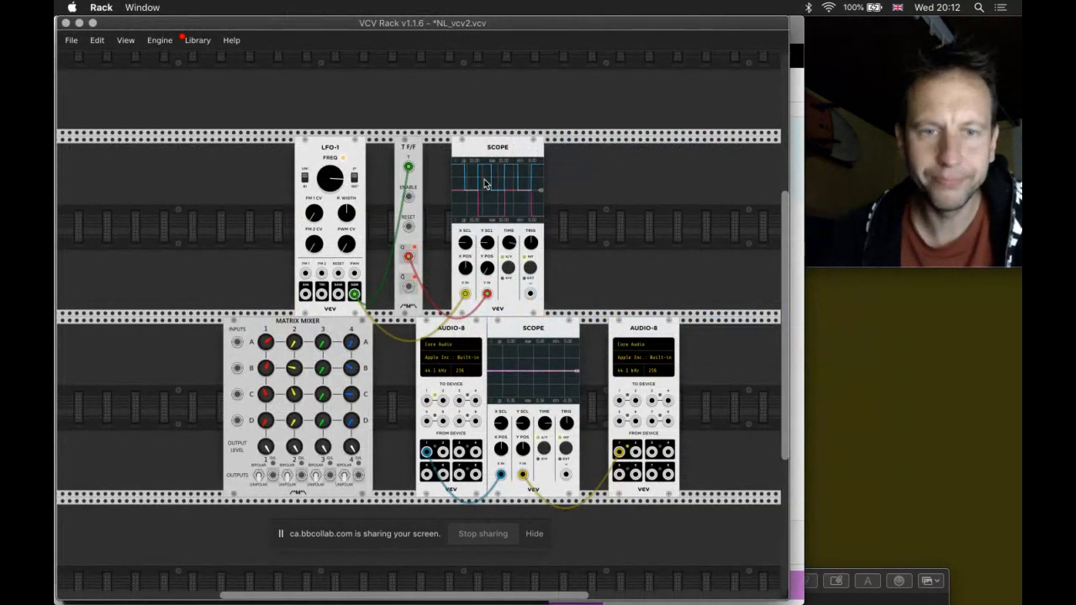
{"action": "key", "text": "super+Tab"}
{"action": "left_click", "coordinate": [368, 300]}
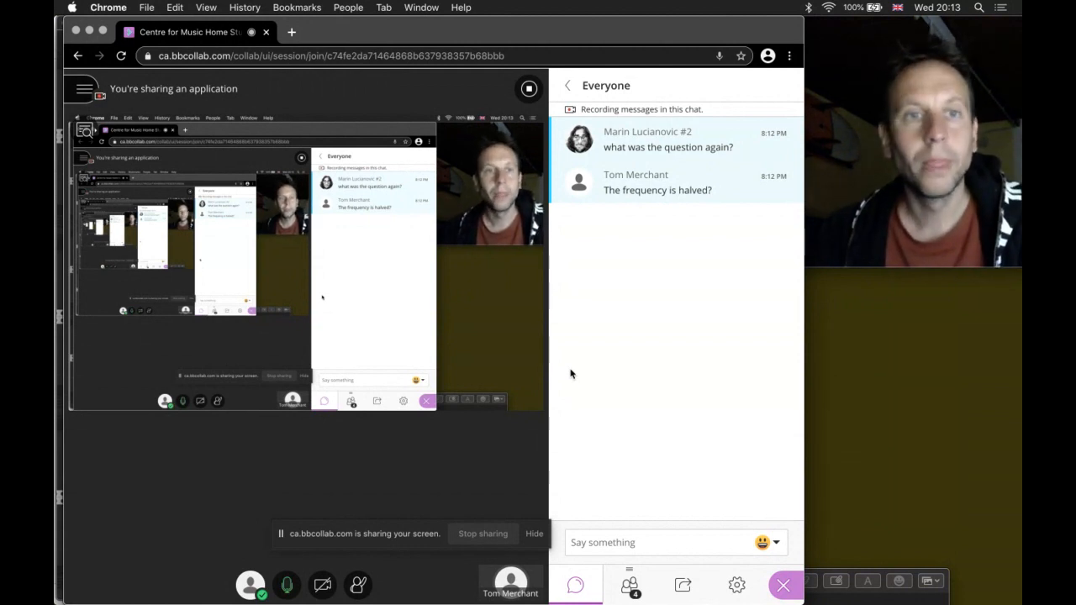
Step: Switch to VCV Rack and delete the LFO-1 module from the upper row
{"action": "key", "text": "super+Tab"}
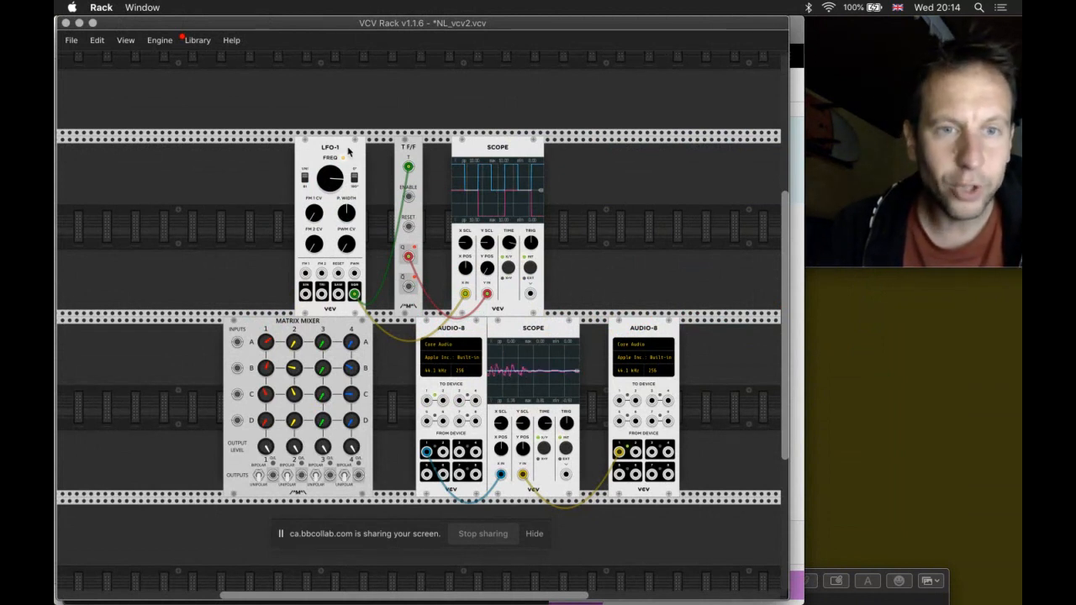
{"action": "key", "text": "Delete"}
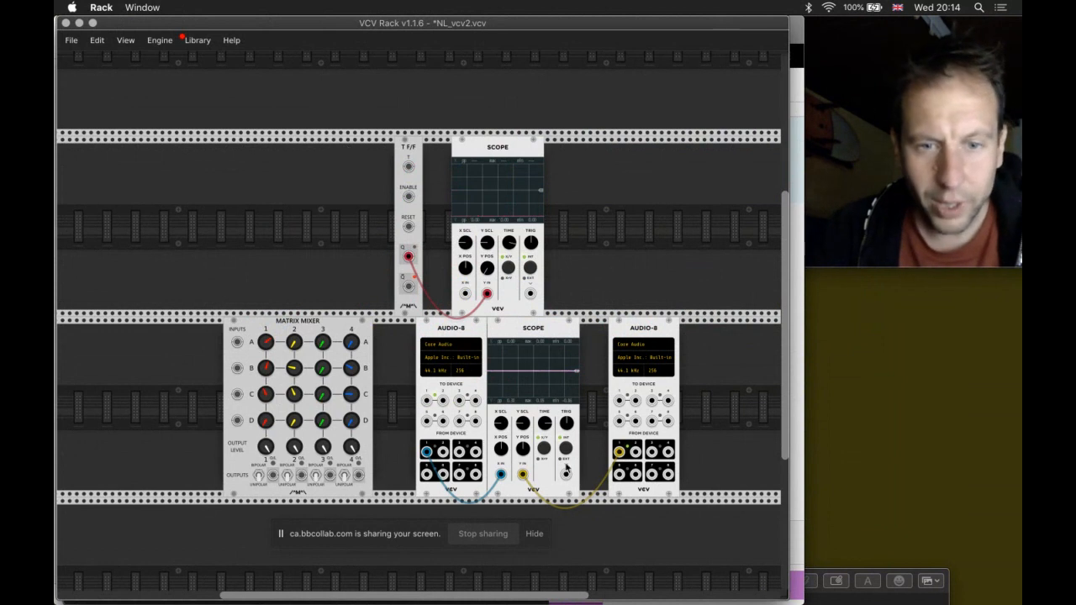
Step: Move the microphone cable from the lower Scope's Y input to the T F/F's T input, and unplug the cable at that Scope's X input
{"action": "left_click_drag", "start_coordinate": [522, 476], "coordinate": [409, 166]}
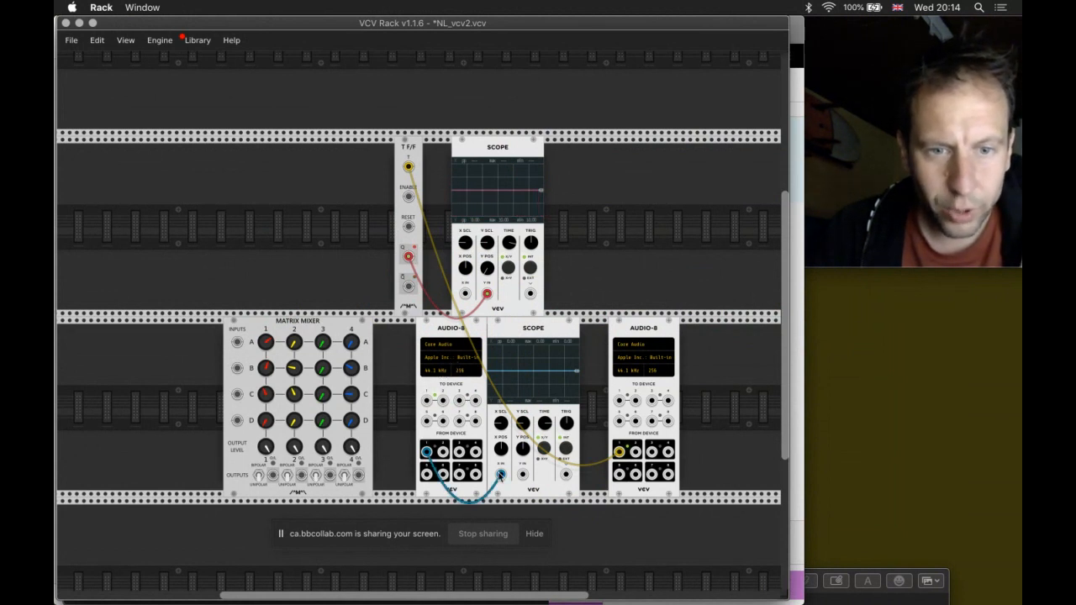
{"action": "right_click", "coordinate": [500, 475]}
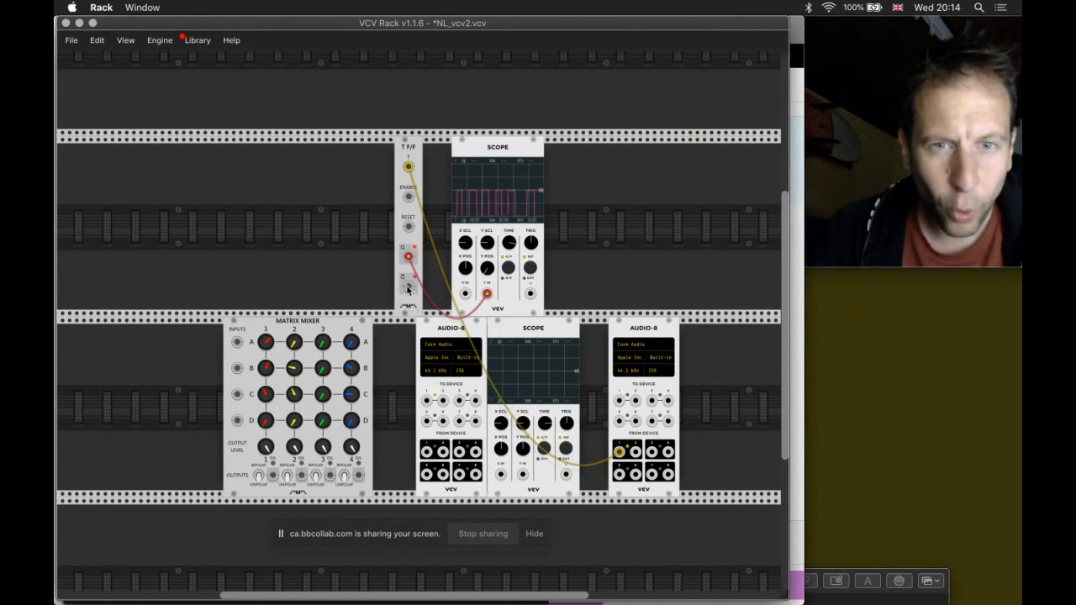
{"action": "mouse_move", "coordinate": [408, 287]}
{"action": "left_mouse_down"}
{"action": "mouse_move", "coordinate": [418, 420]}
{"action": "mouse_move", "coordinate": [426, 400]}
{"action": "left_mouse_up"}
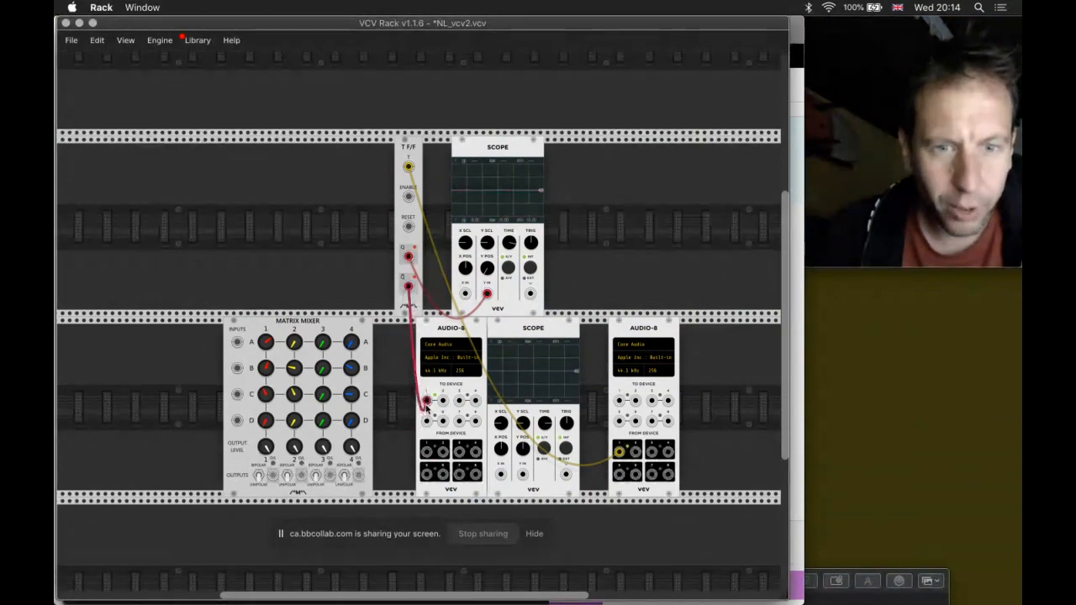
{"action": "right_click", "coordinate": [409, 287]}
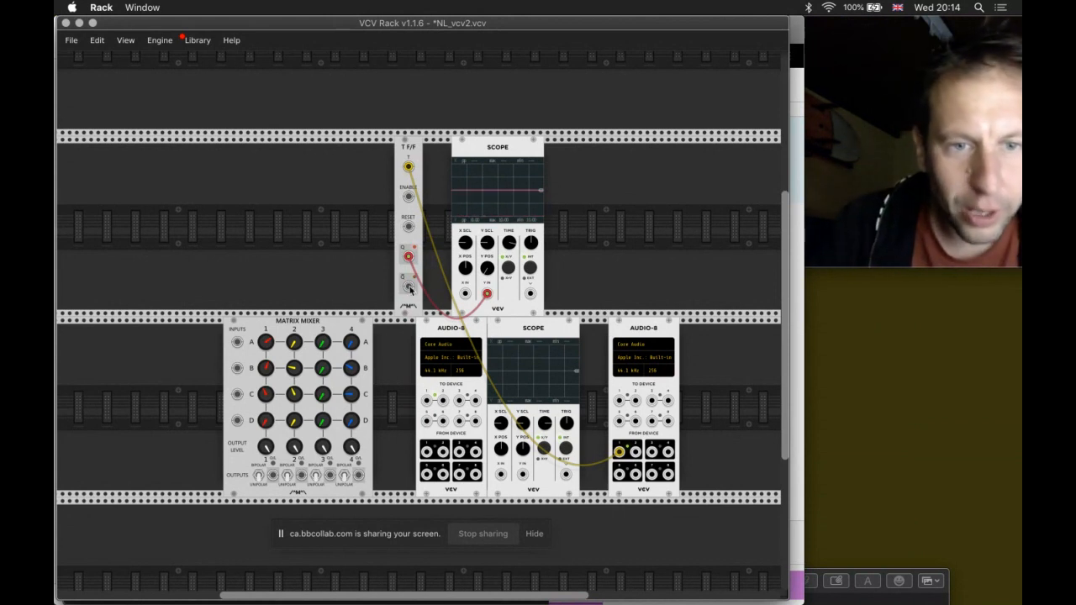
{"action": "left_click_drag", "start_coordinate": [408, 289], "coordinate": [243, 336]}
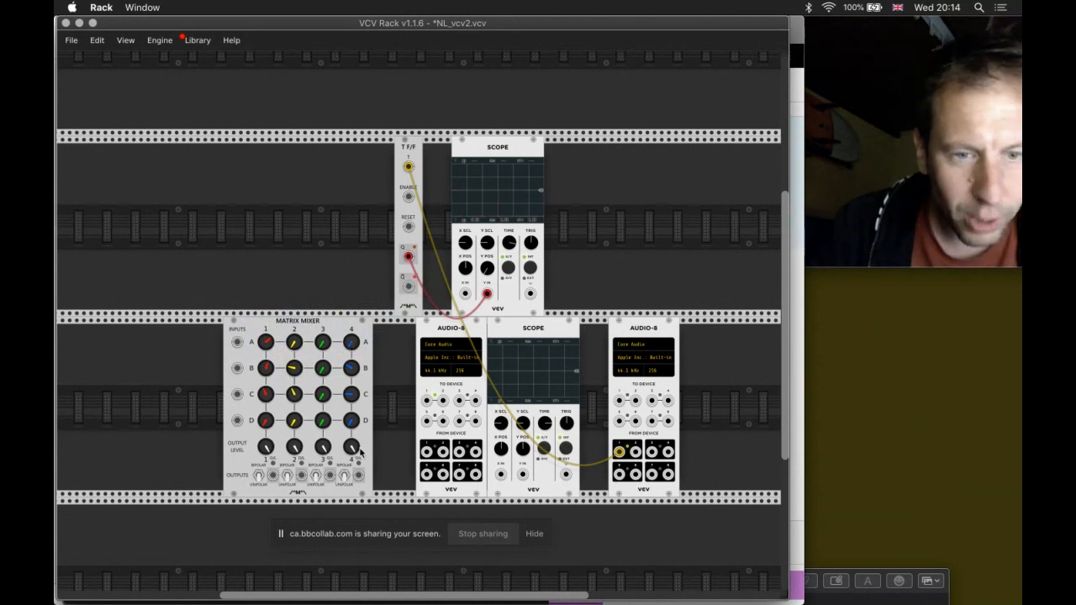
Step: Patch Matrix Mixer output 4 into the first Audio-8's To Device 1 input, and the T F/F's Q output into the mixer's input A
{"action": "left_click_drag", "start_coordinate": [359, 476], "coordinate": [426, 401]}
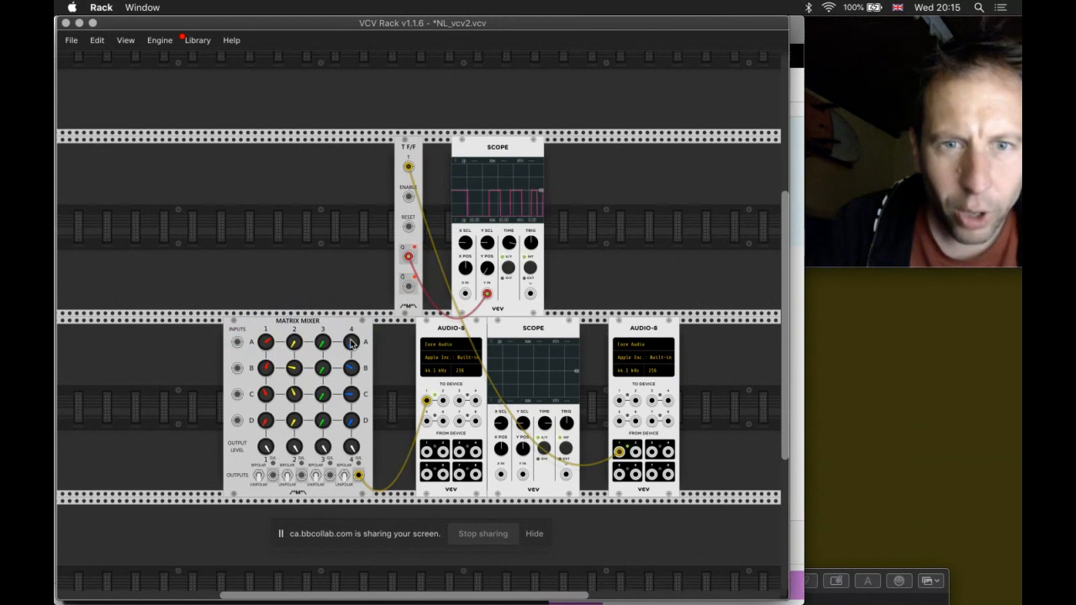
{"action": "left_click_drag", "start_coordinate": [351, 340], "coordinate": [351, 337]}
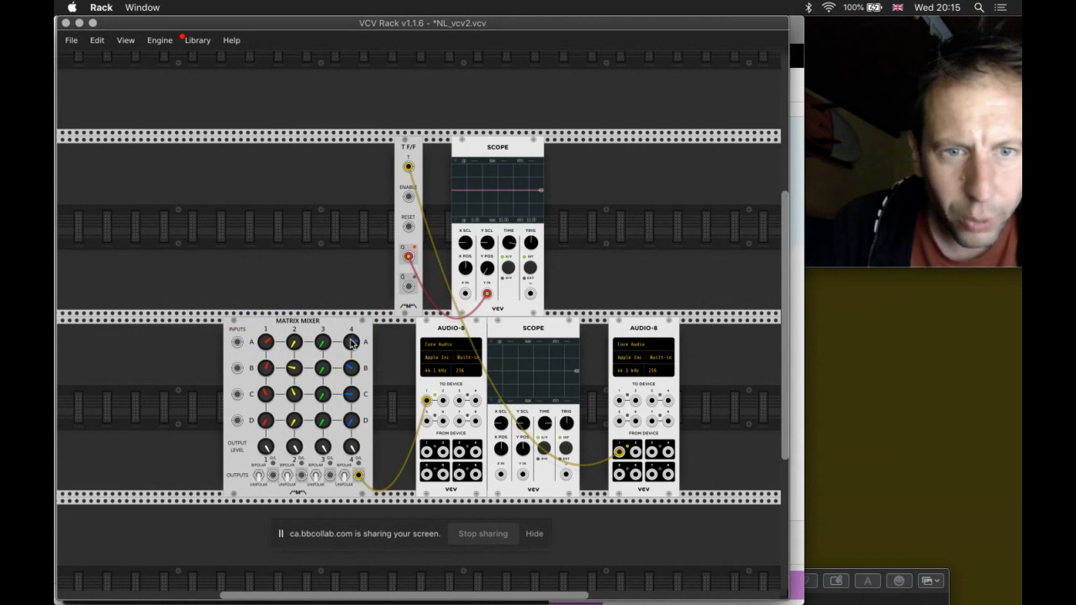
{"action": "key", "text": "XF86AudioRaiseVolume"}
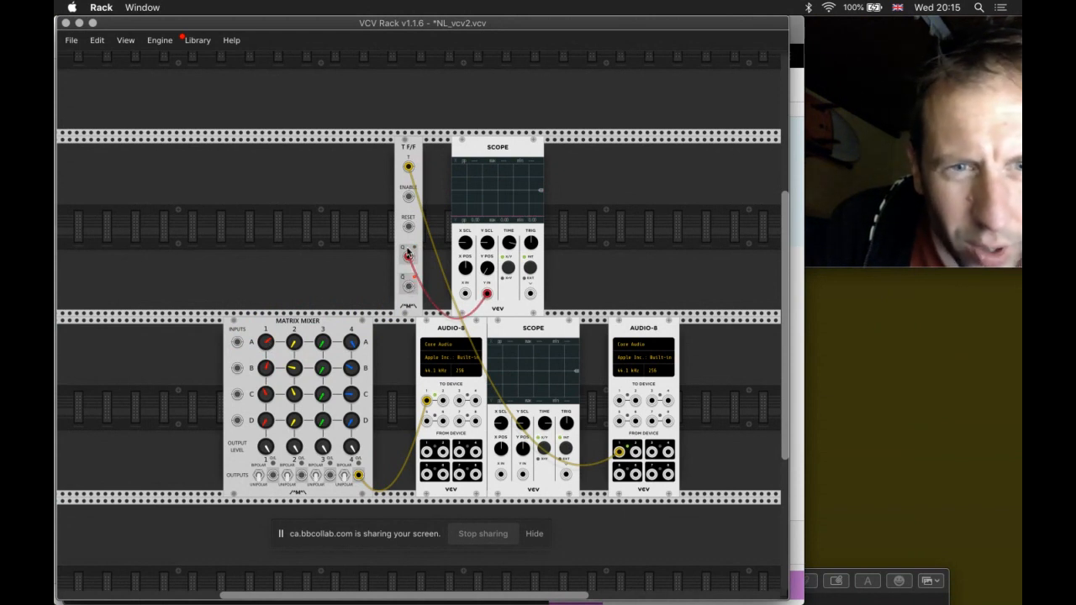
{"action": "left_click_drag", "start_coordinate": [409, 255], "coordinate": [406, 369]}
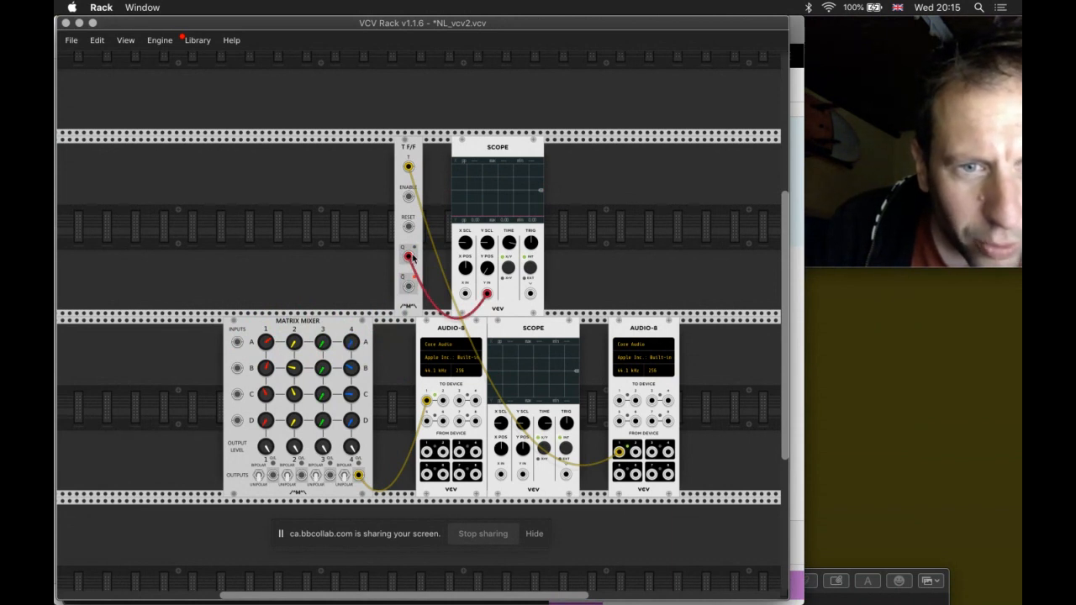
{"action": "left_click_drag", "start_coordinate": [409, 256], "coordinate": [236, 343]}
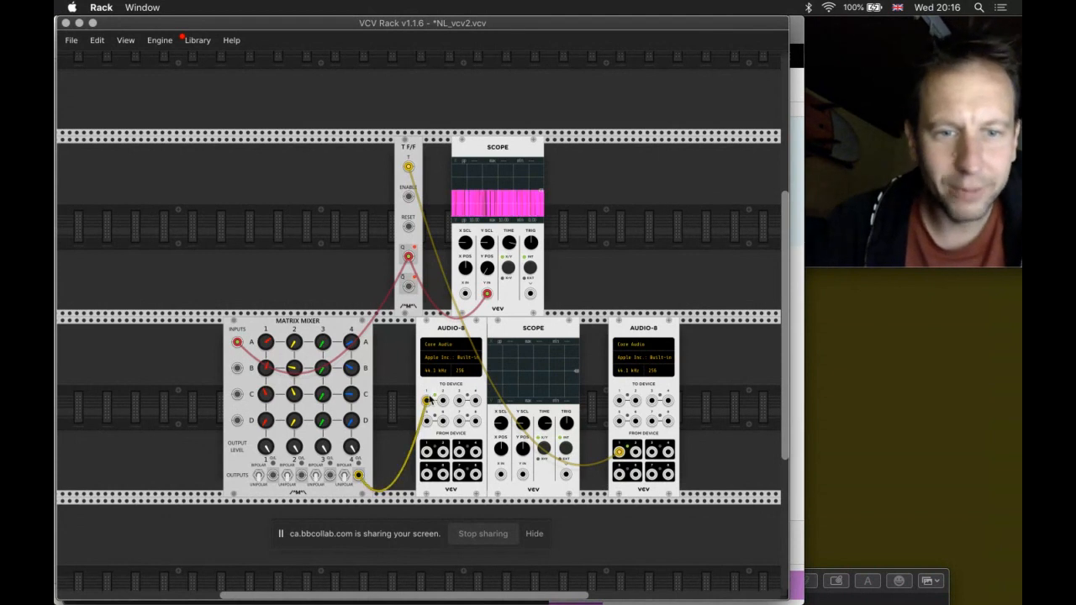
Step: Unplug the Matrix Mixer's cable from the first Audio-8's To Device 1 input
{"action": "right_click", "coordinate": [429, 400]}
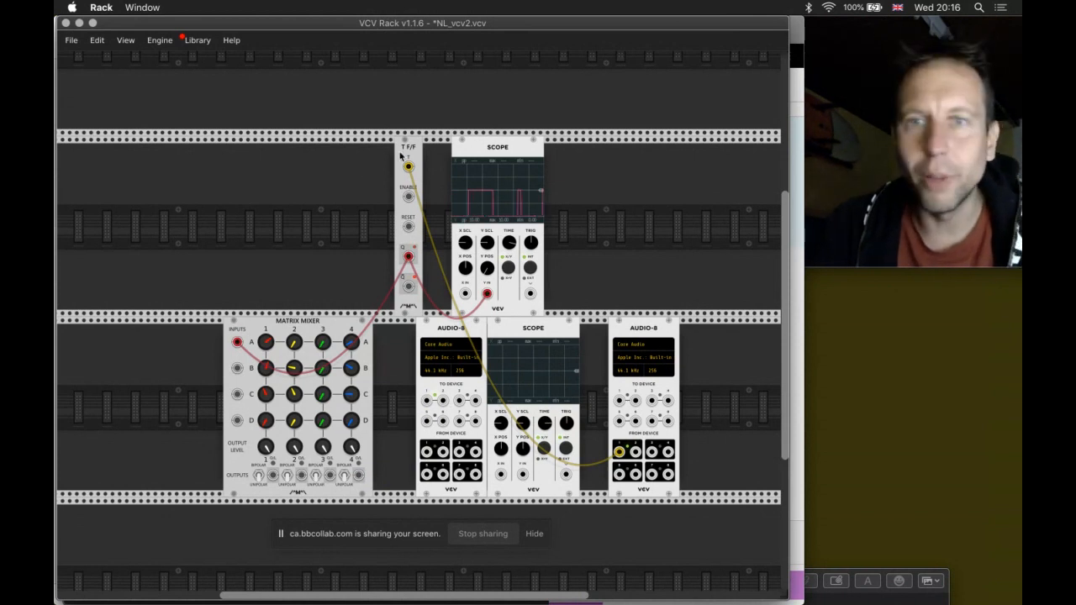
{"action": "key", "text": "super+Tab"}
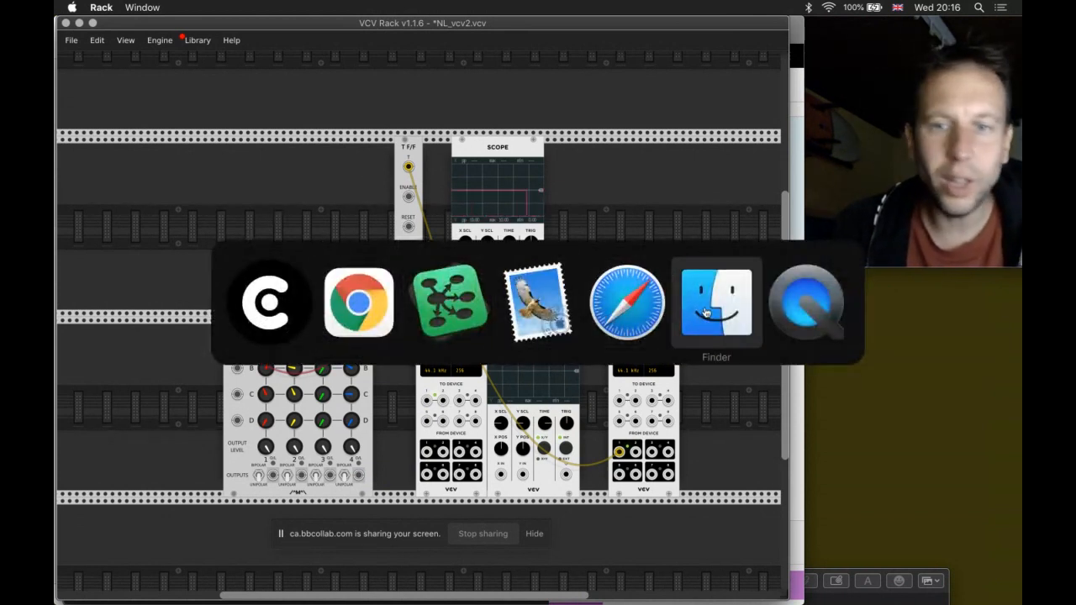
{"action": "left_click", "coordinate": [269, 302]}
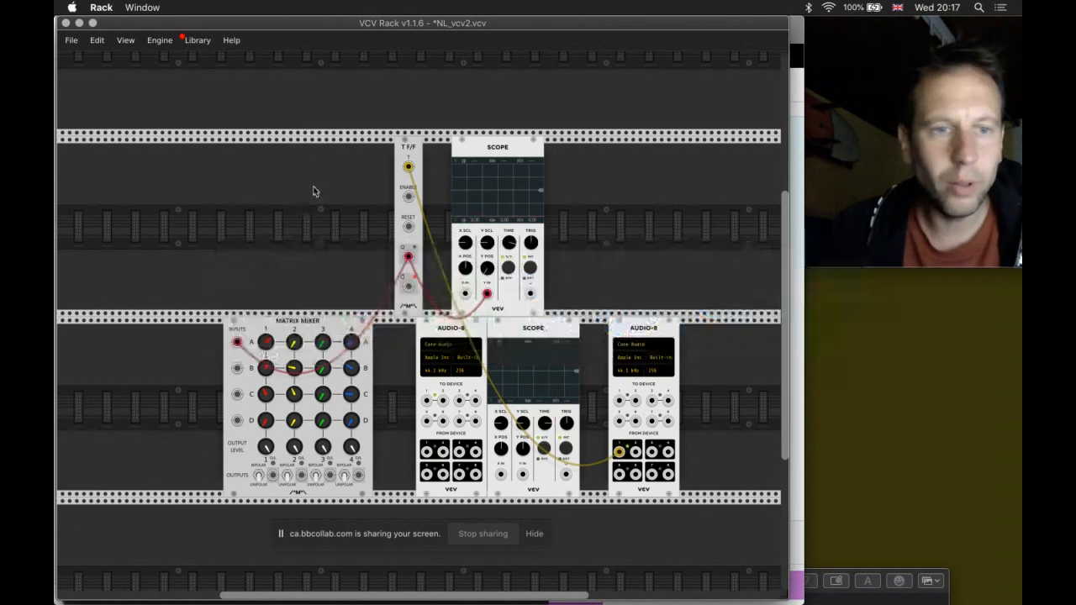
Step: Search the module library for "divid" without the brand filter and add the Count Modula VC Freq. Div module beside the T F/F
{"action": "right_click", "coordinate": [313, 191]}
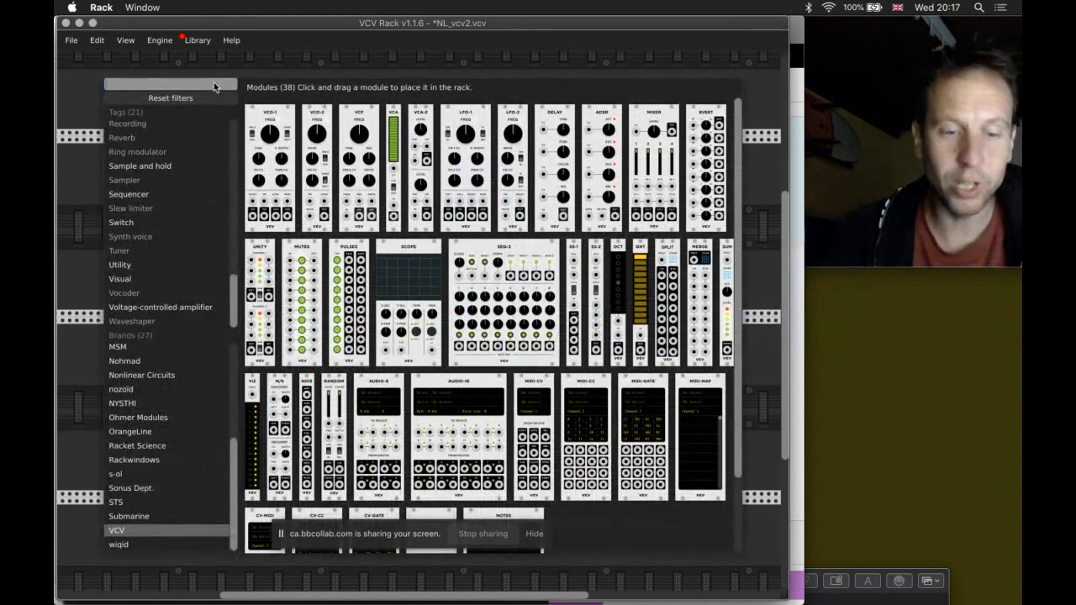
{"action": "type", "text": "divider"}
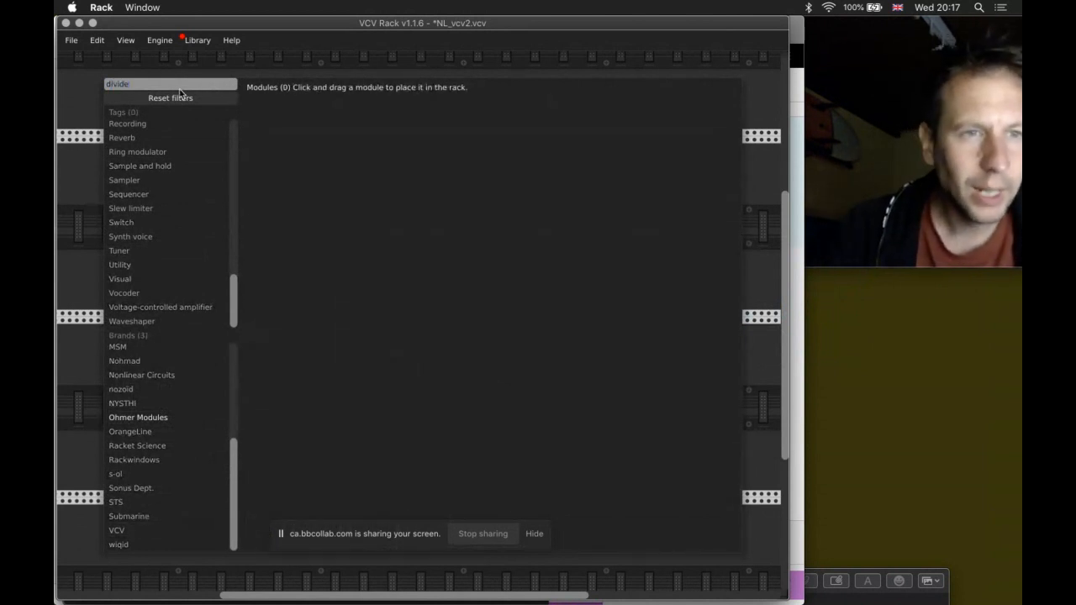
{"action": "left_click", "coordinate": [177, 97]}
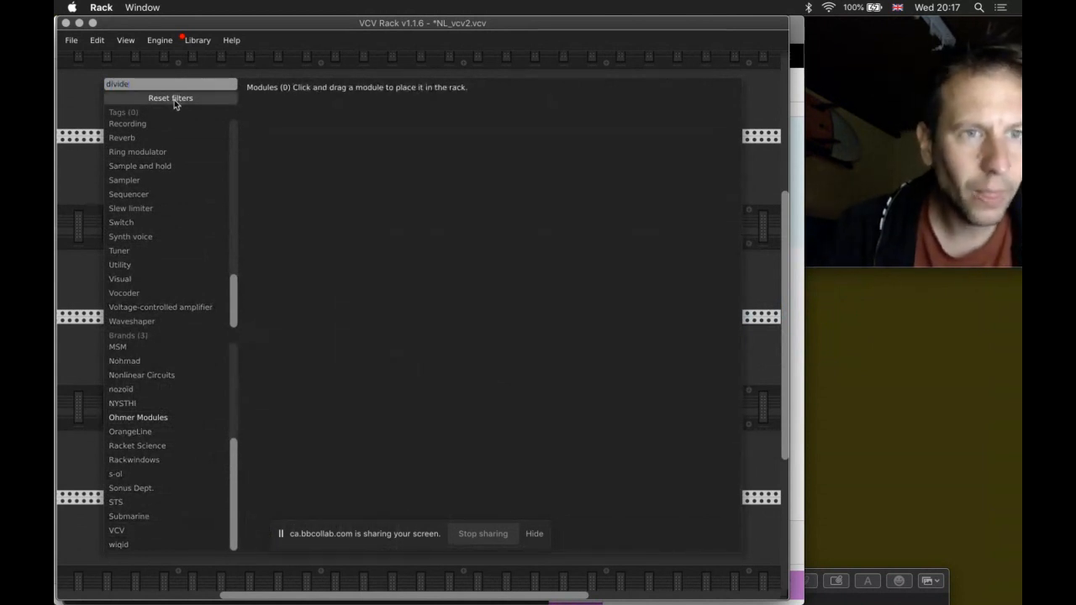
{"action": "type", "text": "divid"}
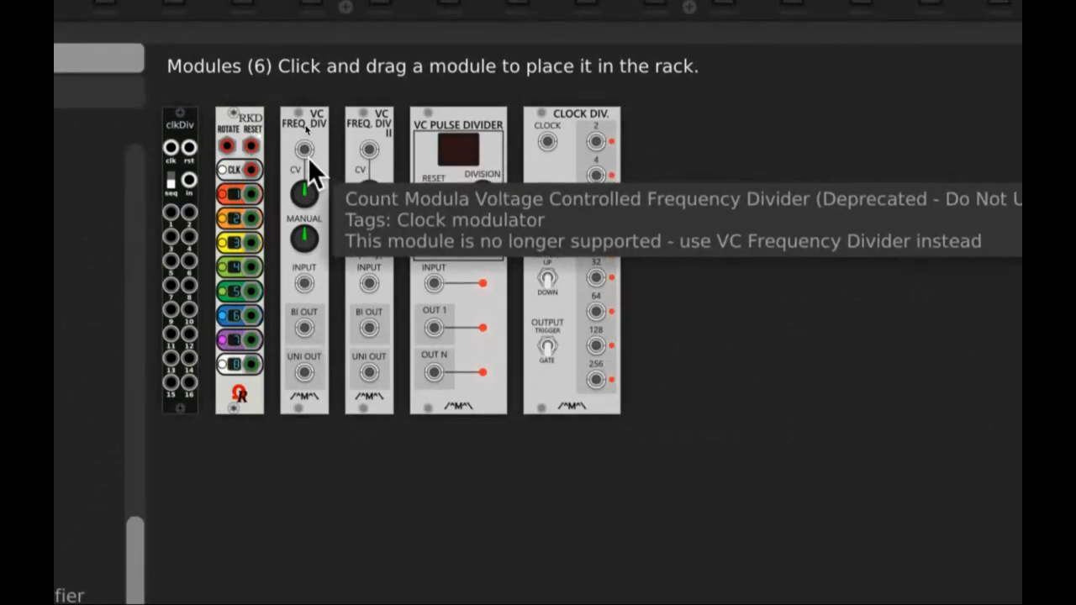
{"action": "left_click", "coordinate": [307, 142]}
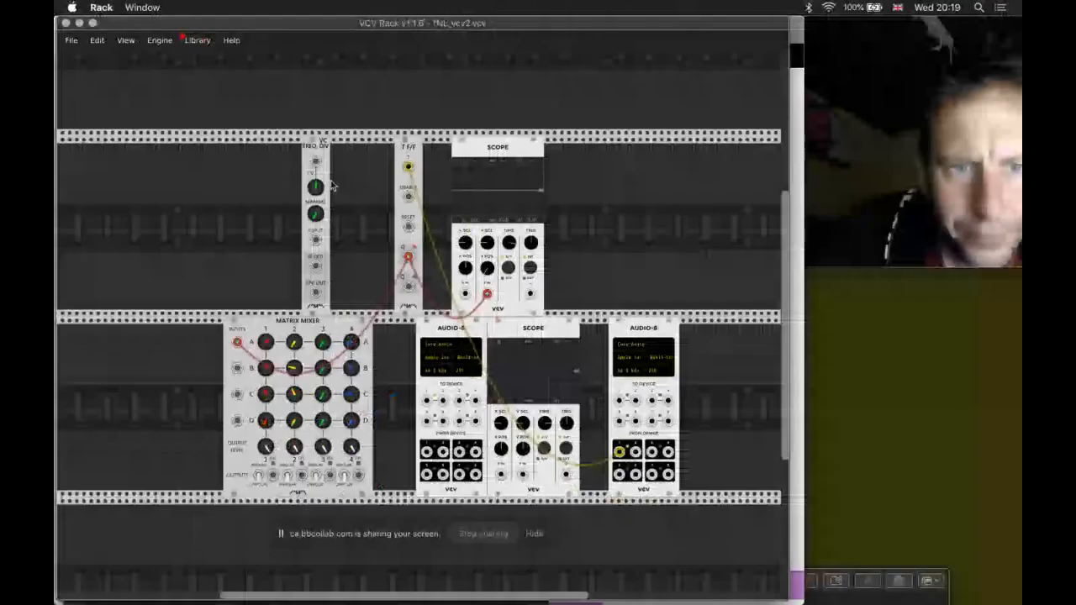
Step: Delete the T F/F and the lower Scope, and move the VC Freq. Div module closer to the upper Scope
{"action": "left_click_drag", "start_coordinate": [315, 161], "coordinate": [356, 165]}
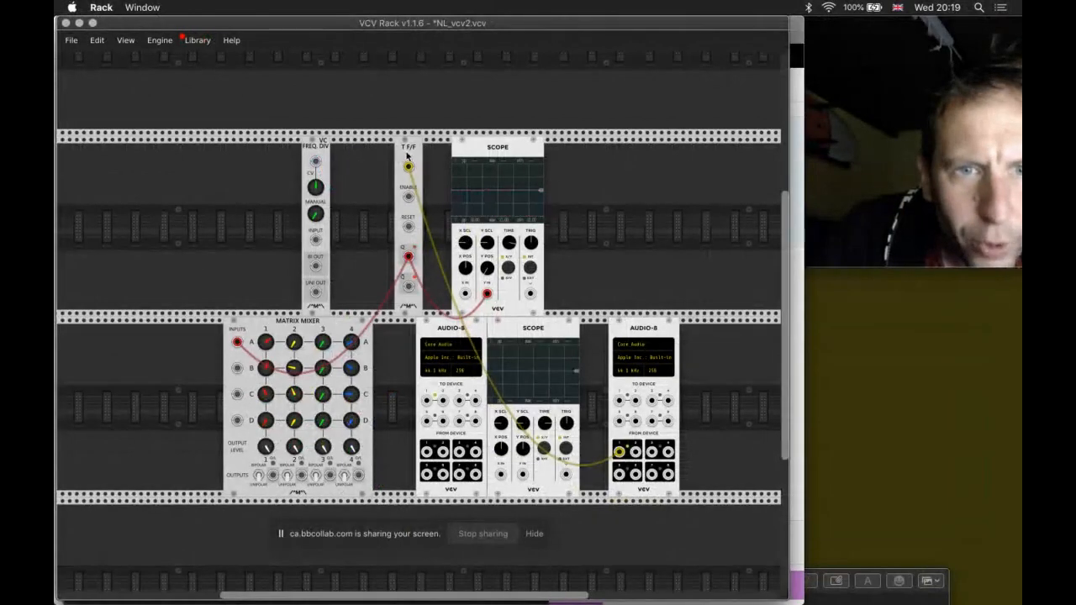
{"action": "key", "text": "Delete"}
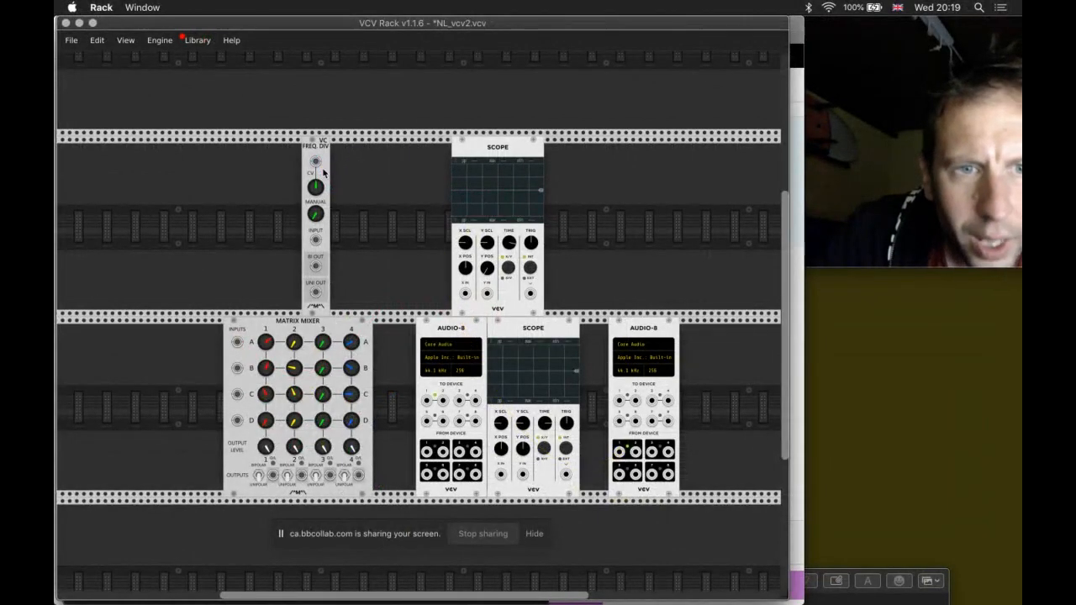
{"action": "left_click_drag", "start_coordinate": [314, 151], "coordinate": [385, 153]}
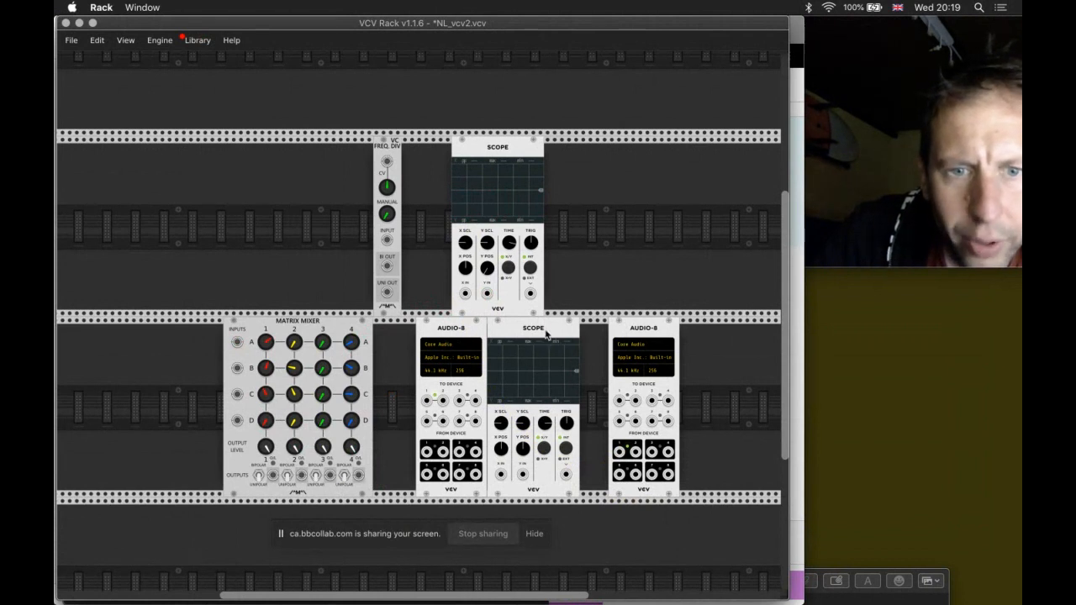
{"action": "key", "text": "Delete"}
{"action": "scroll", "coordinate": [213, 311], "scroll_direction": "up", "scroll_amount": 2}
{"action": "scroll", "coordinate": [214, 311], "scroll_direction": "down", "scroll_amount": 1}
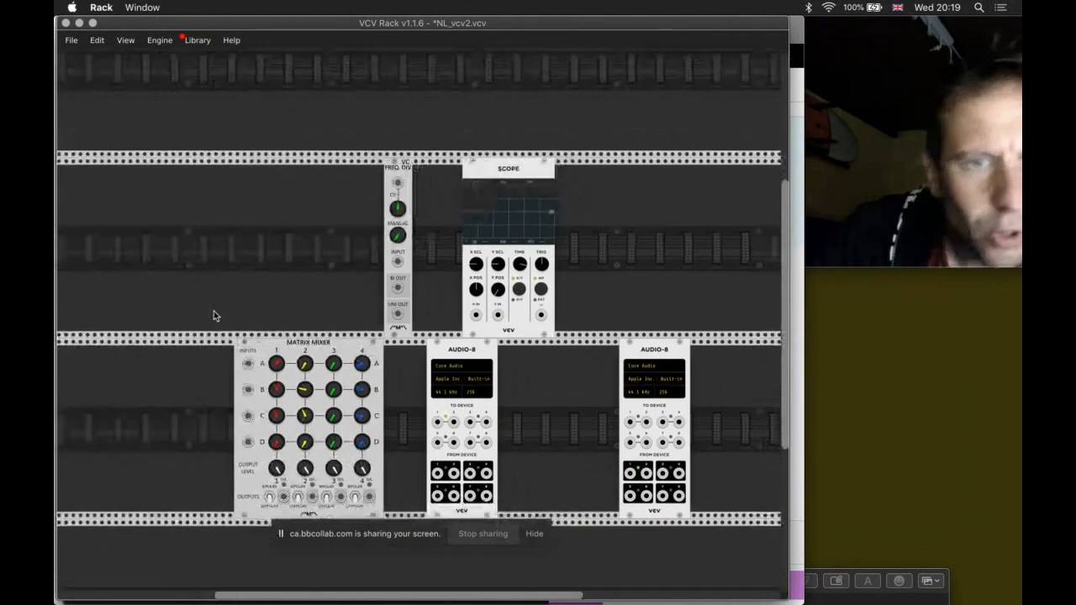
Step: Reset the module library filters, filter by the VCV brand, and add an LFO-1 to the left of the VC Freq. Div
{"action": "right_click", "coordinate": [226, 294]}
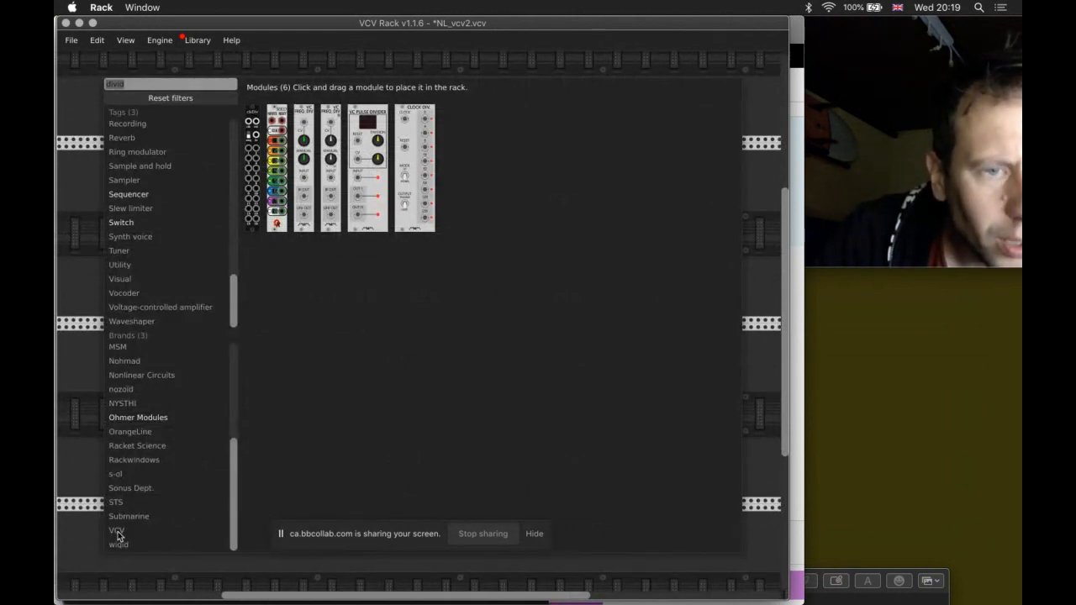
{"action": "left_click", "coordinate": [199, 97]}
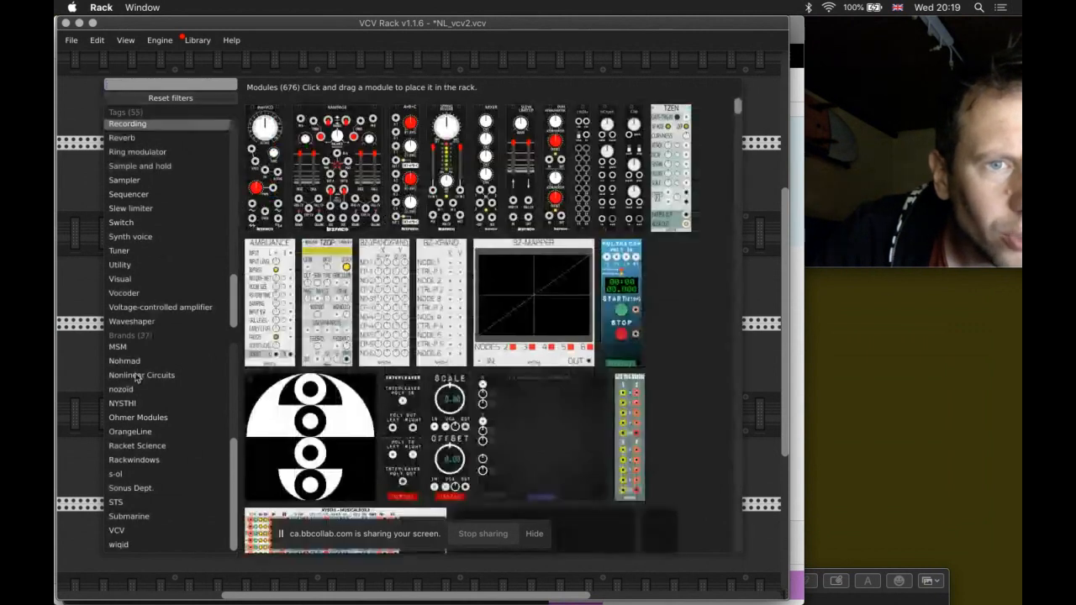
{"action": "left_click", "coordinate": [117, 530]}
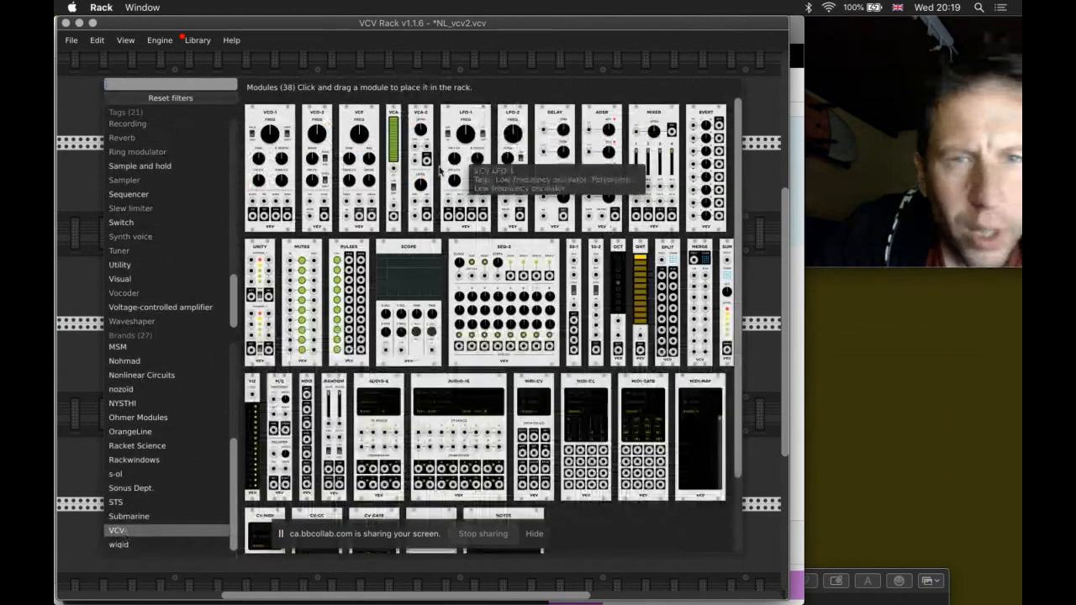
{"action": "left_click", "coordinate": [476, 134]}
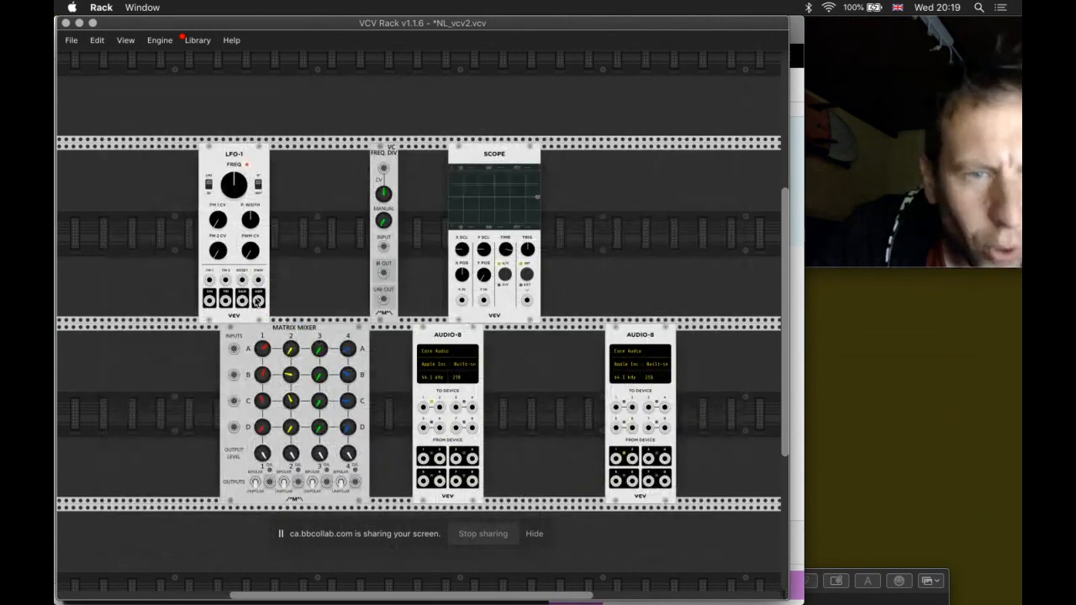
Step: Patch the LFO-1's SQR output into the VC Freq. Div's input and the Scope's X input, and raise the LFO's frequency
{"action": "left_click_drag", "start_coordinate": [258, 302], "coordinate": [383, 246]}
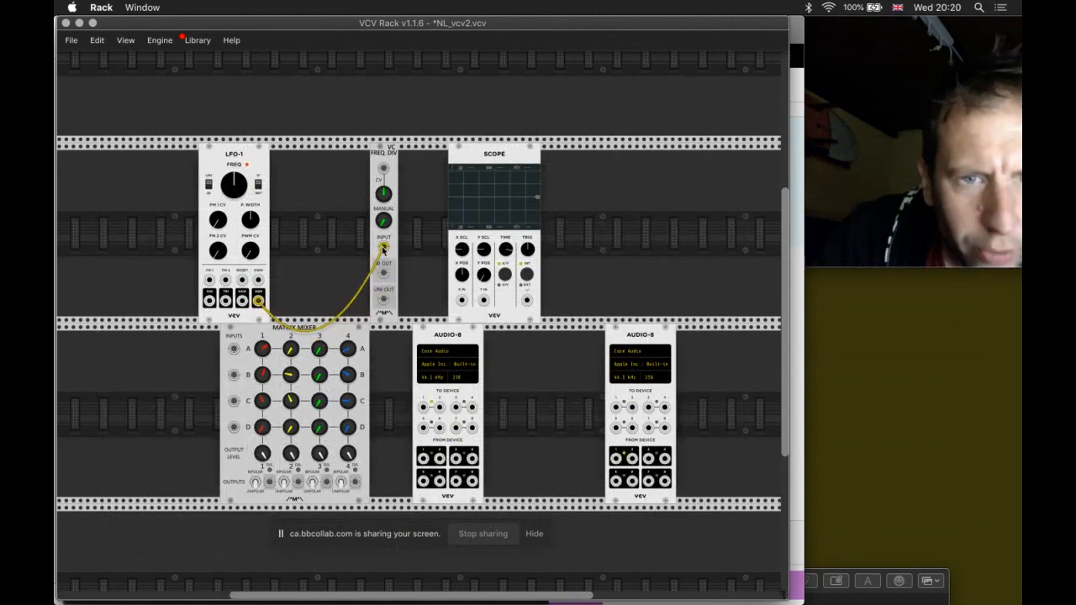
{"action": "left_click_drag", "start_coordinate": [258, 301], "coordinate": [461, 300]}
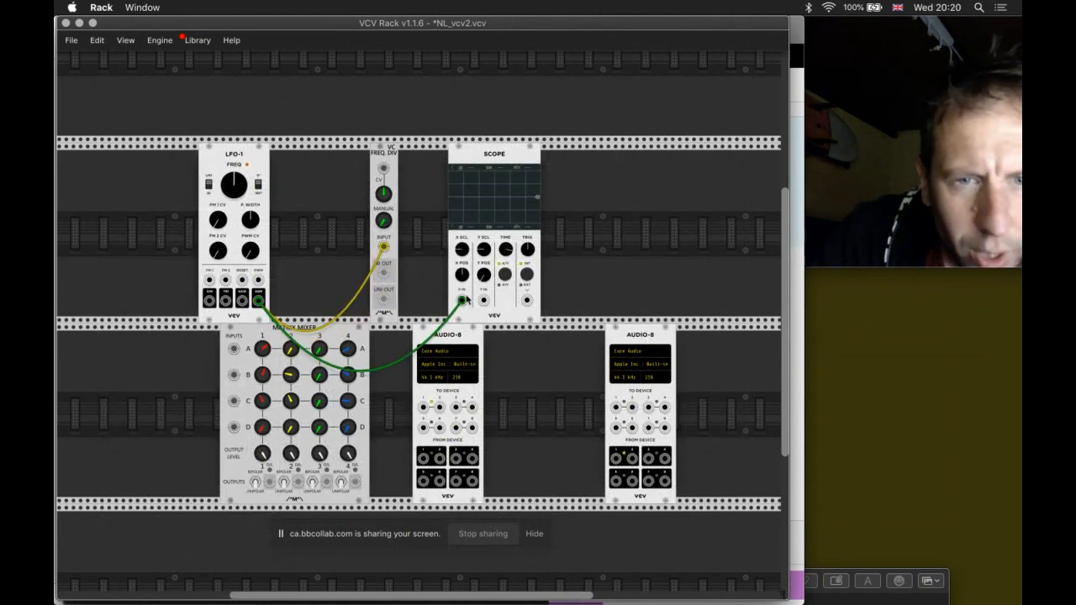
{"action": "left_click_drag", "start_coordinate": [234, 180], "coordinate": [234, 185]}
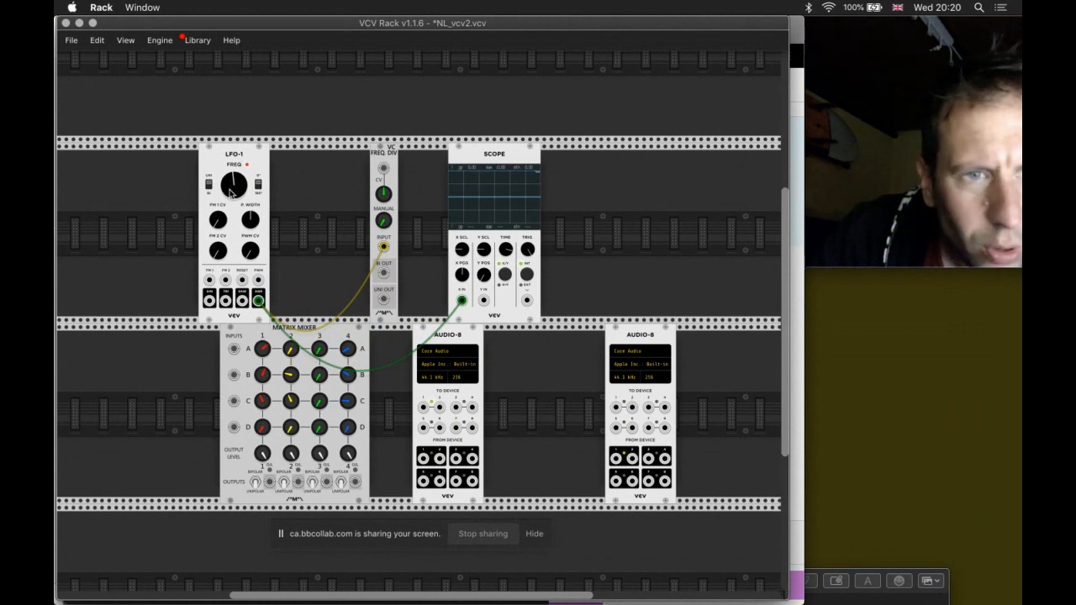
{"action": "left_click_drag", "start_coordinate": [230, 192], "coordinate": [231, 185]}
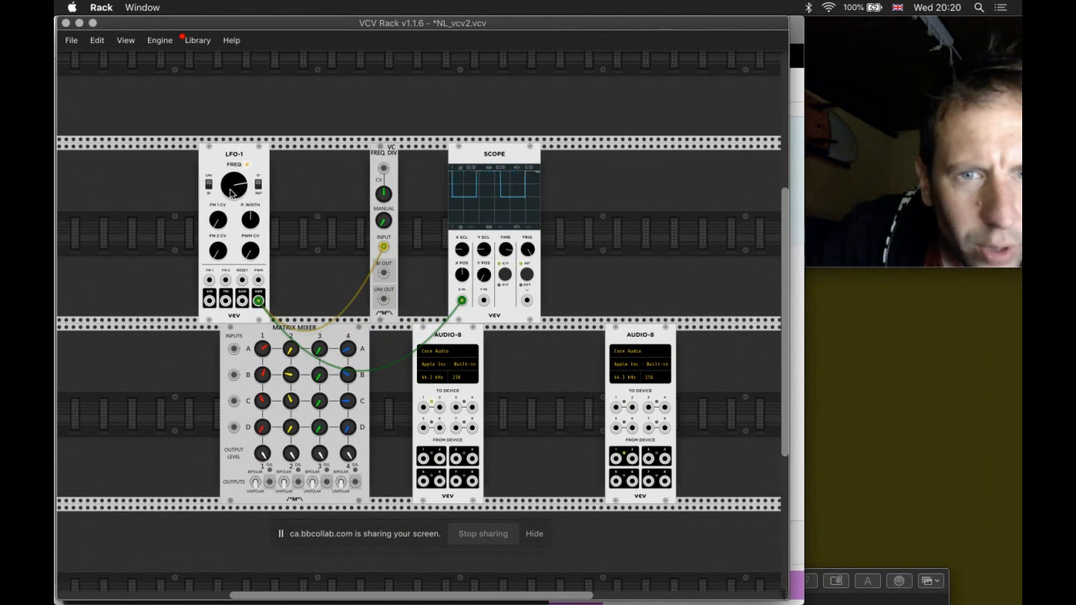
{"action": "left_click_drag", "start_coordinate": [230, 192], "coordinate": [231, 190]}
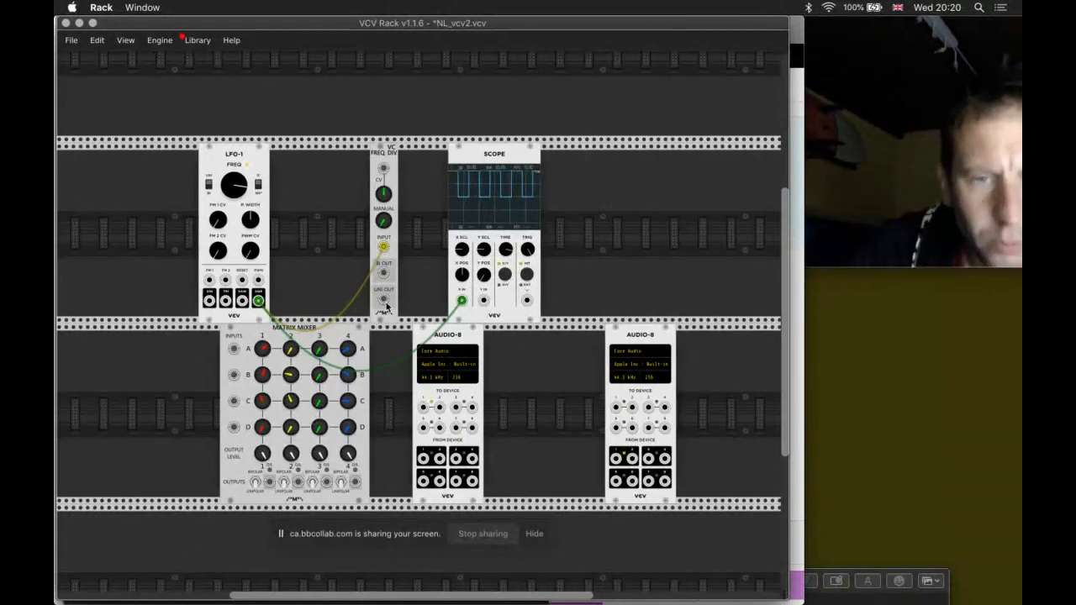
Step: Patch the VC Freq. Div's BI OUT into the Scope's Y input and vary its Manual division amount
{"action": "mouse_move", "coordinate": [385, 275]}
{"action": "left_mouse_down"}
{"action": "mouse_move", "coordinate": [470, 311]}
{"action": "mouse_move", "coordinate": [484, 301]}
{"action": "left_mouse_up"}
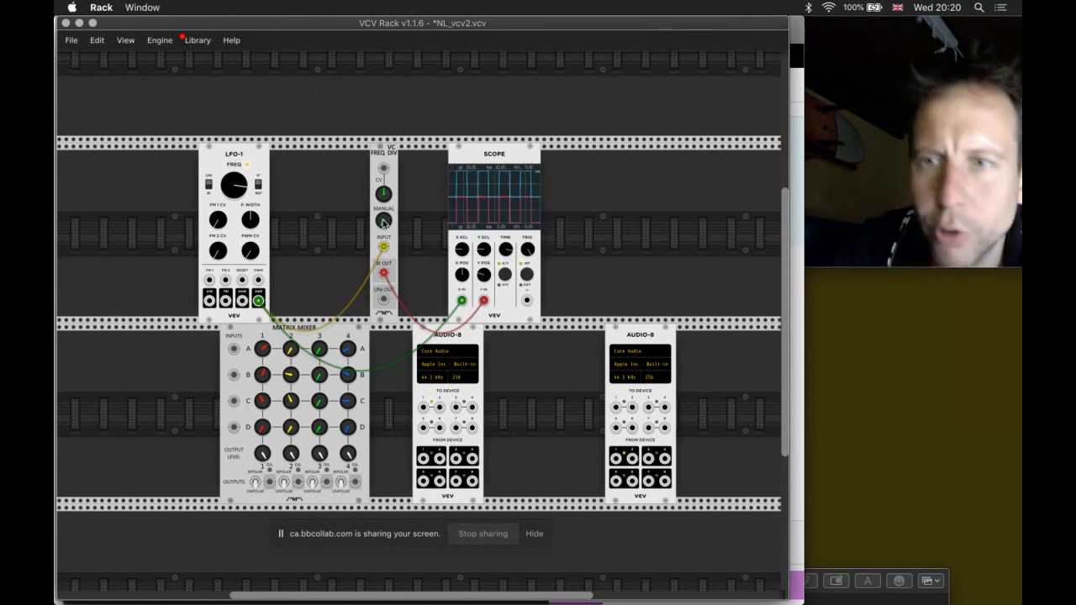
{"action": "left_click_drag", "start_coordinate": [383, 224], "coordinate": [383, 217]}
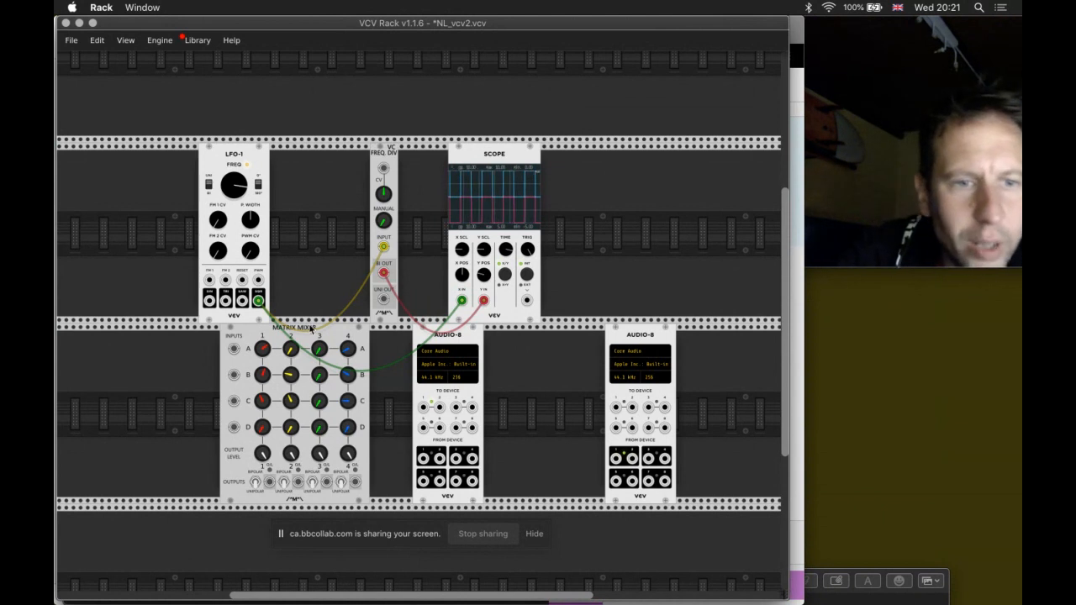
Step: Delete the Matrix Mixer and add a second VCV LFO-1 to the right of the Scope
{"action": "key", "text": "Delete"}
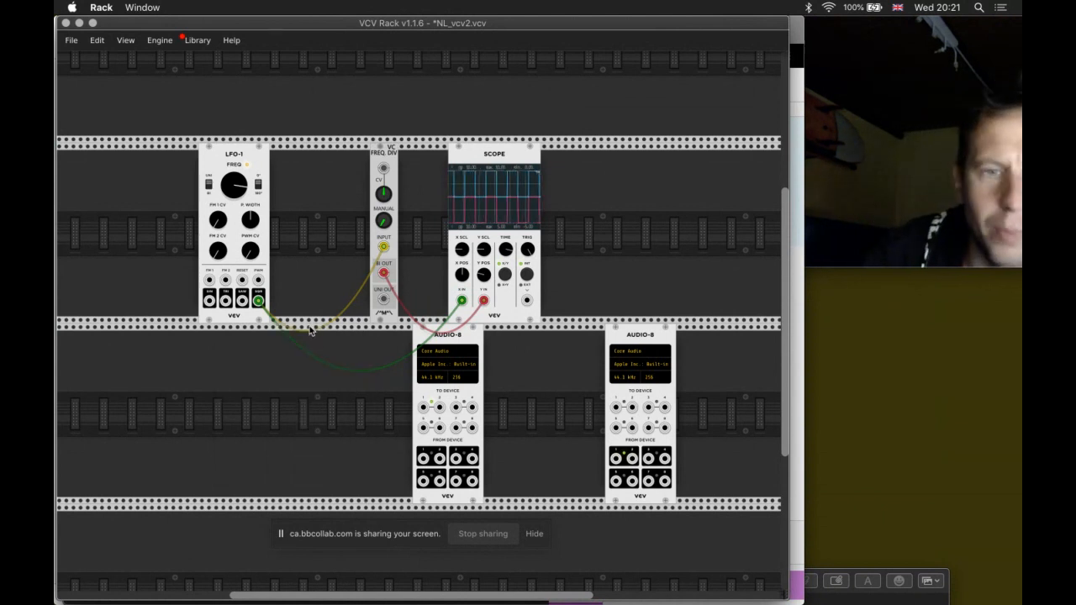
{"action": "right_click", "coordinate": [614, 187]}
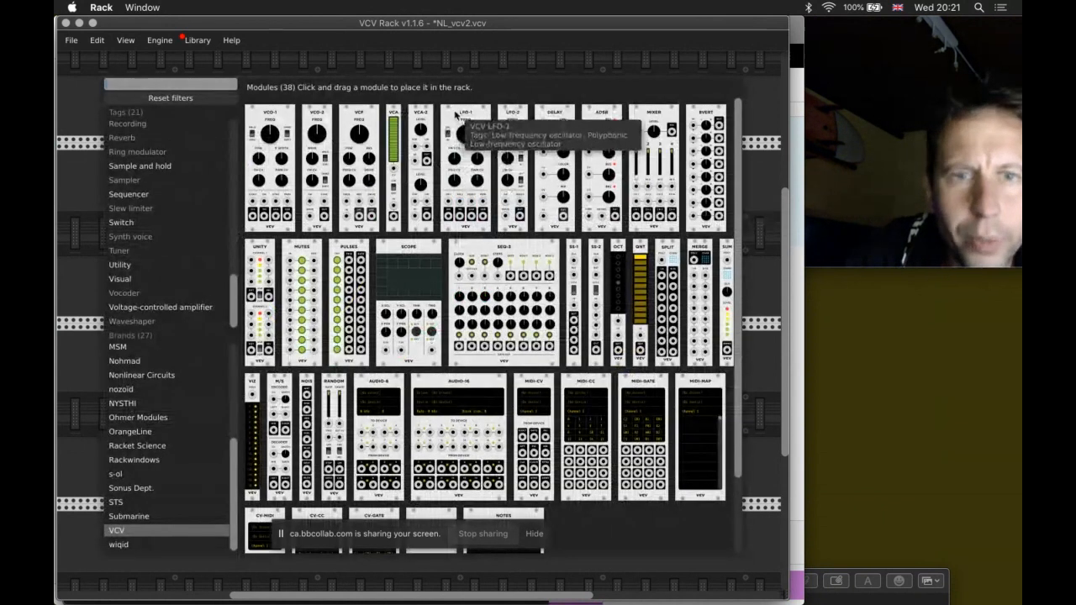
{"action": "left_click", "coordinate": [462, 160]}
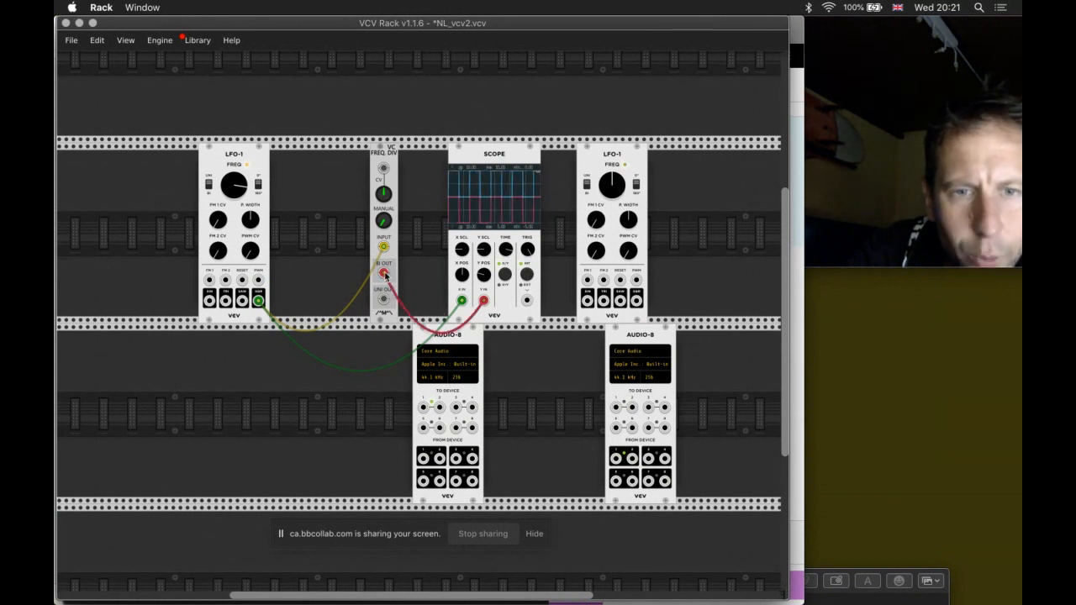
Step: Patch BI OUT into the second LFO-1's FM 1 and its TRI output into the divider's CV input, raising the CV amount and that LFO's frequency
{"action": "mouse_move", "coordinate": [385, 275]}
{"action": "left_mouse_down"}
{"action": "mouse_move", "coordinate": [440, 318]}
{"action": "mouse_move", "coordinate": [545, 318]}
{"action": "mouse_move", "coordinate": [587, 281]}
{"action": "left_mouse_up"}
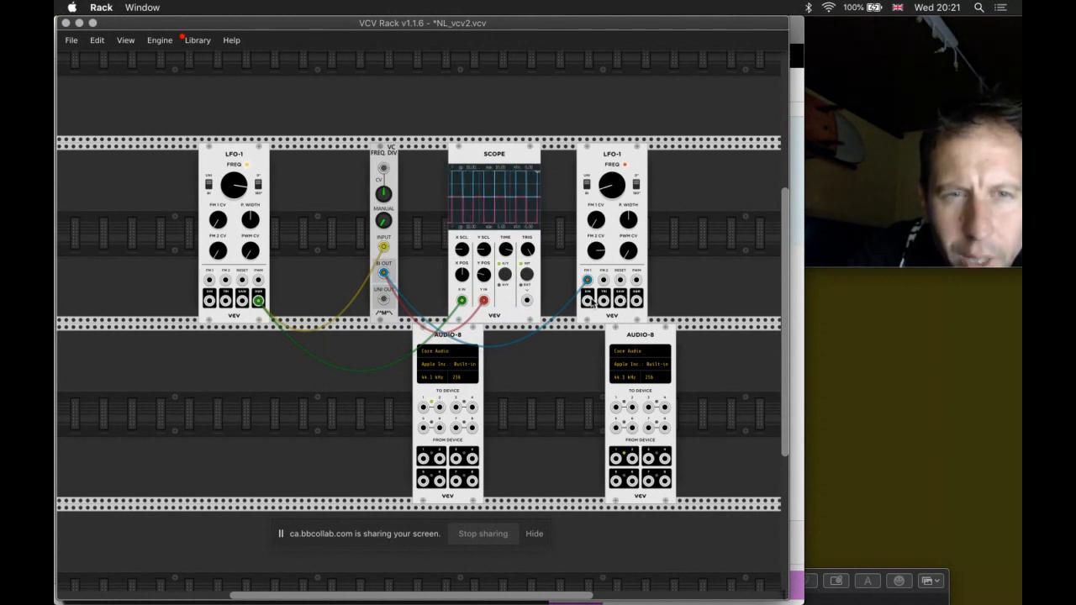
{"action": "left_click_drag", "start_coordinate": [603, 300], "coordinate": [383, 169]}
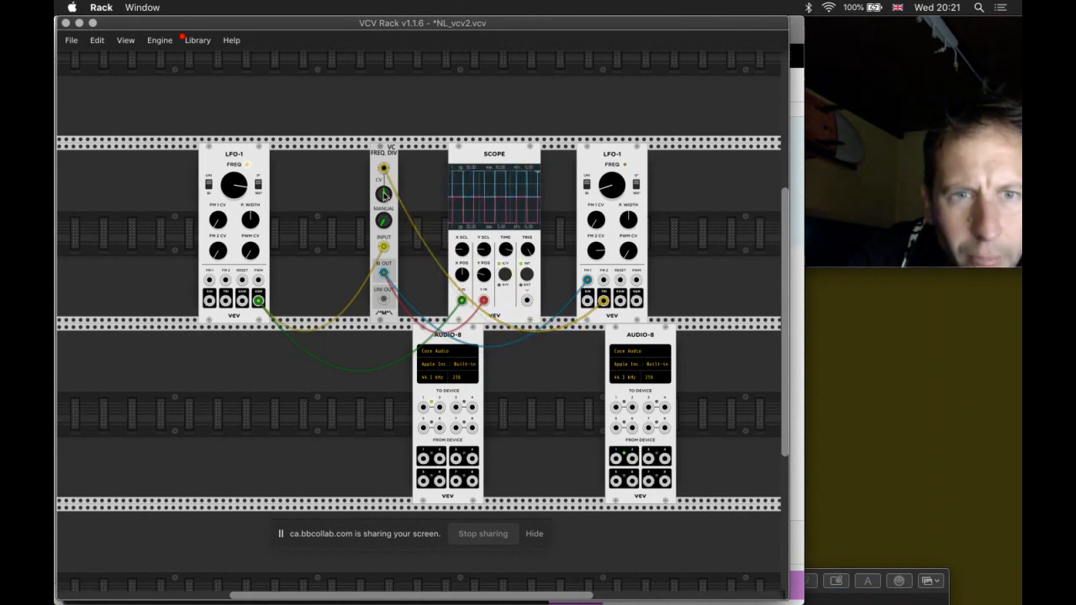
{"action": "left_click_drag", "start_coordinate": [384, 198], "coordinate": [383, 193]}
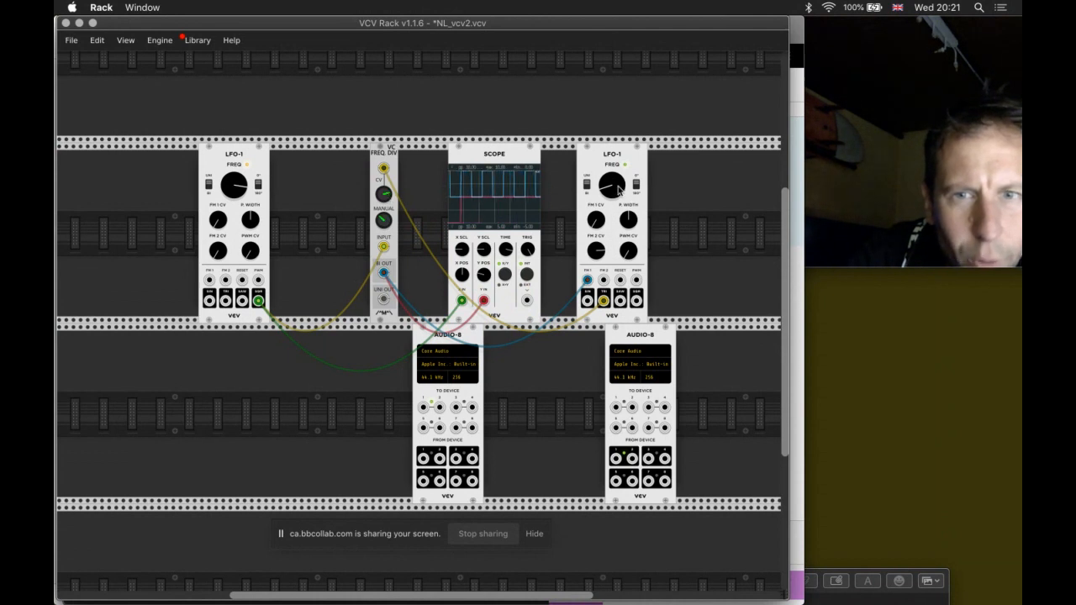
{"action": "left_click_drag", "start_coordinate": [619, 192], "coordinate": [620, 192]}
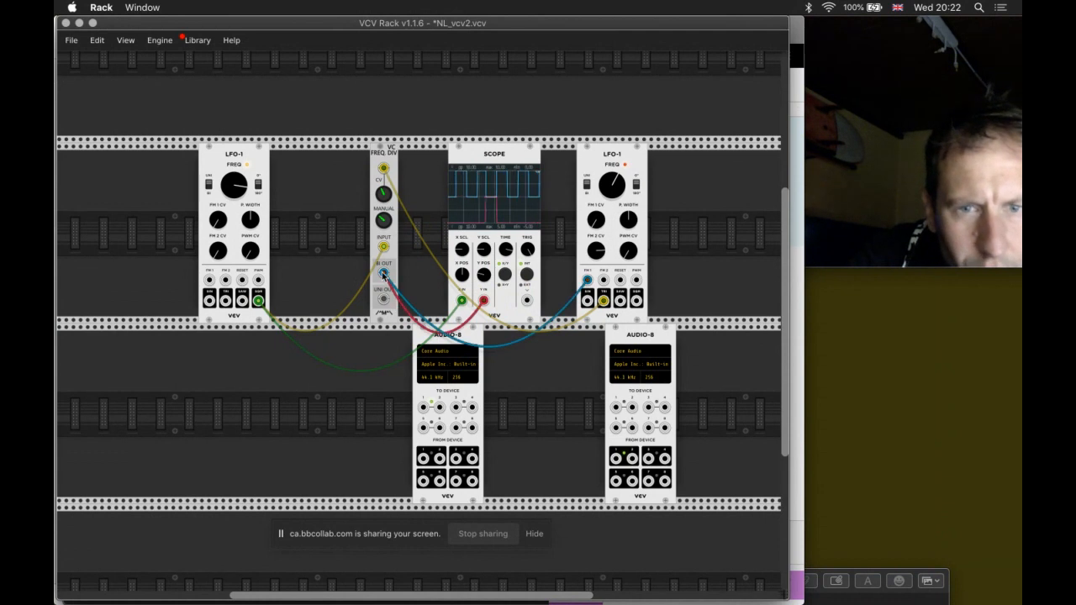
Step: Patch the VC Freq. Div's BI OUT into the first Audio-8's To Device 1 input, raise the volume, and adjust both LFO-1 frequencies
{"action": "left_click_drag", "start_coordinate": [383, 274], "coordinate": [422, 408]}
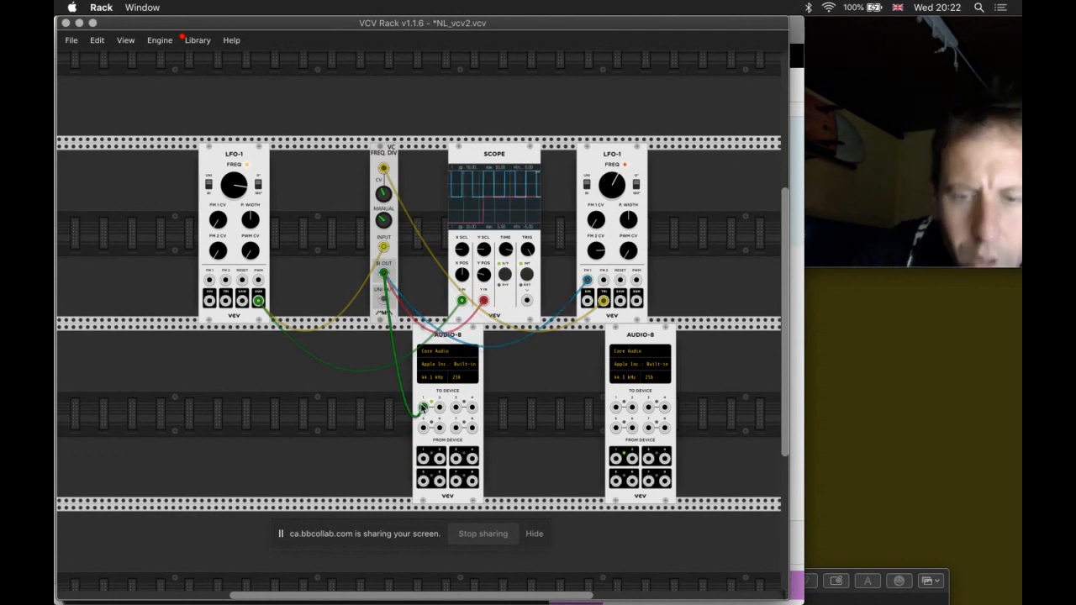
{"action": "key", "text": "XF86AudioRaiseVolume"}
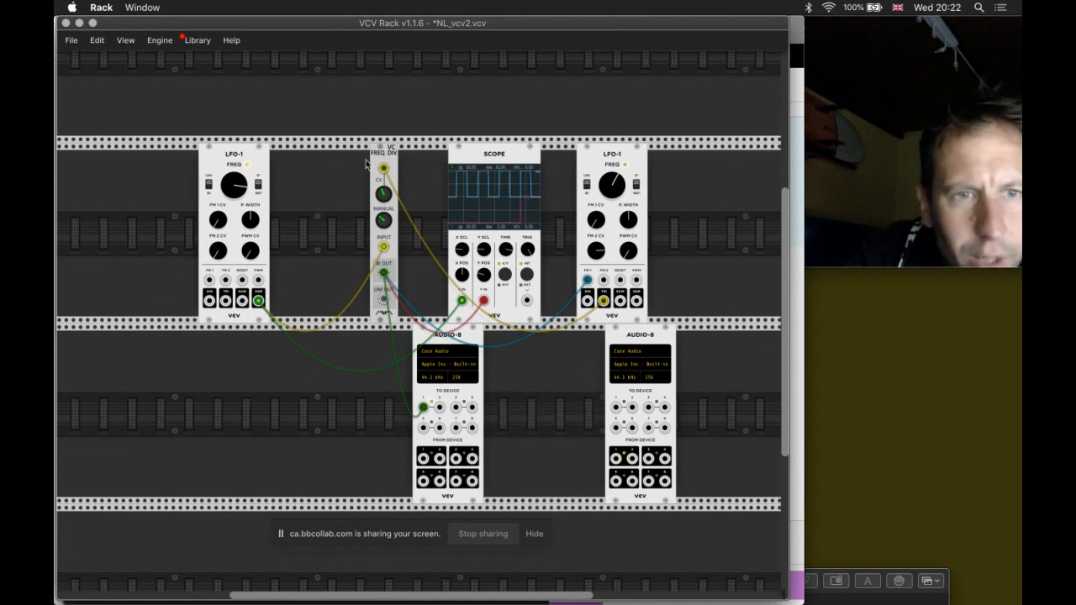
{"action": "left_click_drag", "start_coordinate": [233, 184], "coordinate": [234, 185]}
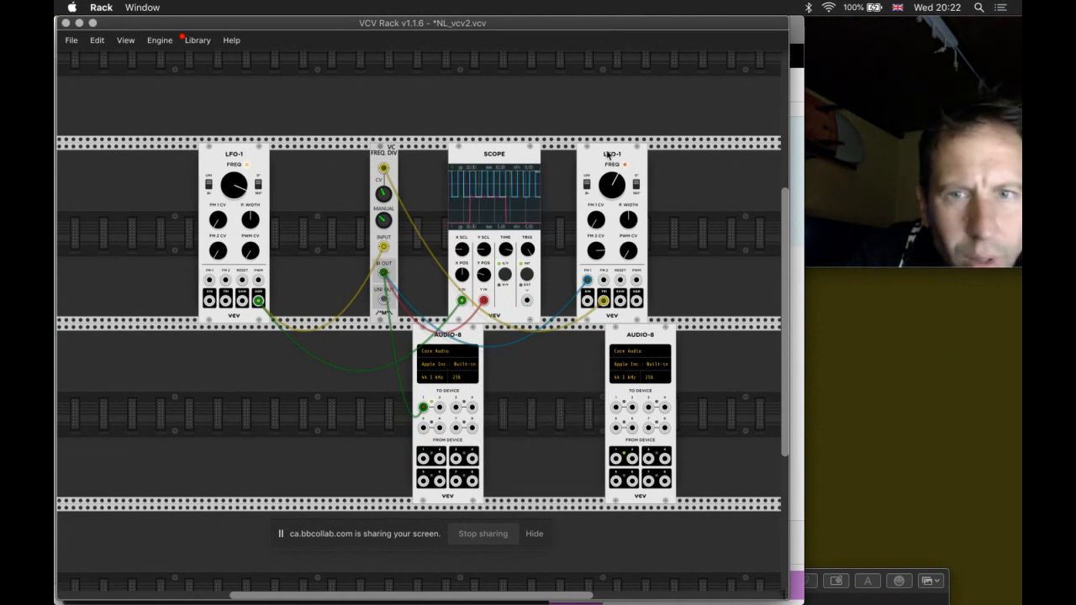
{"action": "left_click_drag", "start_coordinate": [609, 186], "coordinate": [611, 182]}
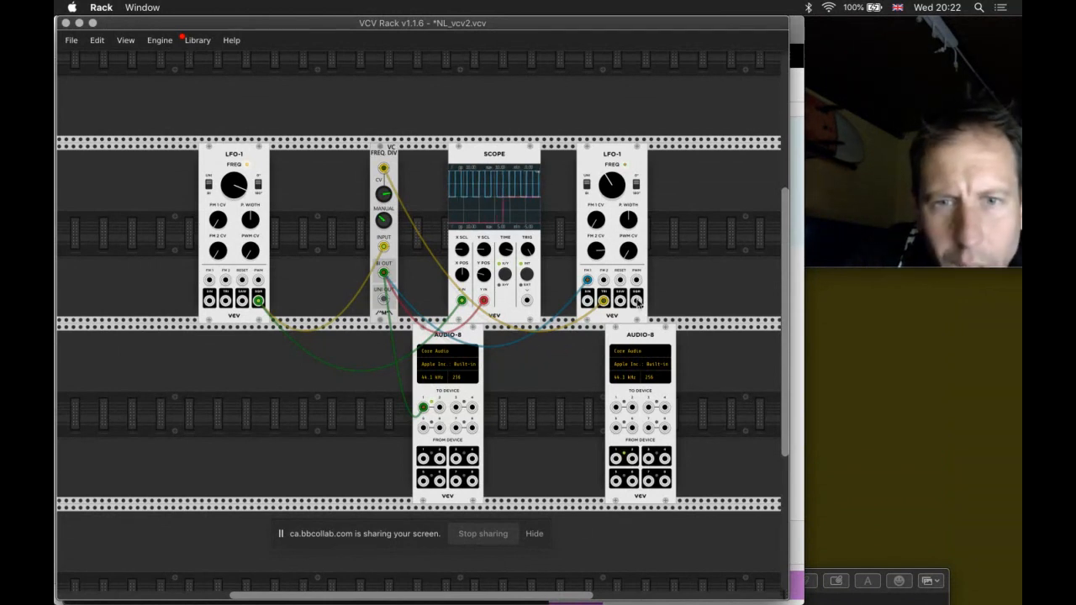
Step: Patch the second LFO-1's SAW output into the first LFO-1's FM 1 input and adjust the first LFO's FM amounts and frequency
{"action": "left_click_drag", "start_coordinate": [619, 300], "coordinate": [209, 281]}
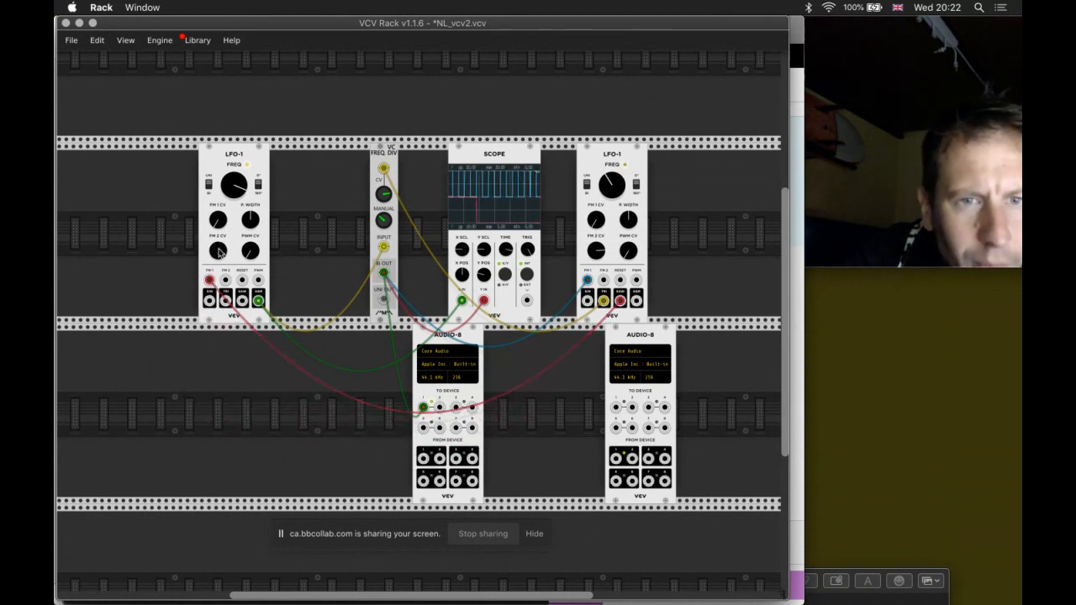
{"action": "left_click_drag", "start_coordinate": [221, 251], "coordinate": [221, 249]}
{"action": "left_click_drag", "start_coordinate": [241, 184], "coordinate": [240, 184]}
{"action": "left_click_drag", "start_coordinate": [221, 223], "coordinate": [221, 221]}
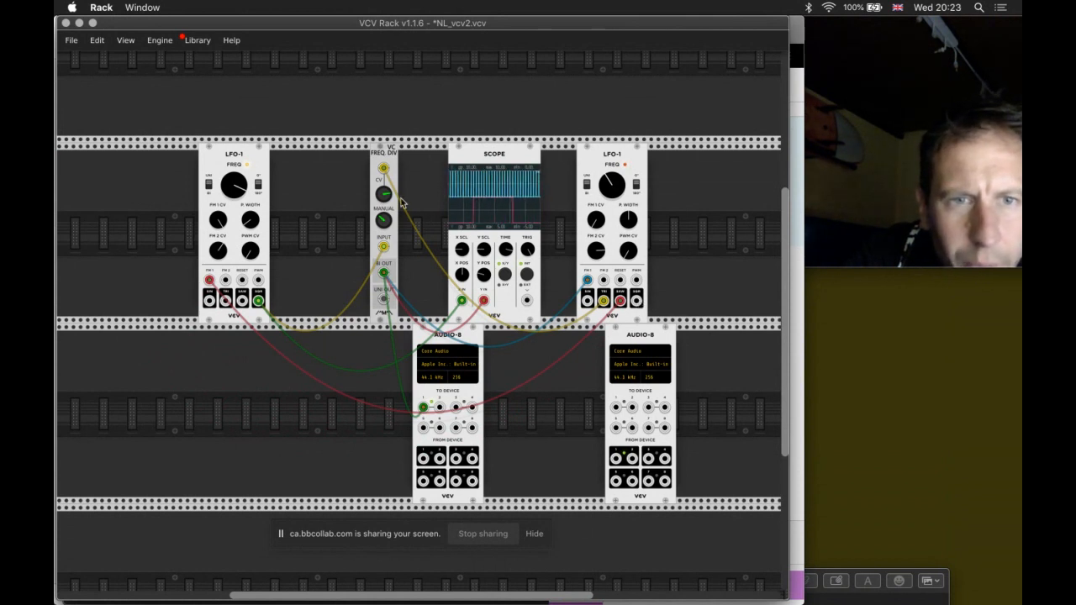
Step: Vary the divider's CV and Manual amounts, both LFO-1 frequencies, and the second LFO-1's pulse width to shape the divided sound
{"action": "left_click_drag", "start_coordinate": [612, 193], "coordinate": [613, 192]}
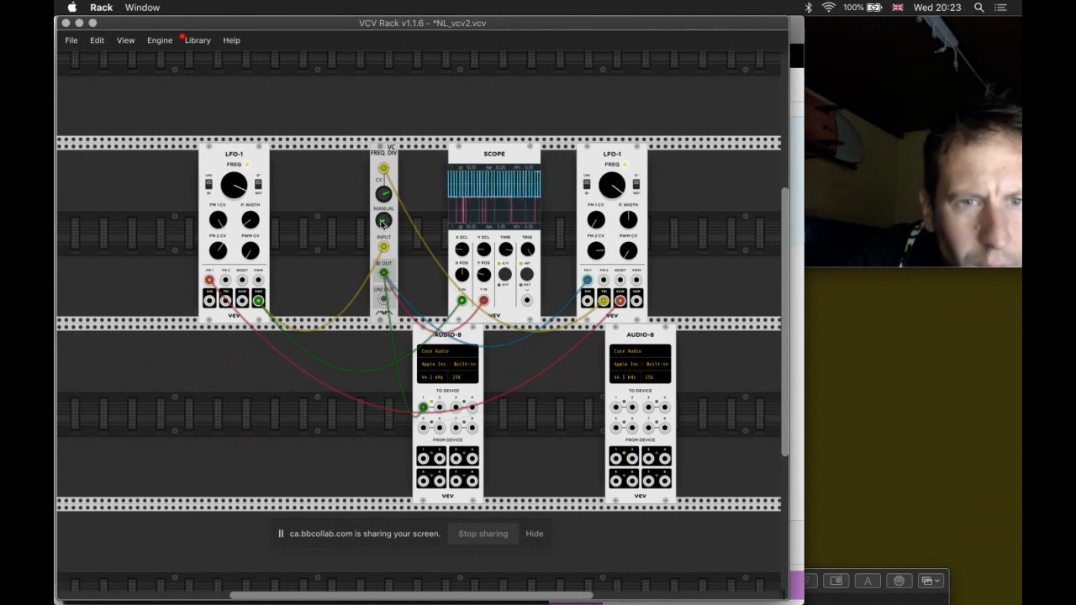
{"action": "left_click_drag", "start_coordinate": [383, 195], "coordinate": [384, 197]}
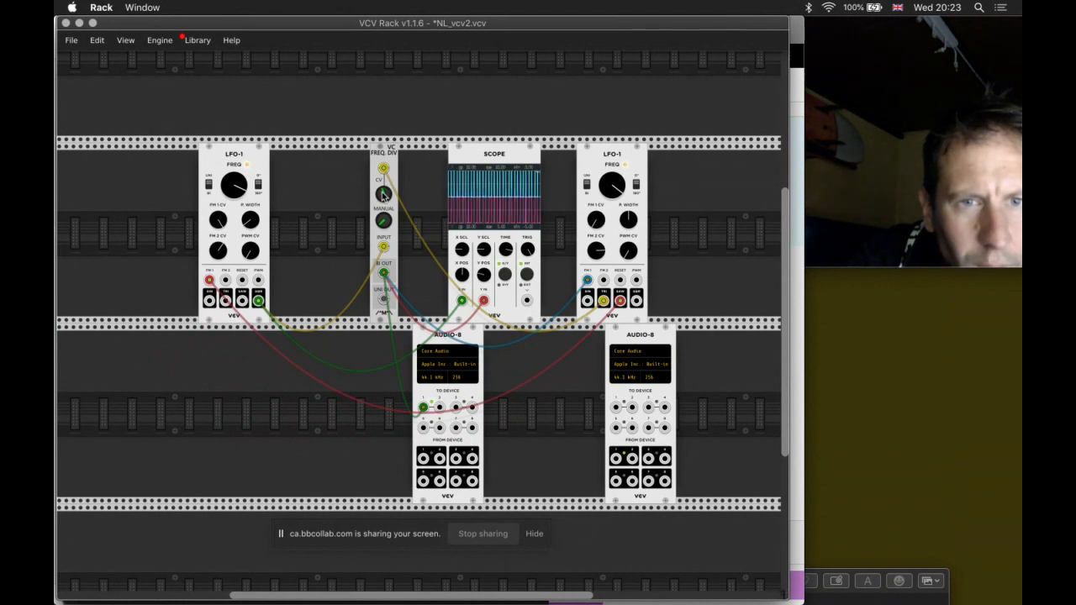
{"action": "left_click_drag", "start_coordinate": [382, 193], "coordinate": [383, 196]}
{"action": "left_click_drag", "start_coordinate": [225, 184], "coordinate": [225, 184]}
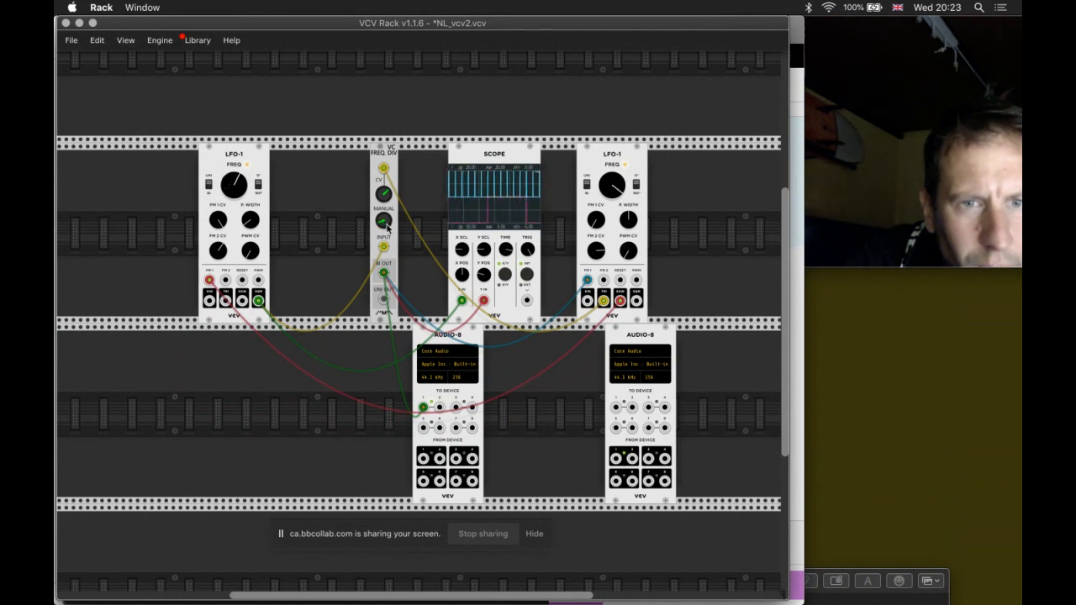
{"action": "left_click_drag", "start_coordinate": [386, 222], "coordinate": [387, 222]}
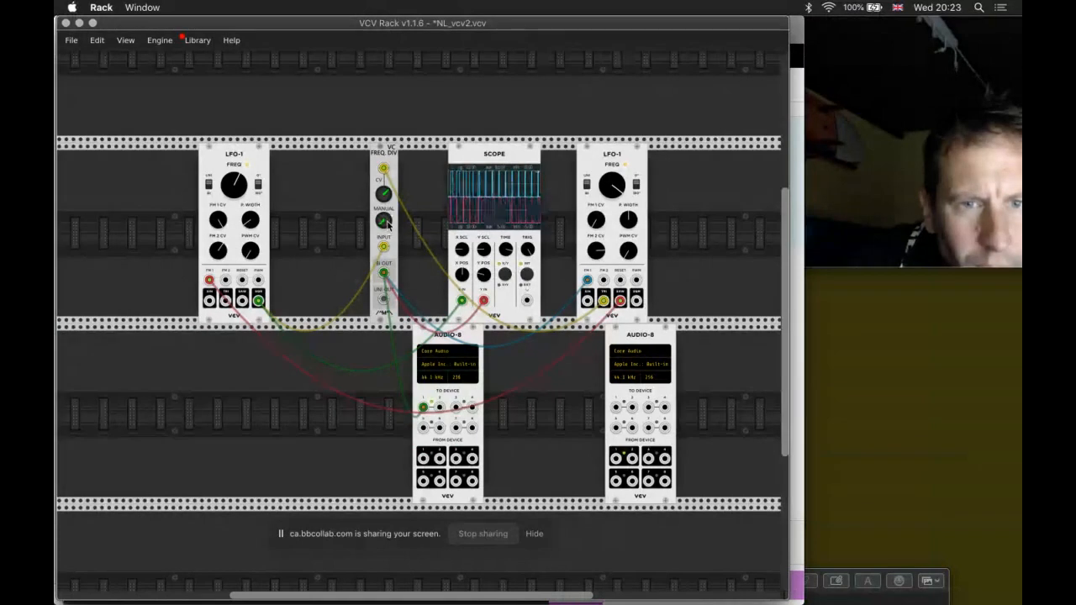
{"action": "left_click_drag", "start_coordinate": [232, 191], "coordinate": [232, 192]}
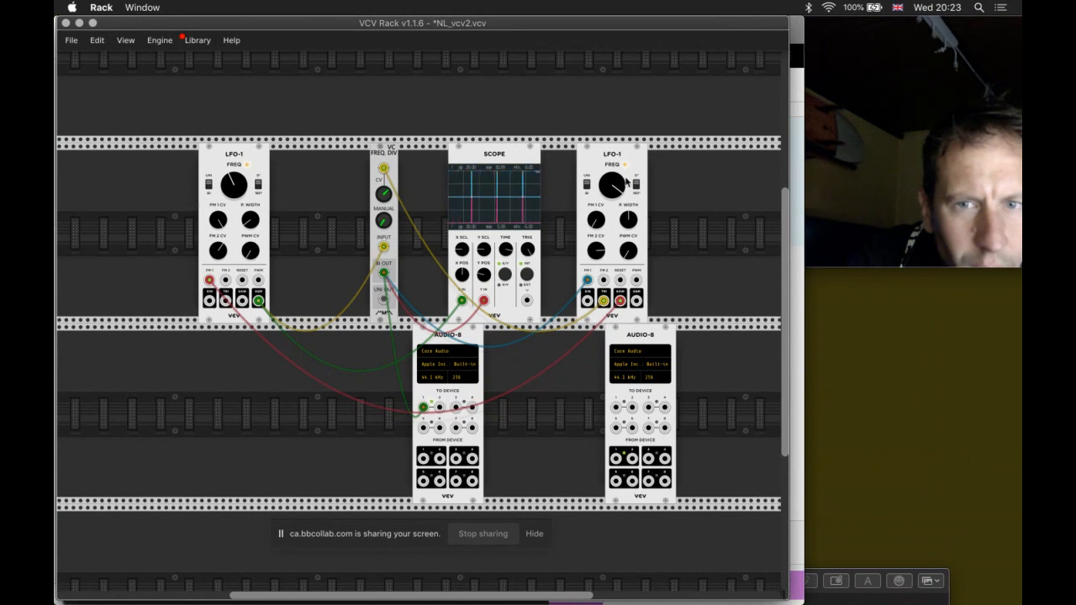
{"action": "left_click_drag", "start_coordinate": [627, 218], "coordinate": [627, 172]}
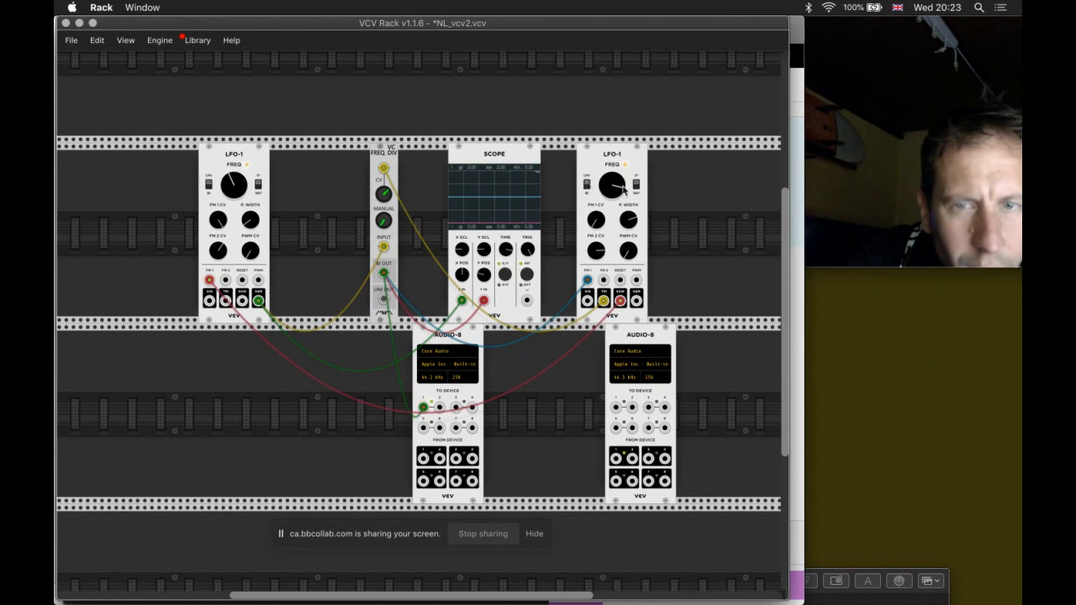
Step: Unplug the first Audio-8's To Device 1 input and delete the VC Freq. Div and the second LFO-1
{"action": "right_click", "coordinate": [425, 408]}
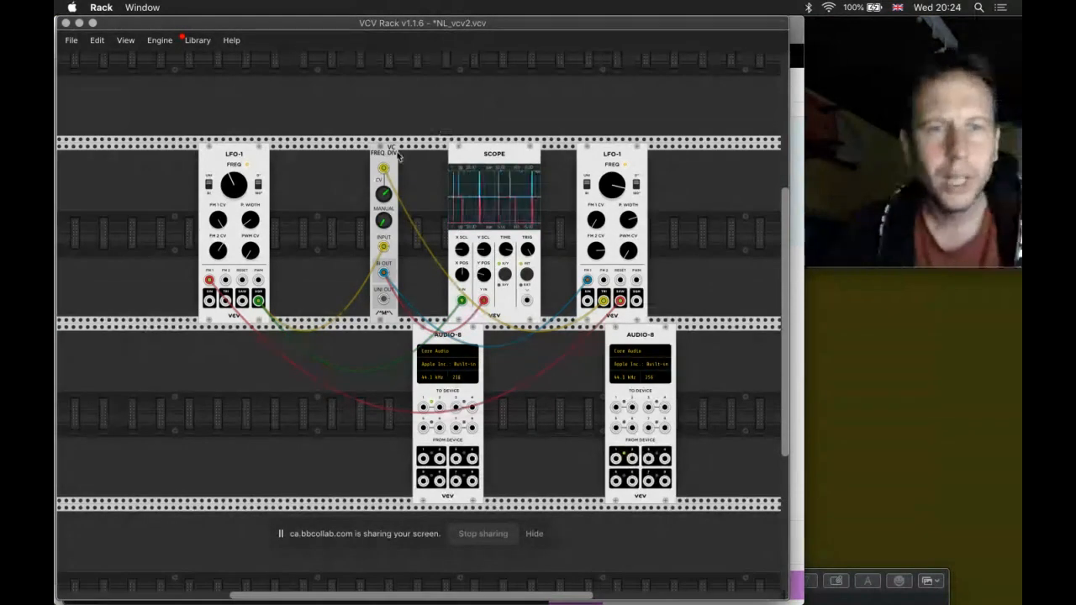
{"action": "key", "text": "Delete"}
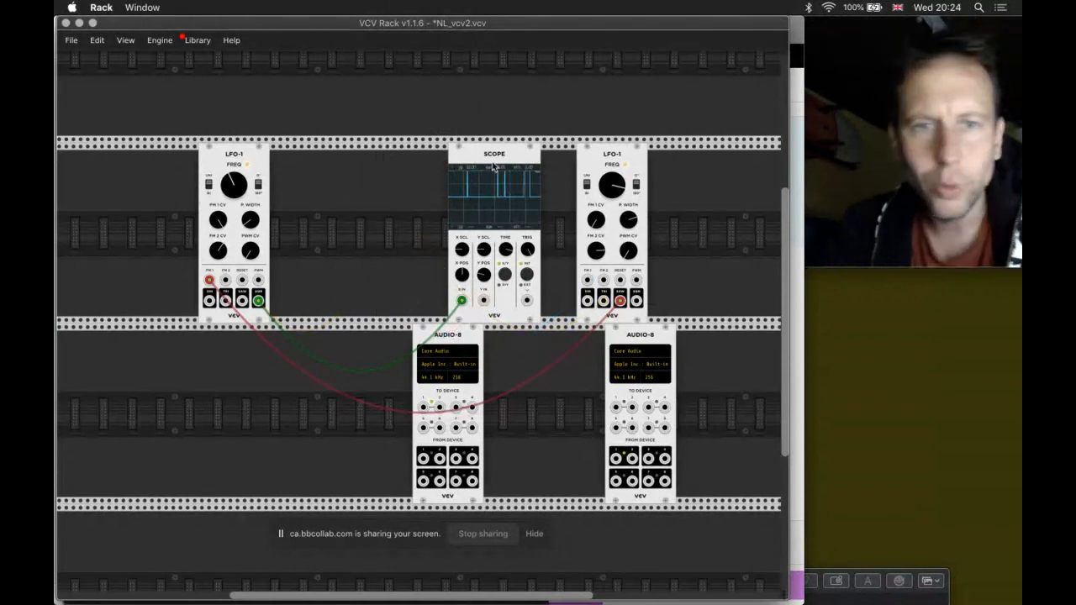
{"action": "key", "text": "Delete"}
Step: Move the Scope further away from the remaining LFO-1 and unplug the cable between them
{"action": "left_click_drag", "start_coordinate": [505, 154], "coordinate": [547, 154]}
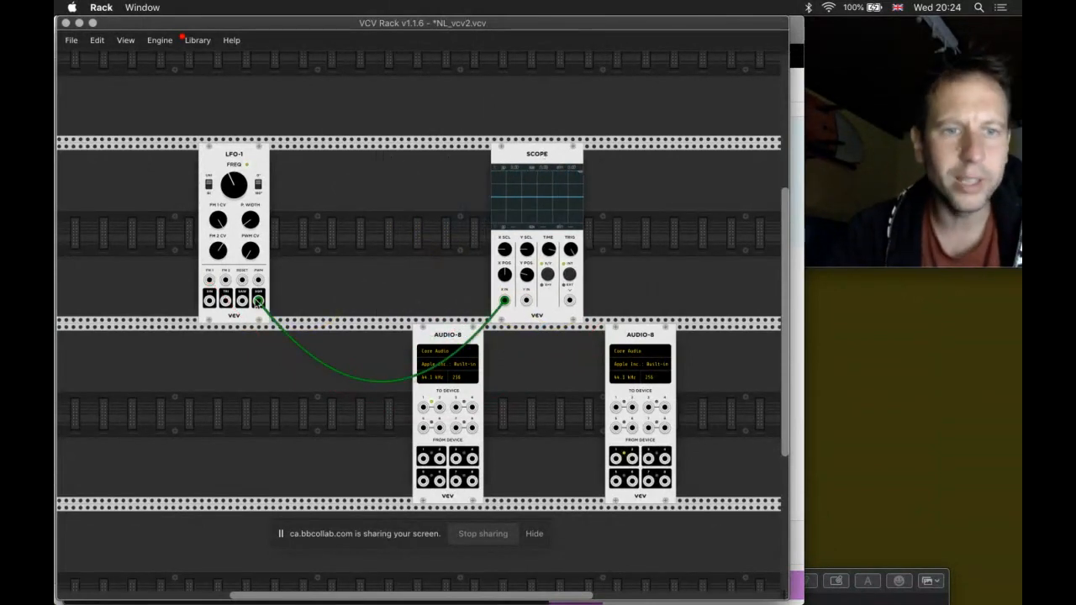
{"action": "right_click", "coordinate": [258, 301]}
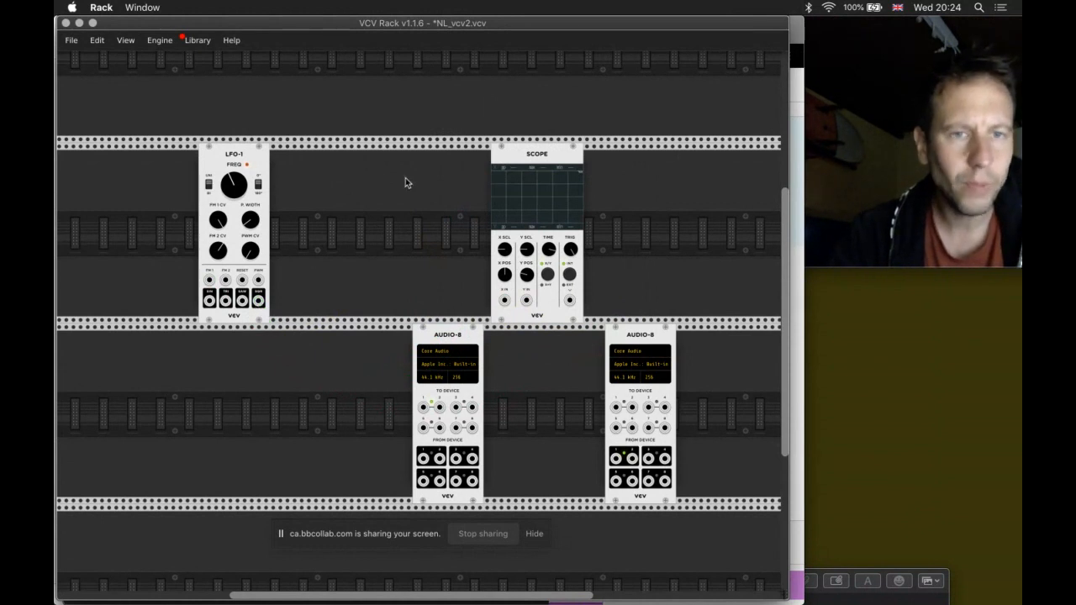
Step: Find the VCV Random module by searching for "sample" and place it in the top row next to the Scope
{"action": "right_click", "coordinate": [373, 193]}
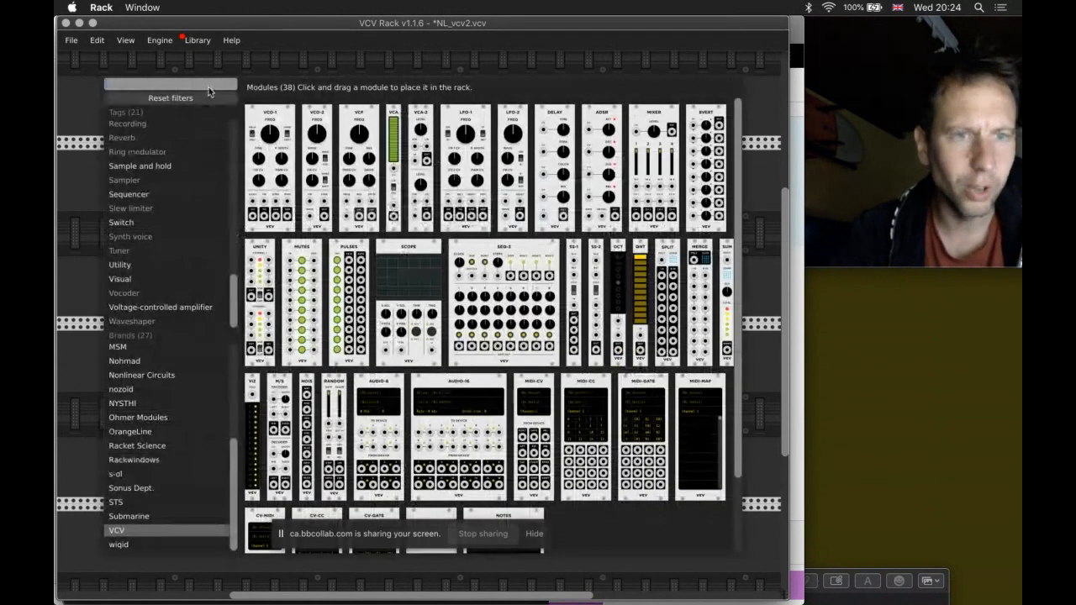
{"action": "type", "text": "sample"}
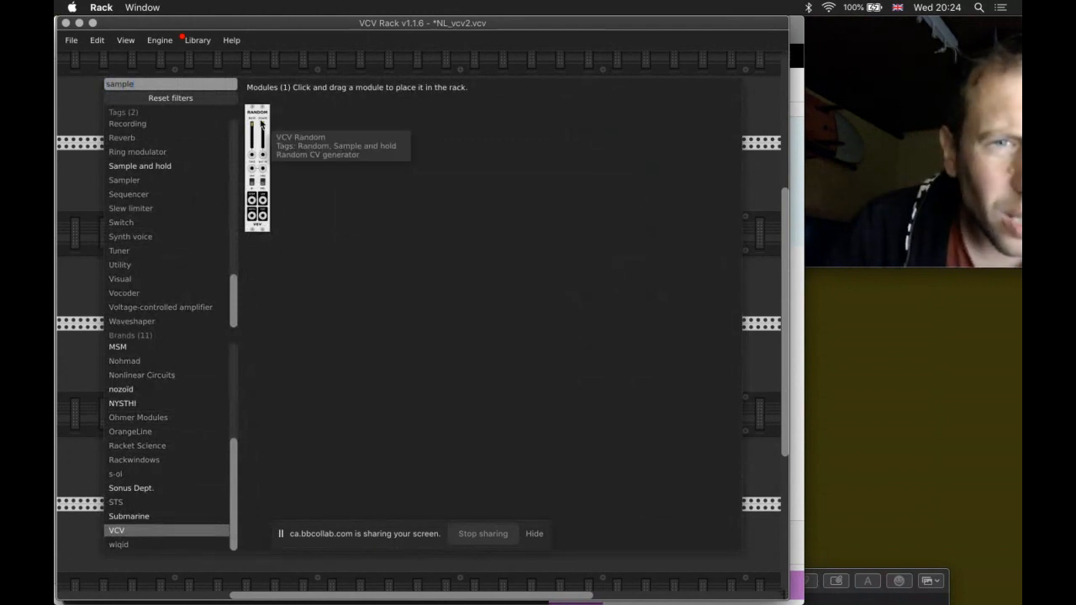
{"action": "left_click", "coordinate": [261, 125]}
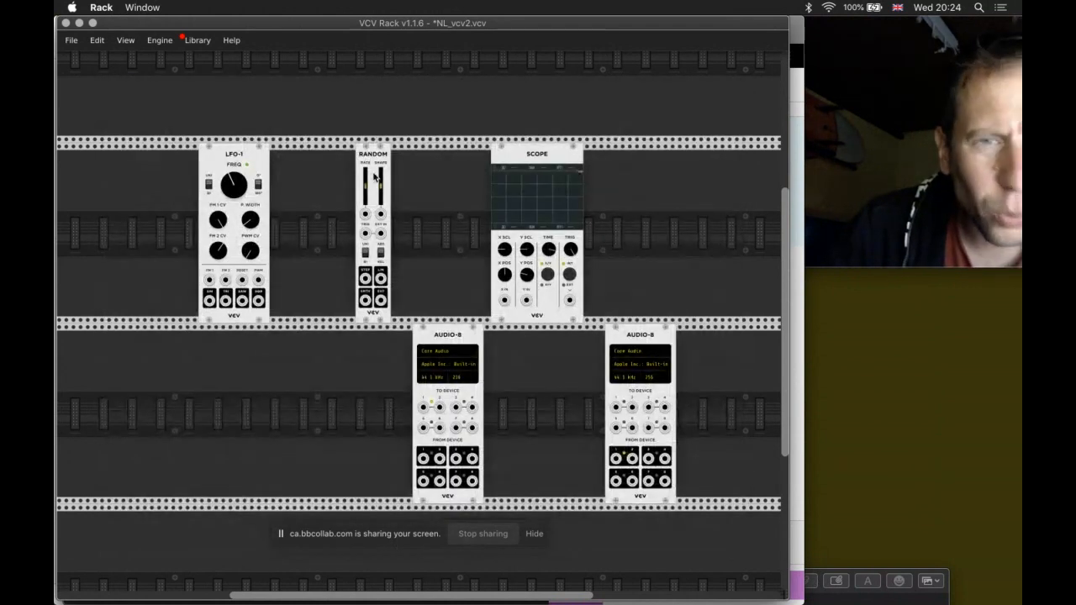
{"action": "scroll", "coordinate": [351, 199], "scroll_direction": "up", "scroll_amount": 3}
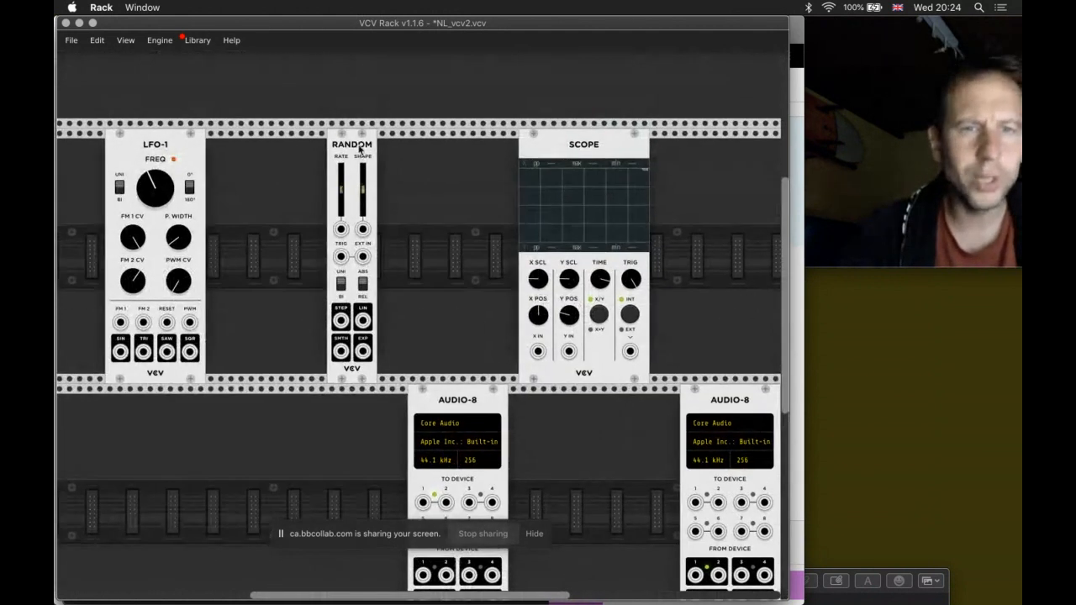
{"action": "left_click_drag", "start_coordinate": [358, 148], "coordinate": [426, 149]}
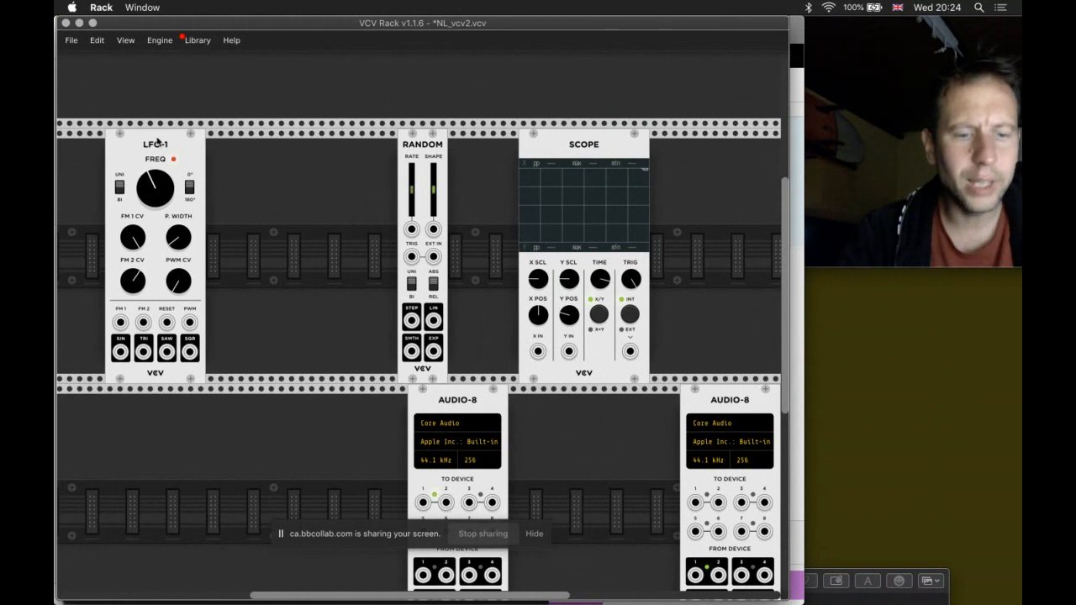
Step: Add a second VCV LFO-1 and place it between the existing LFO-1 and the Random module
{"action": "mouse_move", "coordinate": [157, 141]}
{"action": "left_mouse_down"}
{"action": "mouse_move", "coordinate": [274, 142]}
{"action": "mouse_move", "coordinate": [146, 141]}
{"action": "left_mouse_up"}
{"action": "right_click", "coordinate": [262, 162]}
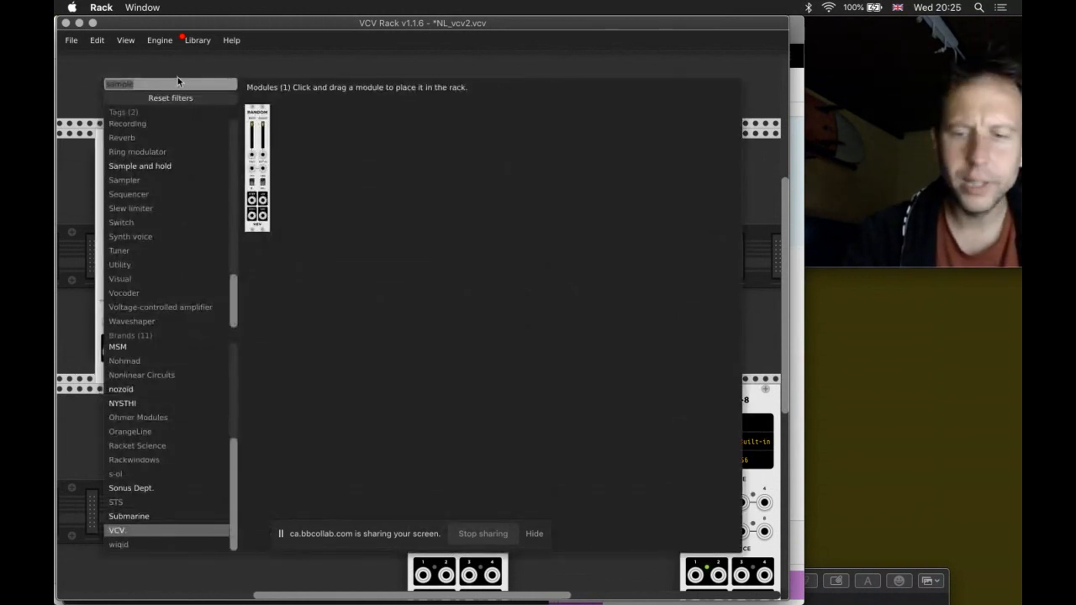
{"action": "key", "text": "BackSpace"}
{"action": "key", "text": "BackSpace"}
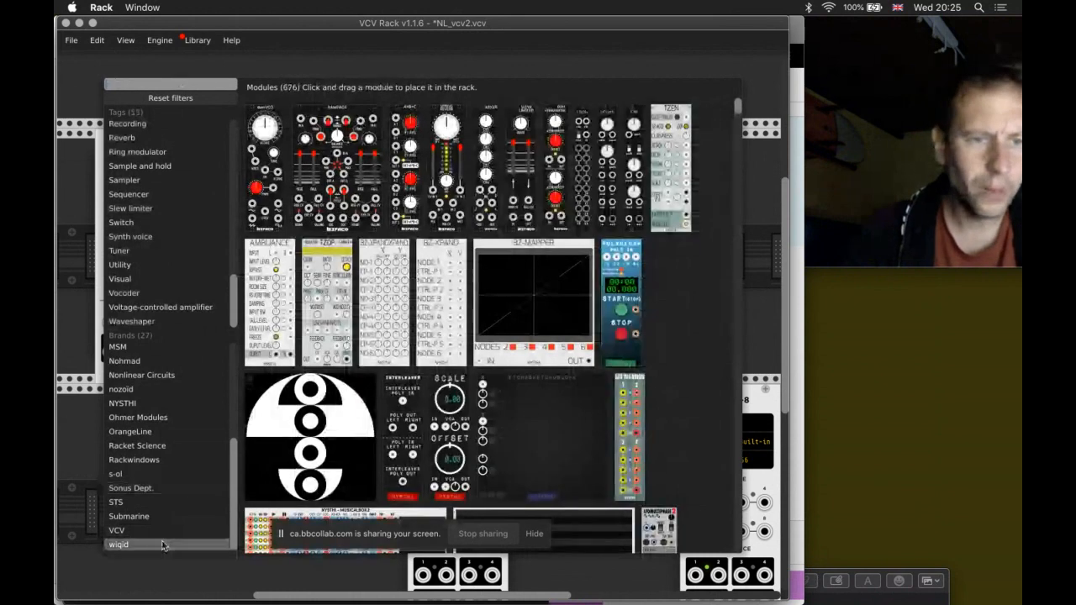
{"action": "left_click", "coordinate": [166, 529]}
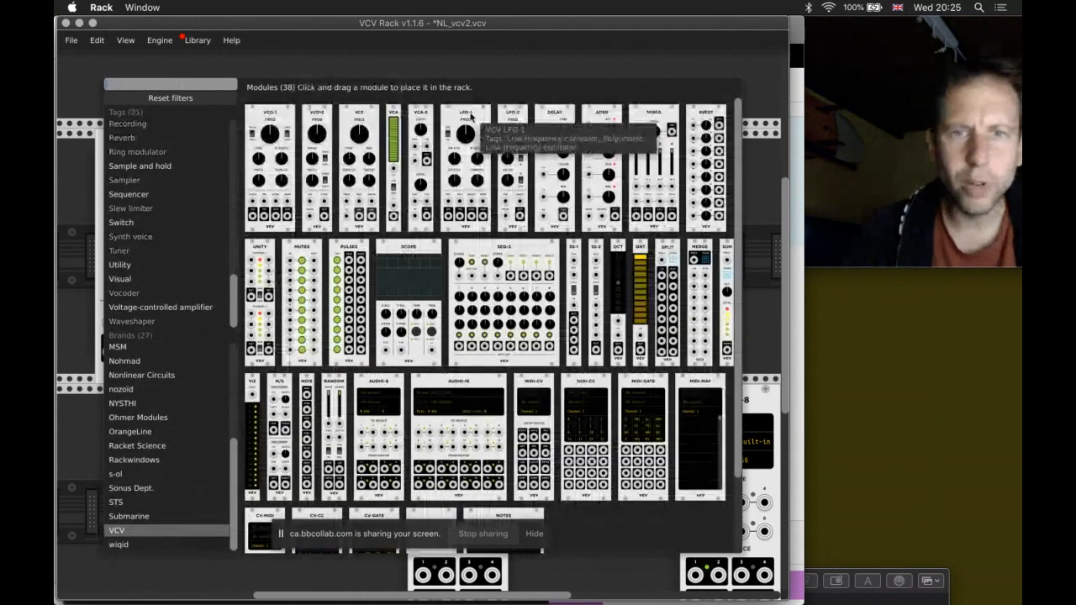
{"action": "key", "text": "Escape"}
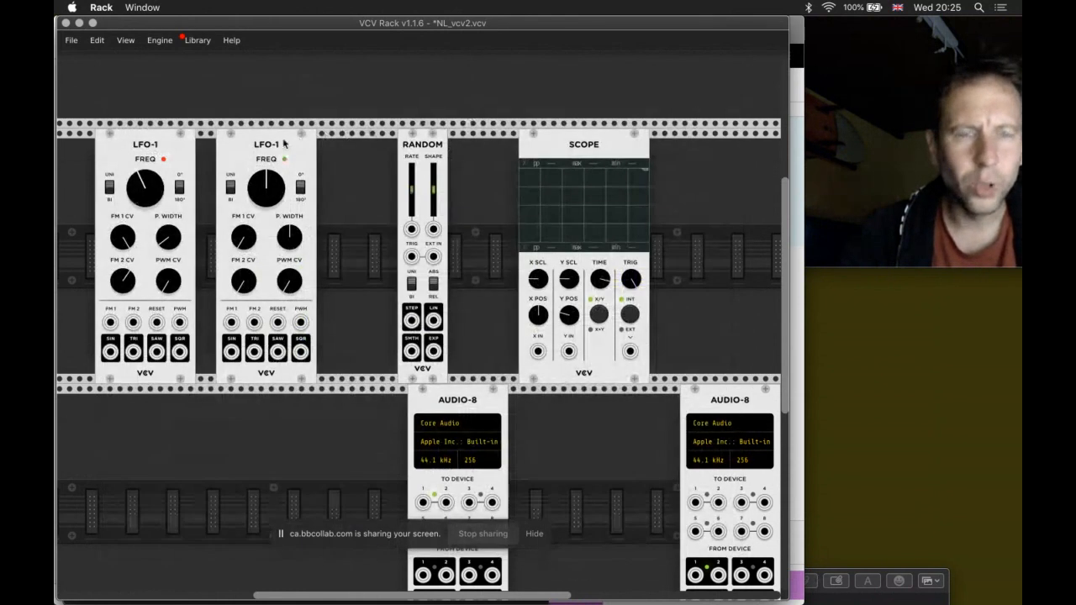
{"action": "left_click_drag", "start_coordinate": [273, 141], "coordinate": [303, 141]}
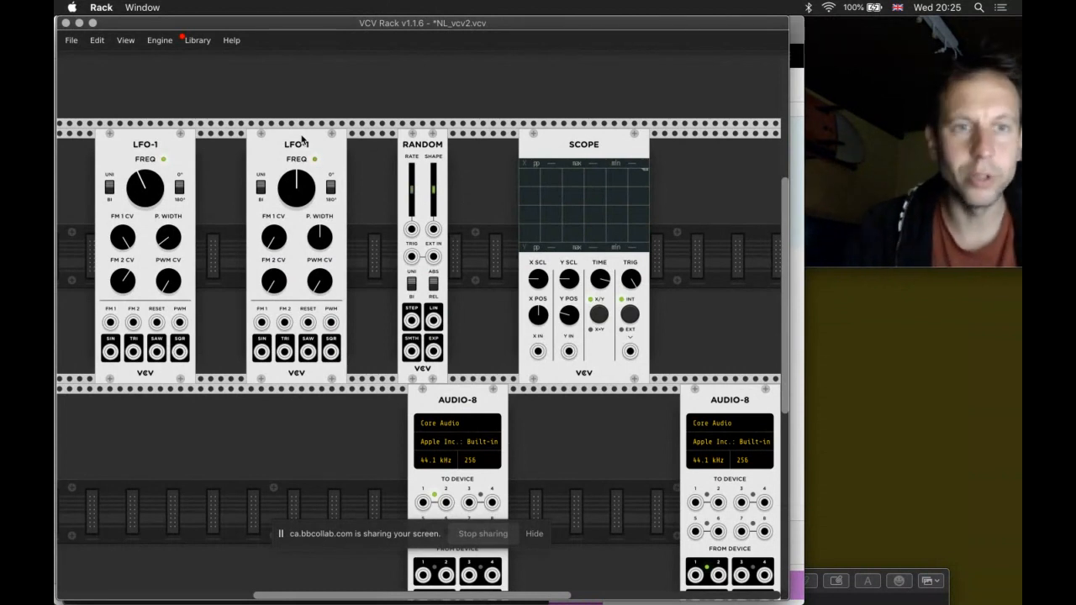
Step: Patch the Random module's STEP output into the Scope's X IN and vary the Random's Rate between slow and fast
{"action": "scroll", "coordinate": [302, 139], "scroll_direction": "left", "scroll_amount": 3}
{"action": "scroll", "coordinate": [302, 140], "scroll_direction": "down", "scroll_amount": 2}
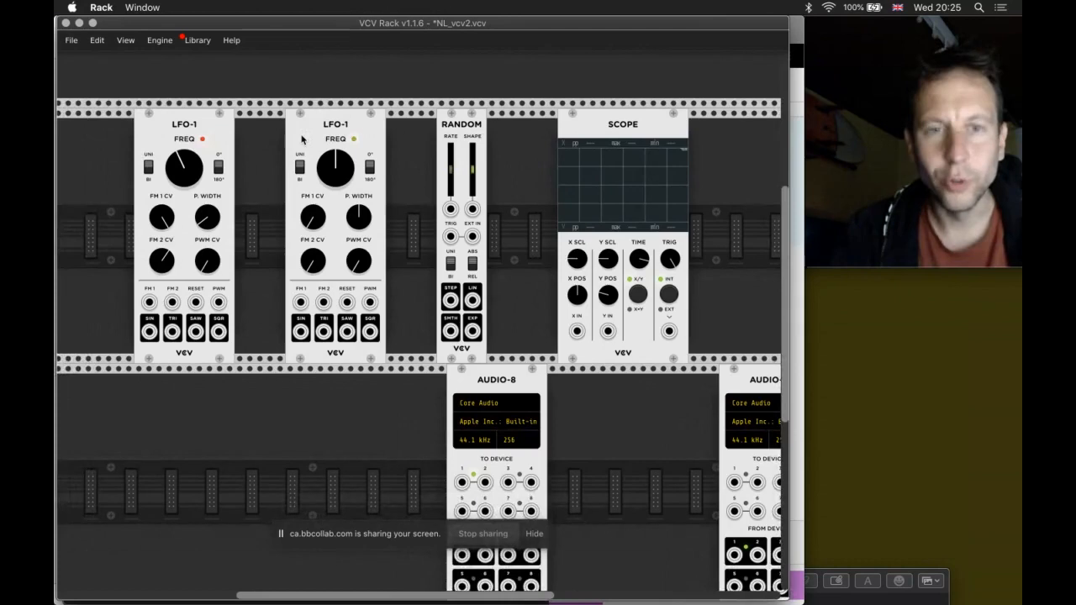
{"action": "scroll", "coordinate": [302, 139], "scroll_direction": "up", "scroll_amount": 2}
{"action": "scroll", "coordinate": [302, 139], "scroll_direction": "down", "scroll_amount": 3}
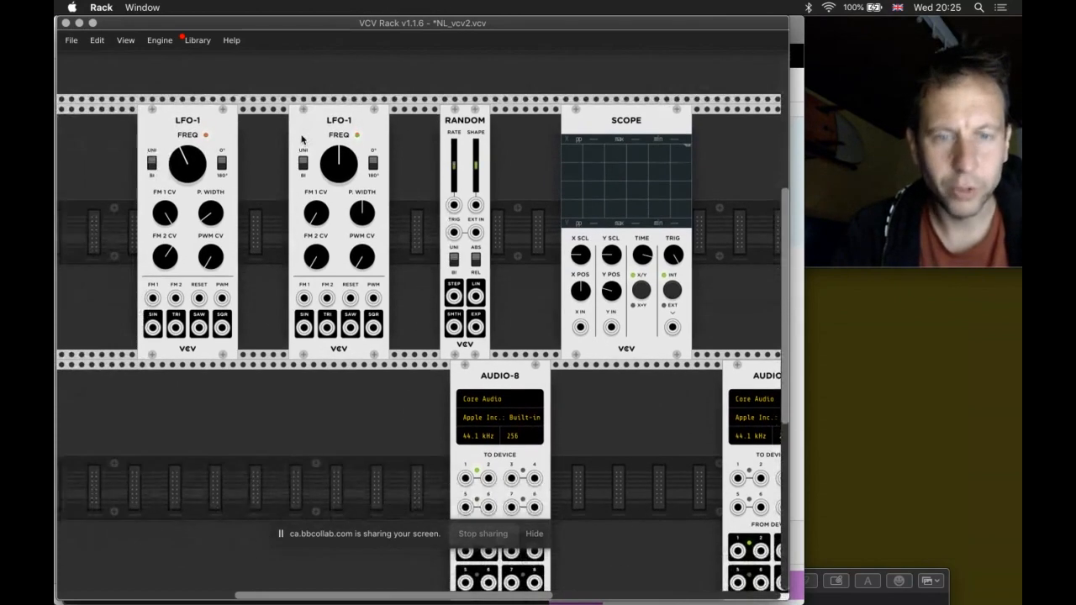
{"action": "scroll", "coordinate": [301, 140], "scroll_direction": "down", "scroll_amount": 1}
{"action": "scroll", "coordinate": [302, 140], "scroll_direction": "right", "scroll_amount": 1}
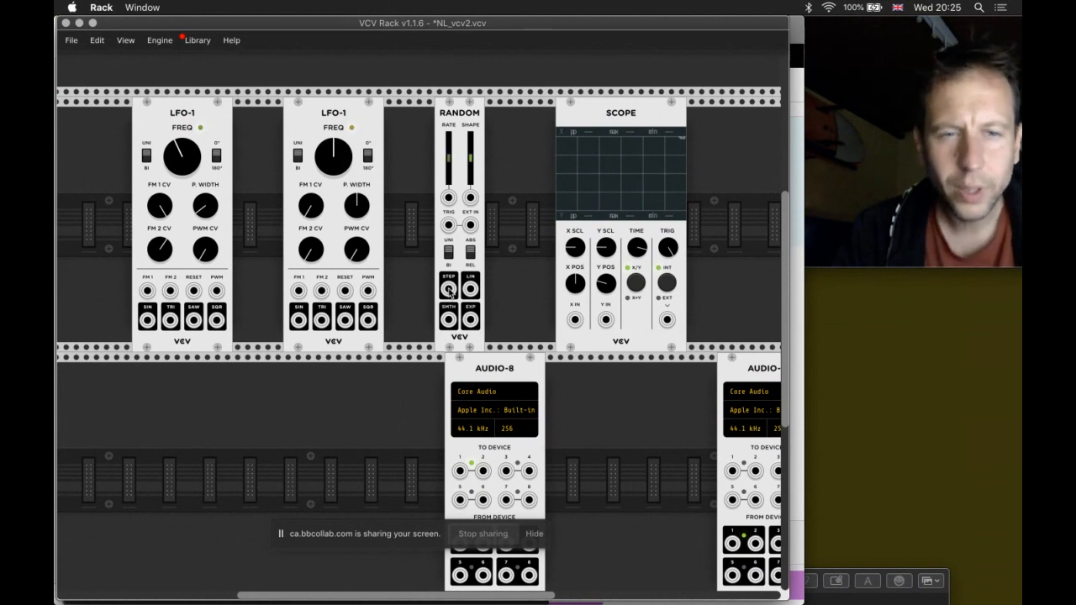
{"action": "mouse_move", "coordinate": [450, 290]}
{"action": "left_mouse_down"}
{"action": "mouse_move", "coordinate": [546, 323]}
{"action": "mouse_move", "coordinate": [575, 321]}
{"action": "left_mouse_up"}
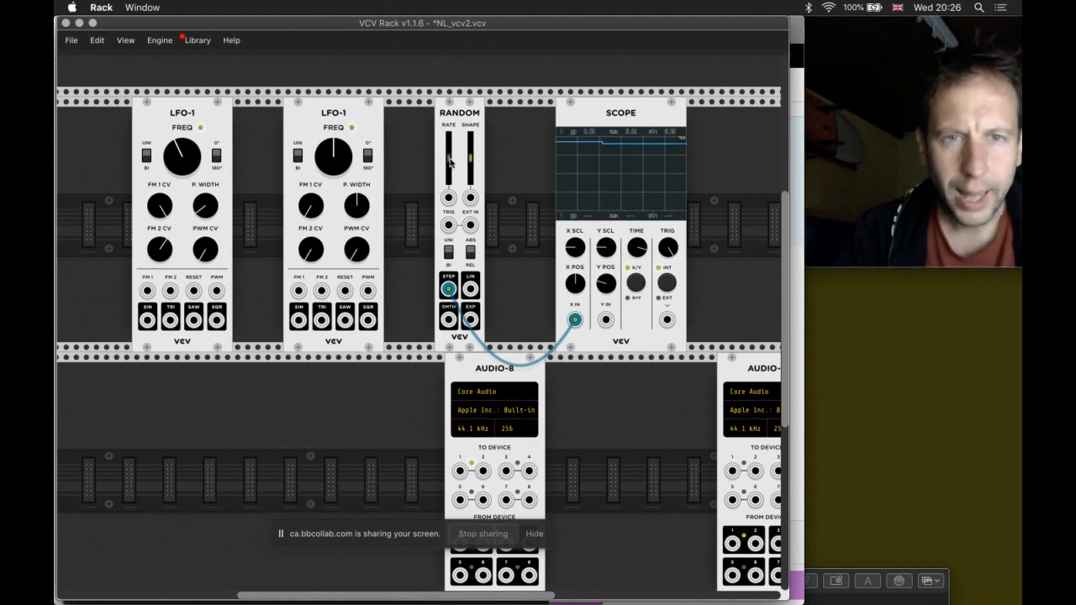
{"action": "left_click_drag", "start_coordinate": [448, 159], "coordinate": [449, 149]}
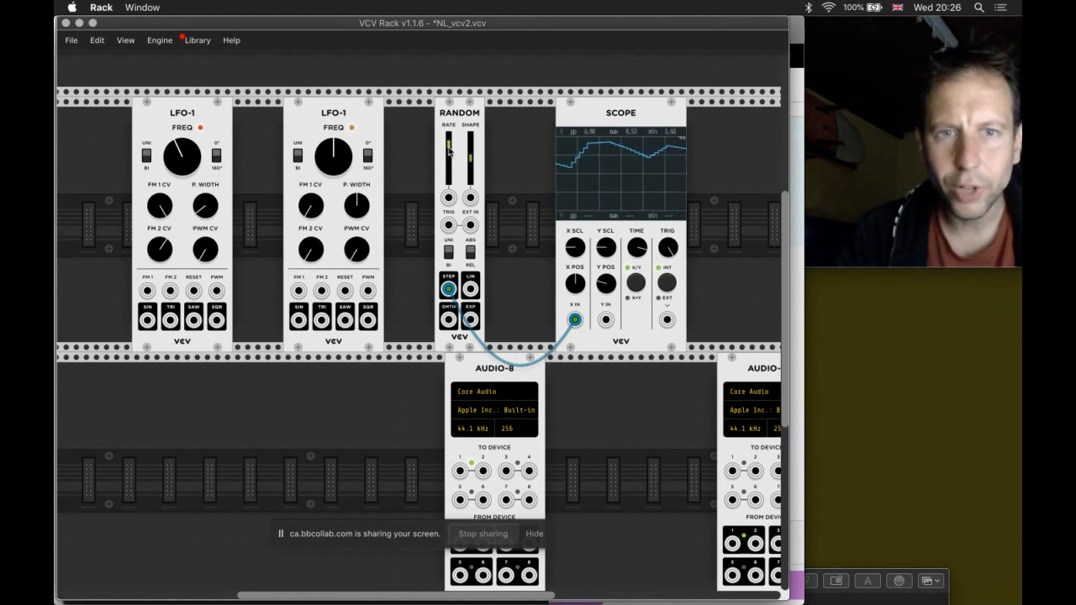
{"action": "left_click_drag", "start_coordinate": [449, 144], "coordinate": [450, 149]}
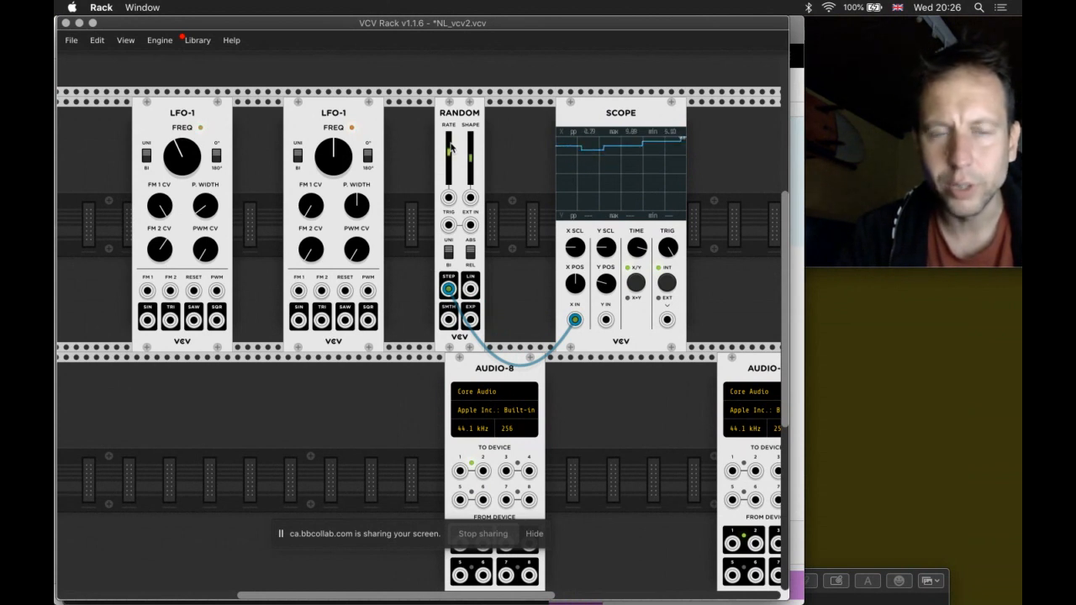
{"action": "left_click_drag", "start_coordinate": [450, 148], "coordinate": [450, 166]}
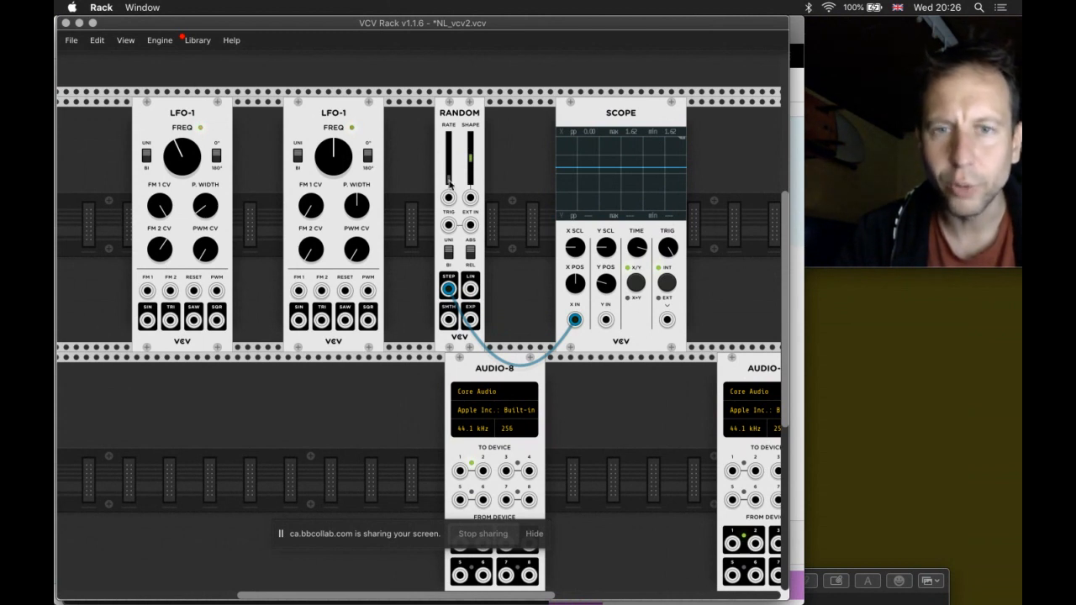
{"action": "mouse_move", "coordinate": [449, 183]}
{"action": "left_mouse_down"}
{"action": "mouse_move", "coordinate": [449, 151]}
{"action": "mouse_move", "coordinate": [449, 190]}
{"action": "left_mouse_up"}
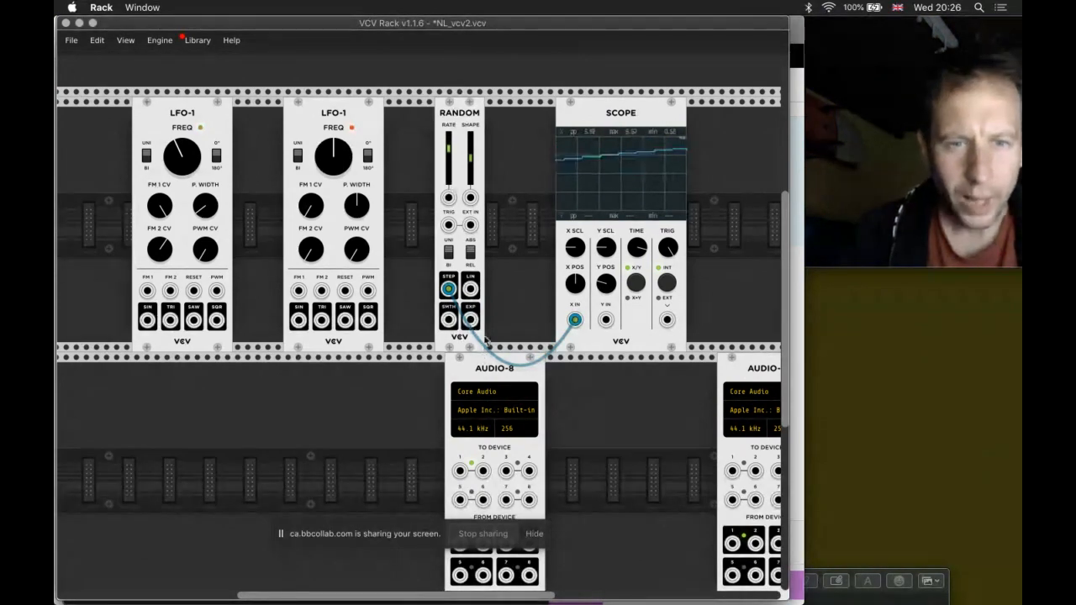
Step: Patch Random's STEP output into the first LFO-1's FM 1, audition that LFO's SIN output through Audio-8 input 1, and unplug the audio cable
{"action": "left_click_drag", "start_coordinate": [450, 290], "coordinate": [459, 471]}
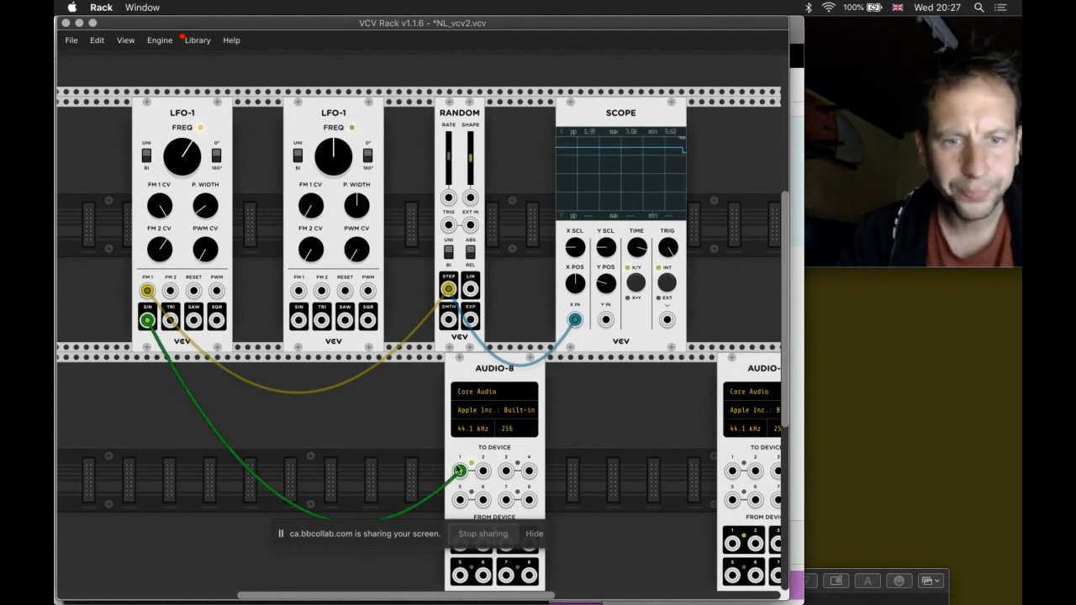
{"action": "right_click", "coordinate": [458, 471]}
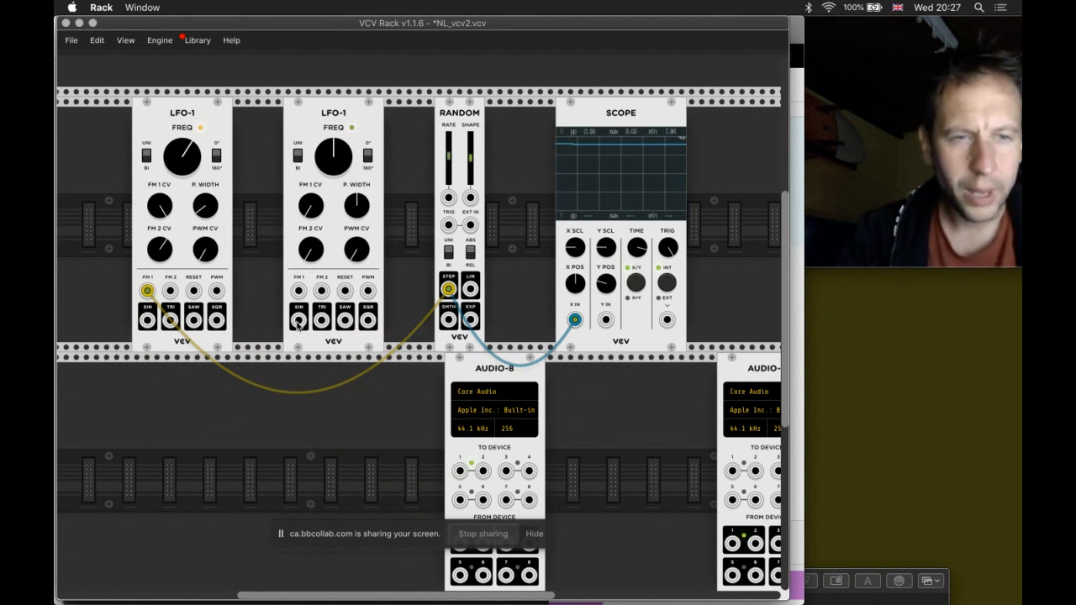
Step: Patch the second LFO-1's SIN output into Random's EXT IN, raise that LFO's frequency, and adjust Random's Rate to sample its wave
{"action": "left_click_drag", "start_coordinate": [299, 323], "coordinate": [472, 225]}
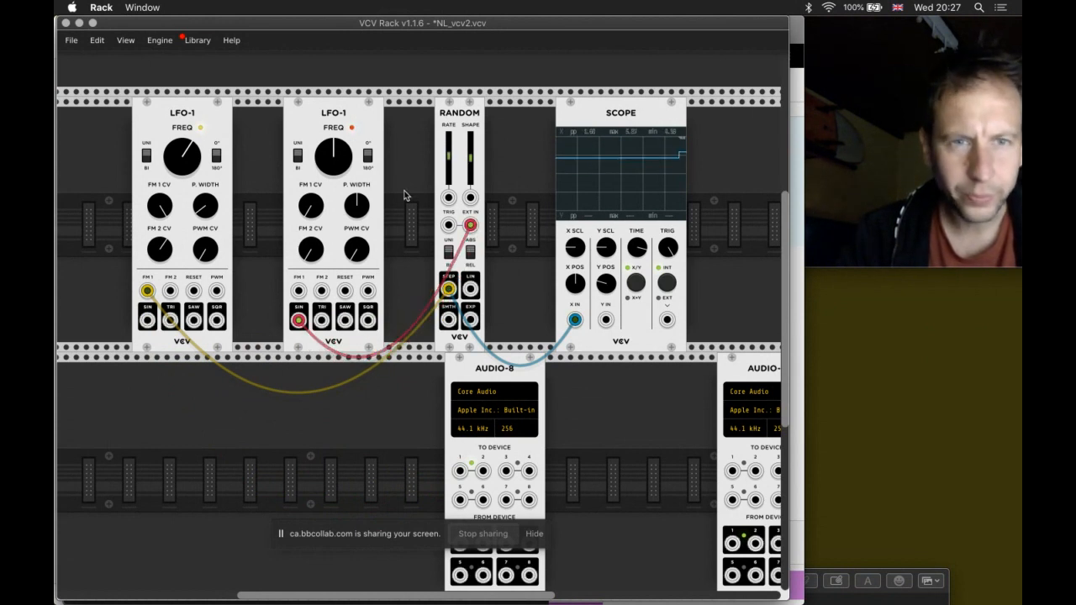
{"action": "mouse_move", "coordinate": [449, 160]}
{"action": "left_mouse_down"}
{"action": "mouse_move", "coordinate": [449, 150]}
{"action": "mouse_move", "coordinate": [449, 160]}
{"action": "left_mouse_up"}
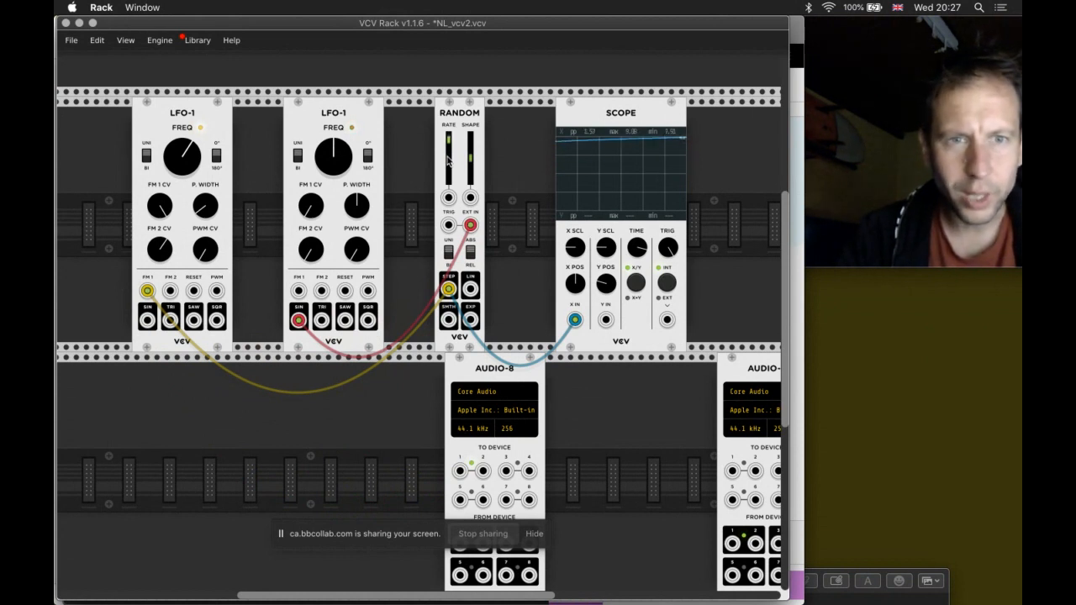
{"action": "left_click_drag", "start_coordinate": [334, 162], "coordinate": [335, 160]}
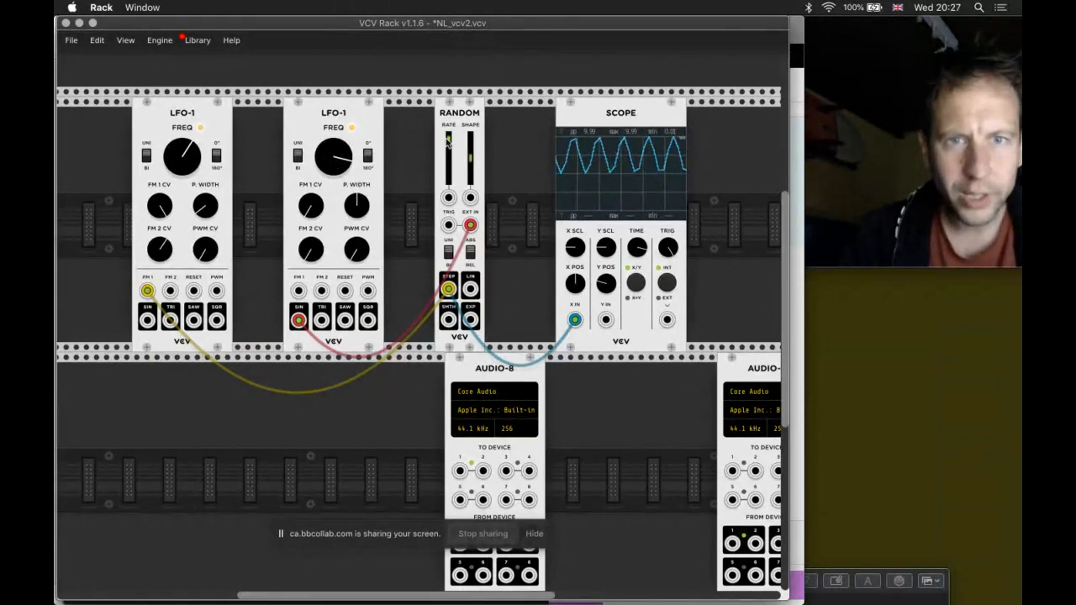
{"action": "left_click_drag", "start_coordinate": [447, 142], "coordinate": [447, 146]}
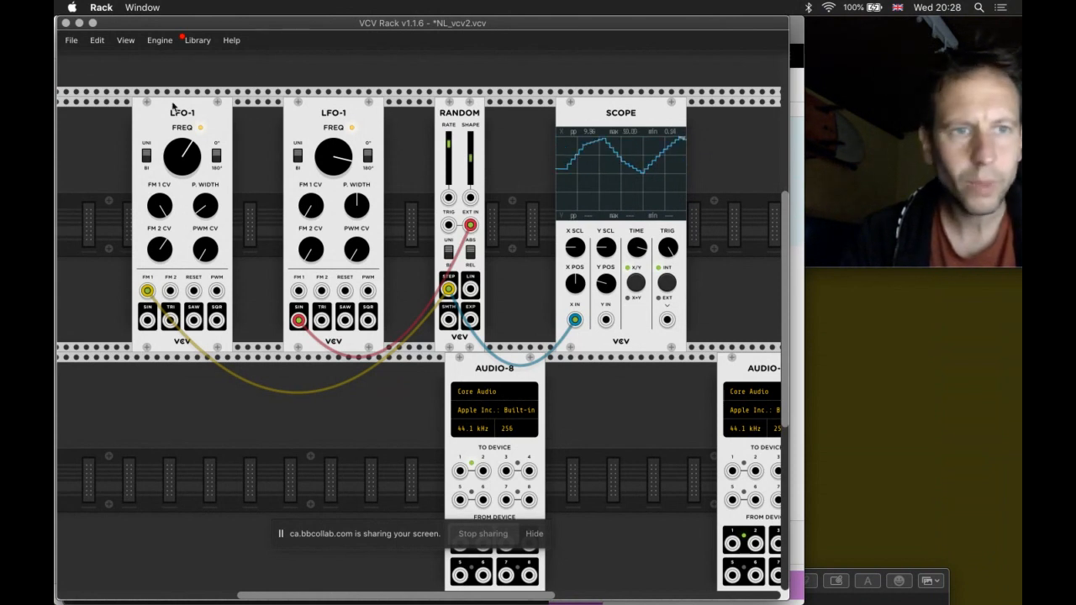
Step: Shift both LFO-1 modules away from the Random, then add another Random in the gap and raise its Rate
{"action": "left_click_drag", "start_coordinate": [173, 107], "coordinate": [126, 106]}
{"action": "left_click_drag", "start_coordinate": [347, 107], "coordinate": [267, 108]}
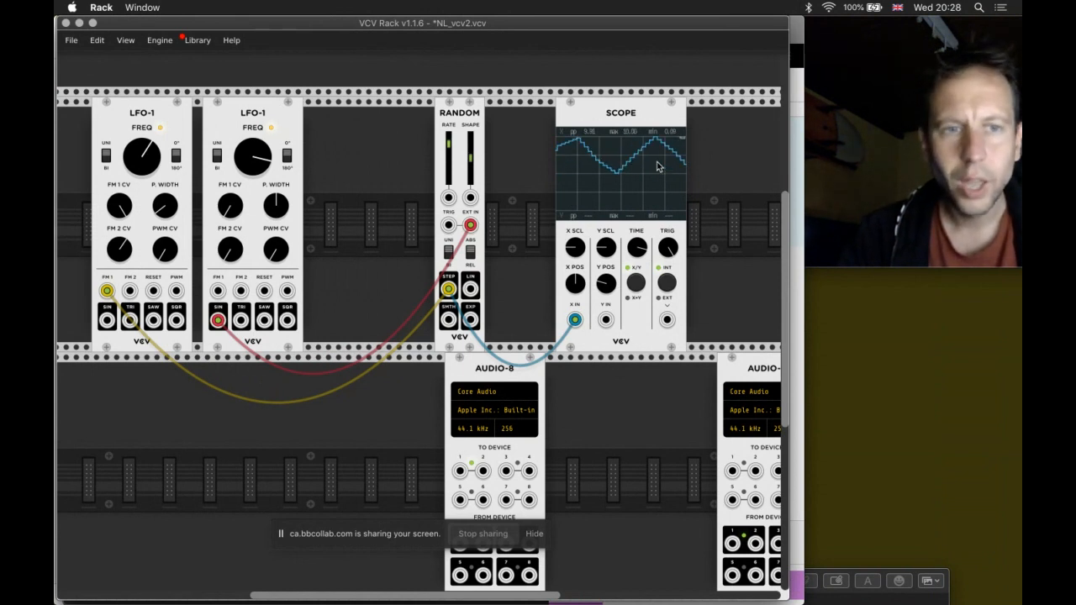
{"action": "right_click", "coordinate": [346, 151]}
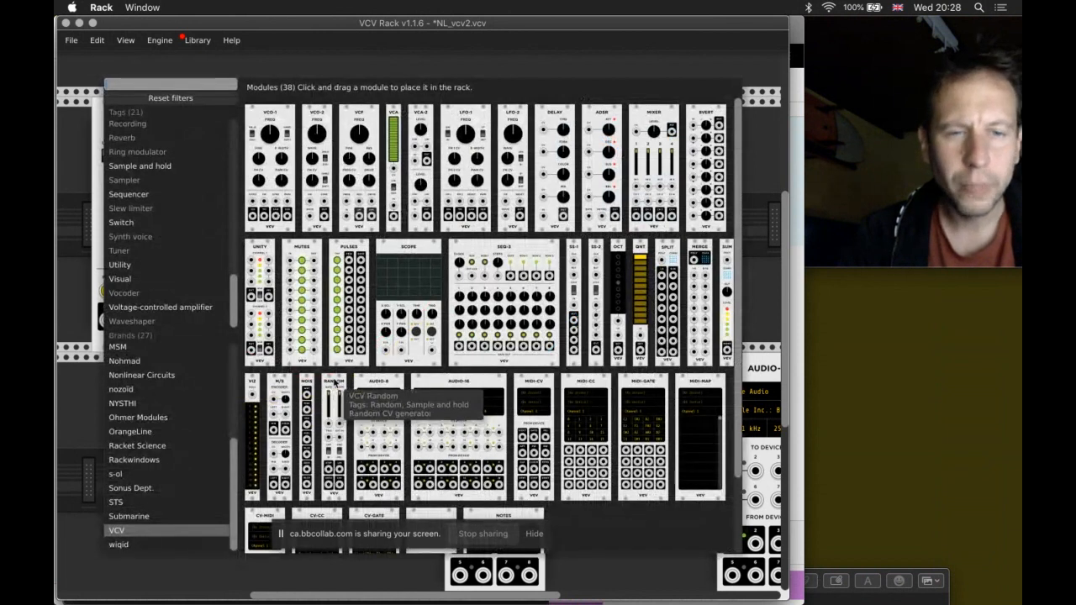
{"action": "left_click_drag", "start_coordinate": [334, 382], "coordinate": [382, 112]}
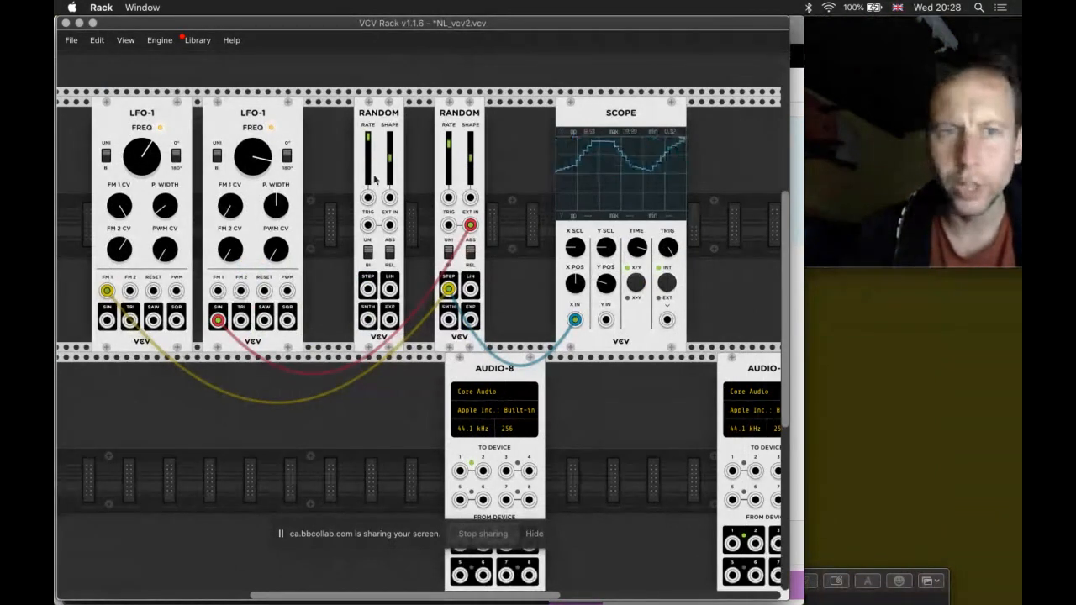
Step: Add a second Scope in the row below and patch the new Random's STEP output into its X IN and the other Random's Rate input
{"action": "right_click", "coordinate": [303, 462]}
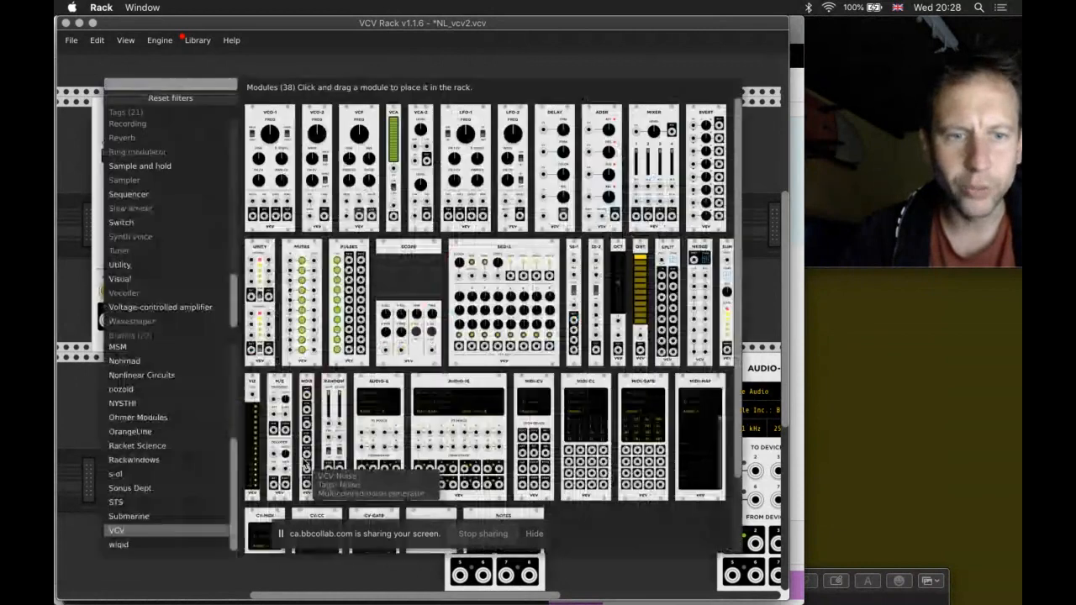
{"action": "left_click", "coordinate": [393, 298]}
{"action": "scroll", "coordinate": [389, 307], "scroll_direction": "down", "scroll_amount": 3}
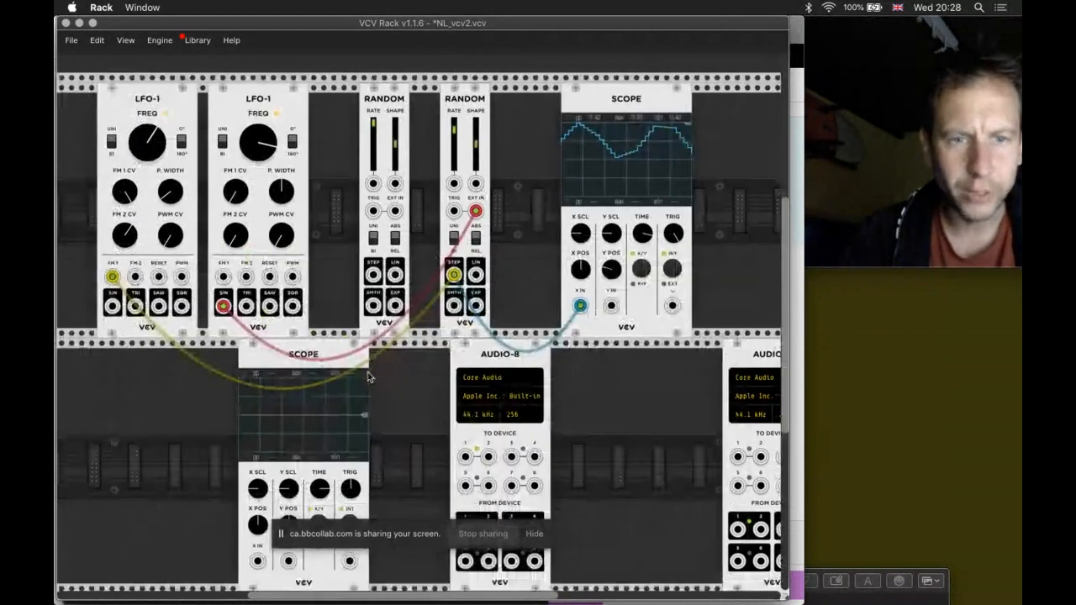
{"action": "left_click_drag", "start_coordinate": [383, 211], "coordinate": [267, 496]}
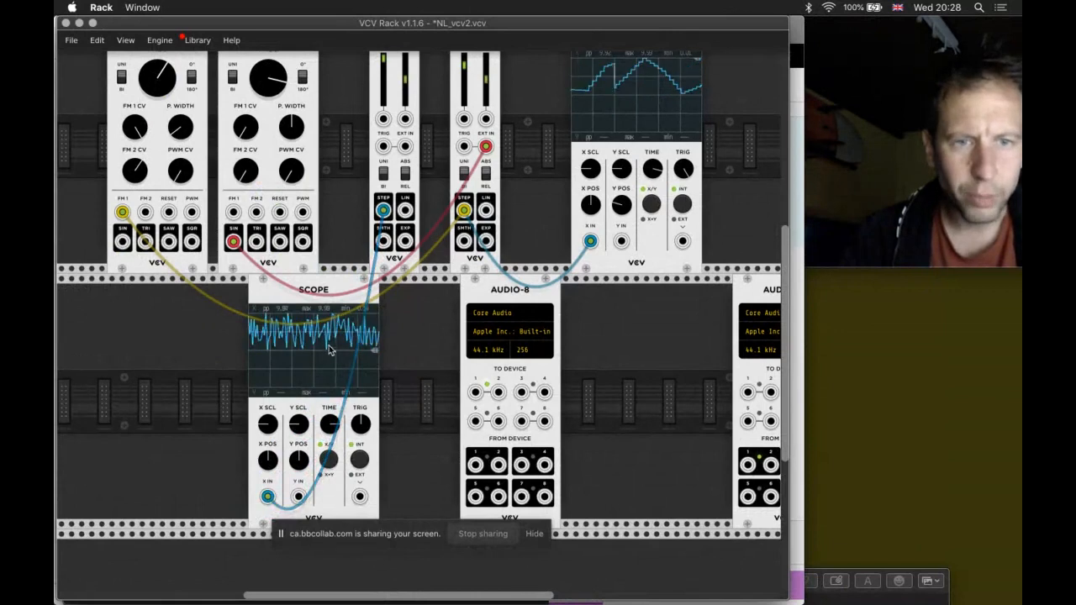
{"action": "scroll", "coordinate": [330, 347], "scroll_direction": "up", "scroll_amount": 3}
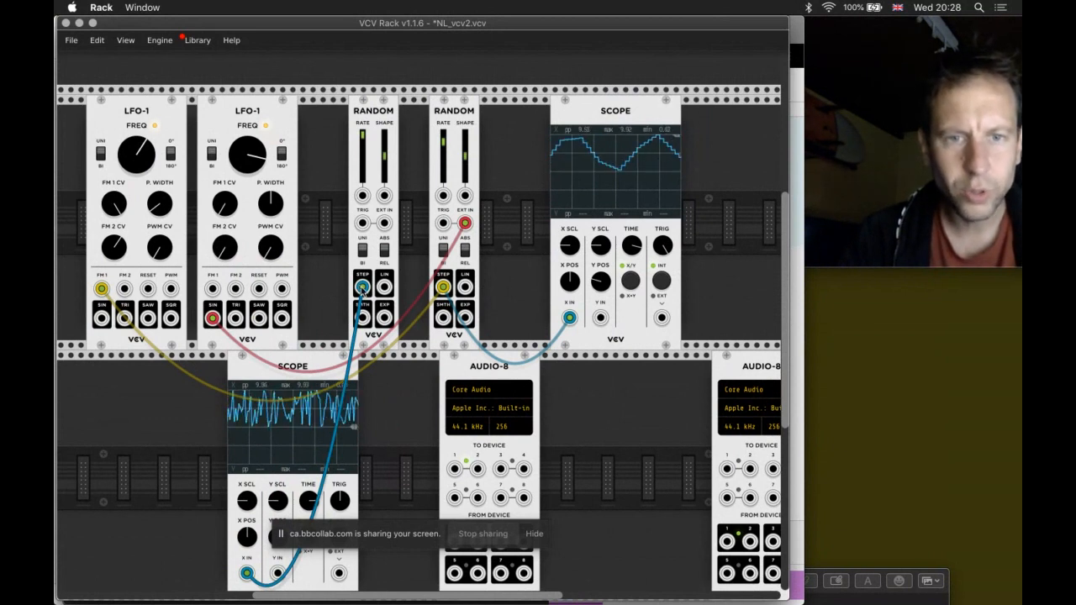
{"action": "left_click_drag", "start_coordinate": [362, 287], "coordinate": [445, 198]}
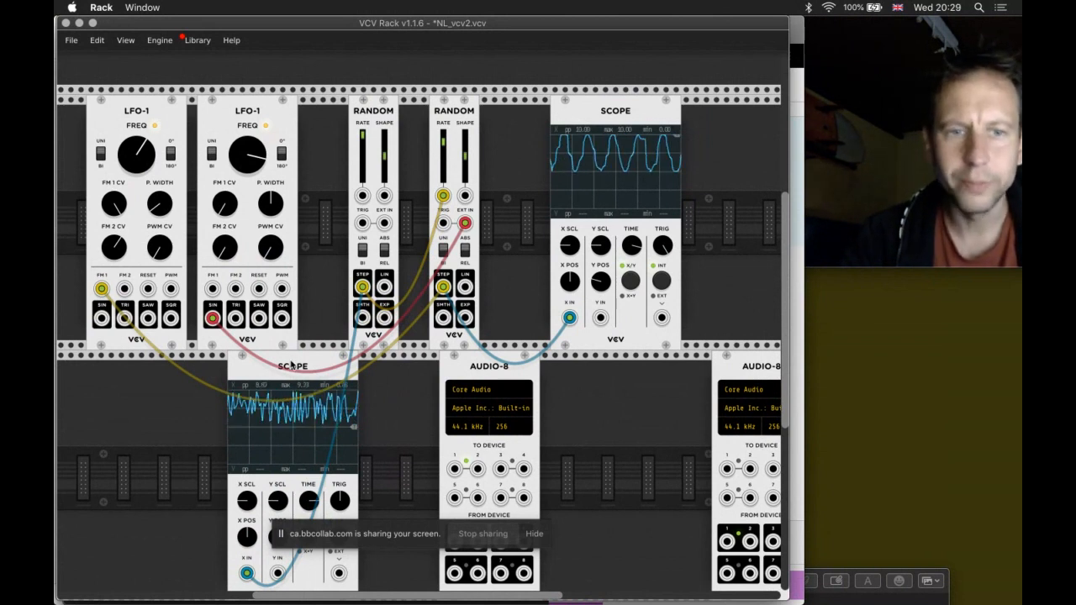
Step: Delete the second Scope in the lower row
{"action": "key", "text": "BackSpace"}
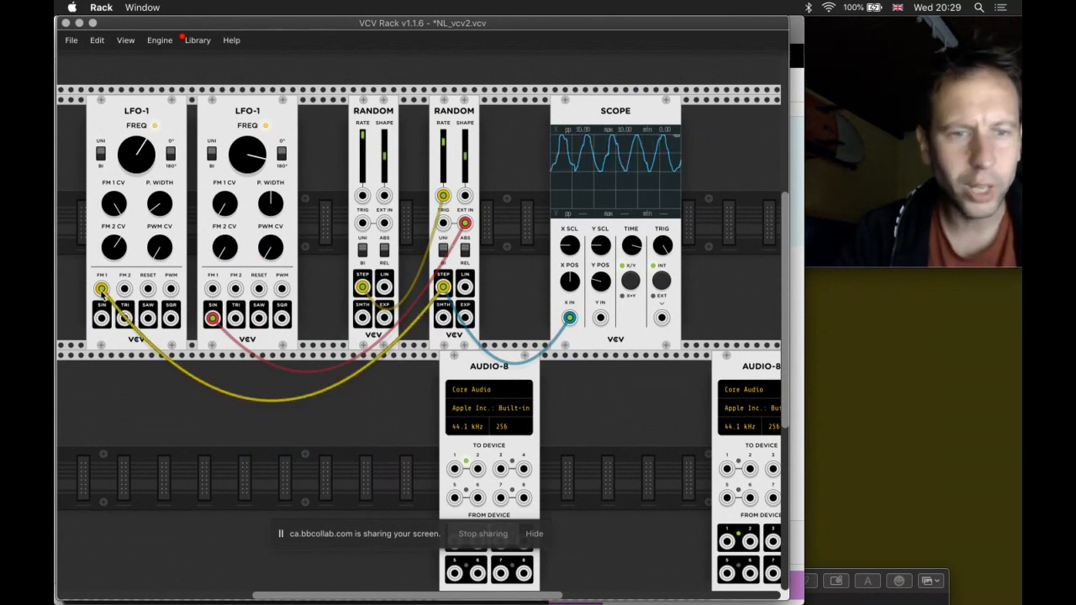
{"action": "left_click_drag", "start_coordinate": [101, 289], "coordinate": [100, 317]}
{"action": "key", "text": "super+z"}
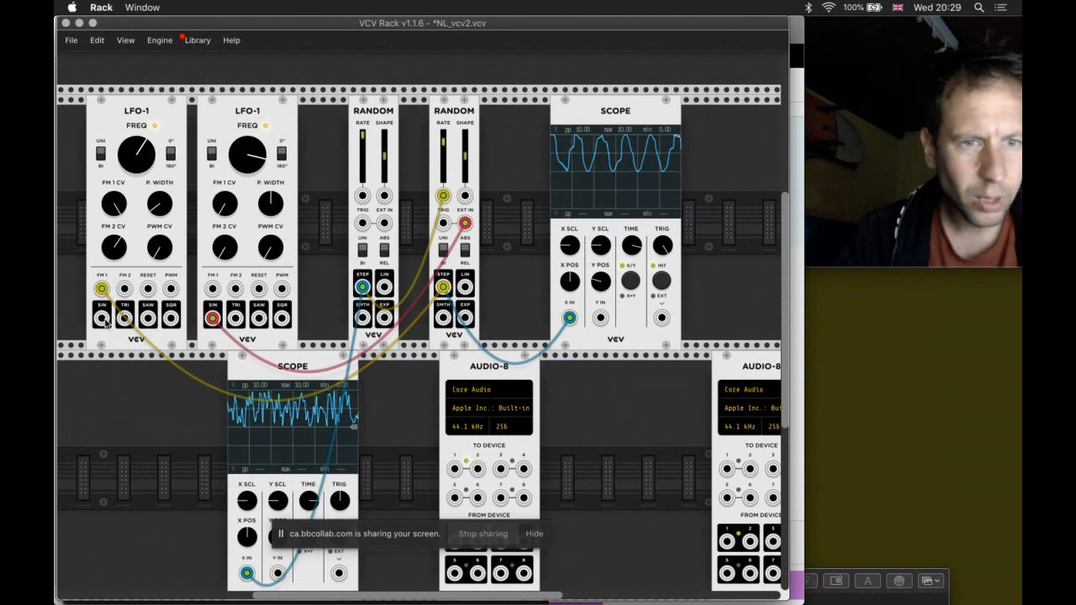
{"action": "key", "text": "Delete"}
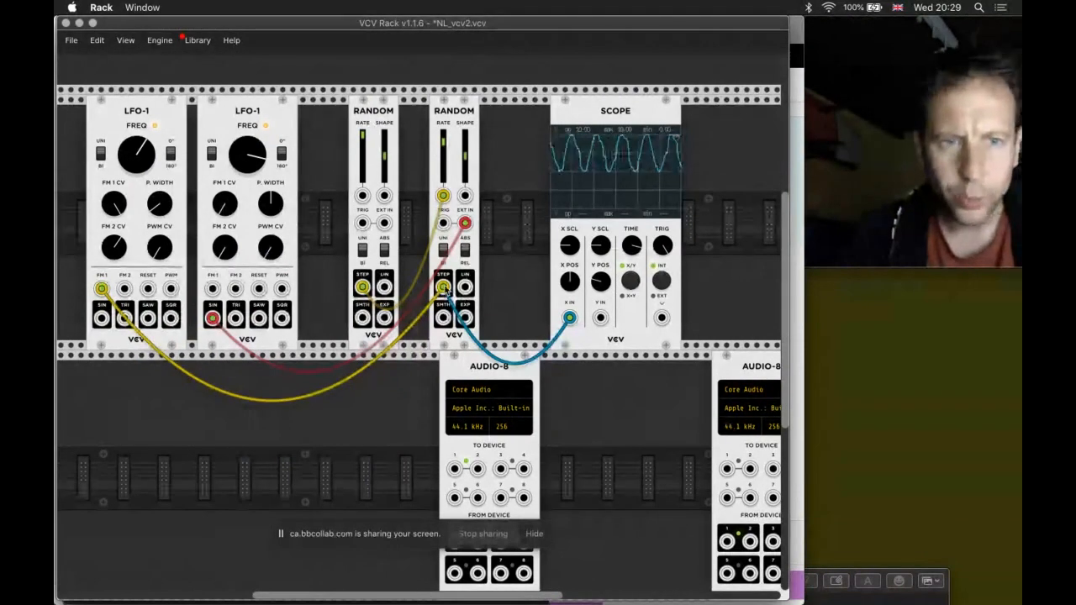
Step: Patch the second Random's STEP output into AUDIO-8's device input 1 and raise the frequencies of both LFO-1 modules
{"action": "left_click_drag", "start_coordinate": [445, 290], "coordinate": [454, 474]}
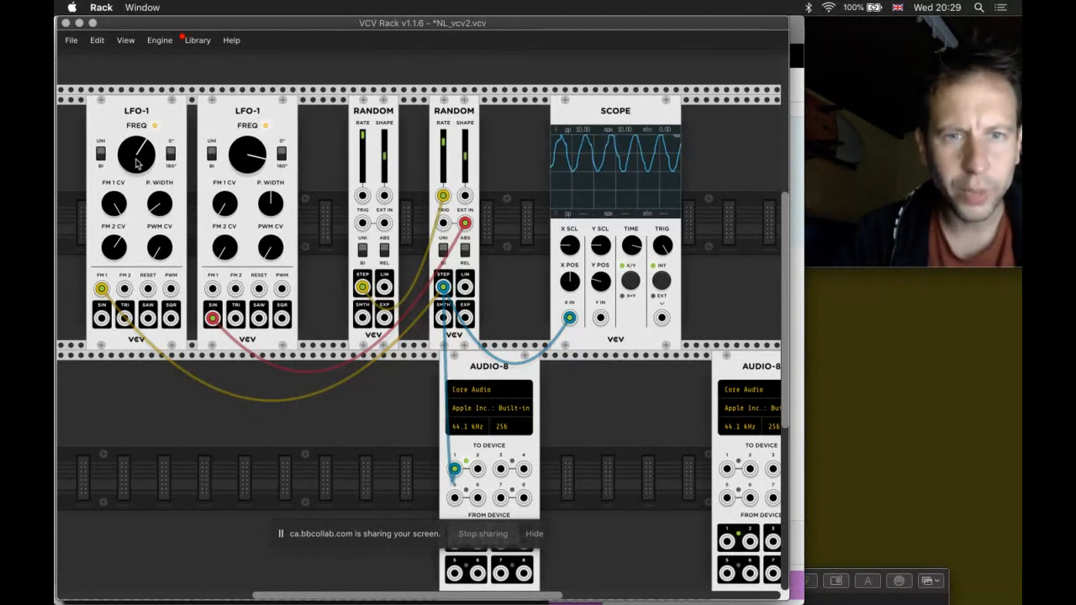
{"action": "left_click_drag", "start_coordinate": [127, 163], "coordinate": [150, 164]}
{"action": "left_click_drag", "start_coordinate": [249, 148], "coordinate": [250, 151]}
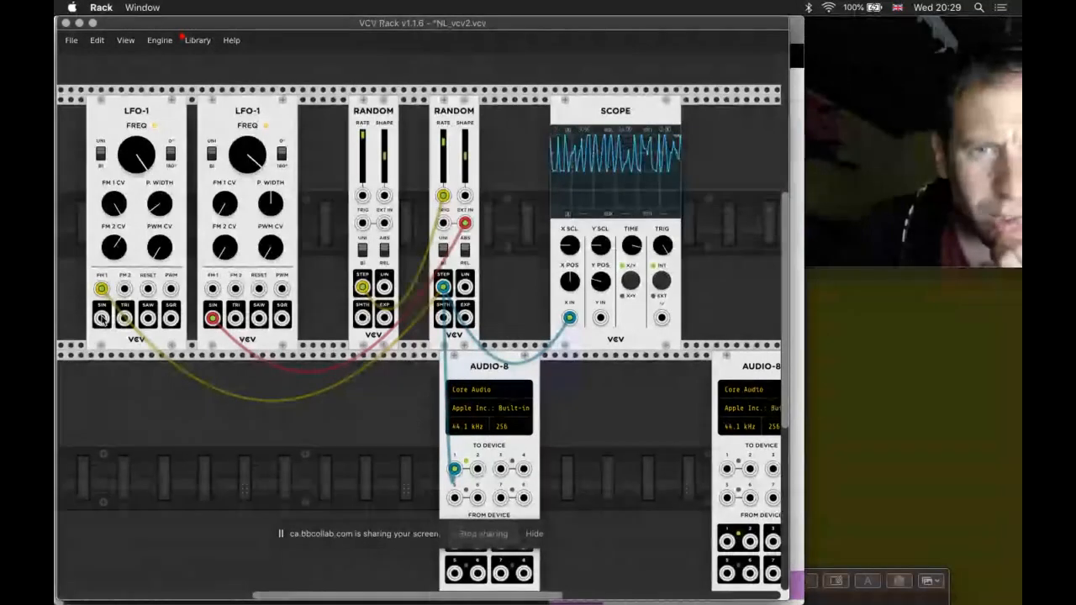
Step: Delete the first LFO-1 module, leaving the one that feeds the second Random's EXT IN
{"action": "left_click_drag", "start_coordinate": [101, 318], "coordinate": [144, 318]}
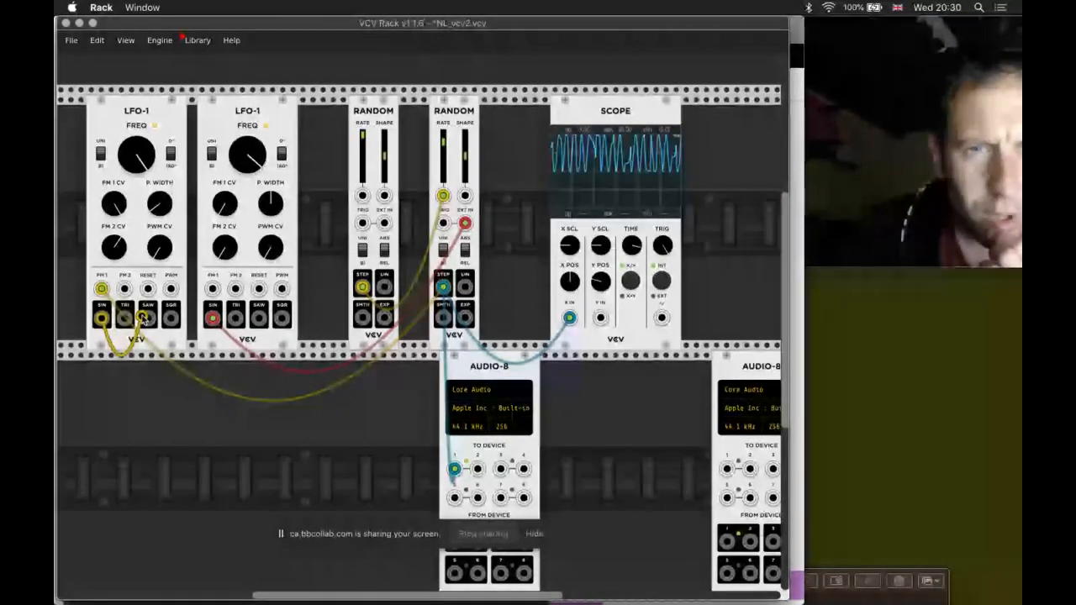
{"action": "left_click_drag", "start_coordinate": [143, 318], "coordinate": [101, 319]}
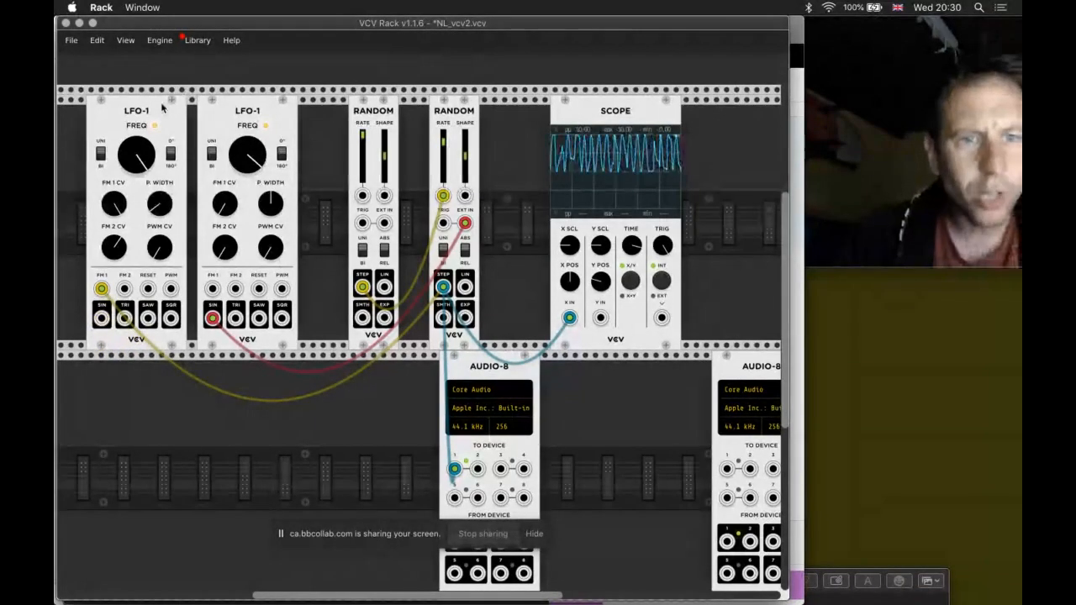
{"action": "key", "text": "BackSpace"}
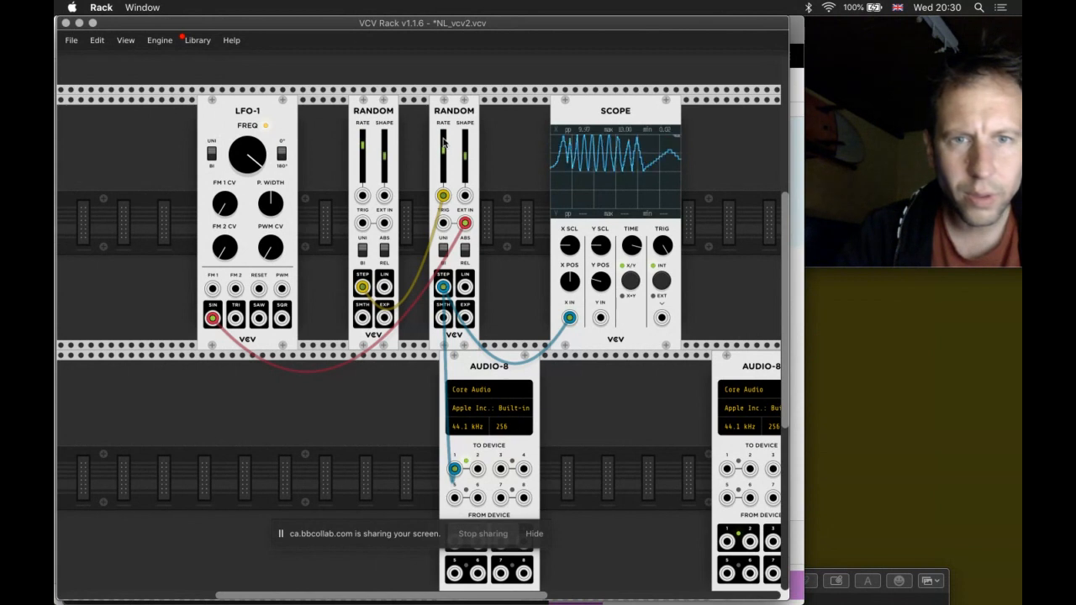
Step: Patch the second Random's LIN output into the remaining LFO-1's FM 1 input and turn up its FM 1 CV
{"action": "key", "text": "XF86AudioRaiseVolume"}
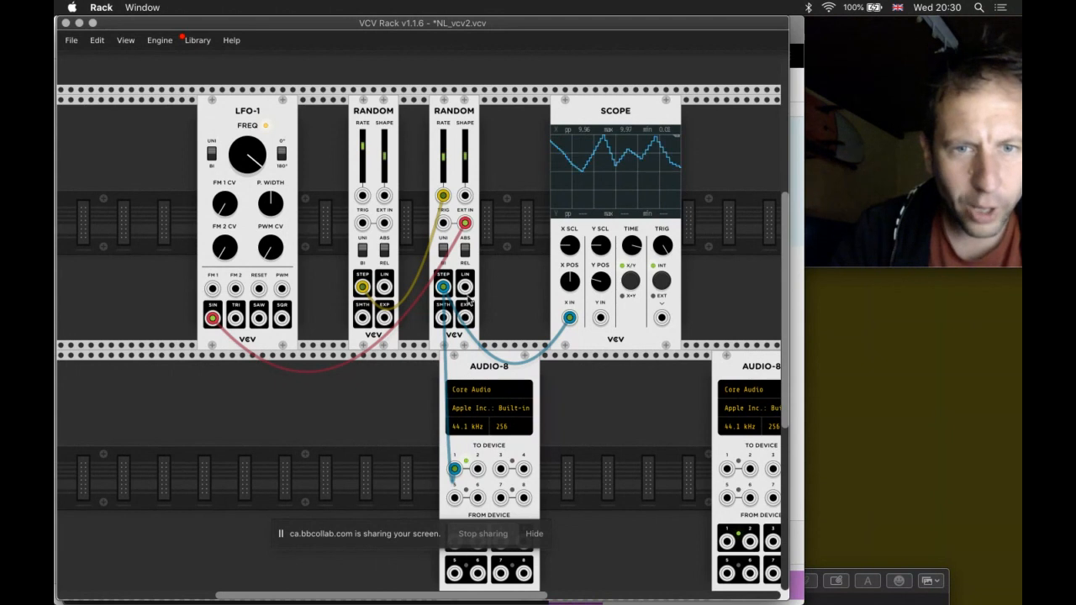
{"action": "left_click_drag", "start_coordinate": [465, 288], "coordinate": [213, 288]}
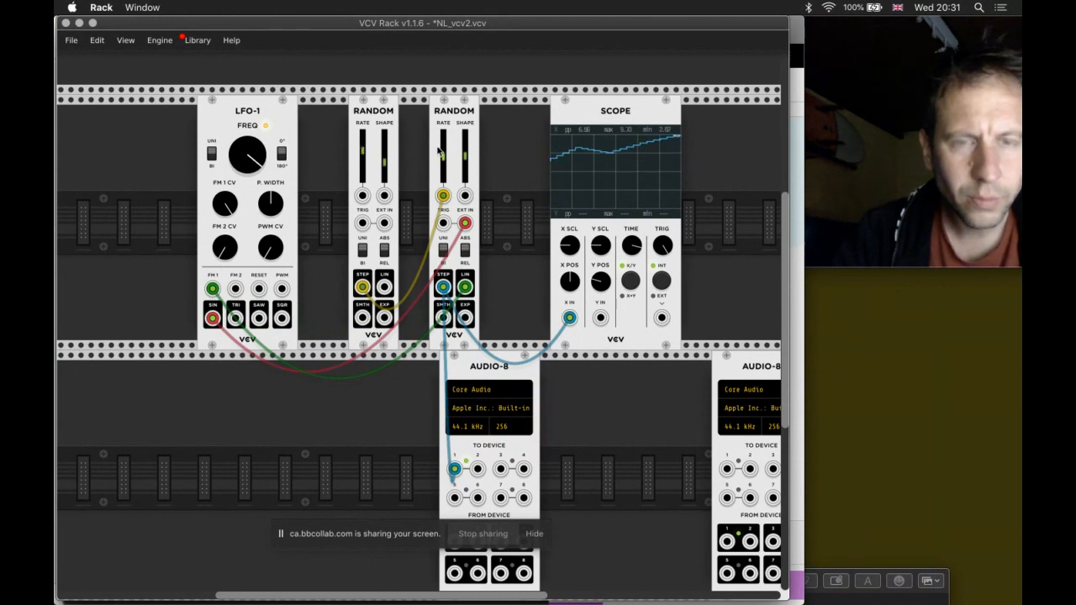
Step: Raise the second Random's Rate and lower it again, and unplug its STEP cable from AUDIO-8's device input 1
{"action": "left_click_drag", "start_coordinate": [445, 160], "coordinate": [445, 144]}
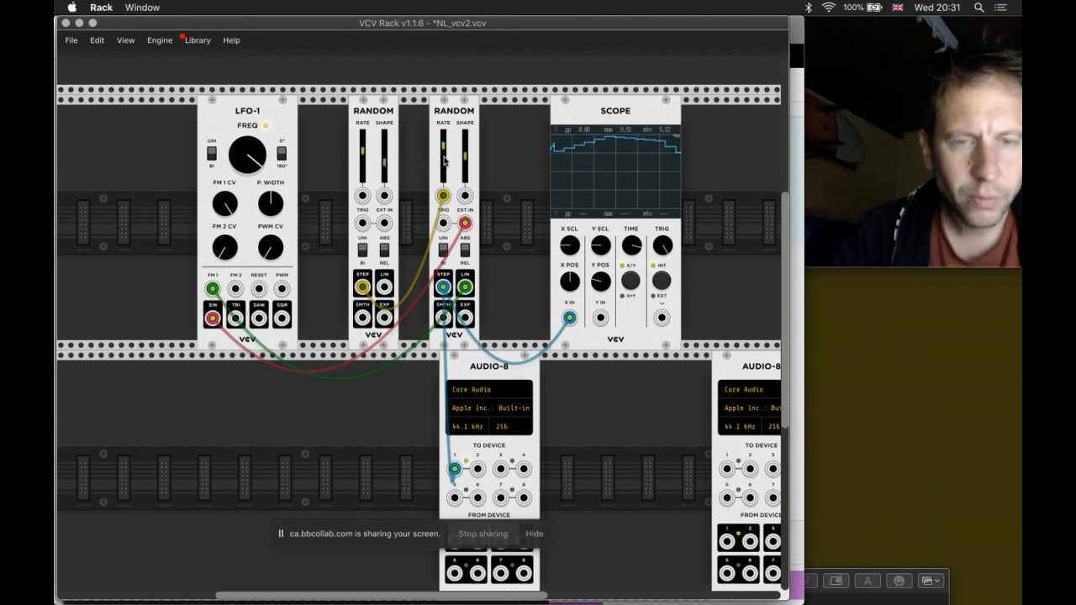
{"action": "mouse_move", "coordinate": [444, 158]}
{"action": "left_mouse_down"}
{"action": "mouse_move", "coordinate": [444, 169]}
{"action": "mouse_move", "coordinate": [444, 153]}
{"action": "left_mouse_up"}
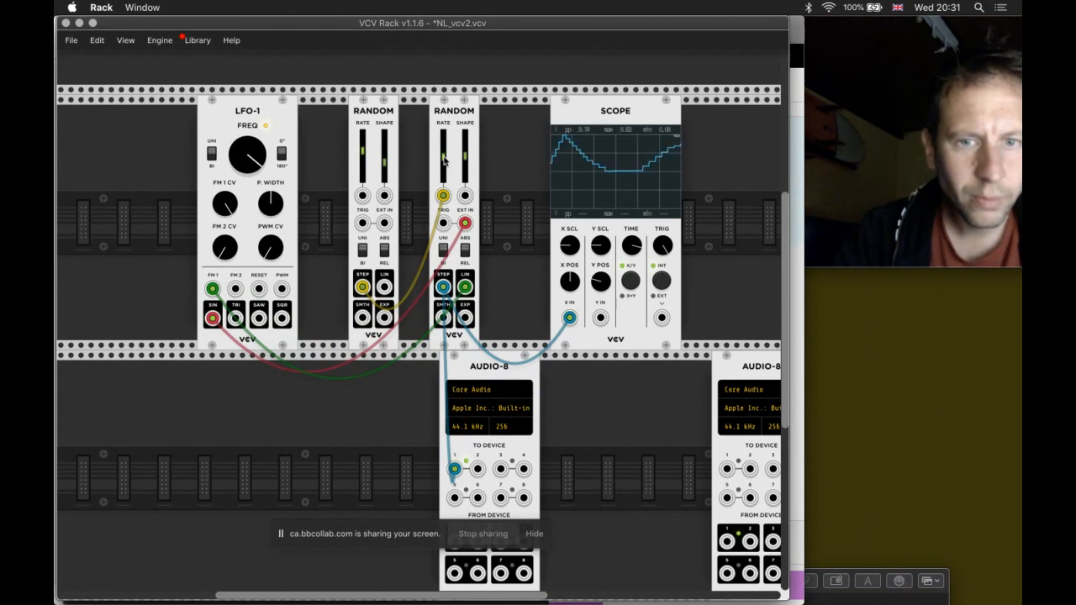
{"action": "right_click", "coordinate": [454, 471]}
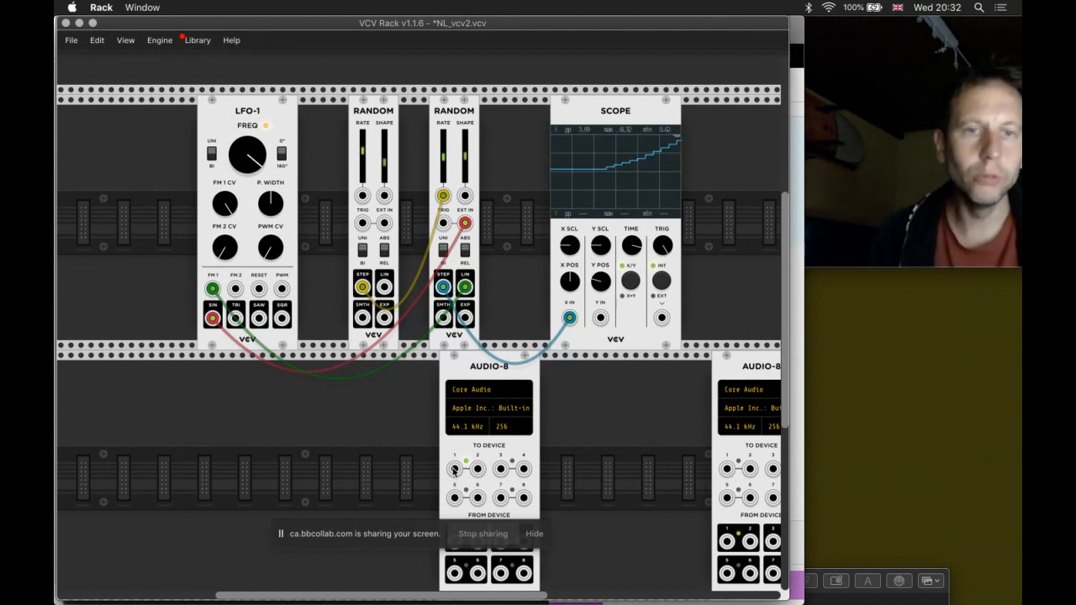
Step: Switch to the Blackboard Collaborate session in Chrome and open its session menu
{"action": "key", "text": "super+Tab"}
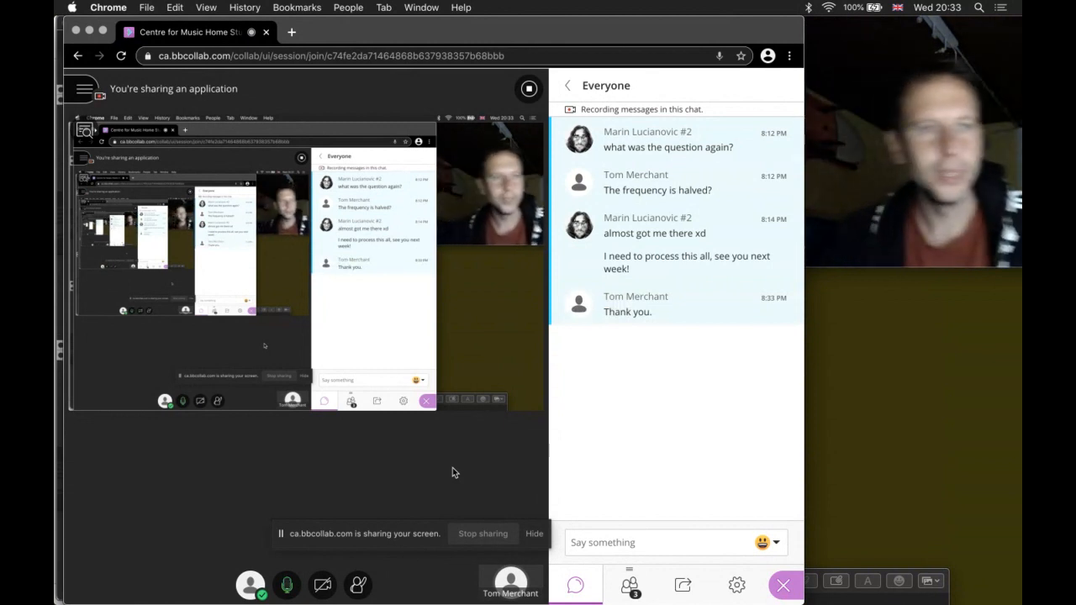
{"action": "left_click", "coordinate": [83, 91]}
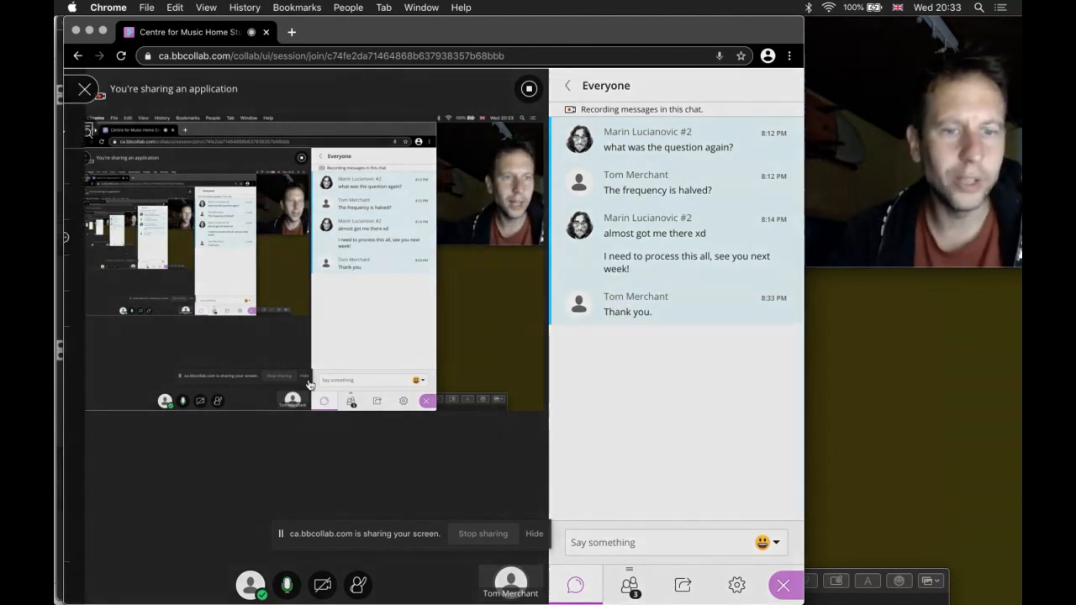